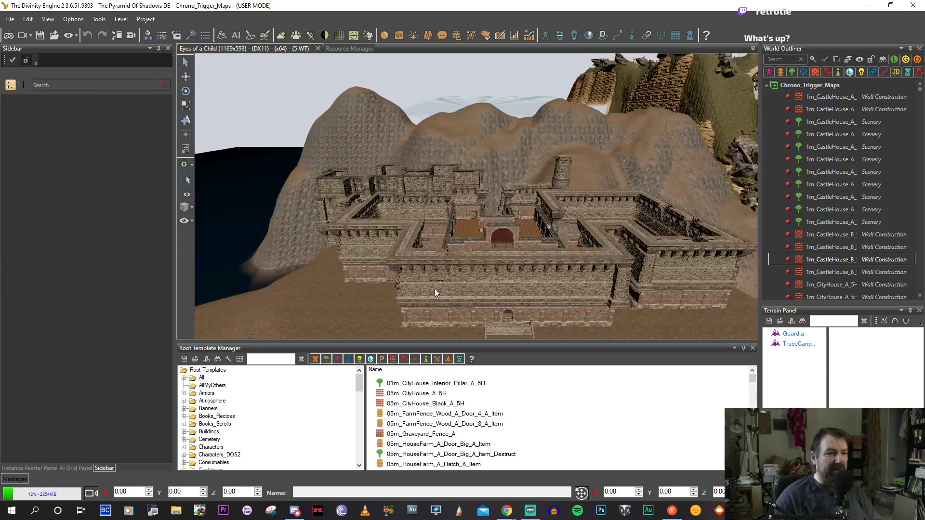
Examine the castle's rear walls, stairs and courtyards against the surrounding mountain from above.
middle_drag(434, 288, 492, 189)
scroll(430, 289, down, 2)
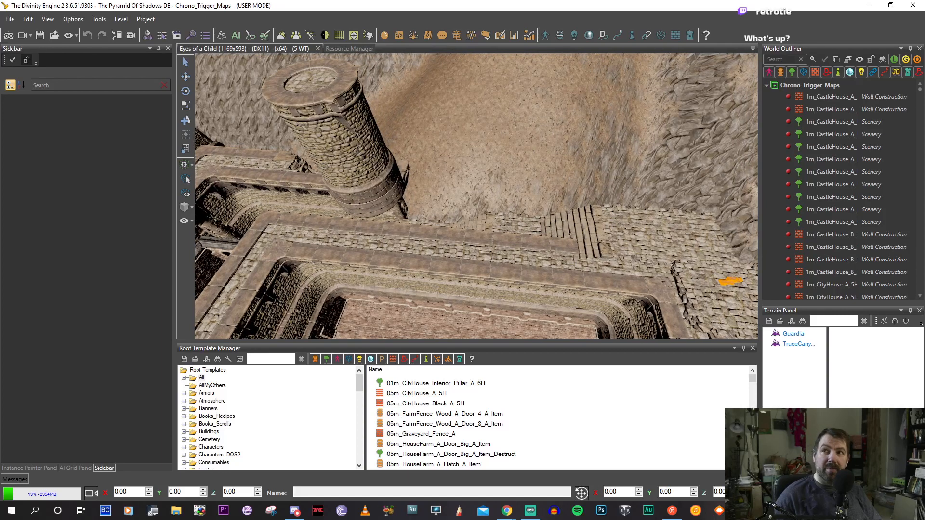
click(530, 511)
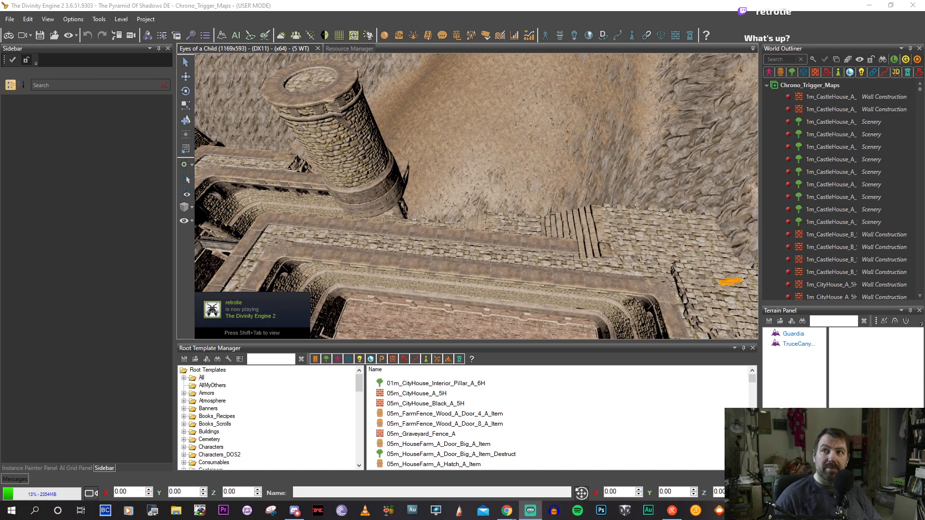
right_drag(508, 195, 446, 144)
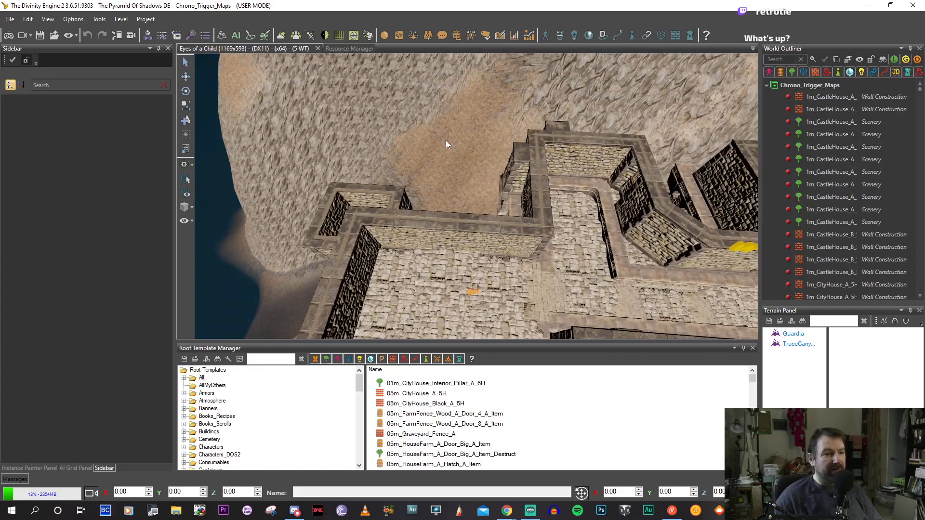
right_drag(240, 150, 472, 264)
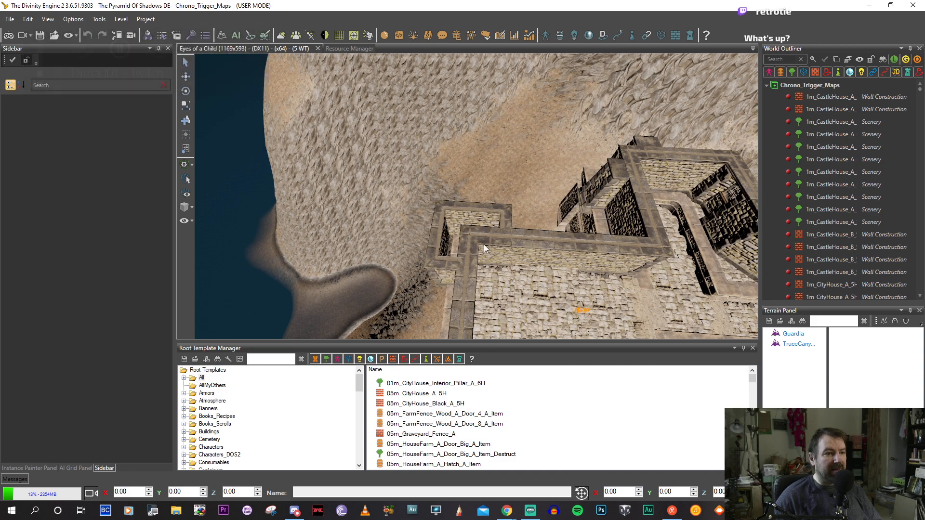
right_drag(485, 245, 490, 252)
right_drag(473, 184, 465, 177)
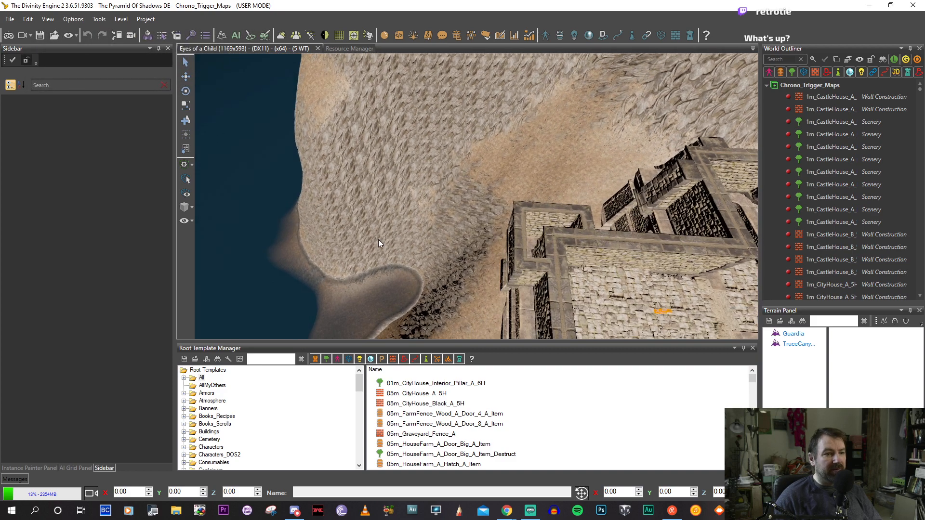
right_drag(584, 143, 608, 186)
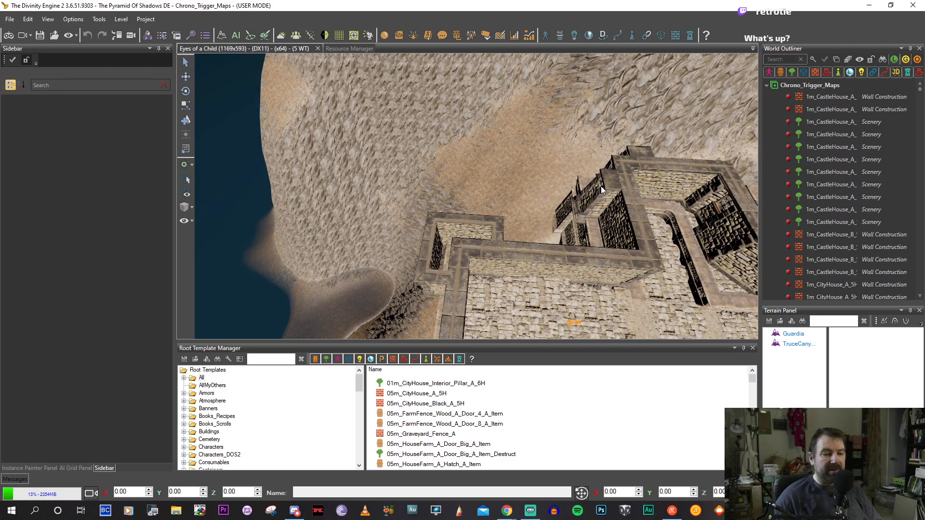
mouse_move(660, 203)
right_down()
mouse_move(405, 178)
mouse_move(441, 169)
mouse_move(415, 181)
mouse_move(576, 191)
mouse_move(489, 163)
mouse_move(515, 168)
mouse_move(315, 190)
mouse_move(506, 167)
mouse_move(299, 165)
right_up()
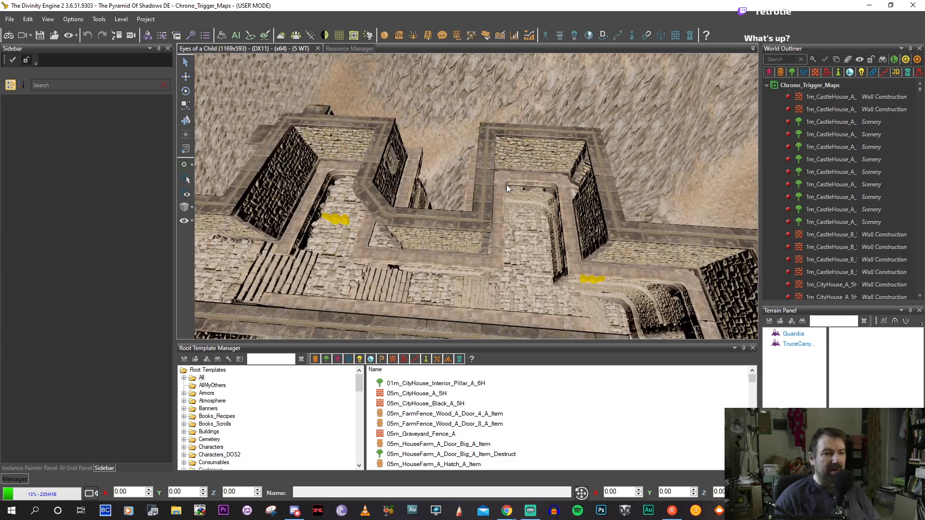
mouse_move(416, 162)
right_down()
mouse_move(484, 187)
mouse_move(582, 196)
mouse_move(545, 170)
mouse_move(510, 175)
mouse_move(620, 193)
right_up()
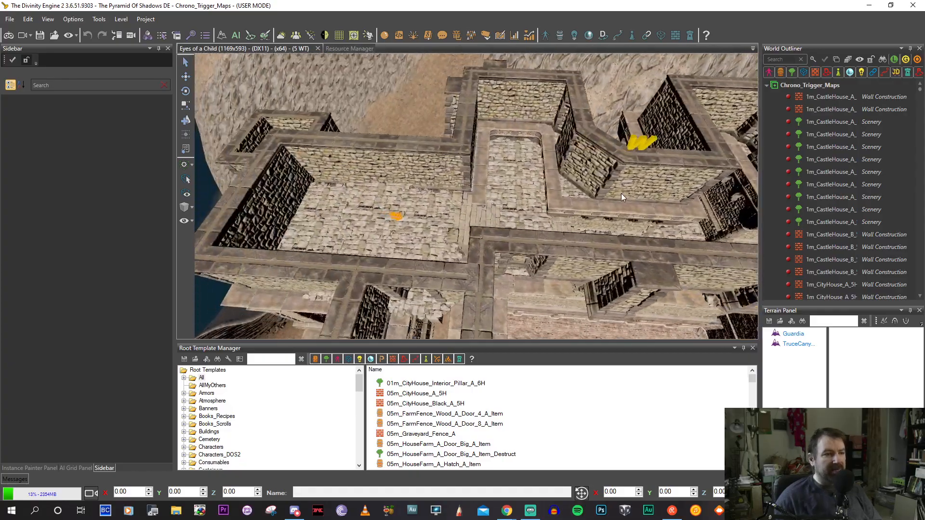
Delete the round tower wall construction 3m_CastleWall_A_10H_003 behind the castle.
right_drag(484, 180, 308, 189)
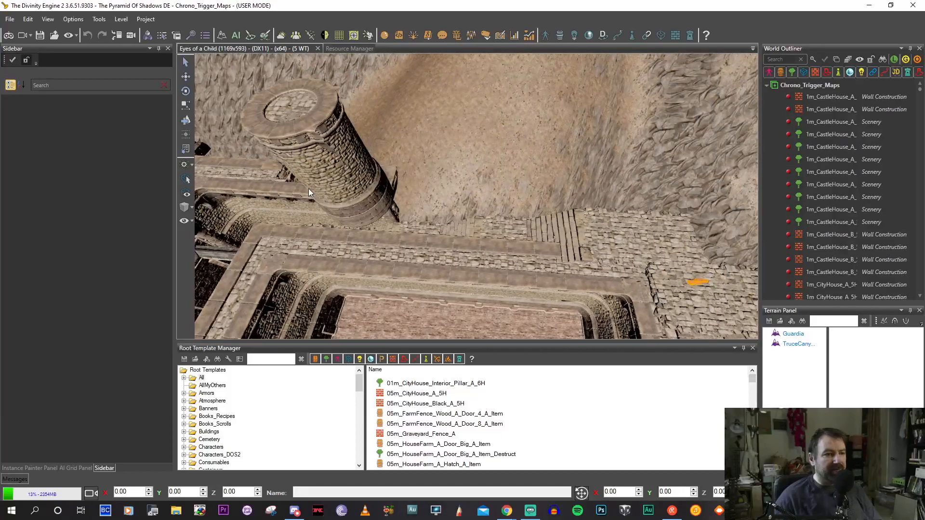
click(345, 184)
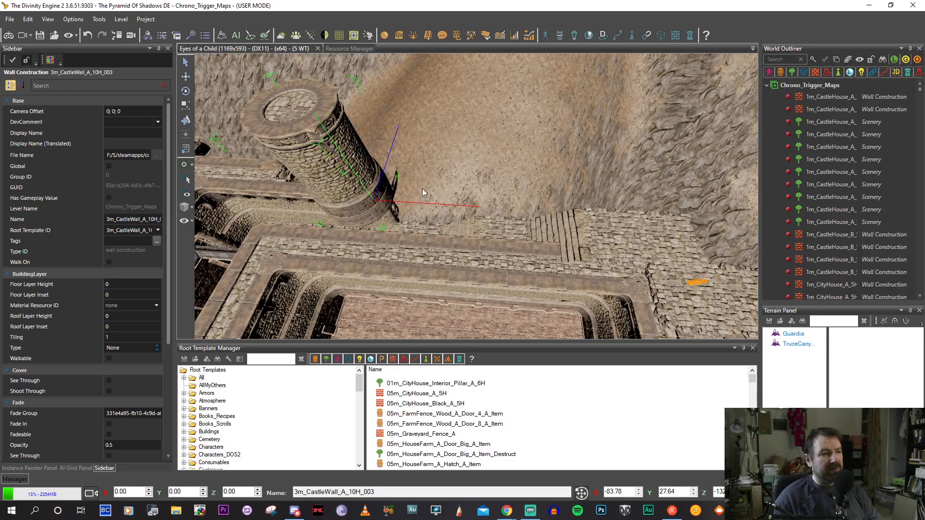
key(Delete)
Edit the wall construction 3m_CastleWall_A_10H_001 and remove its end segments, including the broken section, back to the corner.
right_drag(419, 198, 367, 196)
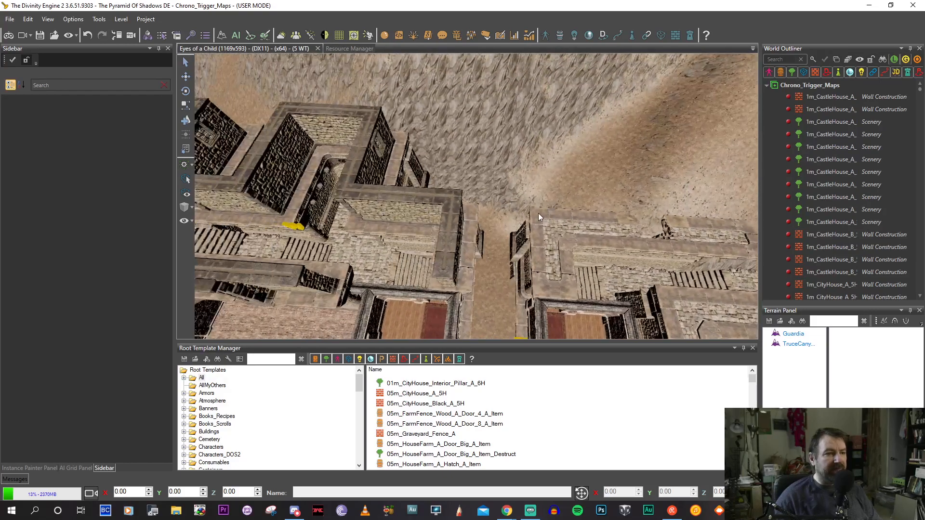
right_drag(539, 213, 522, 221)
click(580, 233)
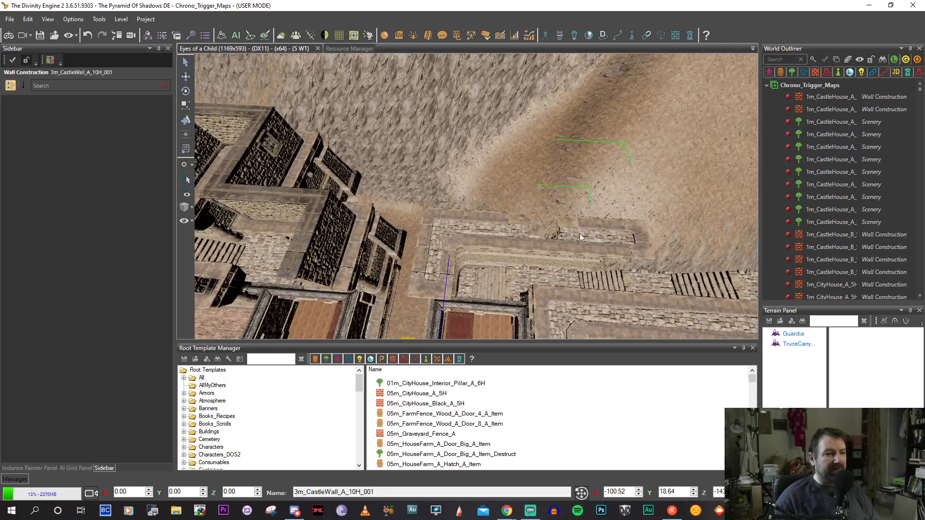
click(51, 59)
click(631, 234)
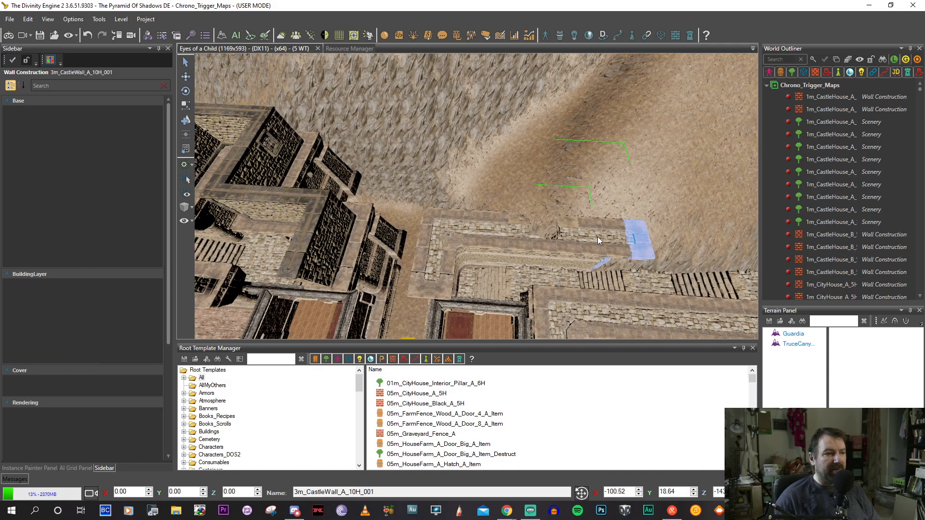
right_drag(597, 237, 567, 195)
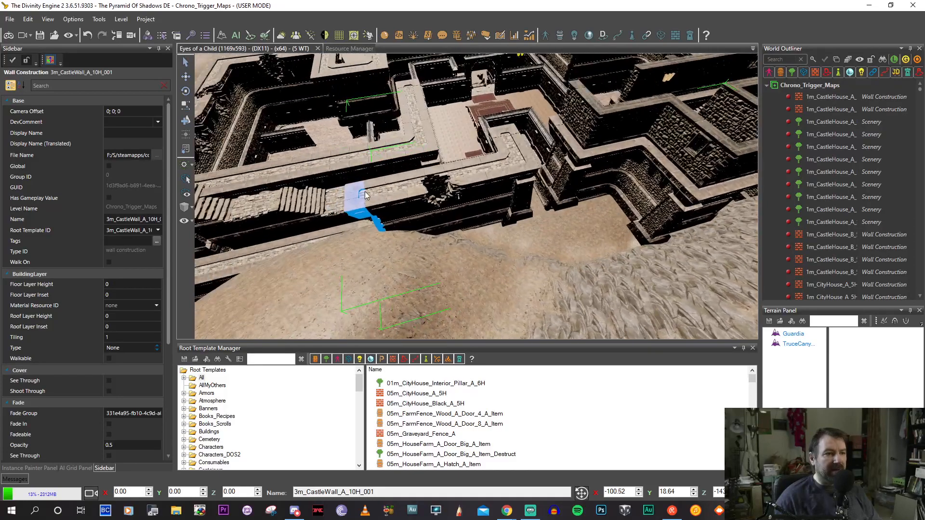
click(396, 195)
click(483, 180)
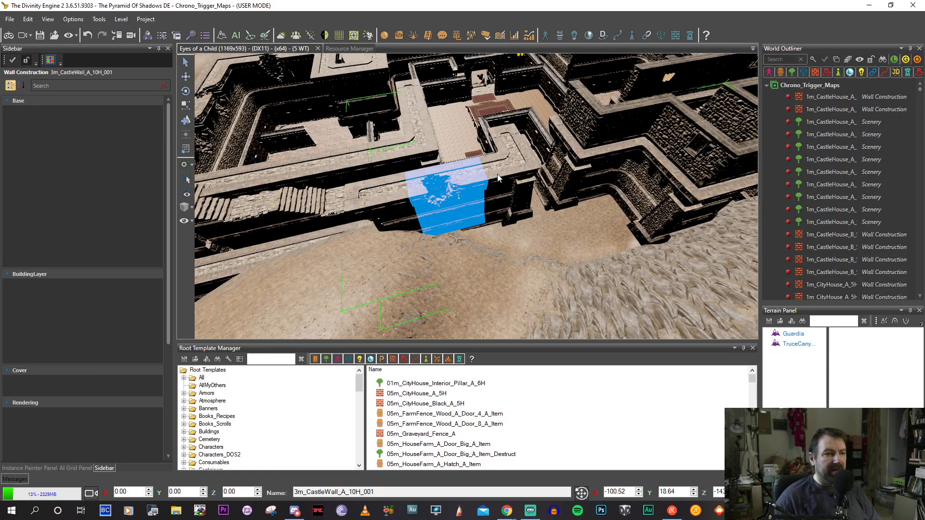
right_drag(498, 178, 492, 199)
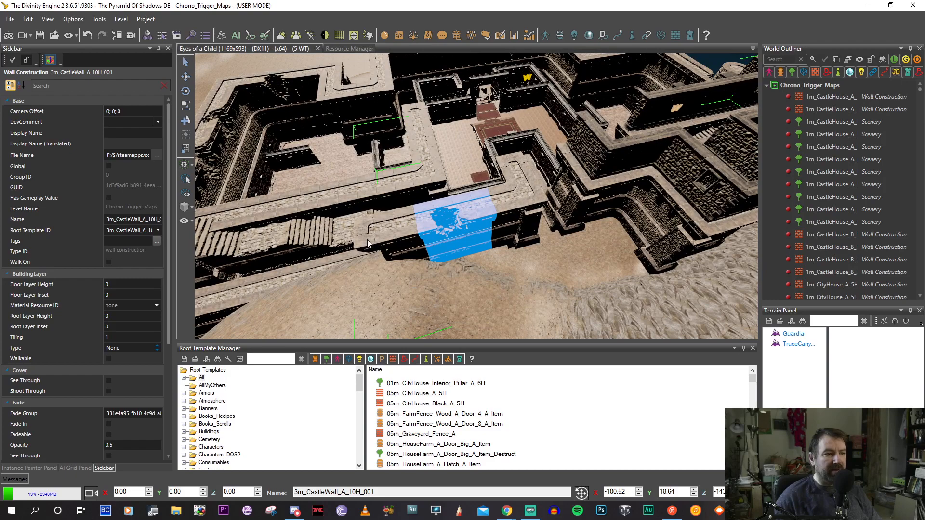
right_drag(402, 245, 503, 217)
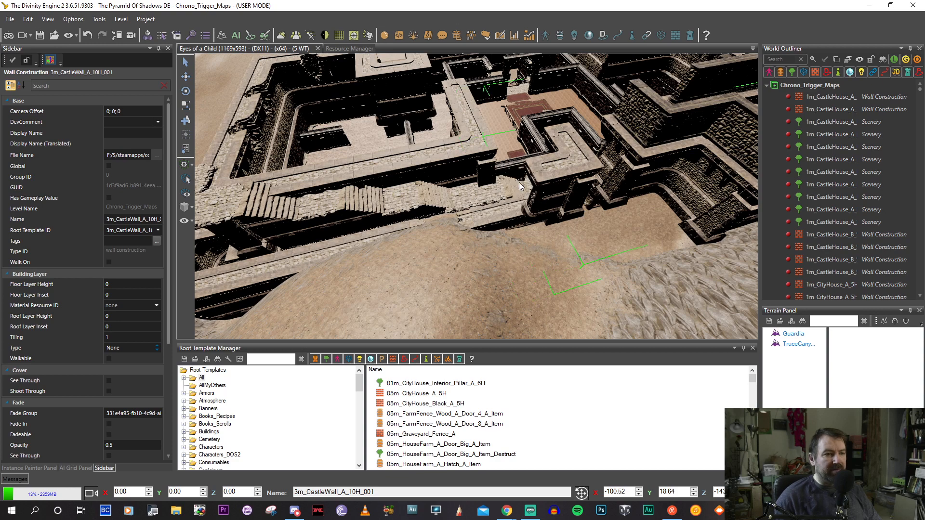
Extend the shortened wall outward from its corner with new segments that turn above the sandy hill behind the stairs.
click(545, 235)
right_drag(545, 235, 528, 226)
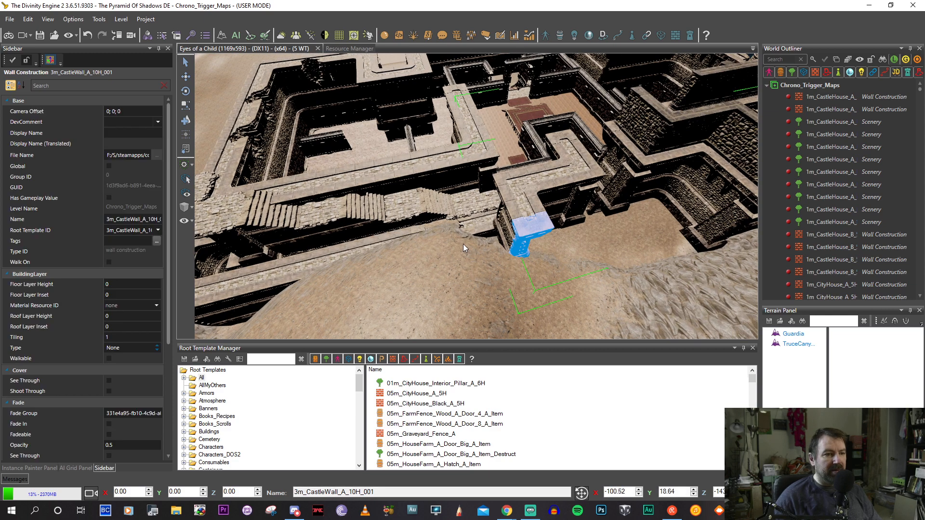
click(483, 273)
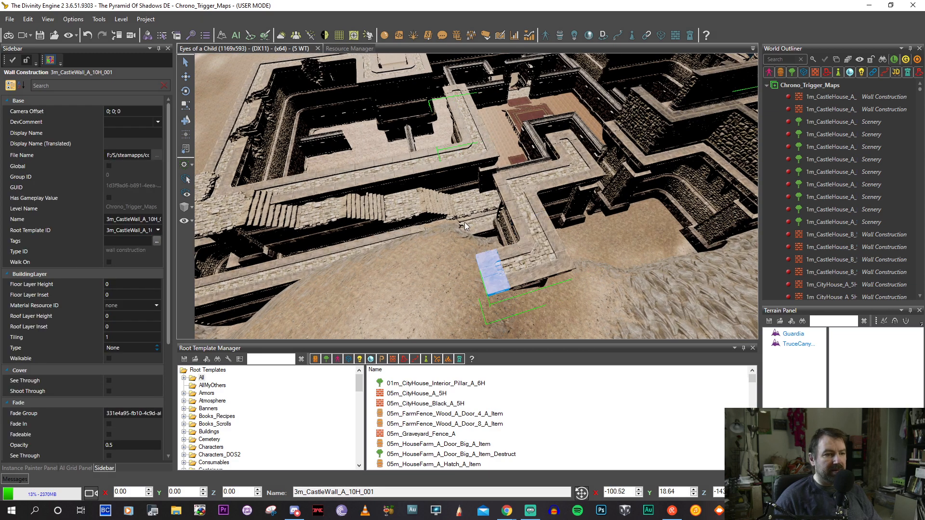
right_drag(449, 216, 544, 215)
click(543, 215)
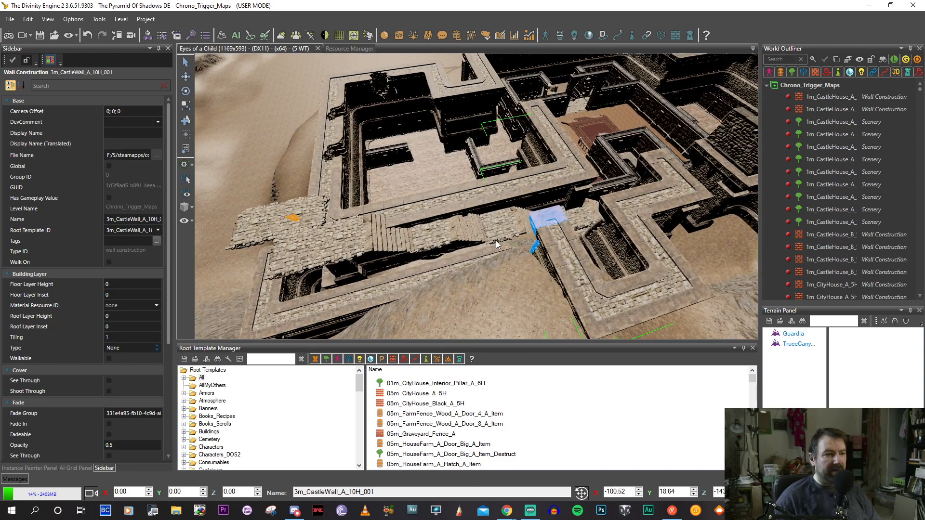
click(520, 286)
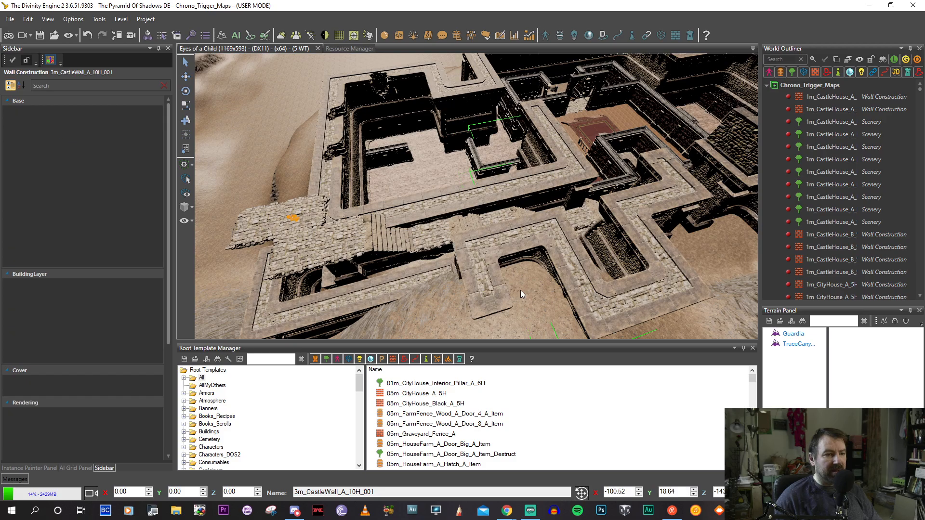
Continue the wall farther over the hill and turn it back toward the raised paved terrace.
right_drag(520, 290, 496, 236)
click(442, 252)
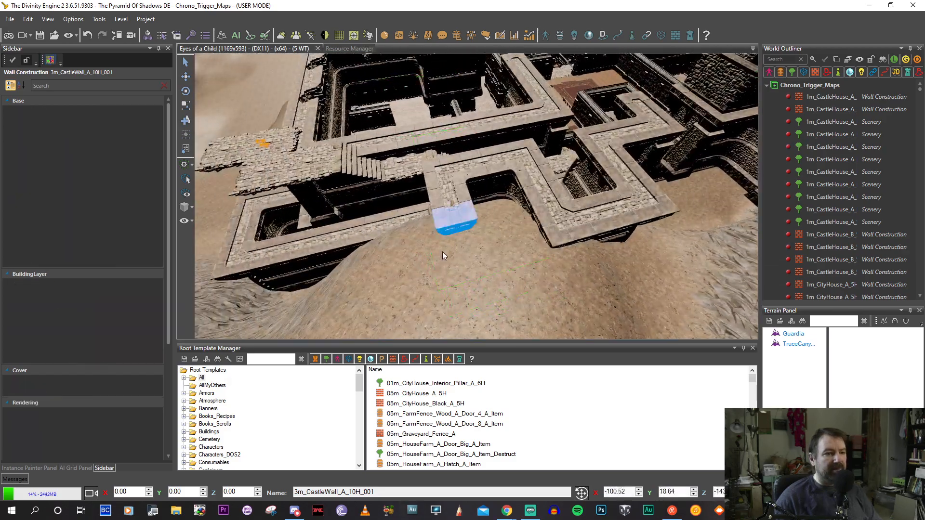
click(414, 259)
right_drag(414, 258, 464, 275)
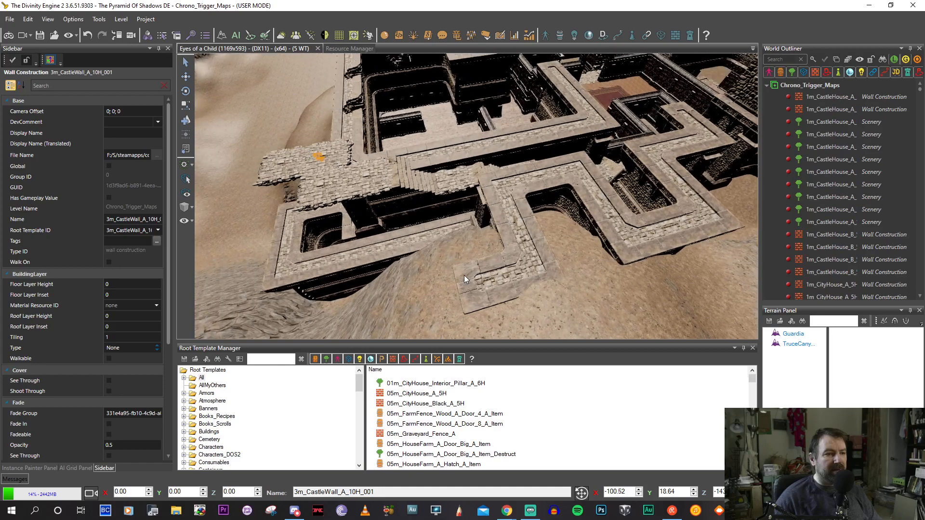
click(434, 218)
click(432, 218)
Run the wall along the terrace's outer edge and around the castle's far corner.
right_drag(432, 218, 498, 246)
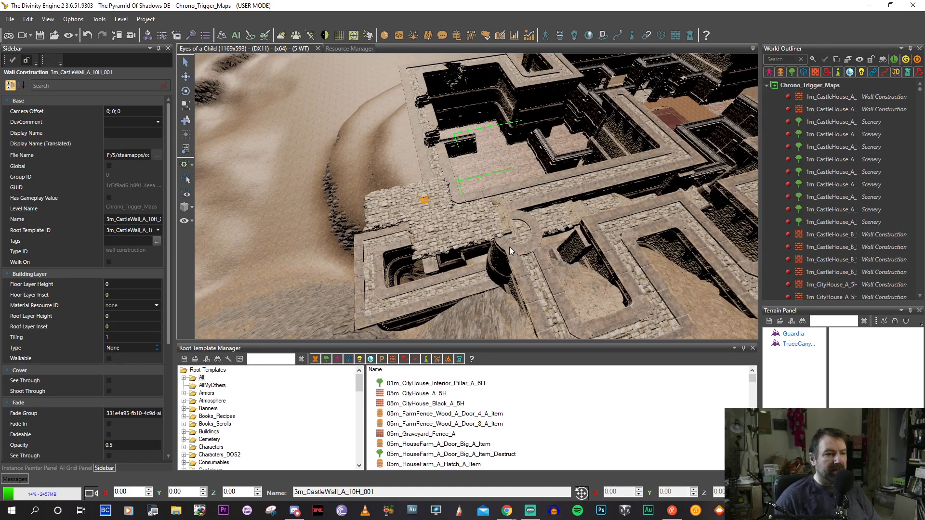
click(504, 249)
click(432, 273)
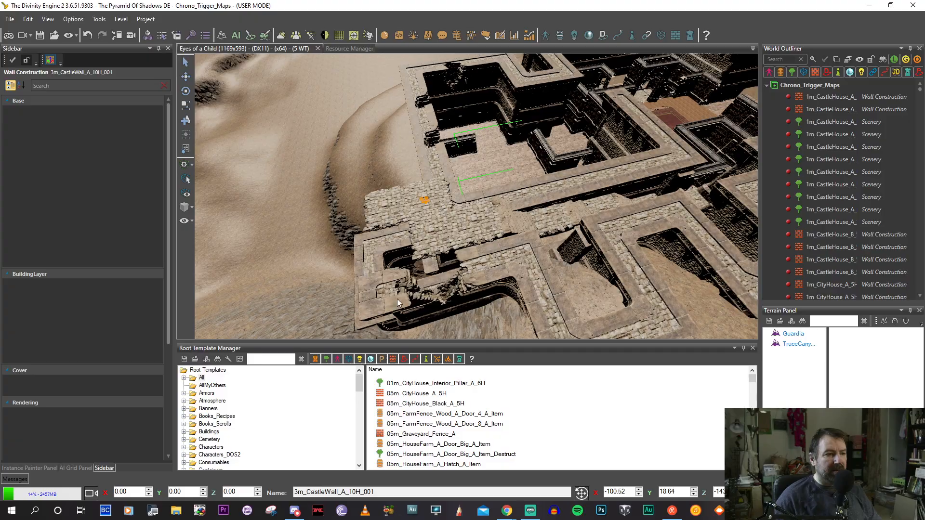
right_drag(564, 272, 522, 241)
click(522, 240)
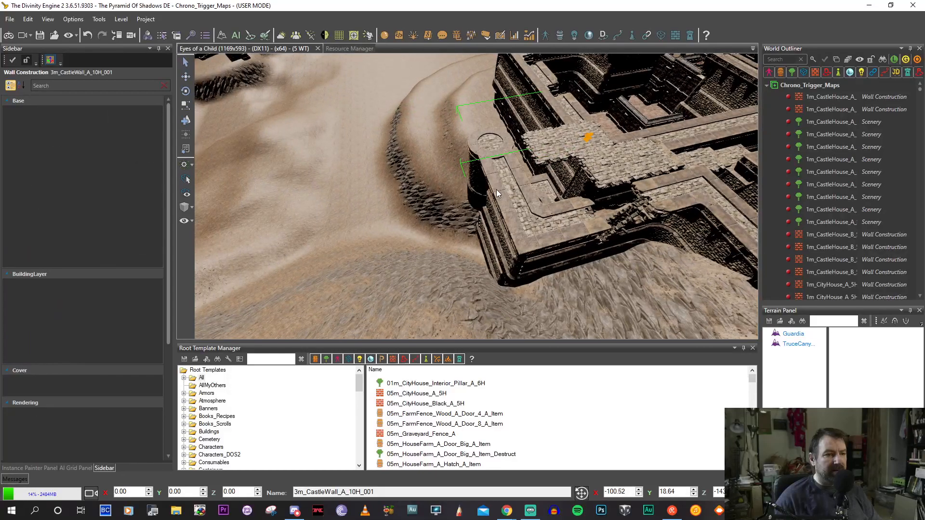
Add wall segments below the paved terrace at the outer corner of the large courtyard.
right_drag(496, 189, 578, 232)
click(579, 231)
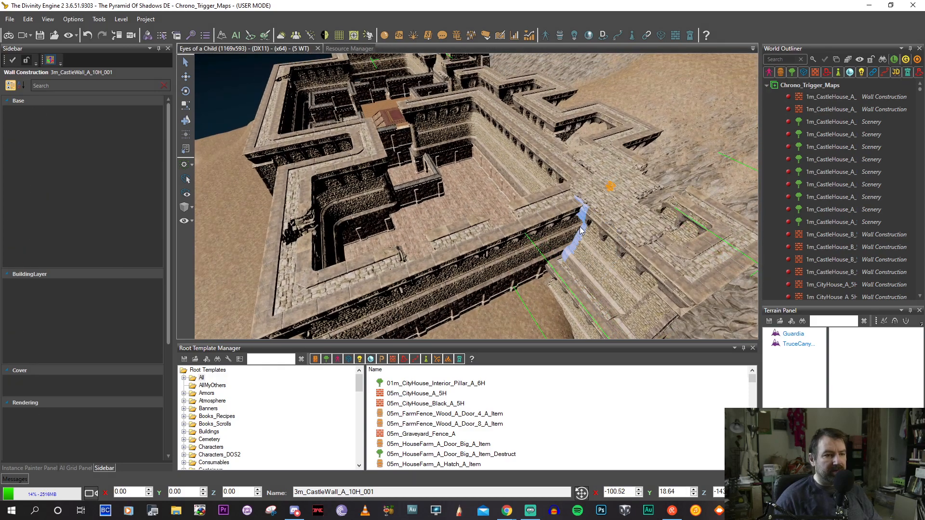
click(549, 275)
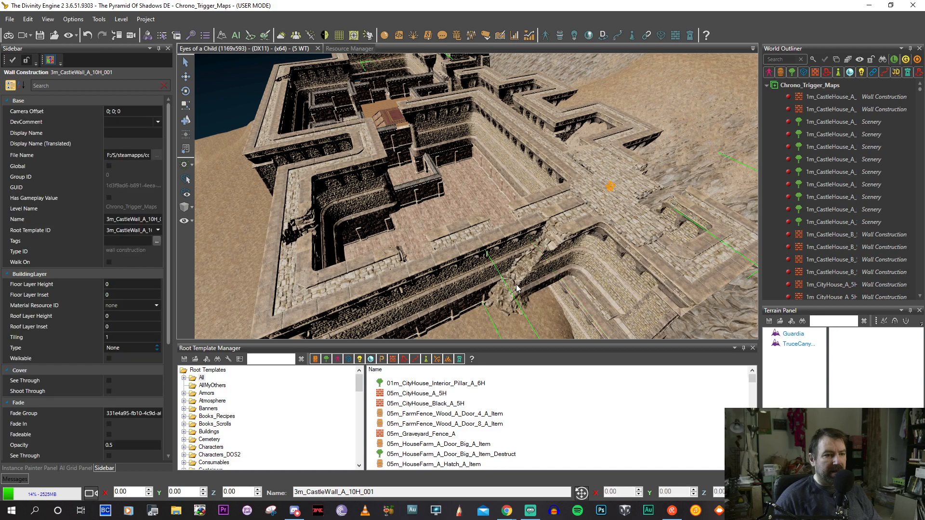
click(549, 239)
right_drag(548, 235, 511, 238)
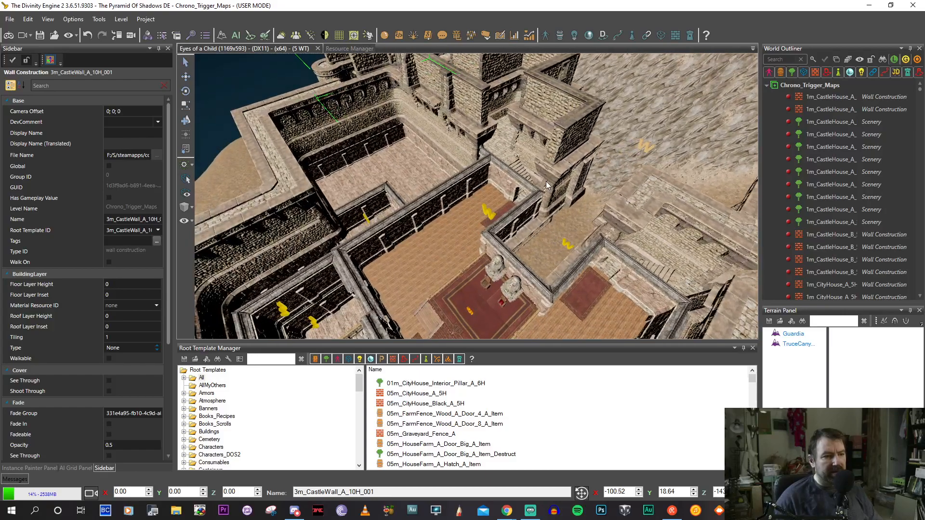
Add castle wall segments behind the lion-statue alcove, turning at the small red rug to join the wall stretch beyond it.
click(565, 212)
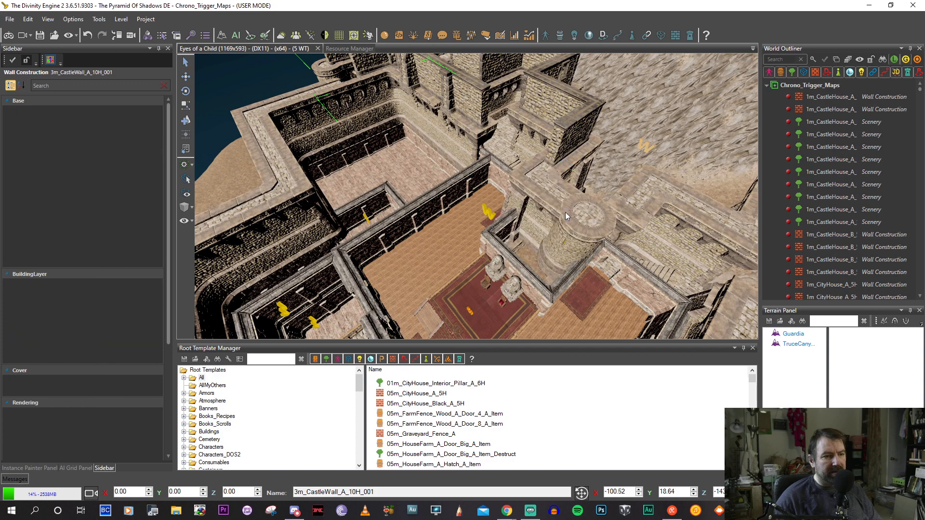
click(569, 221)
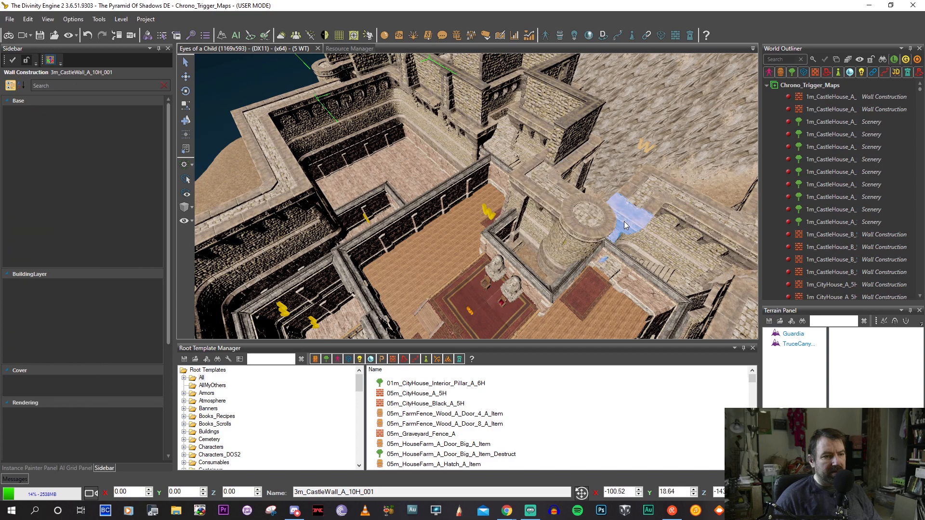
click(549, 204)
Inspect how the new wall and its corner column meet the hall walls, the small red rug and the lion-statue alcove.
key(s)
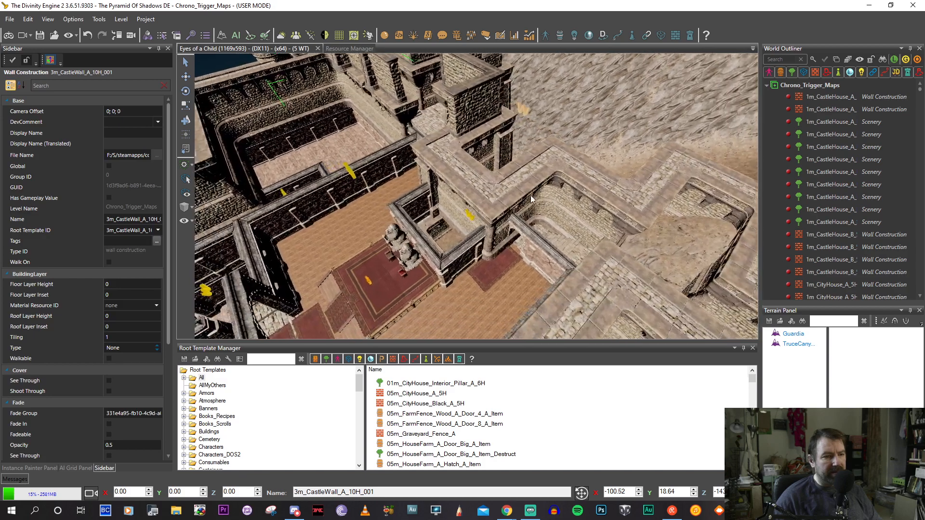
key(w)
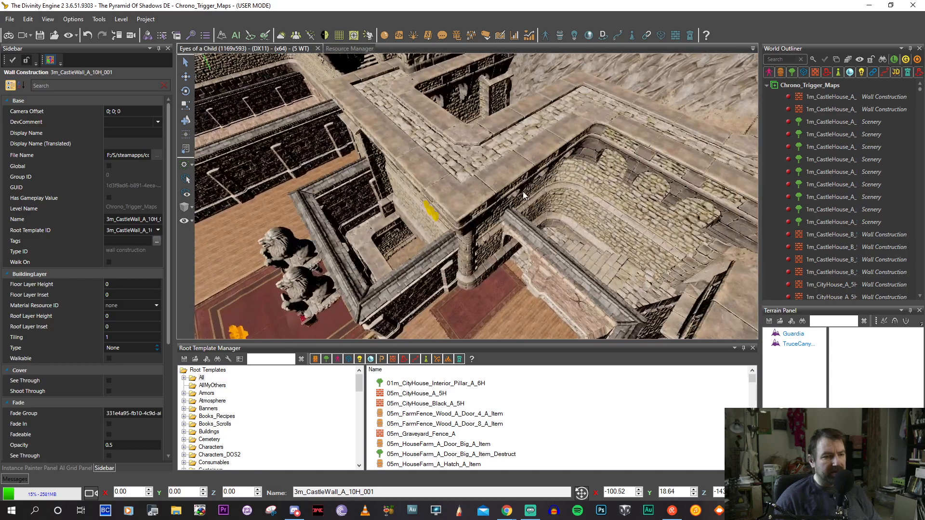
key(a)
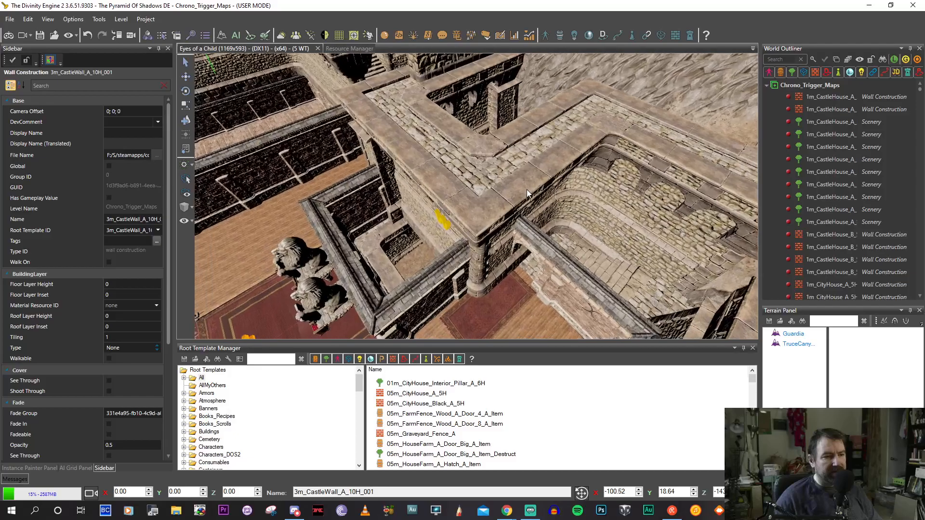
key(a)
key(w)
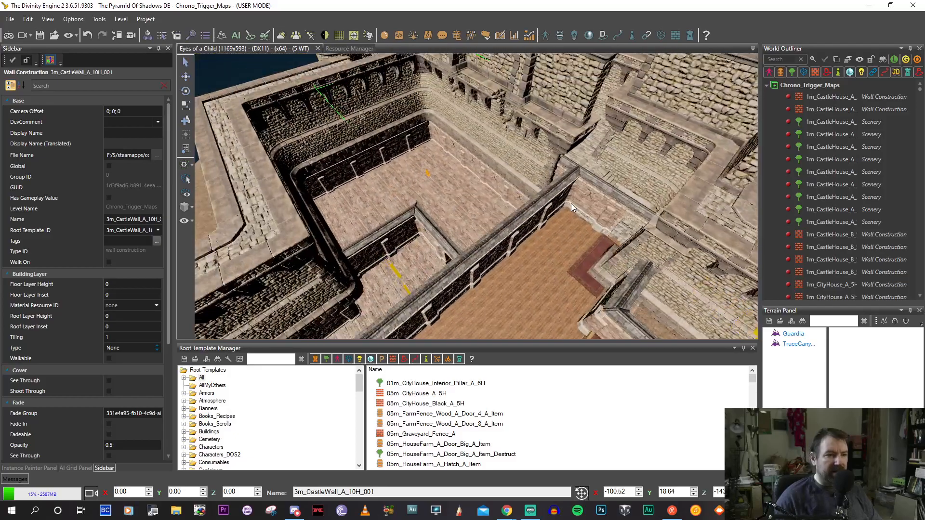
key(d)
key(w)
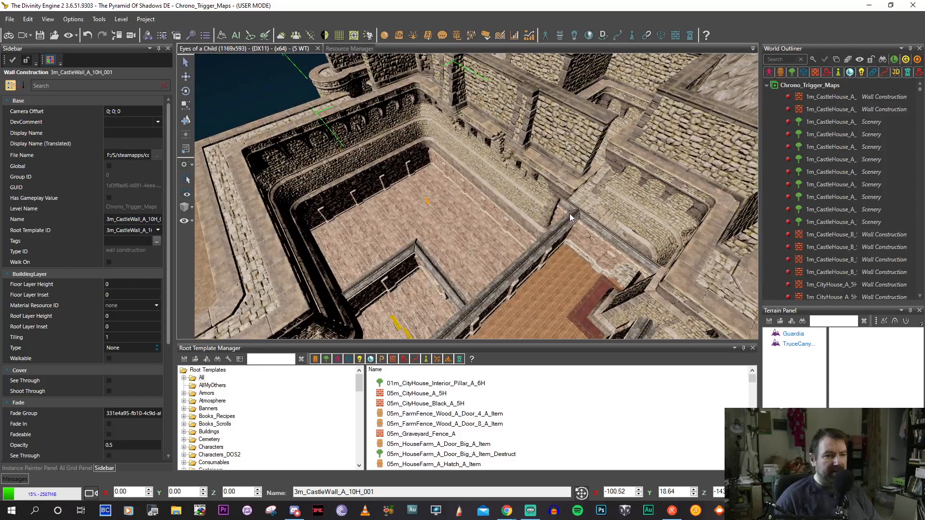
key(w)
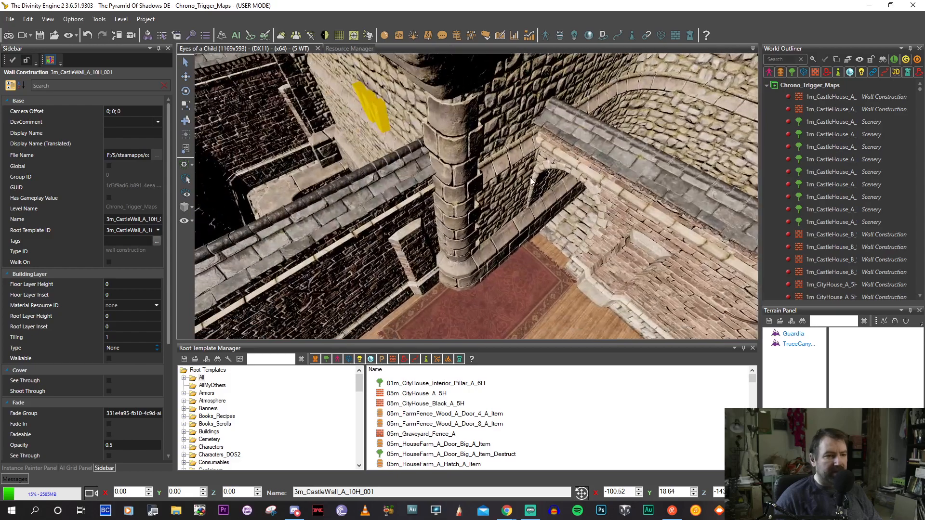
key(a)
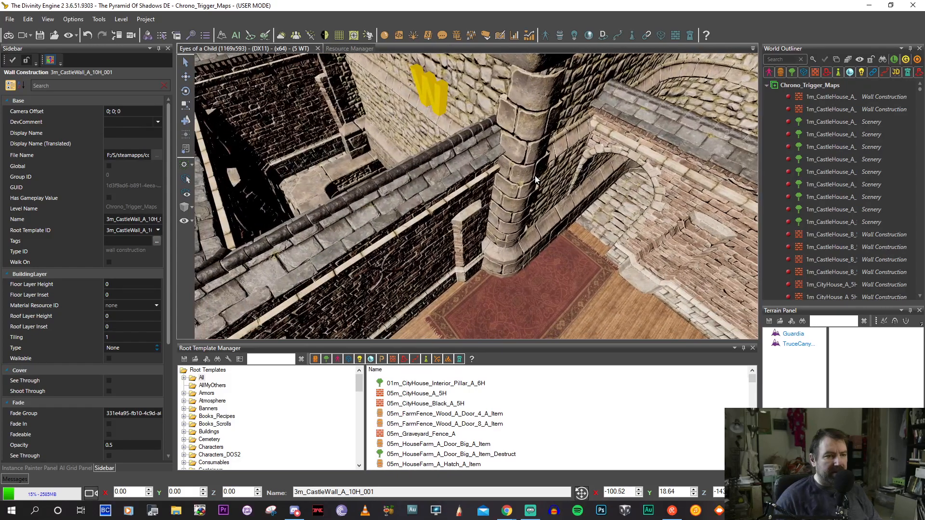
key(s)
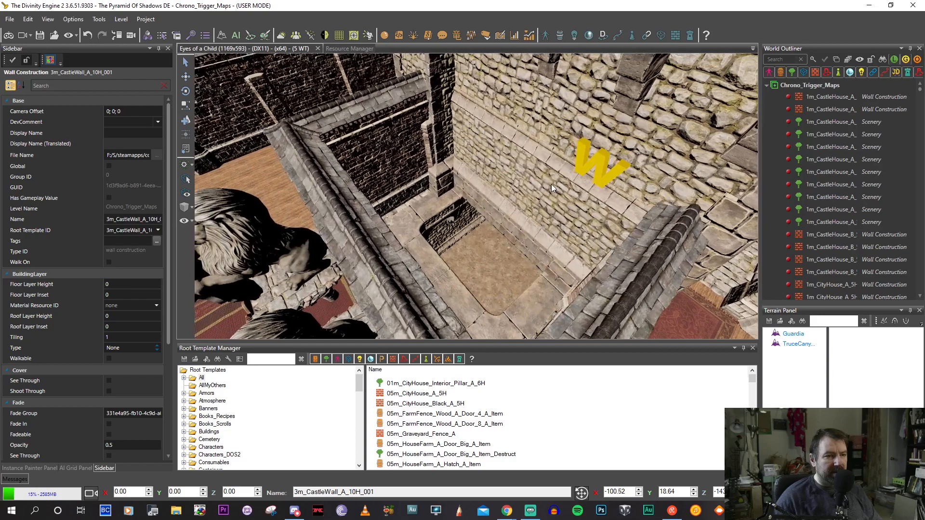
right_drag(538, 178, 539, 178)
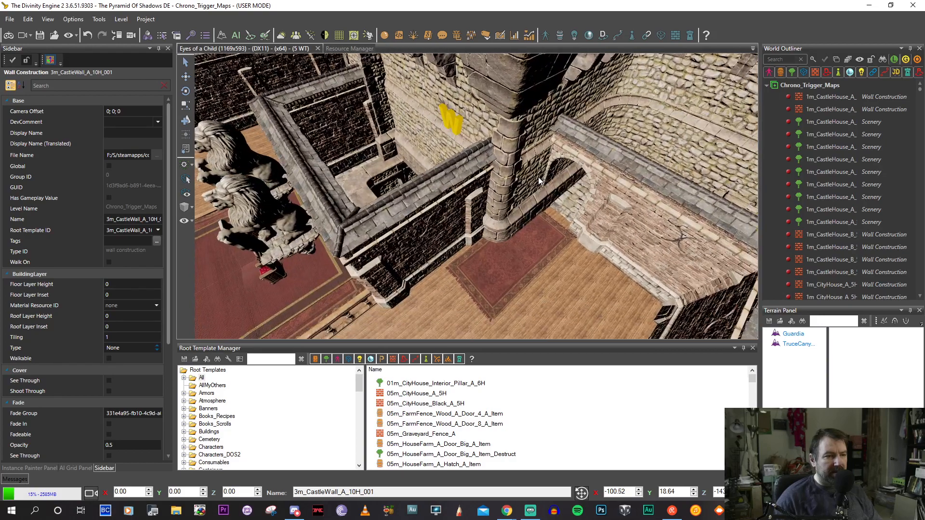
Delete the wall segments that cut across the alcove behind the lion statues, including the corner beside the red rug.
click(513, 155)
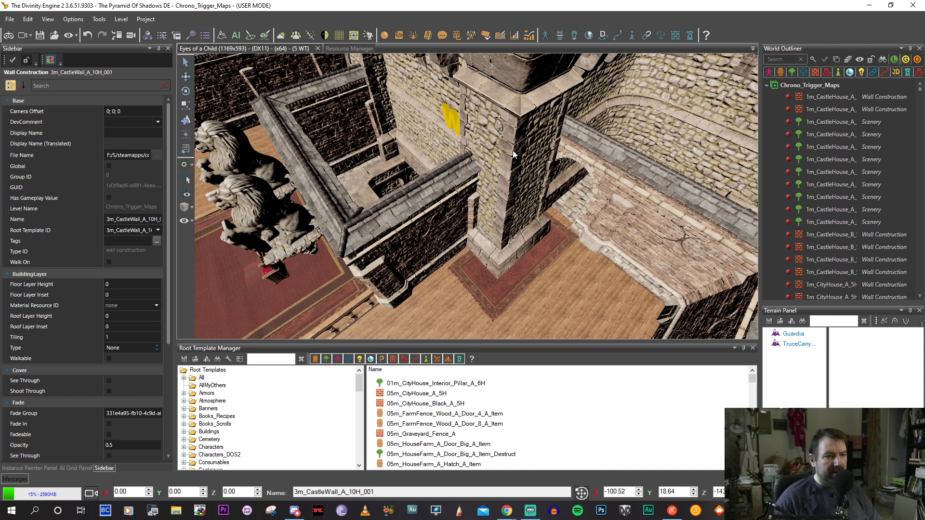
middle_drag(513, 154, 569, 149)
middle_drag(439, 208, 406, 204)
scroll(417, 193, down, 4)
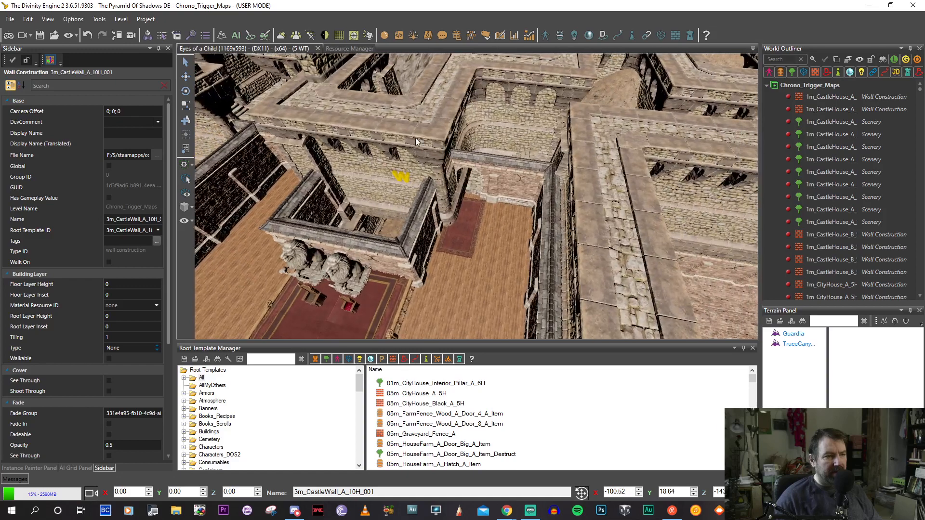
click(425, 159)
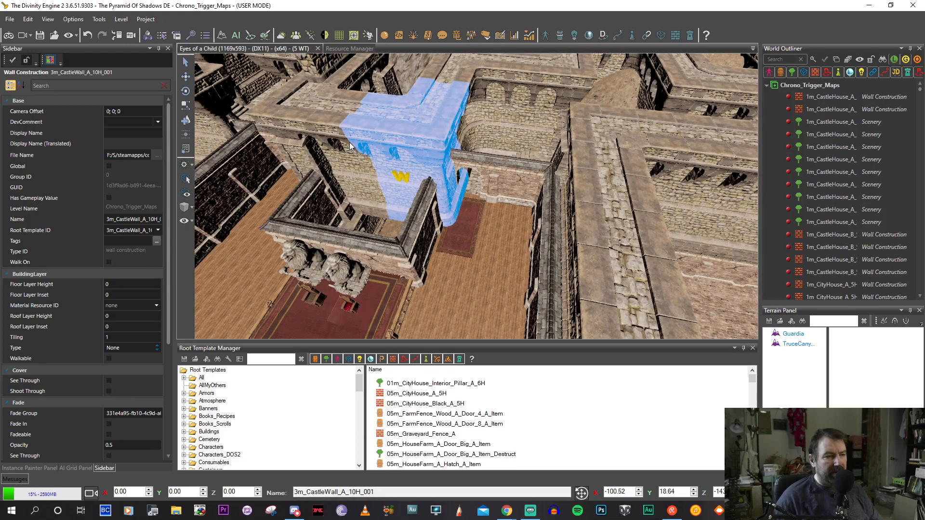
key(Delete)
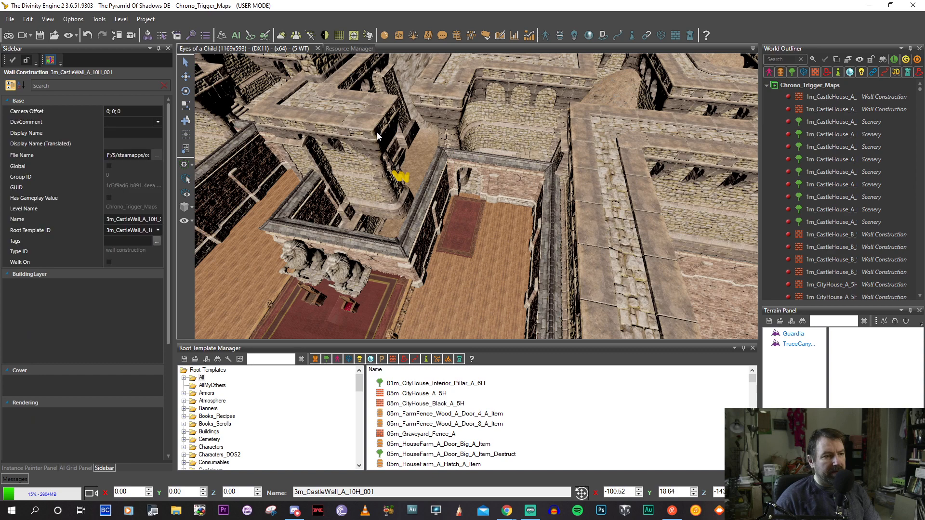
click(406, 129)
key(Delete)
Reroute the wall forward along the rug side of the lion-statue alcove and across the alcove's front.
click(437, 107)
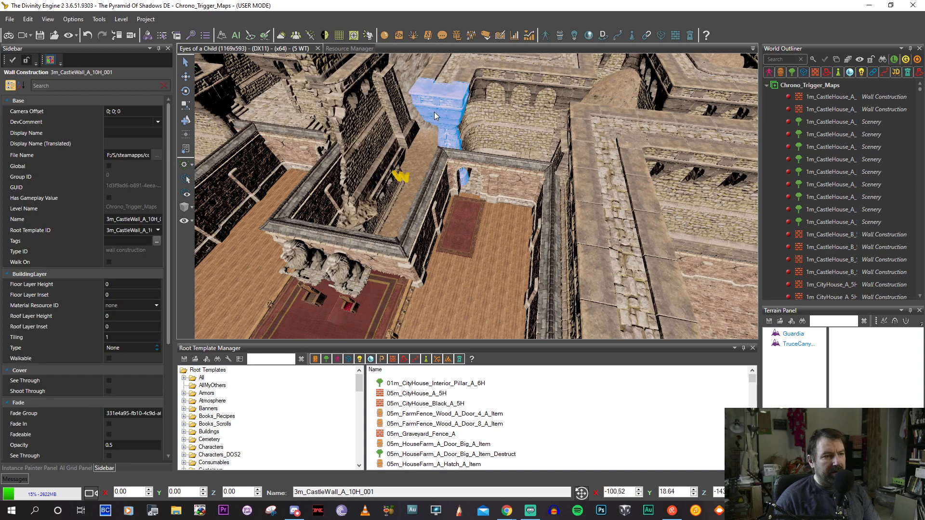
drag(420, 158, 343, 223)
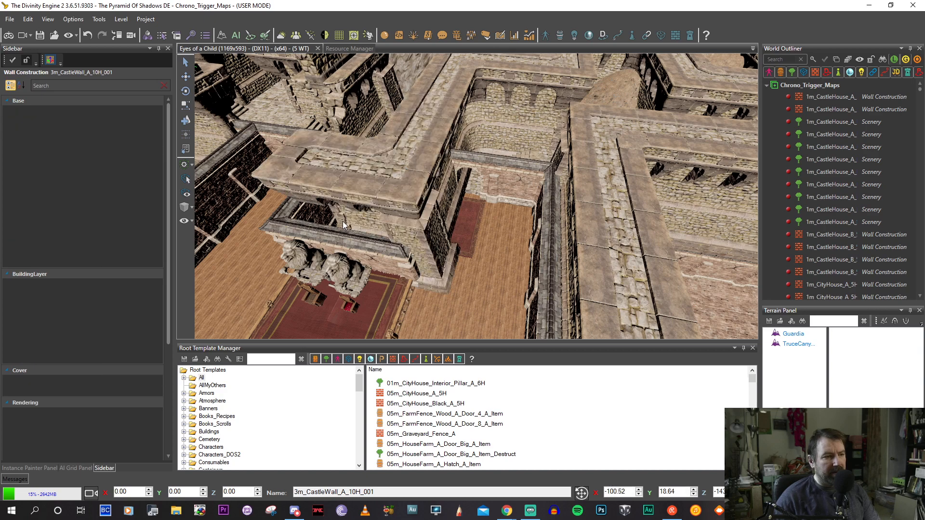
middle_drag(343, 221, 395, 235)
Bring the wall forward along the alcove's opposite side to join the front run, undoing the segment that overshoots onto the hall floor.
click(469, 184)
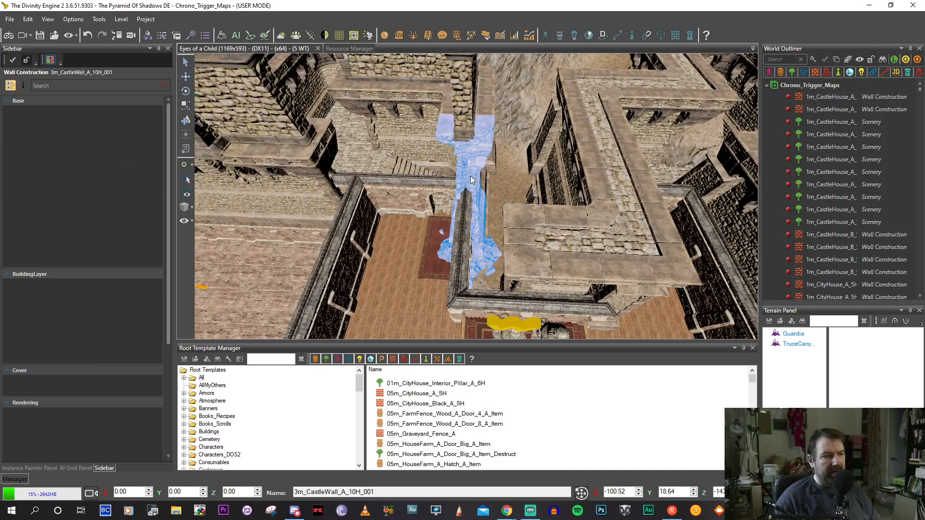
drag(471, 180, 459, 291)
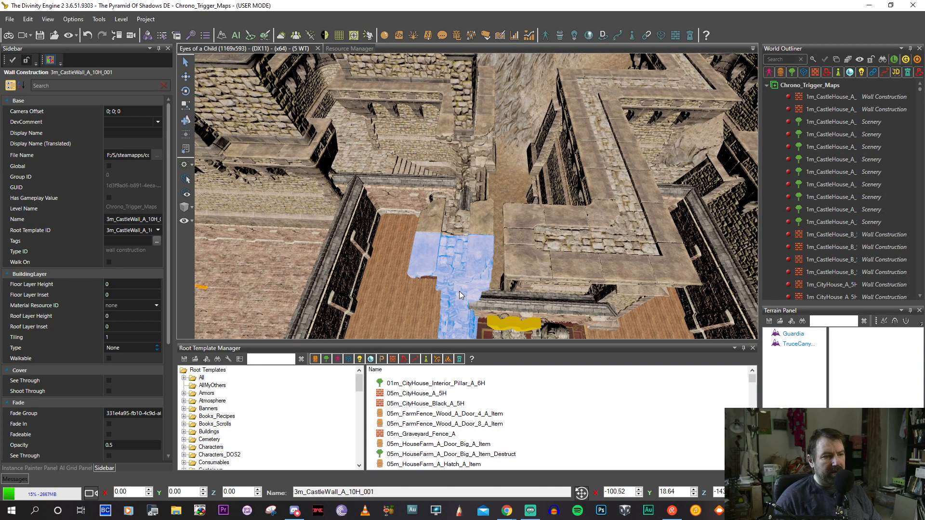
key(ctrl+z)
middle_drag(554, 264, 533, 252)
click(516, 219)
key(Delete)
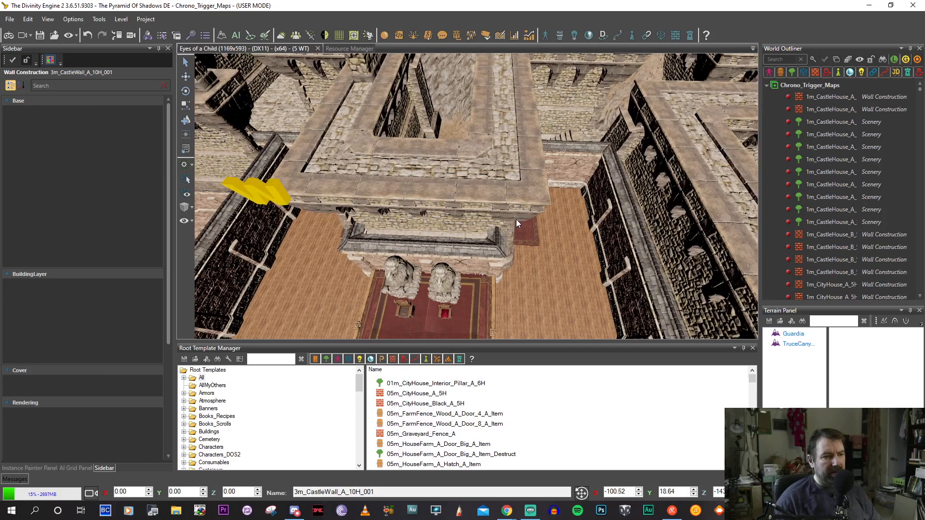
Run the 1m_CastleHouse_B_5H_004 wall along the top of the rear castle walls and down the near side of the lion-statue alcove.
mouse_move(516, 219)
middle_down()
mouse_move(493, 213)
mouse_move(554, 216)
mouse_move(486, 218)
mouse_move(530, 219)
mouse_move(537, 235)
mouse_move(513, 242)
mouse_move(587, 222)
mouse_move(511, 244)
mouse_move(539, 242)
mouse_move(551, 256)
mouse_move(615, 247)
mouse_move(510, 246)
mouse_move(587, 254)
middle_up()
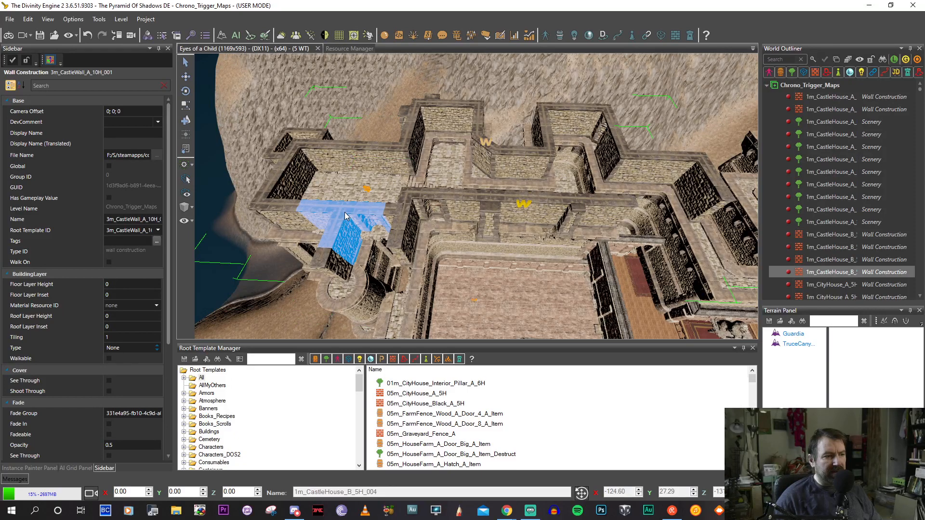
middle_drag(478, 180, 437, 177)
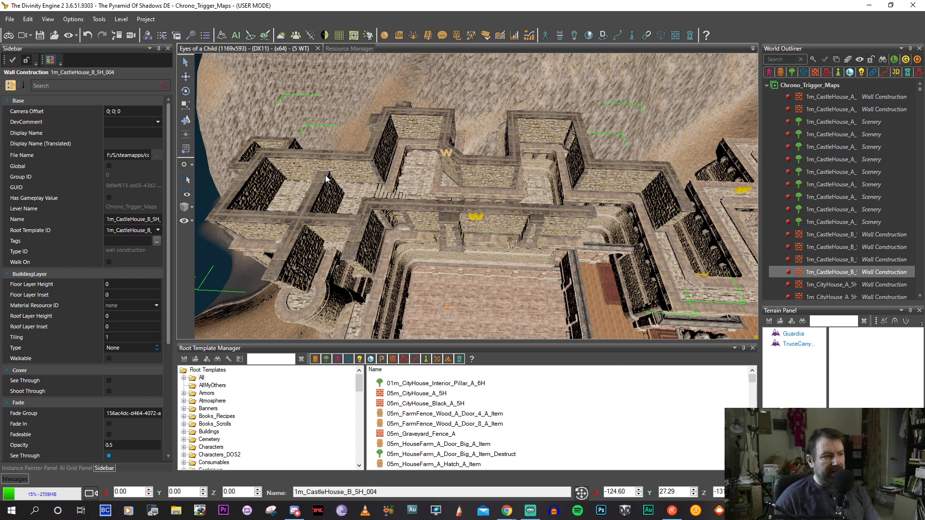
scroll(331, 180, up, 2)
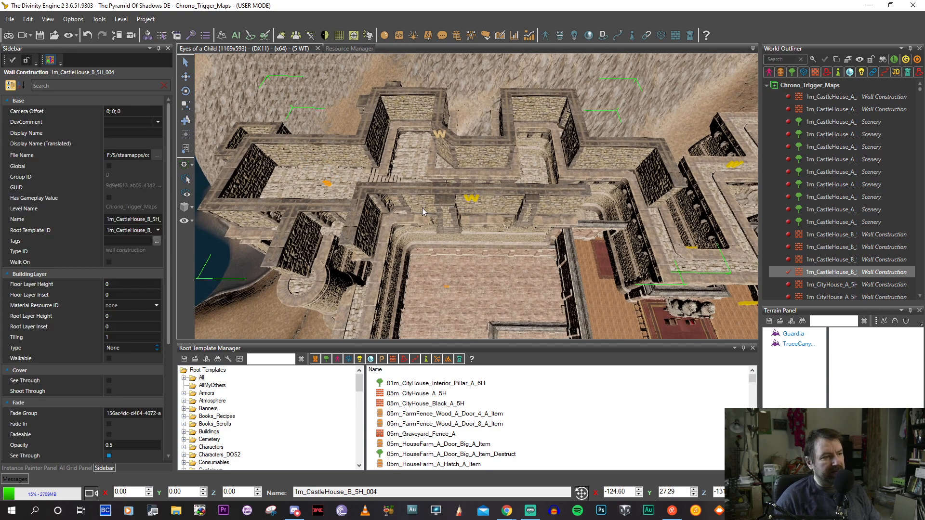
scroll(420, 207, up, 2)
scroll(402, 210, up, 3)
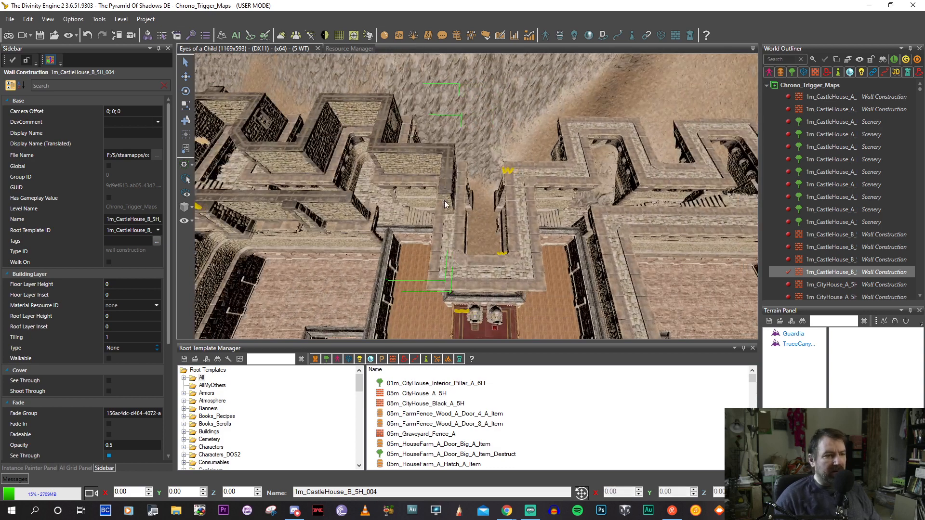
click(445, 207)
click(444, 275)
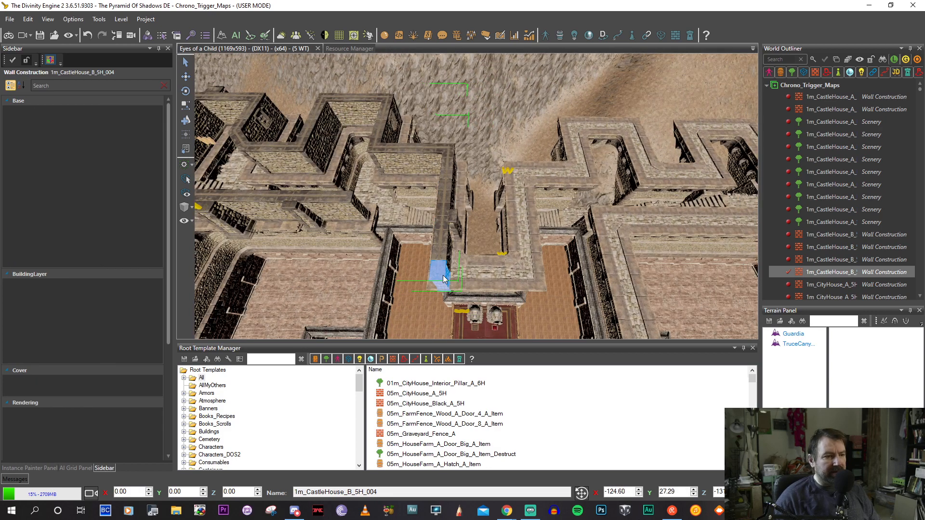
Continue the upper wall across the front of the lion-statue alcove and back along its far side.
click(529, 268)
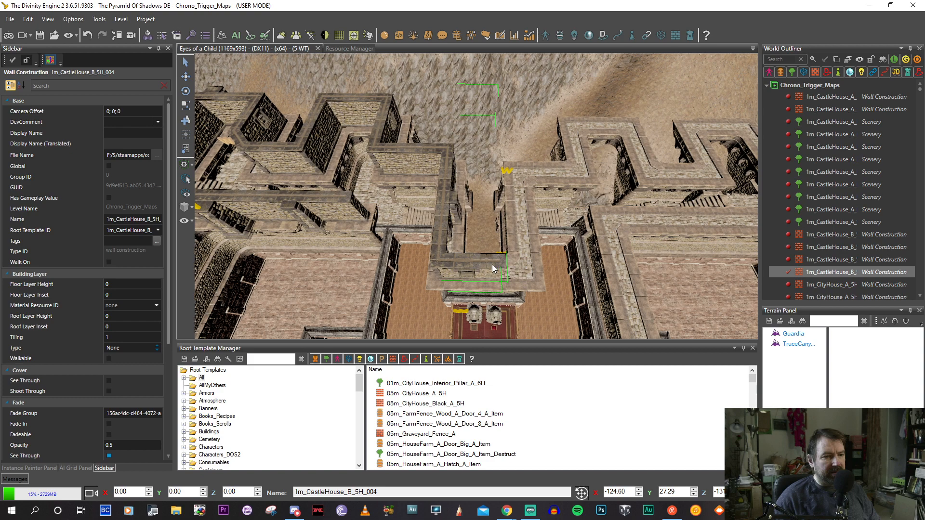
middle_drag(493, 265, 470, 263)
click(396, 262)
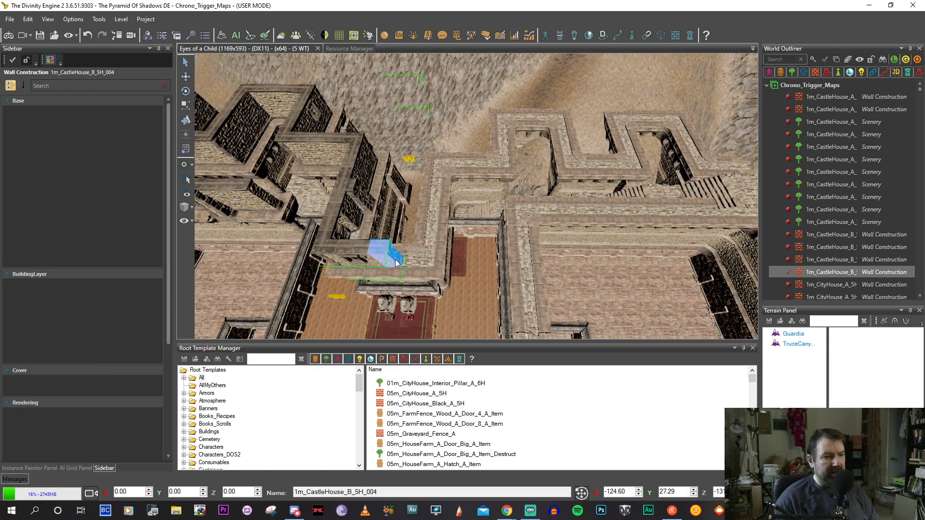
click(434, 261)
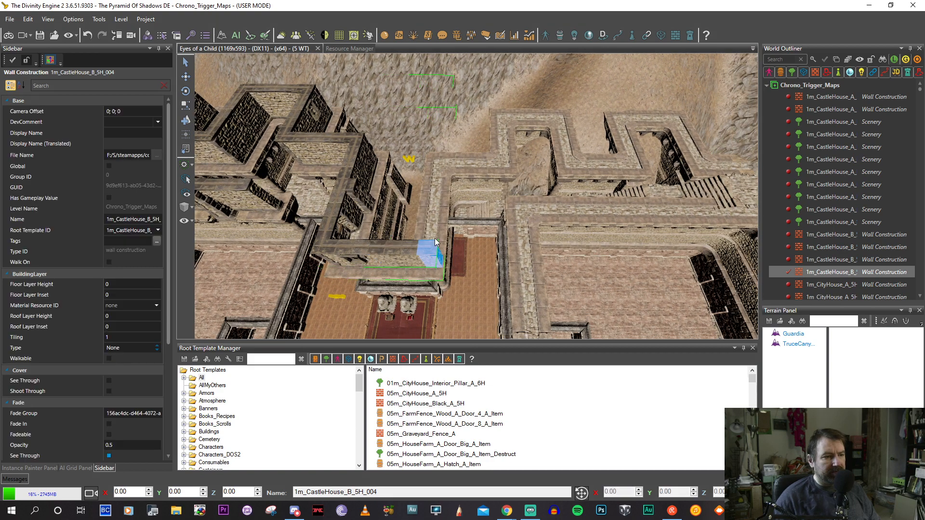
click(437, 176)
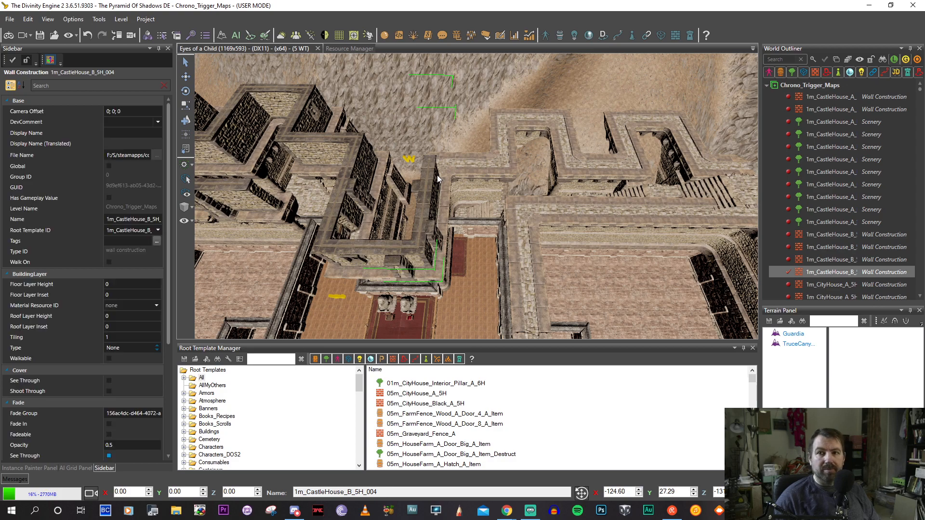
Extend the upper wall past the alcove and outward over the sand along the projecting section of the castle wall.
middle_drag(438, 175, 379, 134)
drag(373, 146, 403, 142)
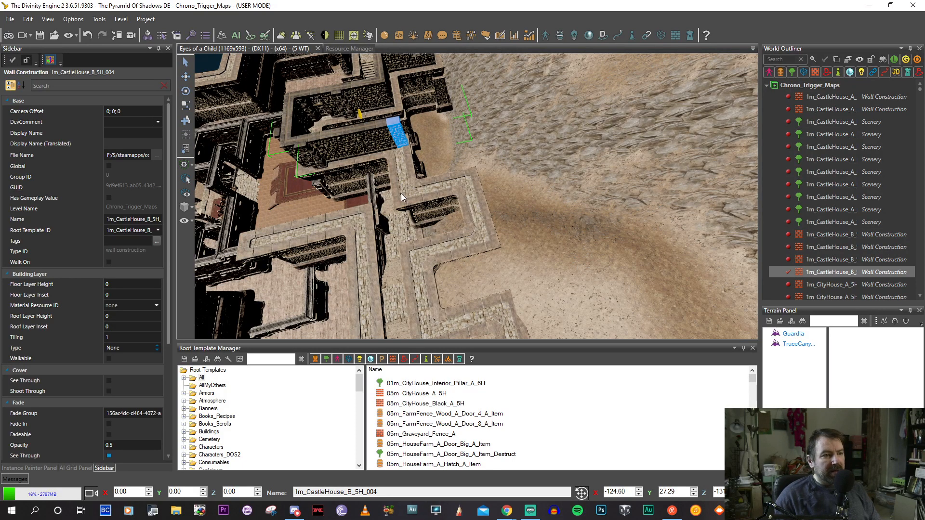
drag(478, 192, 475, 183)
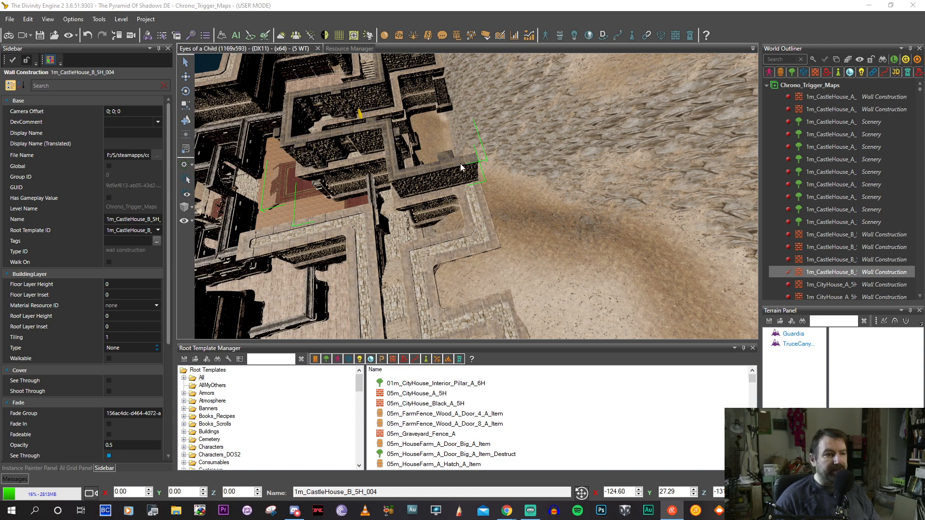
click(473, 174)
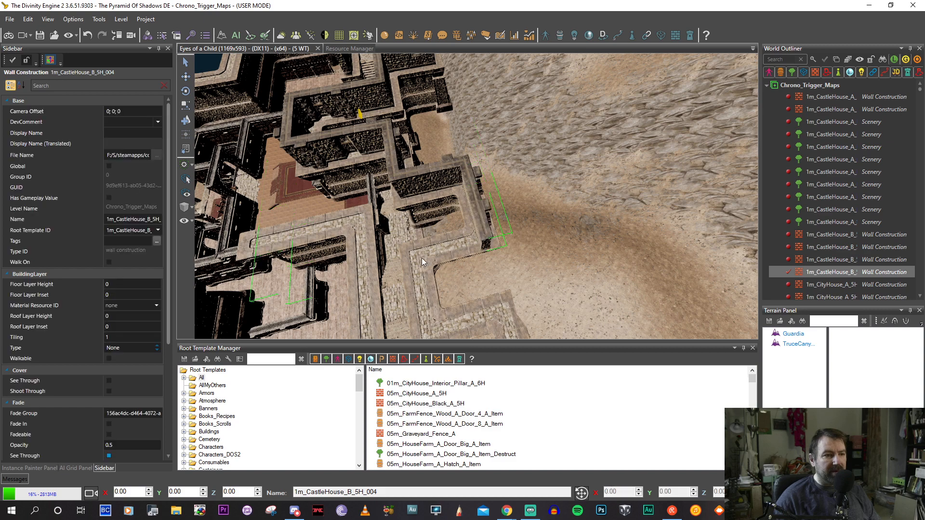
Bring the upper wall back along the near side of the projecting section and down the main castle wall.
key(s)
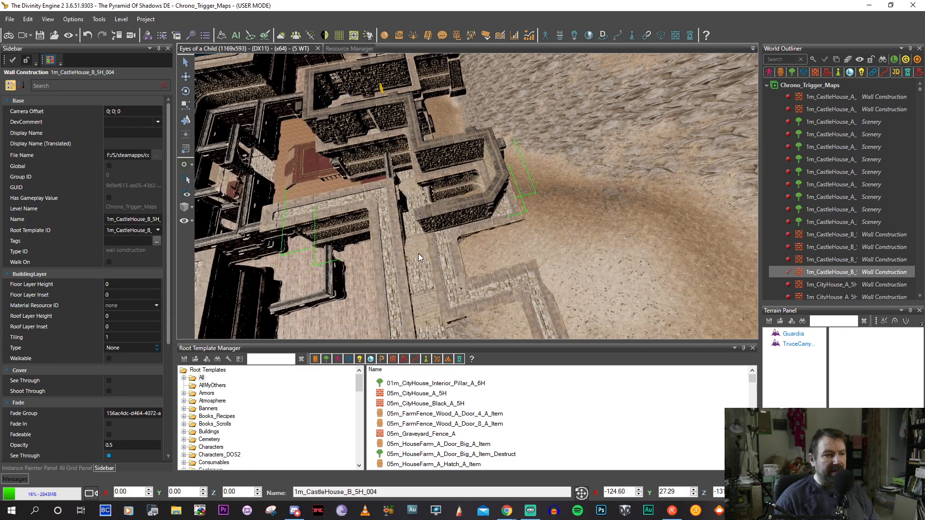
key(d)
click(474, 198)
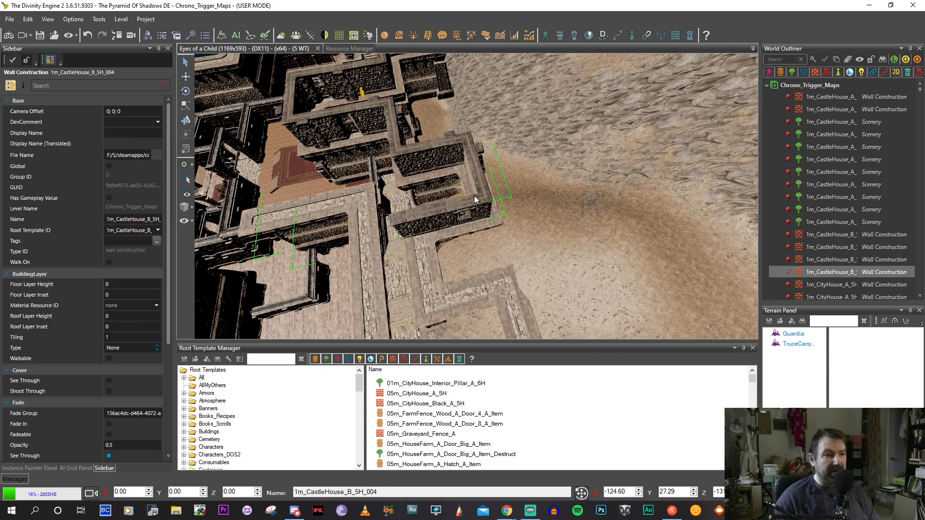
key(a)
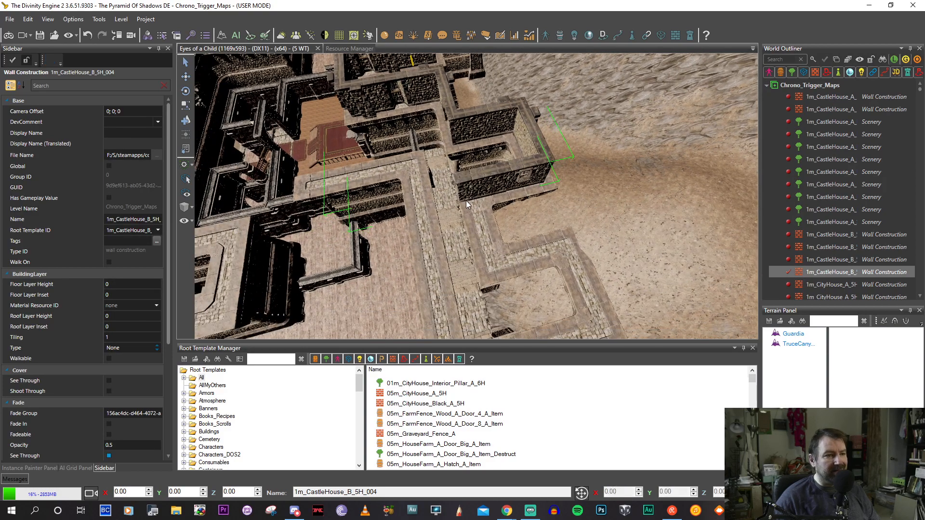
click(467, 201)
click(492, 273)
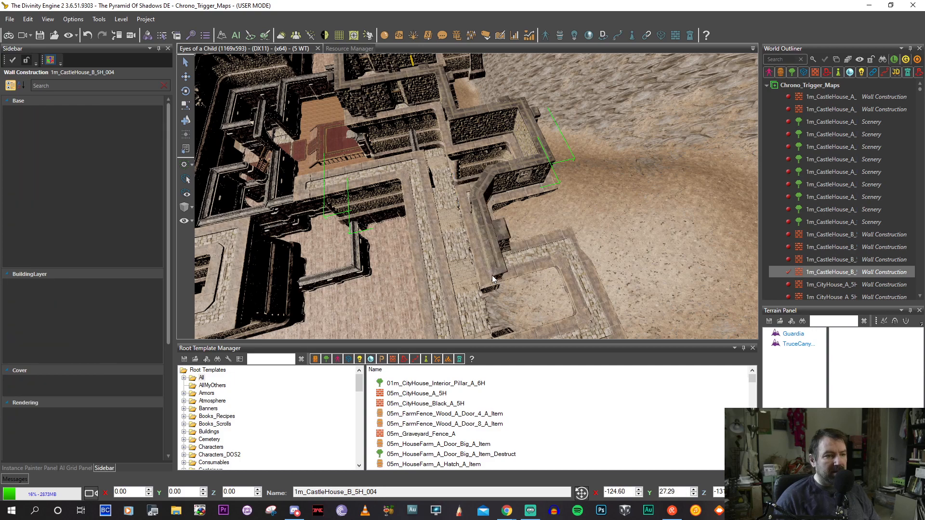
Angle the upper wall around the recess corner and run it outward over the second projecting section.
key(w)
click(530, 220)
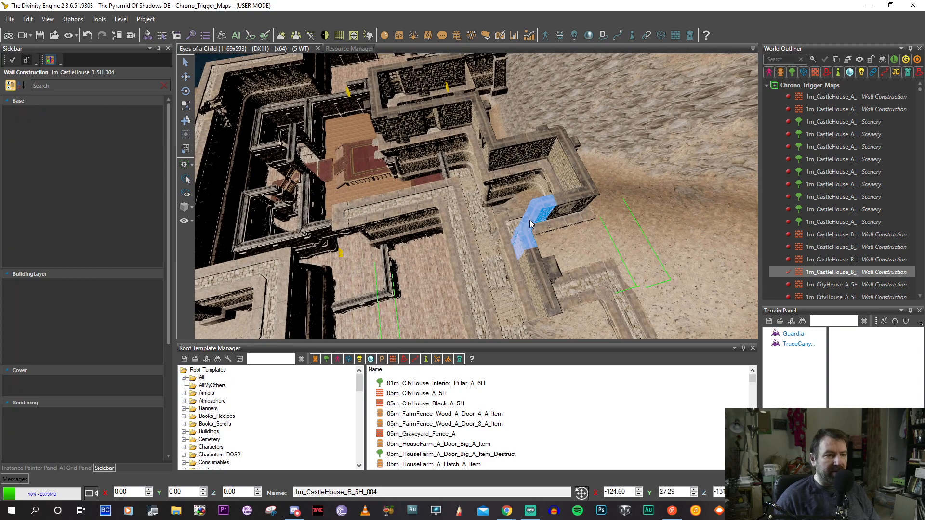
middle_drag(530, 220, 506, 200)
click(495, 249)
click(553, 242)
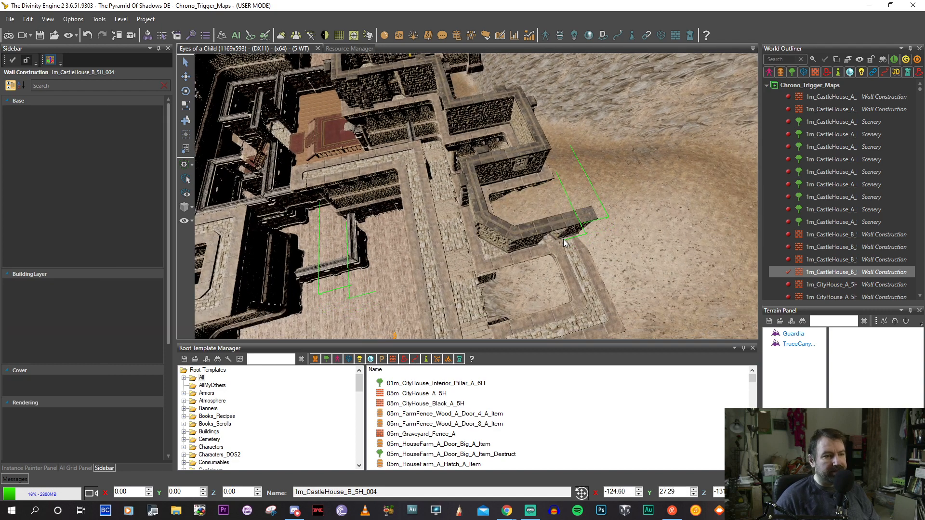
Continue the upper wall around the second projection and along the ruined outer edge to the castle's front corner.
middle_drag(563, 239, 462, 185)
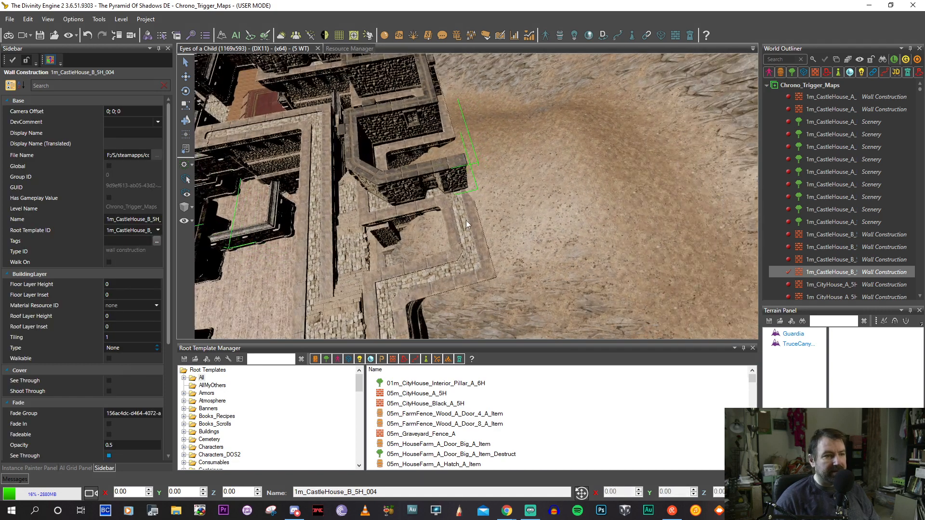
middle_drag(480, 258, 525, 247)
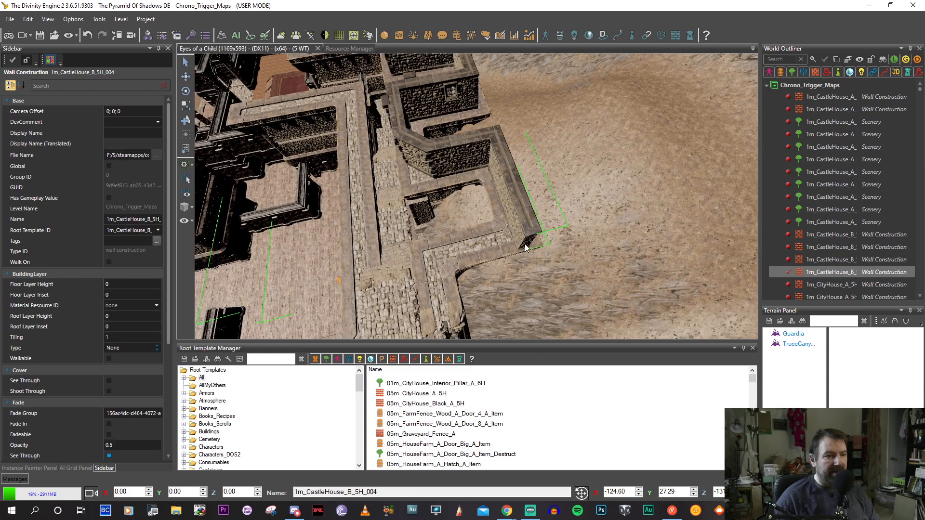
mouse_move(430, 258)
middle_down()
mouse_move(489, 278)
mouse_move(492, 236)
middle_up()
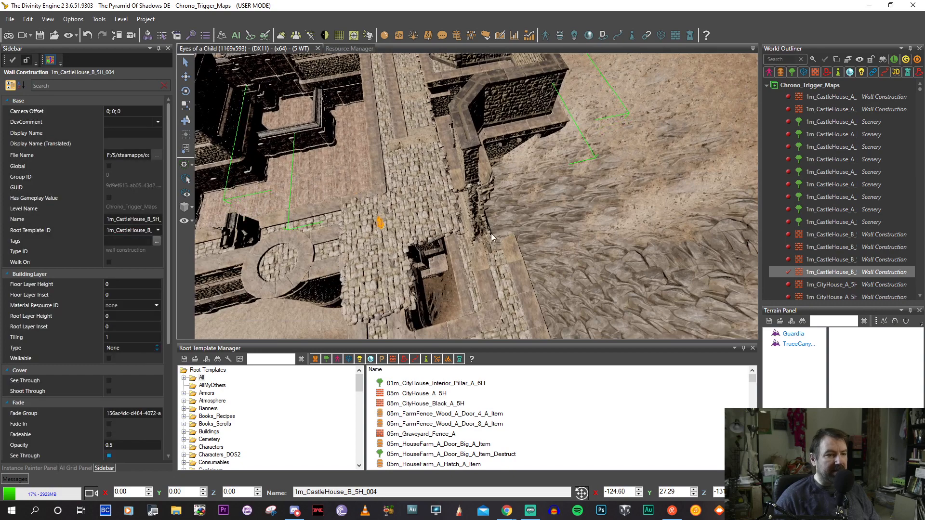
click(508, 285)
middle_drag(512, 294, 508, 278)
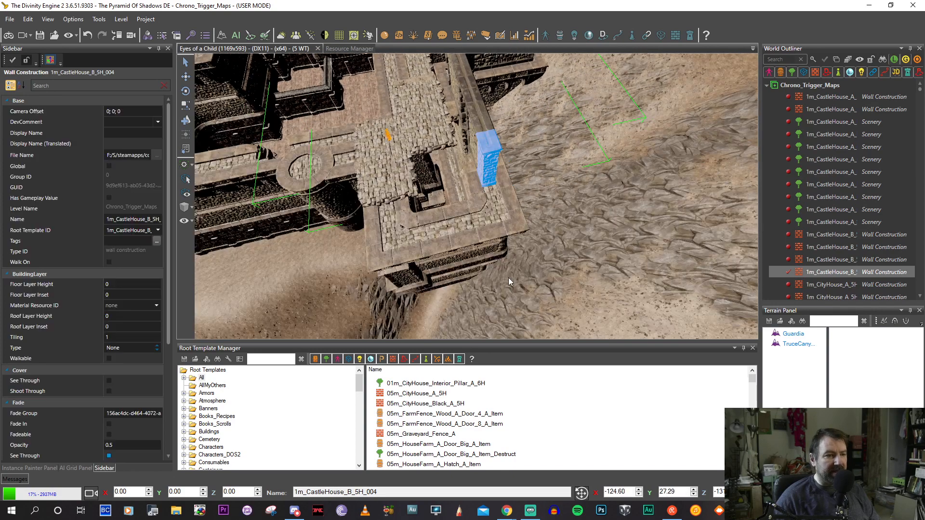
scroll(508, 278, down, 2)
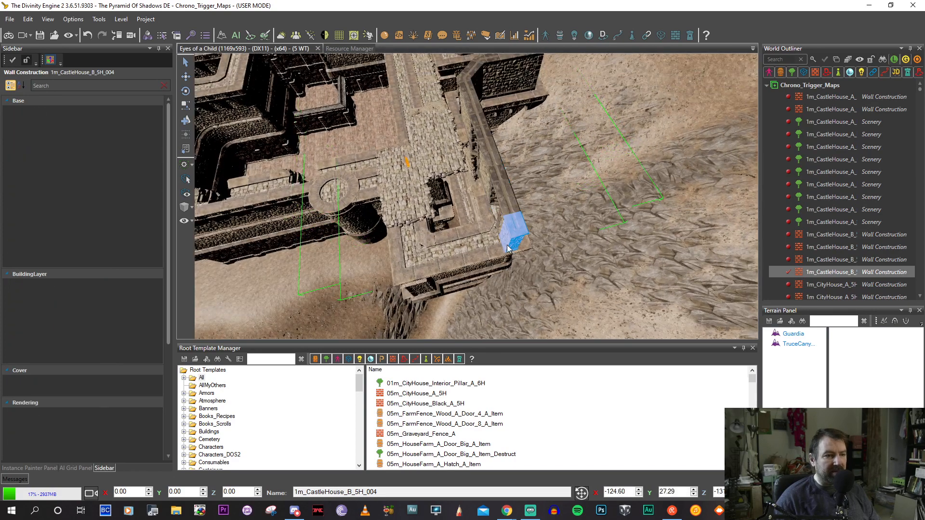
Run the upper wall across the front corner block and back along its inner side beside the round tower.
click(411, 261)
middle_drag(411, 261, 564, 292)
click(556, 200)
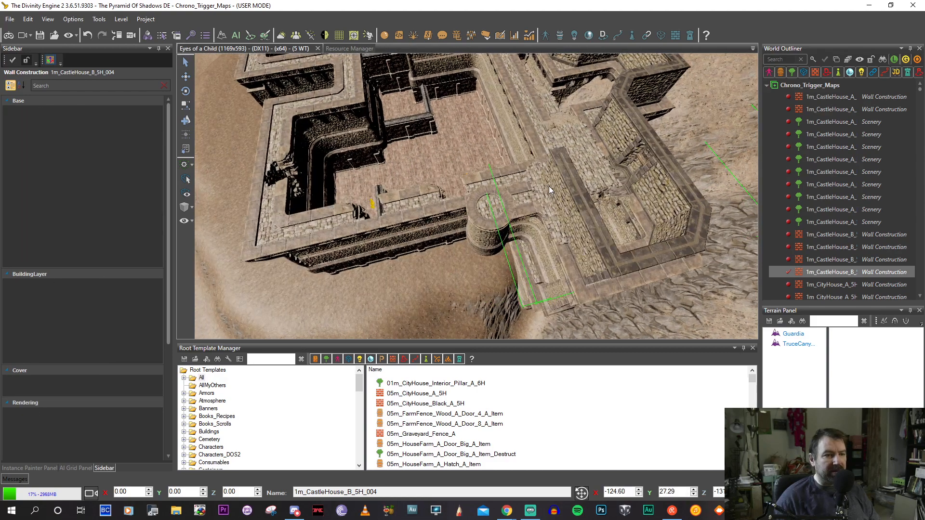
Duplicate the 1m_CastleHouse_B_5H_003 wall and place the copy along the courtyard side of the stone walkway.
right_drag(533, 183, 500, 202)
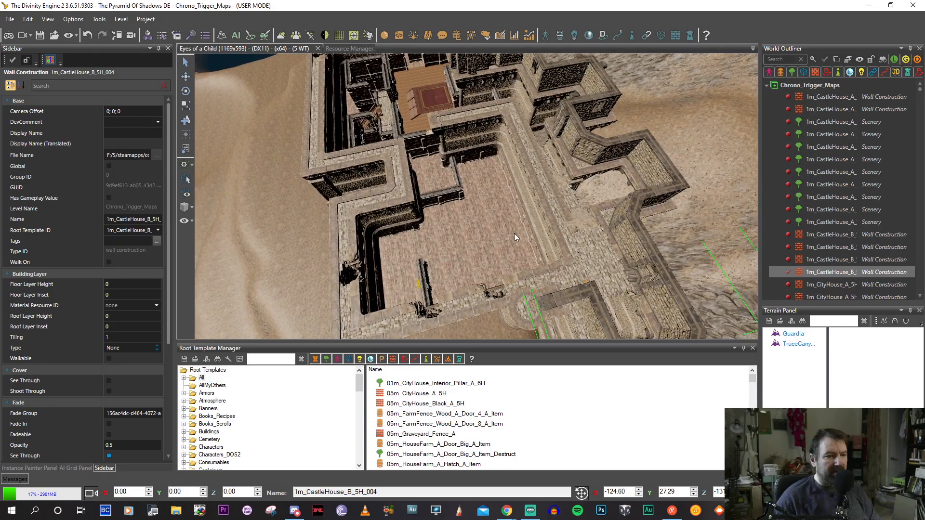
right_drag(515, 236, 481, 227)
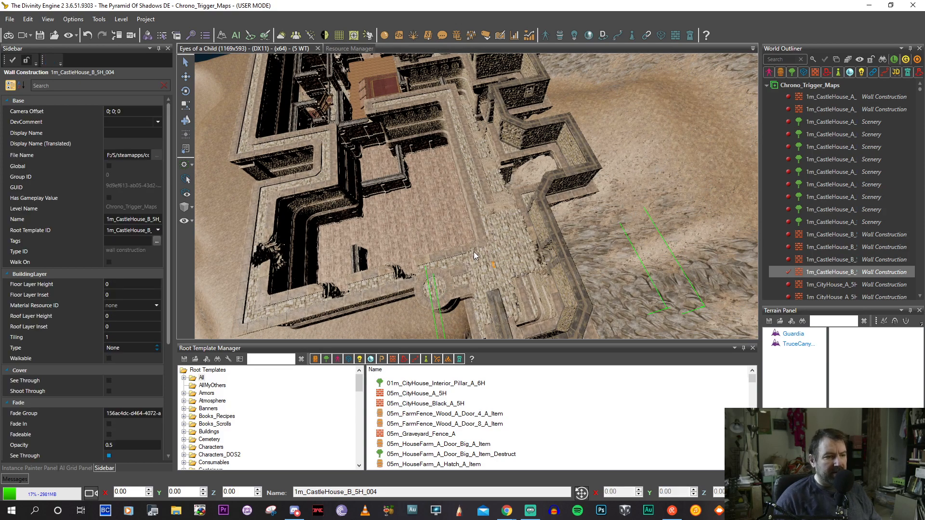
right_drag(478, 250, 508, 346)
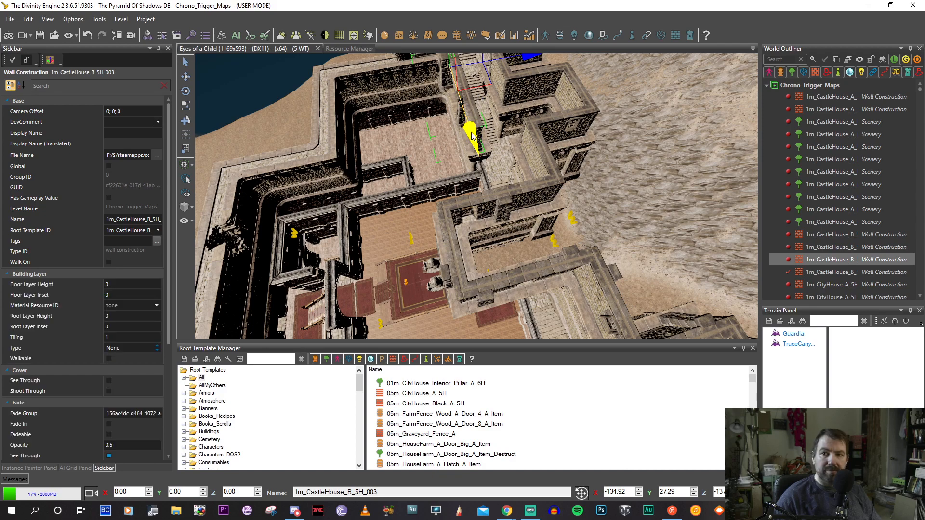
mouse_move(472, 132)
shift+mouse_down()
mouse_move(492, 204)
mouse_move(466, 146)
shift+mouse_up()
key(s)
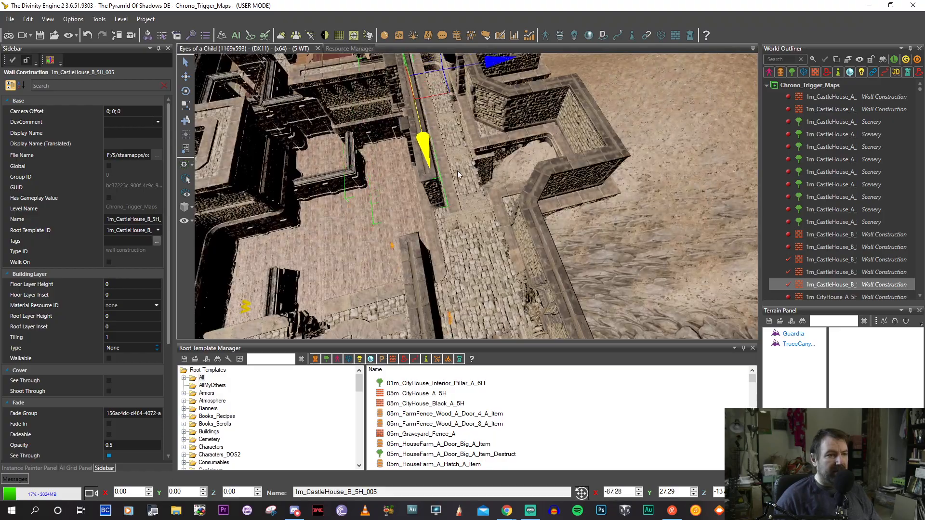
key(w)
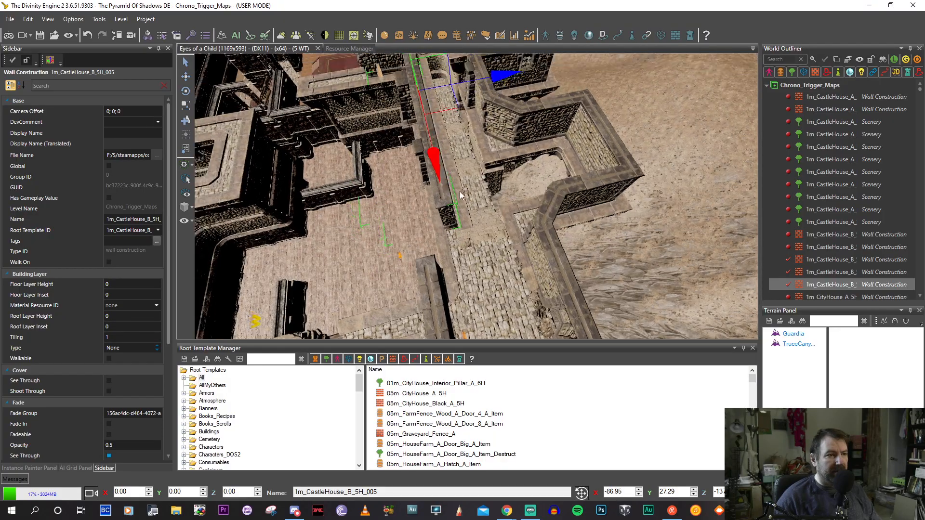
middle_drag(449, 175, 457, 218)
Extend the copied wall along the divider beside the throne hall and shift it into line with the walkway edge.
scroll(448, 216, up, 3)
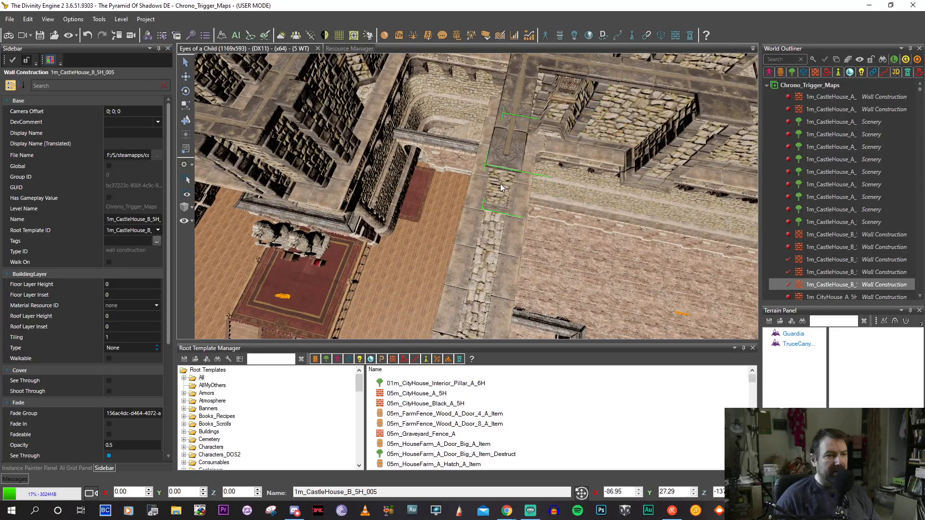
scroll(499, 188, down, 3)
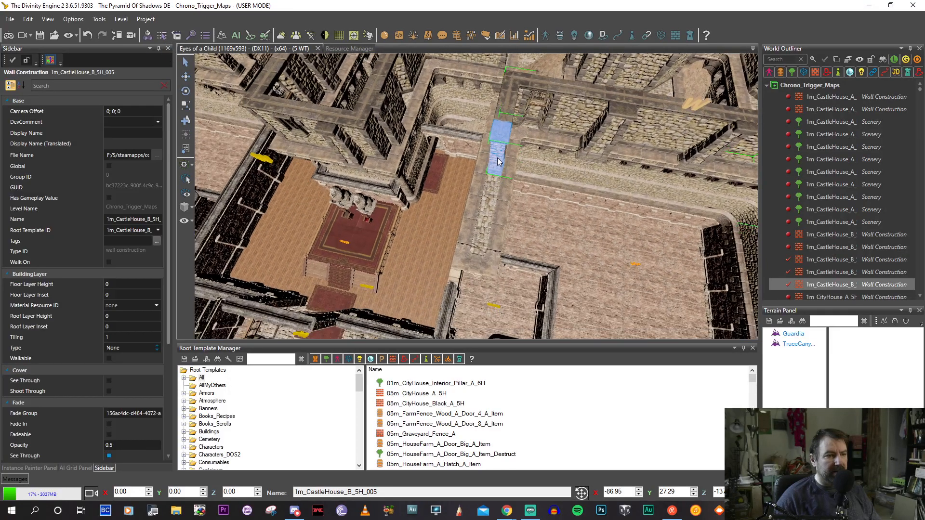
scroll(479, 261, up, 3)
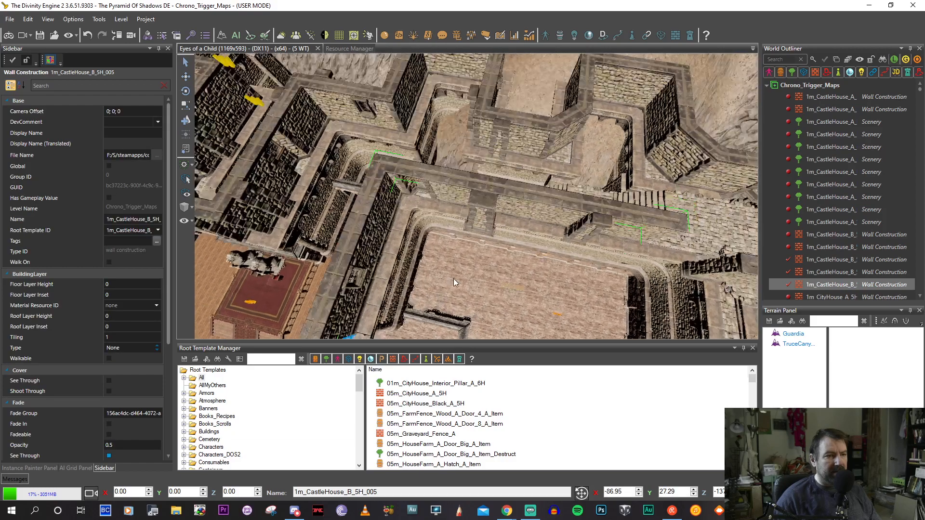
scroll(453, 278, down, 2)
scroll(447, 282, up, 3)
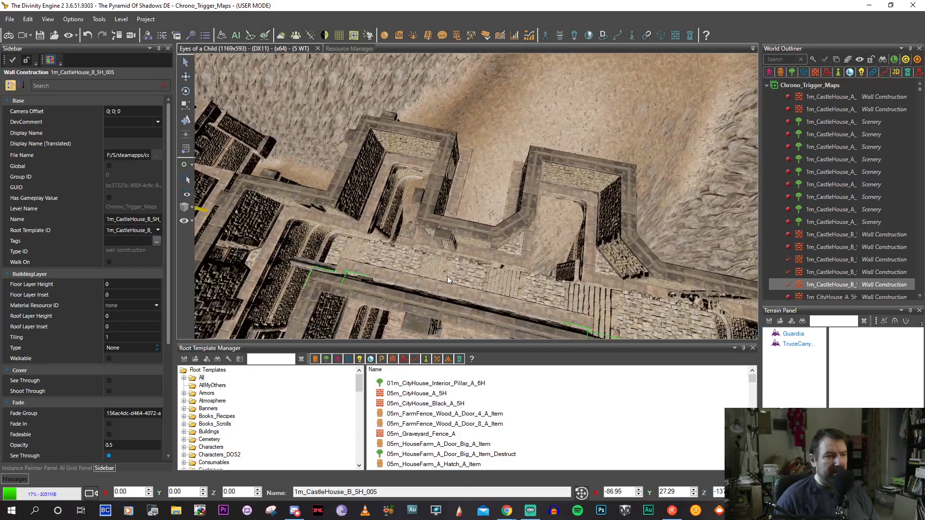
key(w)
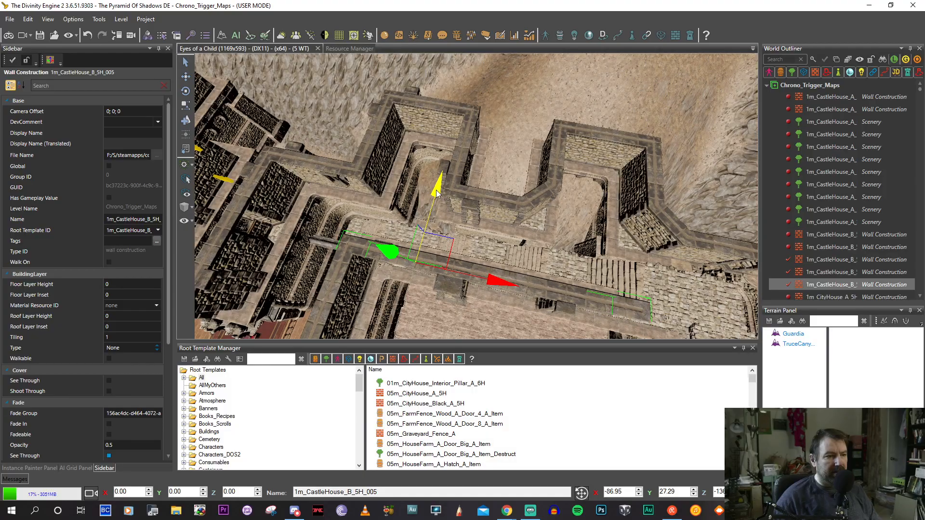
middle_drag(436, 197, 398, 159)
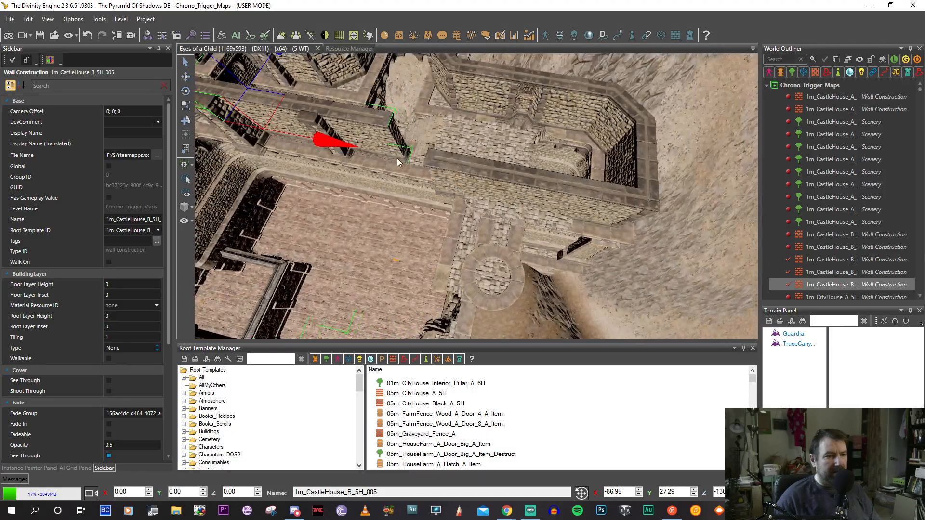
Extend the copied wall along the walkway toward the round tower and turn it at the courtyard's front corner.
middle_drag(281, 172, 148, 93)
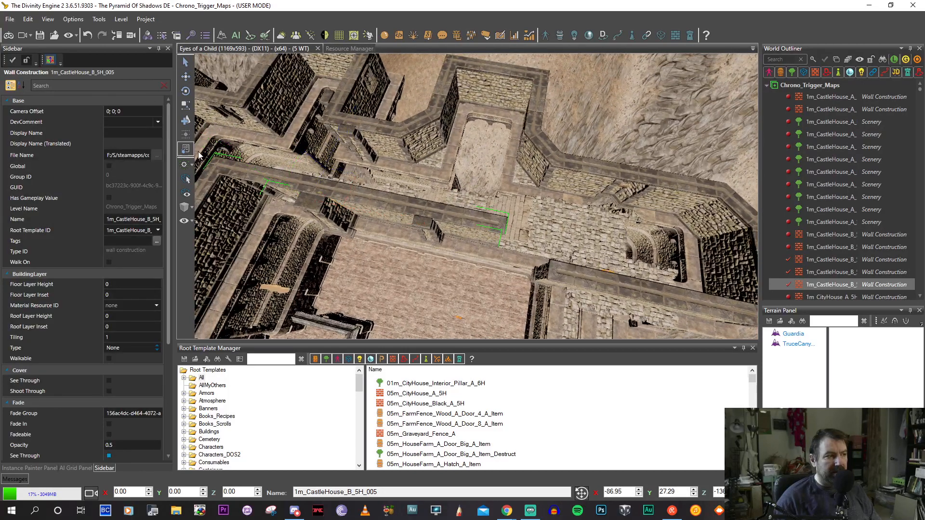
key(XF86AudioLowerVolume)
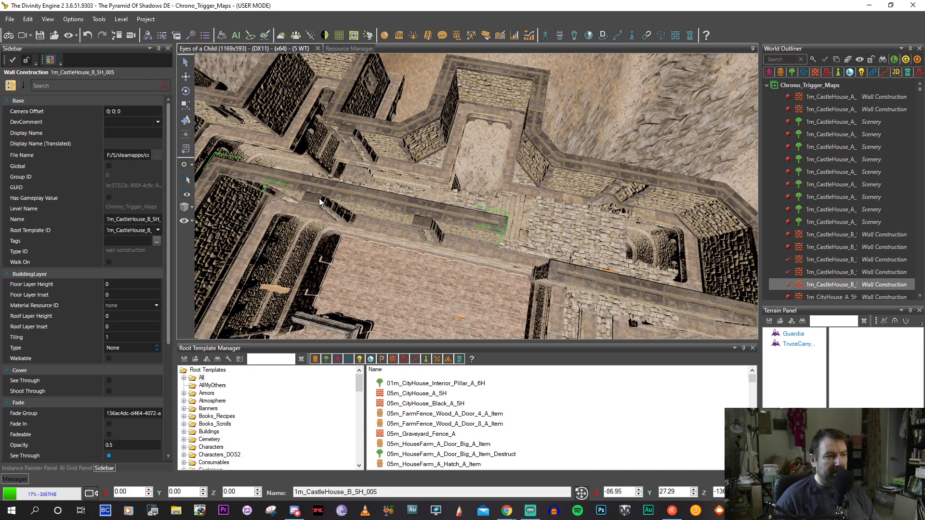
middle_drag(424, 217, 403, 215)
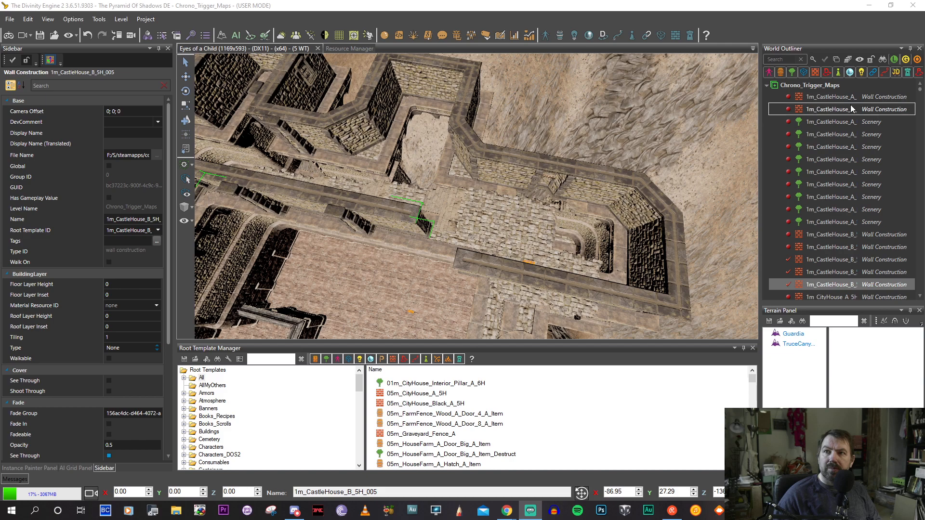
middle_drag(630, 190, 551, 174)
click(421, 150)
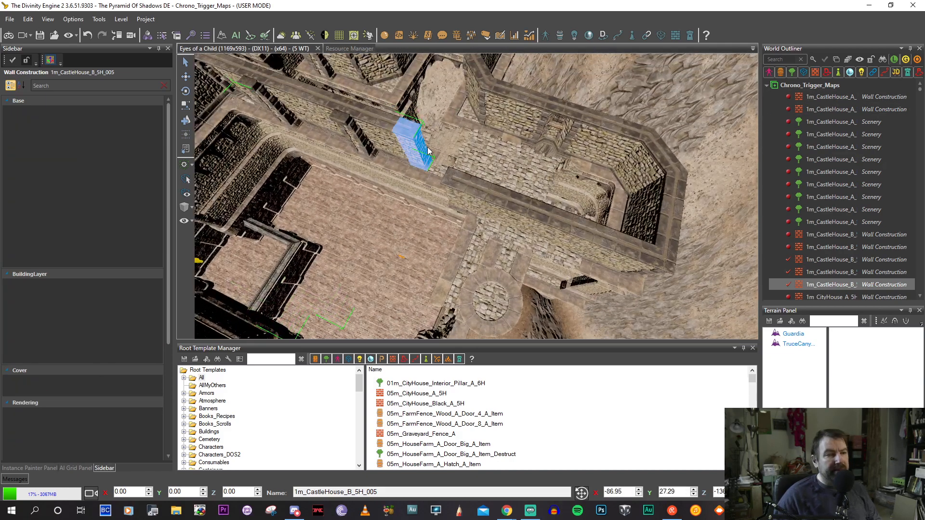
middle_drag(424, 150, 446, 154)
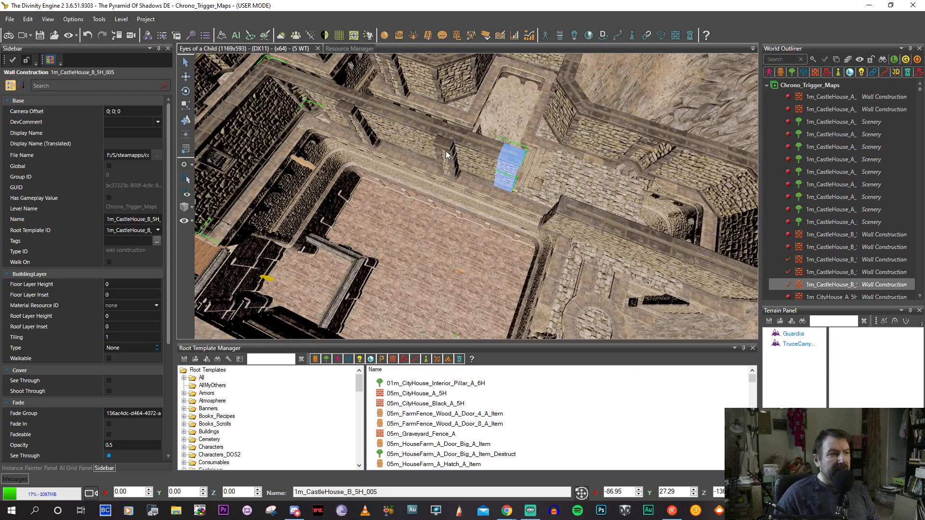
middle_drag(551, 184, 519, 187)
drag(384, 195, 434, 212)
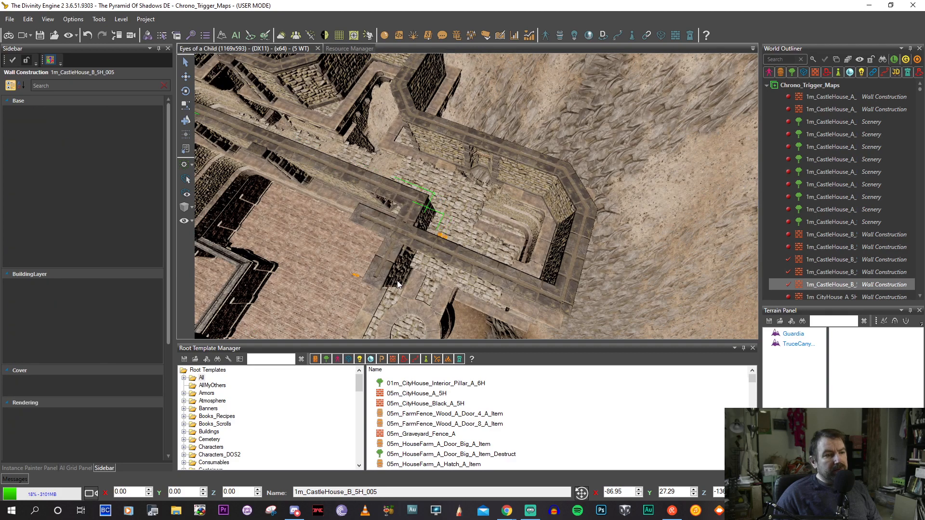
mouse_move(405, 256)
middle_down()
mouse_move(414, 272)
mouse_move(427, 264)
mouse_move(417, 267)
middle_up()
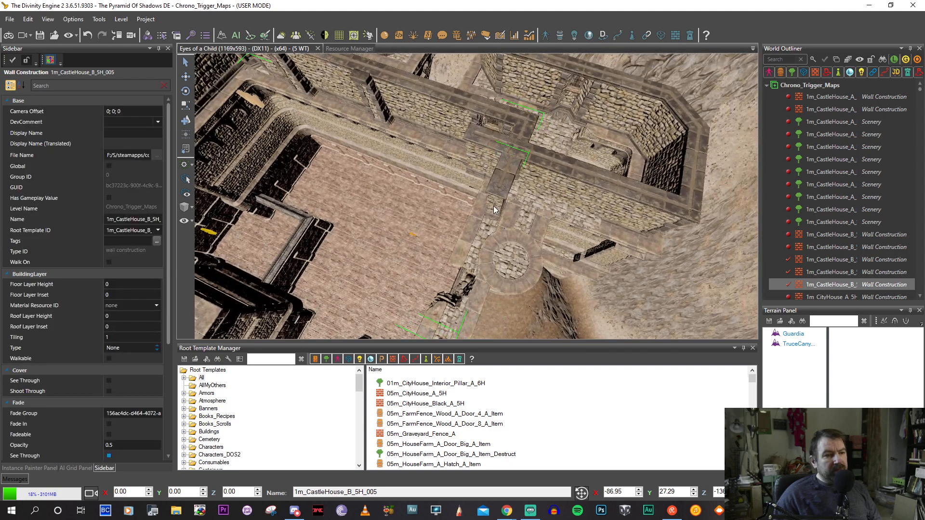
Shorten the overlapping inner end of the 1m_CastleHouse_B_5H_004 wall so it meets the copied wall's corner.
middle_drag(494, 211, 435, 181)
click(438, 181)
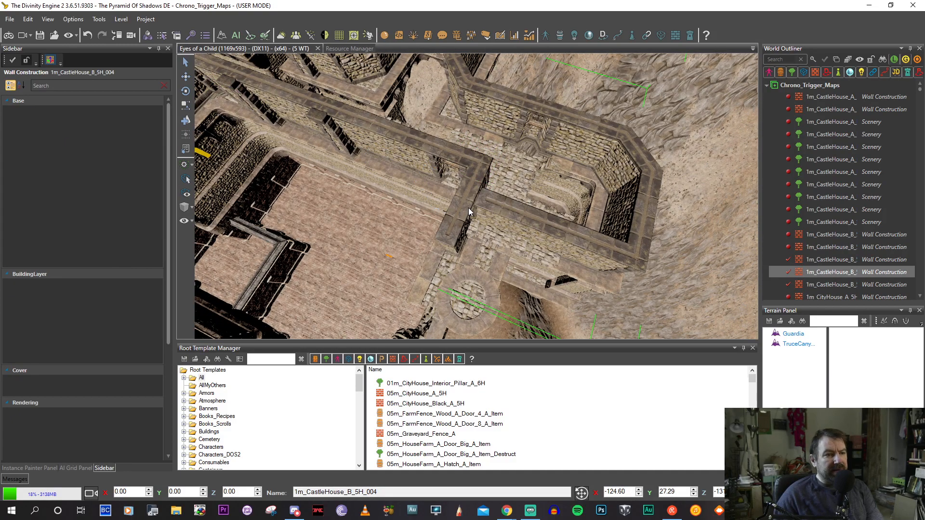
key(s)
key(a)
middle_drag(516, 224, 496, 207)
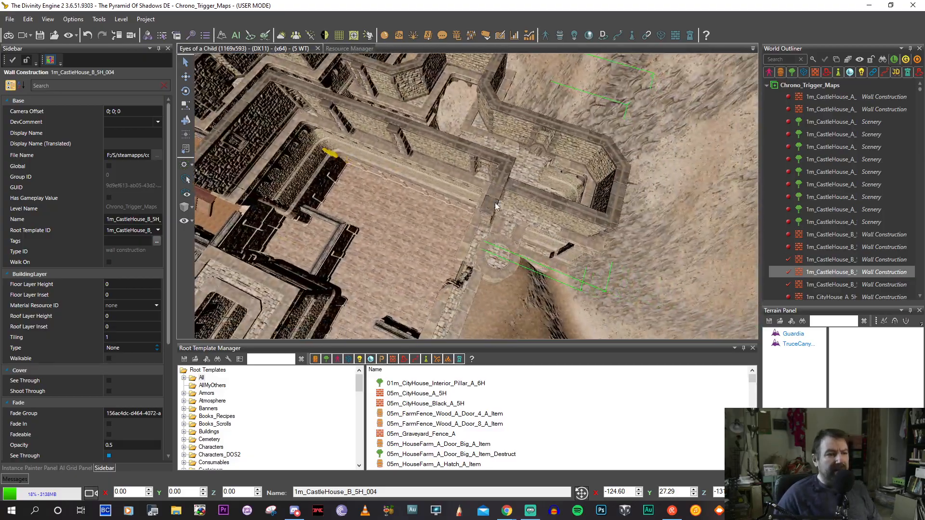
Extend the 1m_CastleHouse_B_5H_005 wall along the courtyard's front side past the round tower and switch to the Move tool.
click(490, 217)
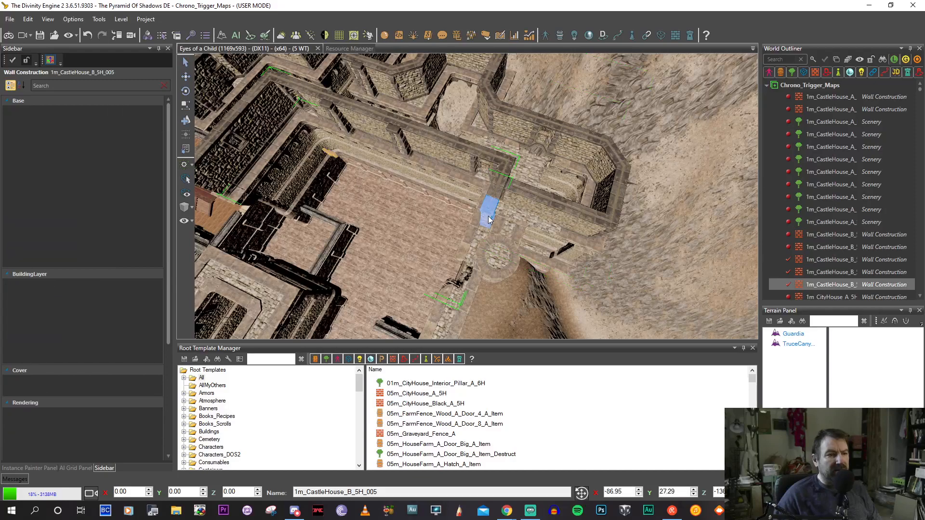
click(478, 250)
middle_drag(477, 252, 426, 269)
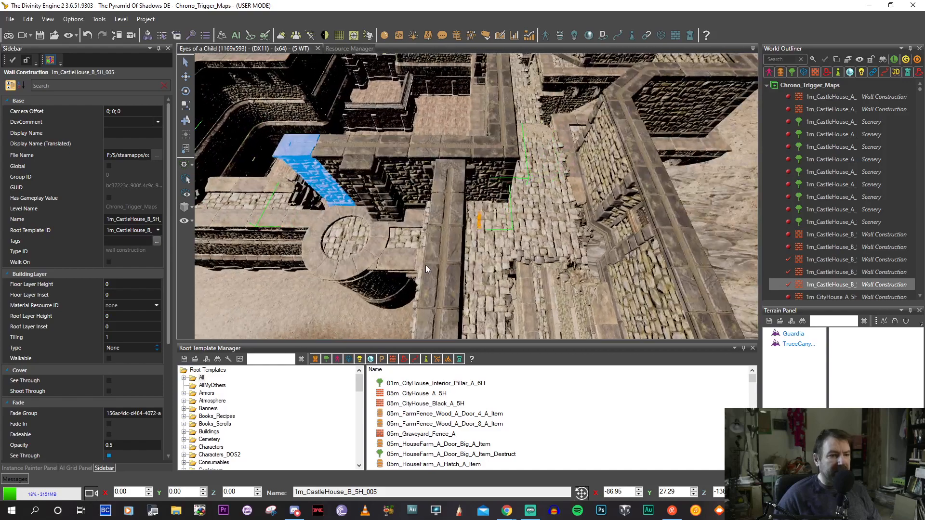
click(187, 81)
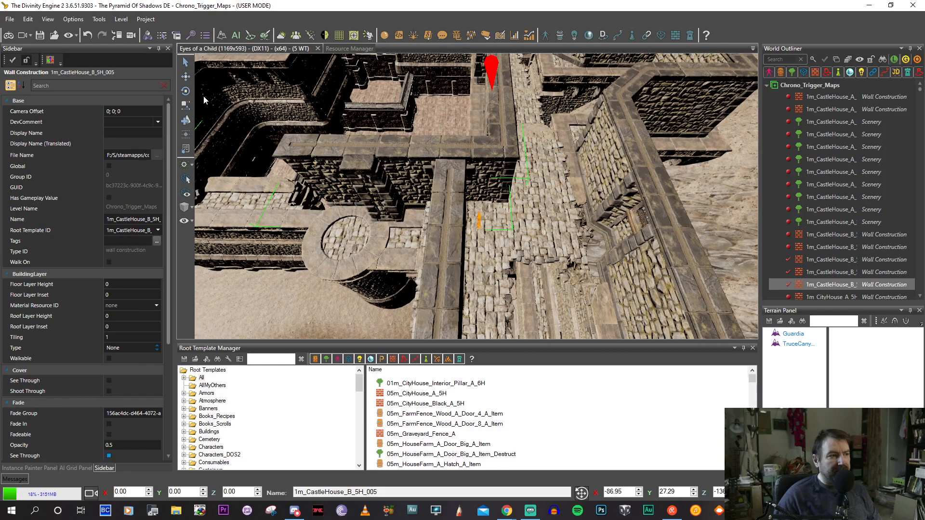
Shift the BLD_Humans_StonePlatform_4x4_A_008 and _011 floor platforms across the walkway toward its outer wall.
click(503, 298)
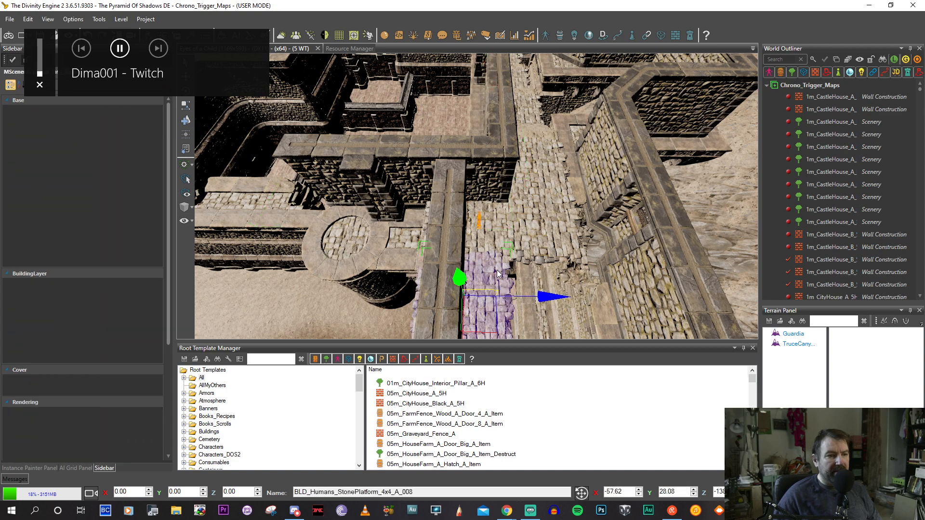
drag(552, 299, 661, 309)
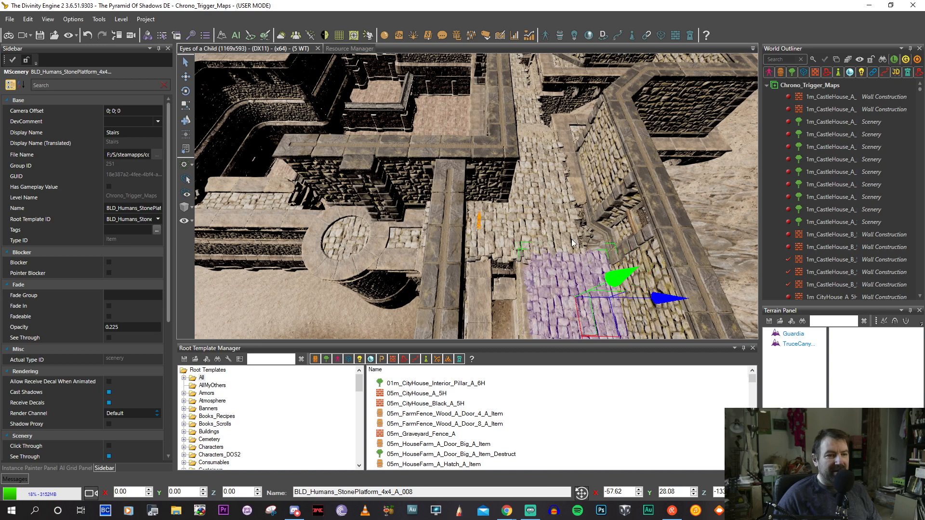
click(571, 239)
middle_drag(537, 238, 515, 245)
drag(555, 250, 589, 249)
Copy the BLD_Humans_StonePlatform_4x4_A_010 platform outward across the gap, and copy it again toward the walkway's open end.
click(439, 270)
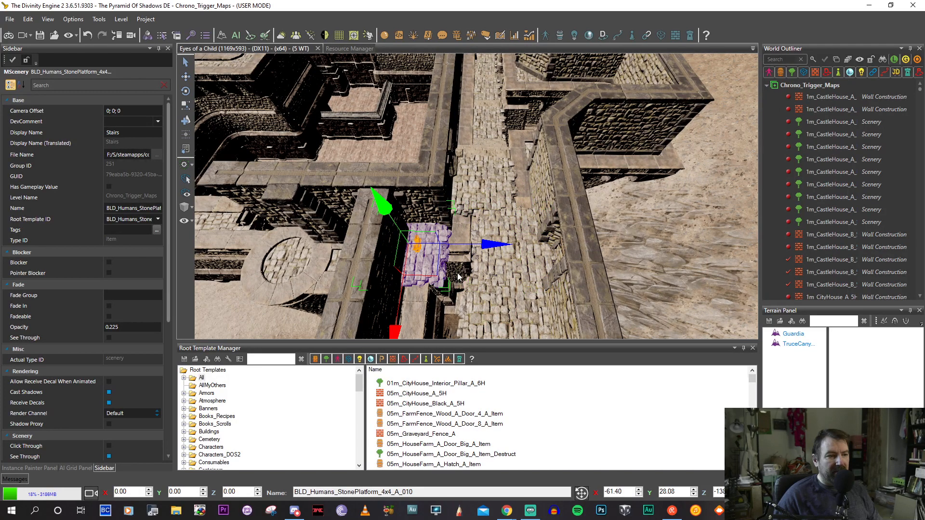
shift+drag(491, 248, 533, 250)
mouse_move(473, 289)
middle_down()
mouse_move(479, 278)
mouse_move(471, 281)
middle_up()
shift+drag(463, 243, 458, 366)
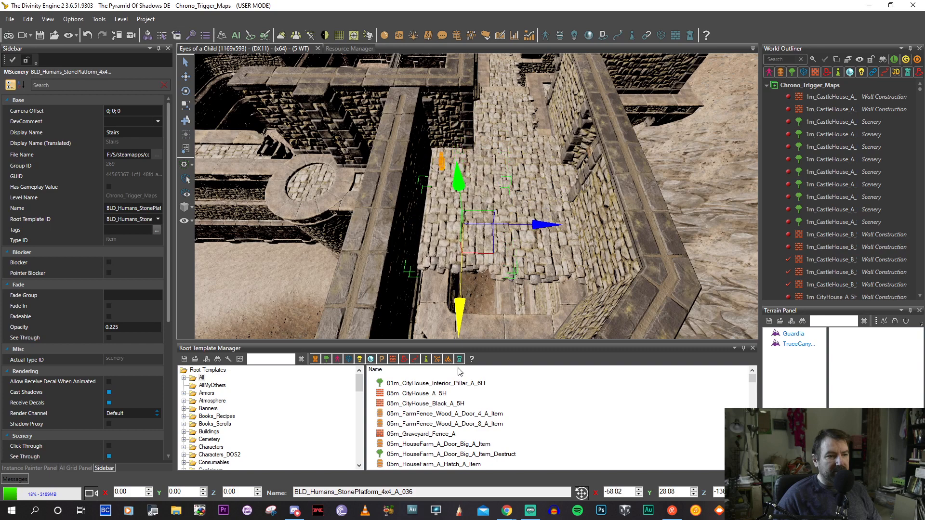
Enlarge the newest platform copy, shift it over the remaining gap at the walkway's end, and lower it to a height of 27.96.
key(3)
key(4)
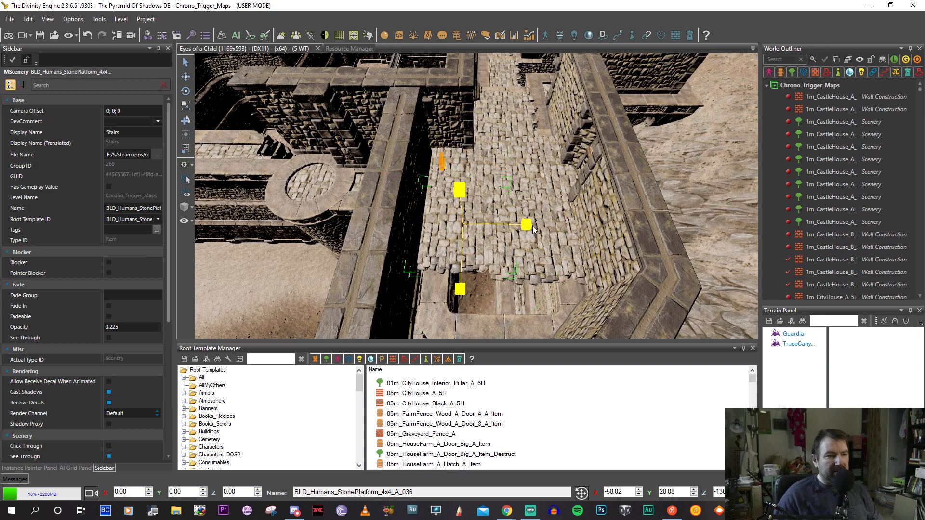
key(2)
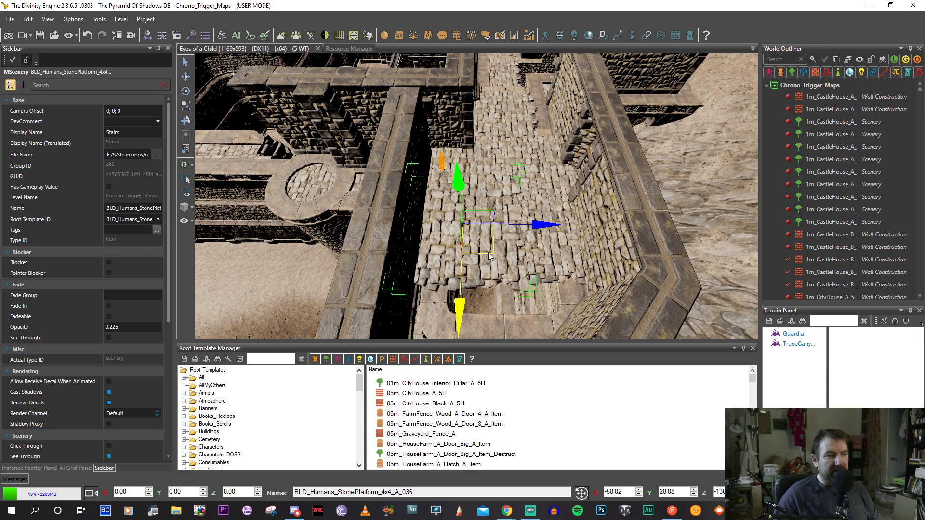
drag(488, 253, 501, 277)
right_drag(486, 241, 473, 245)
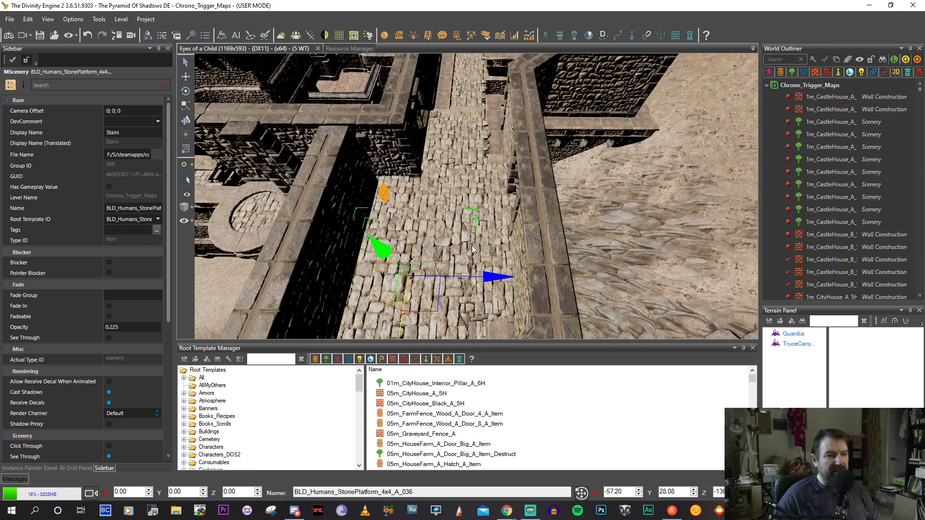
drag(387, 248, 383, 254)
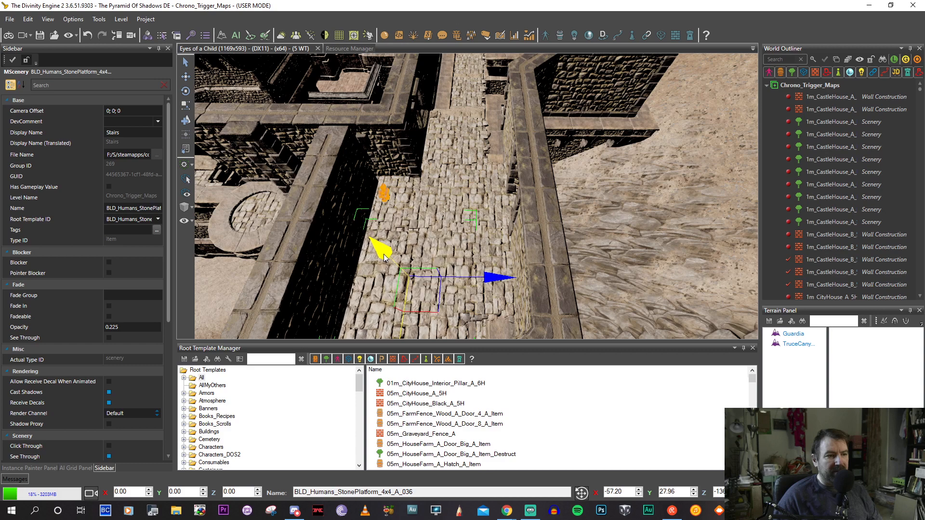
Enlarge the BLD_Humans_StonePlatform_4x4_A_008 platform, fit it against the outer wall's corner, and lower it to a height of 28.03.
right_drag(383, 254, 485, 219)
click(498, 229)
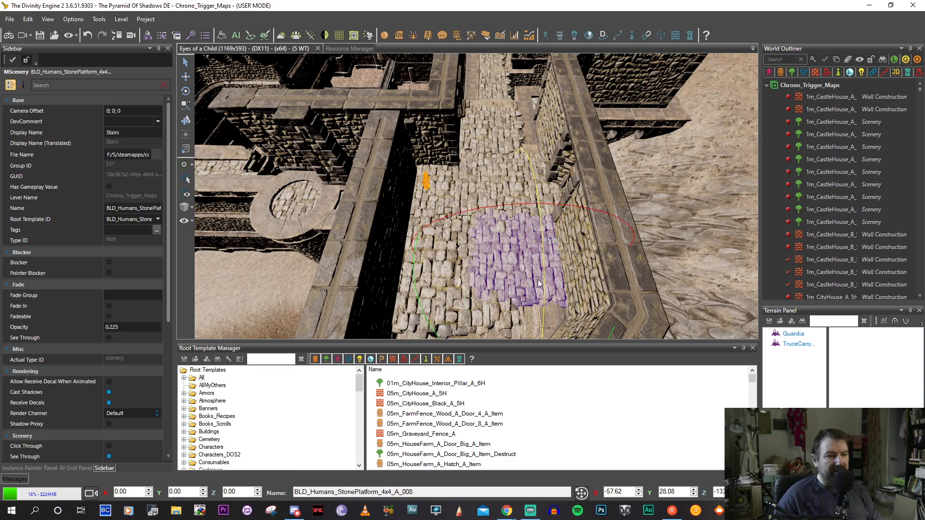
drag(523, 331, 523, 334)
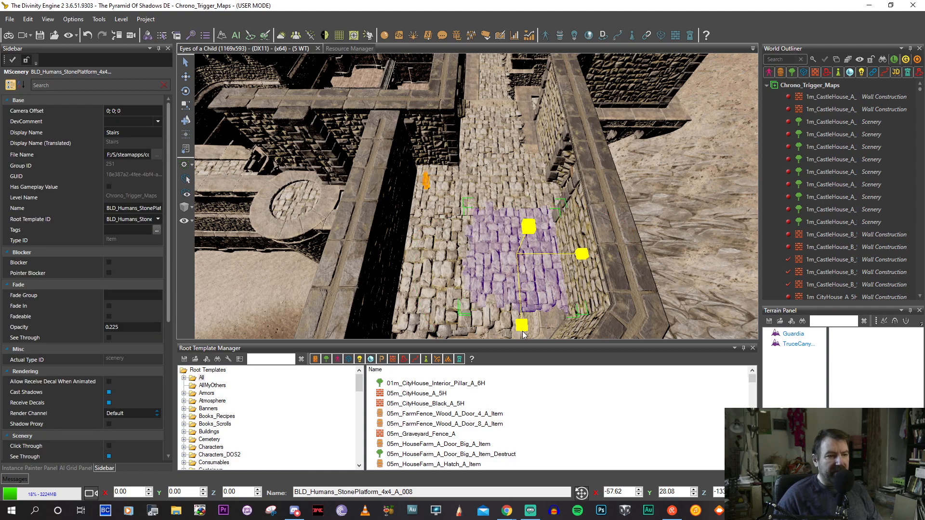
key(w)
drag(553, 295, 572, 291)
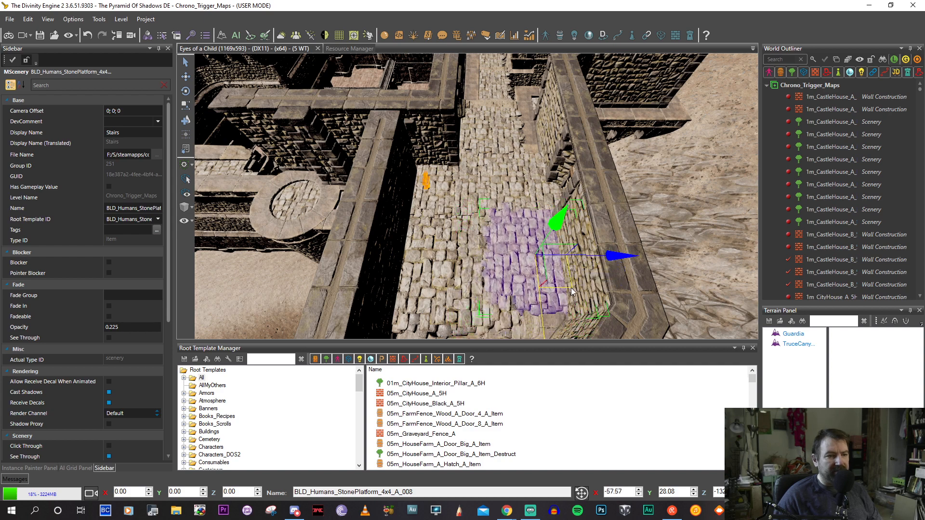
drag(557, 227, 558, 227)
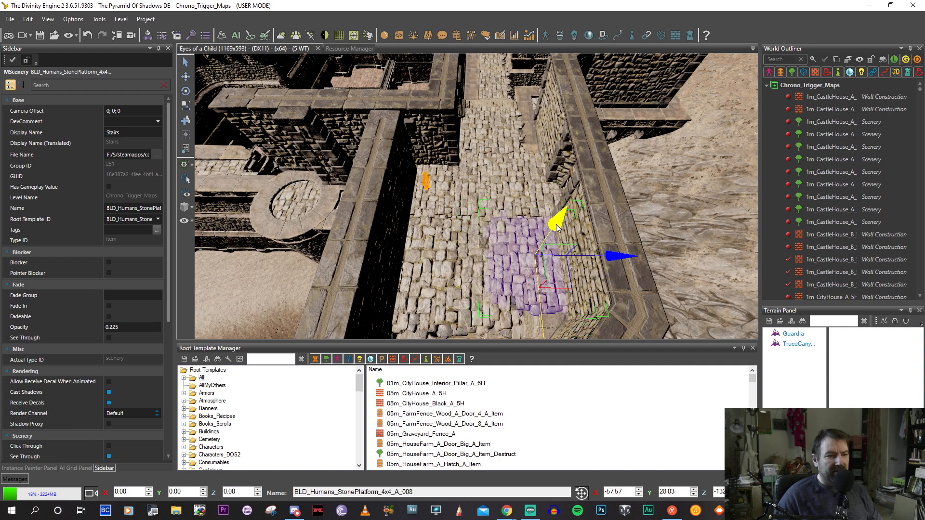
Rescale the BLD_Humans_StonePlatform_4x4_A_011 platform, fit it beside the outer wall, and raise it to a height of 28.15.
middle_drag(557, 227, 550, 227)
click(504, 188)
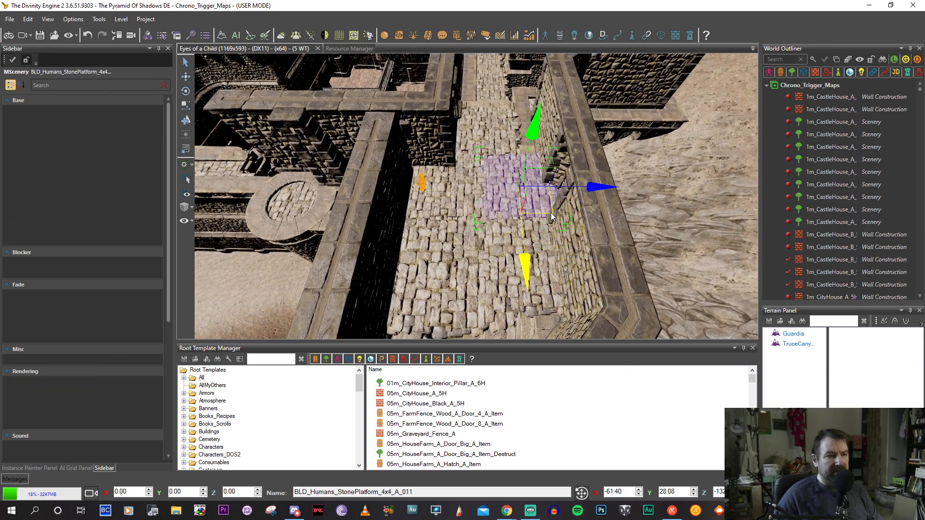
drag(552, 217, 549, 215)
right_drag(534, 221, 538, 228)
key(w)
key(r)
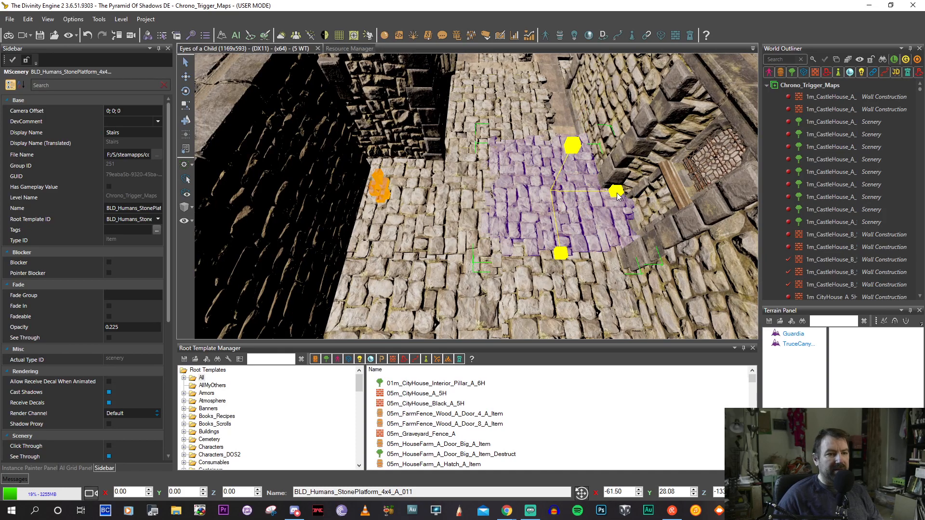
drag(615, 195, 613, 196)
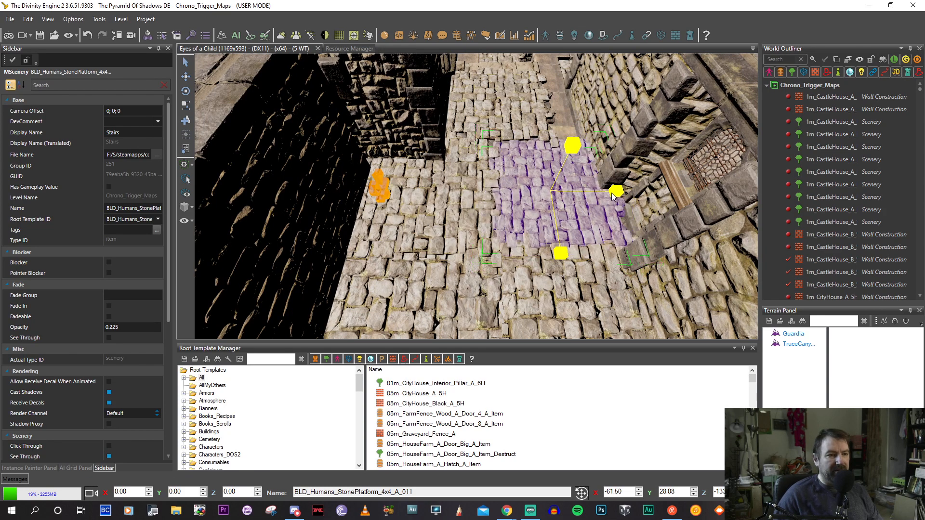
key(w)
drag(588, 225, 585, 226)
drag(574, 144, 573, 138)
Copy the BLD_Humans_StonePlatform_4x4_A_006 walkway platform outward over the bare ground of the adjoining alcove.
middle_drag(572, 166, 565, 190)
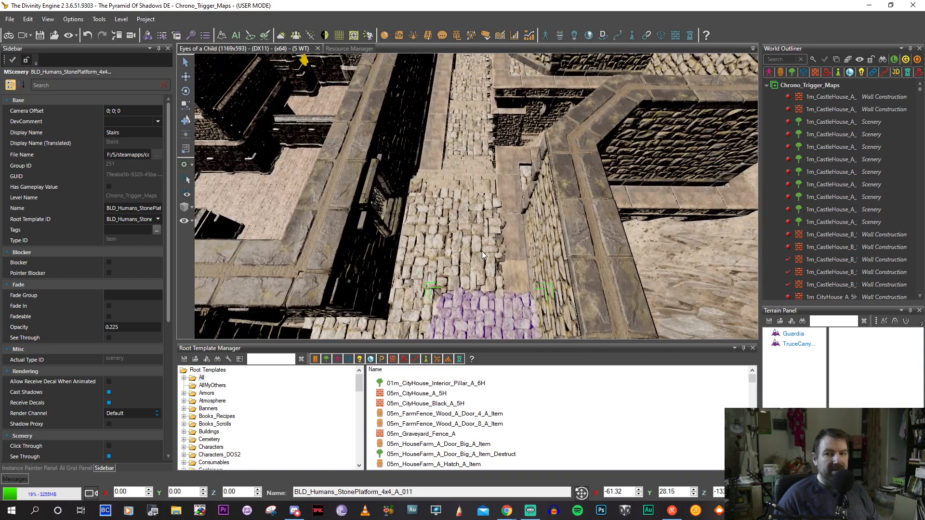
scroll(482, 251, up, 3)
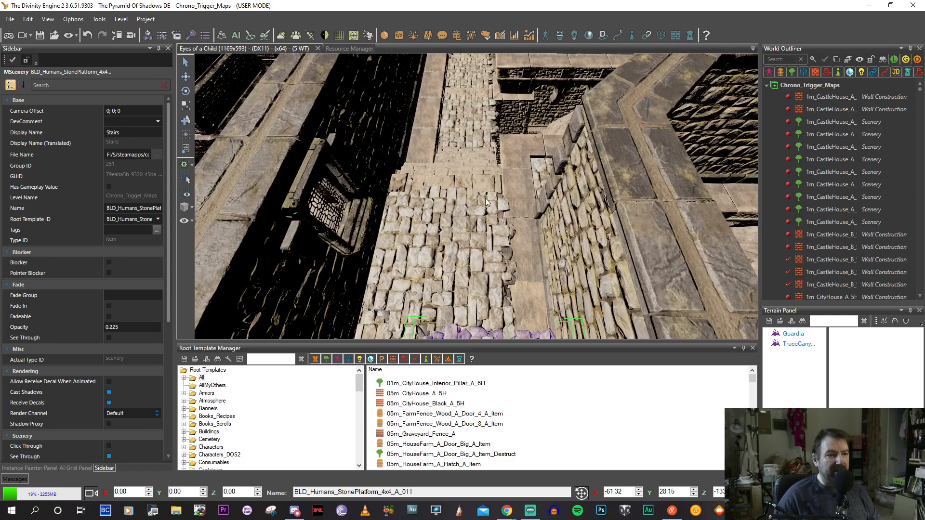
middle_drag(485, 206, 426, 232)
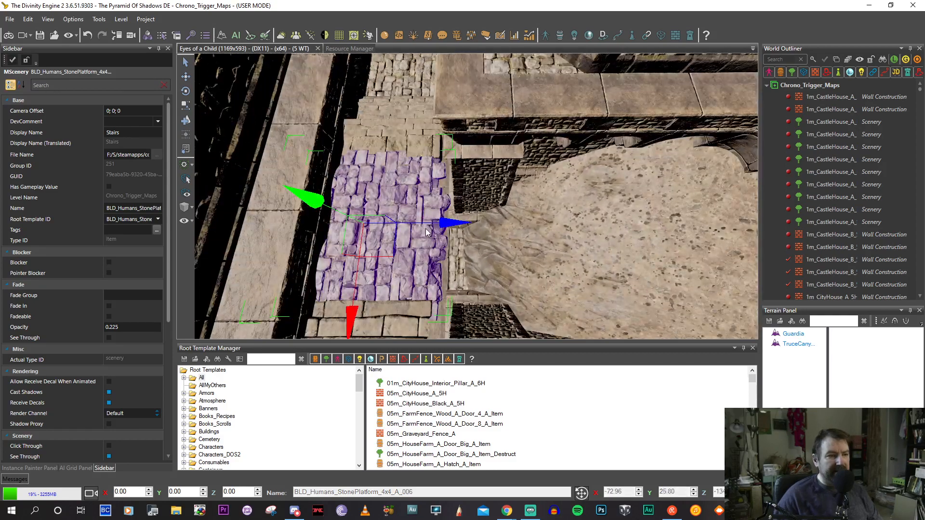
shift+drag(433, 227, 632, 230)
middle_drag(632, 229, 624, 224)
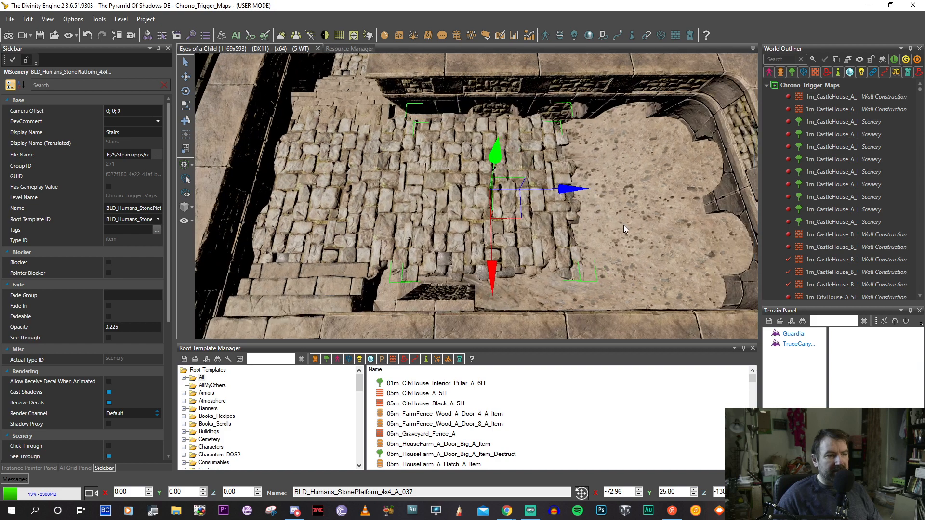
Enlarge the copied alcove platform to span between the side walls, adjust its position, and lower it to a height of 25.72.
key(space)
key(space)
scroll(494, 263, up, 3)
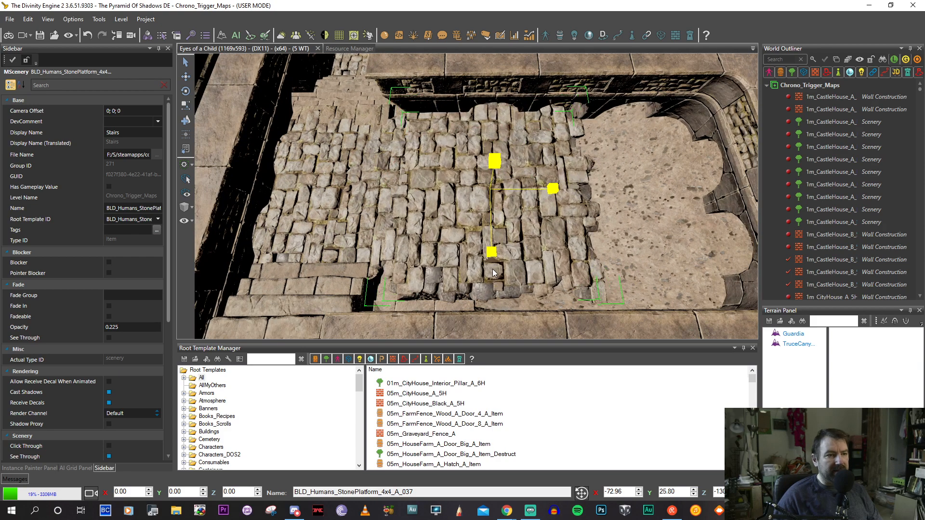
key(space)
mouse_move(504, 223)
mouse_down()
mouse_move(515, 222)
mouse_move(507, 235)
mouse_up()
middle_drag(508, 235, 526, 233)
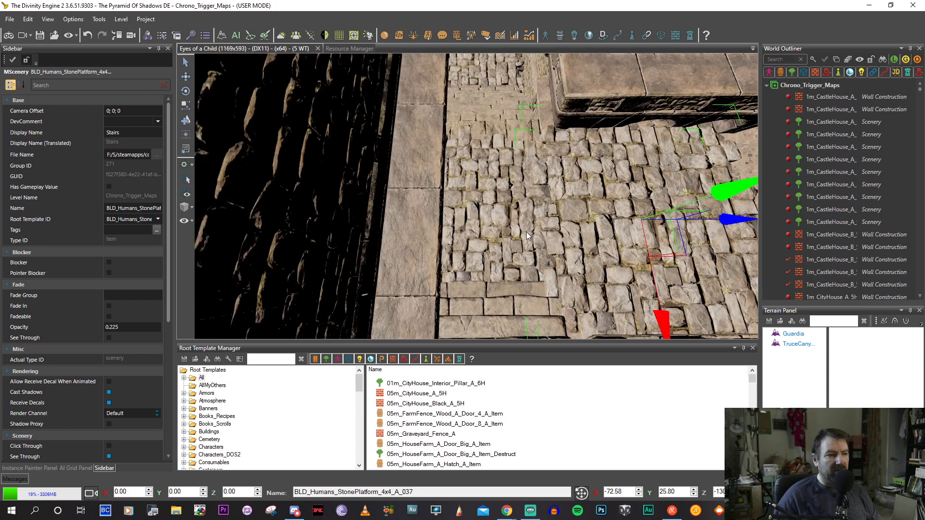
drag(724, 195, 722, 200)
Copy the enlarged platform to the alcove's far end and pull it back from the rounded outer wall.
middle_drag(722, 200, 492, 199)
shift+drag(463, 214, 613, 209)
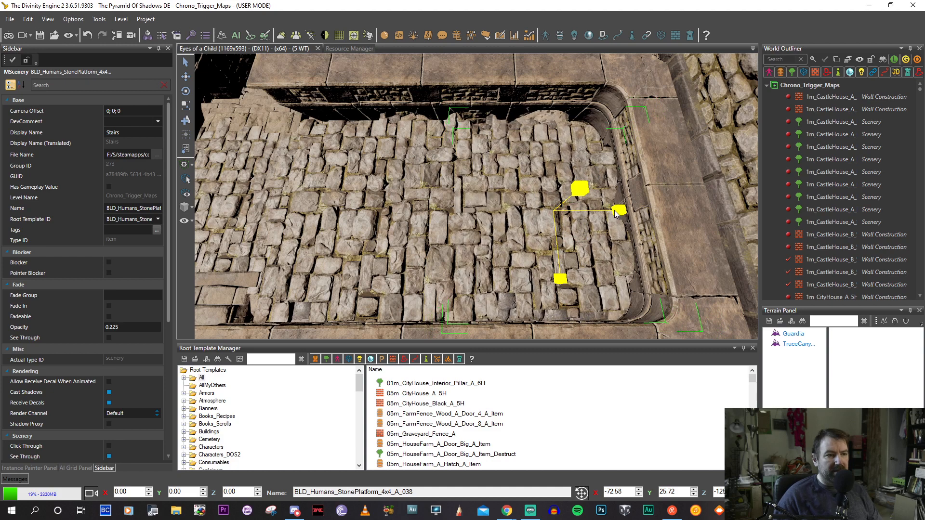
scroll(588, 222, up, 2)
drag(581, 259, 573, 258)
drag(524, 288, 520, 282)
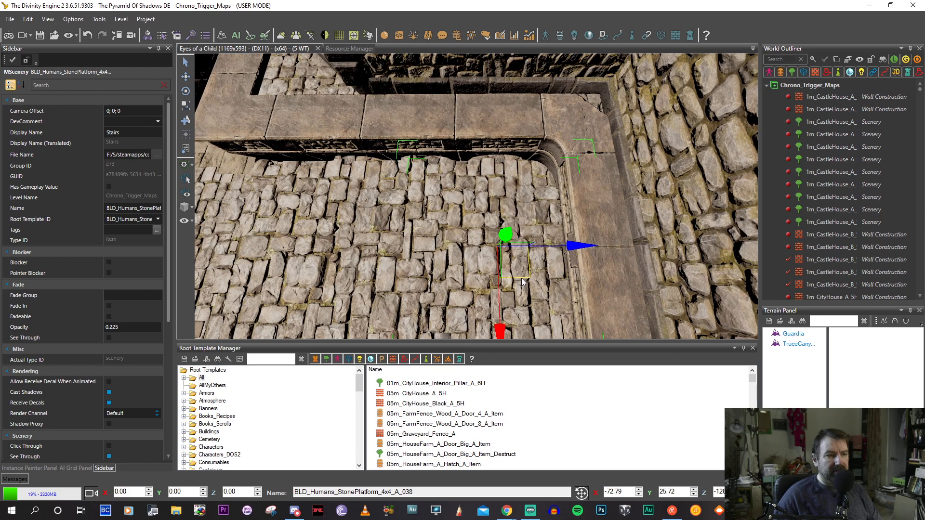
Fine-tune the second alcove platform's position and scale so it fits inside the rounded far wall.
scroll(535, 268, down, 2)
scroll(534, 269, up, 2)
key(s)
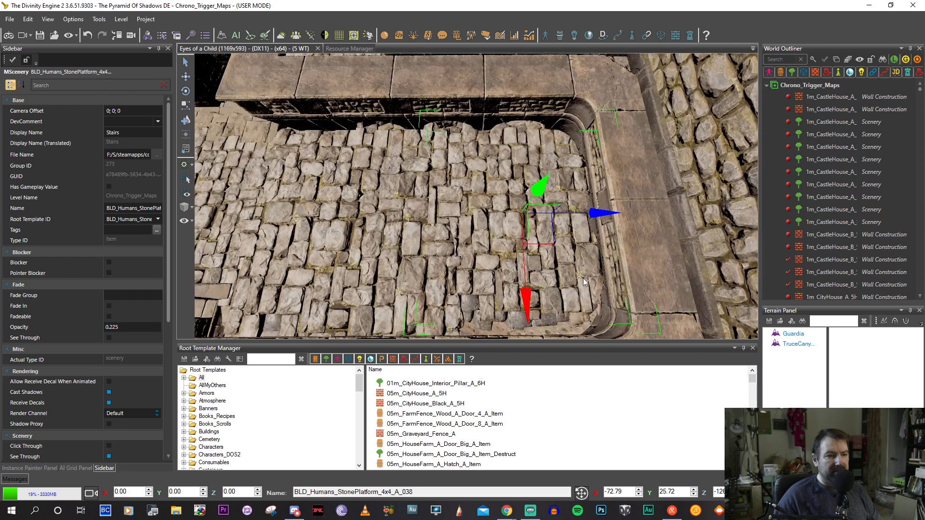
drag(559, 249, 554, 252)
key(4)
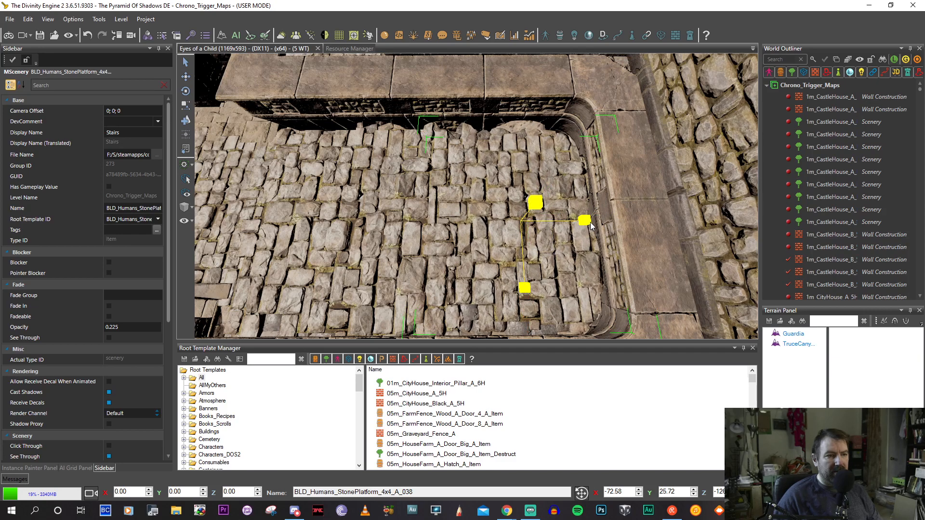
drag(589, 222, 546, 247)
middle_drag(544, 246, 637, 236)
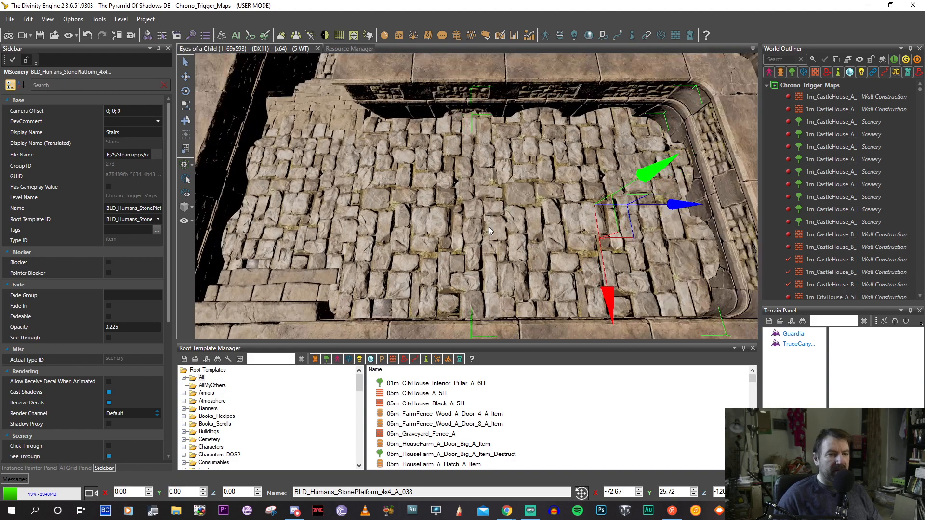
Copy both alcove platforms together along the walkway into the next rounded alcove and lower them to a height of 20.81.
click(466, 217)
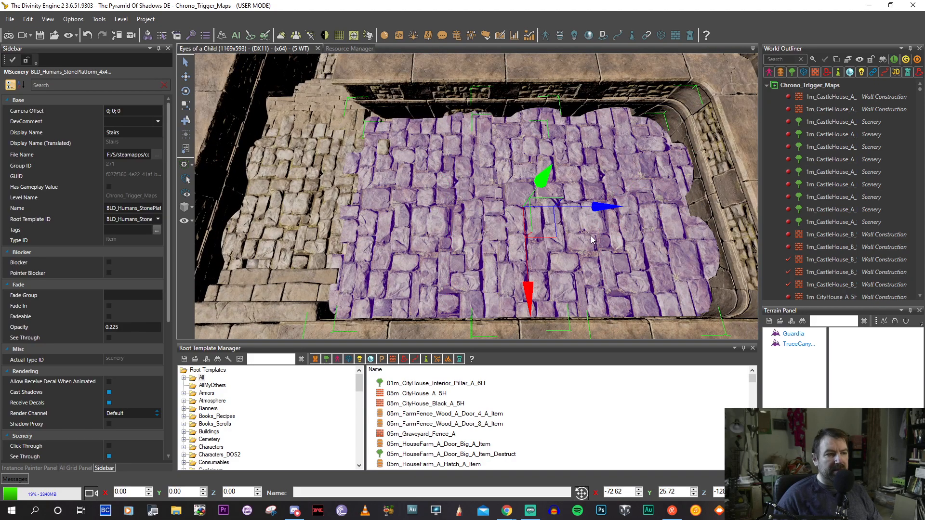
scroll(591, 235, down, 5)
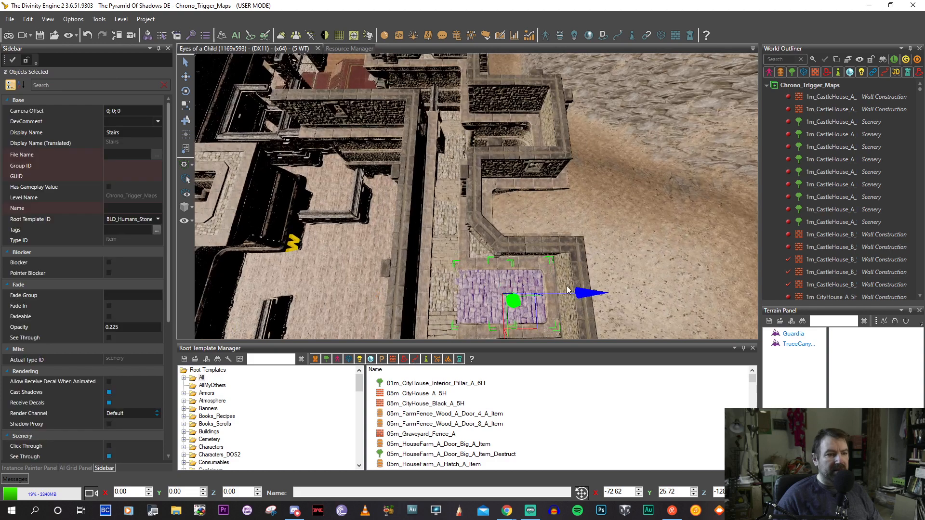
key(s)
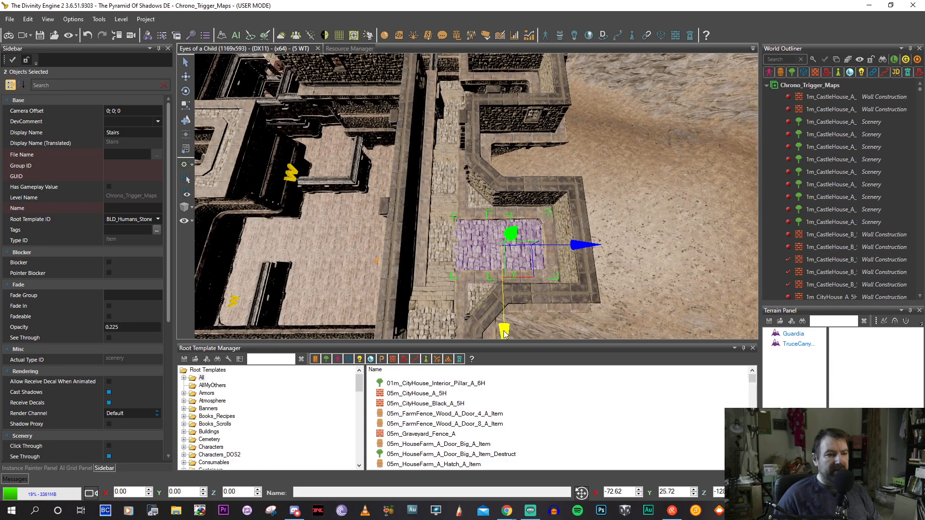
key(w)
drag(501, 227, 500, 266)
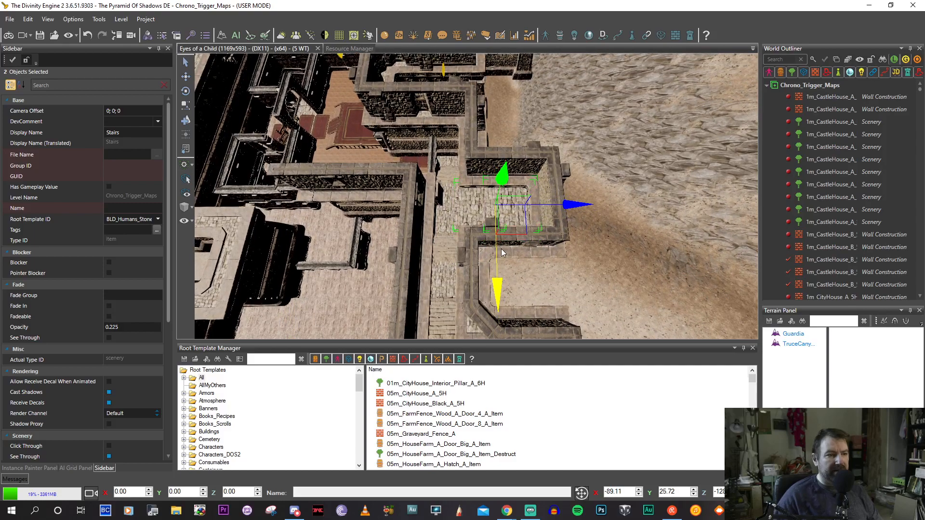
scroll(501, 249, up, 3)
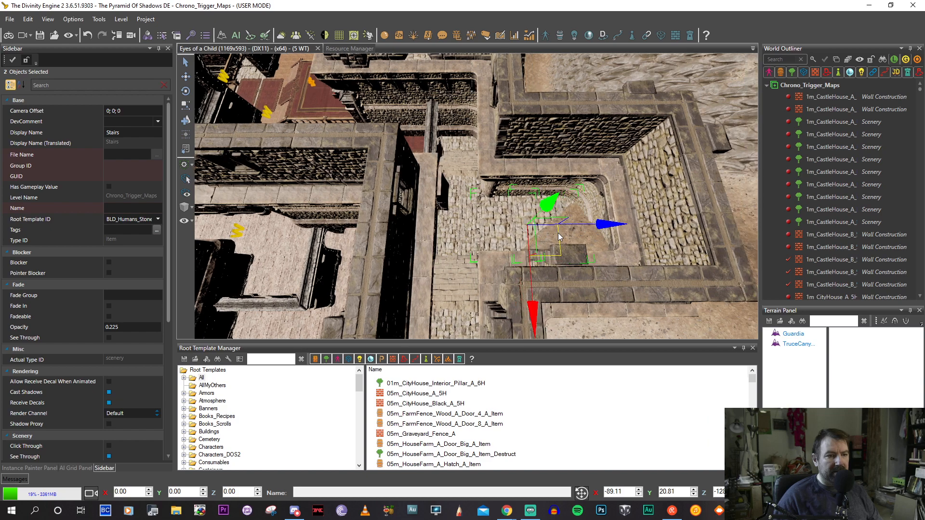
scroll(550, 232, up, 3)
middle_drag(551, 232, 562, 225)
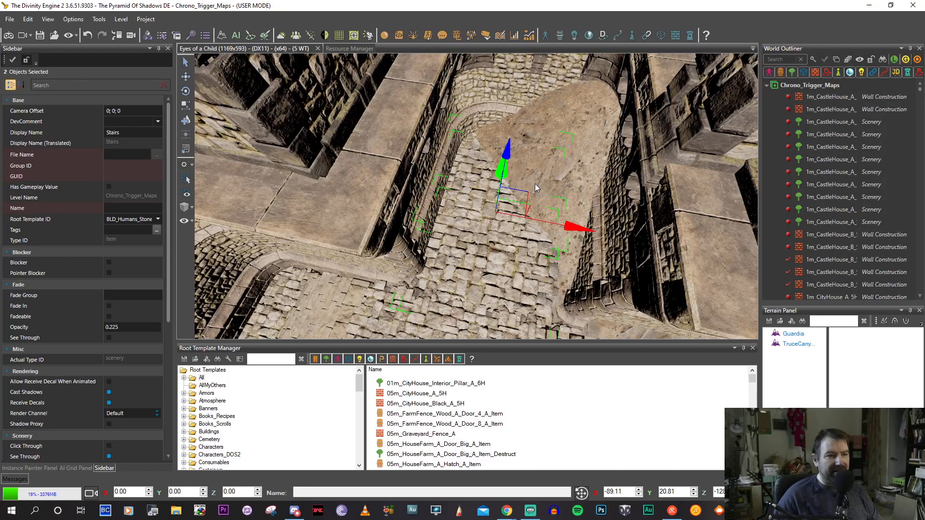
middle_drag(535, 184, 519, 205)
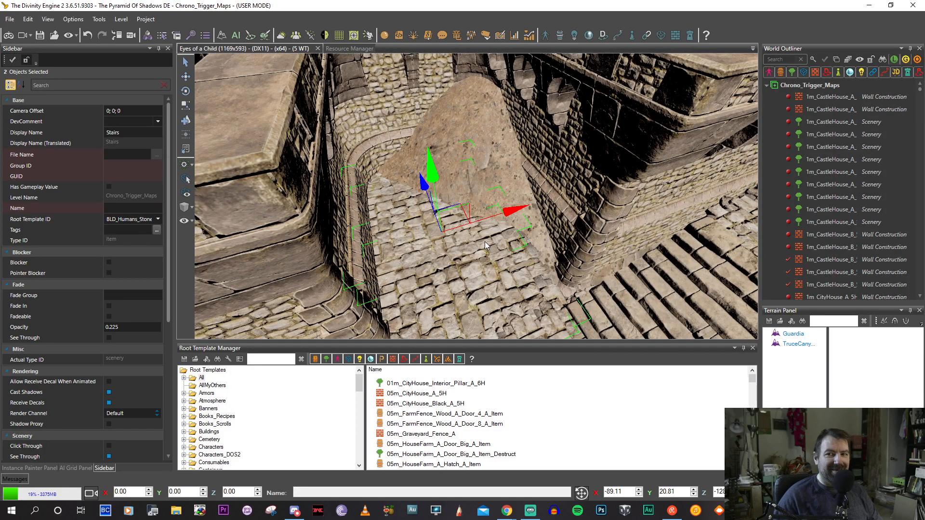
Reposition the BLD_Humans_StonePlatform_4x4_A_008 platform beside the angled outer wall corner of the upper walkway.
middle_drag(485, 241, 406, 280)
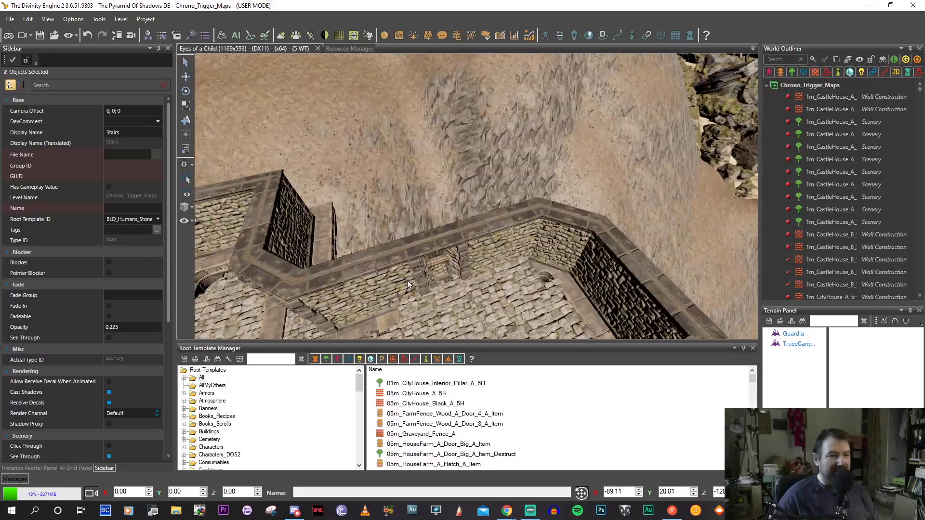
mouse_move(495, 265)
middle_down()
mouse_move(479, 249)
mouse_move(488, 279)
mouse_move(481, 265)
middle_up()
click(490, 287)
drag(455, 210, 437, 216)
middle_drag(437, 216, 437, 215)
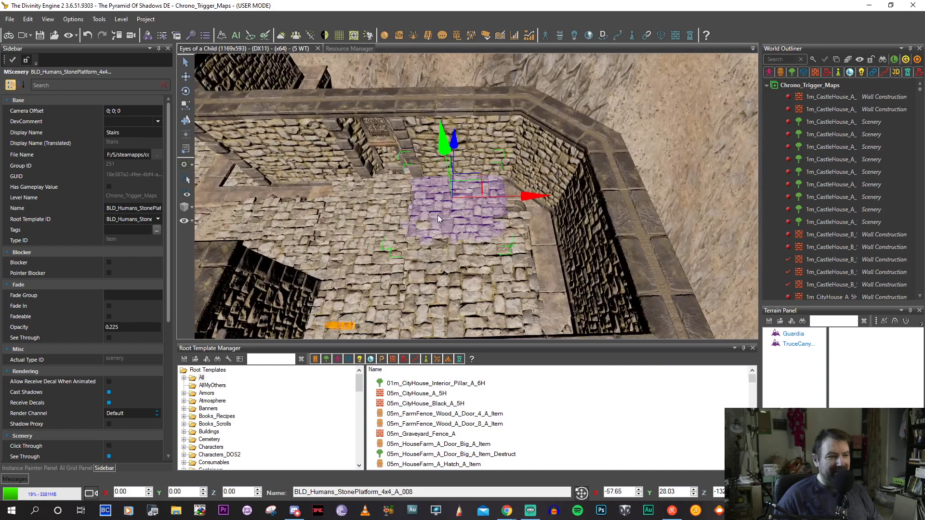
Shift the BLD_Humans_StonePlatform_4x4_A_008 platform along the outer wall to X -56.62 and Y 27.95 to cover the walkway corner.
click(474, 308)
middle_drag(501, 259, 495, 261)
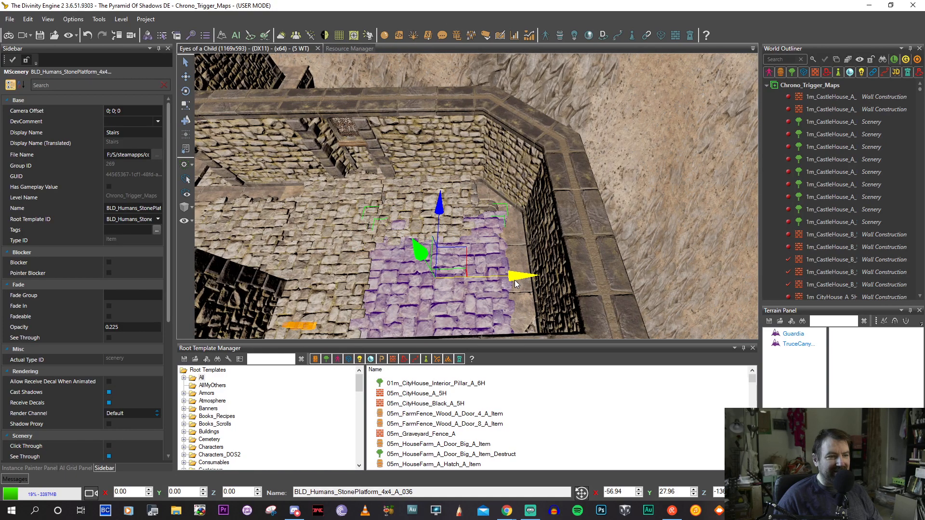
key(r)
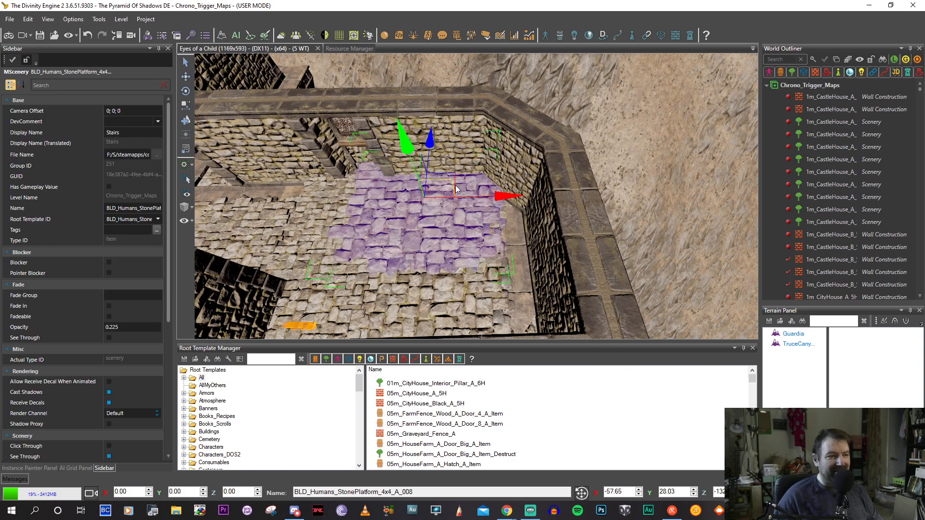
drag(462, 180, 476, 209)
middle_drag(476, 209, 405, 210)
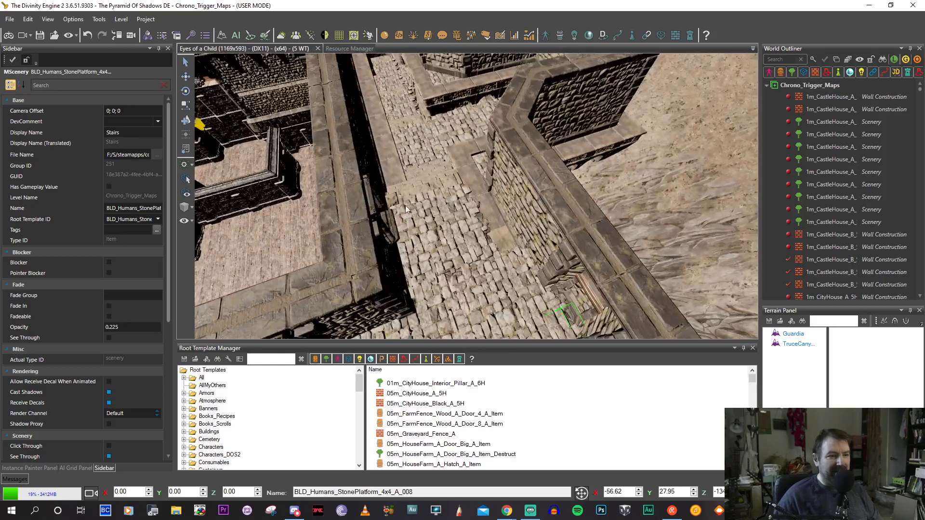
right_drag(405, 206, 476, 250)
Start game mode from the throne hall and save the unsaved wall constructions, palettes and items.
click(422, 186)
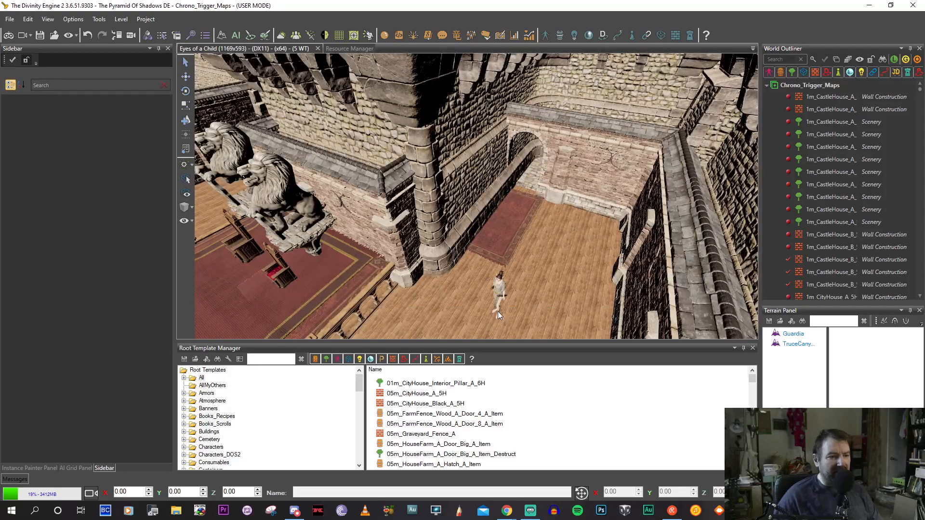
click(15, 37)
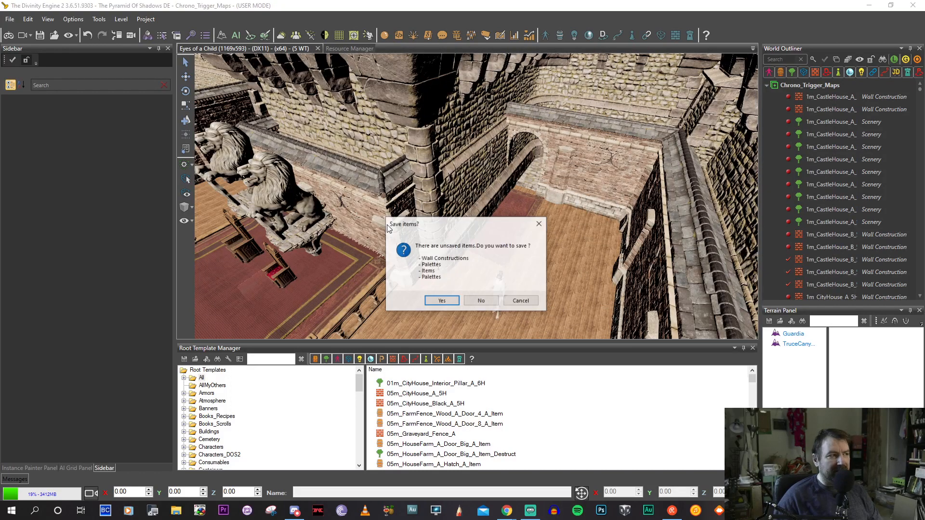
click(442, 301)
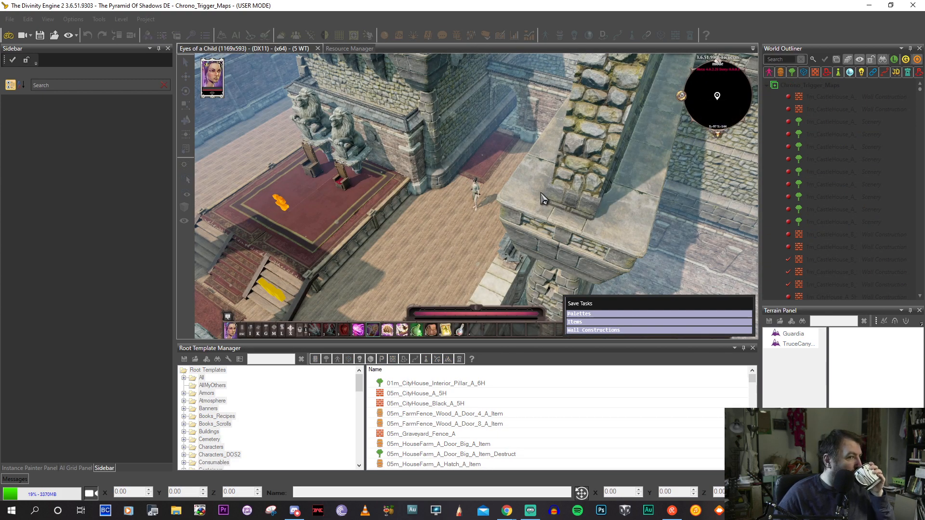
Walk the character from the throne hall's wooden floor onto the red rug by the archway.
middle_drag(438, 241, 506, 166)
click(506, 166)
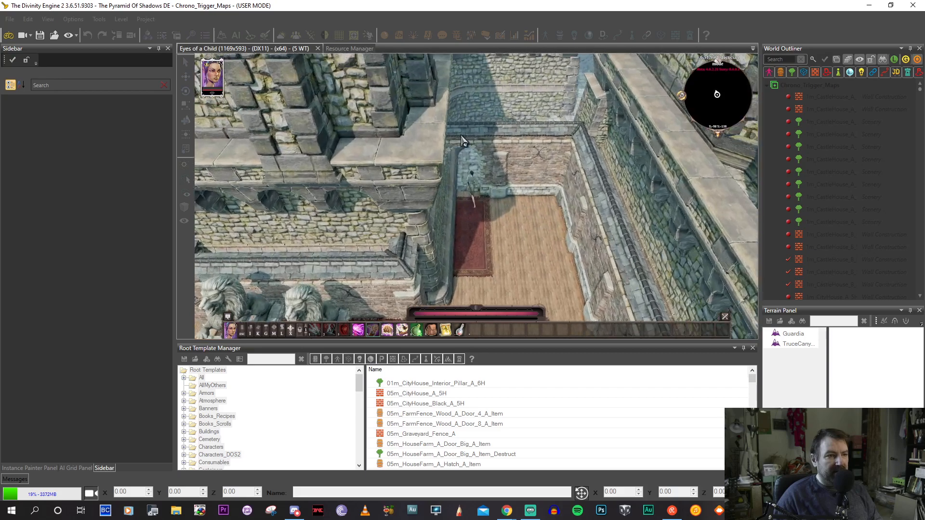
click(488, 264)
middle_drag(552, 283, 501, 195)
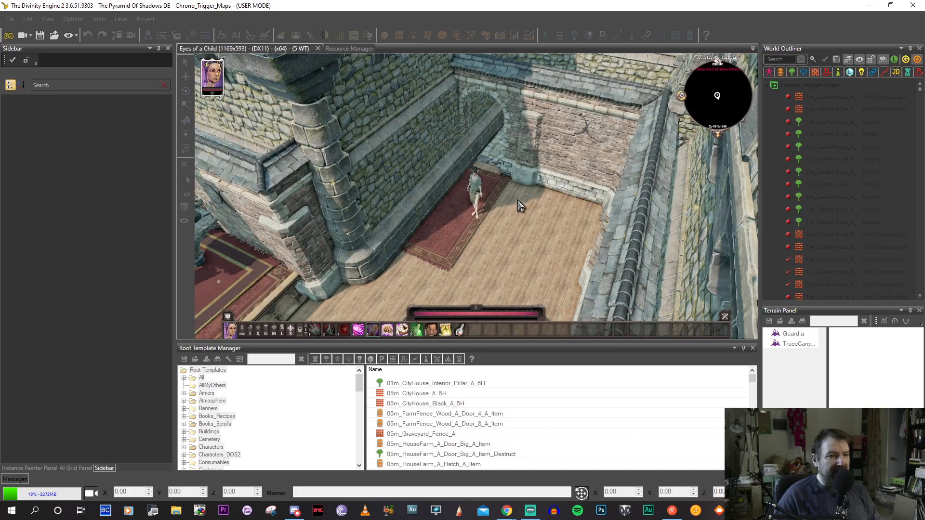
Examine in game mode the stairs behind the archway, the rounded alcove walls and the rug area.
key(w)
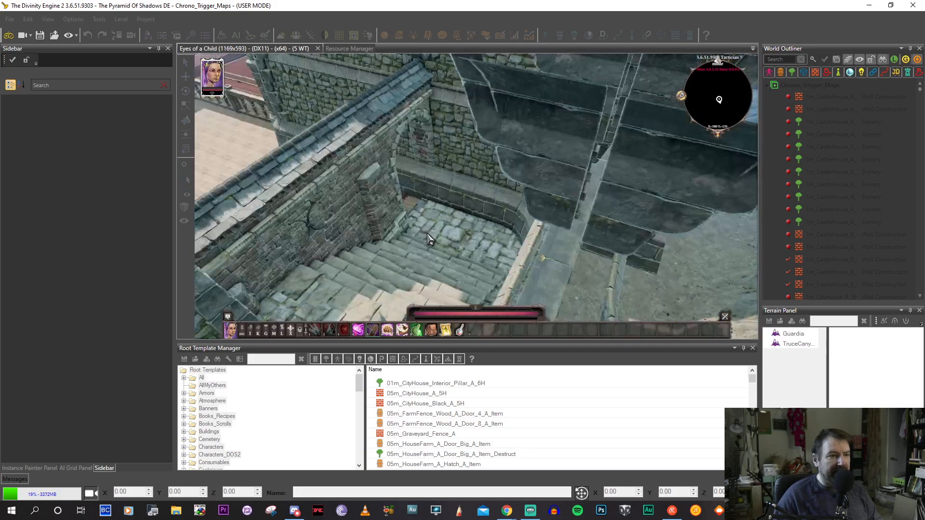
key(w)
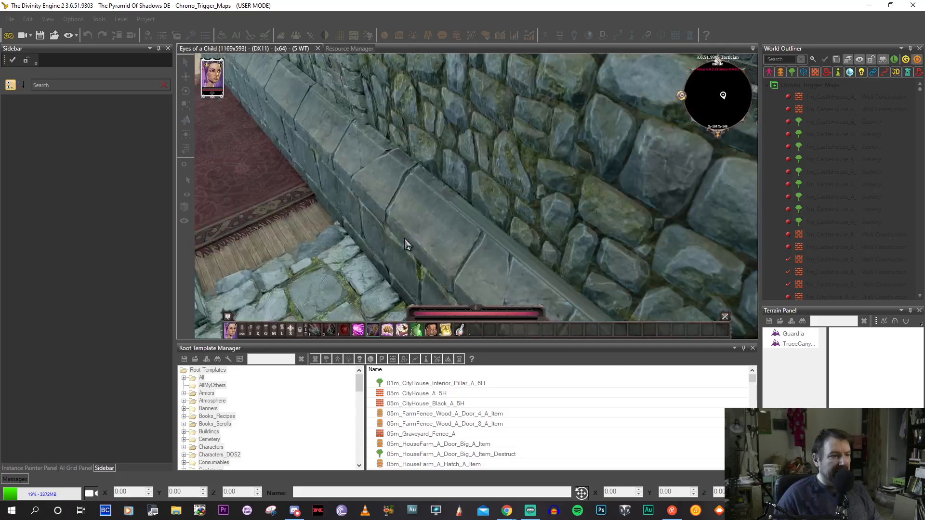
key(w)
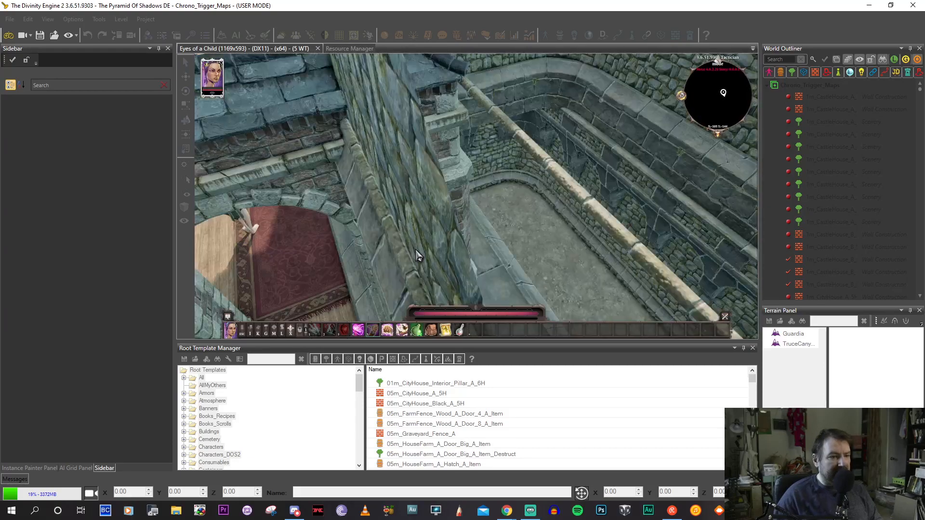
key(w)
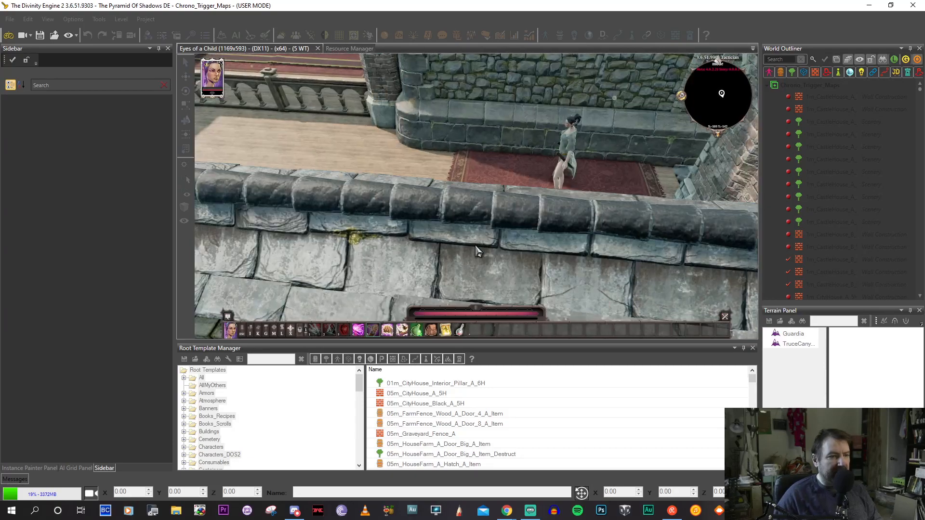
key(w)
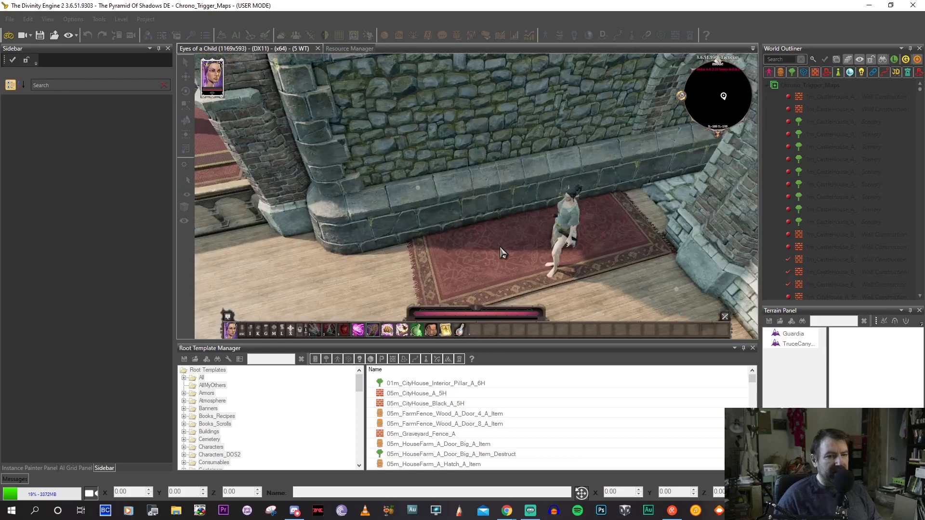
key(w)
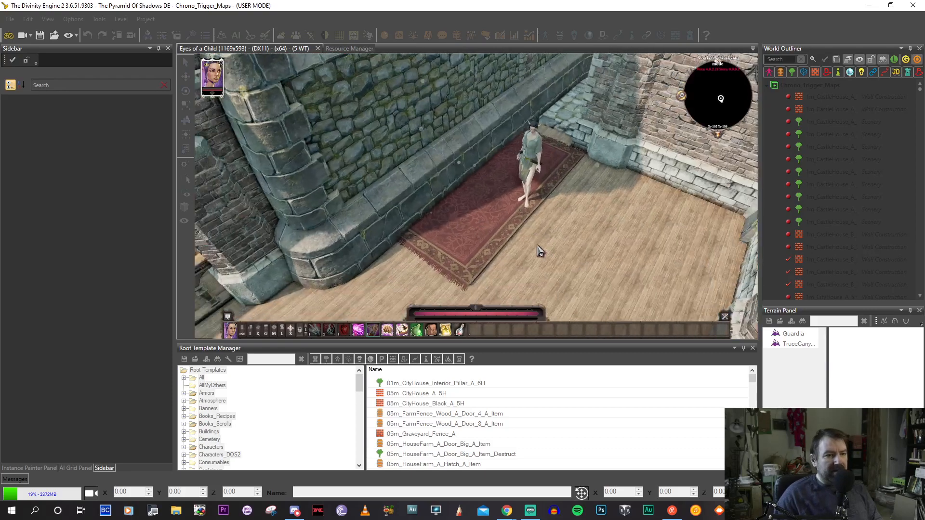
key(w)
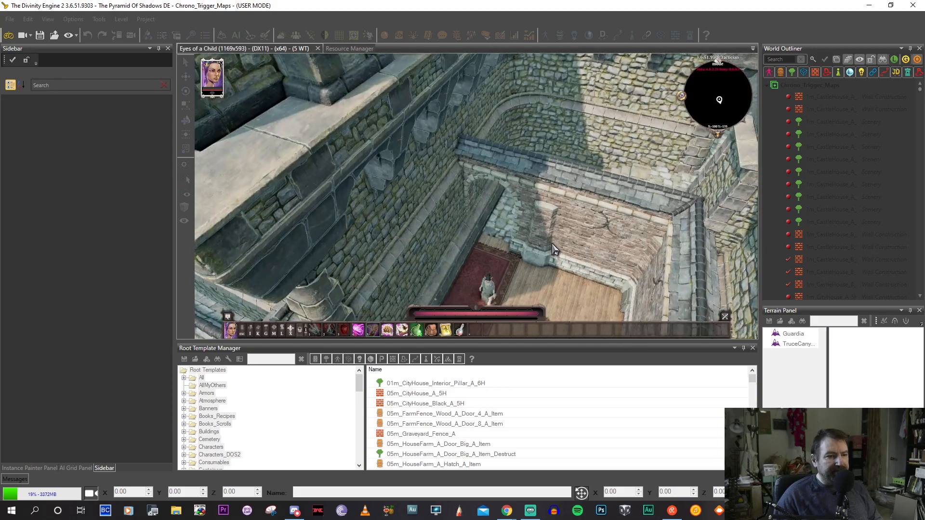
key(w)
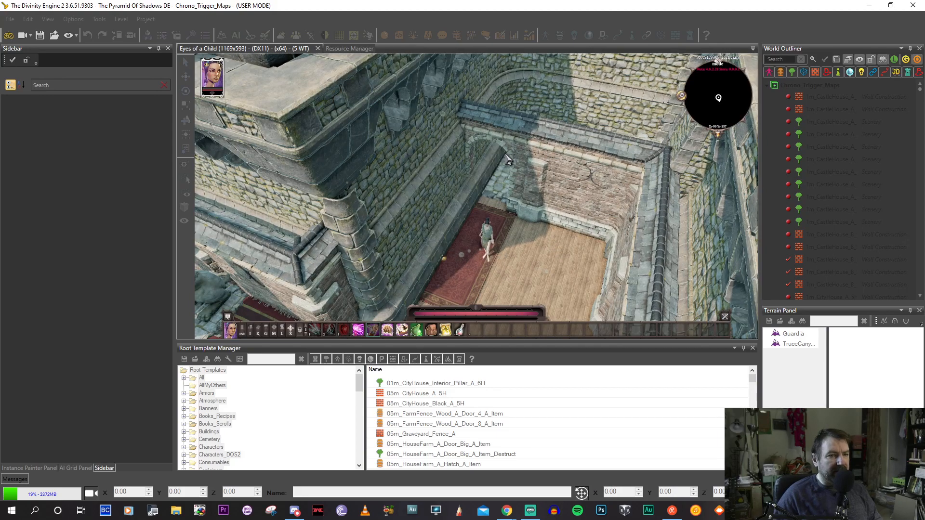
Inspect the archway and its adjoining stone walls from several angles and zoom levels, including from the throne platform.
key(s)
middle_drag(504, 164, 465, 219)
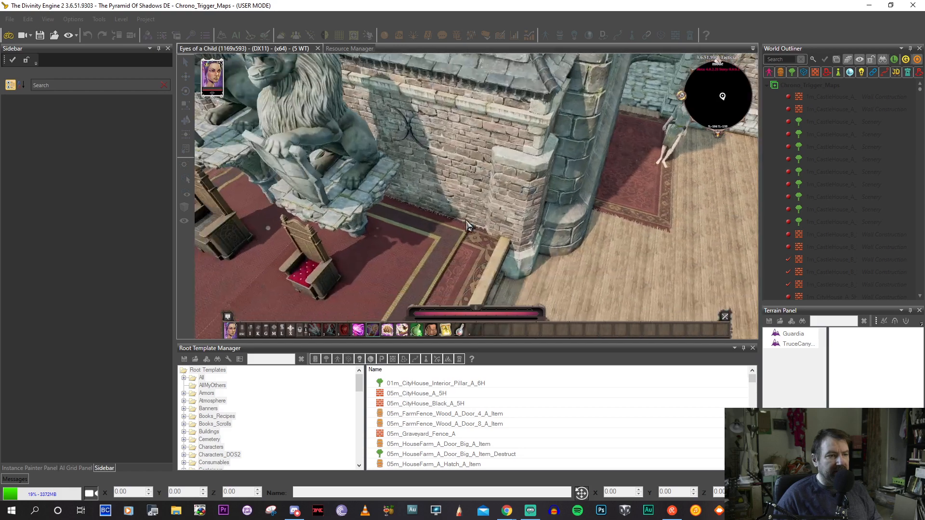
key(d)
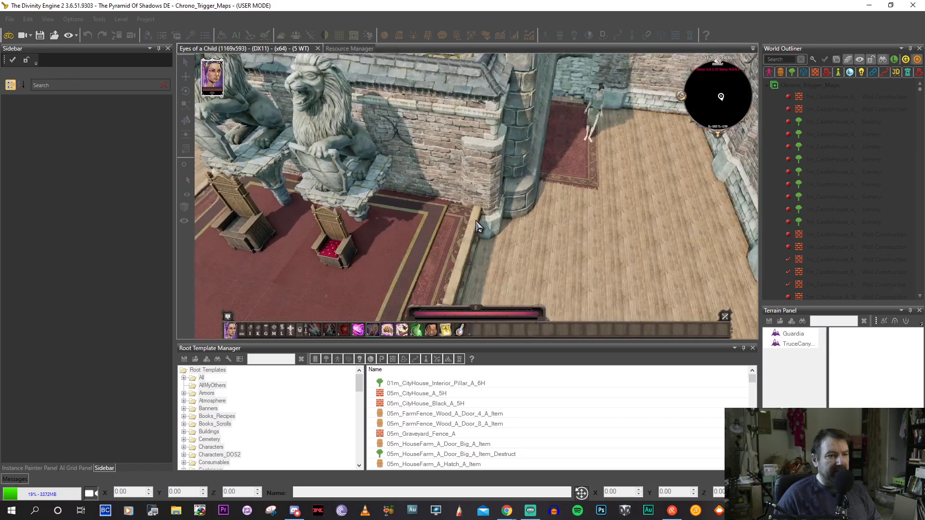
key(w)
key(d)
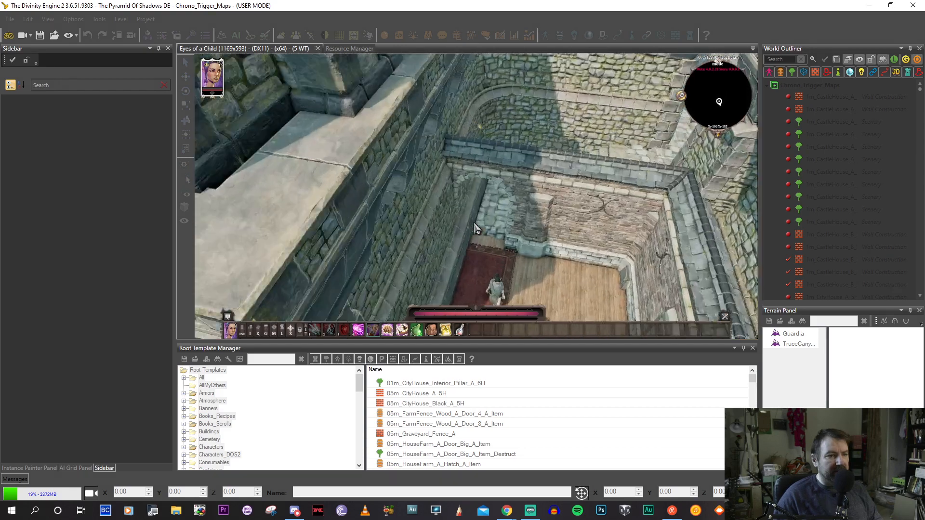
mouse_move(473, 223)
middle_down()
mouse_move(458, 230)
mouse_move(474, 235)
mouse_move(469, 240)
middle_up()
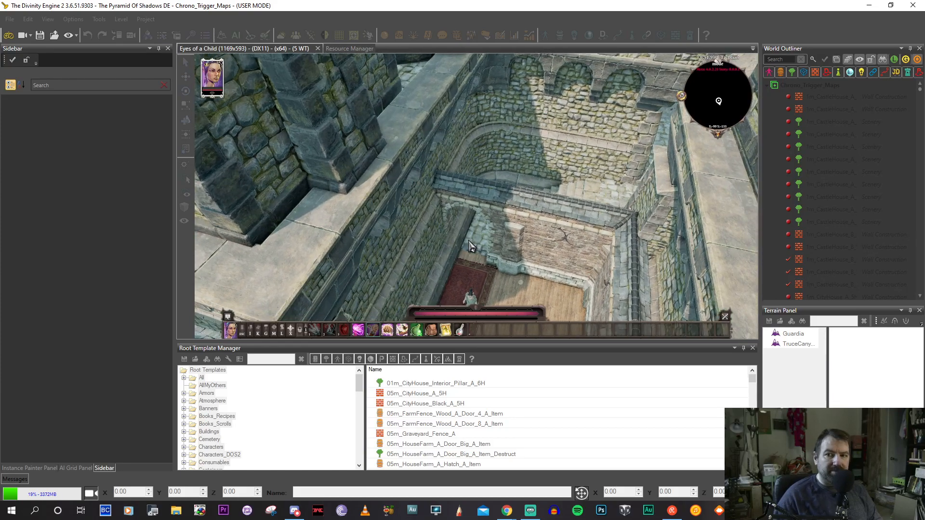
key(s)
middle_drag(479, 258, 503, 265)
key(a)
scroll(504, 266, up, 3)
key(w)
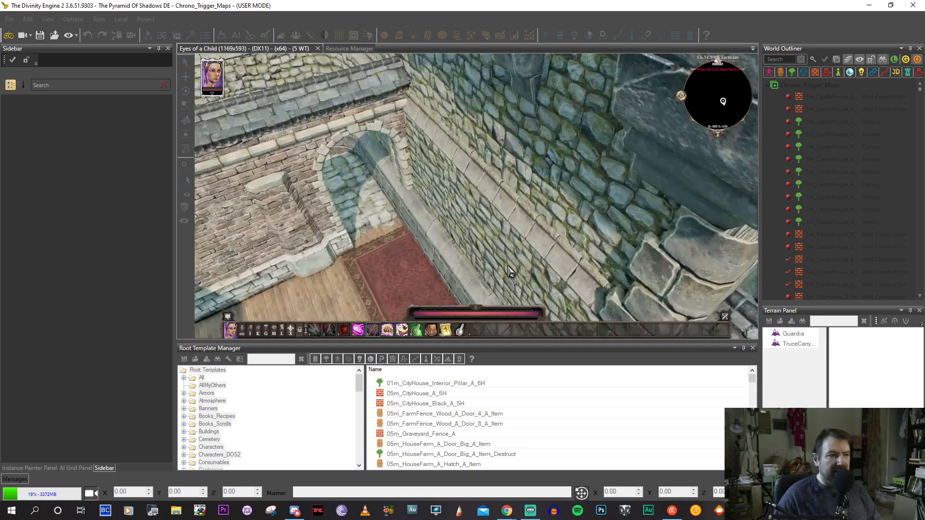
key(s)
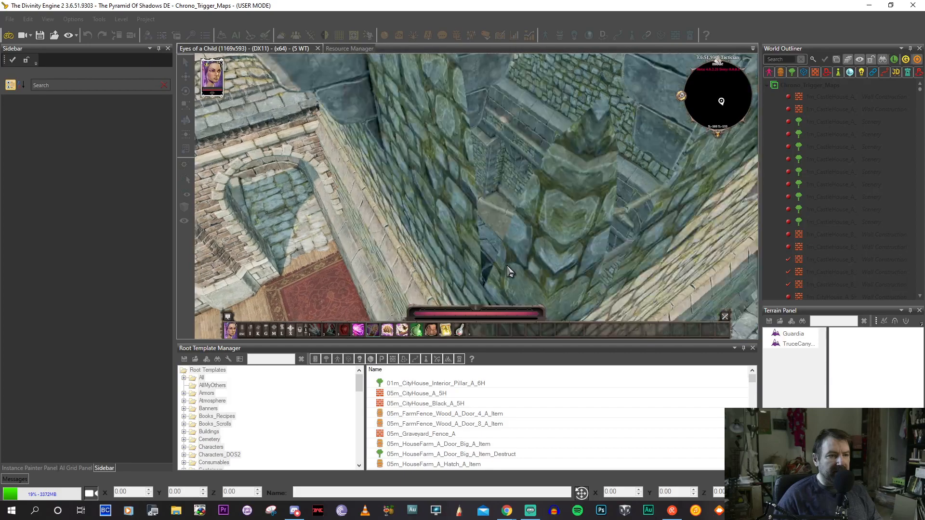
middle_drag(470, 276, 451, 277)
key(w)
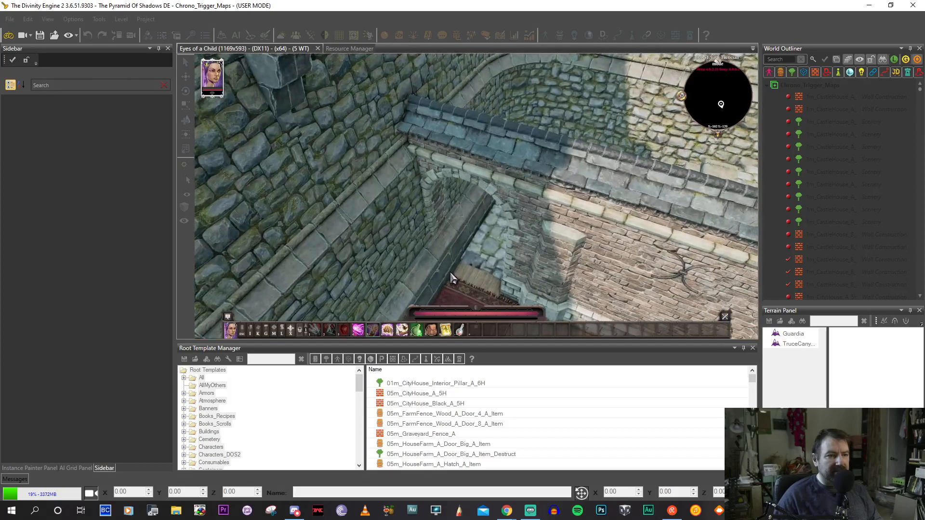
key(s)
scroll(450, 272, down, 3)
middle_drag(450, 272, 460, 268)
key(s)
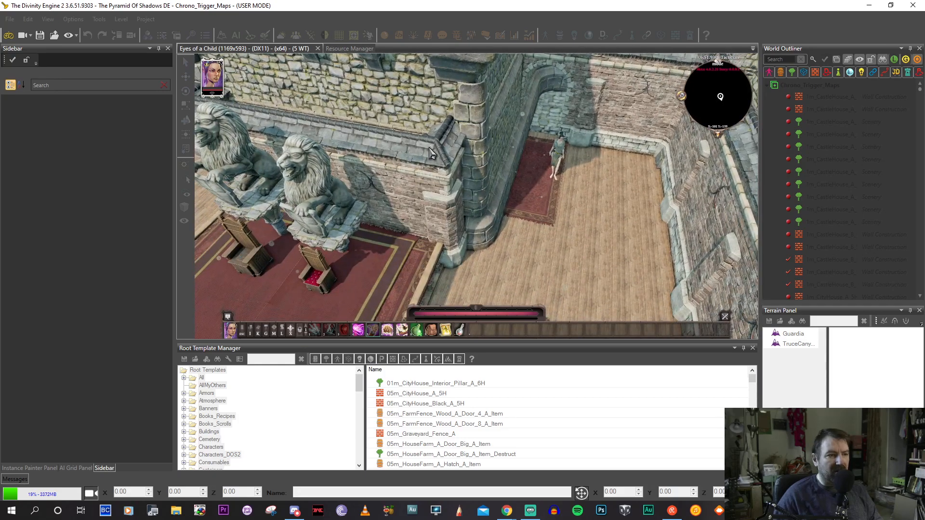
Compare the side halls and upper walls flanking the throne platform in game mode.
key(w)
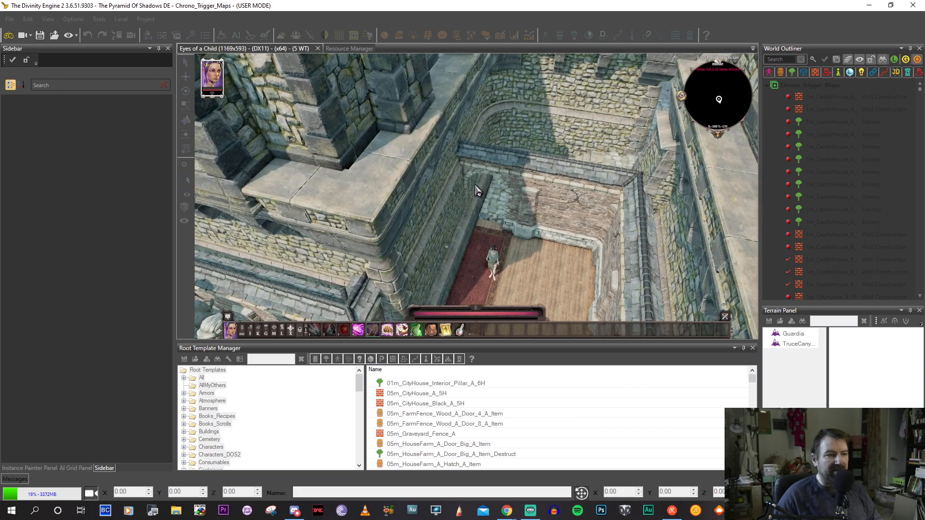
key(s)
key(a)
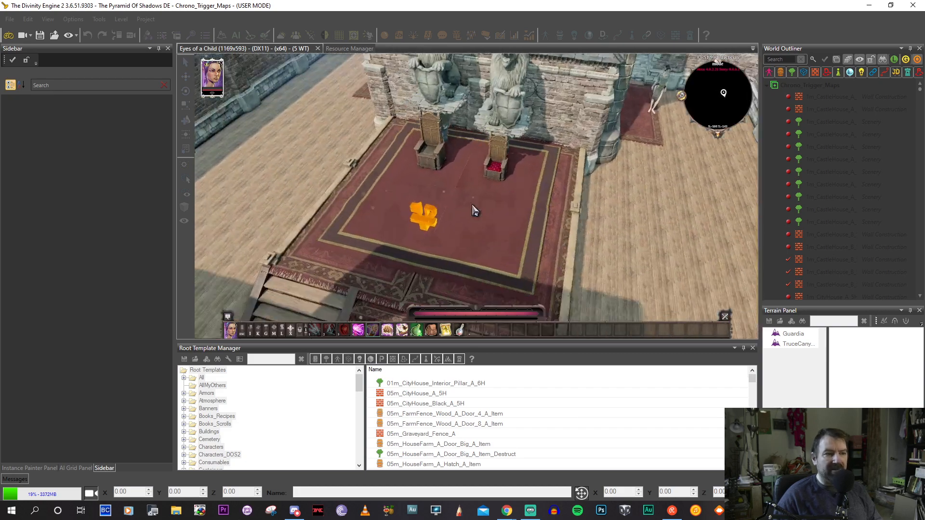
key(w)
middle_drag(465, 226, 483, 228)
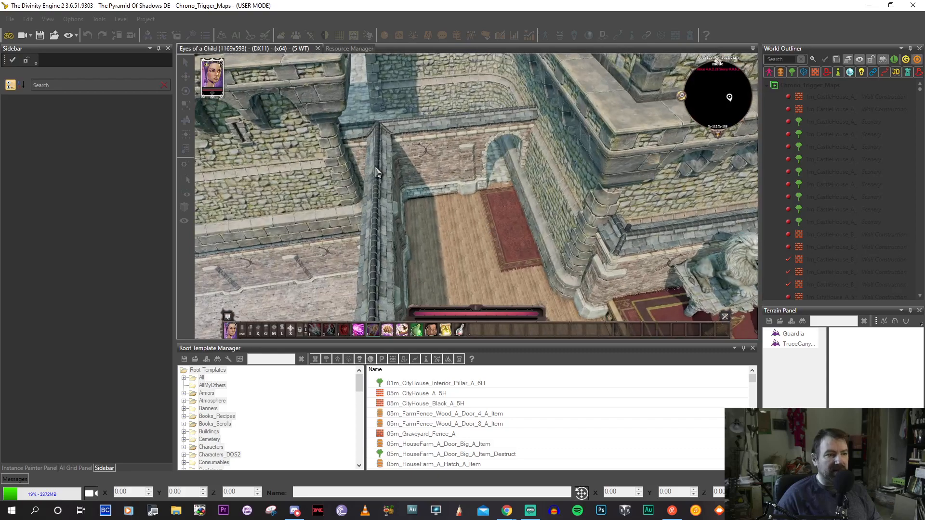
key(w)
key(a)
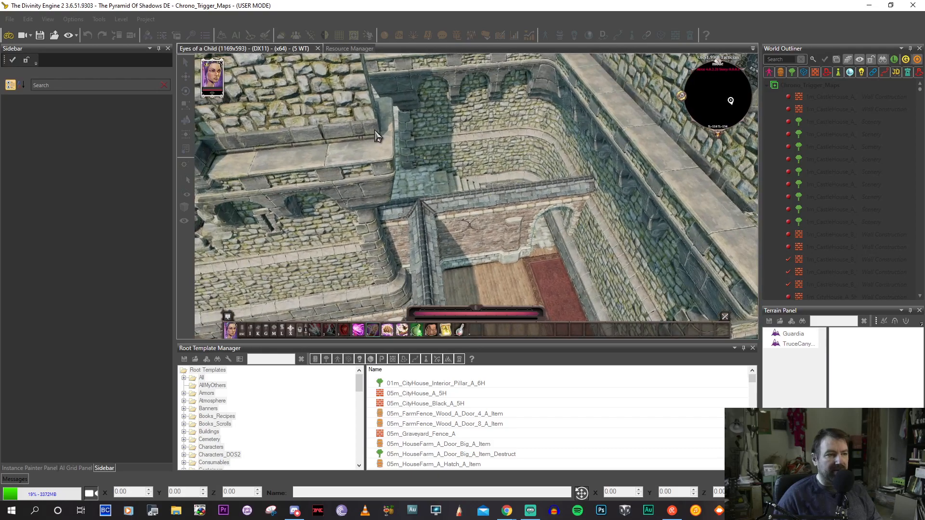
key(s)
key(d)
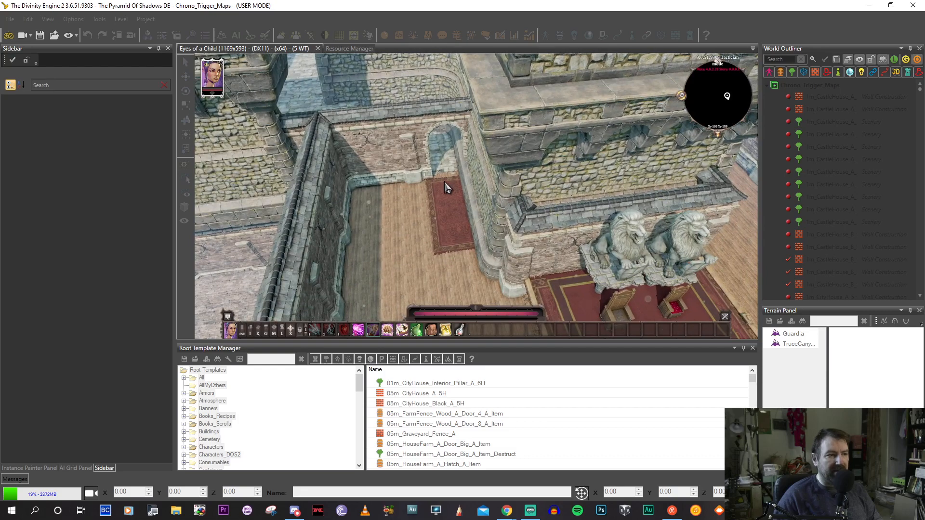
key(s)
key(d)
key(w)
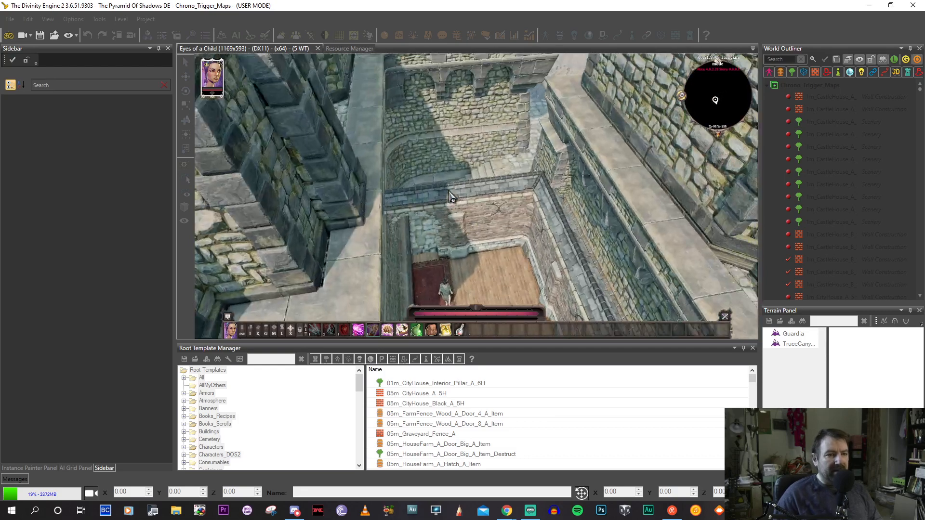
key(a)
key(s)
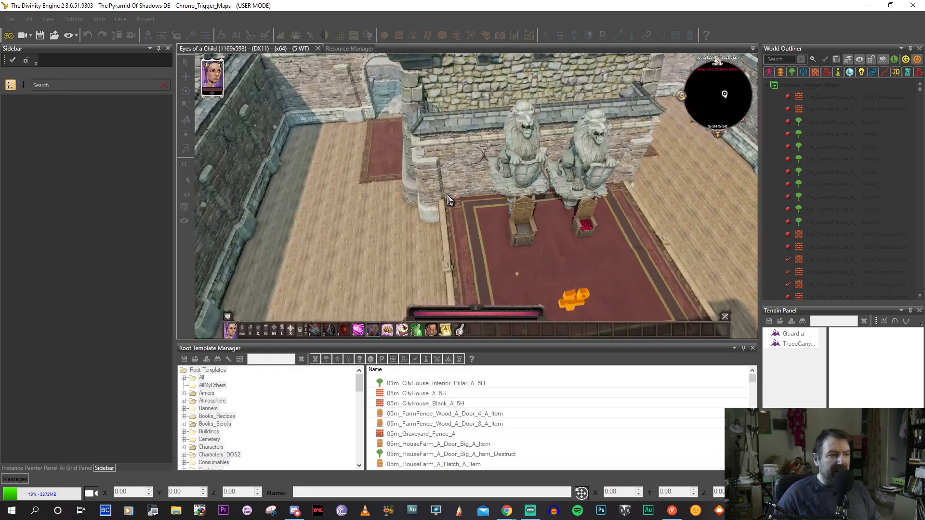
key(a)
key(w)
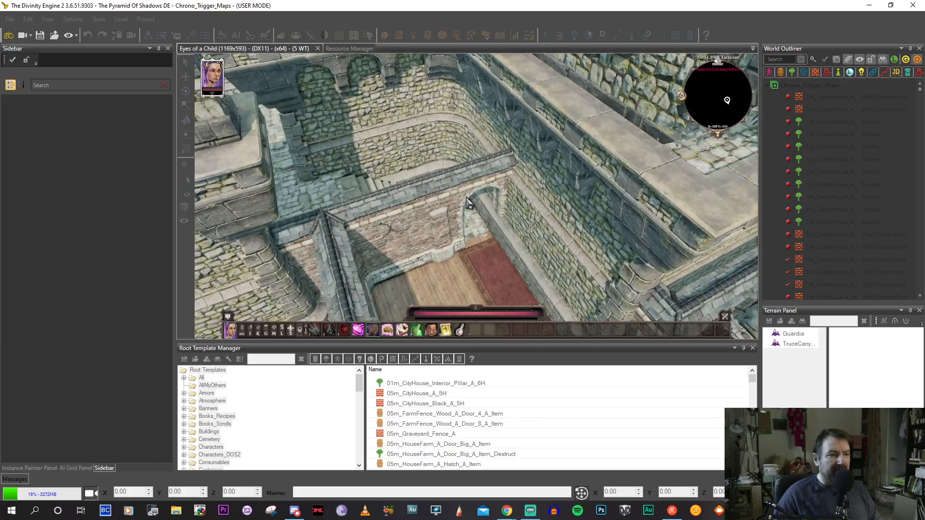
key(a)
middle_drag(619, 203, 583, 207)
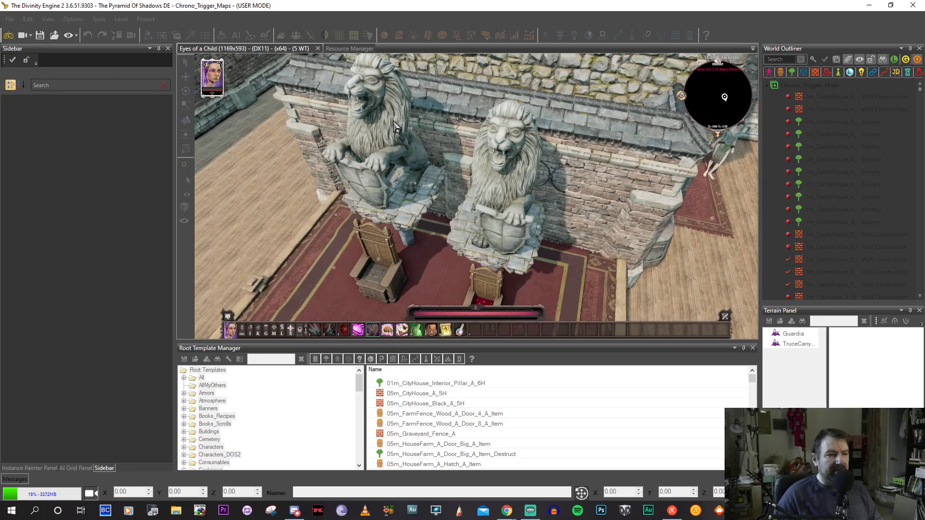
Leave game mode and remove the front stretch of the 1m_CastleHouse_B_5H_004 upper wall above the throne platform.
key(ctrl+g)
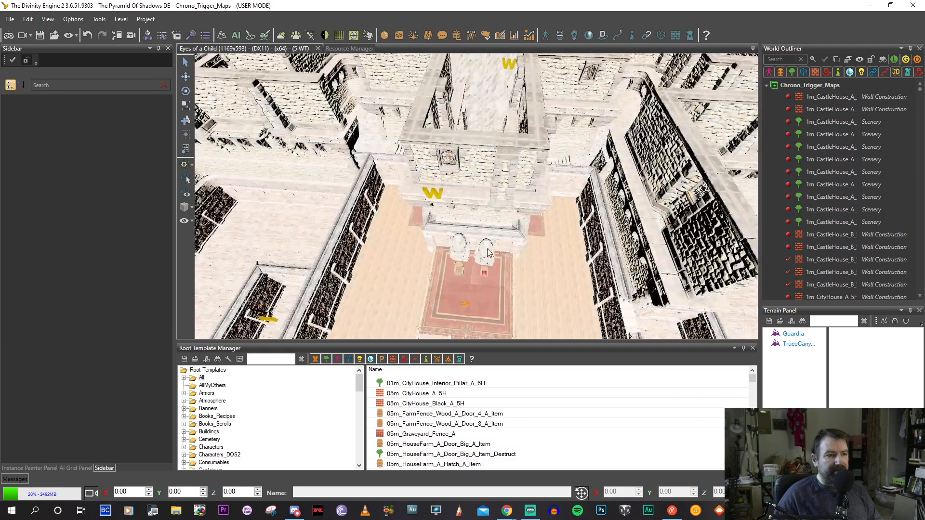
click(374, 138)
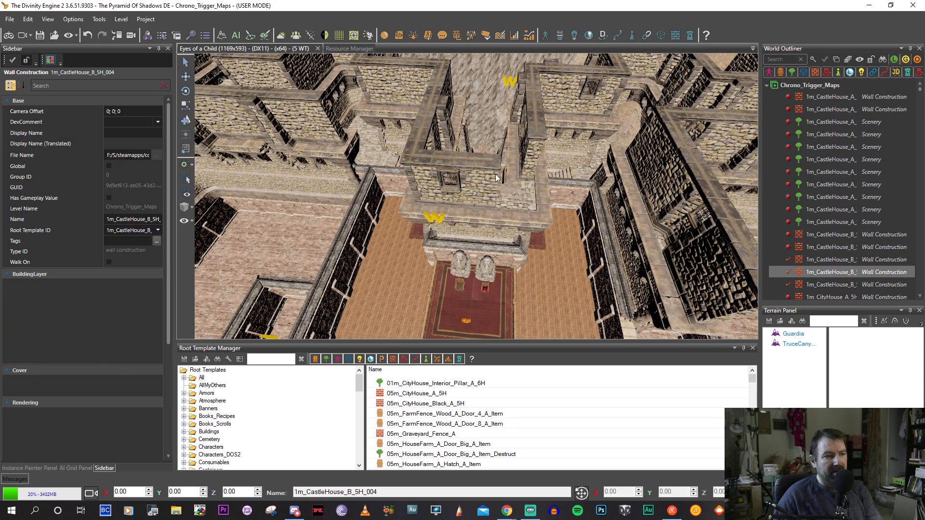
right_drag(435, 165, 529, 155)
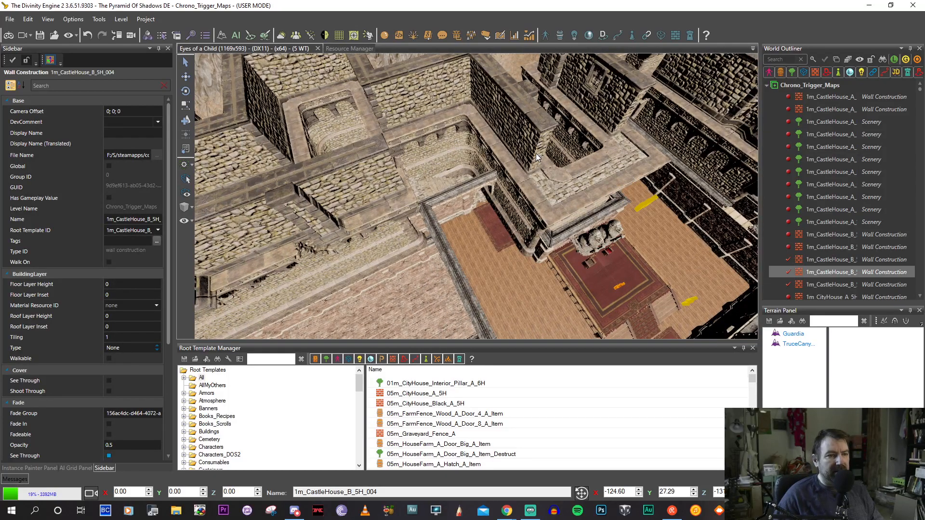
Delete the 3m_CastleWall_A_10H_001 wall tiles behind the lion statues and beside the adjoining side hall's rug.
click(594, 189)
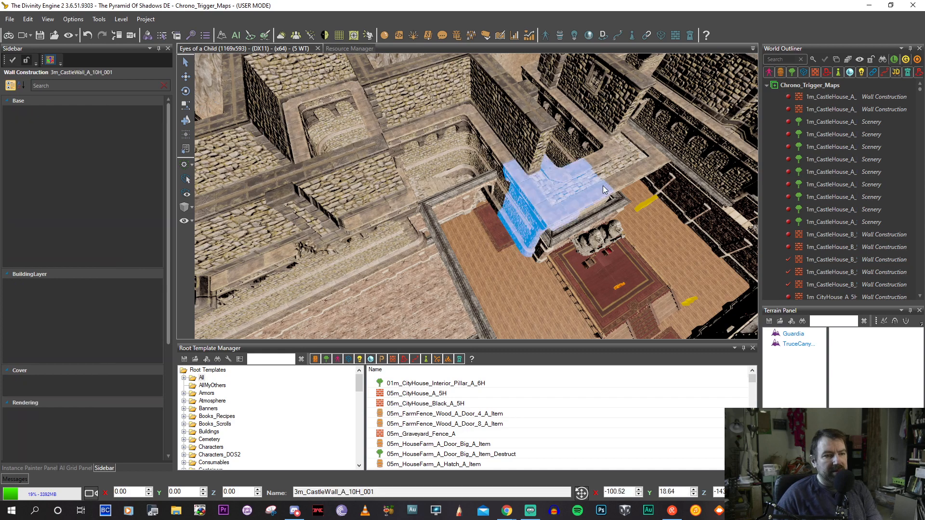
click(592, 186)
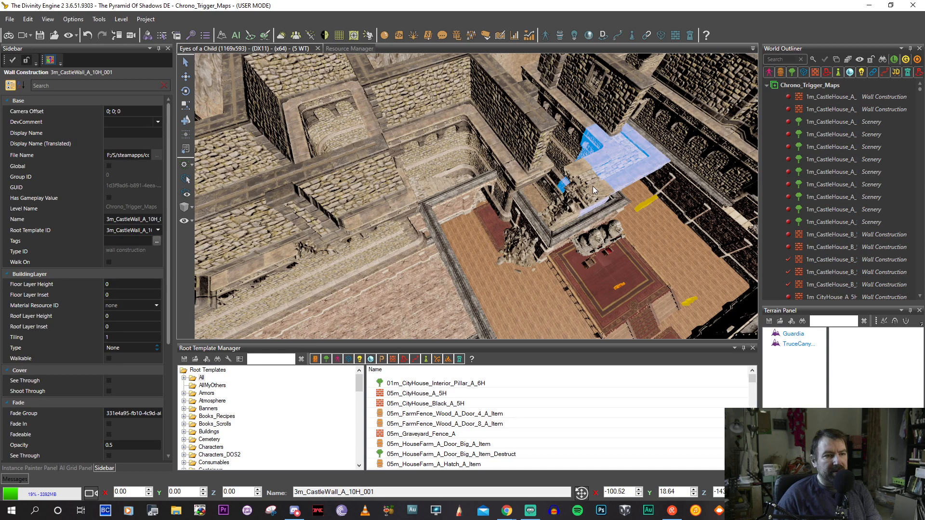
click(592, 187)
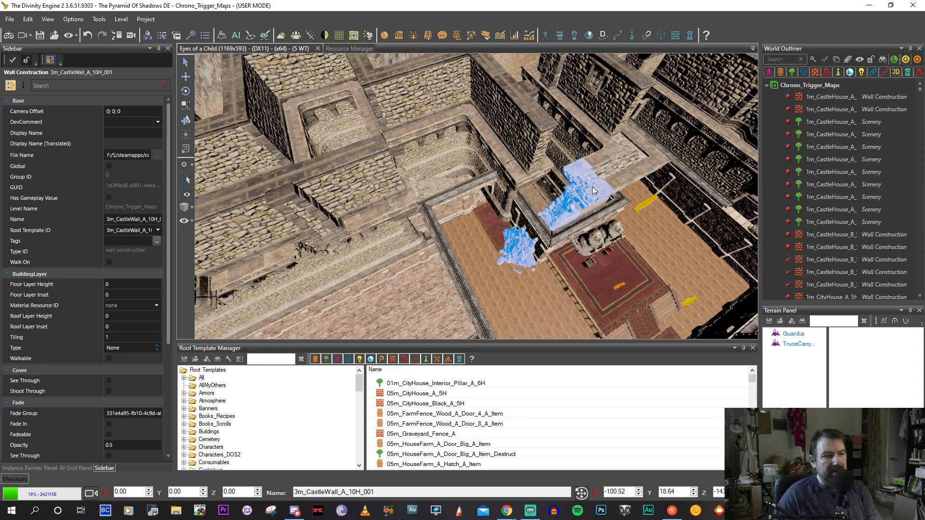
key(Delete)
click(512, 183)
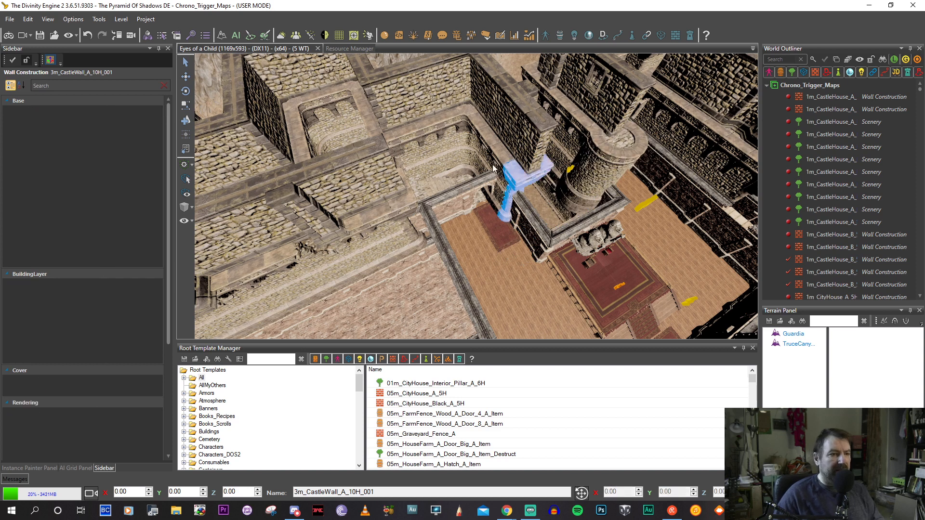
key(Delete)
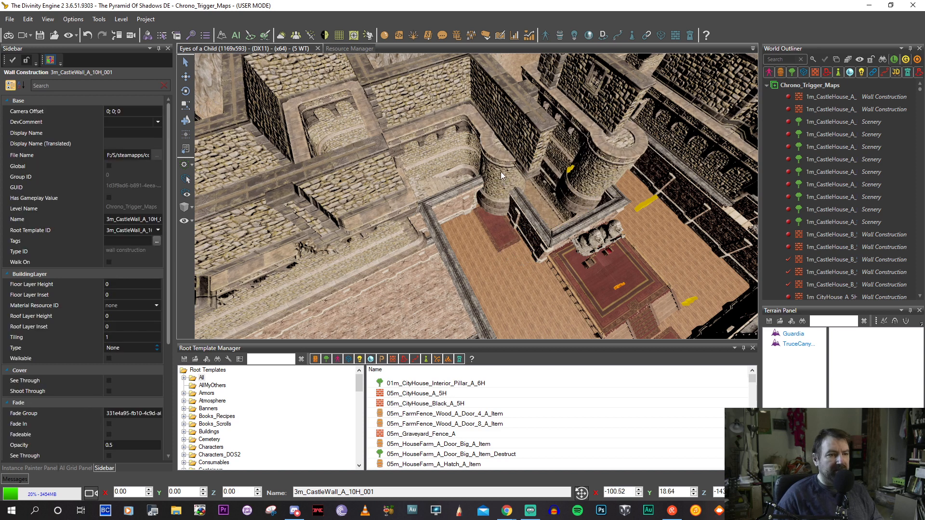
key(Delete)
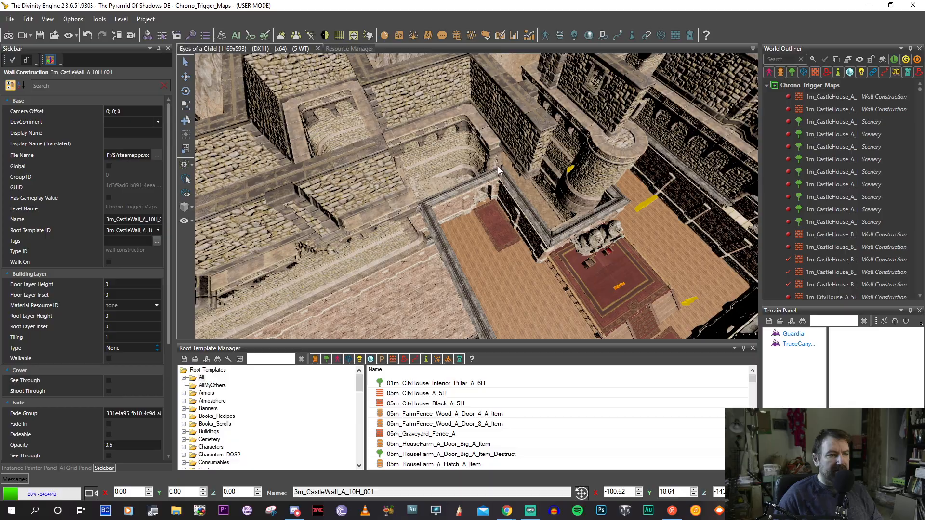
Delete the rounded tower tile of 3m_CastleWall_A_10H_001 standing over the rug in the opposite side hall.
scroll(498, 166, up, 5)
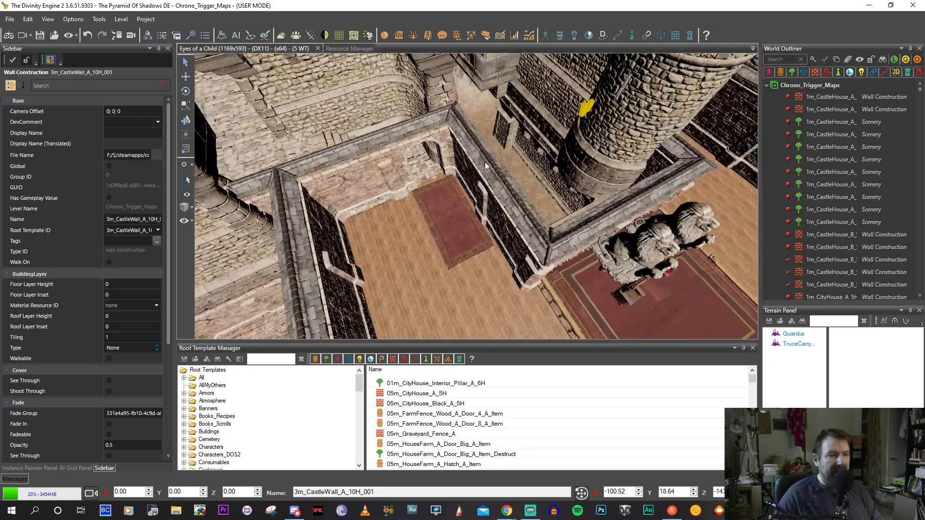
middle_drag(485, 167, 262, 270)
click(514, 198)
drag(279, 227, 312, 158)
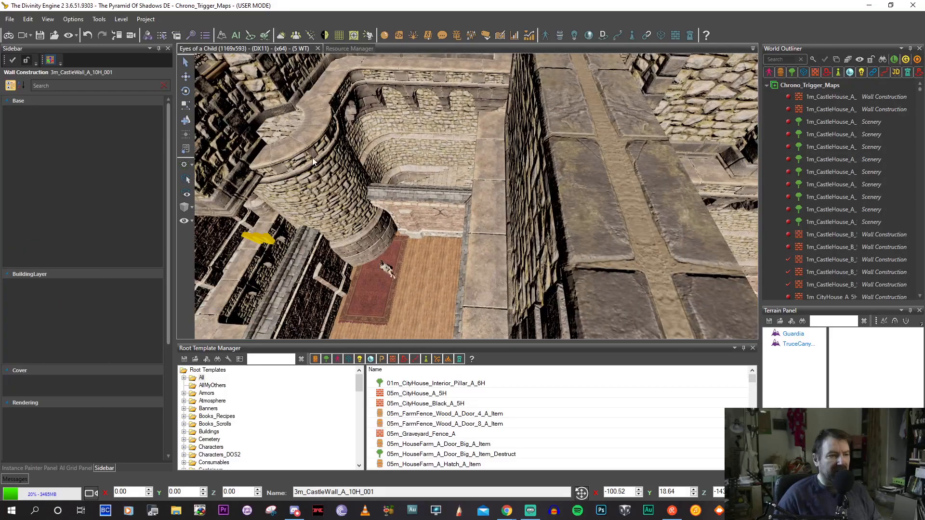
click(319, 173)
key(Delete)
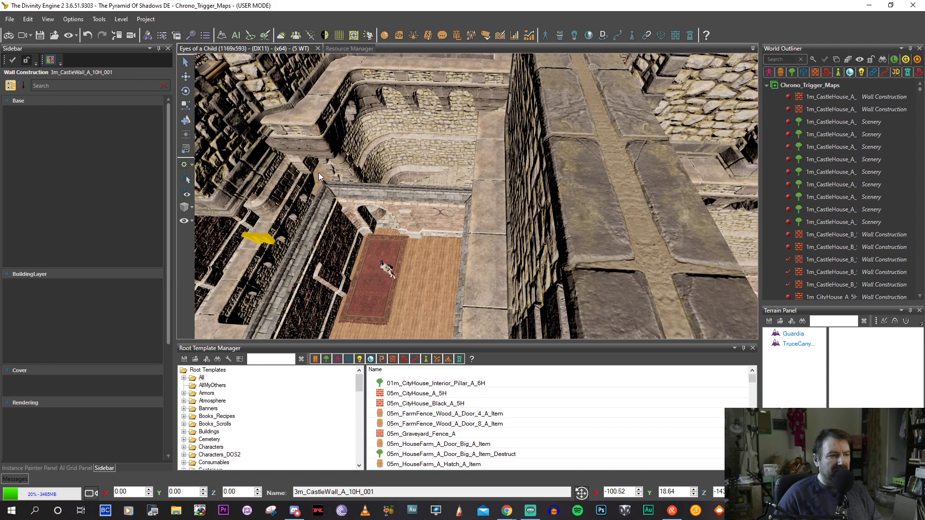
Remove the 1m_CastleHouse_B_5H_004 upper wall section overhanging the side hall's rug beside the walkway.
middle_drag(319, 172, 337, 177)
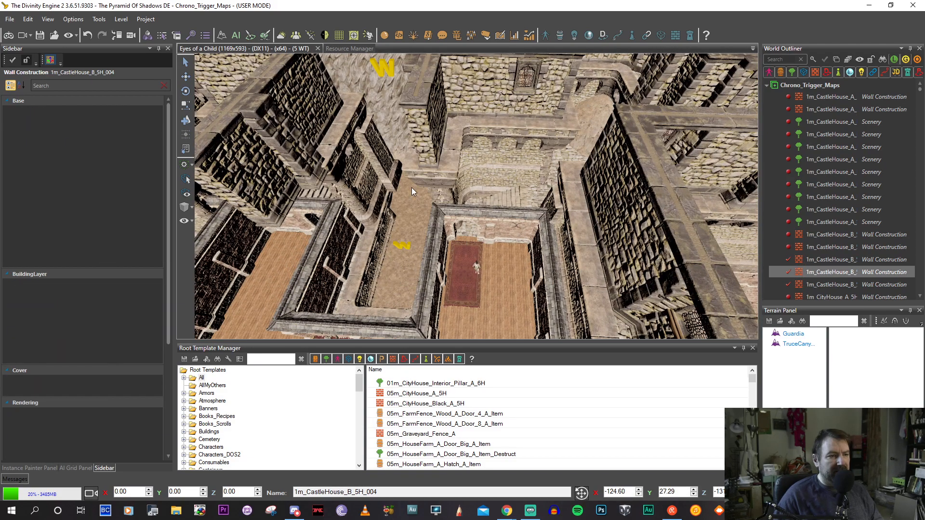
middle_drag(412, 179, 445, 191)
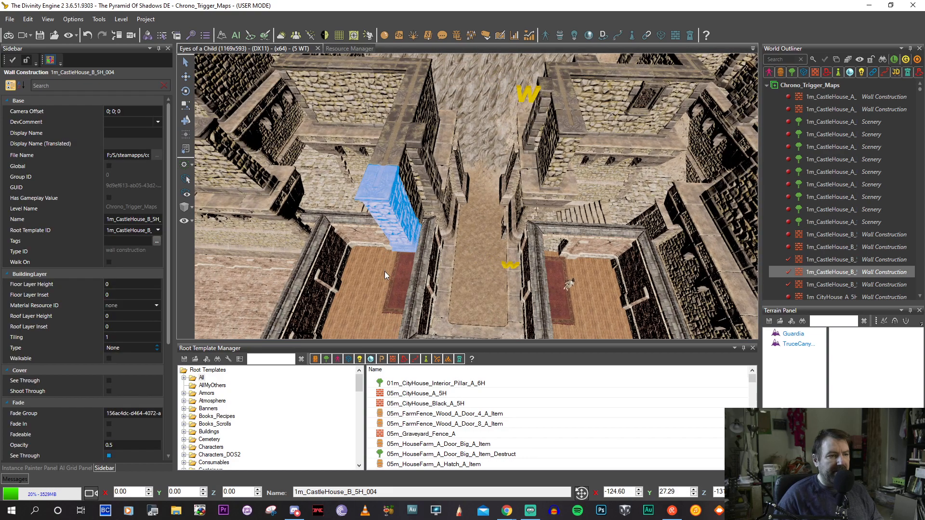
middle_drag(418, 202, 368, 192)
mouse_move(445, 218)
middle_down()
mouse_move(455, 218)
mouse_move(453, 202)
mouse_move(442, 236)
mouse_move(459, 236)
mouse_move(431, 244)
mouse_move(435, 257)
mouse_move(420, 250)
mouse_move(436, 247)
mouse_move(441, 230)
mouse_move(398, 246)
mouse_move(393, 268)
mouse_move(432, 259)
mouse_move(398, 271)
mouse_move(438, 229)
mouse_move(468, 219)
mouse_move(501, 244)
mouse_move(481, 259)
mouse_move(343, 258)
mouse_move(568, 241)
mouse_move(517, 246)
mouse_move(519, 234)
mouse_move(429, 228)
mouse_move(509, 218)
mouse_move(478, 215)
middle_up()
click(554, 251)
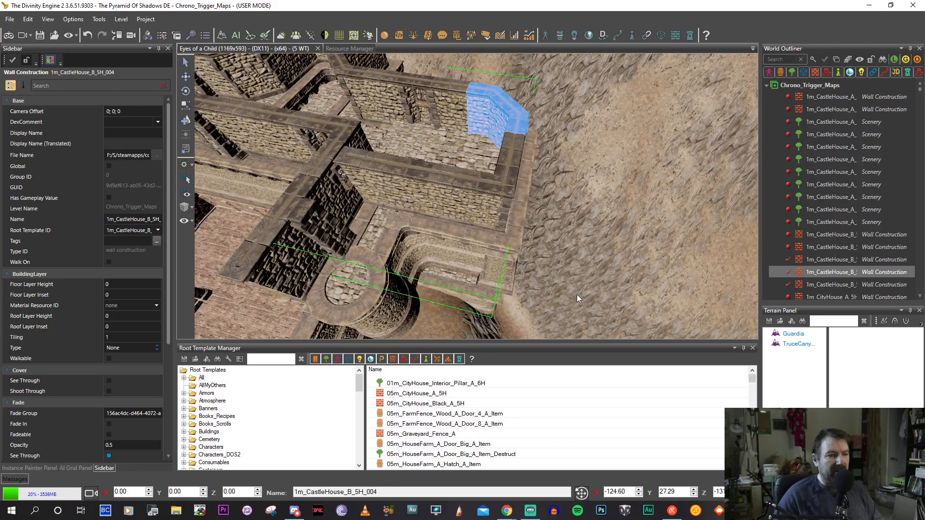
Examine the castle's outer upper walls, their corners and the slope beneath them from above.
middle_drag(578, 298, 564, 204)
middle_drag(480, 169, 455, 187)
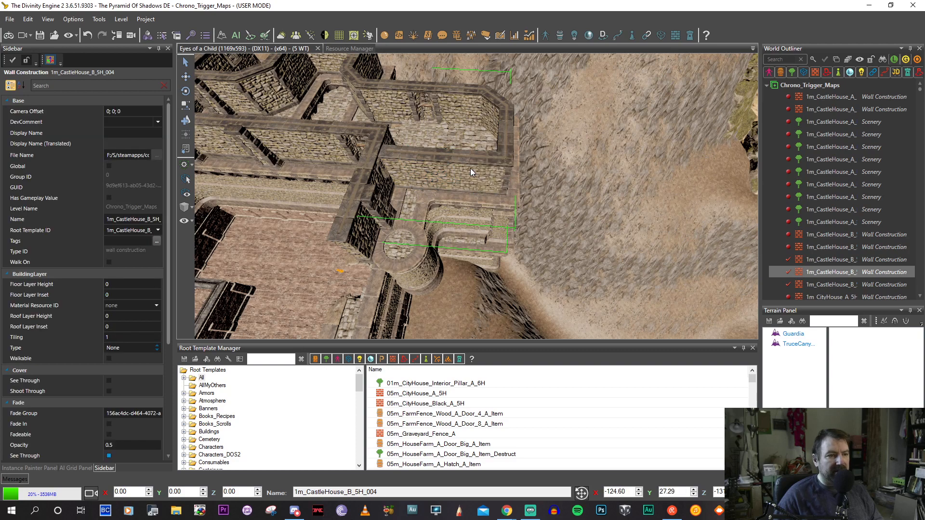
middle_drag(624, 234, 605, 241)
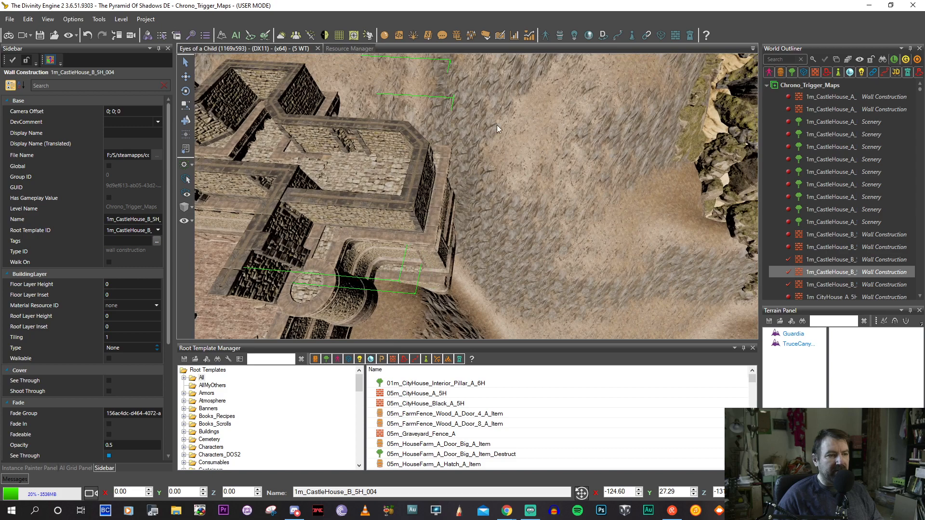
middle_drag(500, 197, 532, 209)
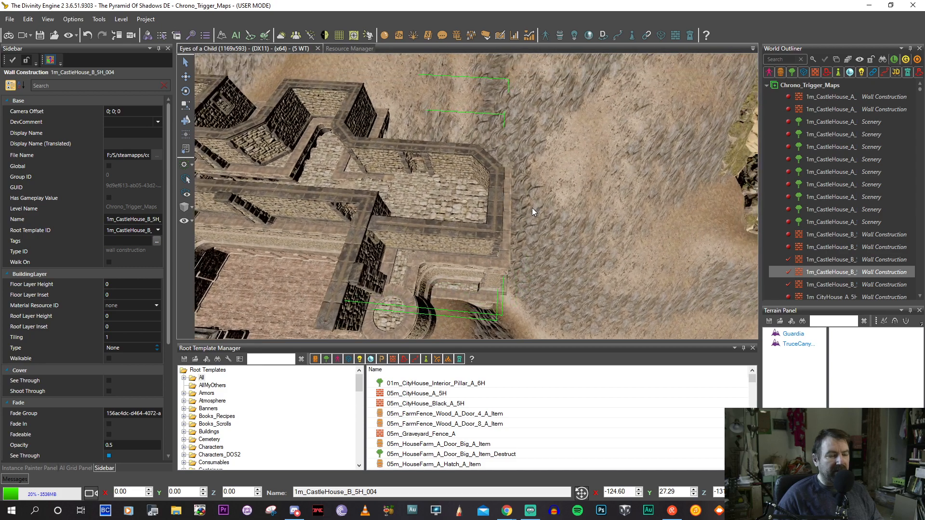
middle_drag(448, 188, 430, 153)
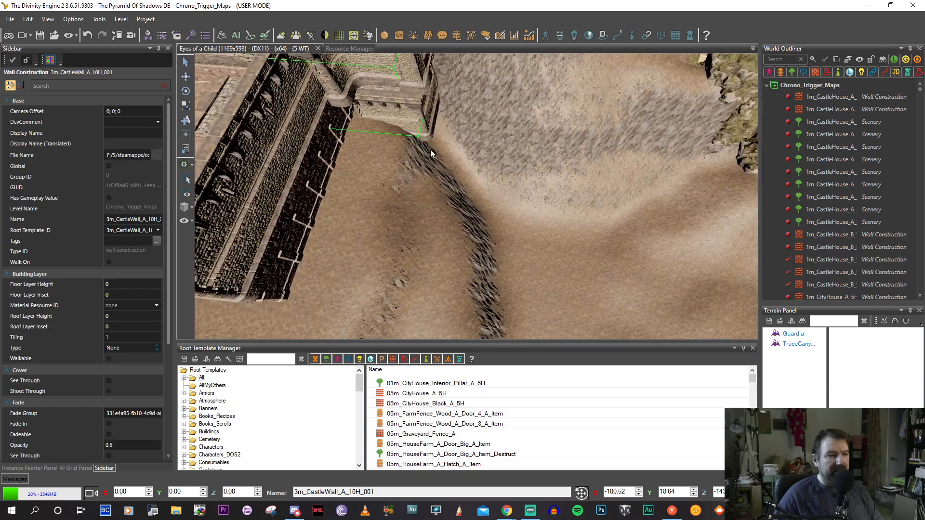
Delete the round tower and the square corner tile at the end of the 3m_CastleWall_A_10H_000 lower wall.
click(358, 112)
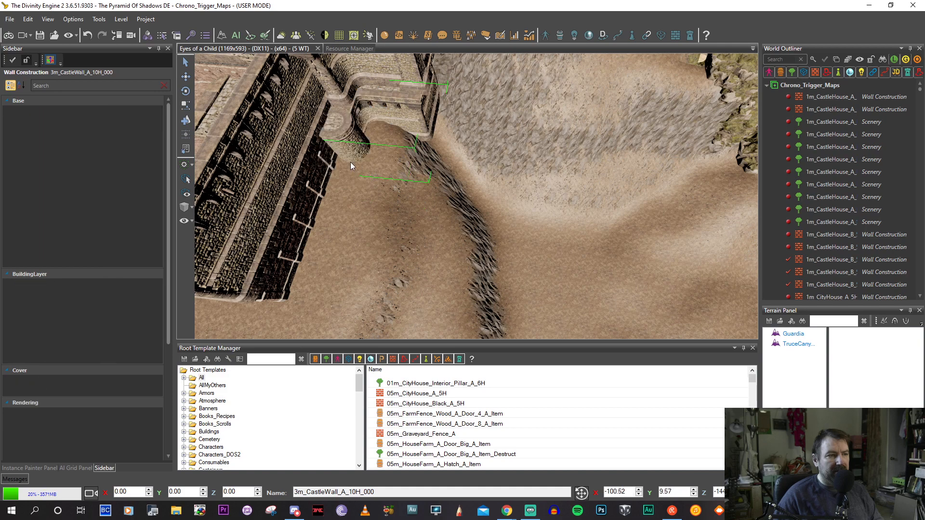
scroll(351, 157, up, 3)
scroll(357, 157, up, 5)
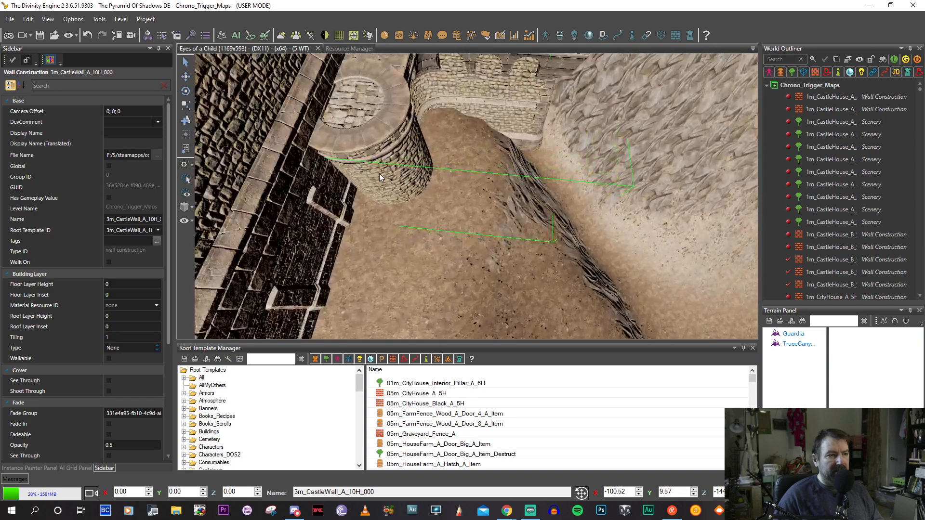
scroll(486, 210, up, 5)
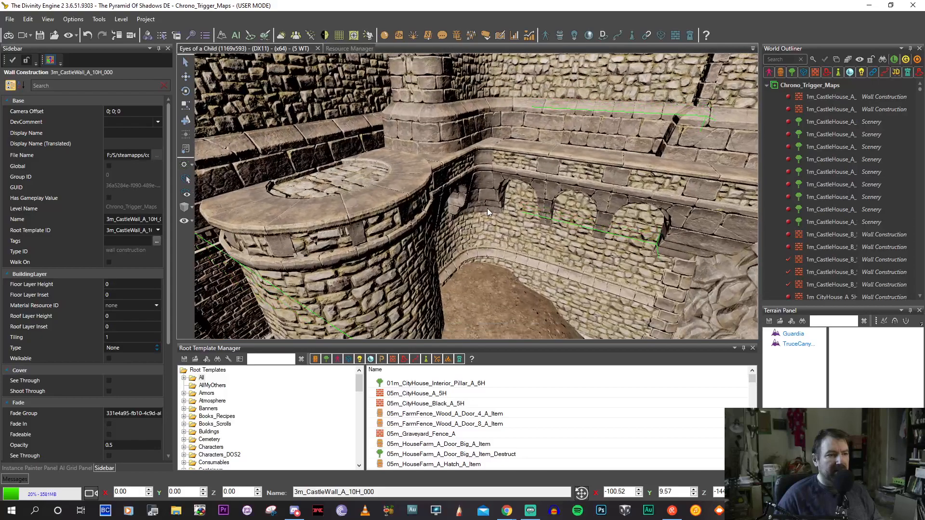
click(324, 253)
key(Delete)
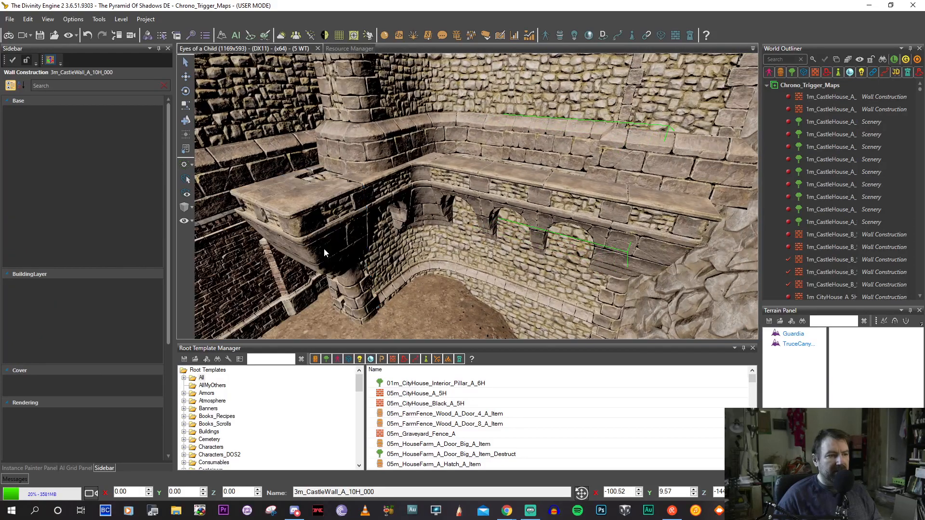
click(321, 228)
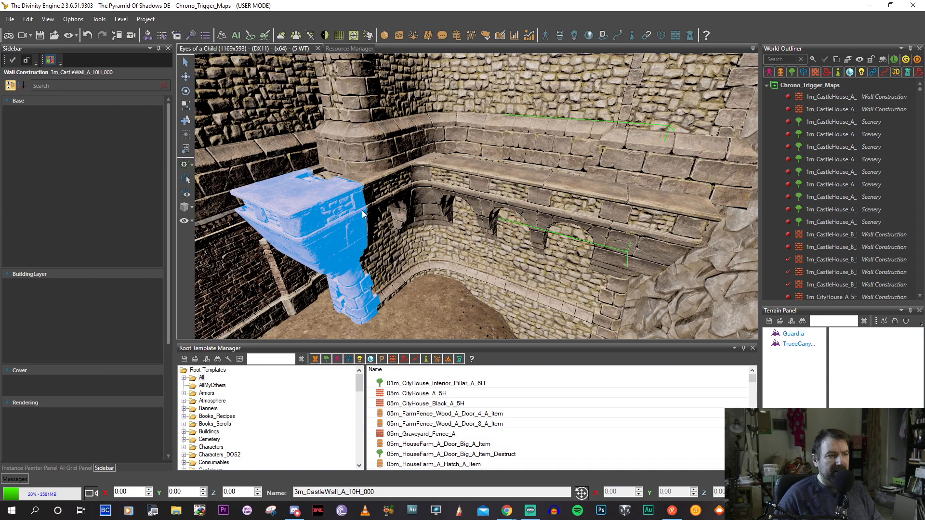
key(Delete)
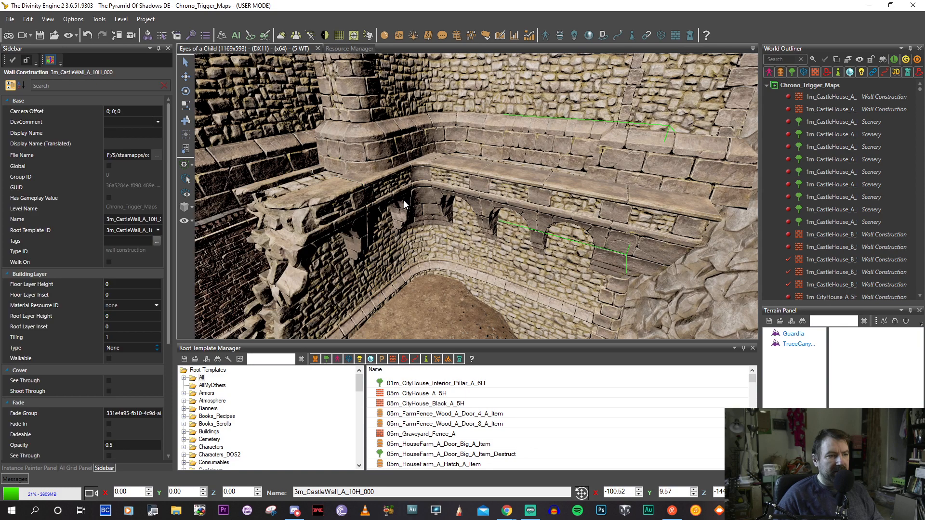
Nudge the 3m_CastleWall_A_10H_000 wall along its length and lower it to a Y position of 9.49.
middle_drag(405, 200, 522, 180)
scroll(392, 227, down, 5)
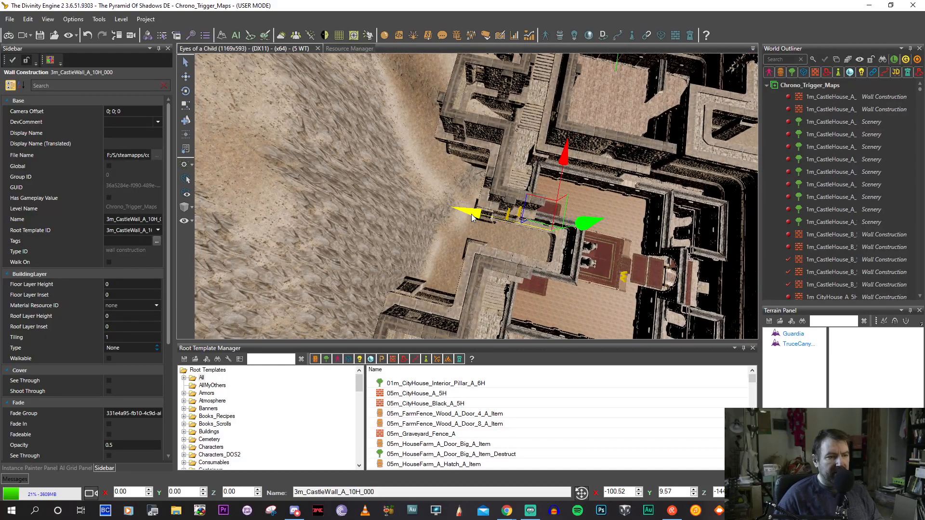
middle_drag(467, 216, 353, 196)
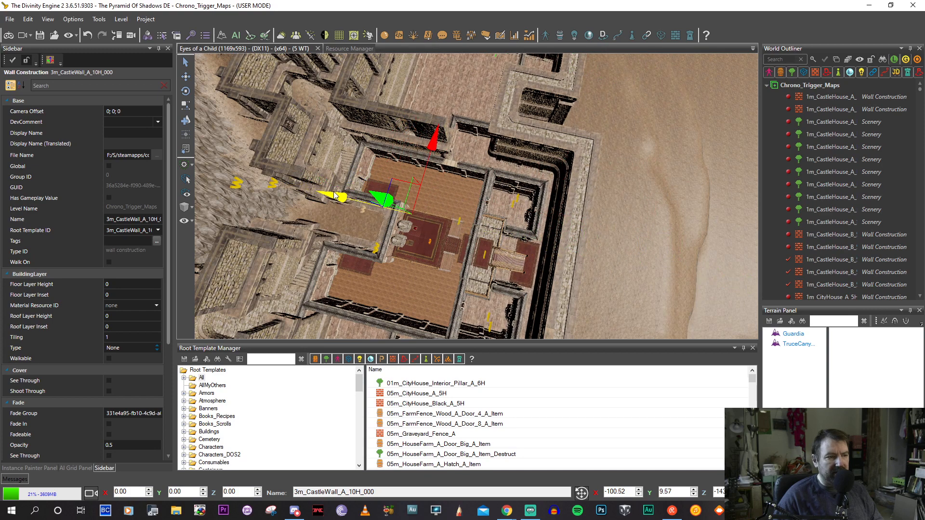
middle_drag(338, 196, 443, 157)
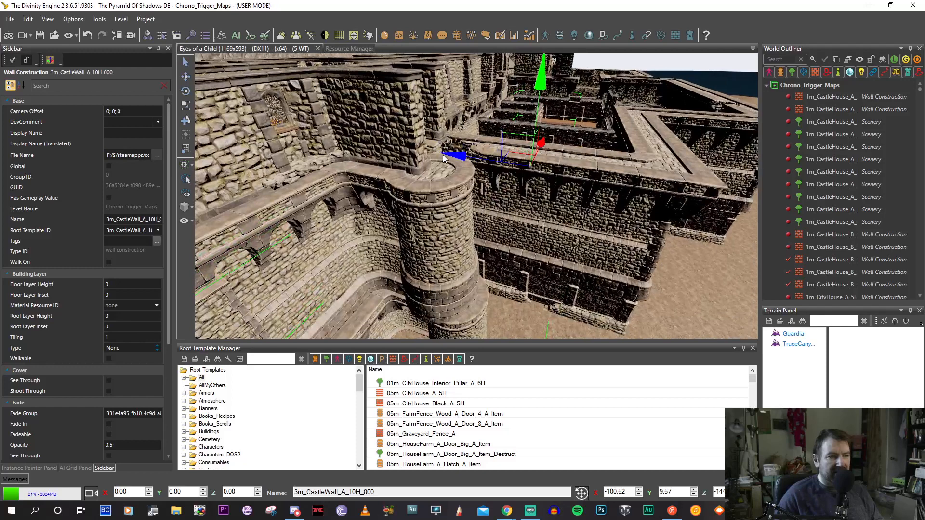
drag(457, 156, 454, 154)
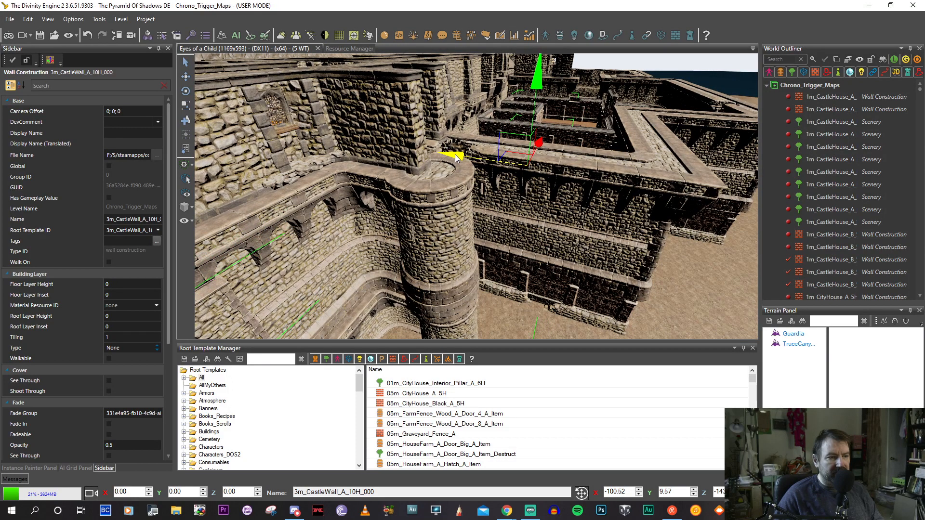
middle_drag(455, 154, 490, 217)
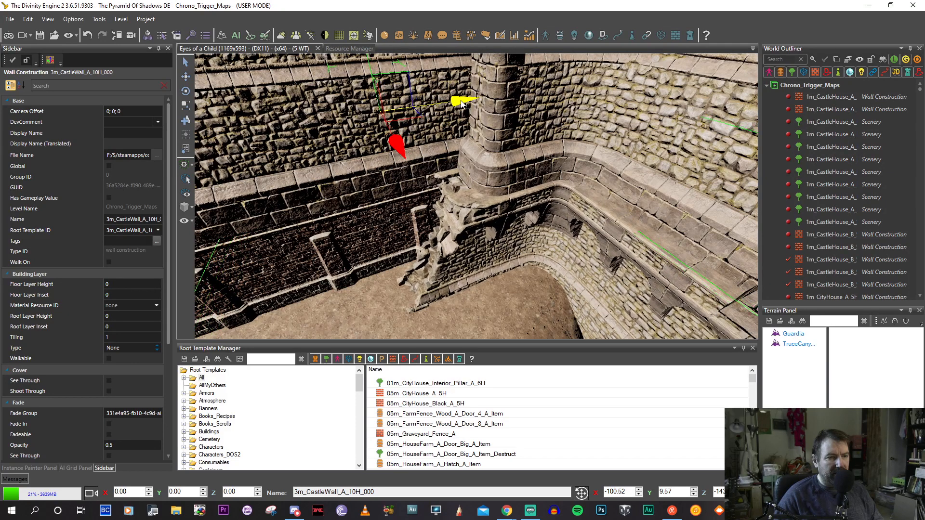
mouse_move(459, 104)
mouse_down()
mouse_move(447, 102)
mouse_move(455, 103)
mouse_up()
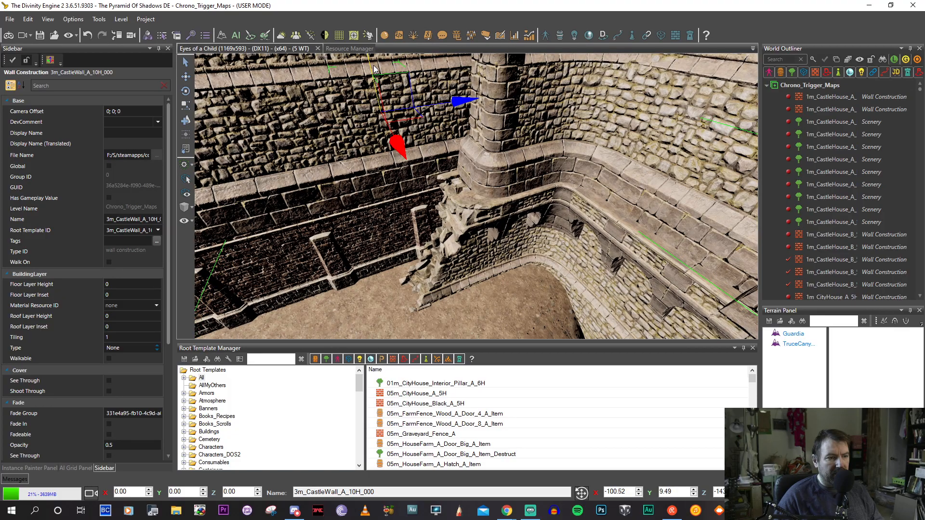
Examine the trimmed walls around the sand walkway, side halls and throne hall, close up and from above.
scroll(376, 69, down, 10)
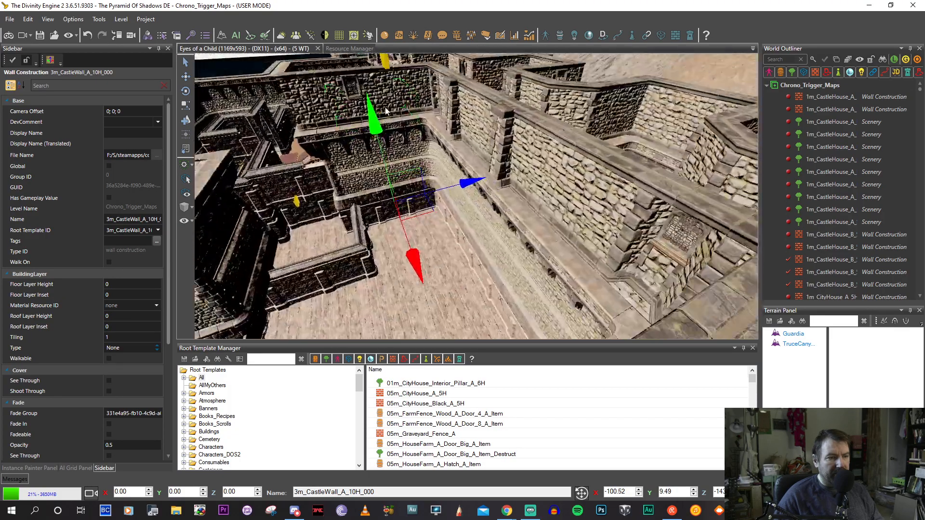
right_drag(402, 120, 480, 169)
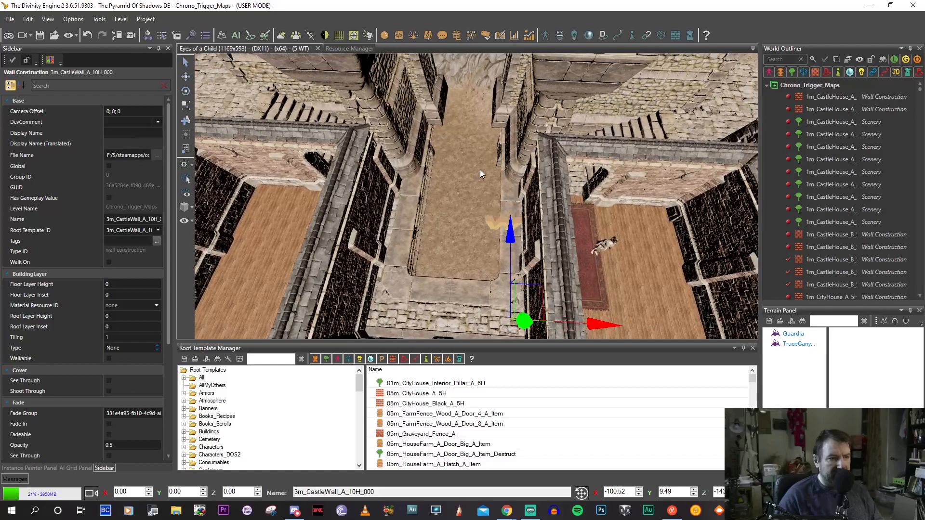
right_drag(406, 306, 476, 285)
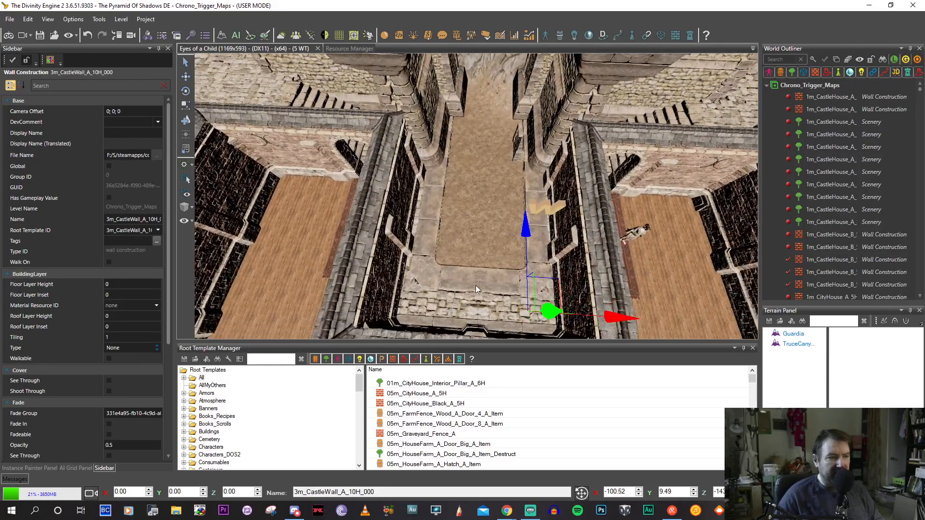
right_drag(539, 309, 546, 188)
scroll(488, 169, down, 5)
middle_drag(488, 169, 399, 214)
middle_drag(626, 248, 583, 238)
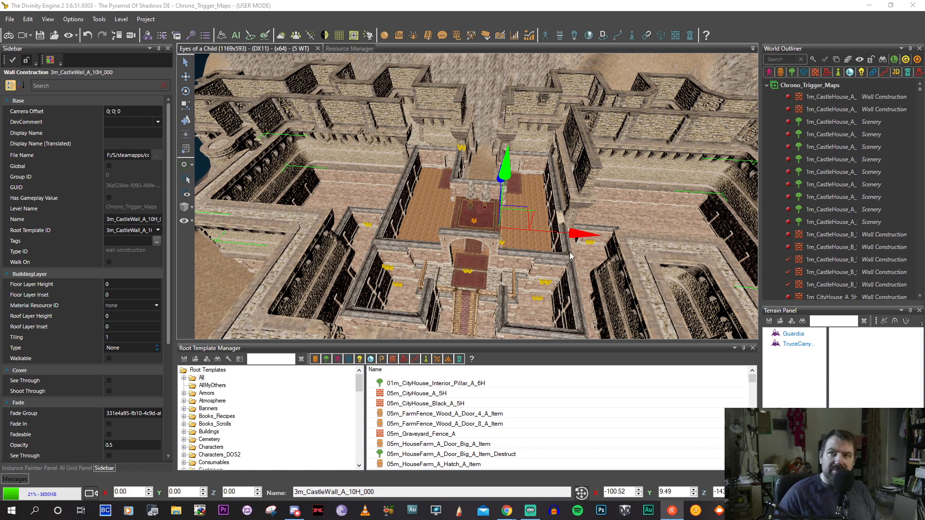
middle_drag(526, 233, 381, 193)
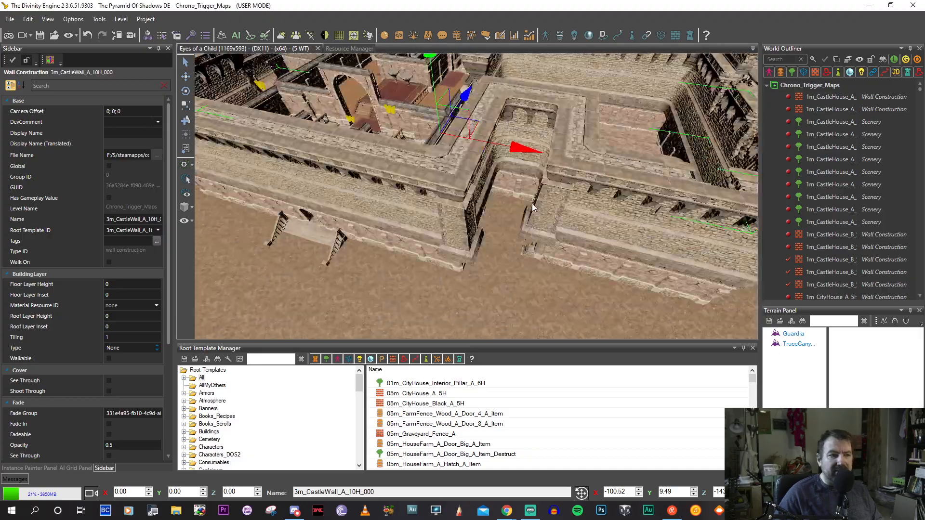
scroll(519, 215, down, 8)
scroll(517, 224, up, 8)
scroll(511, 215, up, 5)
scroll(511, 217, down, 5)
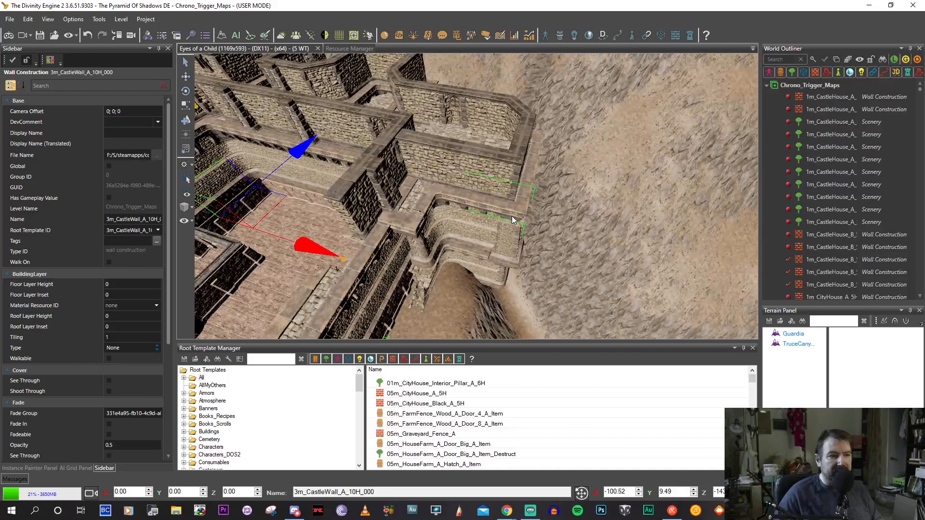
click(409, 211)
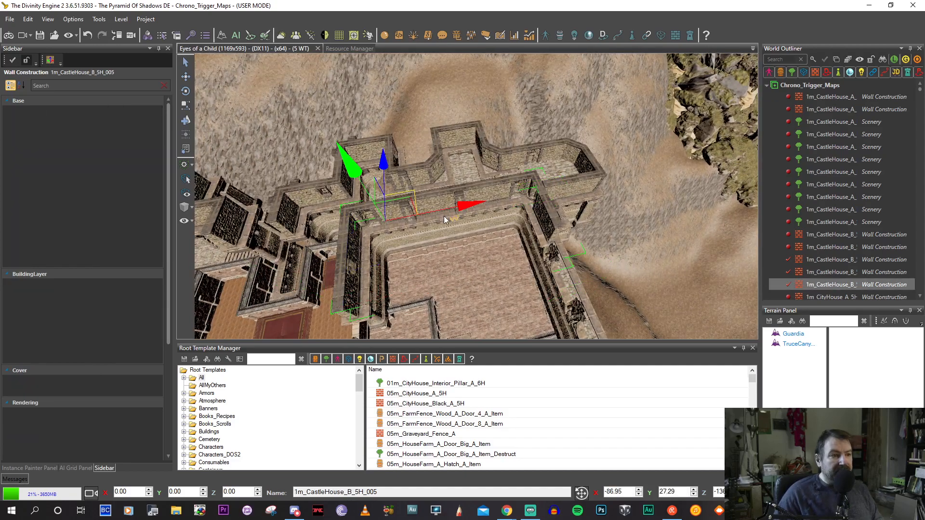
middle_drag(432, 229, 514, 190)
shift+drag(514, 190, 587, 189)
key(d)
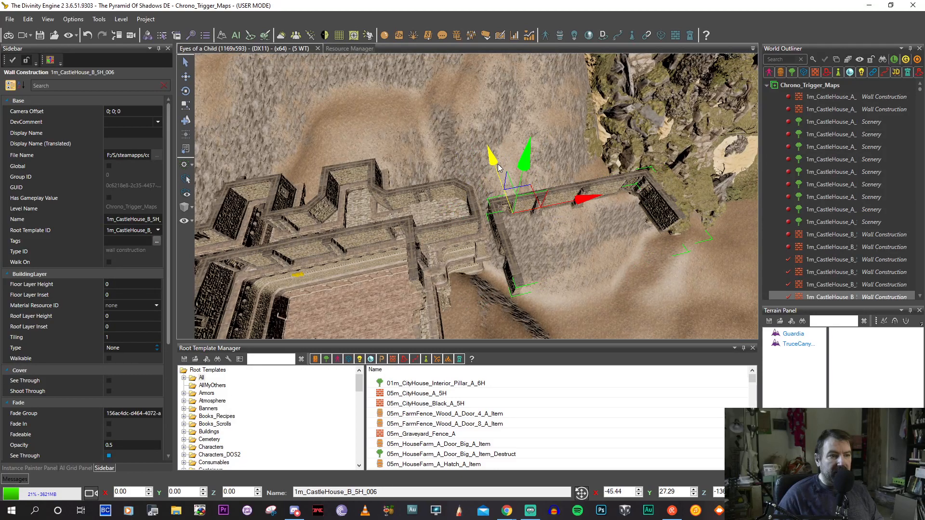
drag(499, 167, 483, 132)
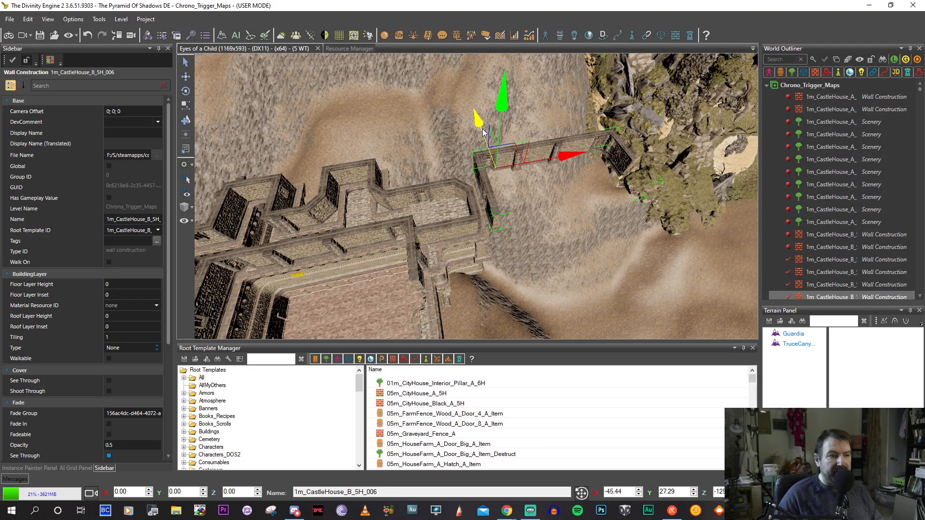
mouse_move(477, 137)
right_down()
mouse_move(453, 153)
mouse_move(481, 153)
right_up()
key(w)
key(w)
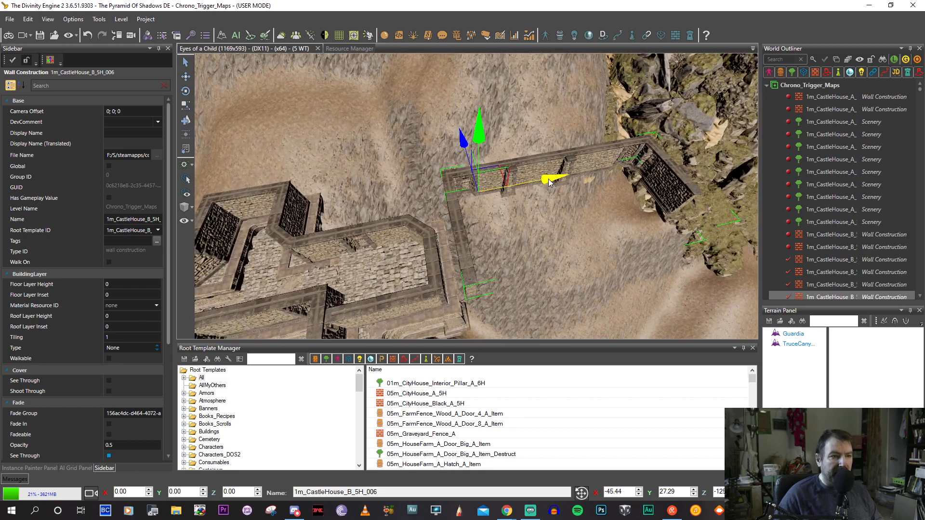
mouse_move(549, 182)
mouse_down()
mouse_move(528, 187)
mouse_move(540, 185)
mouse_up()
middle_drag(436, 252, 456, 235)
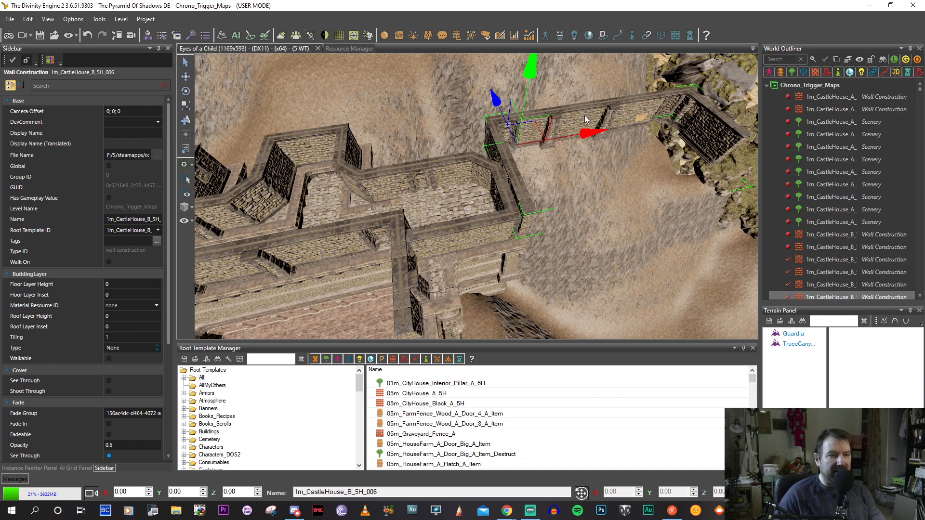
key(Delete)
Try to run a branch off the end tile of the 1m_CastleHouse_B_5H_004 wall towards the lower castle wall, and delete the branch tiles.
click(412, 241)
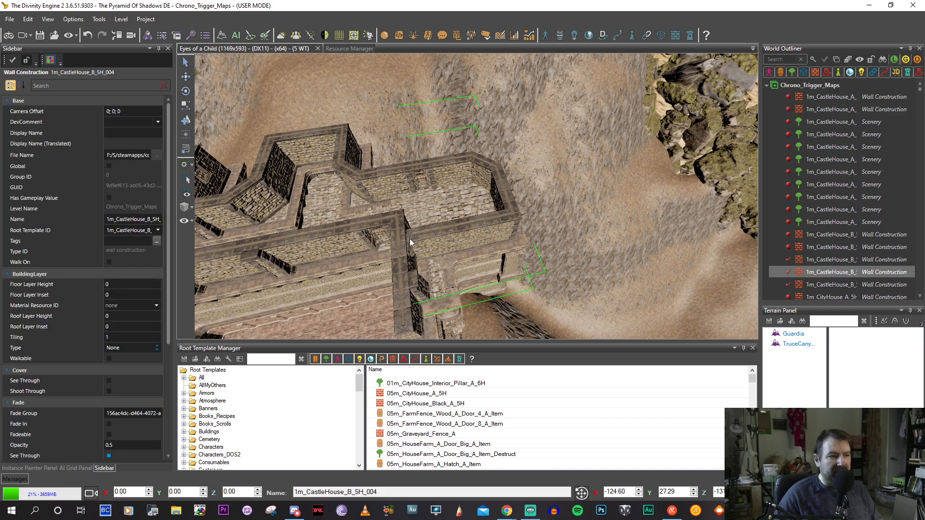
click(418, 247)
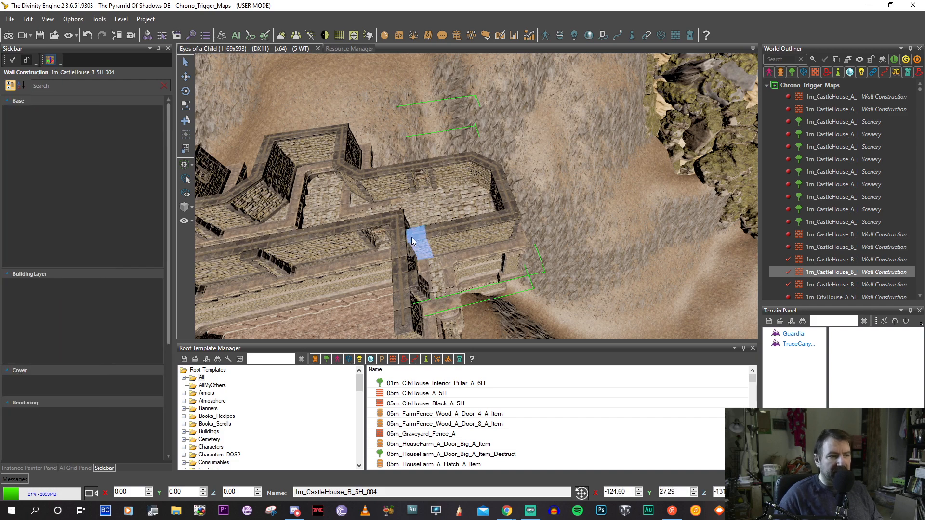
click(423, 298)
key(a)
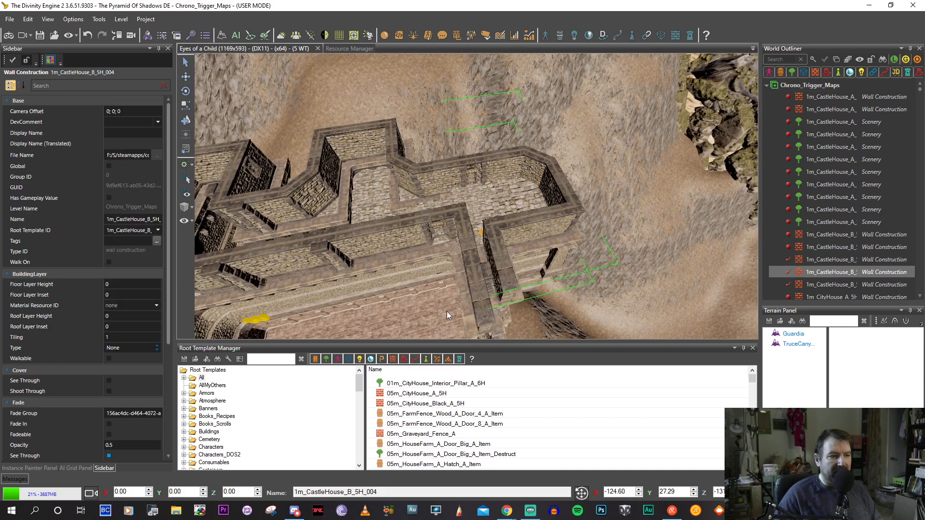
click(482, 238)
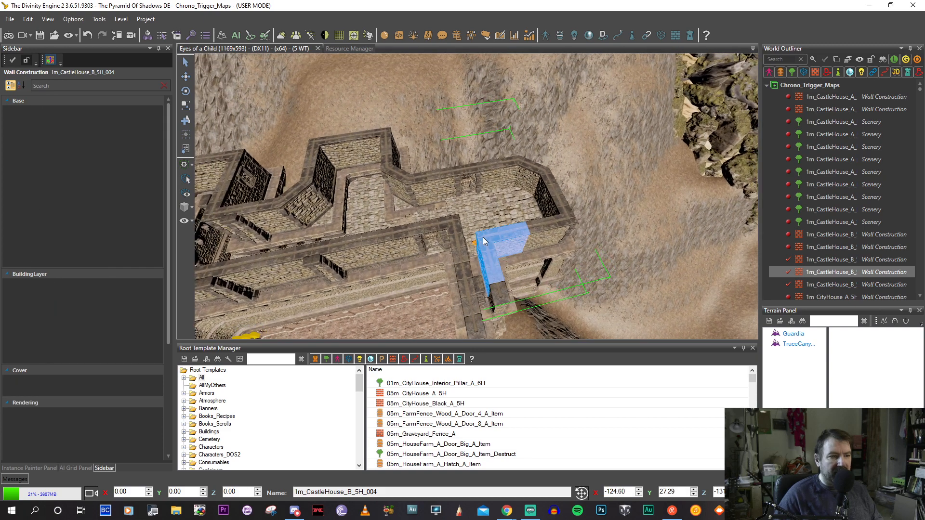
click(456, 247)
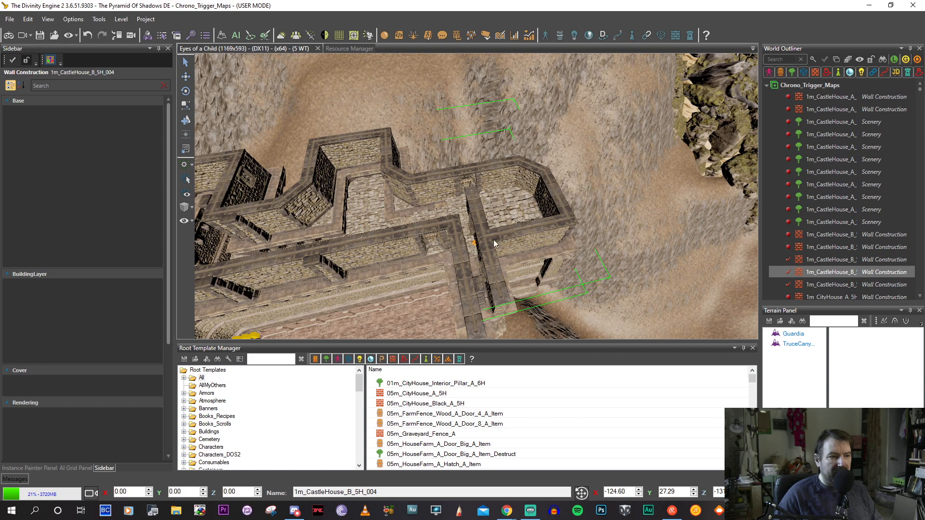
drag(472, 189, 478, 237)
middle_drag(478, 239, 451, 218)
click(475, 260)
click(460, 232)
click(446, 259)
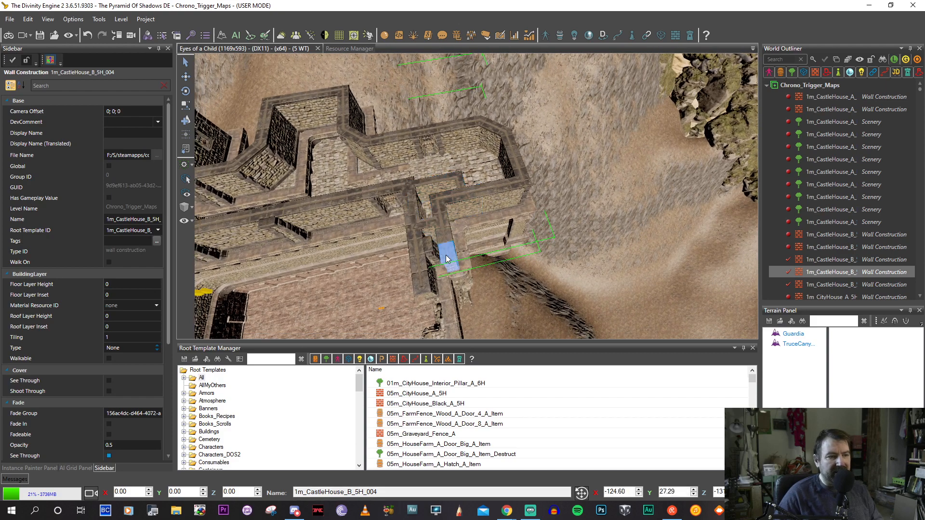
key(Delete)
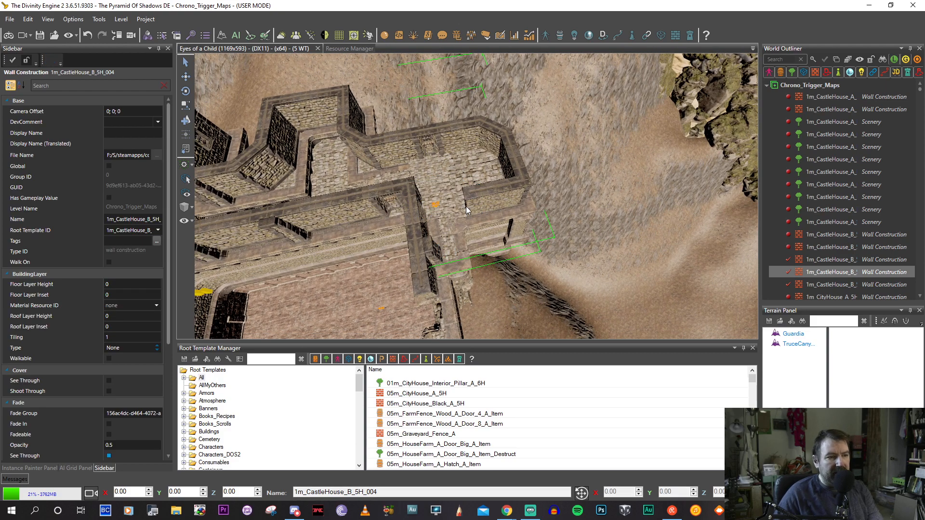
Extend the shortened 1m_CastleHouse_B_5H_004 wall with a wide straight tile to close the gap beside the neighbouring wall.
click(467, 200)
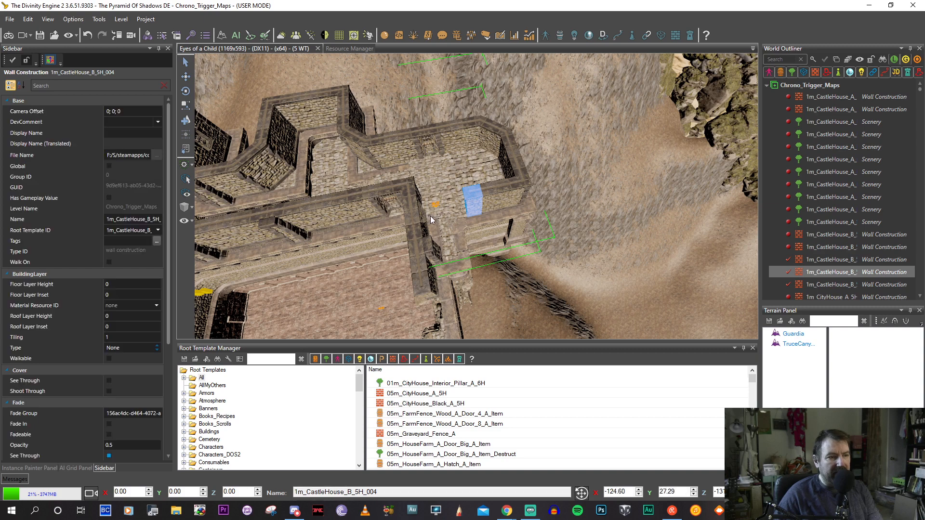
click(454, 204)
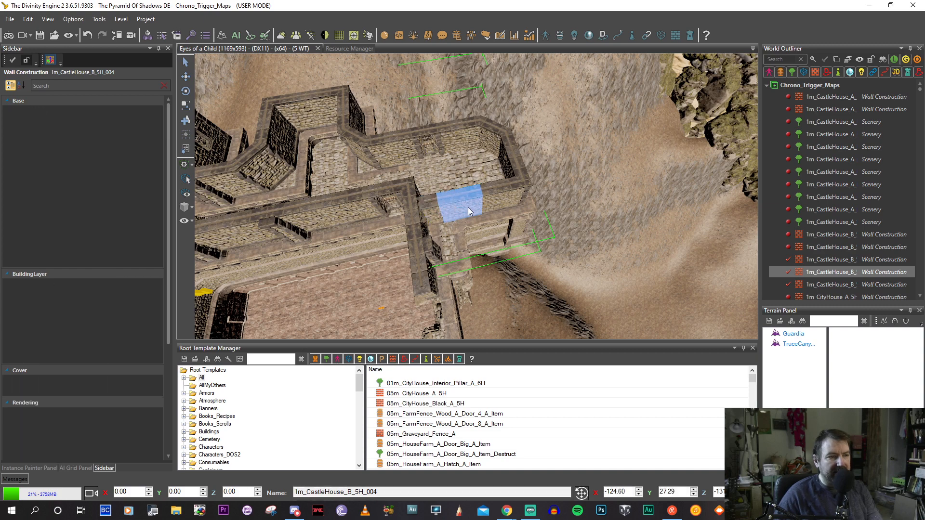
middle_drag(467, 208, 468, 198)
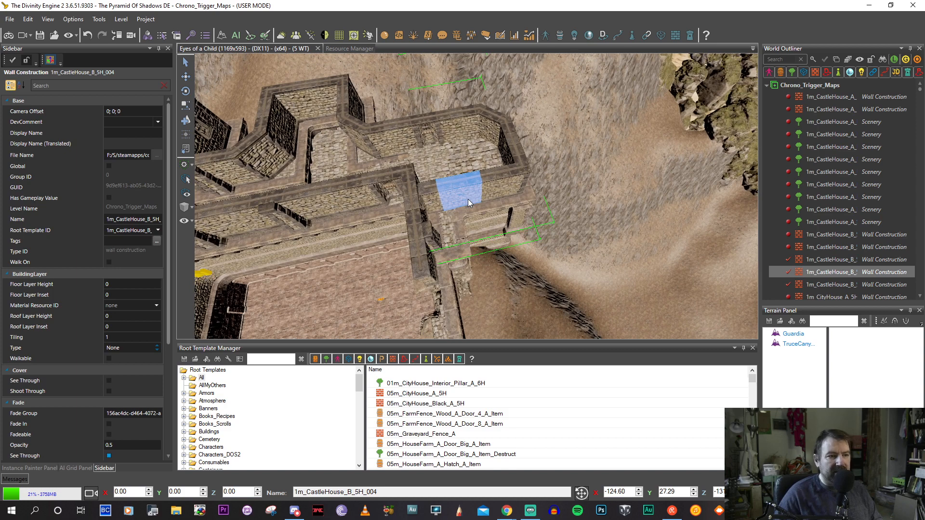
right_click(469, 203)
click(455, 194)
right_drag(456, 269, 455, 233)
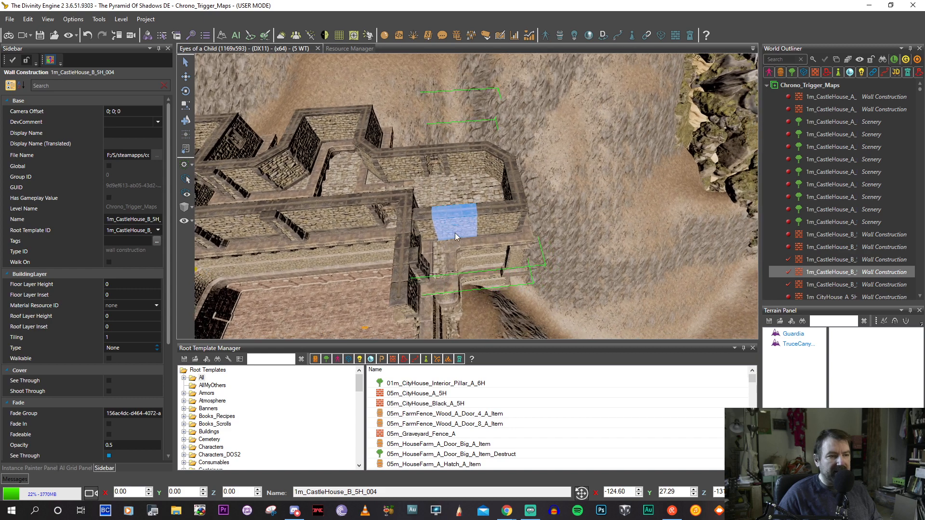
middle_drag(455, 233, 446, 232)
Duplicate the 1m_CastleHouse_B_5H_005 wall along its length and rotate the copy half a turn.
click(374, 260)
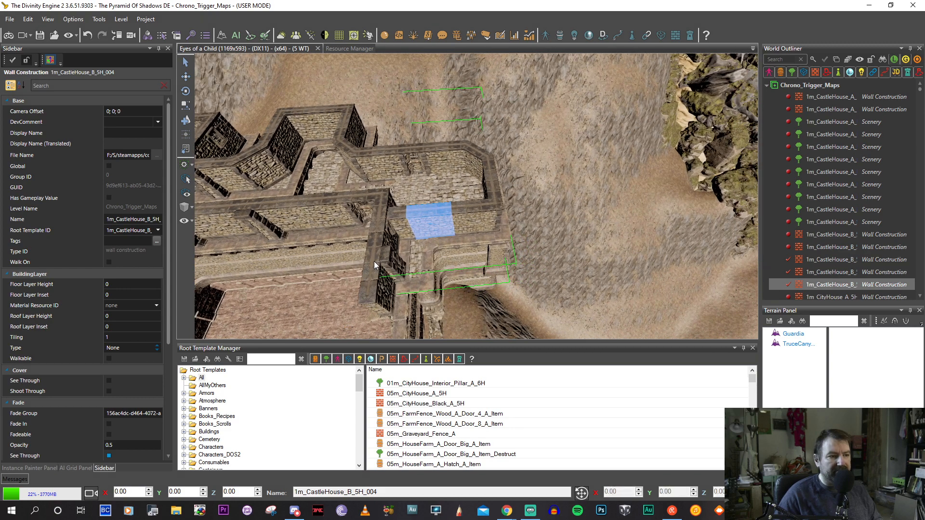
key(w)
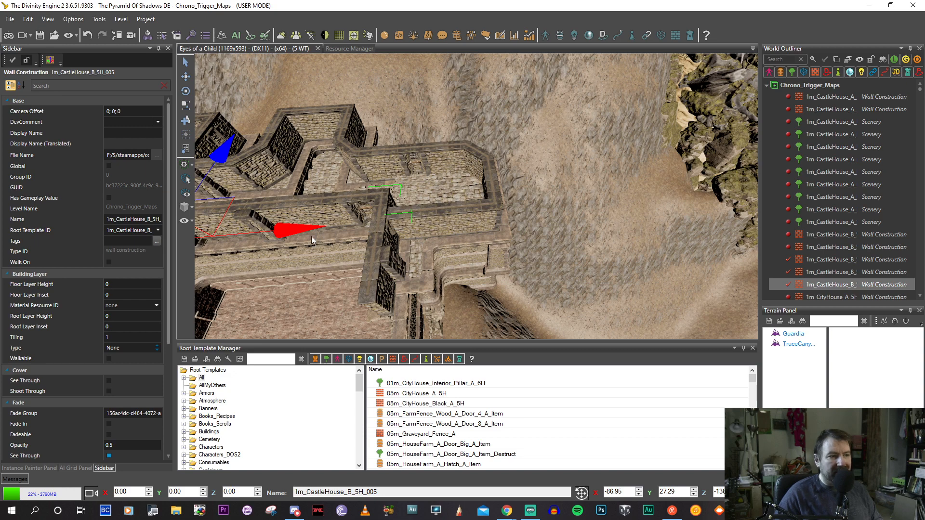
shift+drag(292, 230, 578, 247)
key(e)
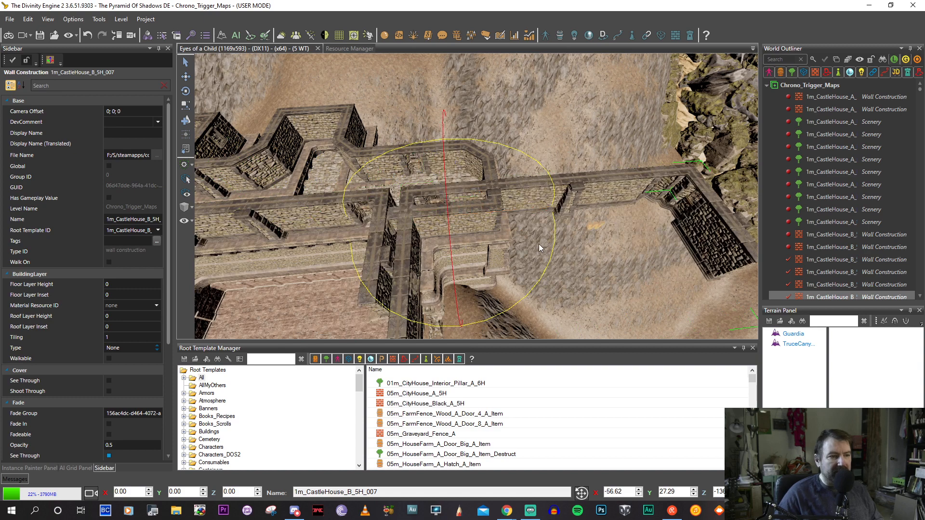
drag(547, 276, 557, 336)
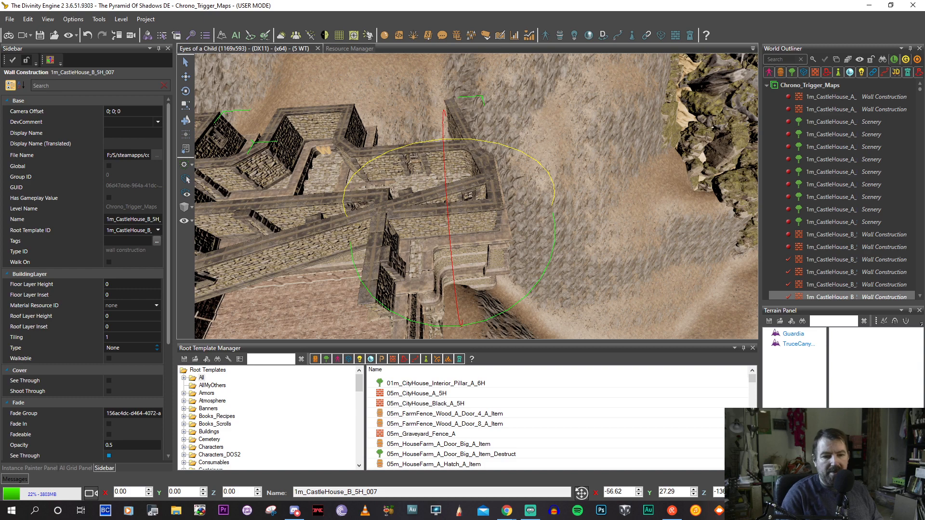
drag(558, 336, 573, 335)
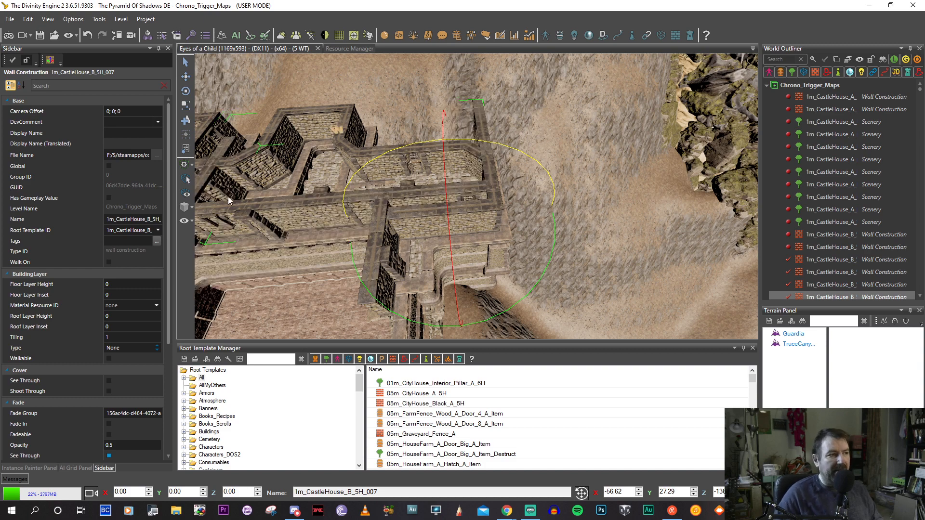
Move the rotated wall copy out past the end of the castle over the slope, to an X position of -37.72.
click(185, 78)
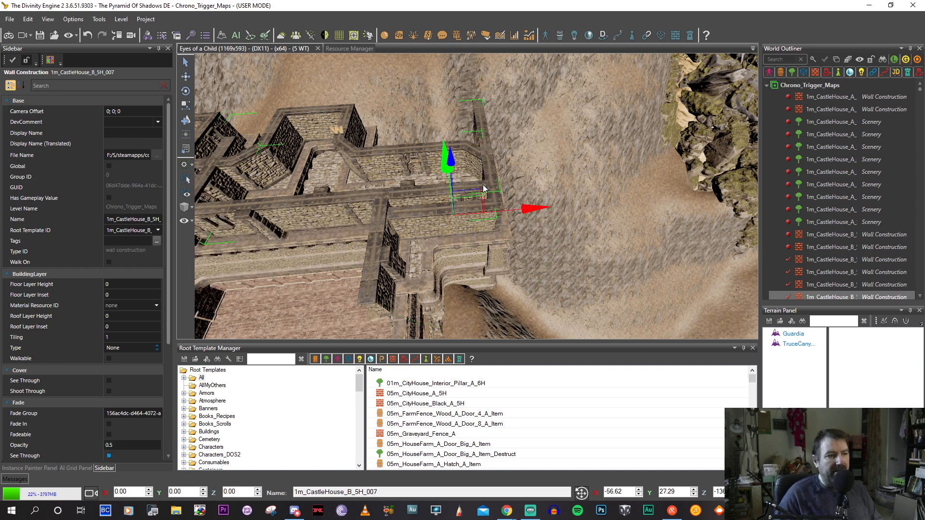
drag(471, 193, 678, 272)
middle_drag(516, 252, 514, 268)
Create a door in the wide end tile of the 1m_CastleHouse_B_5H_004 wall and check the archway.
click(407, 263)
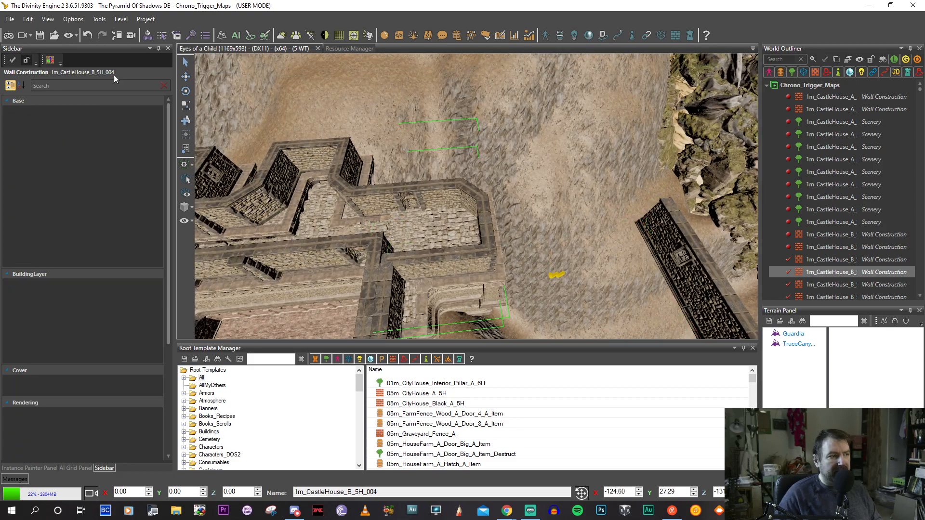
click(50, 60)
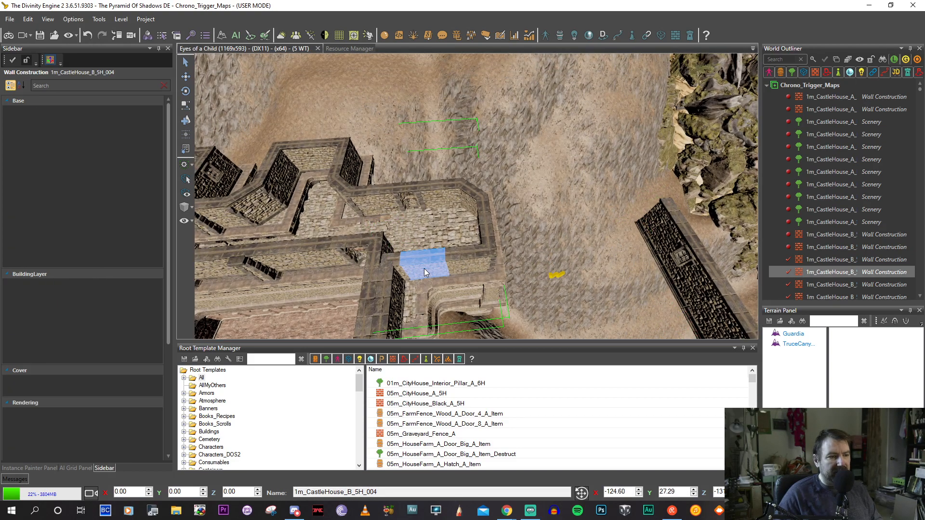
right_click(433, 287)
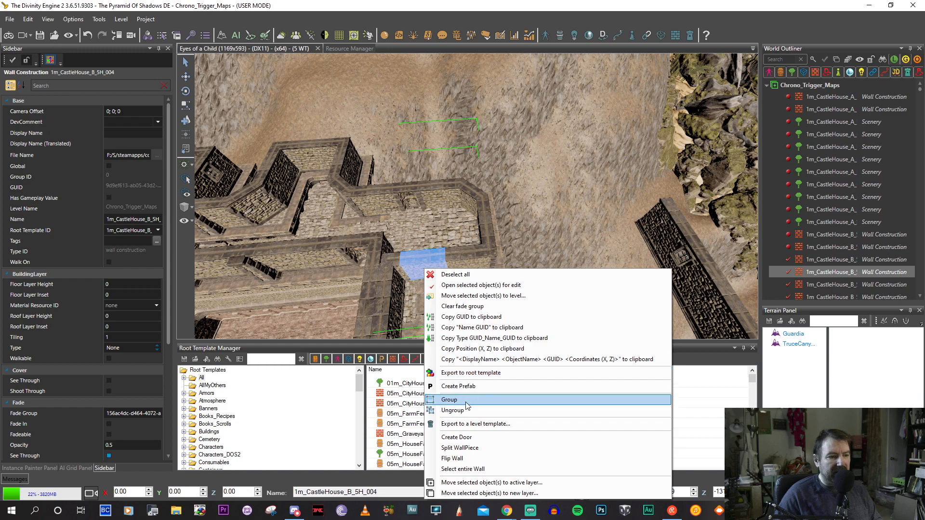
click(477, 436)
middle_drag(444, 261, 455, 234)
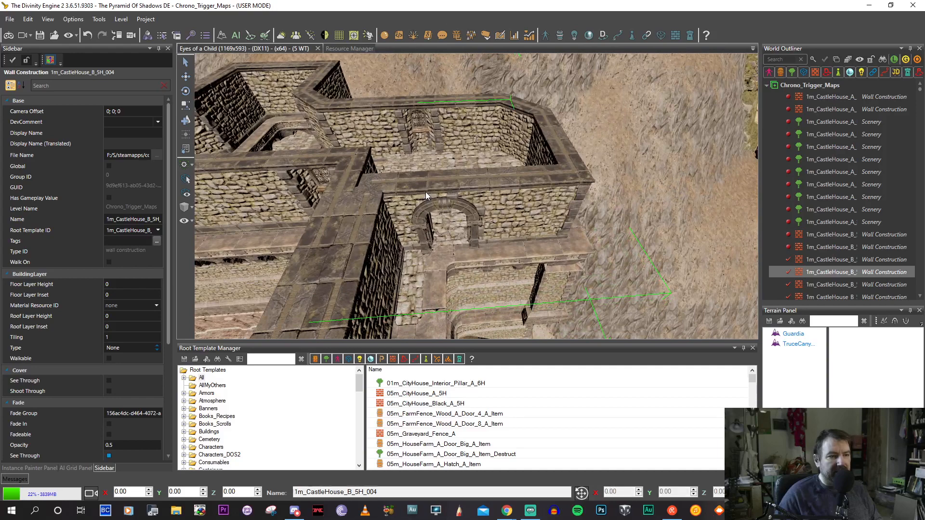
click(430, 204)
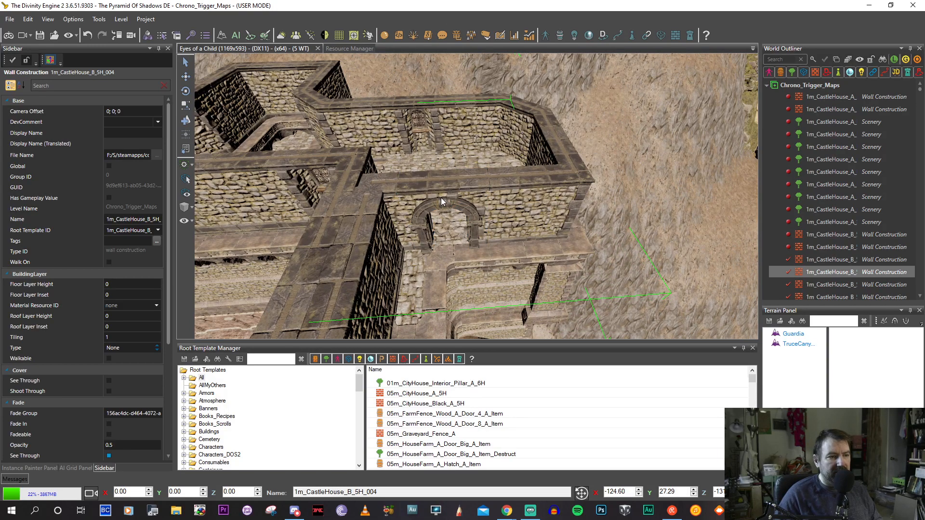
middle_drag(441, 197, 444, 215)
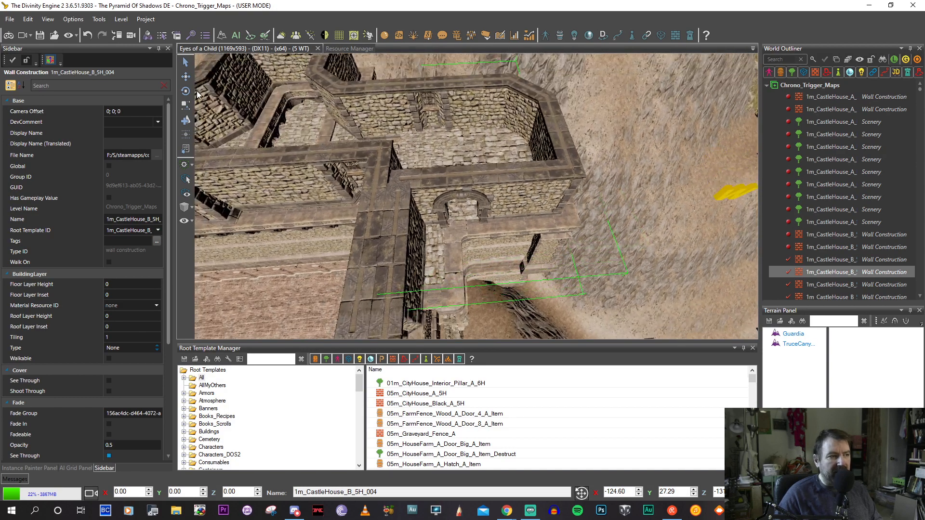
Nudge the 1m_CastleHouse_B_5H_007 wall to an X position of -37.70, lining its side wall up with the adjoining upper castle wall.
click(391, 216)
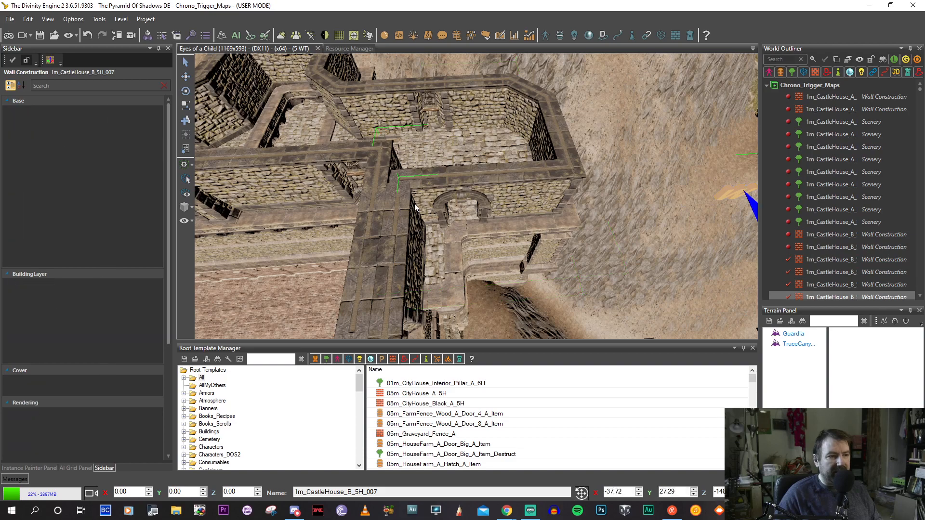
middle_drag(392, 216, 406, 223)
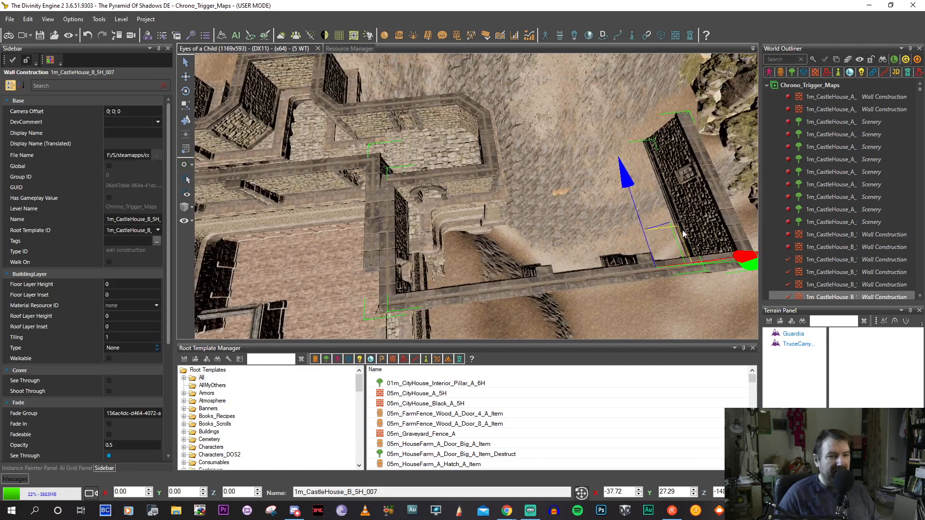
mouse_move(682, 233)
mouse_down()
mouse_move(686, 241)
mouse_move(685, 233)
mouse_up()
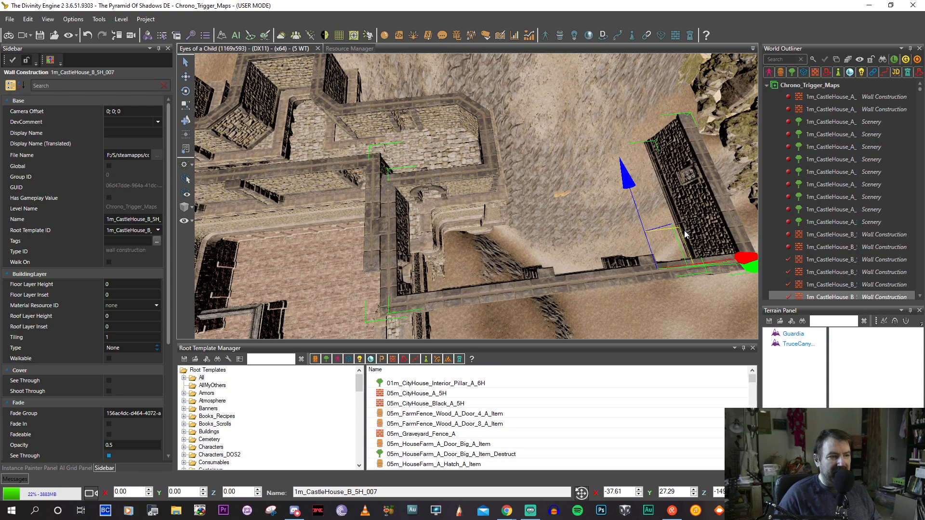
scroll(684, 230, up, 4)
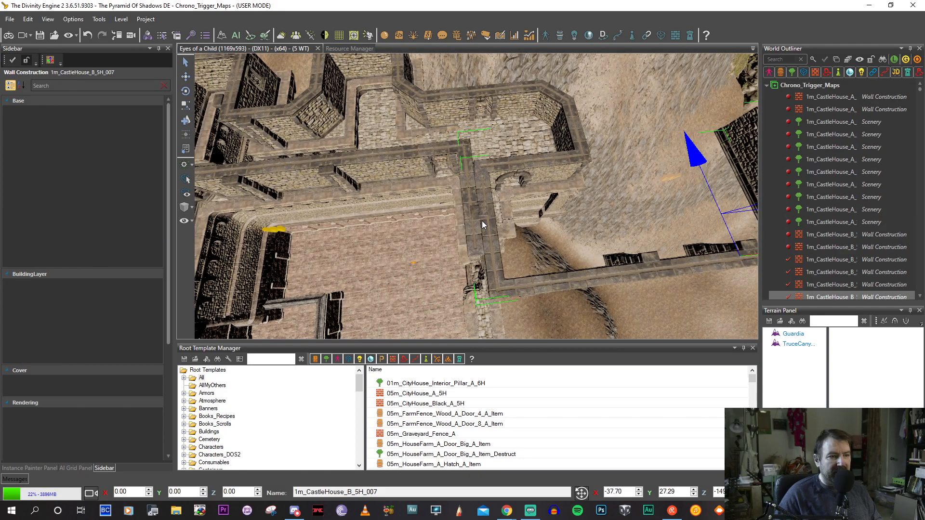
right_drag(482, 221, 378, 222)
click(382, 221)
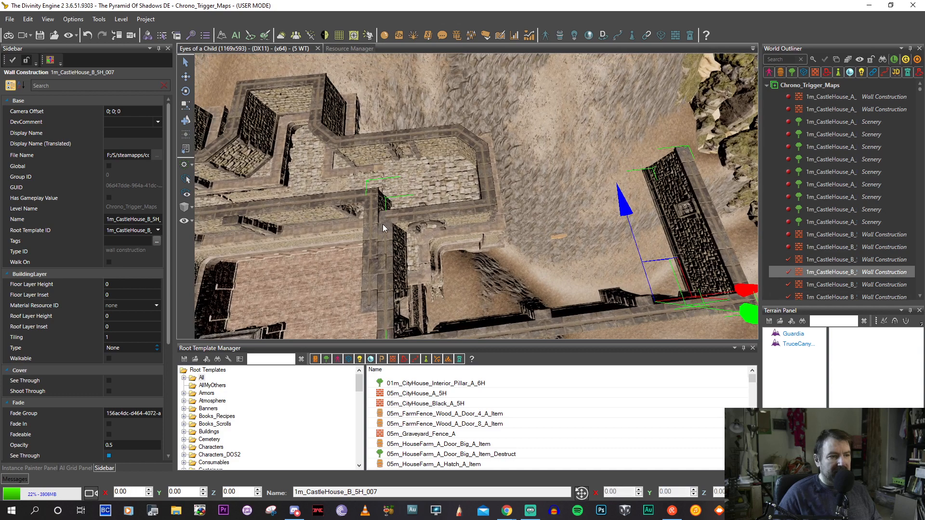
Move the 1m_CastleHouse_B_5H_007 wall to an X position of -36.34.
click(385, 231)
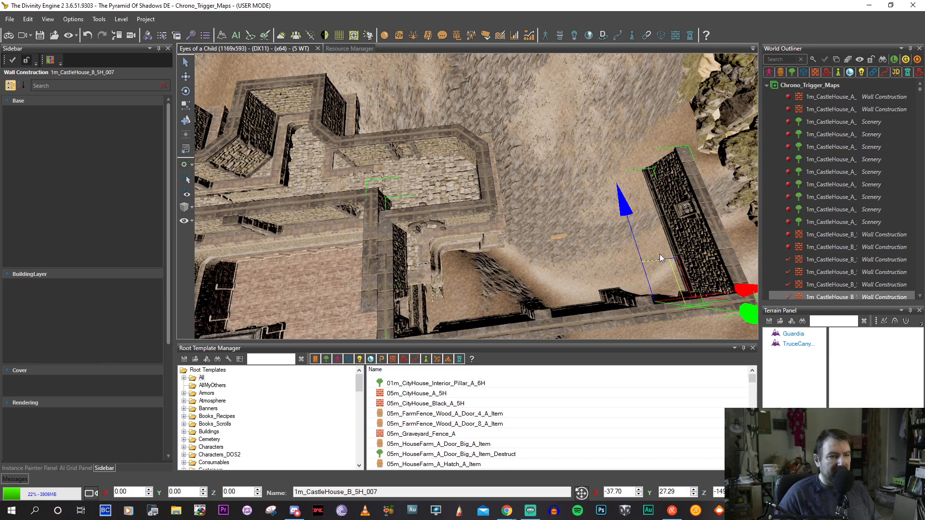
scroll(633, 222, up, 1)
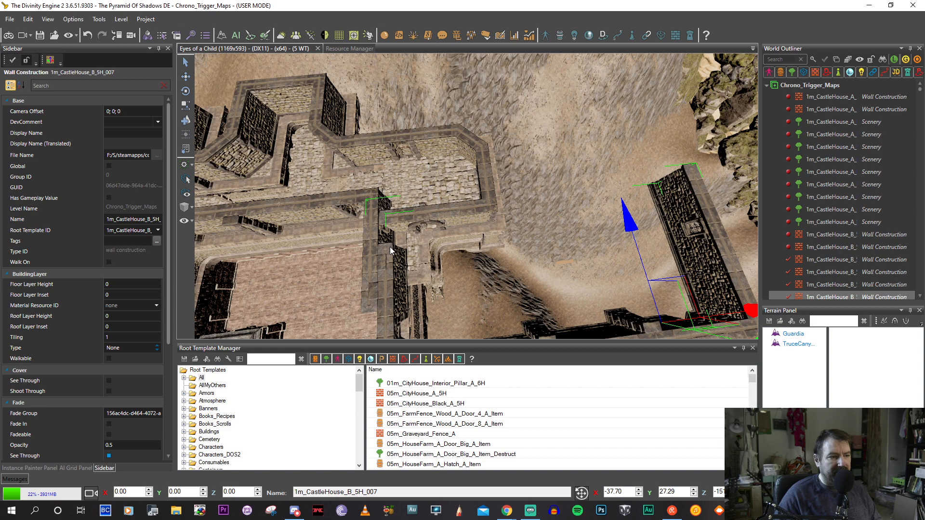
drag(692, 285, 700, 270)
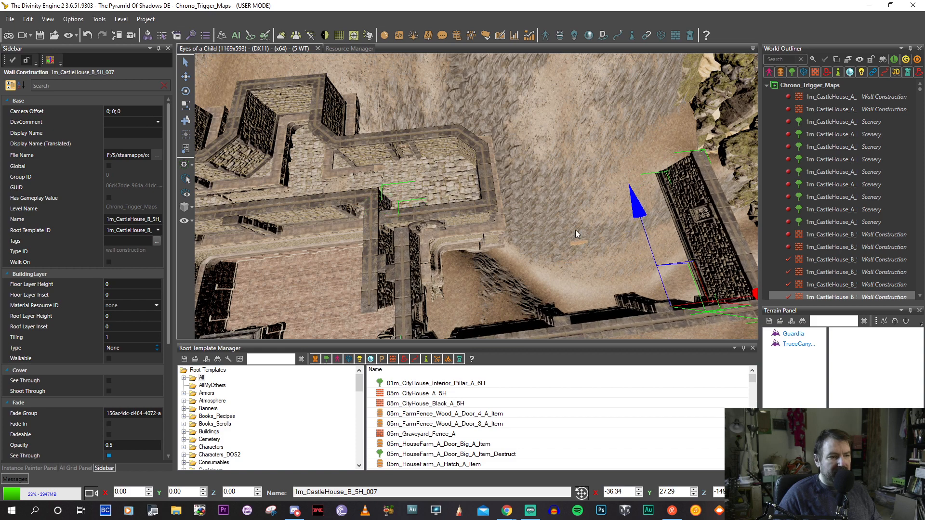
click(412, 202)
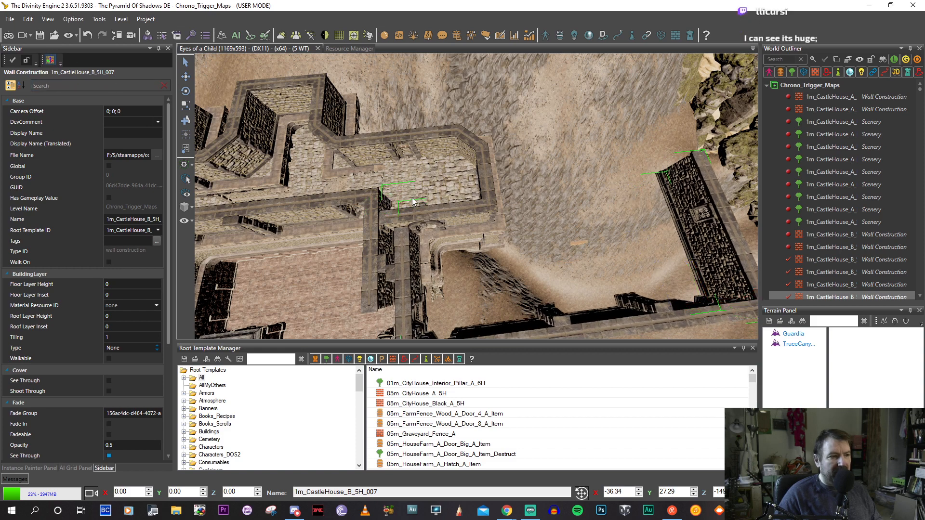
click(401, 233)
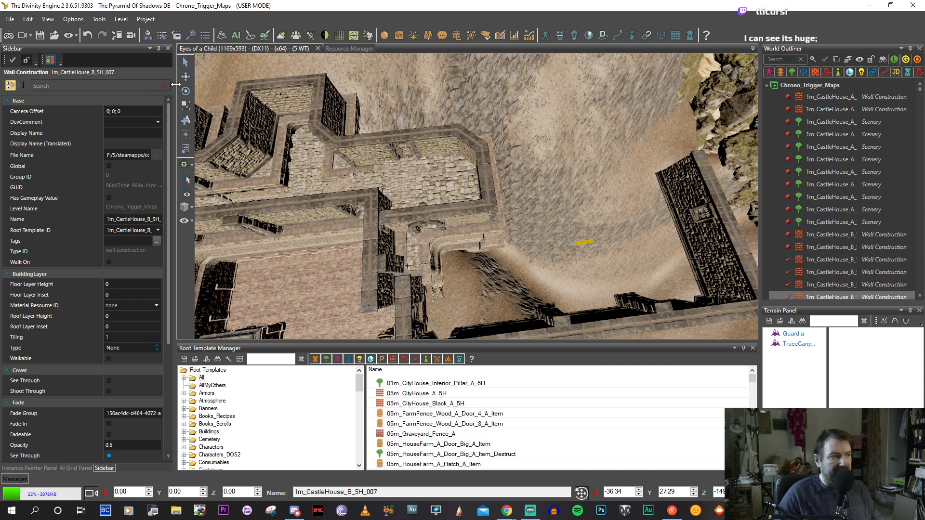
Shift the 1m_CastleHouse_B_5H_007 wall along Z toward the castle rooms, move it to X -37.61, and check its joint with the neighbouring castle wall.
key(w)
drag(632, 208, 625, 174)
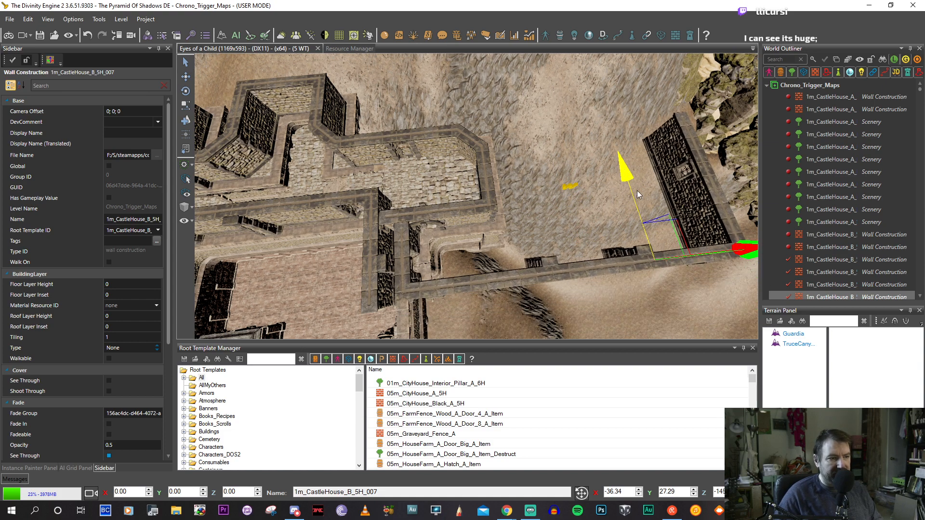
key(Right)
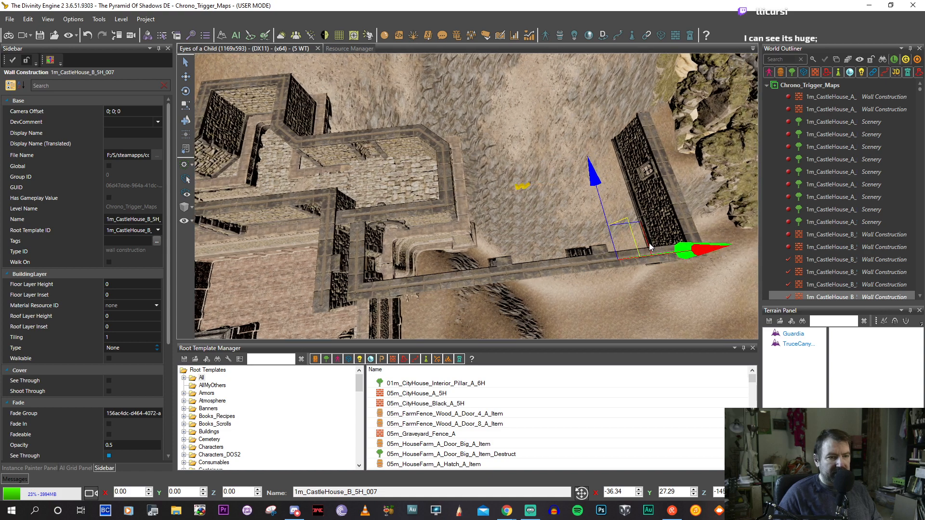
middle_drag(712, 254, 698, 263)
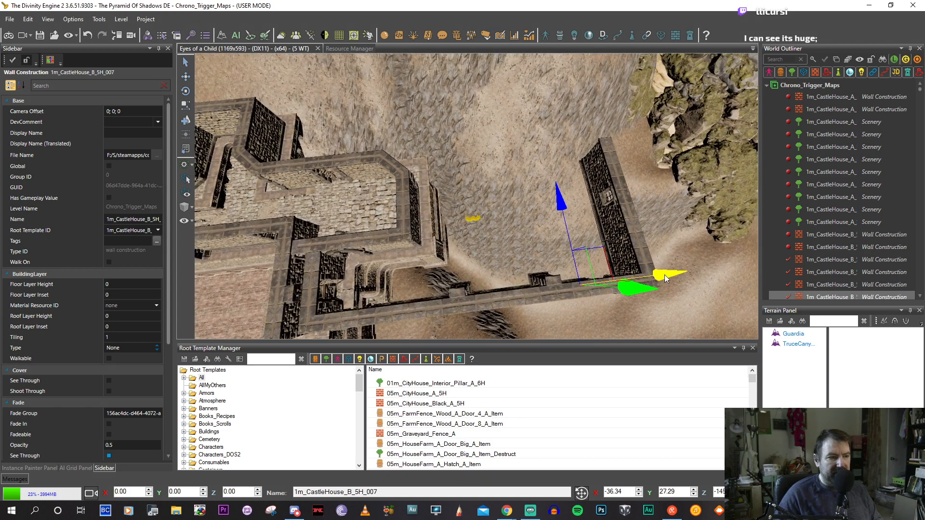
drag(664, 275, 652, 276)
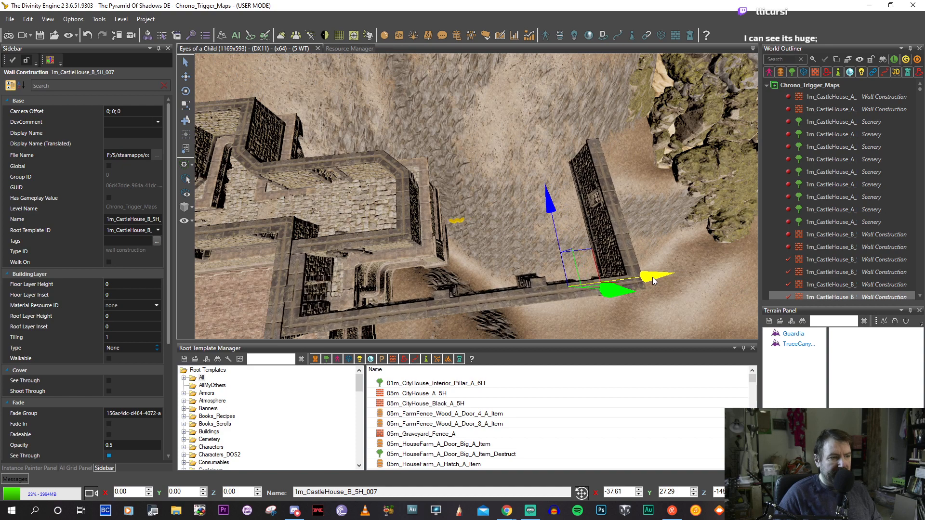
middle_drag(652, 276, 694, 270)
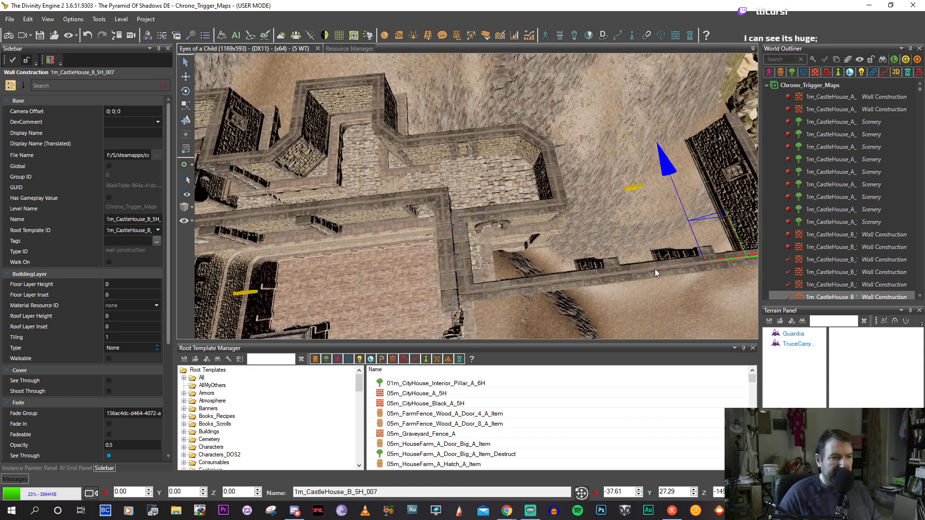
click(444, 262)
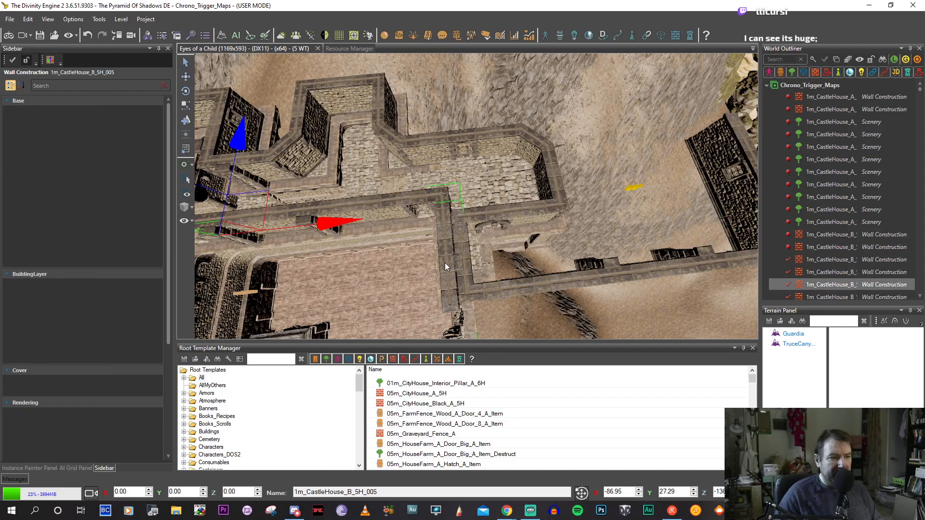
middle_drag(444, 262, 432, 270)
click(497, 284)
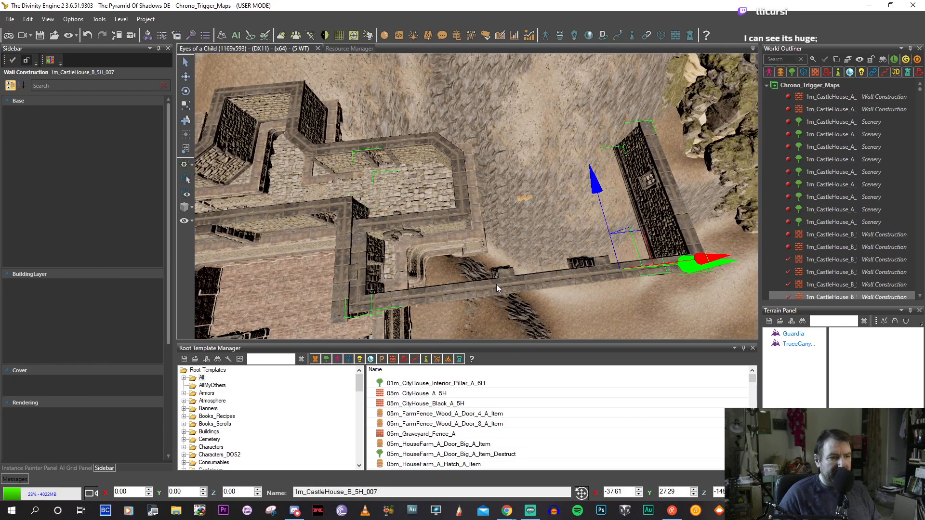
middle_drag(496, 284, 533, 216)
middle_drag(521, 273, 523, 277)
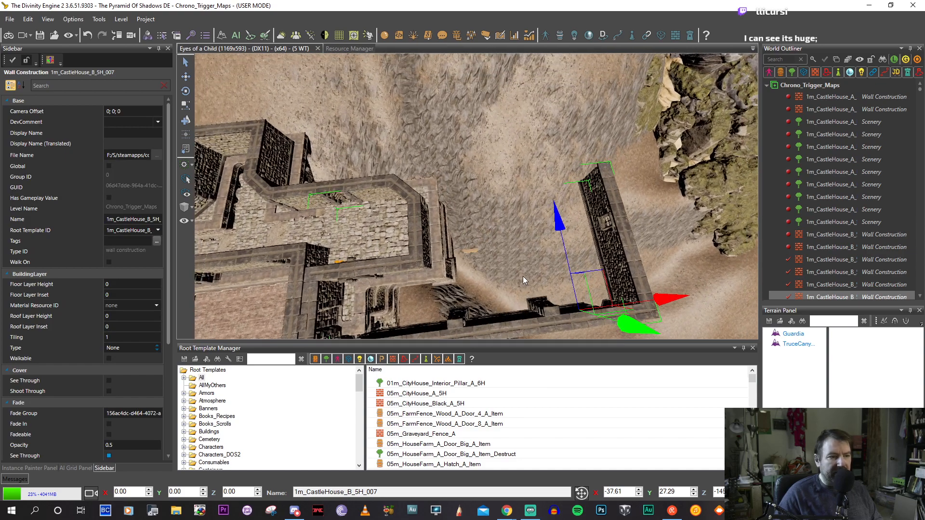
middle_drag(592, 212, 591, 213)
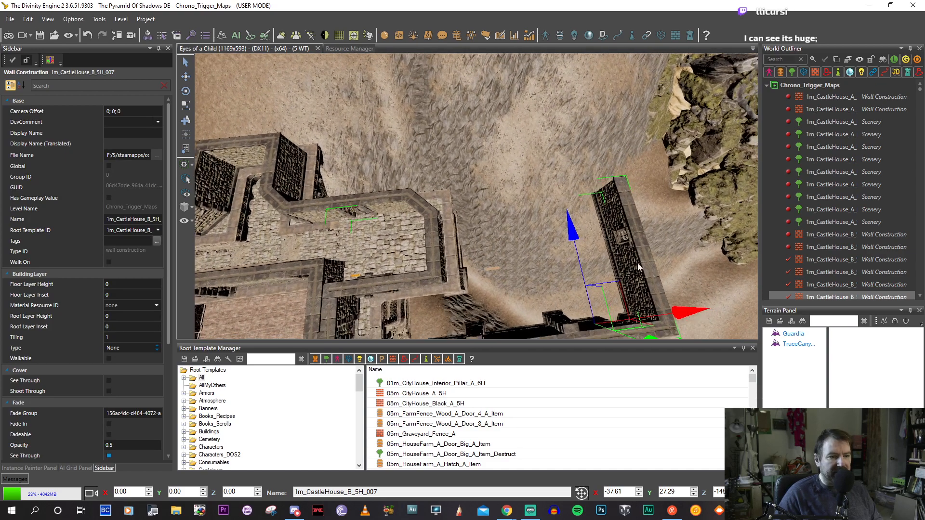
Pull the corner tile of the 1m_CastleHouse_B_5H_004 wall straight out beyond the castle room toward the far side wall.
click(439, 278)
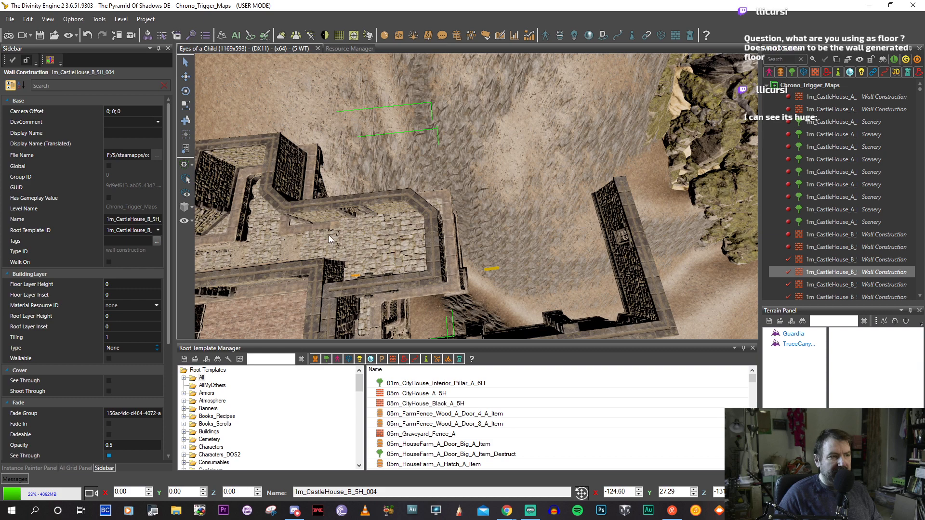
click(440, 276)
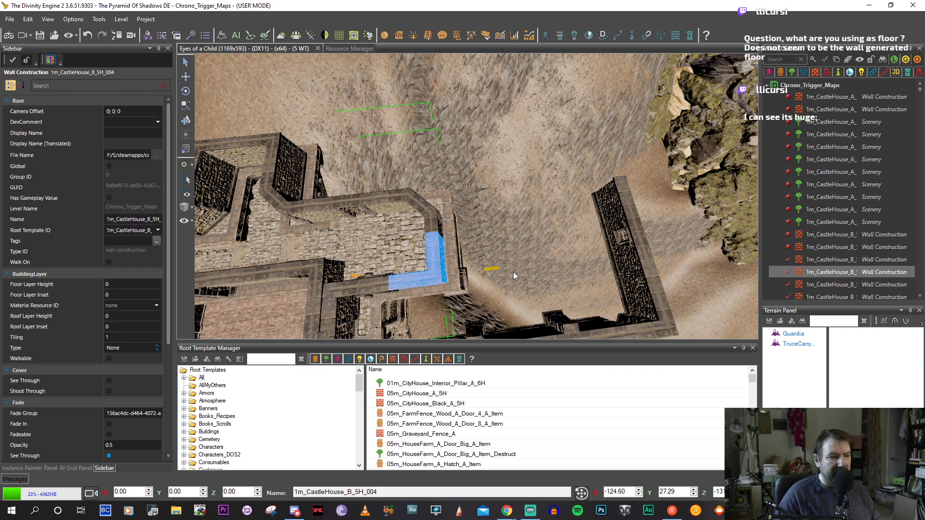
drag(513, 272, 525, 271)
middle_drag(524, 267, 488, 258)
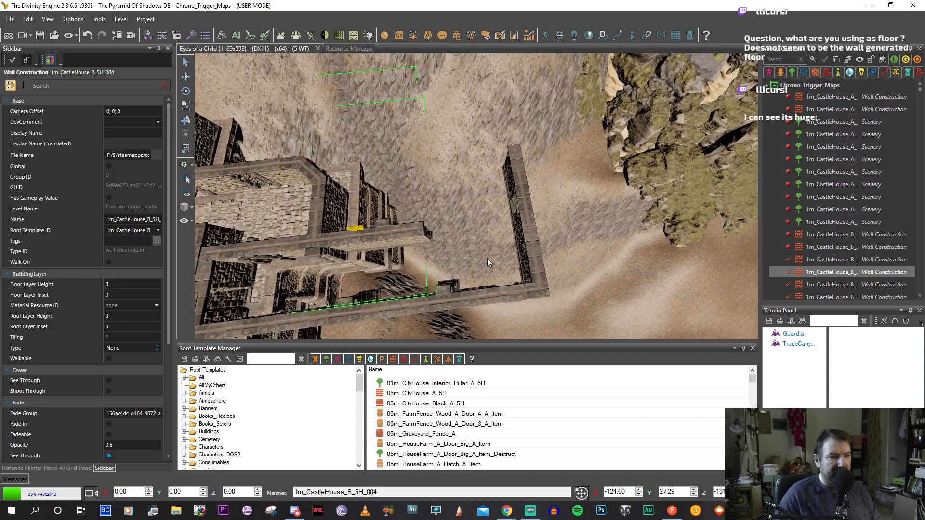
Extend the end of the 1m_CastleHouse_B_5H_004 wall across the open ground and through the far side wall, then select a middle tile.
click(421, 230)
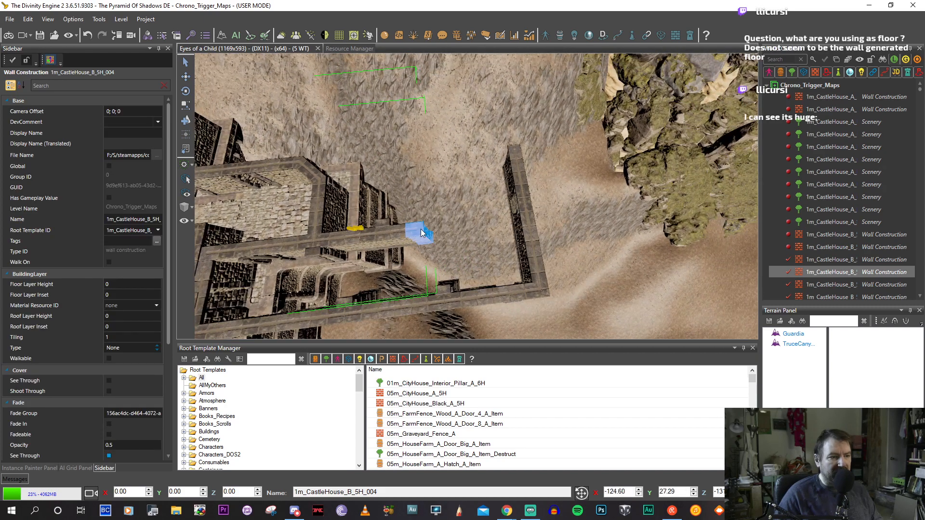
click(520, 226)
drag(525, 225, 522, 225)
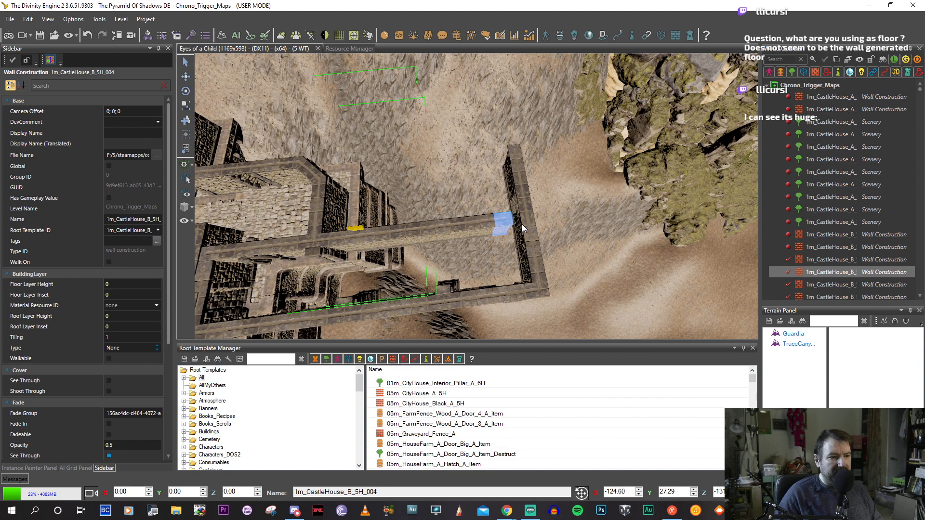
middle_drag(518, 225, 532, 225)
drag(532, 224, 577, 221)
middle_drag(577, 221, 480, 153)
click(516, 186)
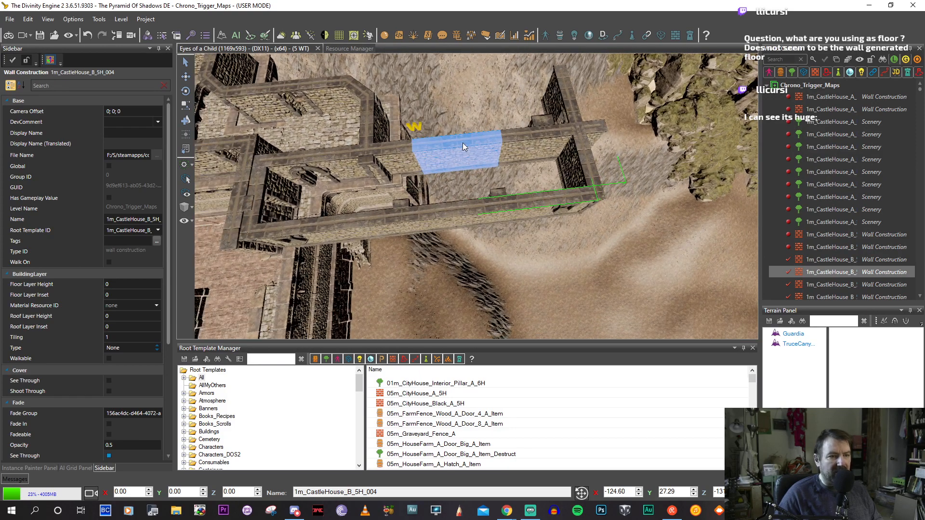
middle_drag(501, 154, 499, 162)
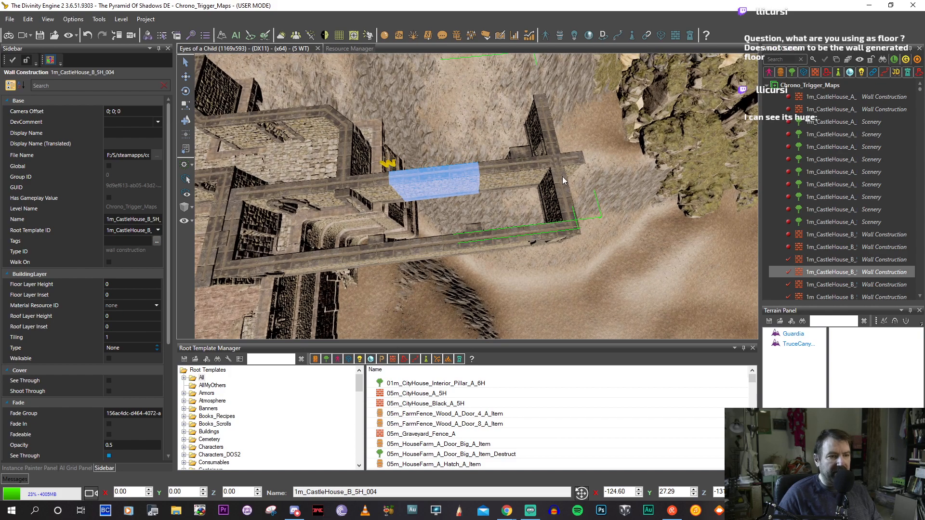
Select the stone floor platform in the castle's angled room and inspect its full object name.
middle_drag(449, 209, 475, 215)
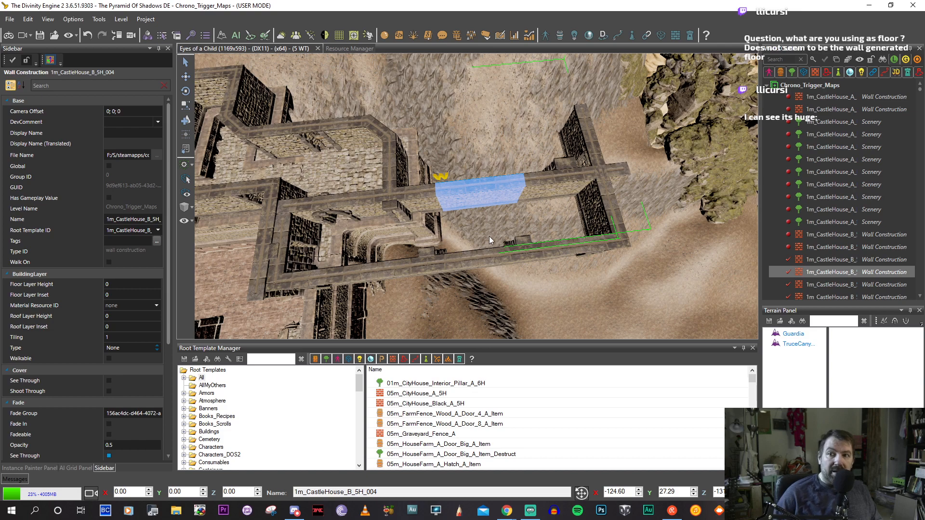
middle_drag(487, 236, 500, 218)
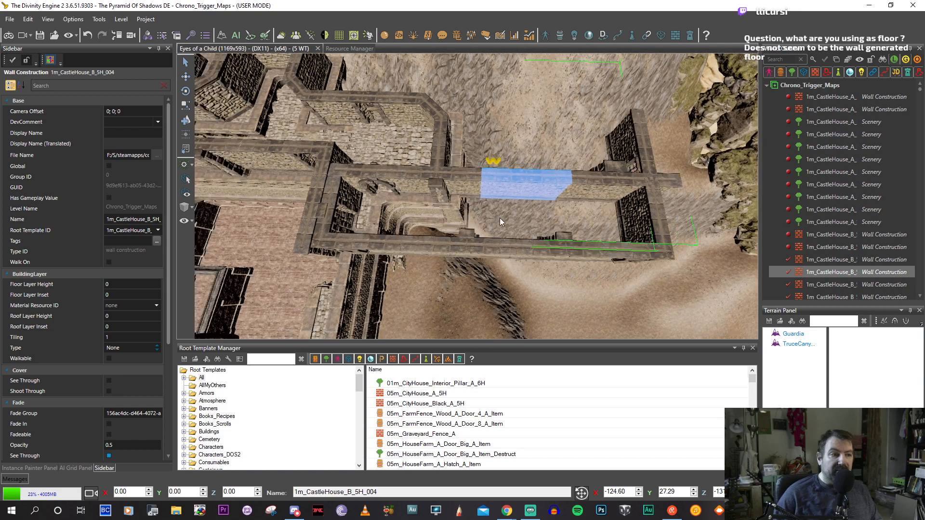
right_drag(500, 218, 479, 242)
scroll(508, 251, up, 2)
scroll(476, 246, up, 2)
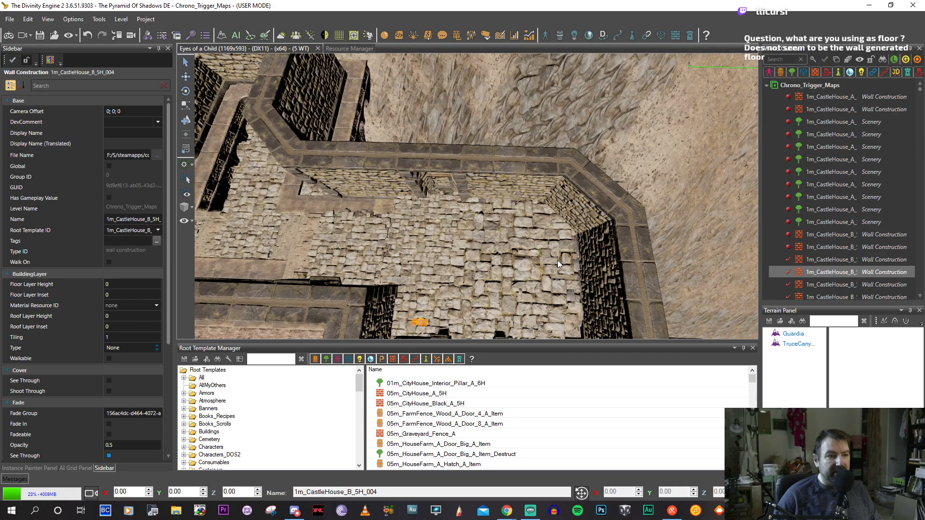
click(528, 257)
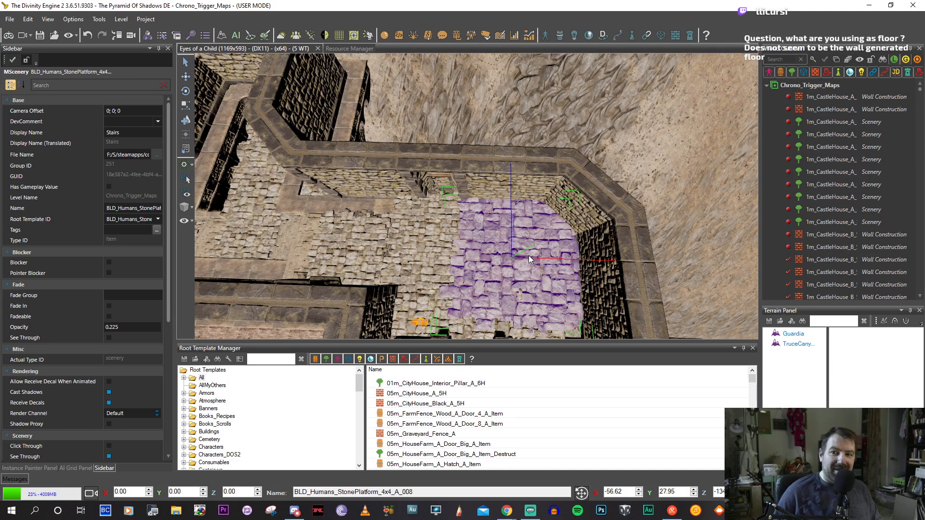
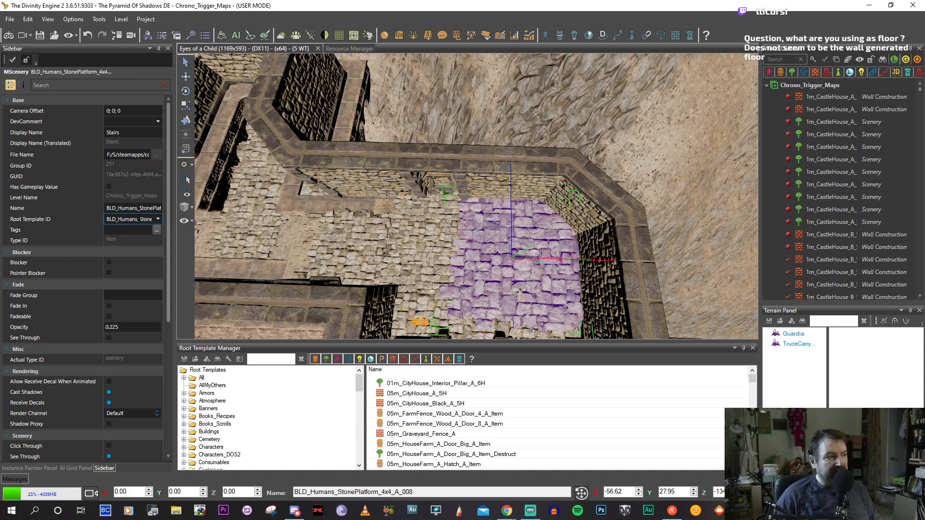
drag(162, 207, 169, 207)
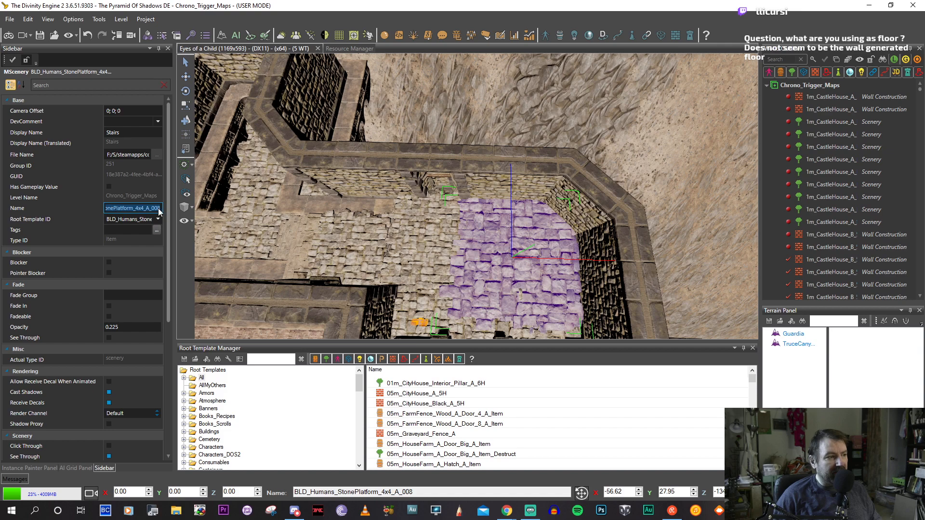
Select the wooden hall floor 2m_WorkerHouseBase_A_036 and examine its building-layer settings, including the list of material resources.
mouse_move(526, 235)
middle_down()
mouse_move(505, 220)
mouse_move(527, 230)
middle_up()
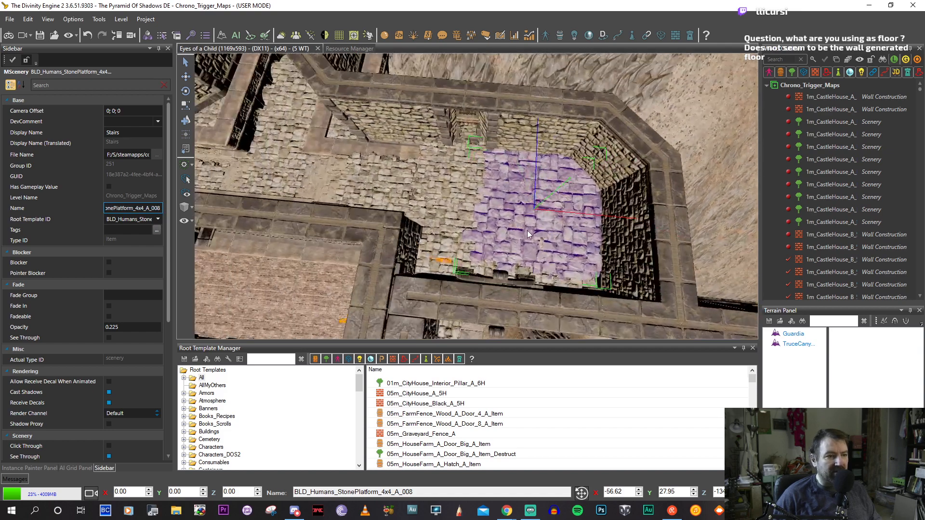
middle_drag(482, 191, 505, 203)
middle_drag(447, 204, 478, 214)
click(478, 214)
click(558, 182)
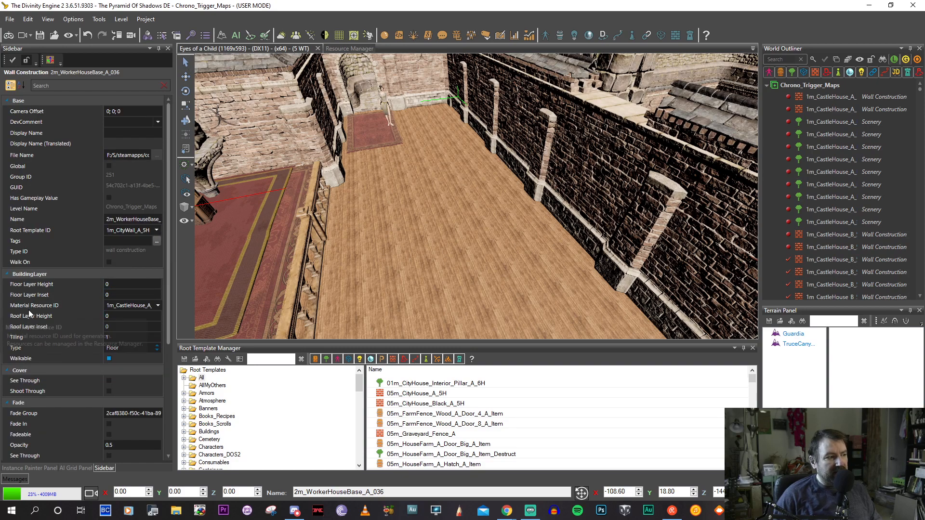
drag(167, 218, 165, 235)
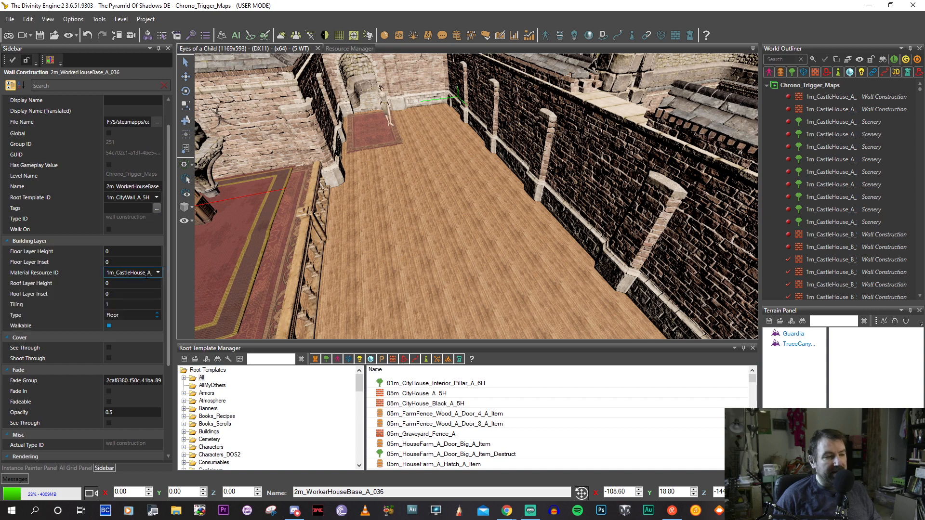
click(121, 283)
click(115, 304)
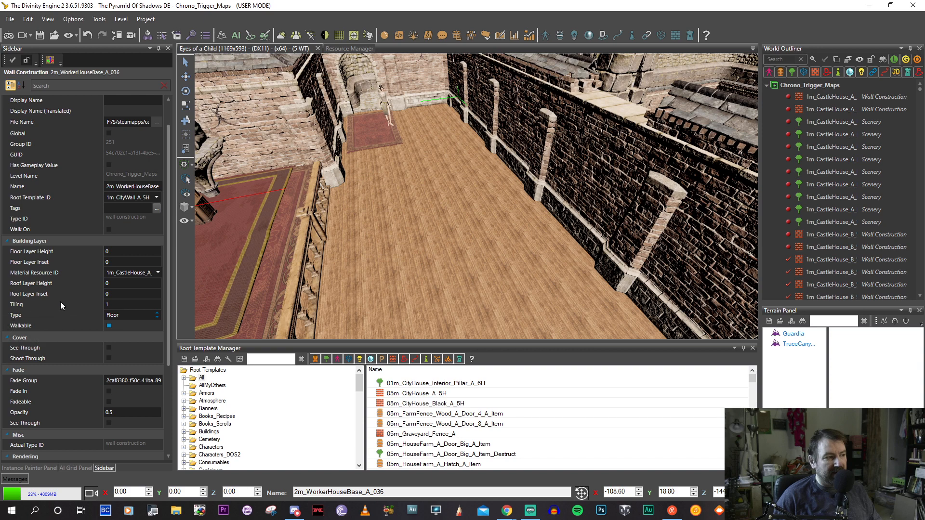
click(109, 327)
click(142, 294)
click(158, 273)
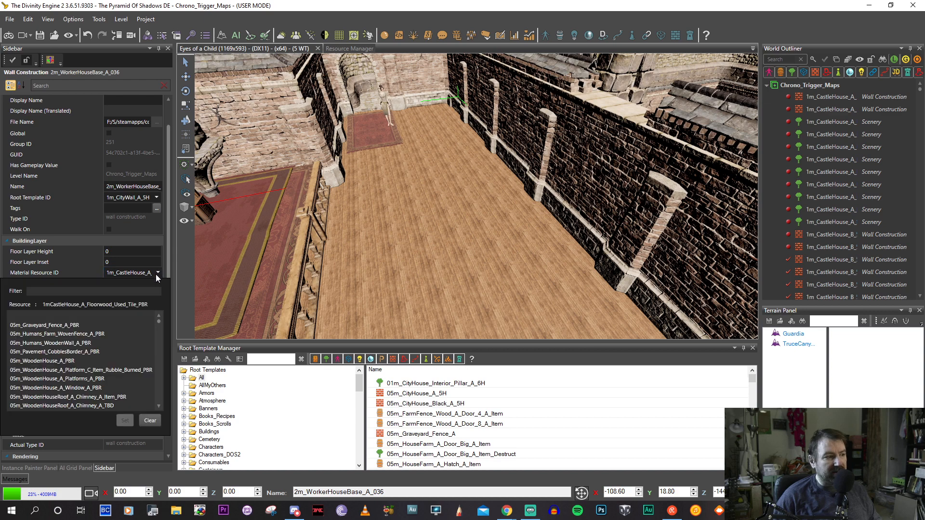
click(83, 273)
Set the tiling of the 2m_WorkerHouseBase_A_036 wooden floor to 0.8.
click(123, 305)
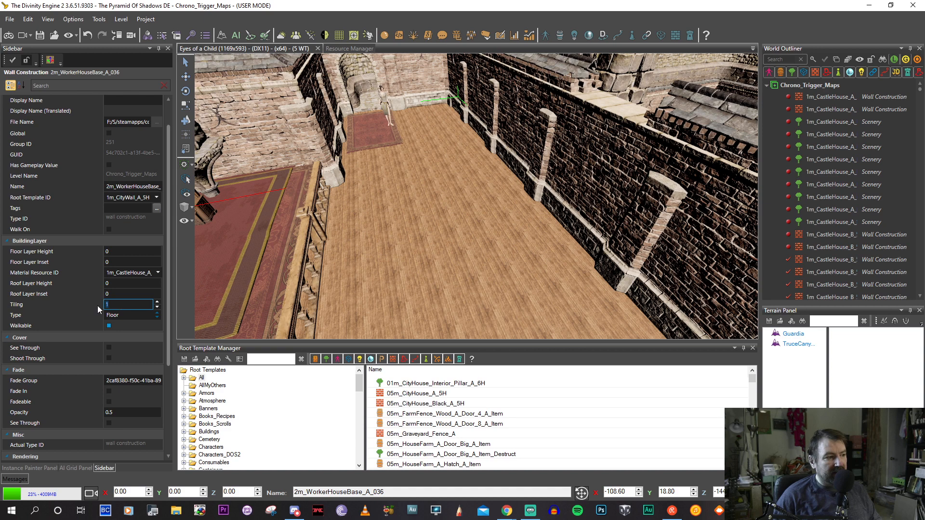
click(157, 308)
click(157, 309)
click(157, 307)
click(157, 302)
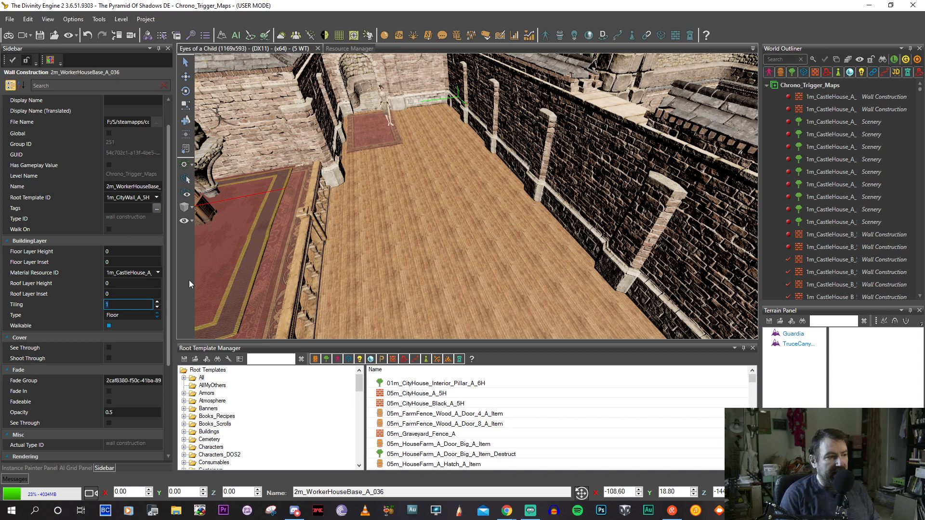
text(.8)
key(Return)
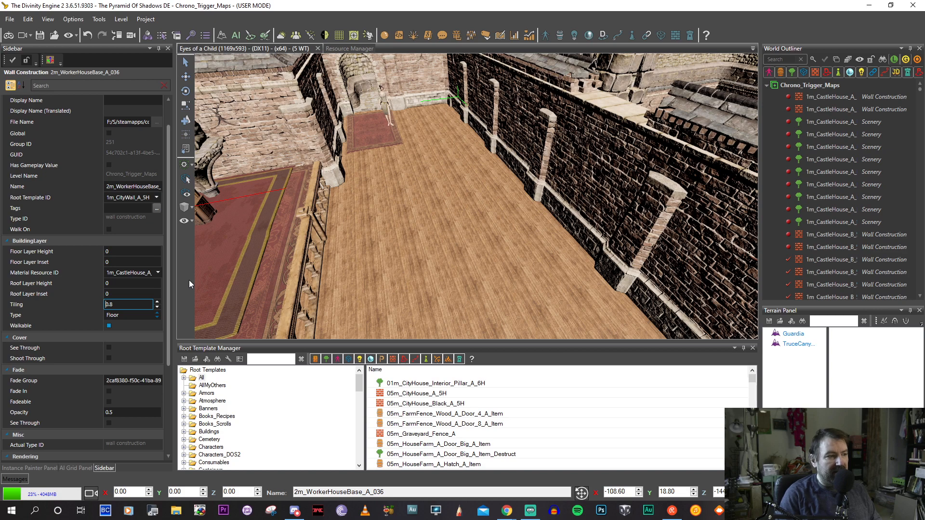
Try a tiling of 0.5 on the wooden hall floor, and reduce it to 0.2 for larger planks.
scroll(436, 192, up, 8)
scroll(441, 178, down, 5)
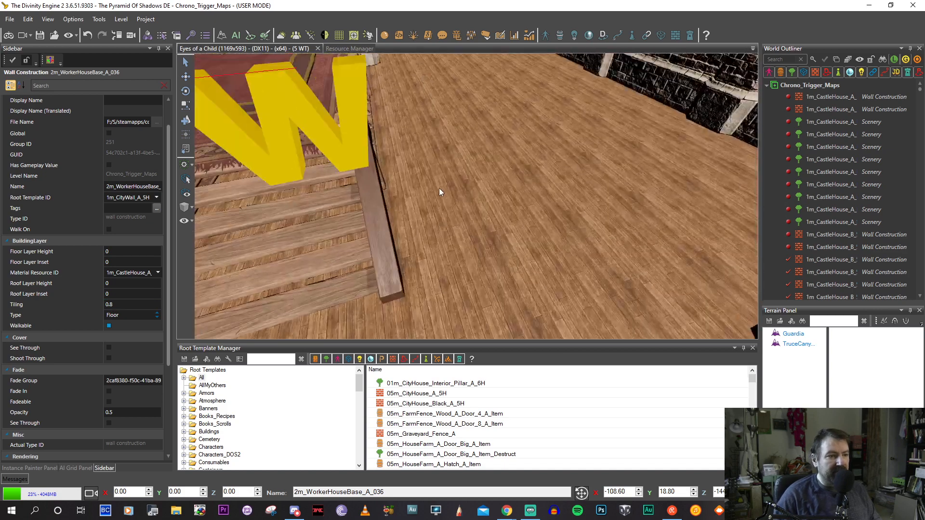
scroll(438, 189, down, 3)
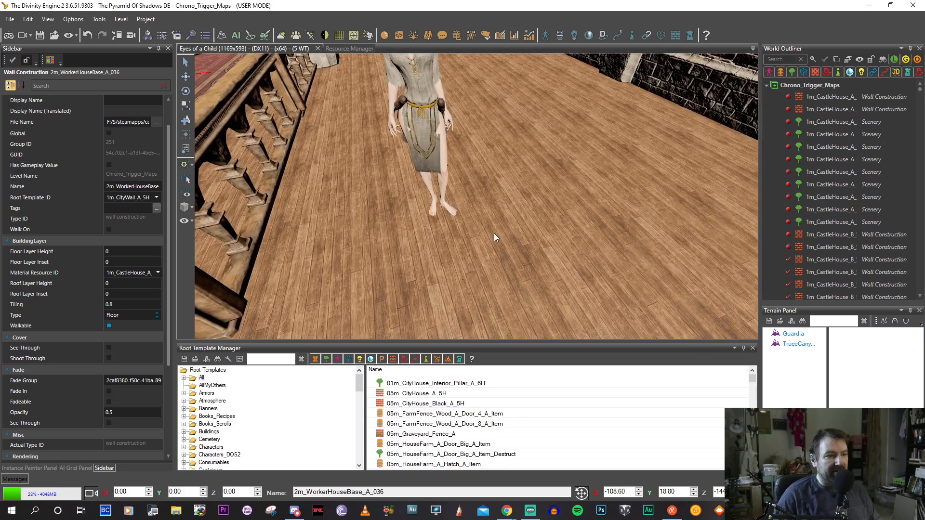
scroll(493, 234, up, 3)
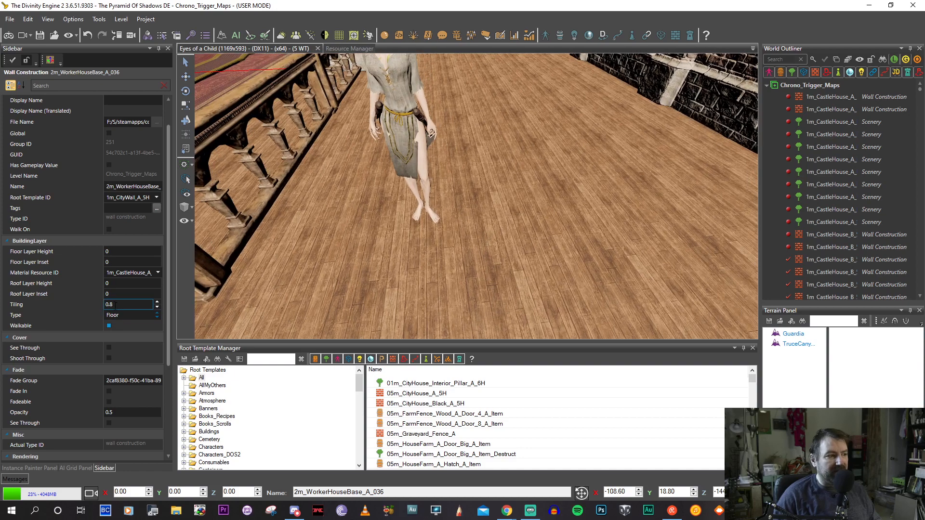
click(127, 304)
text(.5)
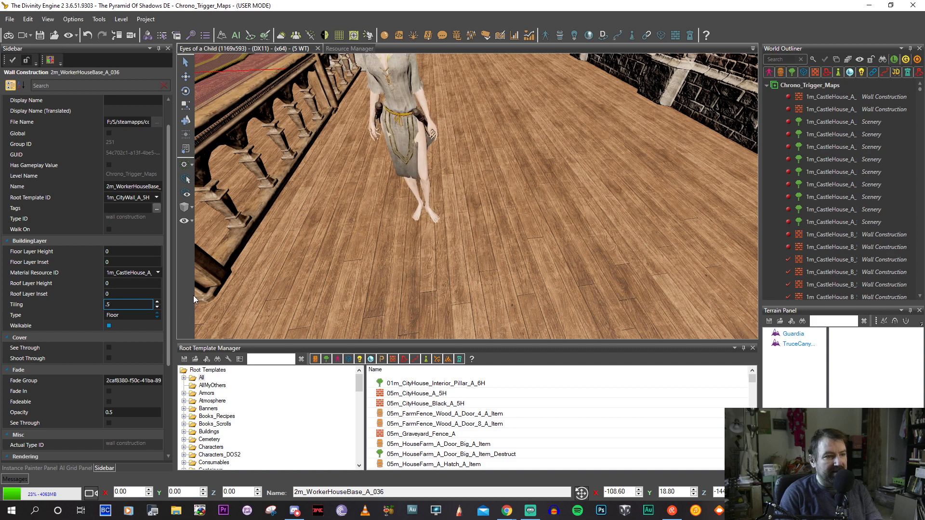
key(BackSpace)
text(2)
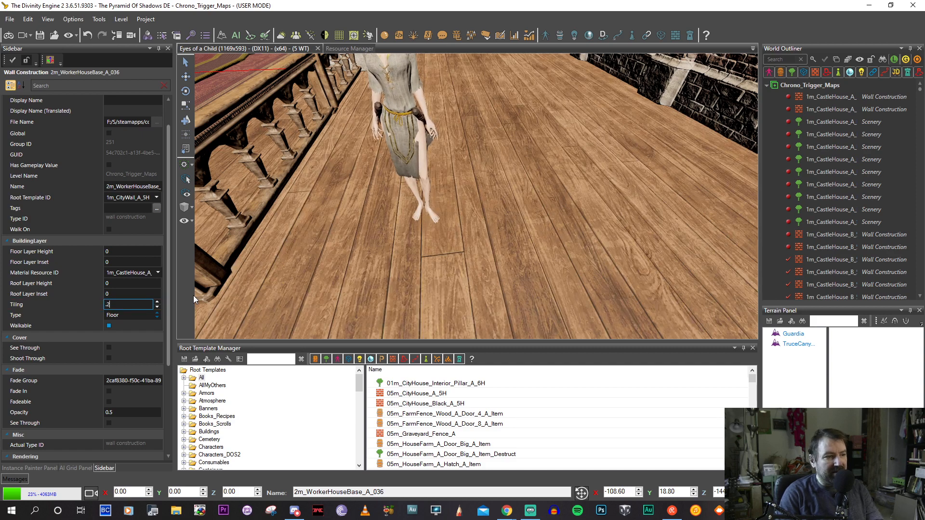
Inspect the stone platform beyond the archway at the end of the hall, and reselect the wooden floor 2m_WorkerHouseBase_A_036.
scroll(491, 176, down, 8)
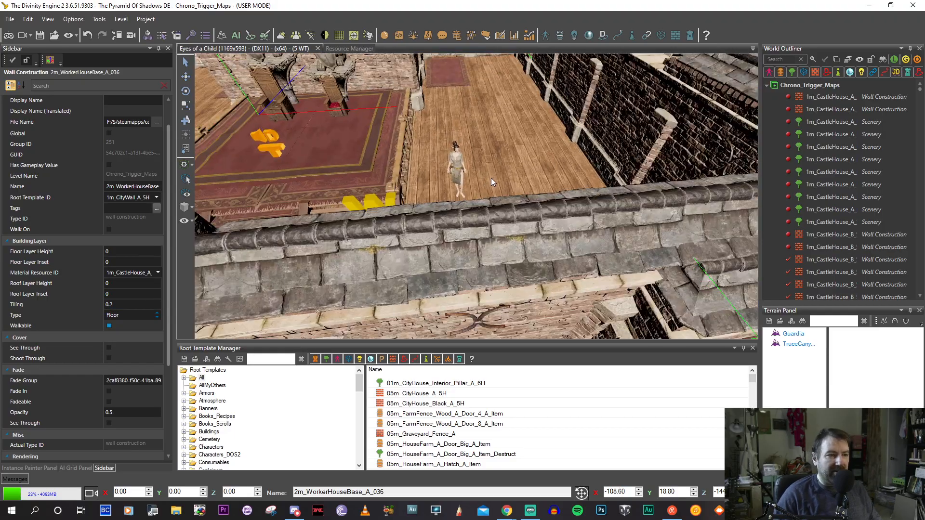
middle_drag(491, 178, 455, 189)
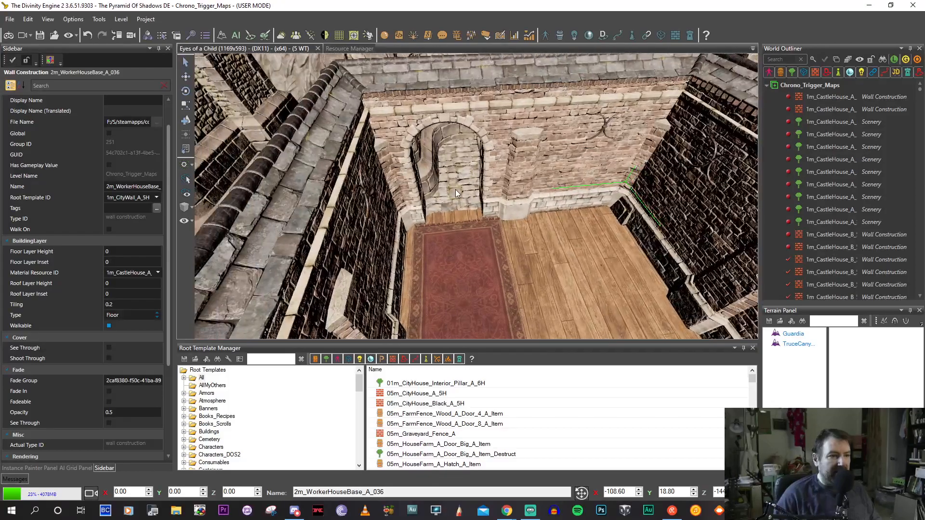
click(466, 191)
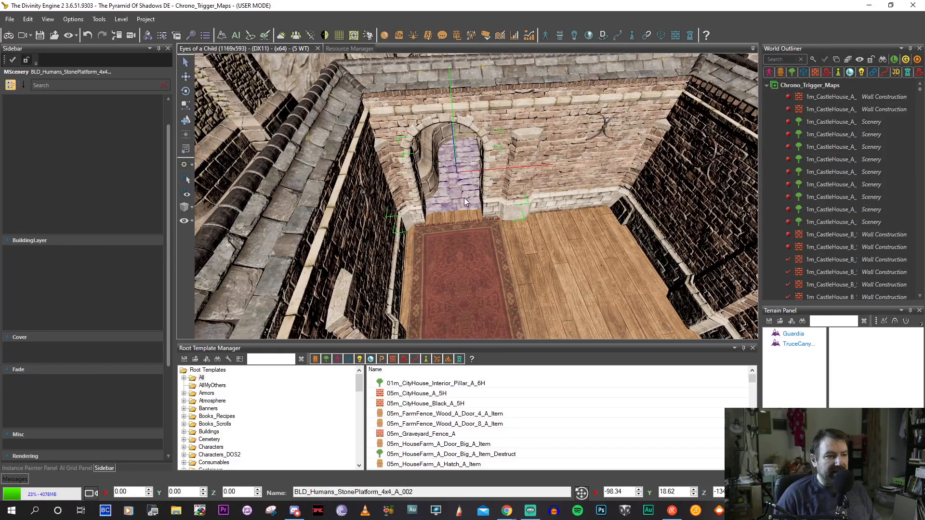
mouse_move(466, 236)
middle_down()
mouse_move(471, 221)
mouse_move(479, 230)
mouse_move(475, 237)
mouse_move(464, 223)
middle_up()
click(463, 224)
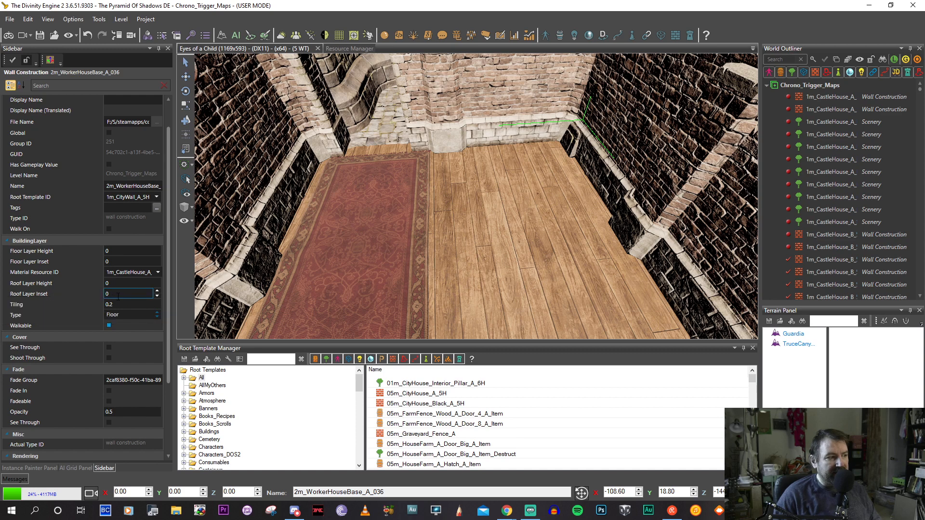
Try a roof layer inset of -21 and a floor layer inset of -4 on the wooden floor, returning each to 0.
click(157, 297)
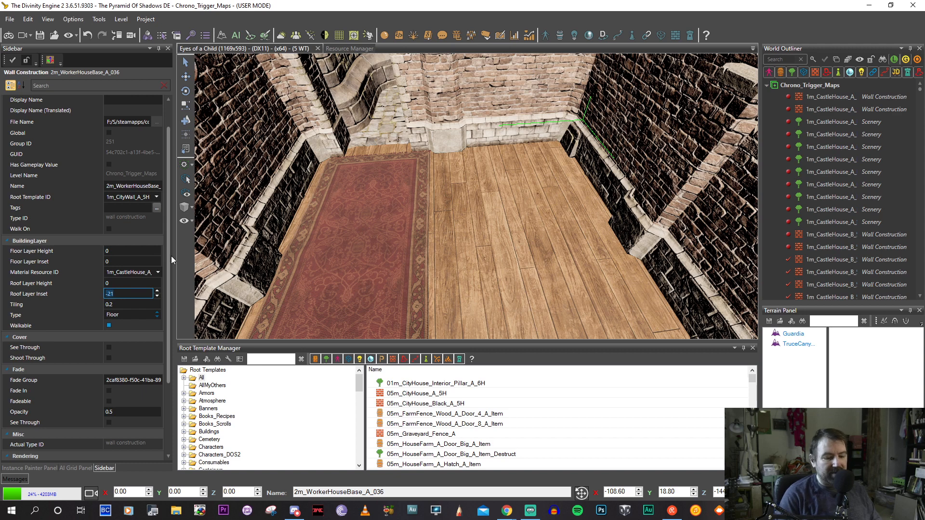
text(0)
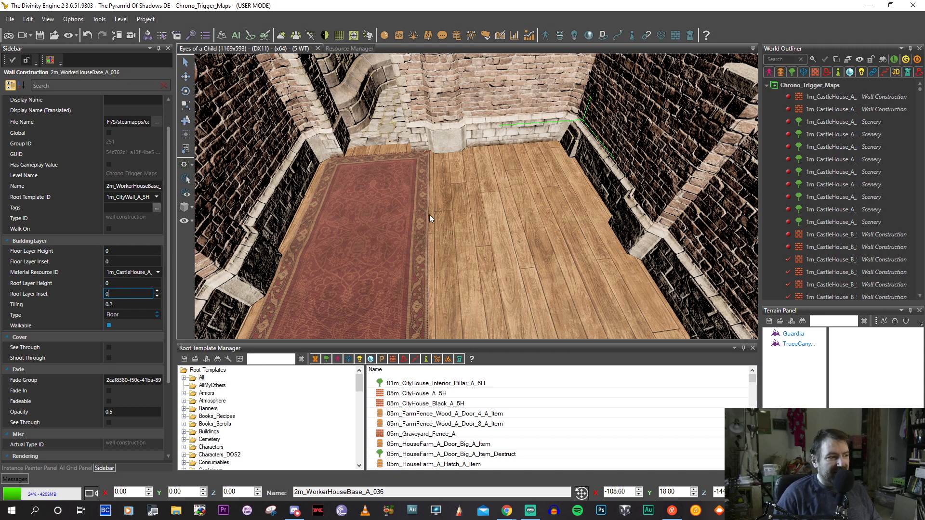
click(118, 262)
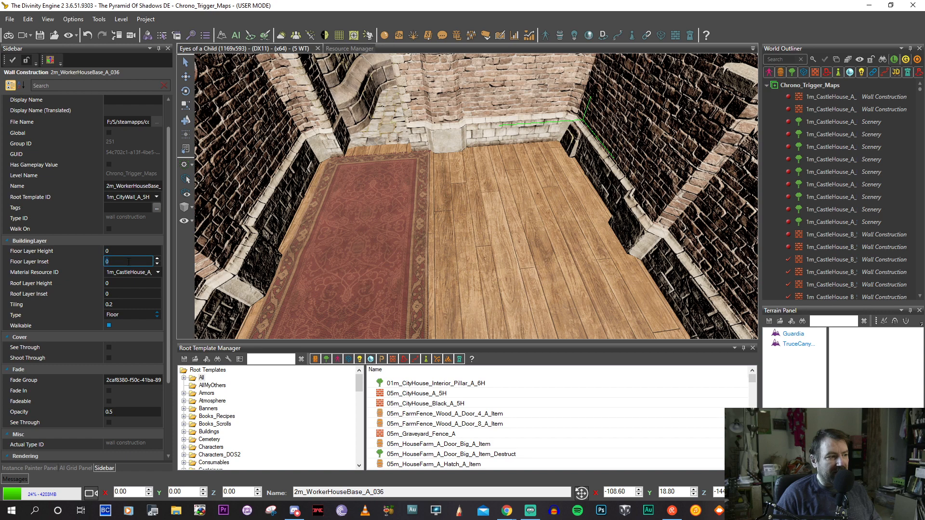
click(157, 265)
click(157, 265)
click(158, 264)
click(158, 265)
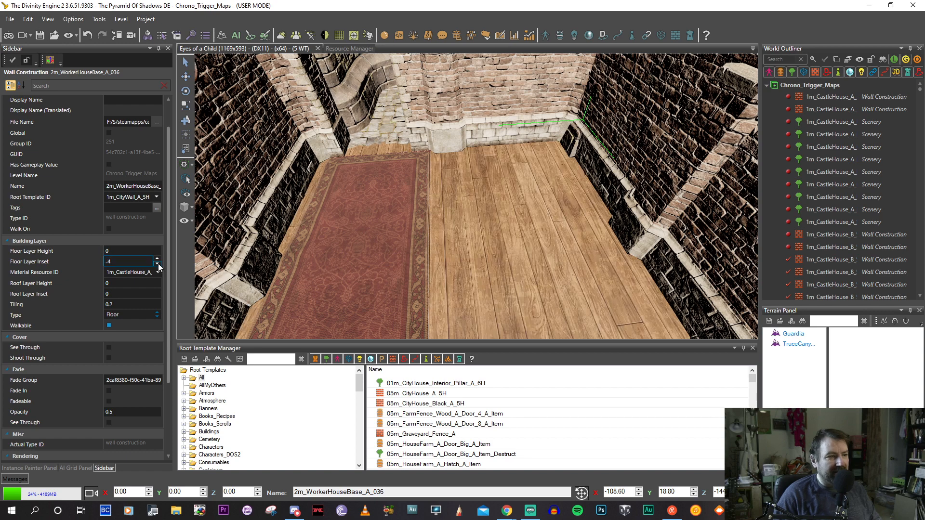
click(157, 264)
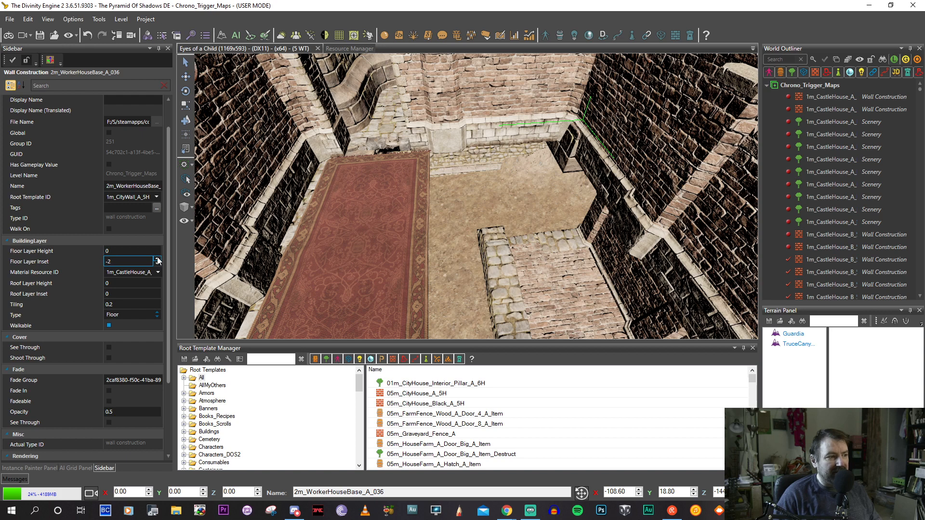
click(157, 258)
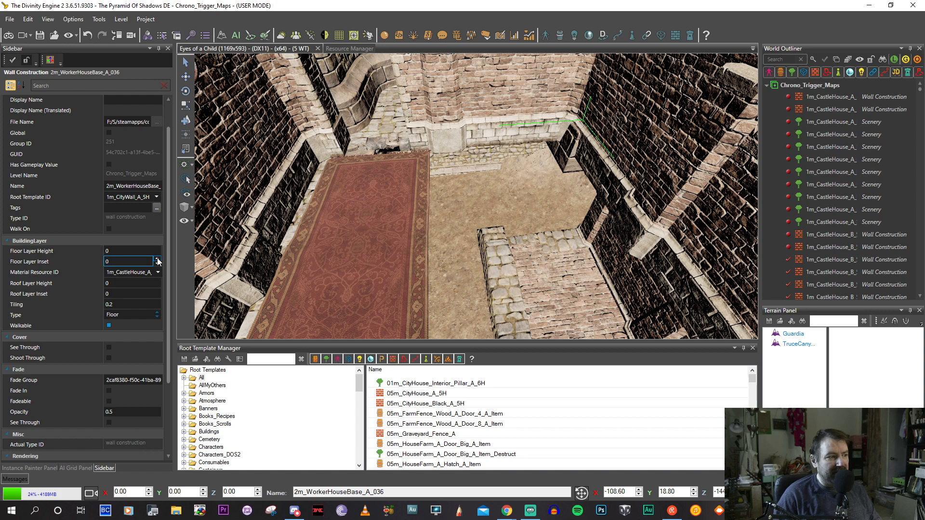
Switch the wooden floor's building-layer type to Roof and back to Floor.
click(138, 315)
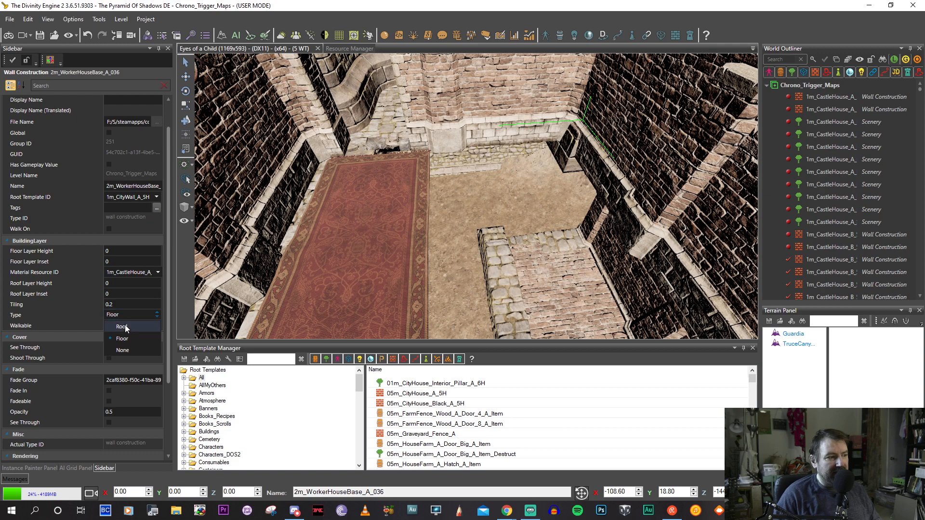
click(125, 327)
click(125, 315)
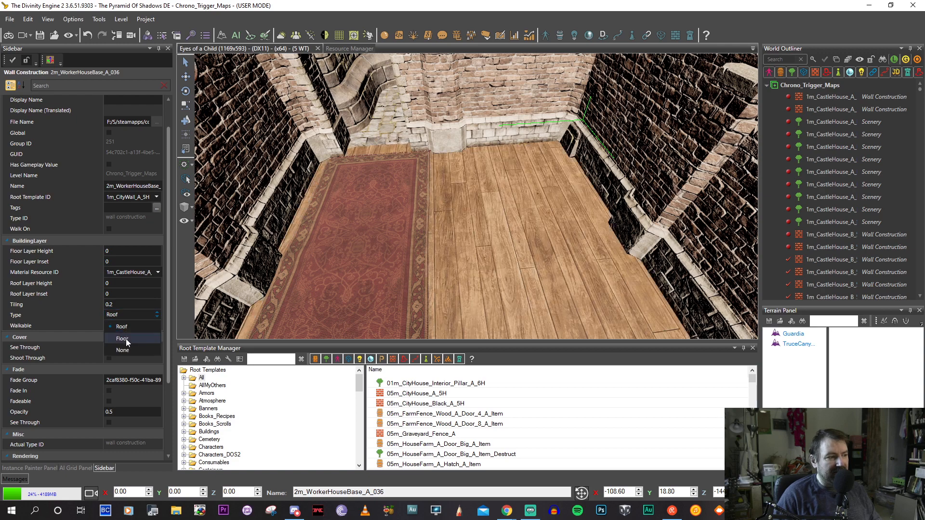
click(123, 339)
Inspect the brick floor of the lower halls and select the wall construction 2m_WorkerHouseBase_A_032 to examine its building-layer settings.
middle_drag(421, 208, 500, 205)
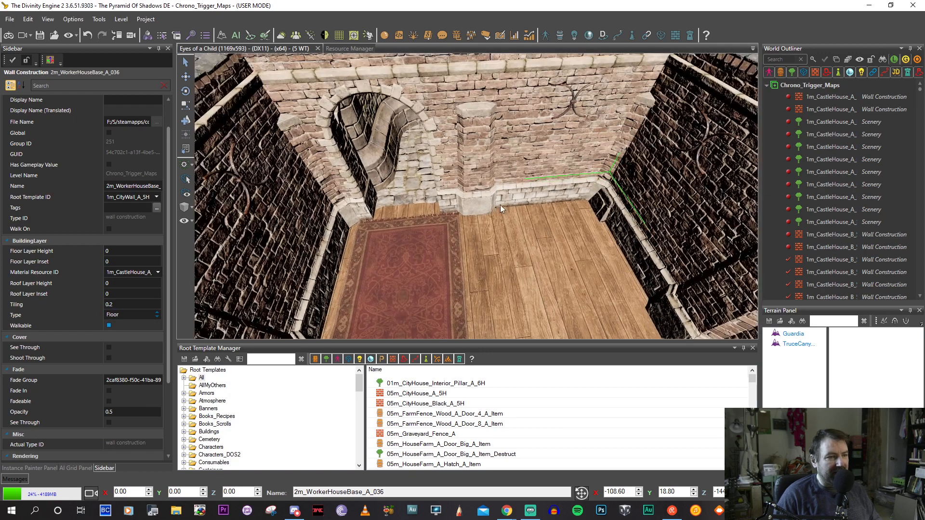
middle_drag(447, 267, 460, 213)
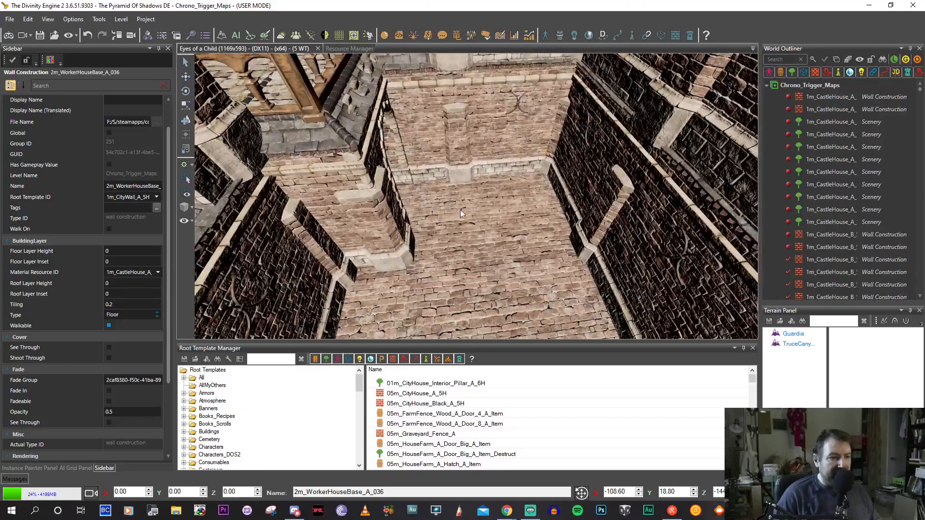
middle_drag(491, 239, 501, 224)
click(575, 242)
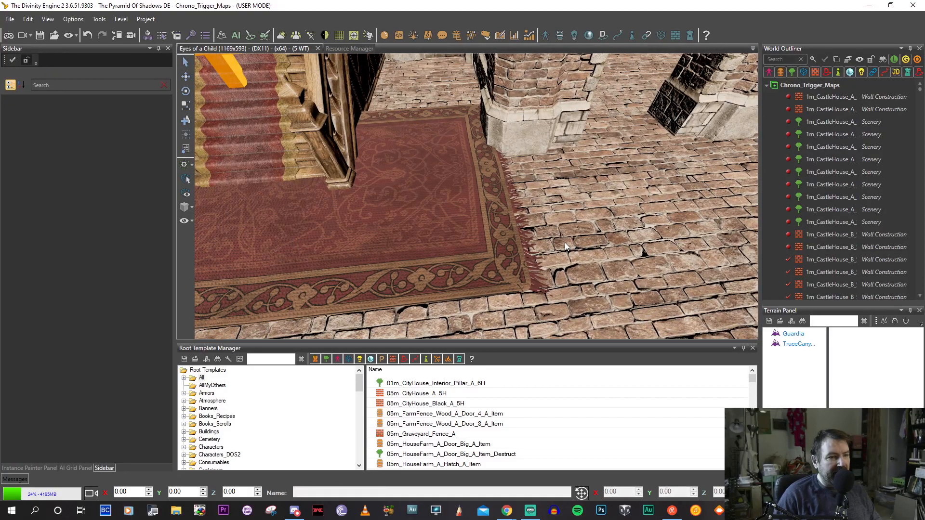
middle_drag(494, 236, 420, 217)
click(376, 199)
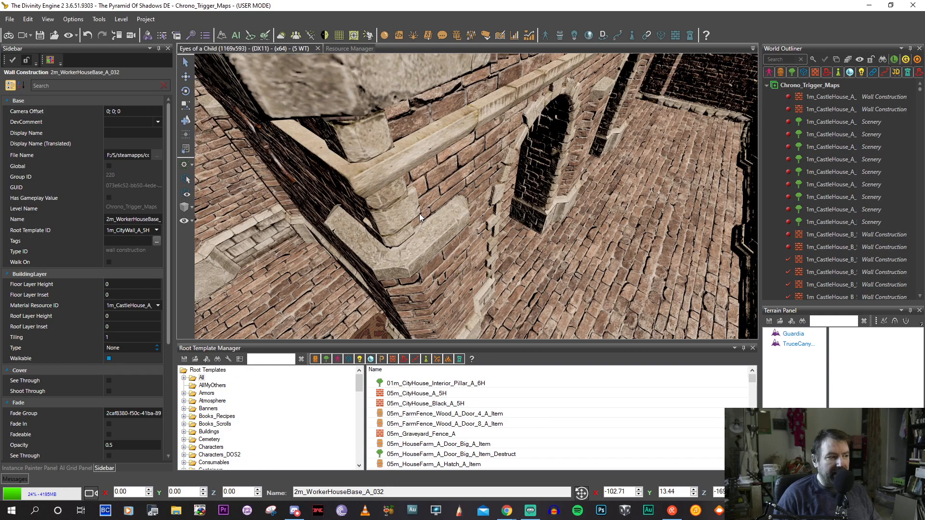
Select the castle's outer stone base 2m_WorkerHouseBase_A_027 and examine its building-layer settings and its course around the building.
middle_drag(419, 213, 370, 221)
key(a)
scroll(407, 215, down, 8)
scroll(406, 285, up, 4)
scroll(406, 285, up, 5)
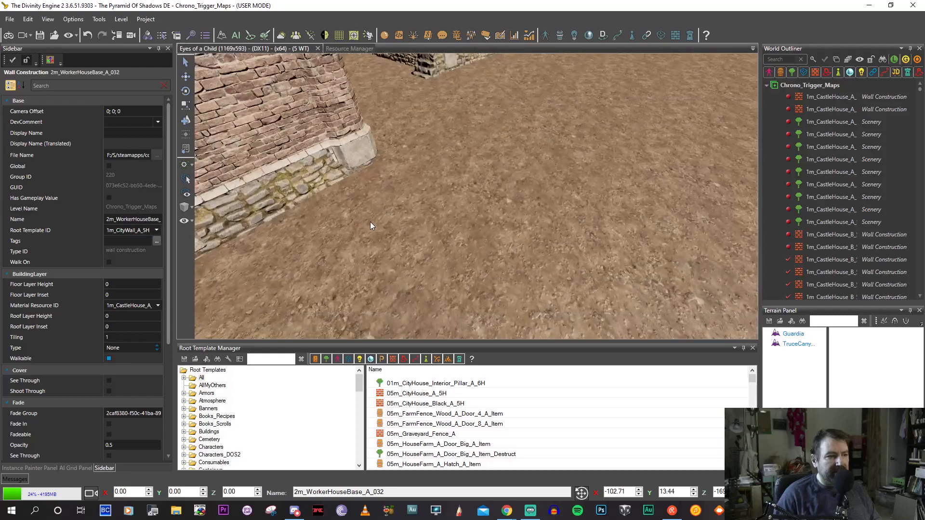
click(288, 195)
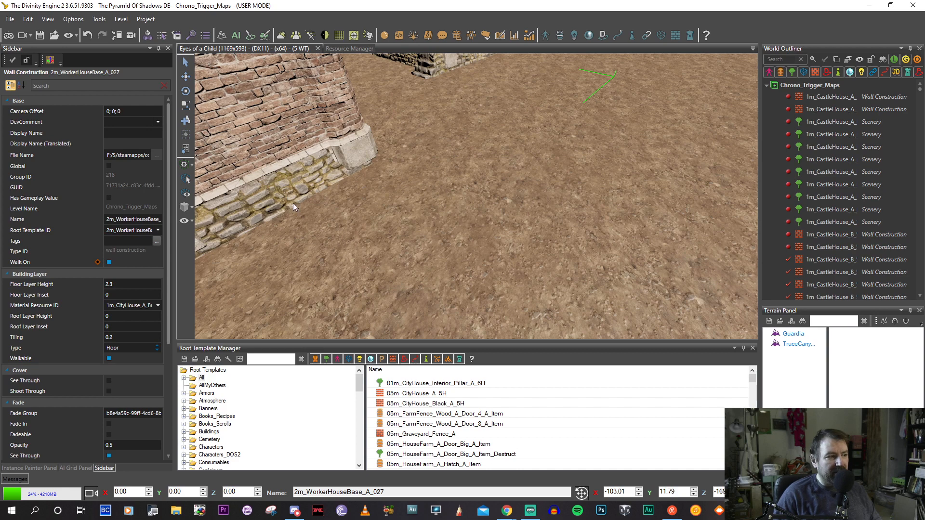
middle_drag(294, 204, 455, 149)
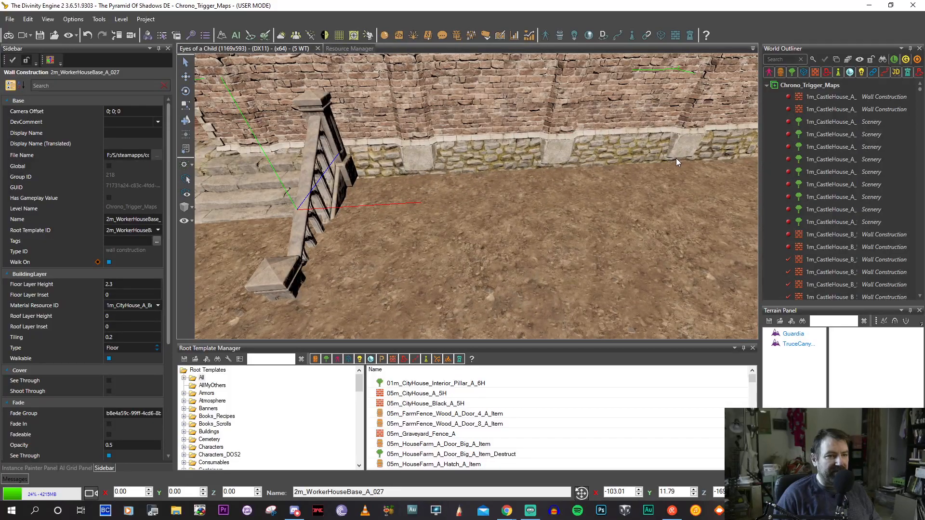
Try a floor layer height of 3.3 on the 2m_WorkerHouseBase_A_027 brick floor, and return it to 2.3.
middle_drag(568, 144, 553, 189)
scroll(551, 192, up, 10)
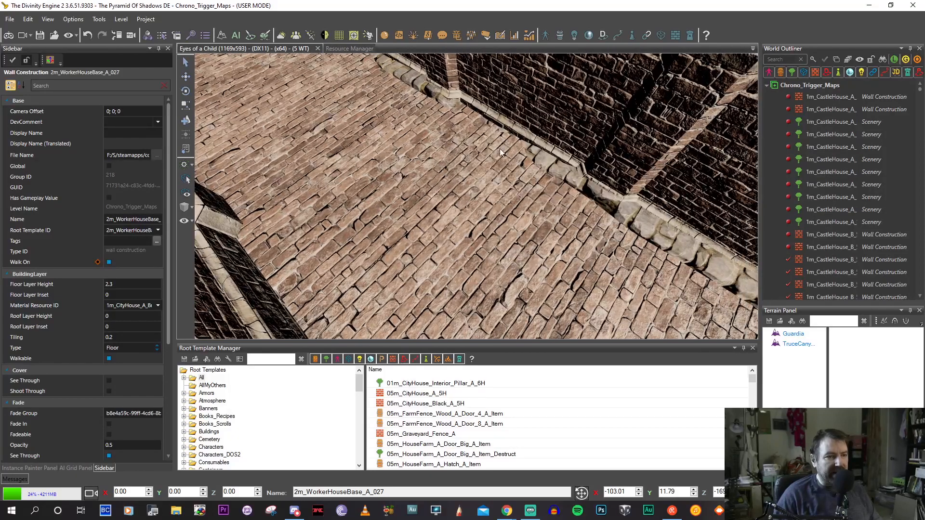
click(157, 282)
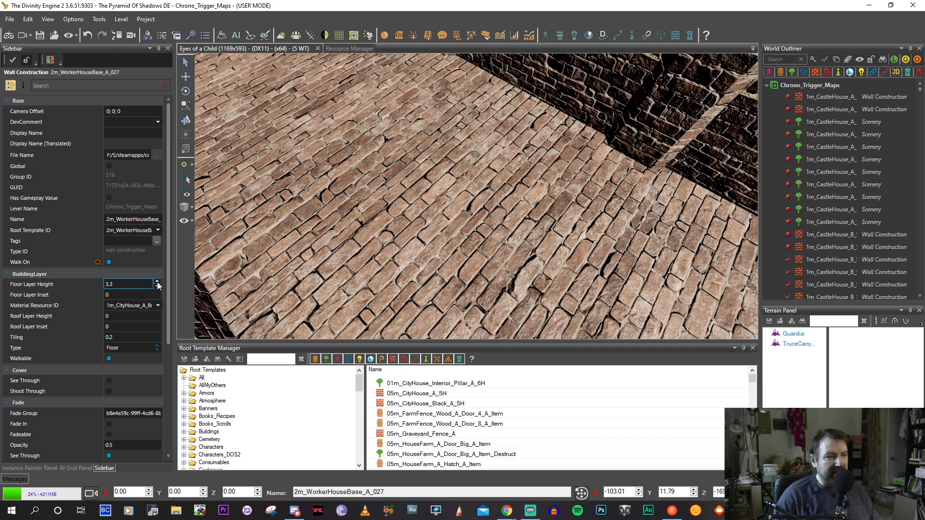
click(158, 287)
click(158, 287)
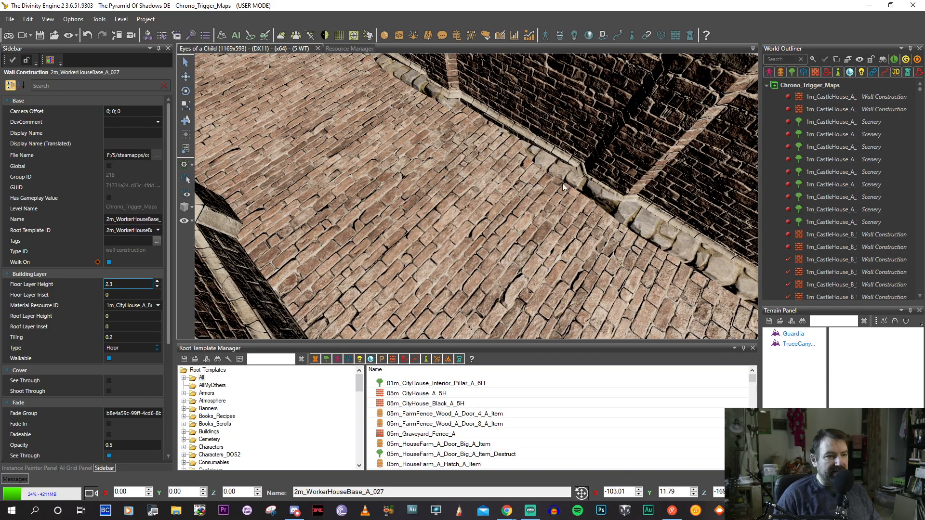
Select the stone platform BLD_Humans_StonePlatform_4x4_A_008 in the castle's angled room and shift it slightly inward from the outer wall, to X -56.86.
mouse_move(484, 195)
middle_down()
mouse_move(470, 203)
mouse_move(467, 227)
mouse_move(480, 200)
middle_up()
scroll(474, 197, down, 4)
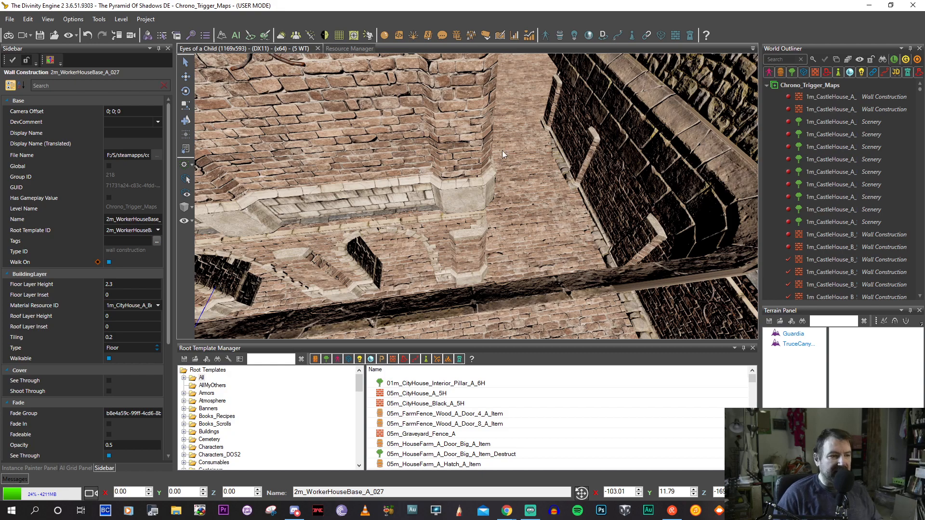
middle_drag(519, 192, 444, 220)
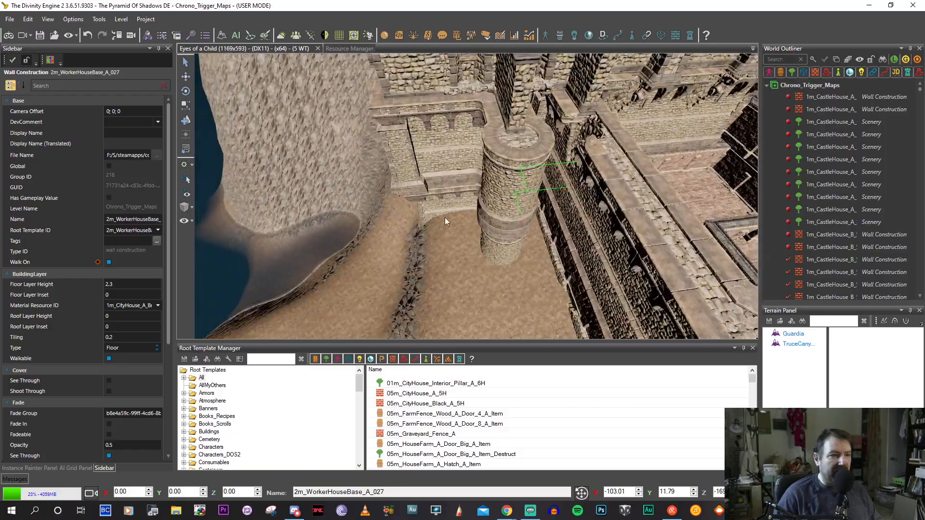
middle_drag(655, 142, 493, 240)
click(501, 236)
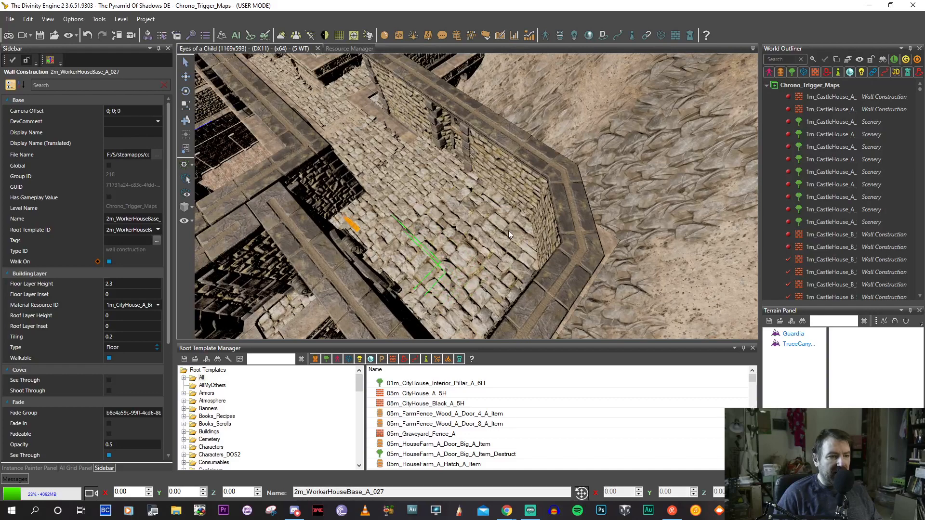
middle_drag(537, 269, 474, 248)
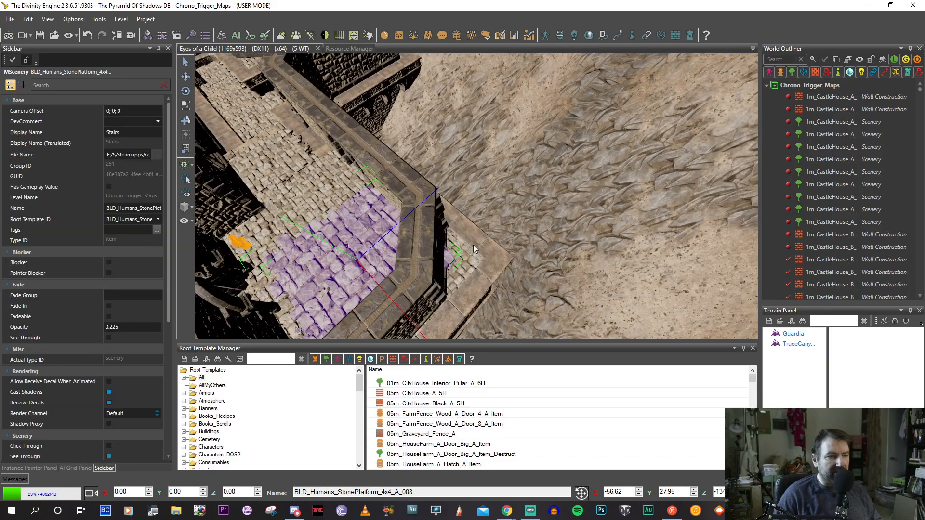
scroll(433, 266, up, 6)
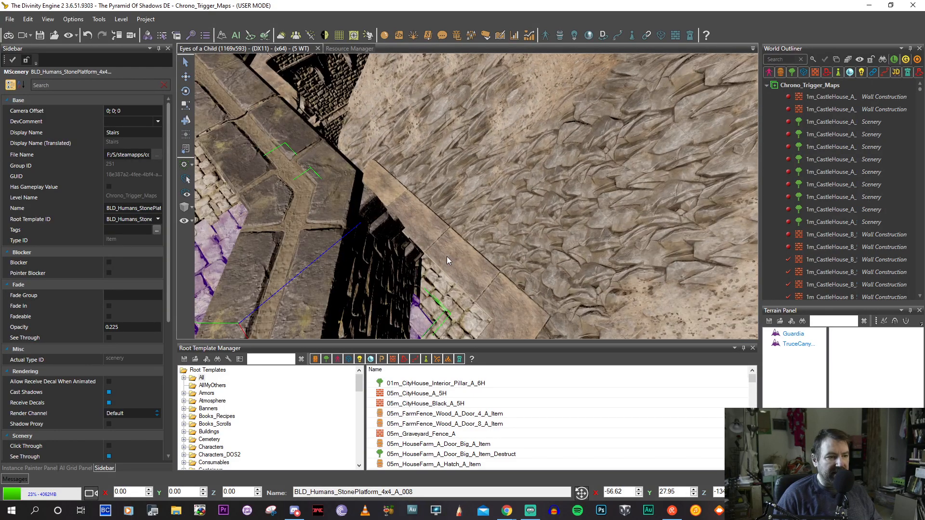
scroll(475, 276, down, 3)
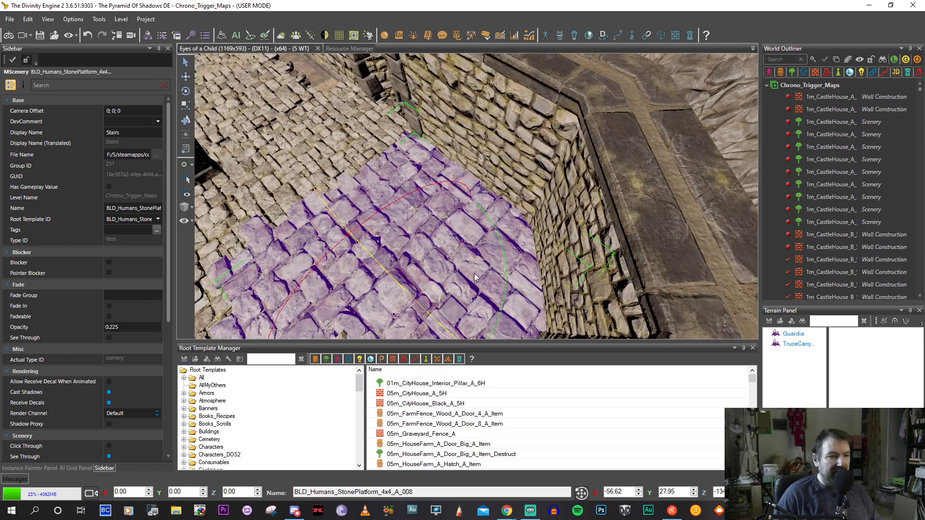
drag(452, 219, 447, 243)
drag(443, 335, 439, 330)
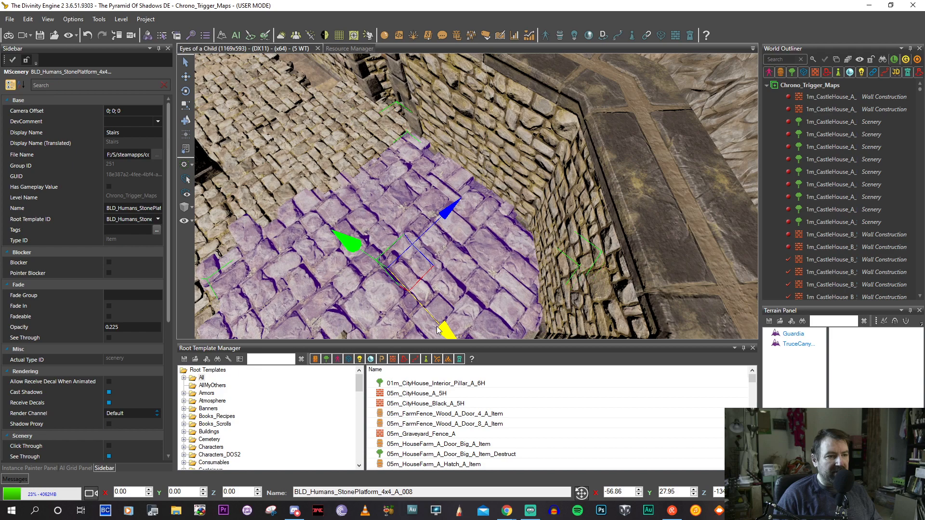
middle_drag(437, 330, 421, 325)
middle_drag(411, 273, 403, 264)
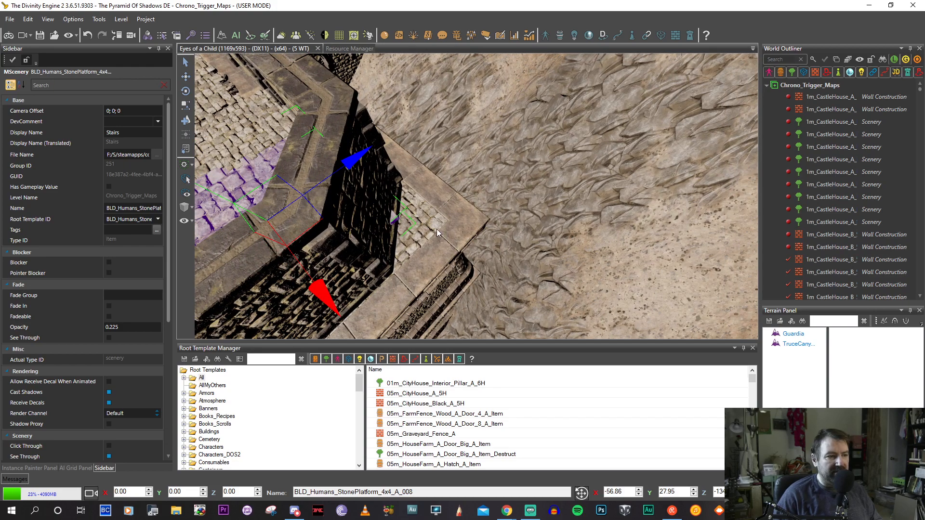
Lower the stone platform BLD_Humans_StonePlatform_4x4_A_008 in the angled room to Y 27.87 and deselect it.
middle_drag(437, 230, 446, 203)
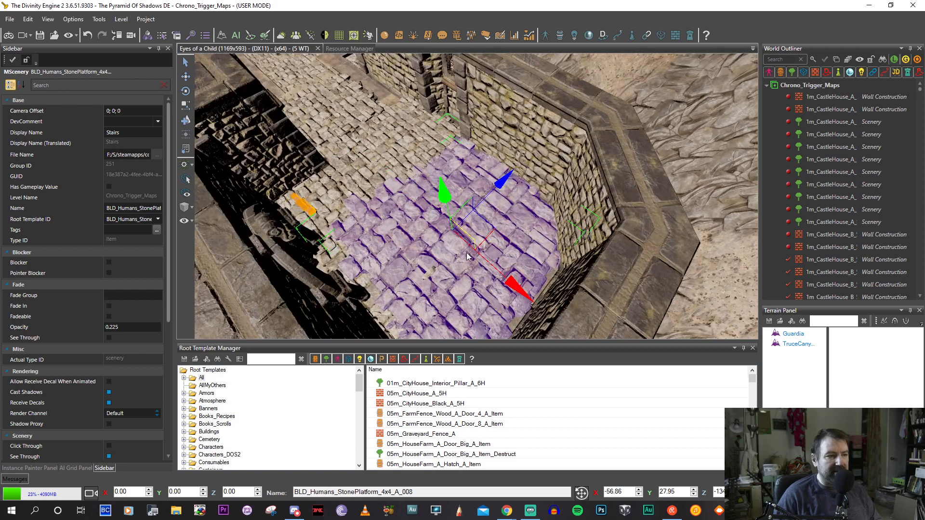
drag(443, 197, 446, 201)
key(s)
key(a)
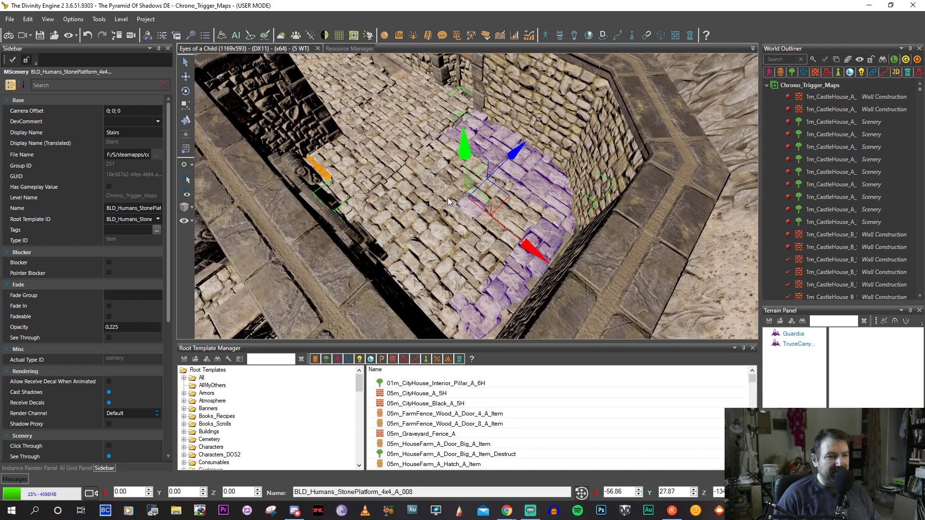
right_click(476, 233)
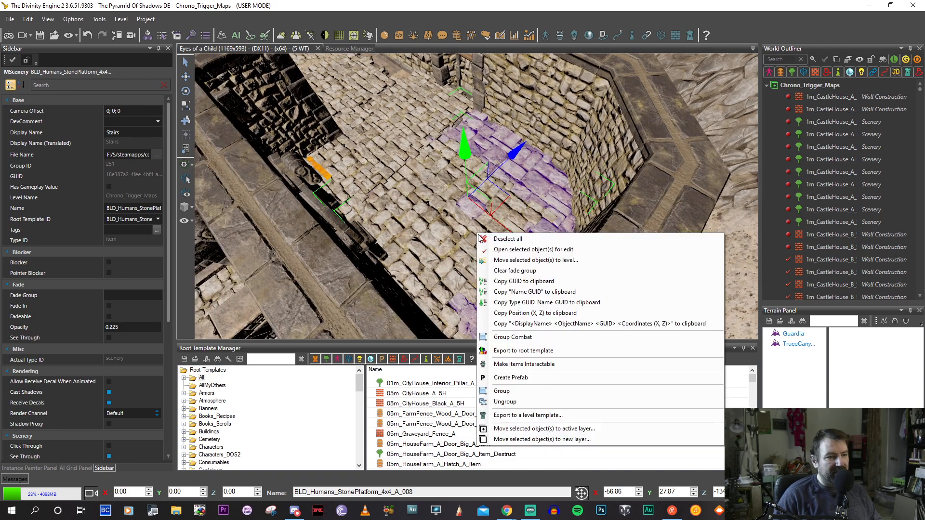
click(506, 239)
Examine the outer stone base beside the angled room and the long halls next to it from above.
key(w)
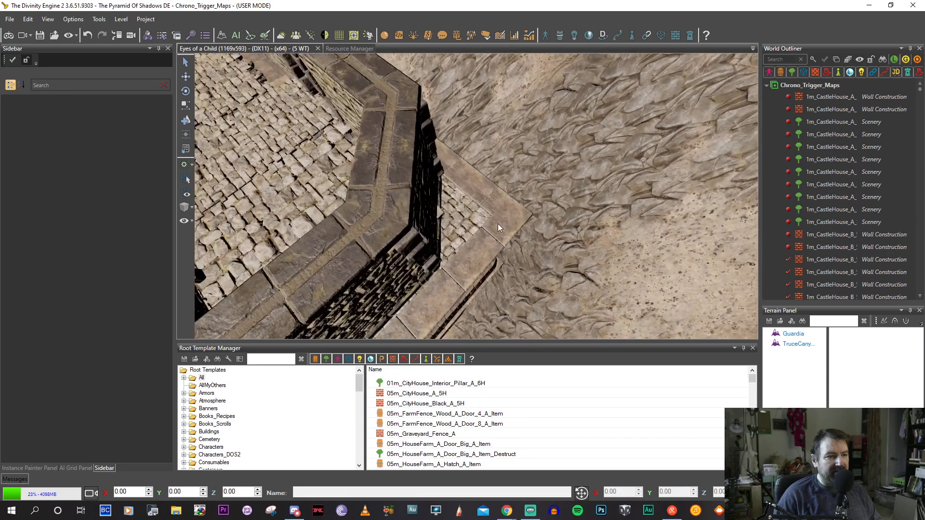
key(s)
key(a)
key(s)
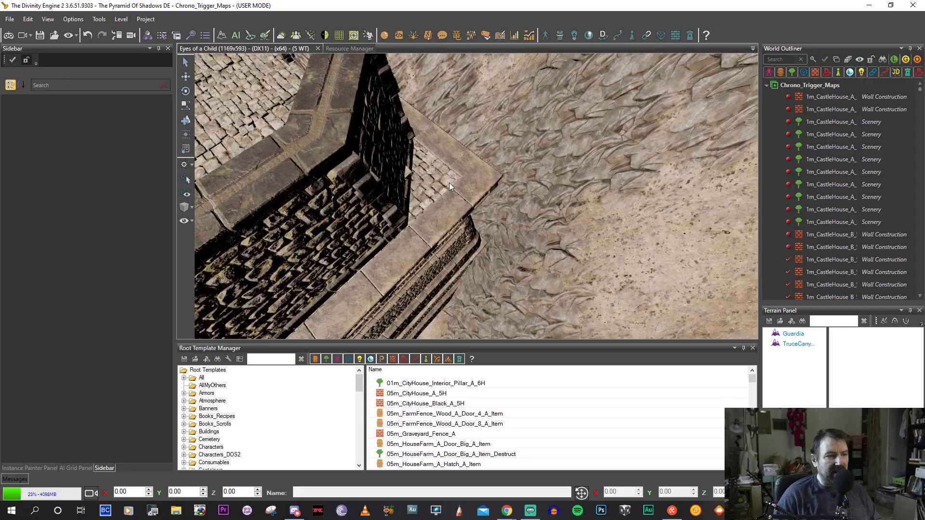
key(w)
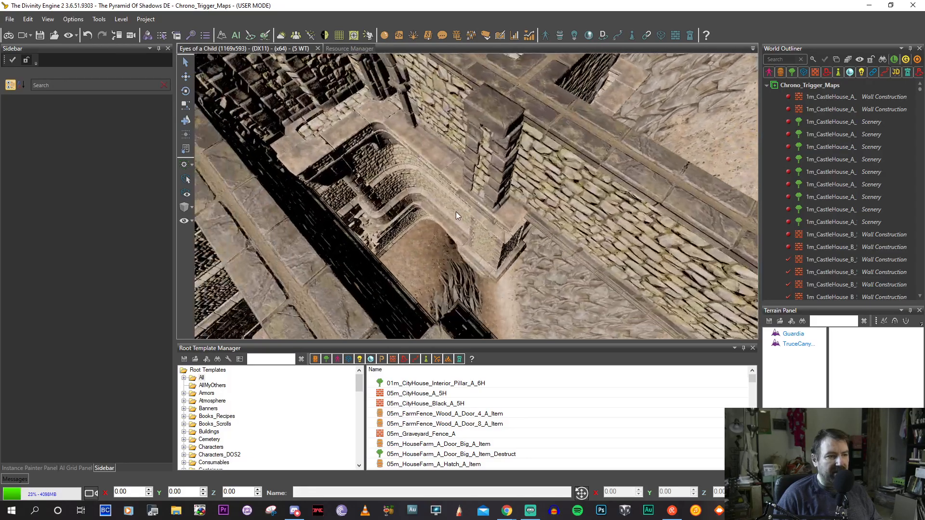
key(s)
key(w)
key(s)
key(d)
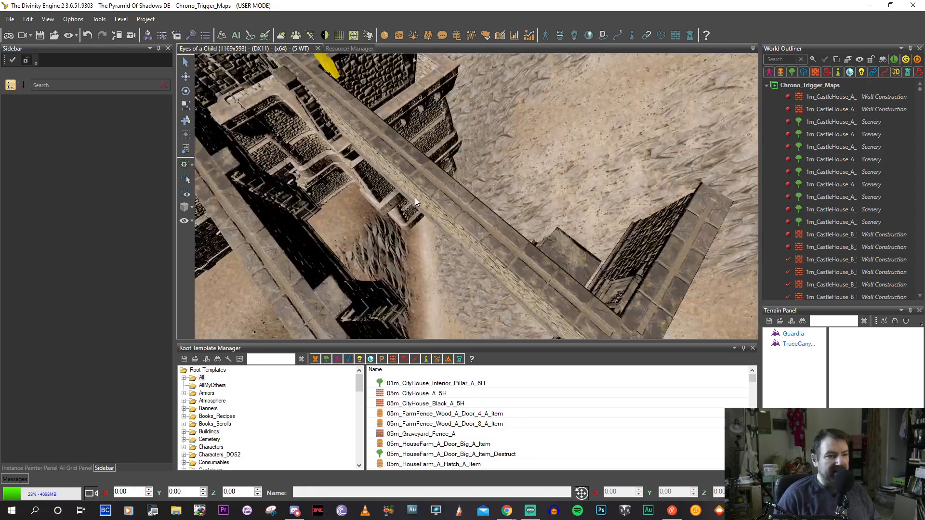
middle_drag(495, 210, 433, 178)
Extend the end wall of 1m_CastleHouse_B_5H_007 outward past the long hall and turn it back toward the angled room.
click(268, 308)
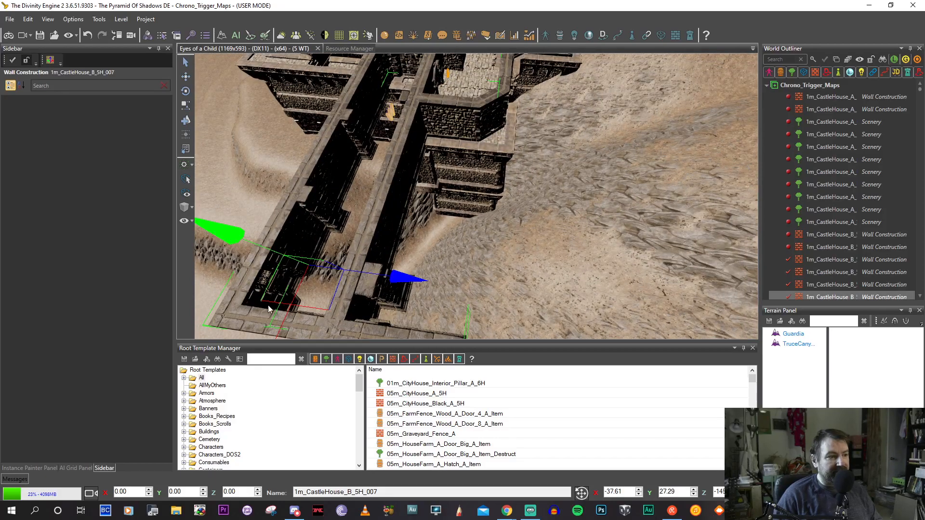
click(51, 61)
key(s)
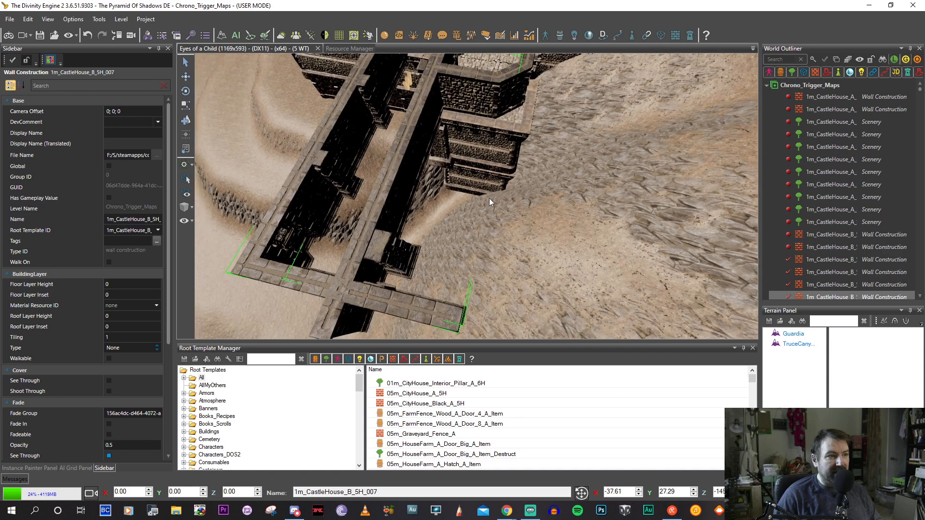
middle_drag(489, 198, 473, 195)
click(370, 297)
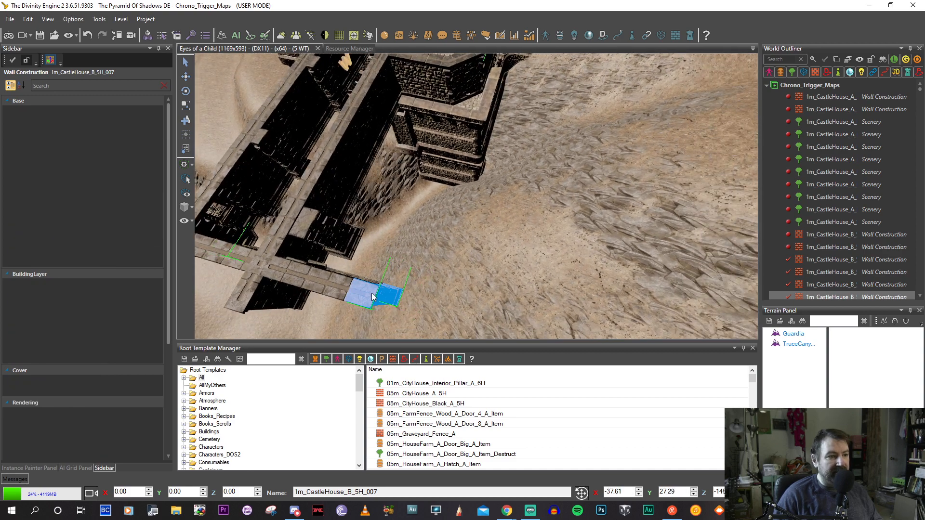
click(440, 309)
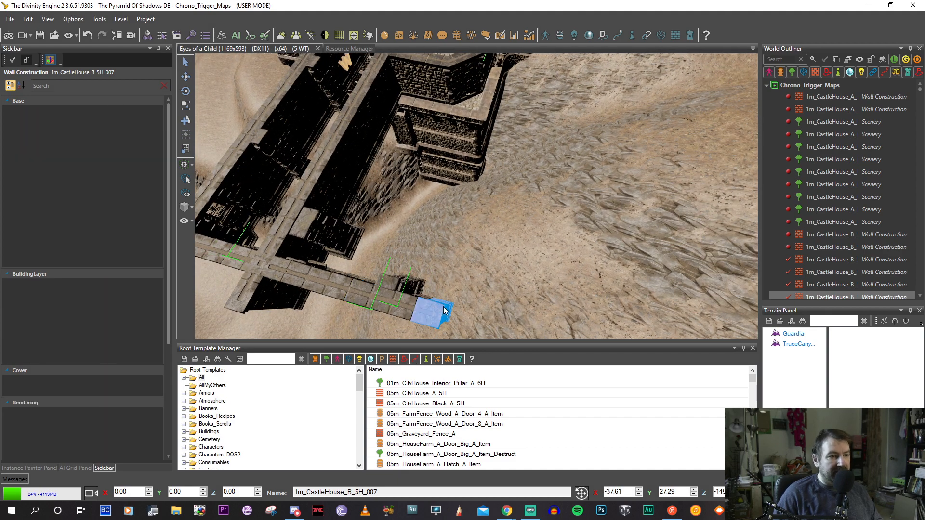
click(476, 183)
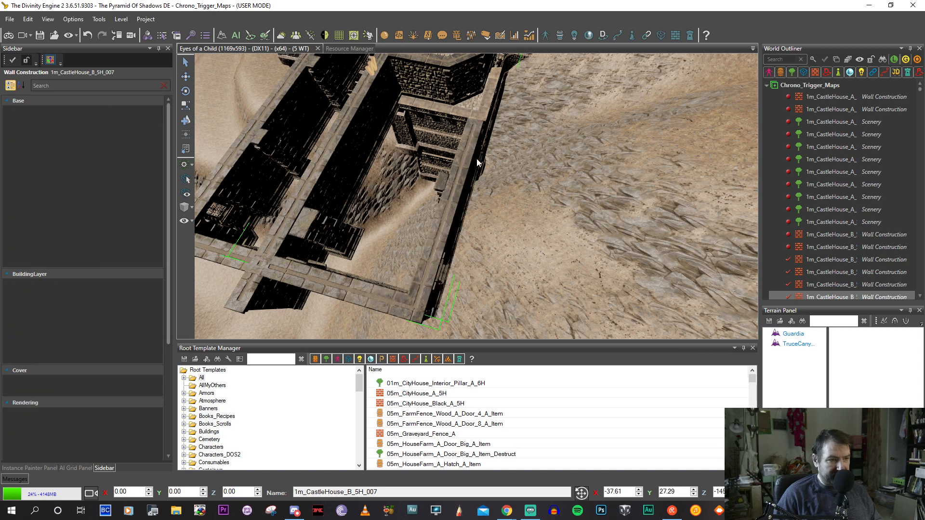
Continue the 1m_CastleHouse_B_5H_007 wall up to the angled room and turn it inward to the long hall, enclosing a rectangular room.
key(w)
click(479, 229)
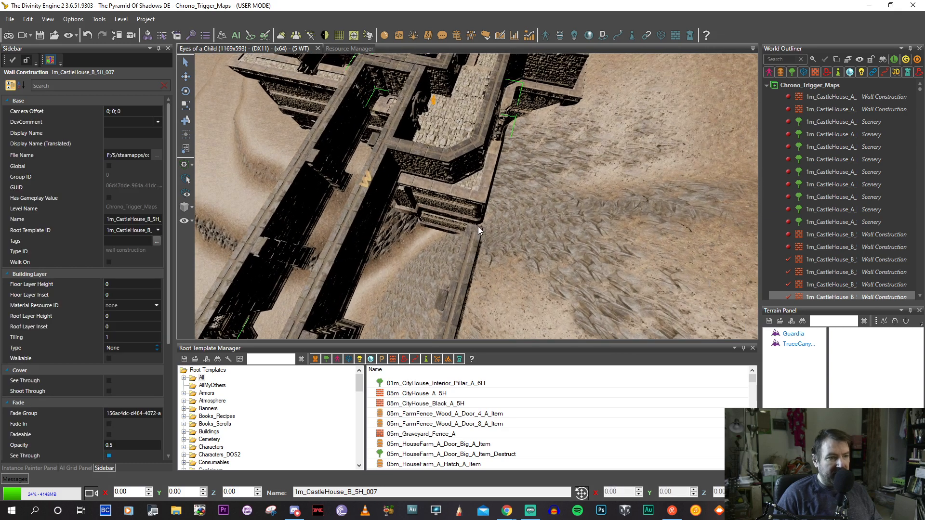
click(429, 178)
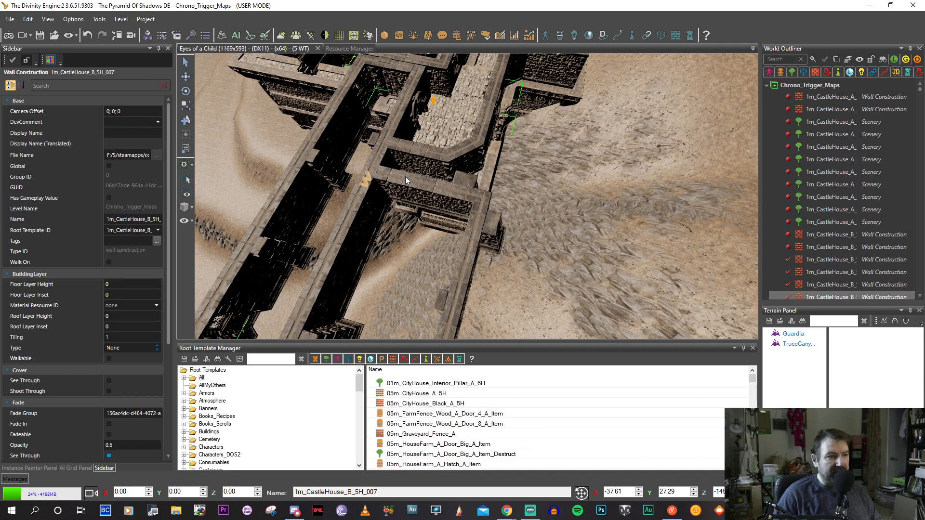
Rework the end of the new room's cross wall beside the angled room, bringing it straight onto the long hall's wall.
key(a)
key(s)
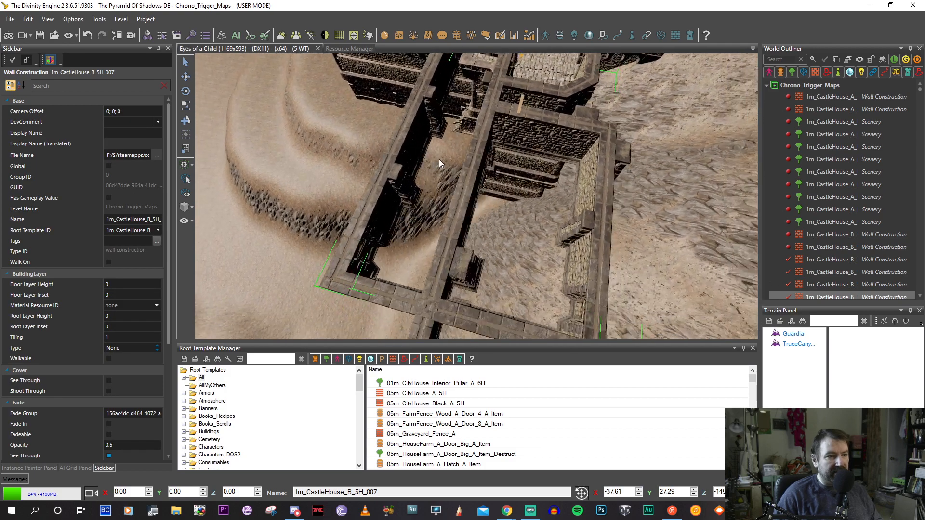
key(w)
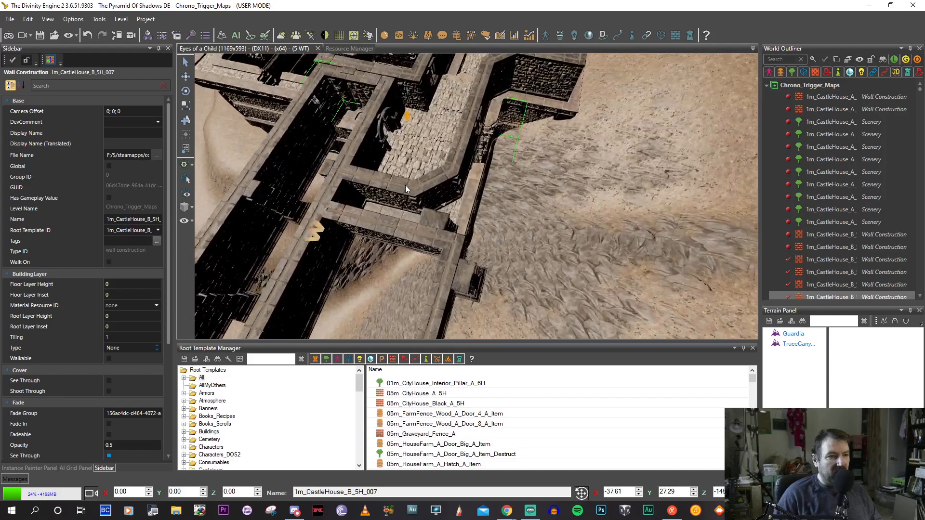
key(w)
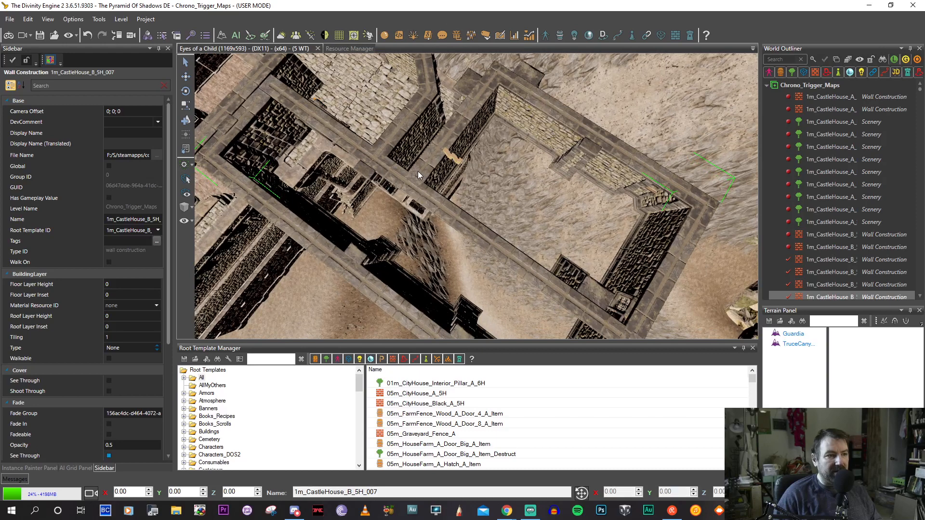
click(419, 173)
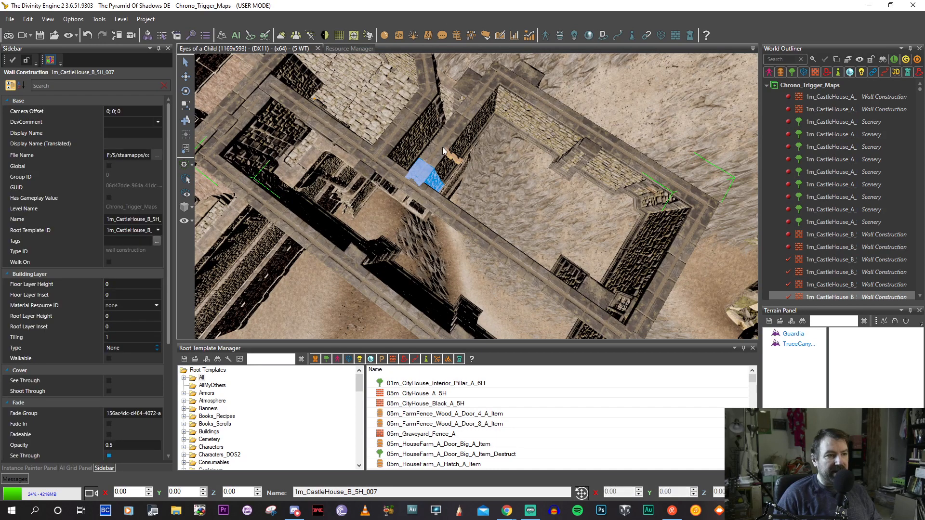
key(Delete)
key(ctrl+z)
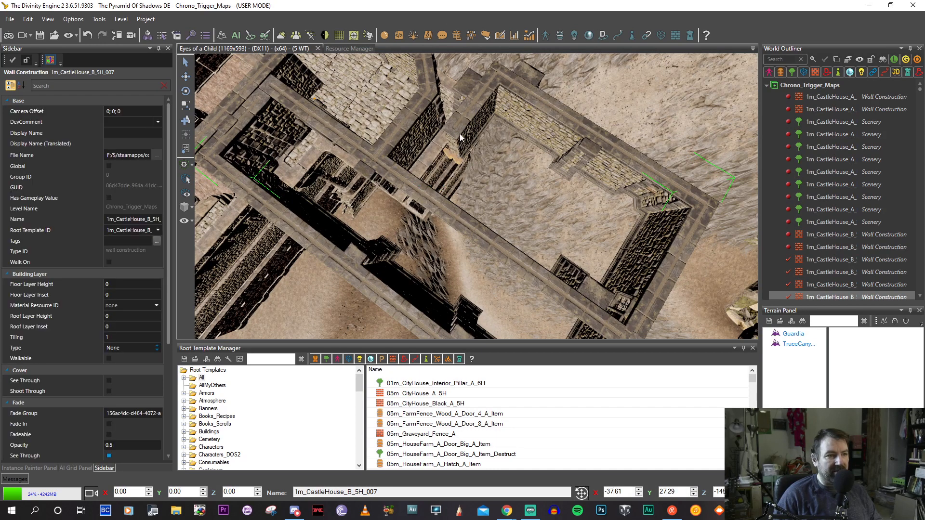
drag(460, 134, 423, 167)
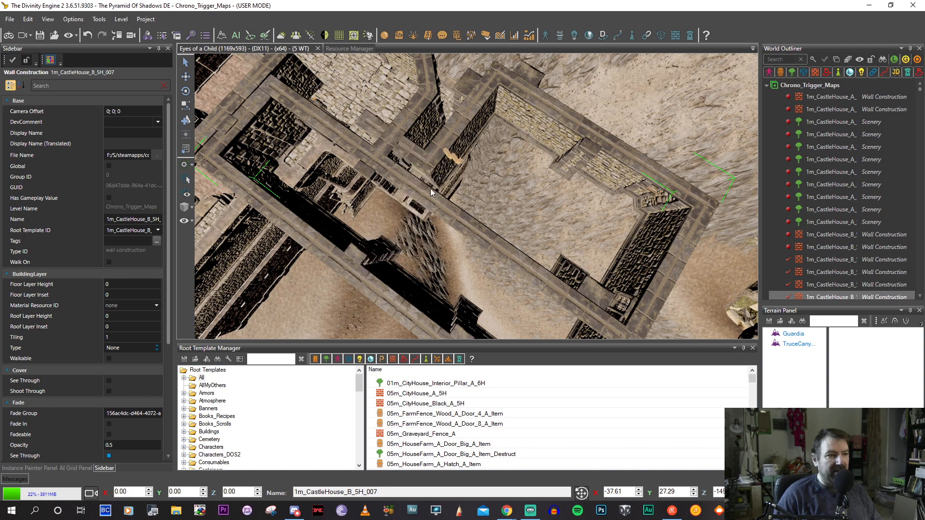
middle_drag(422, 182, 427, 197)
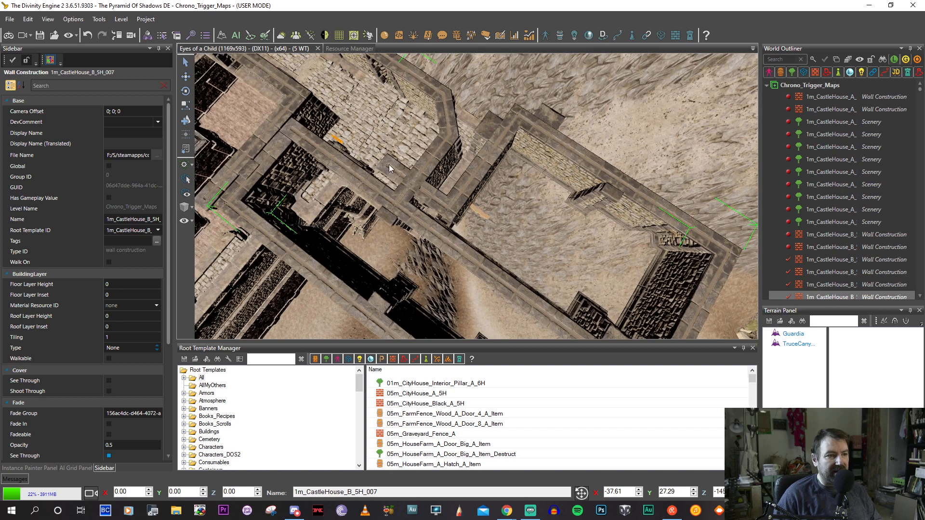
drag(405, 184, 438, 211)
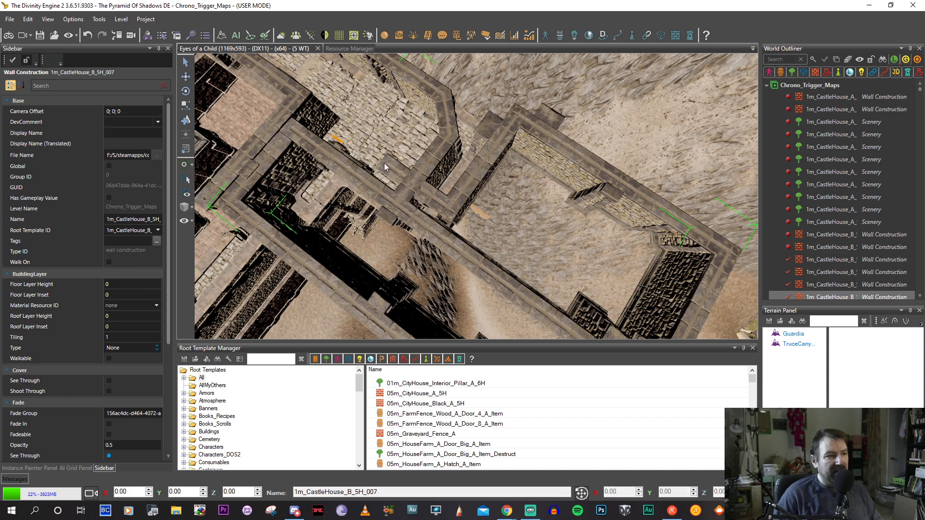
drag(383, 164, 466, 215)
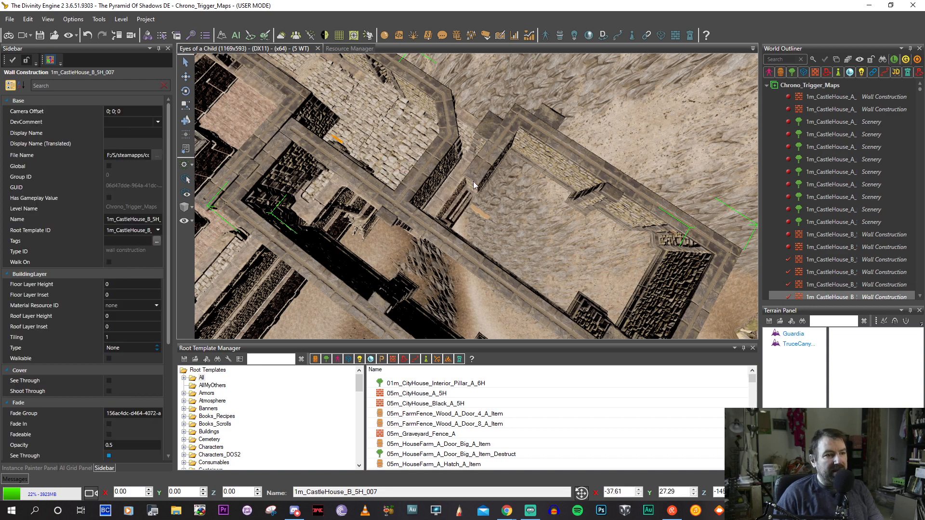
drag(474, 181, 444, 233)
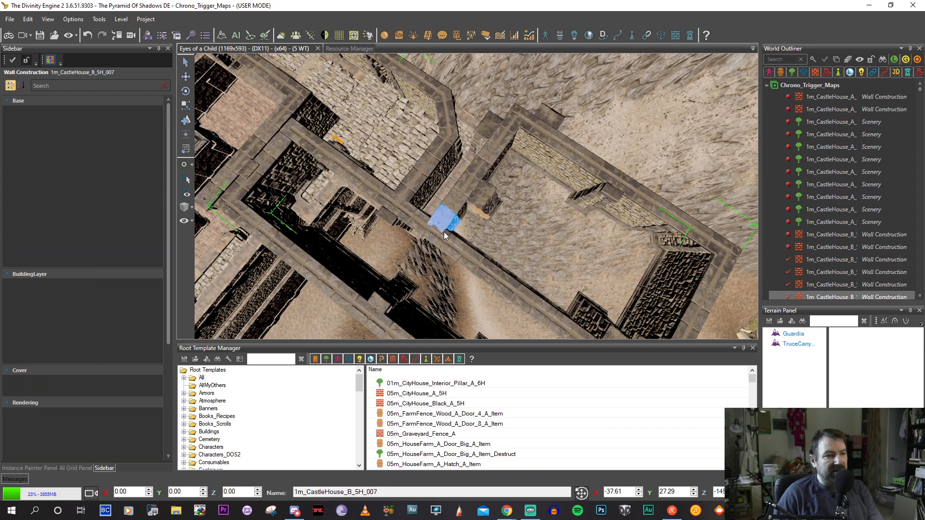
middle_drag(439, 241, 411, 179)
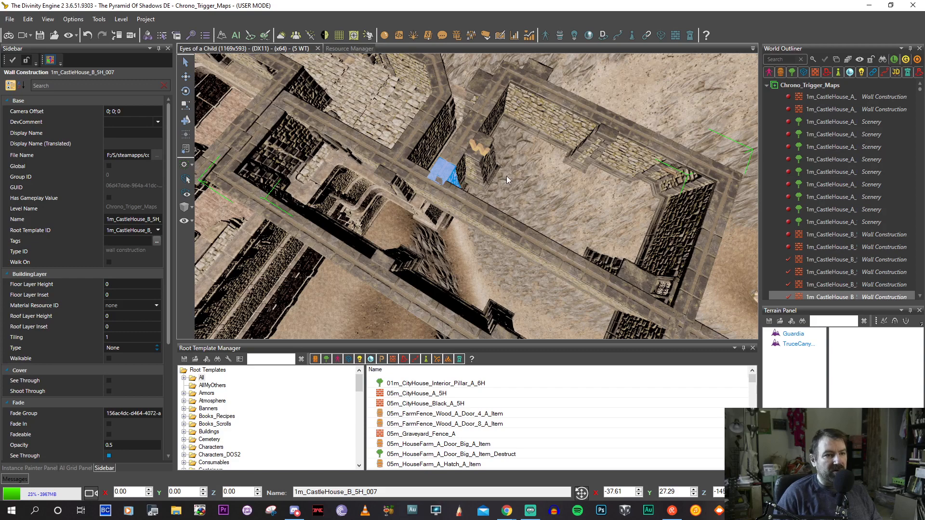
Nudge the whole 1m_CastleHouse_B_5H_007 wall construction slightly along its blue axis toward the new room.
click(452, 189)
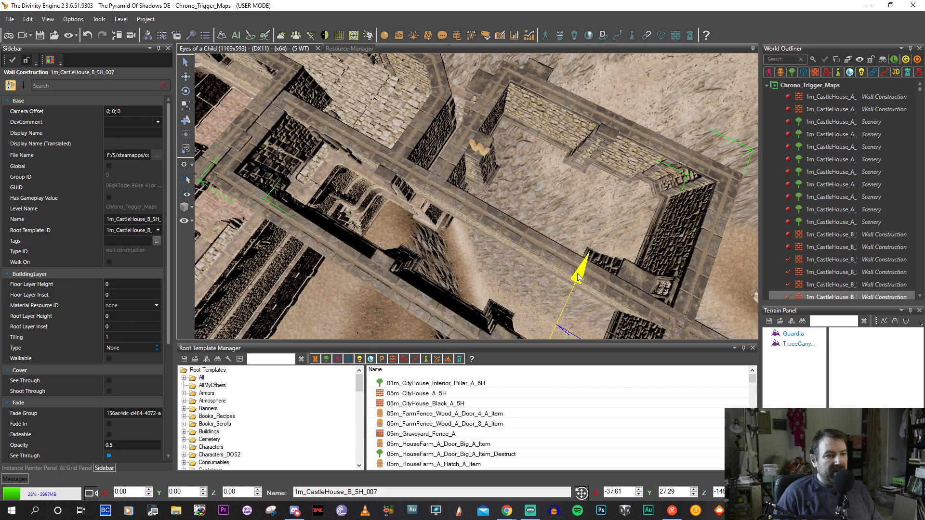
drag(577, 277, 579, 275)
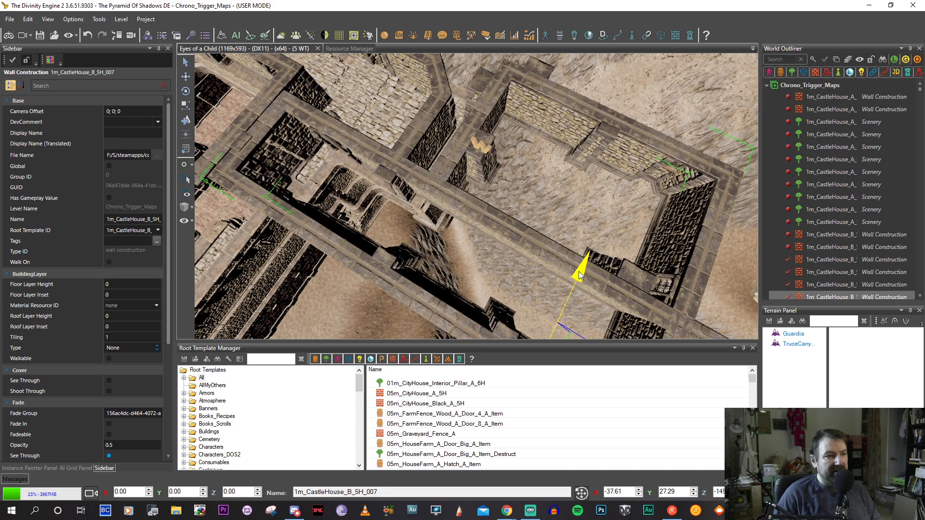
middle_drag(550, 155, 539, 161)
middle_drag(503, 123, 518, 127)
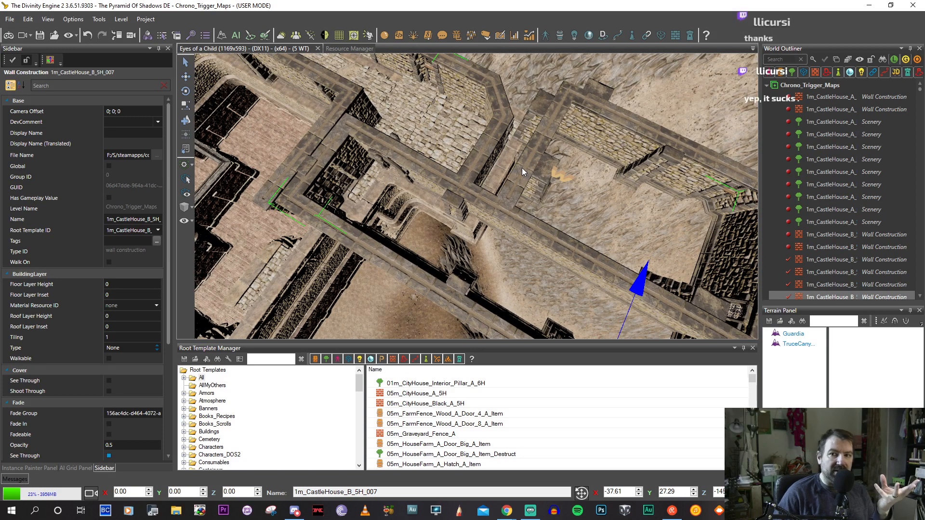
Examine the new rectangular room, the angled room and the arched hall entrance from several sides.
middle_drag(448, 223, 429, 250)
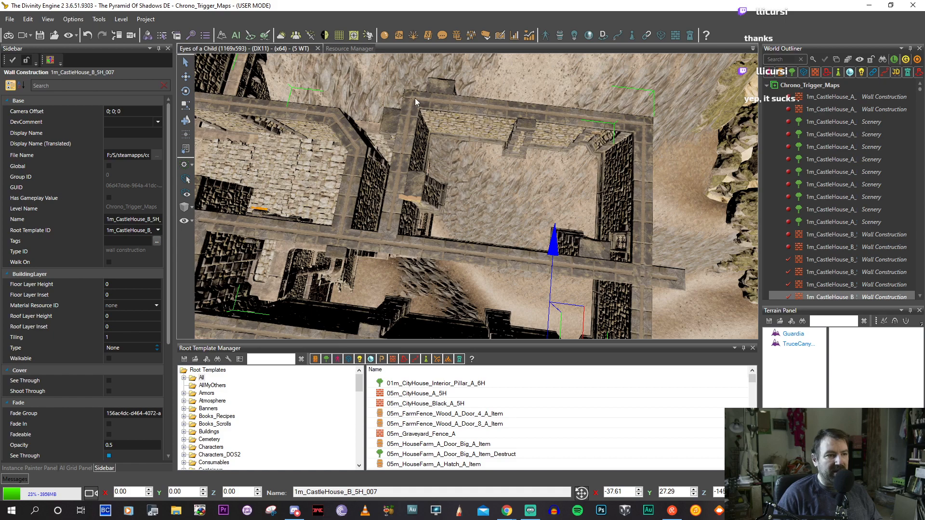
middle_drag(470, 203, 518, 187)
scroll(471, 201, up, 3)
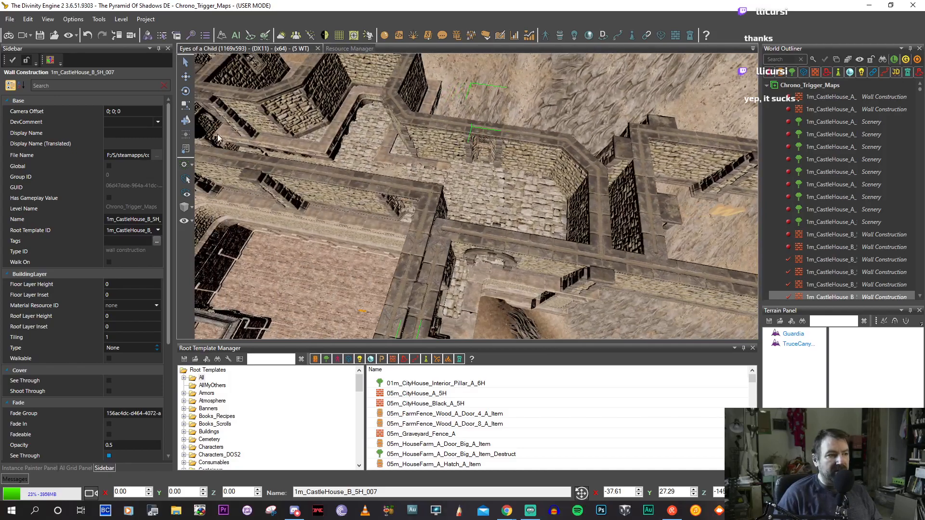
middle_drag(439, 136, 467, 142)
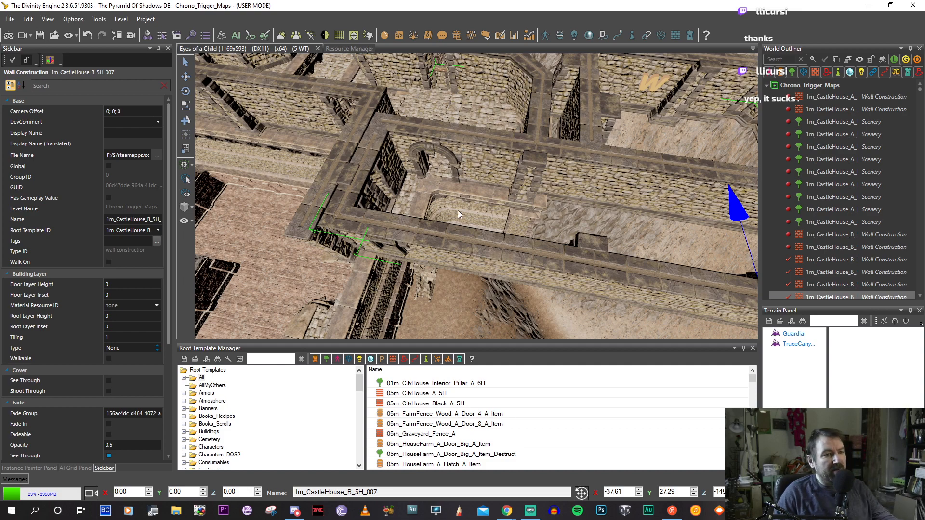
scroll(481, 235, down, 4)
middle_drag(481, 235, 472, 230)
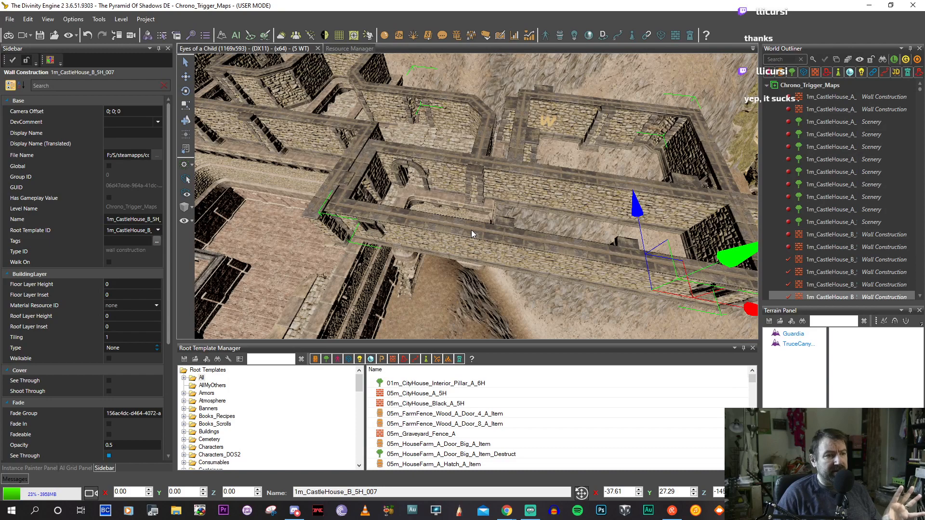
Remove the stub of the 1m_CastleHouse_B_5H_004 wall sticking out past the outer end of the new room.
click(475, 180)
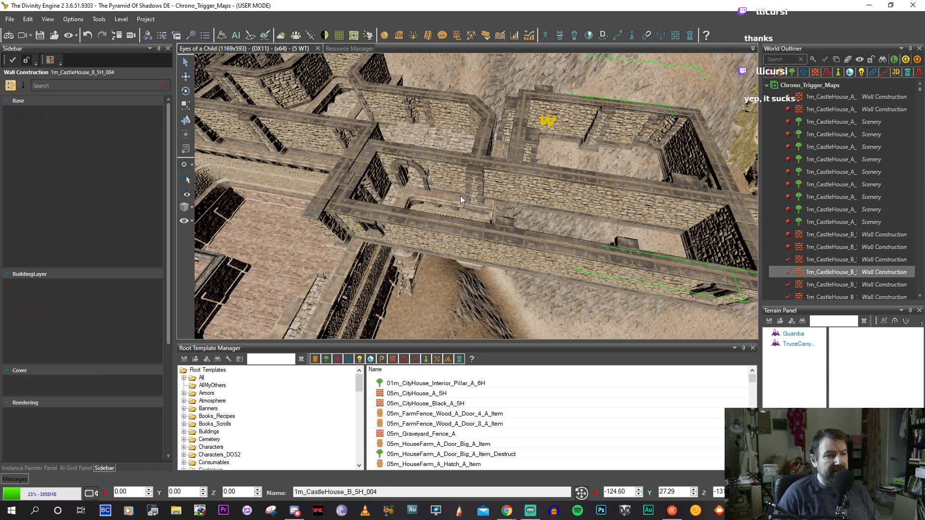
mouse_move(458, 197)
middle_down()
mouse_move(438, 211)
mouse_move(401, 198)
middle_up()
scroll(447, 209, up, 3)
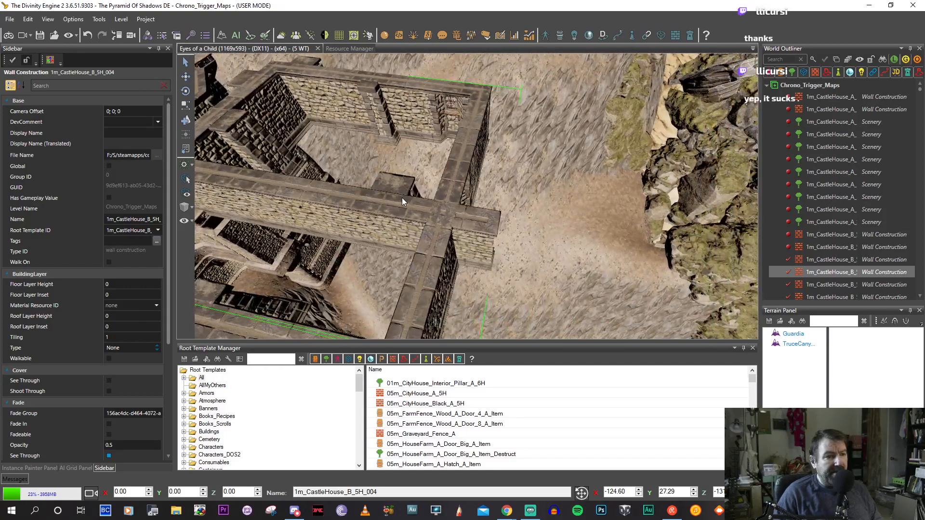
click(473, 221)
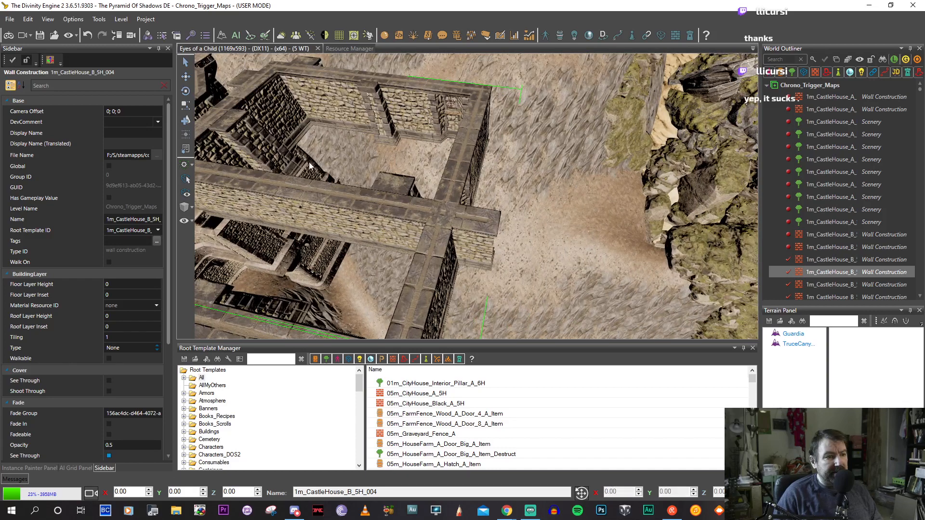
click(482, 227)
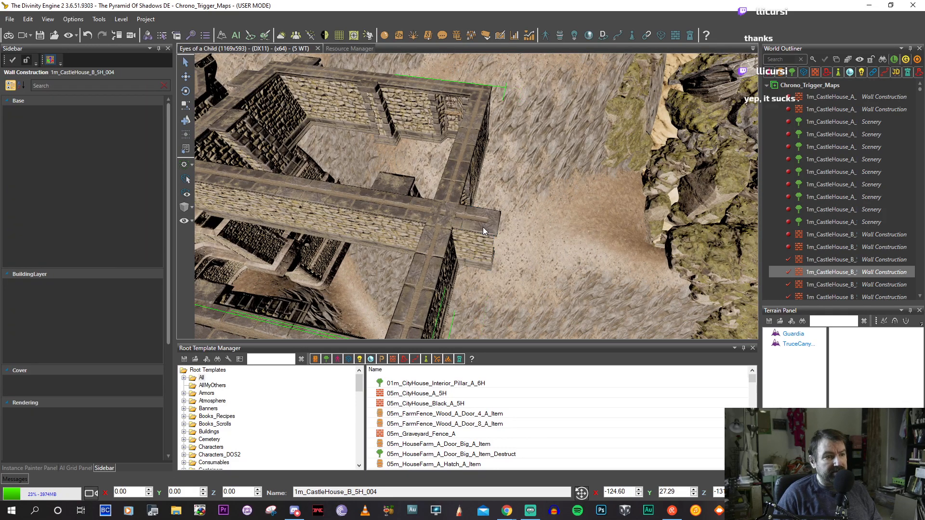
click(476, 234)
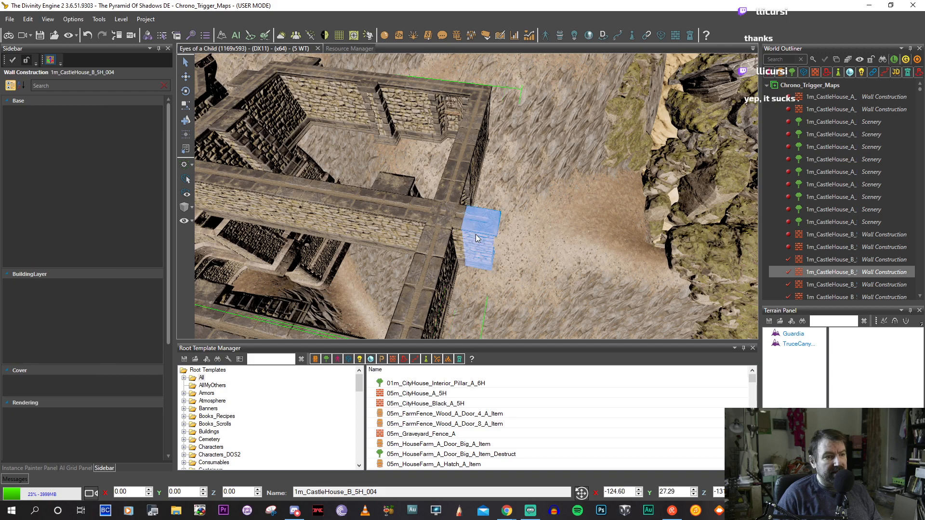
mouse_move(476, 234)
middle_down()
mouse_move(453, 236)
mouse_move(474, 233)
middle_up()
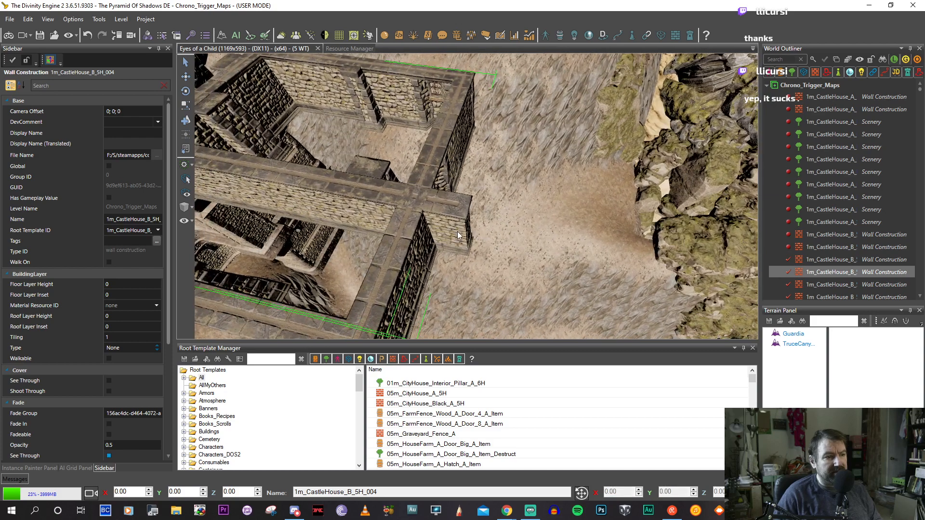
click(455, 229)
key(Delete)
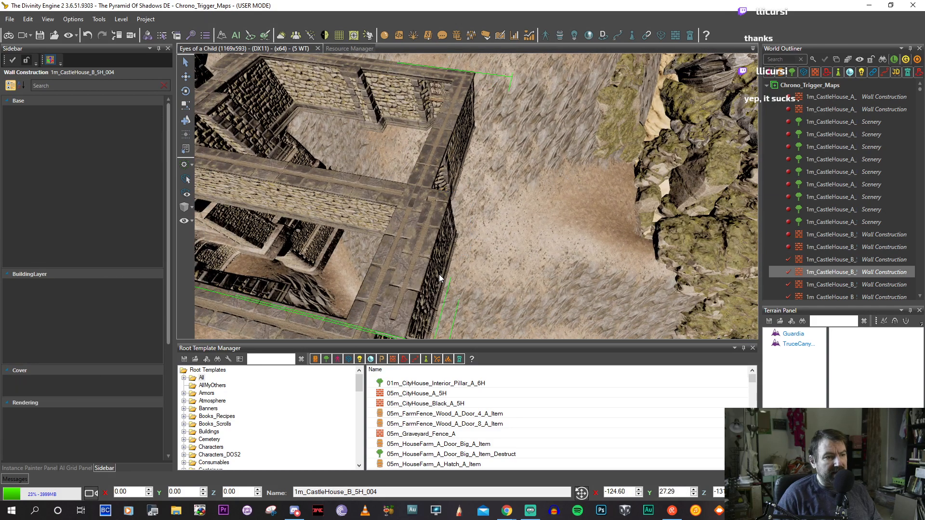
Rework the 1m_CastleHouse_B_5H_004 pieces along the new room's outer end wall, clearing the surplus loop outside it.
middle_drag(441, 273, 451, 269)
click(521, 212)
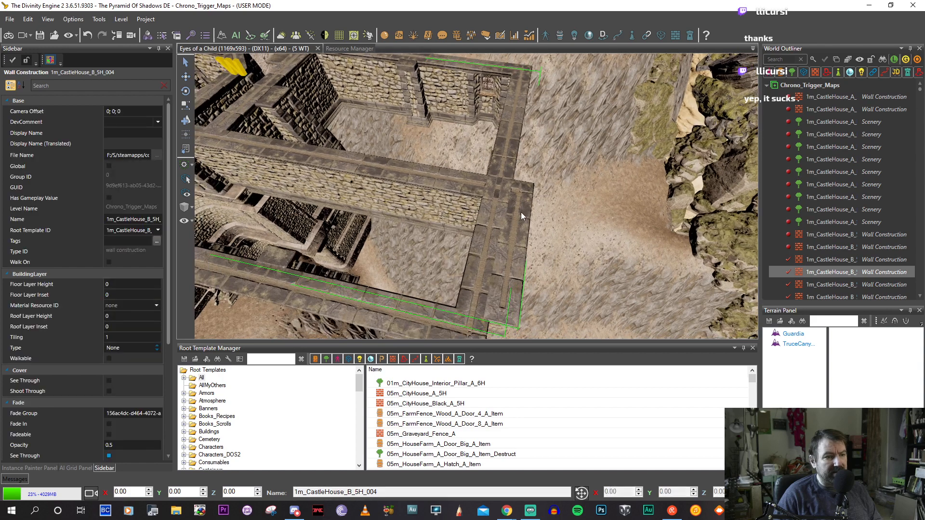
key(Delete)
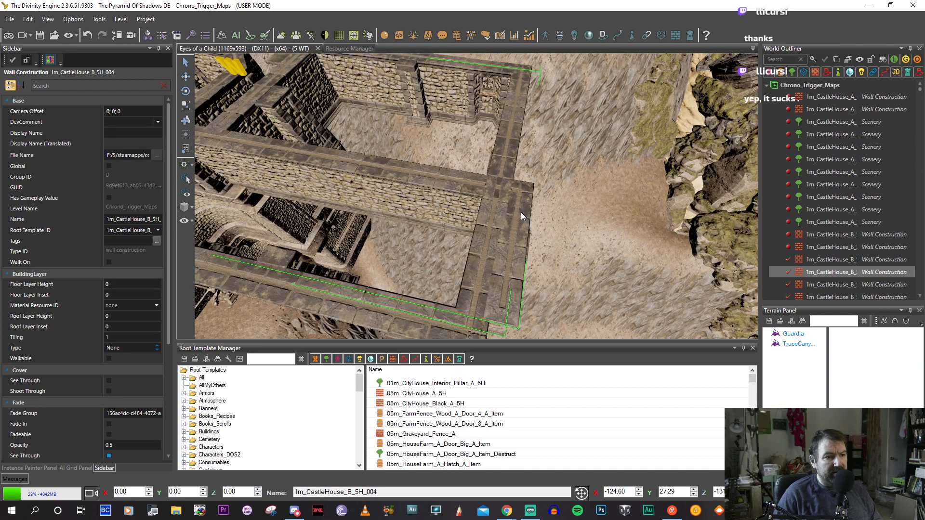
key(Delete)
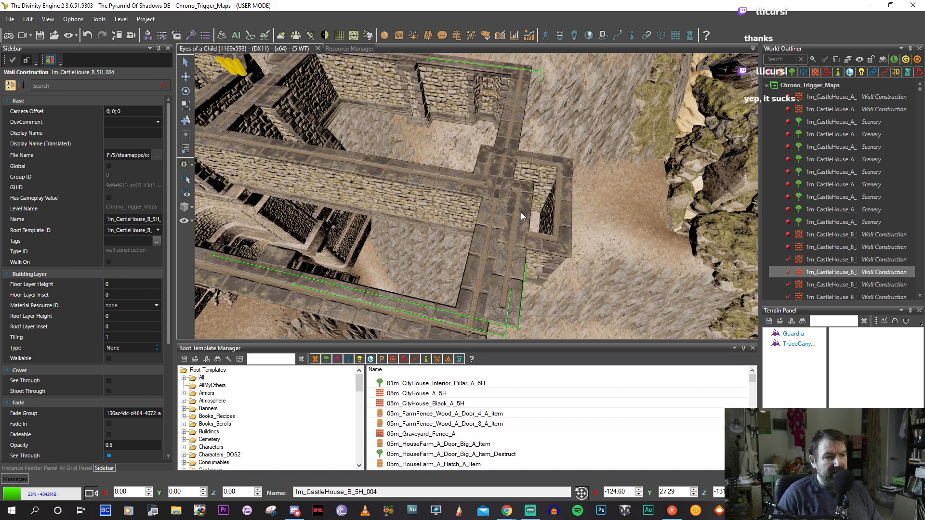
middle_drag(522, 211, 496, 255)
click(498, 286)
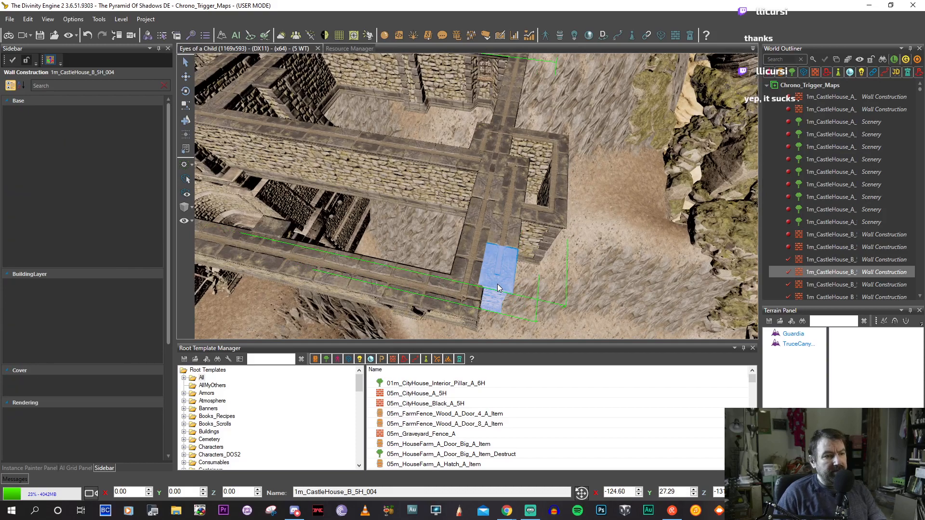
key(Delete)
middle_drag(480, 222, 531, 233)
middle_drag(591, 211, 565, 223)
Shift the whole 1m_CastleHouse_B_5H_007 wall construction slightly to an X position of -38.49.
click(380, 125)
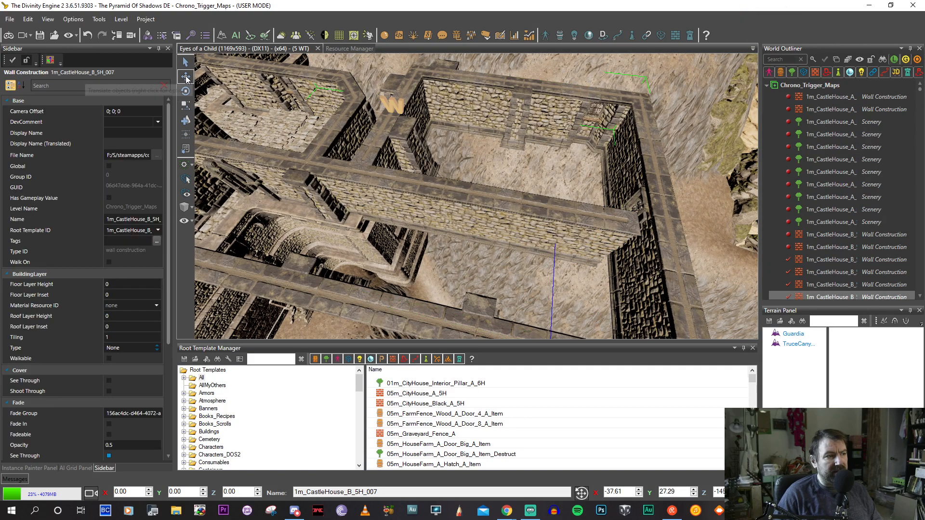
middle_drag(336, 207, 361, 212)
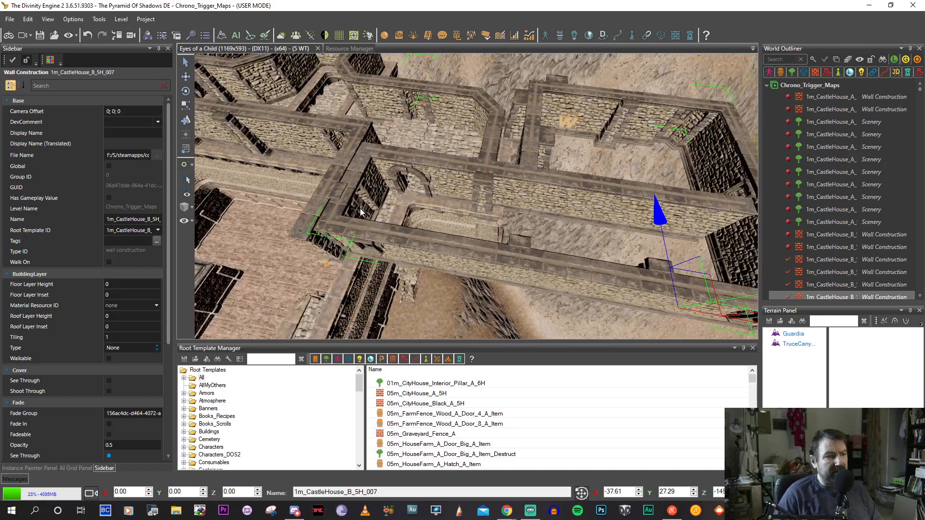
middle_drag(692, 278, 511, 245)
scroll(510, 244, up, 2)
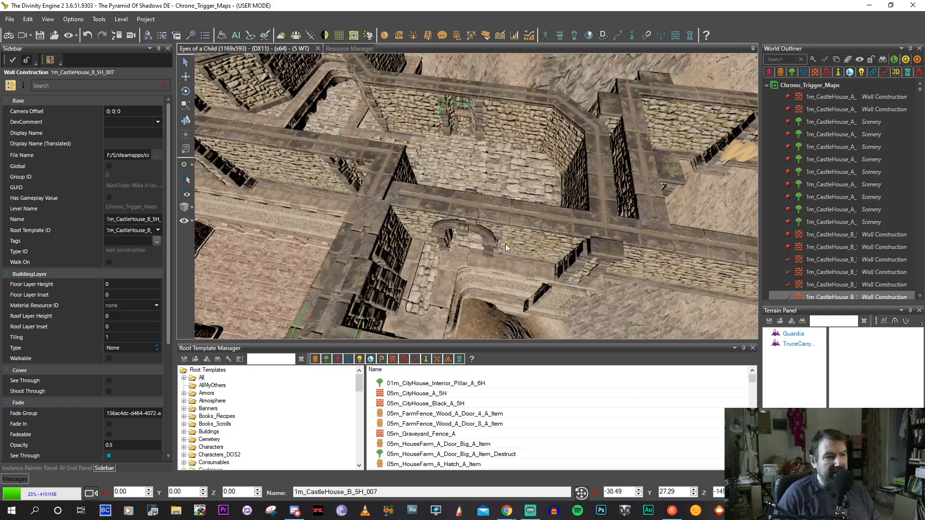
Rework the 1m_CastleHouse_B_5H_007 corner near the arched entrance, extending its long wall to the outer corner by the brick courtyard.
click(388, 212)
middle_drag(384, 215, 404, 197)
click(460, 244)
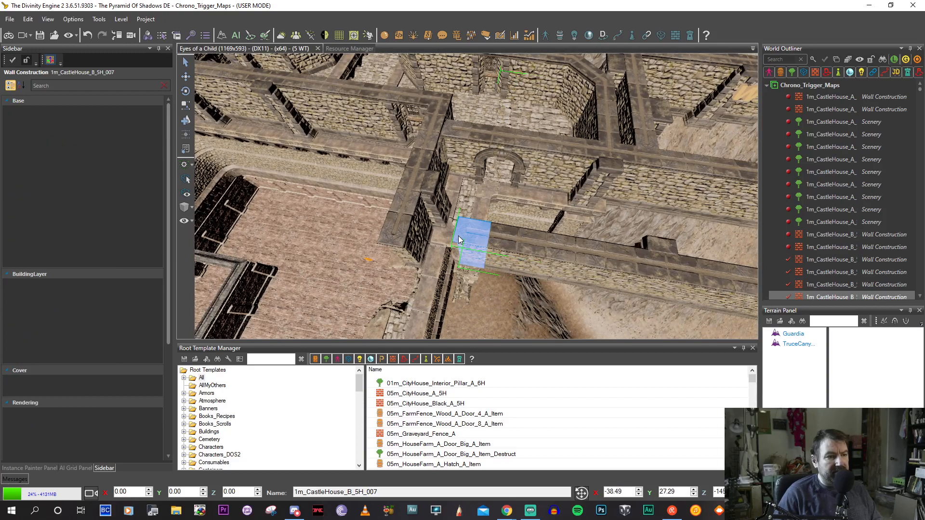
click(390, 235)
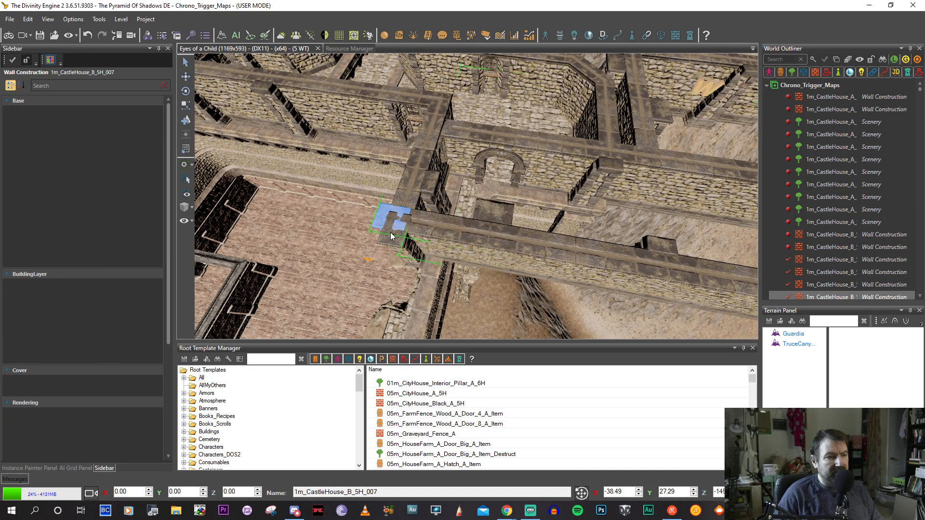
middle_drag(391, 235, 322, 219)
right_click(432, 222)
Split the long 1m_CastleHouse_B_5H_004 wall piece that separates the new room from the neighbouring large room.
click(461, 227)
middle_drag(402, 195, 441, 156)
click(362, 155)
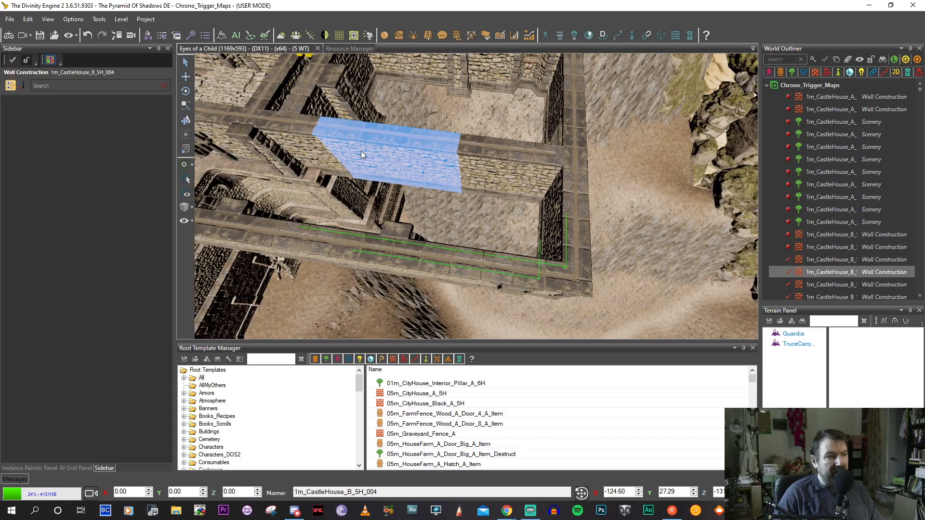
click(490, 169)
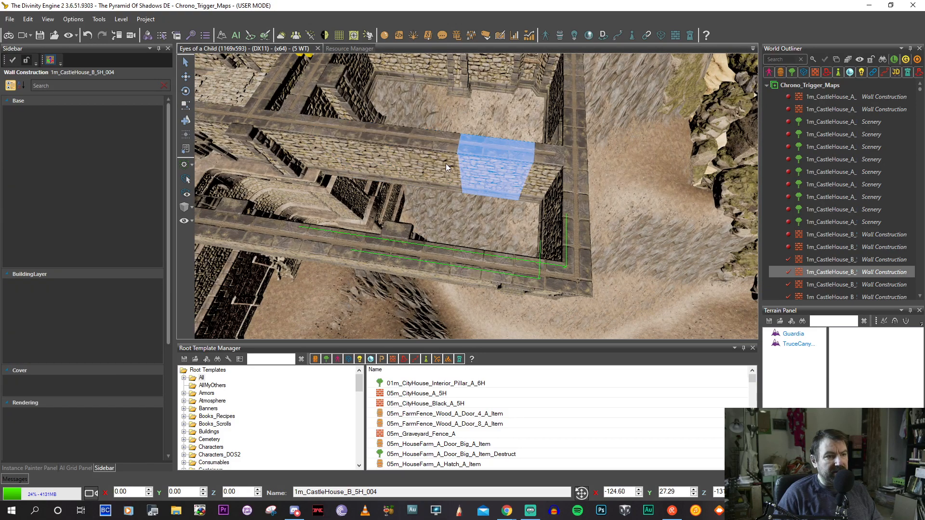
middle_drag(447, 163, 459, 164)
click(465, 162)
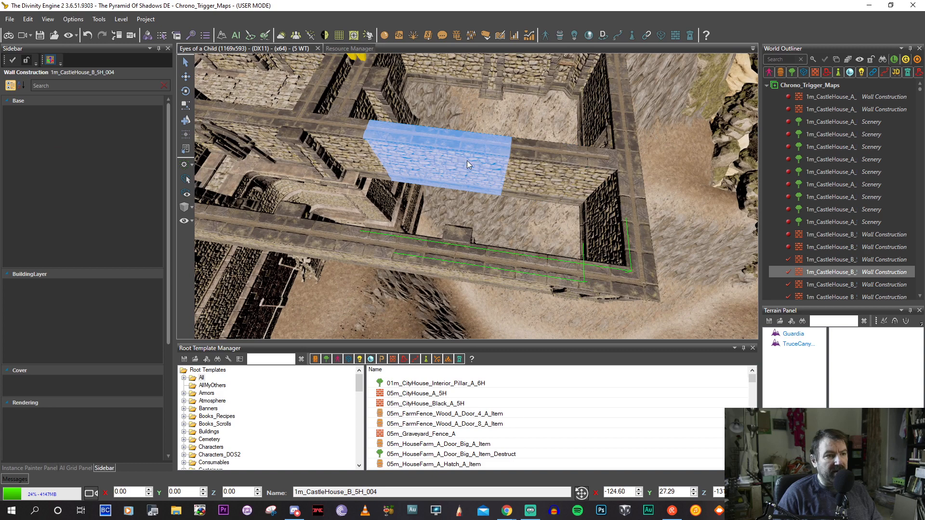
right_click(462, 168)
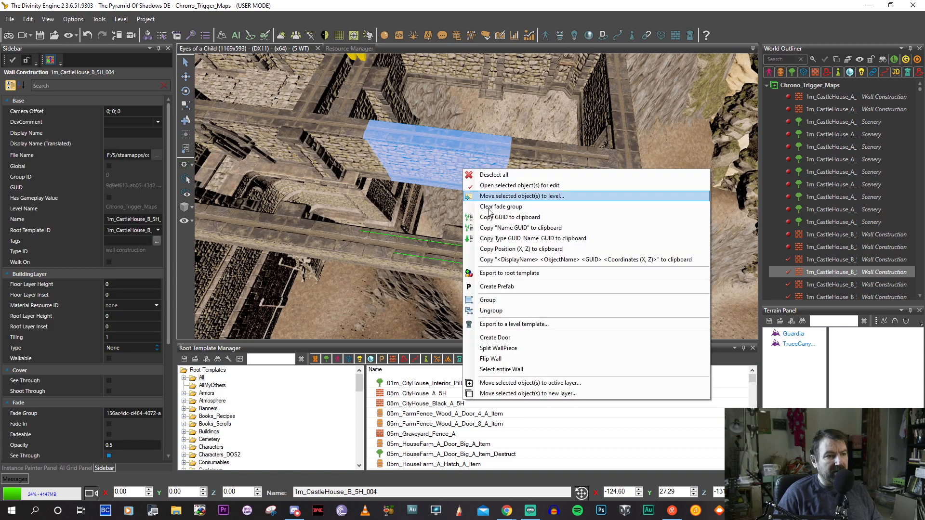
click(517, 348)
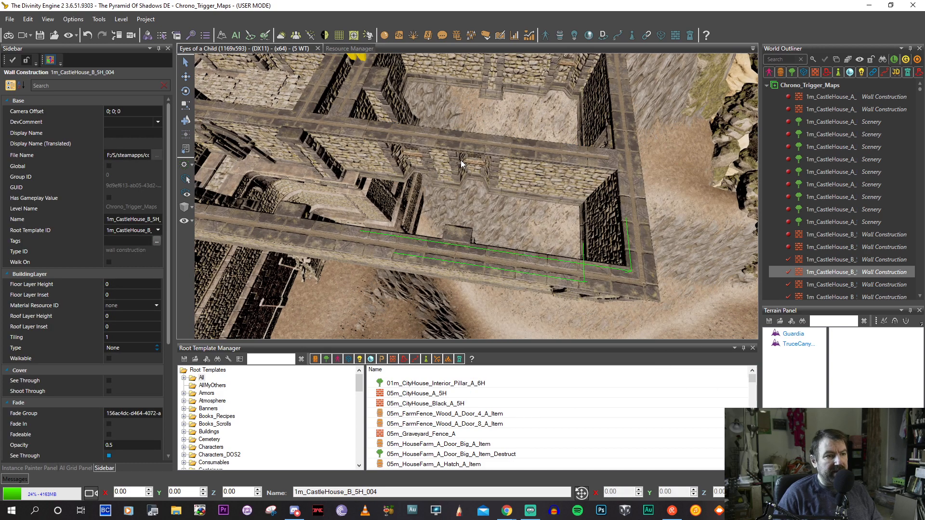
Create a door in the dividing wall's piece nearest the room's outer end.
click(496, 167)
middle_drag(498, 167, 492, 195)
click(467, 181)
right_click(492, 196)
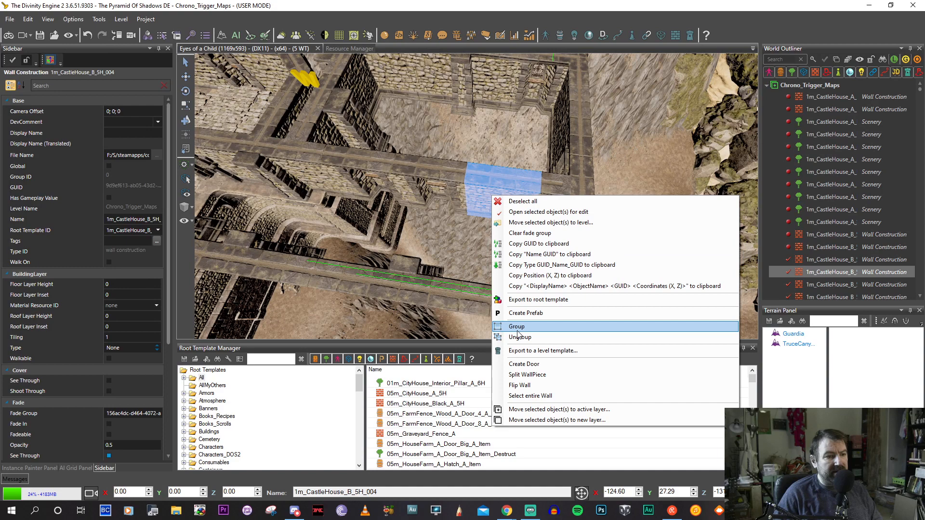
click(524, 364)
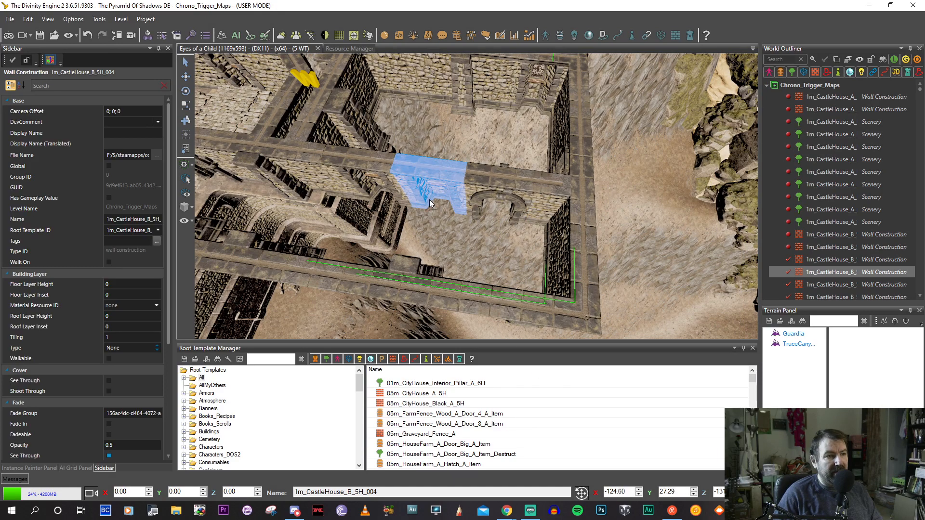
Swap the windowed wall piece beside the new arched doorway for plain wall and rework the next windowed piece along.
scroll(437, 195, up, 5)
scroll(481, 172, down, 4)
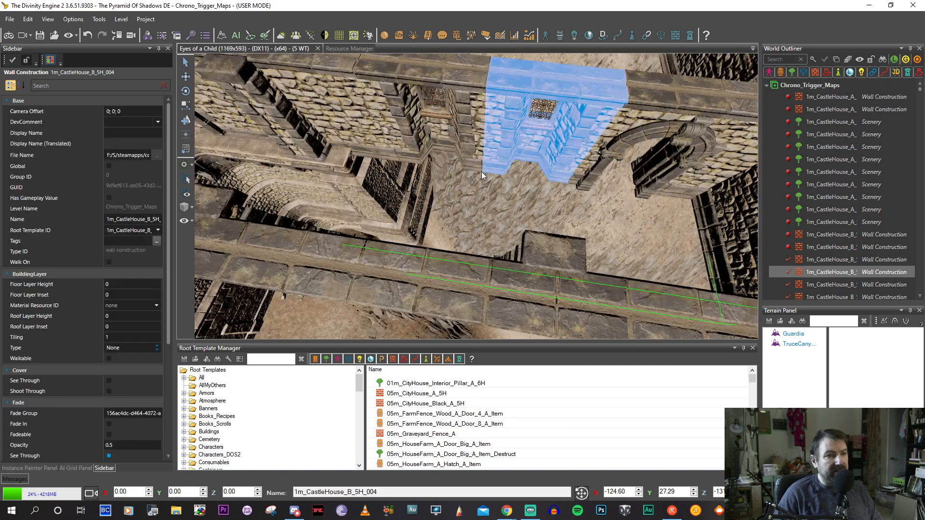
scroll(482, 171, up, 2)
key(Delete)
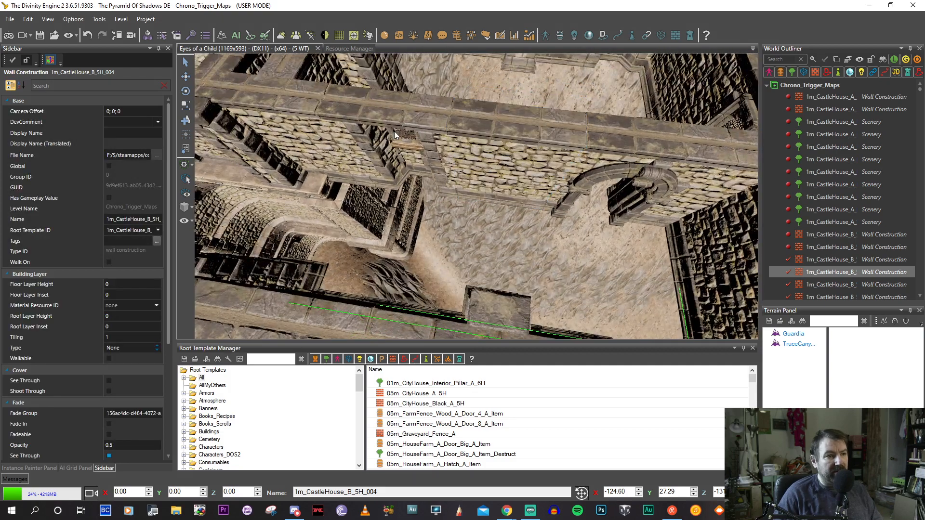
click(394, 132)
key(Delete)
mouse_move(395, 146)
middle_down()
mouse_move(414, 152)
mouse_move(400, 155)
middle_up()
scroll(413, 152, down, 6)
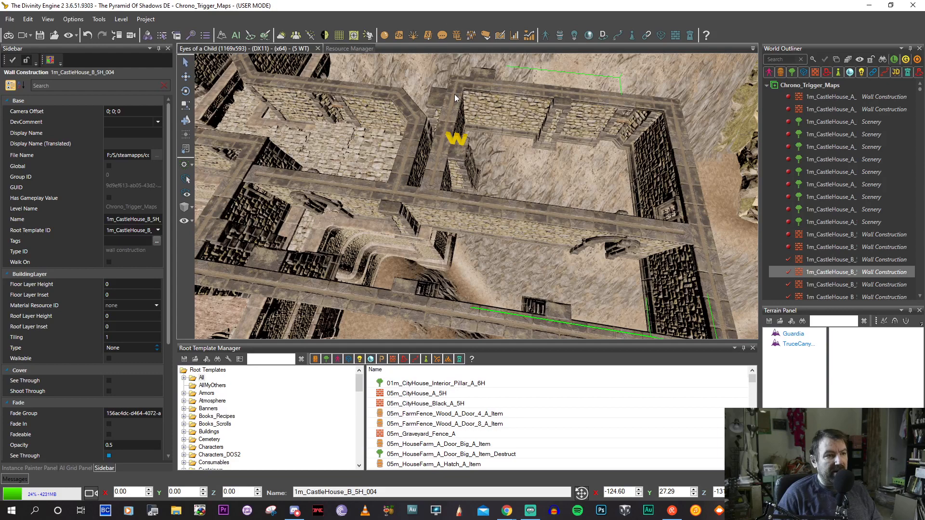
Set the Material Resource ID of the 1m_CastleHouse_B_5H_007 wall construction to 05m_WoodenHouse_A_PBR.
click(490, 99)
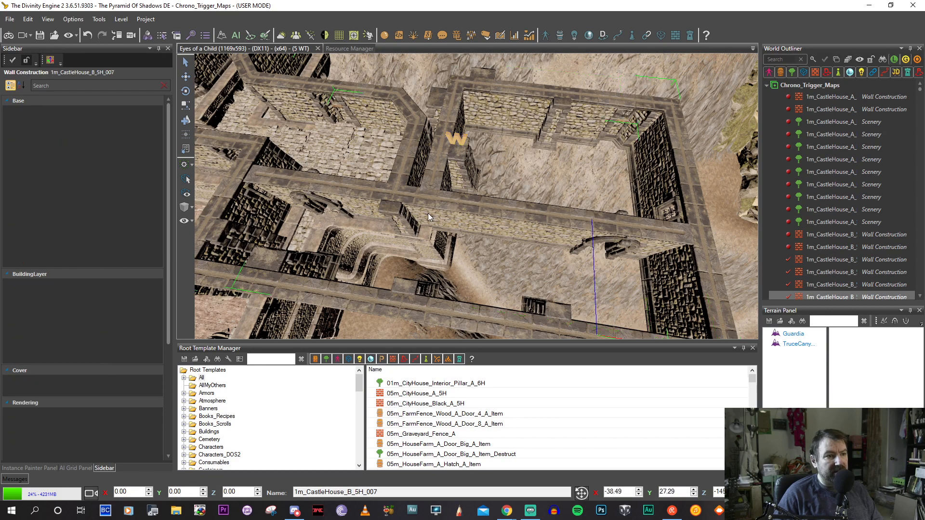
middle_drag(372, 273, 395, 255)
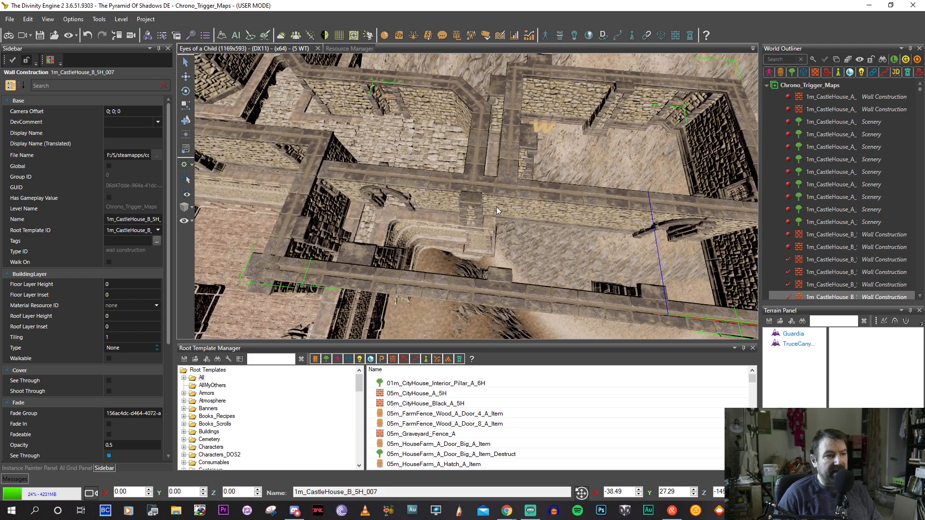
middle_drag(381, 189, 358, 185)
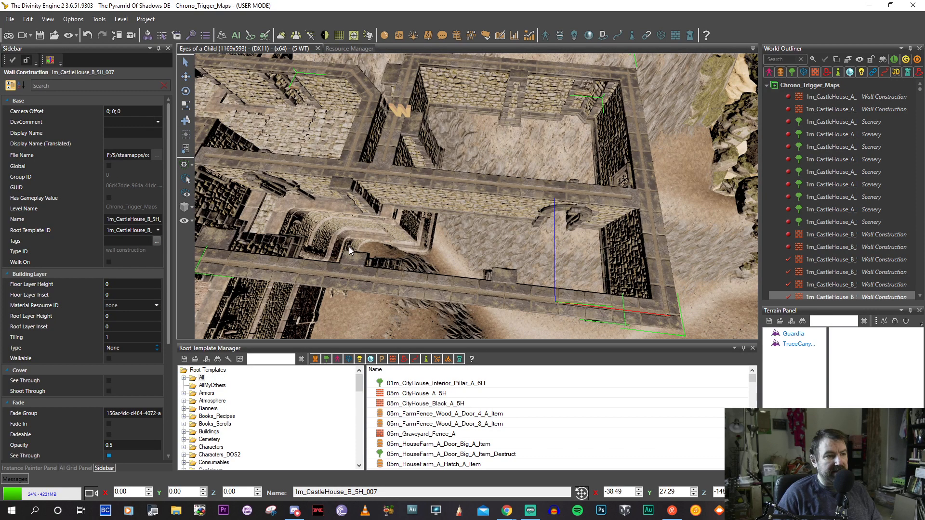
middle_drag(350, 250, 359, 248)
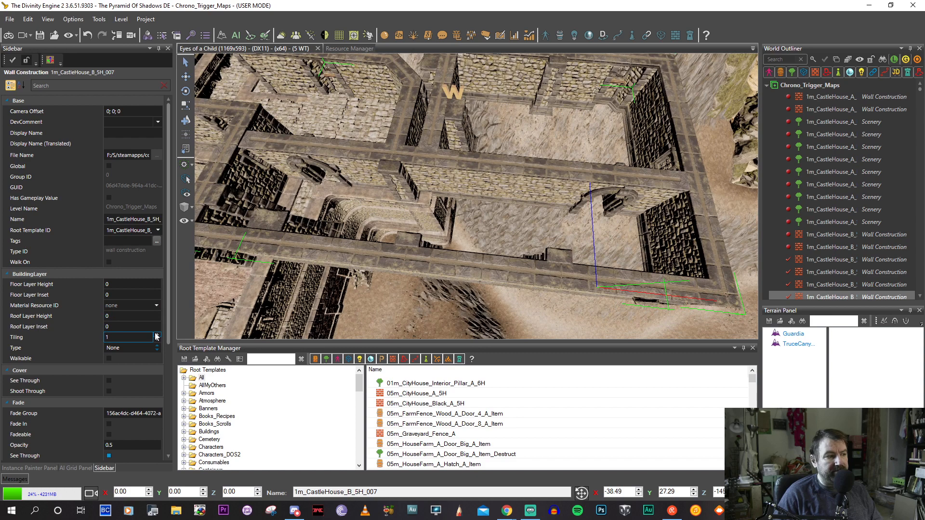
click(157, 306)
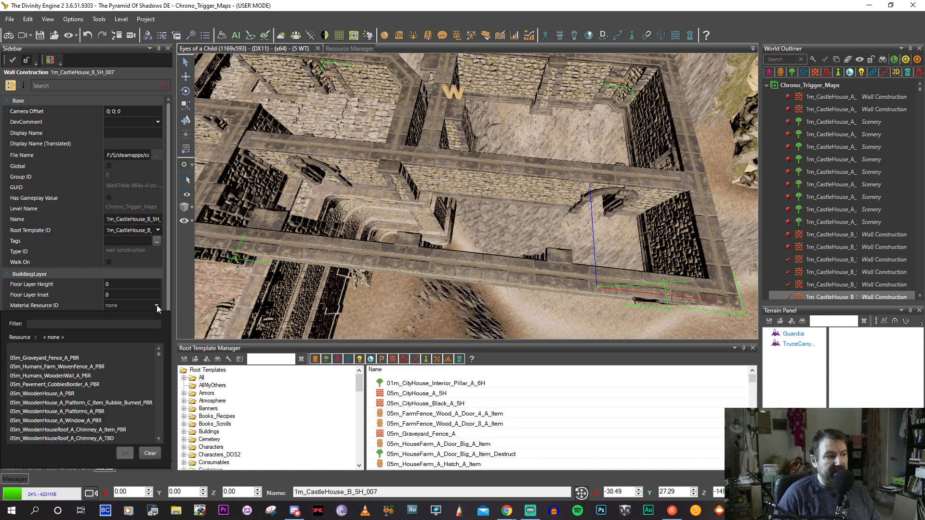
click(87, 378)
click(98, 385)
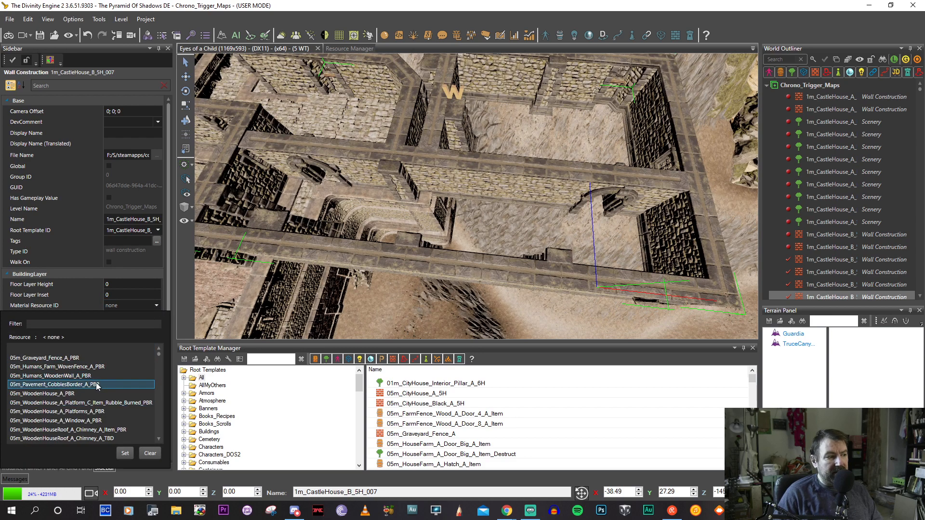
click(97, 413)
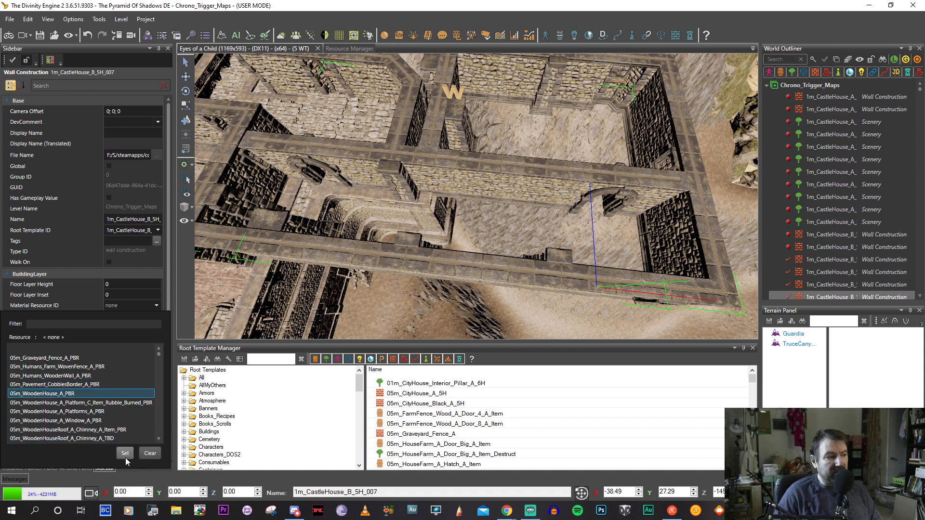
click(125, 454)
Try 1m_Paving_RaanaarFloor_A_Tile_PBR as the wall construction's Material Resource ID, with Floor Layer Height 1 and type Floor, and inspect the rooms.
click(142, 314)
click(158, 306)
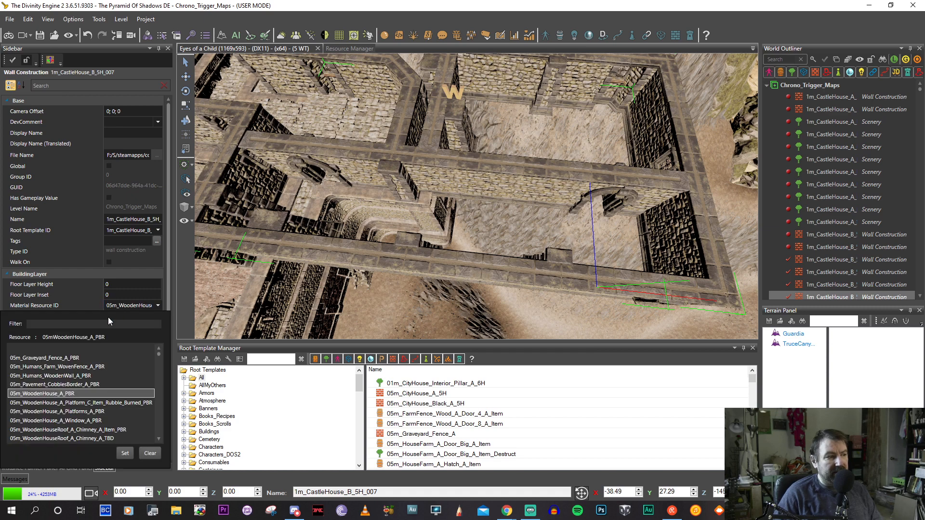
text(floo)
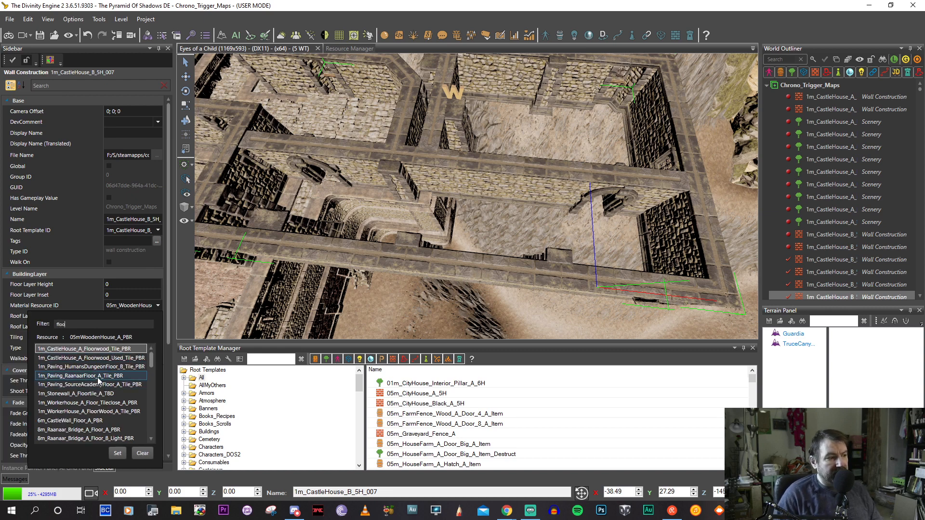
click(98, 377)
click(118, 452)
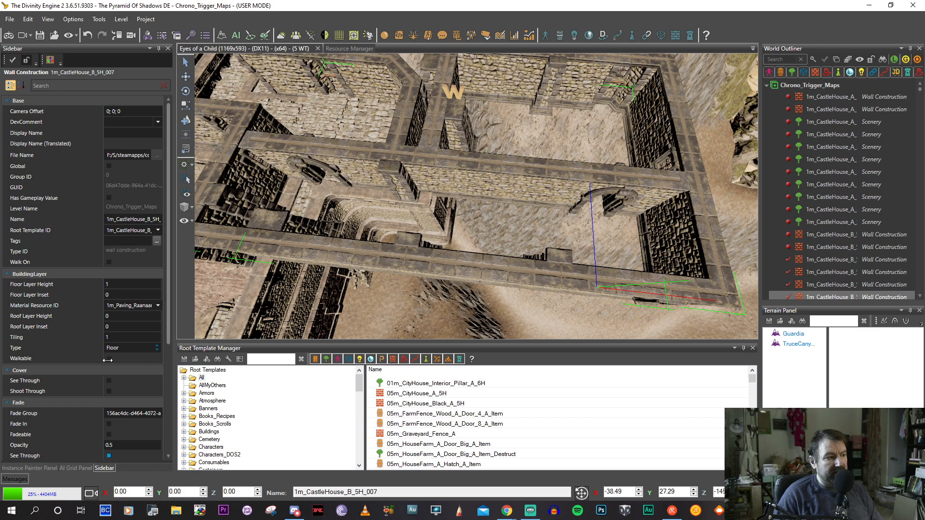
middle_drag(356, 249, 351, 267)
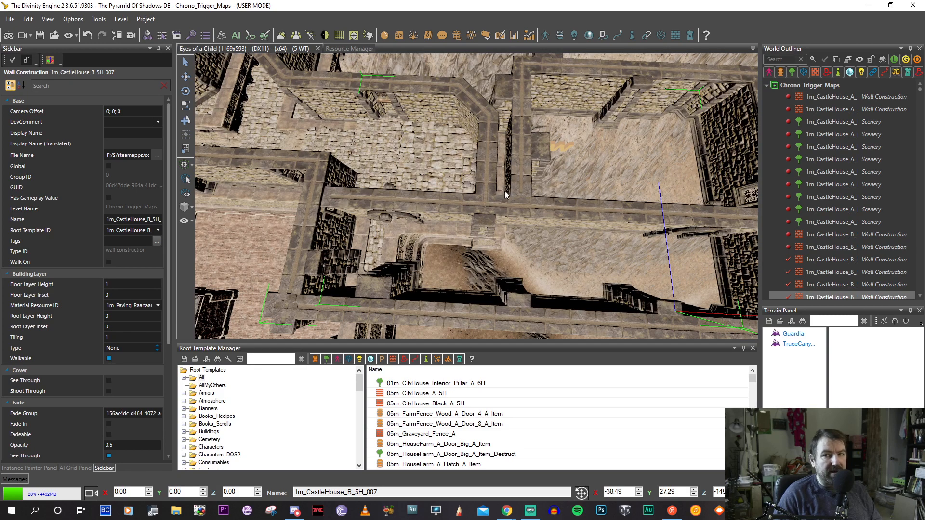
mouse_move(505, 189)
middle_down()
mouse_move(478, 201)
mouse_move(518, 184)
mouse_move(502, 195)
middle_up()
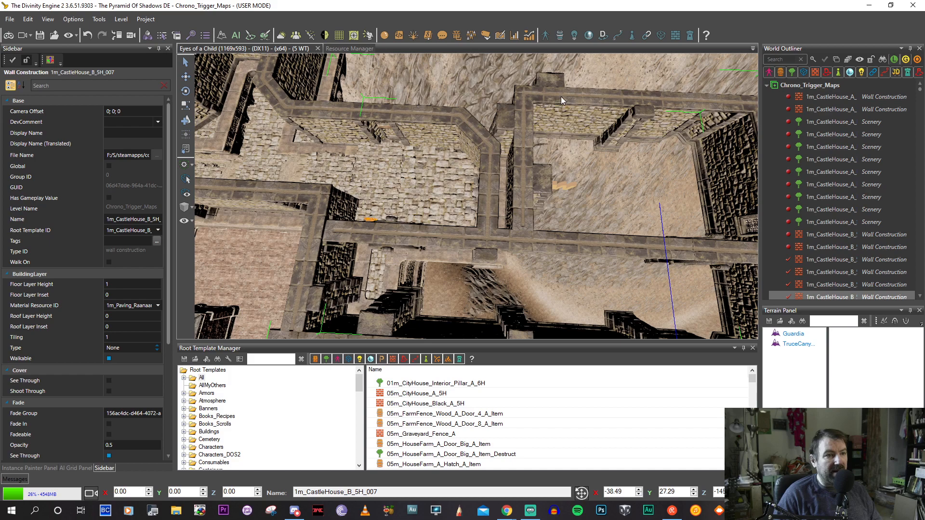
middle_drag(321, 235, 336, 208)
mouse_move(446, 183)
middle_down()
mouse_move(437, 230)
mouse_move(416, 205)
mouse_move(407, 214)
mouse_move(457, 180)
middle_up()
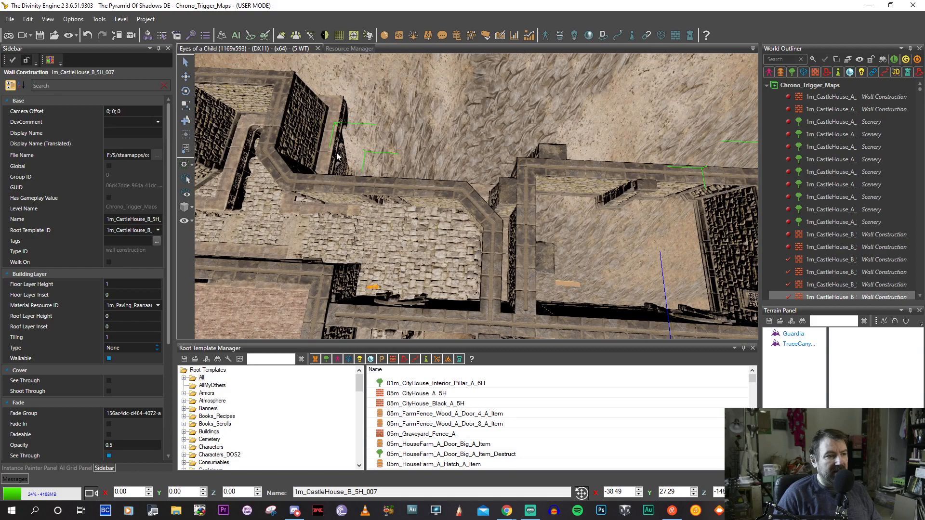
middle_drag(336, 198, 337, 218)
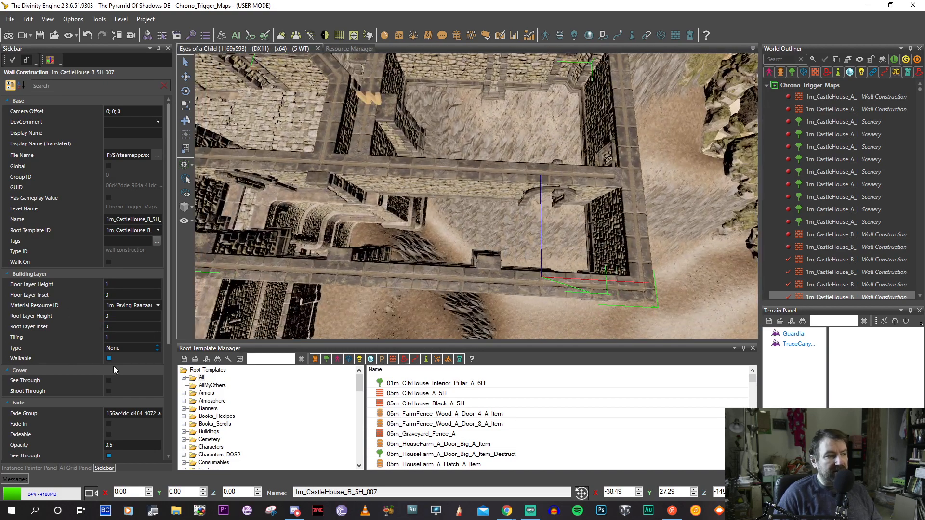
Clear the wall construction's Material Resource ID and set its Floor Layer Height to 0.
click(158, 306)
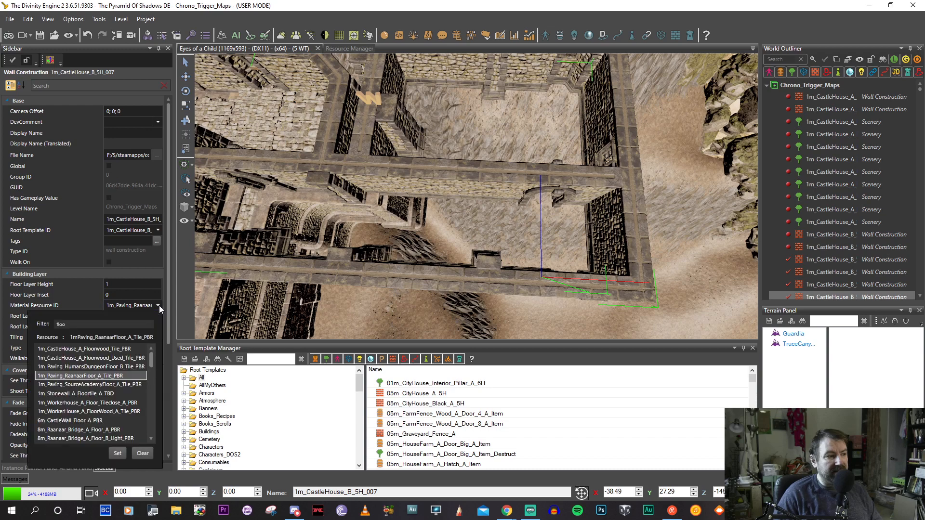
click(142, 454)
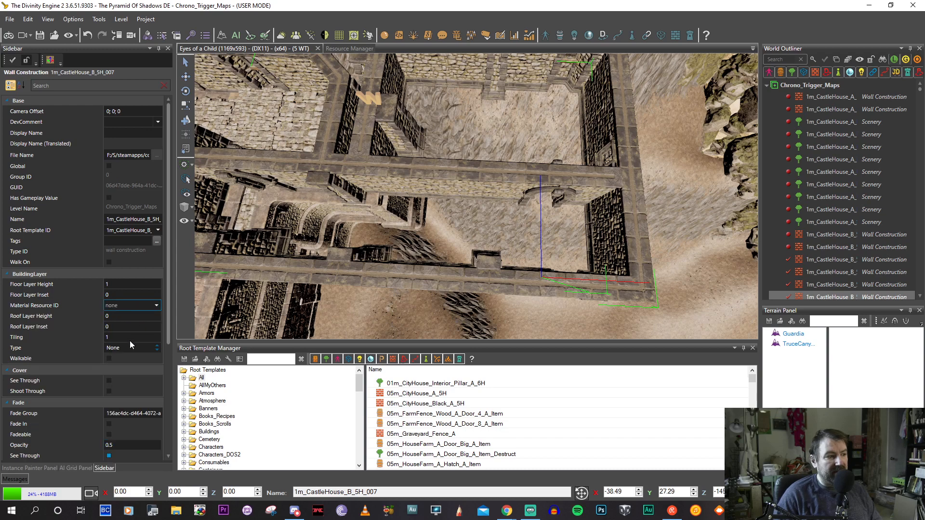
middle_drag(395, 253, 406, 242)
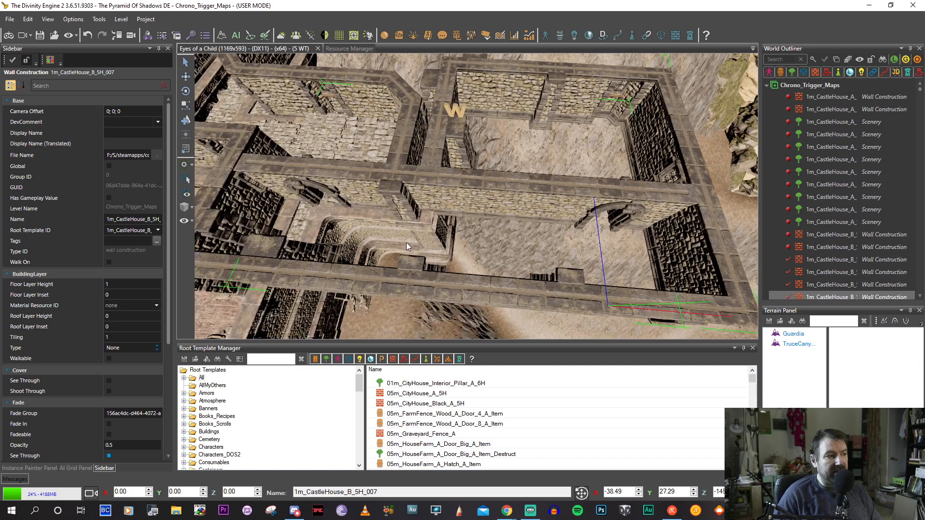
text(0)
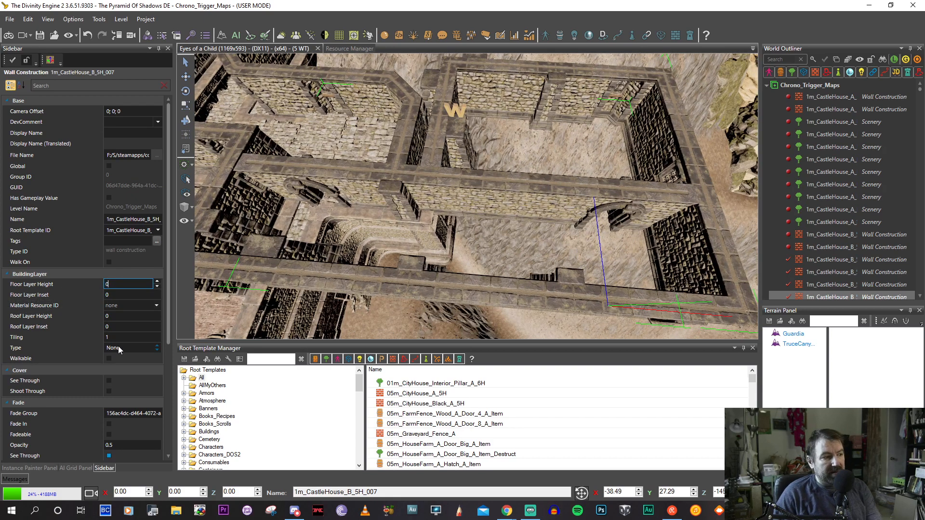
Copy the BLD_Humans_StonePlatform_4x4_A_008 floor platform from the paved room through the wall into the adjacent large unpaved room.
middle_drag(306, 272, 360, 284)
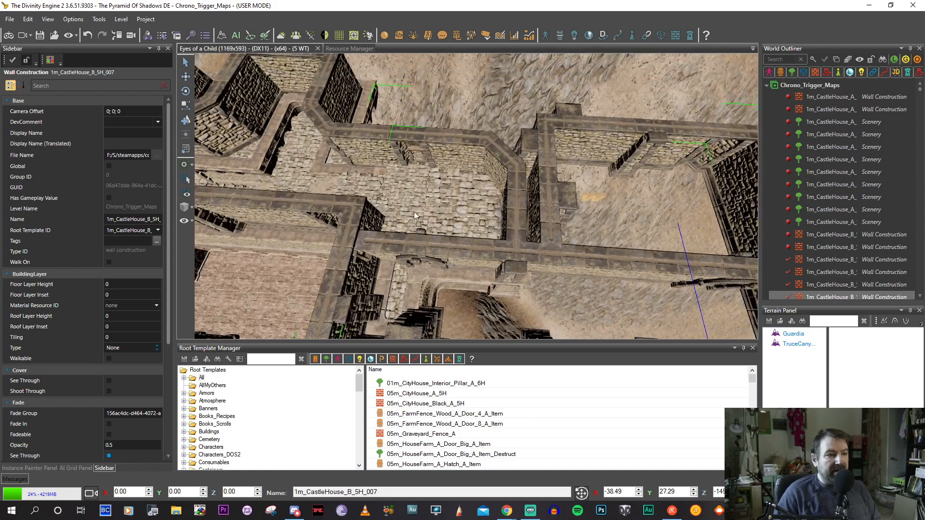
mouse_move(386, 192)
middle_down()
mouse_move(429, 208)
mouse_move(407, 227)
mouse_move(371, 163)
mouse_move(447, 198)
mouse_move(396, 186)
middle_up()
click(414, 193)
click(395, 185)
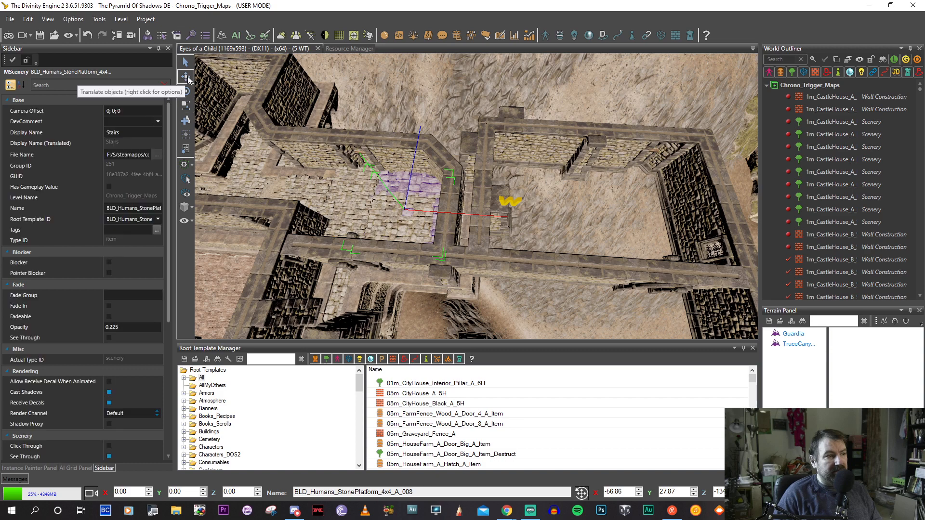
click(186, 77)
middle_drag(430, 232, 416, 239)
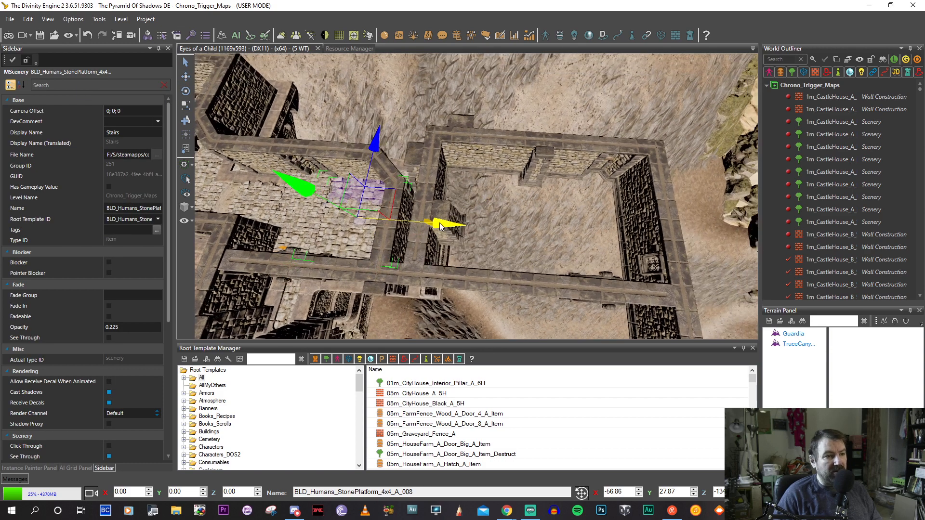
shift+drag(440, 225, 560, 237)
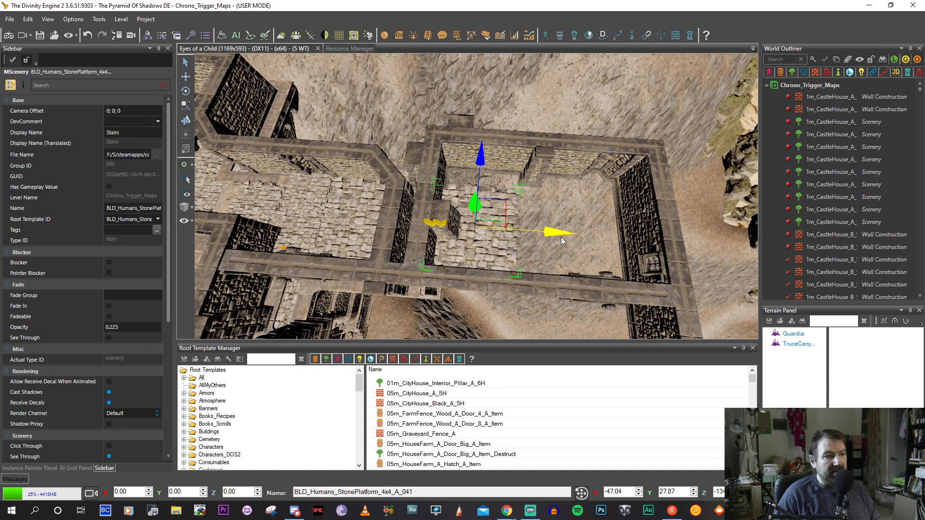
Place another copy of the stone platform beside the first one, covering the outer half of the large room's floor.
drag(499, 205, 611, 221)
key(d)
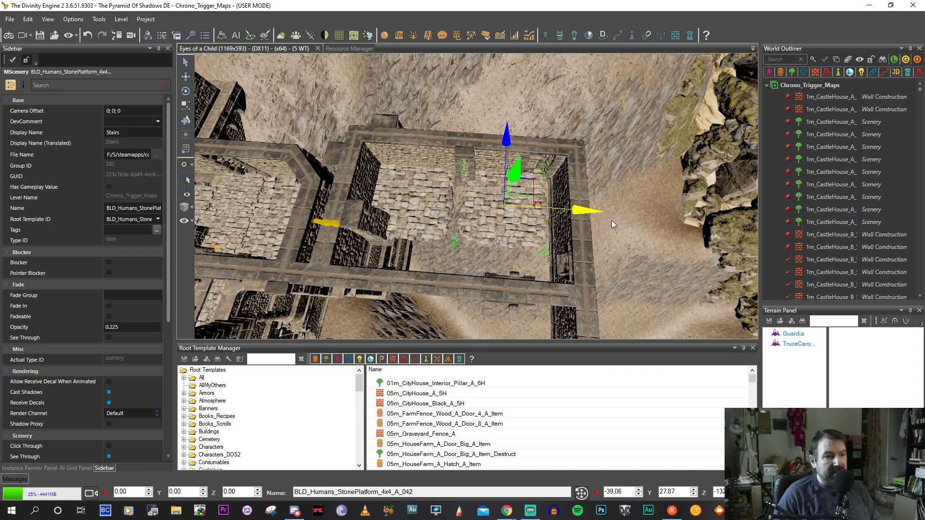
drag(538, 181, 531, 199)
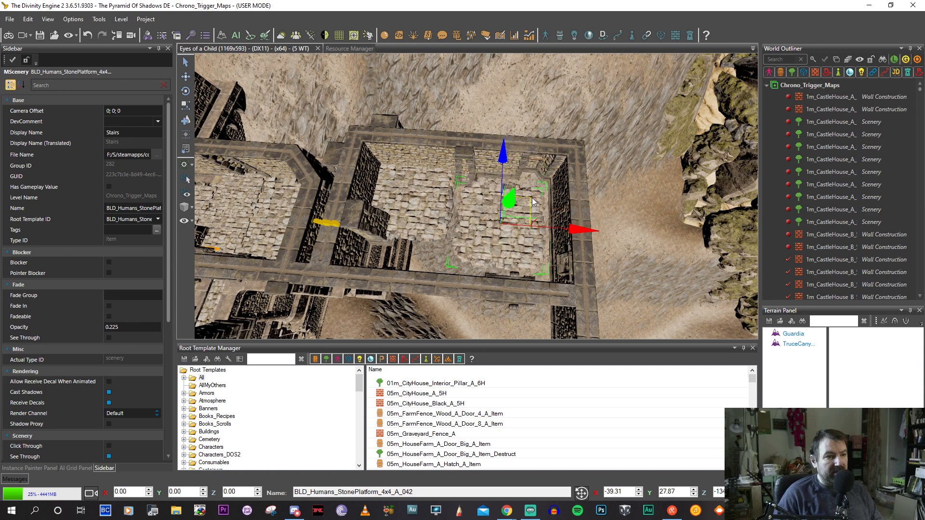
Scale the second platform copy up slightly and nudge it toward the back wall to close the floor gaps.
key(4)
drag(564, 231, 573, 230)
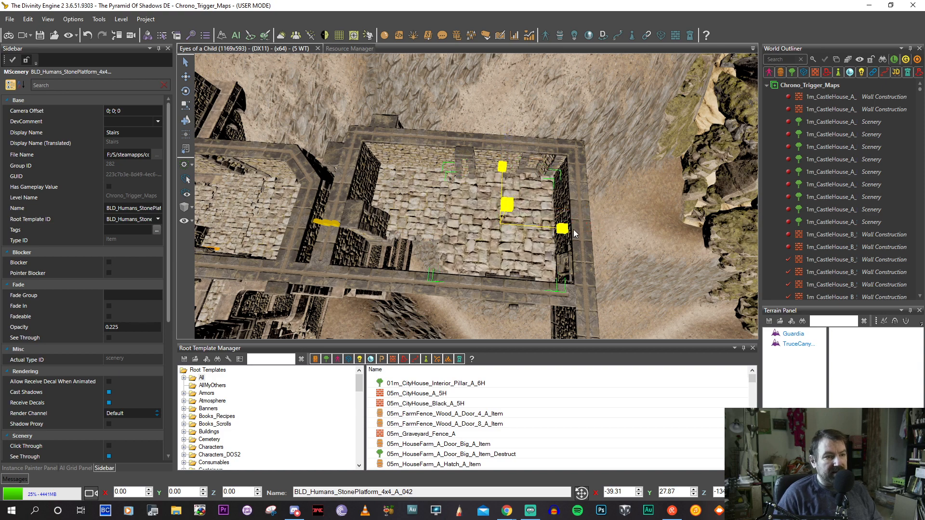
key(2)
drag(506, 161, 506, 156)
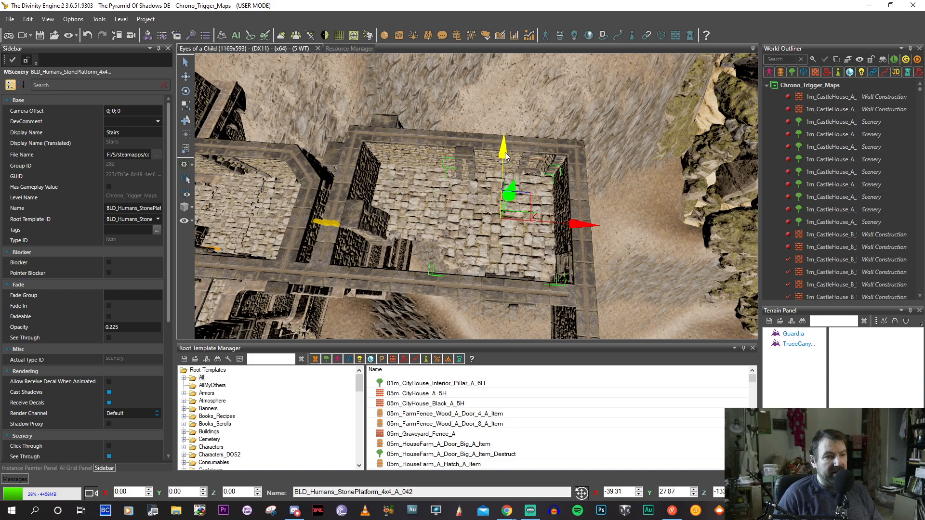
Examine the platform's Walk On scenery property and check how the stone floor meets the large room's walls.
scroll(500, 214, up, 5)
mouse_move(500, 216)
middle_down()
mouse_move(476, 215)
mouse_move(510, 205)
middle_up()
scroll(486, 210, up, 5)
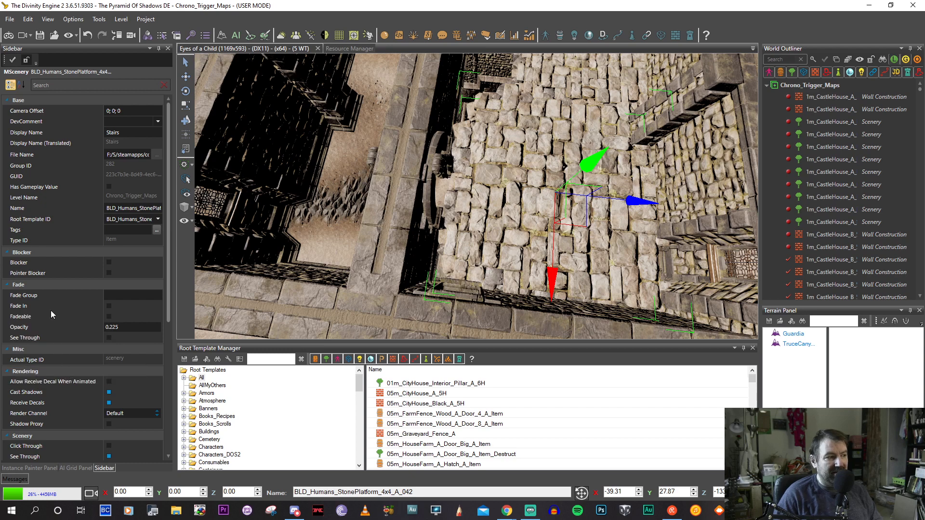
scroll(63, 311, down, 2)
scroll(62, 307, down, 2)
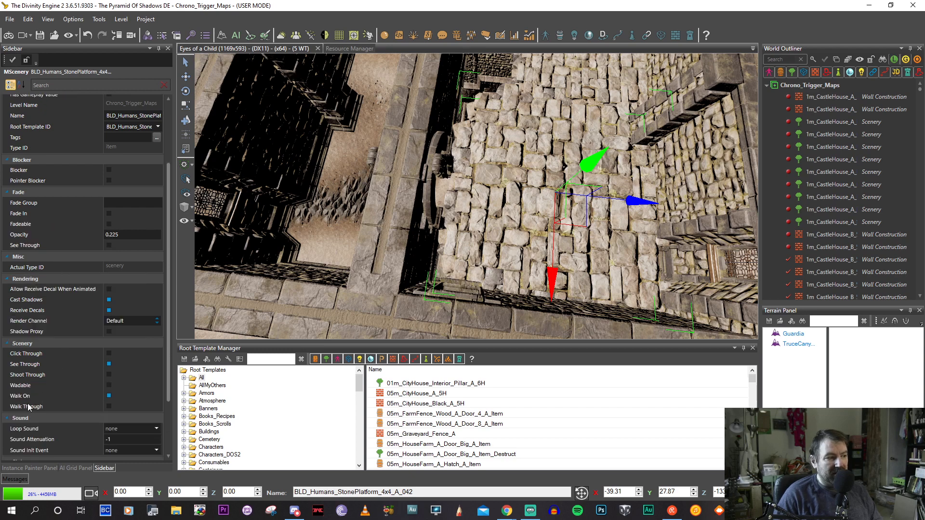
mouse_move(22, 397)
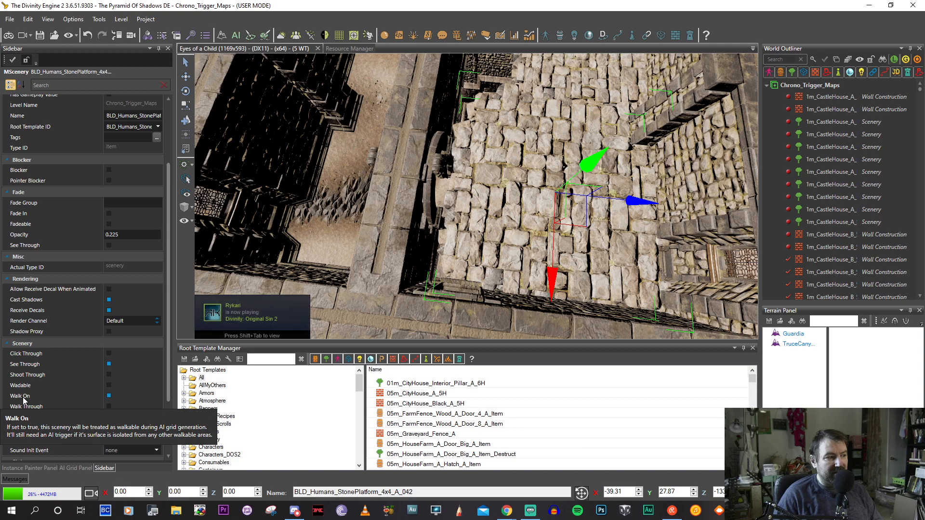
middle_drag(394, 235, 427, 247)
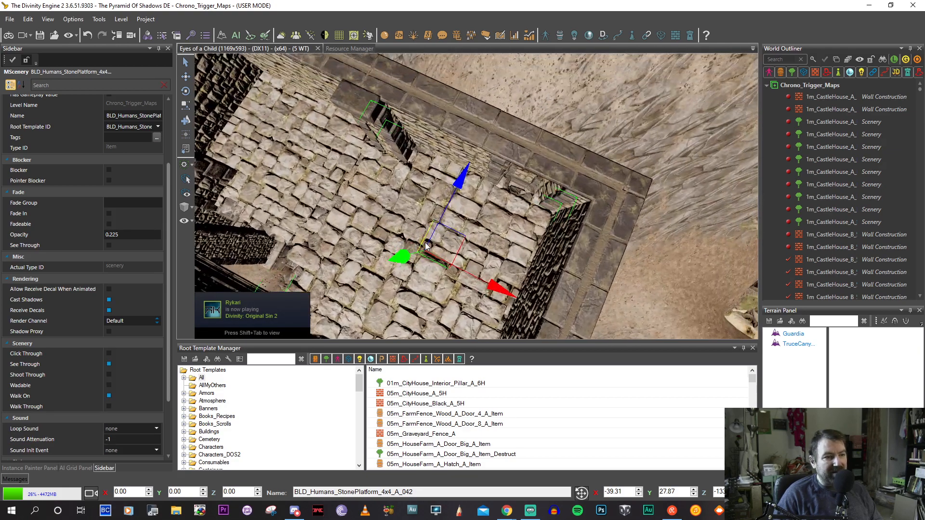
mouse_move(462, 180)
middle_down()
mouse_move(459, 191)
mouse_move(470, 182)
middle_up()
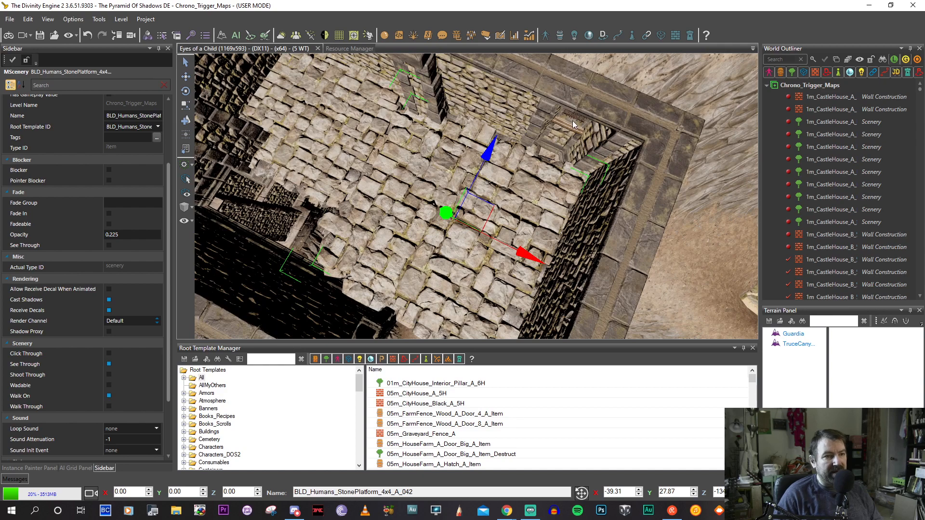
mouse_move(572, 120)
middle_down()
mouse_move(550, 147)
mouse_move(563, 131)
middle_up()
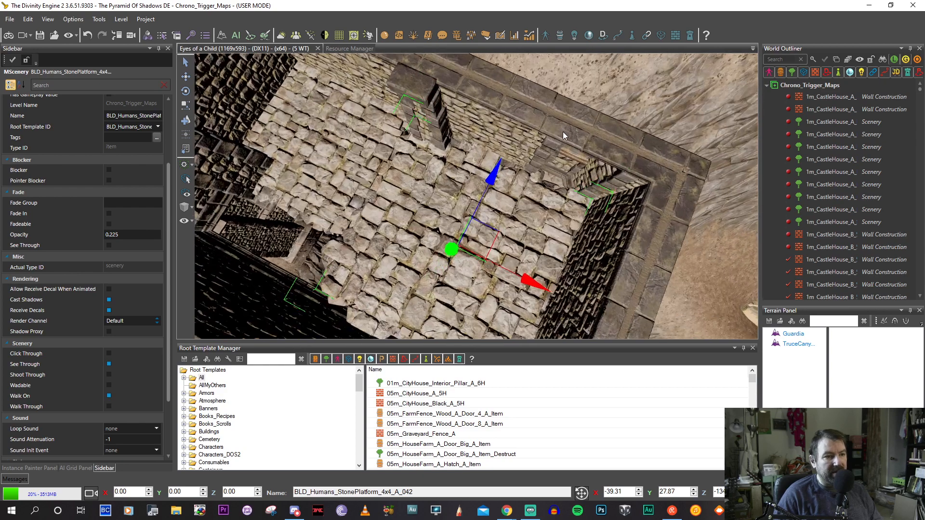
mouse_move(554, 181)
middle_down()
mouse_move(568, 164)
mouse_move(553, 165)
middle_up()
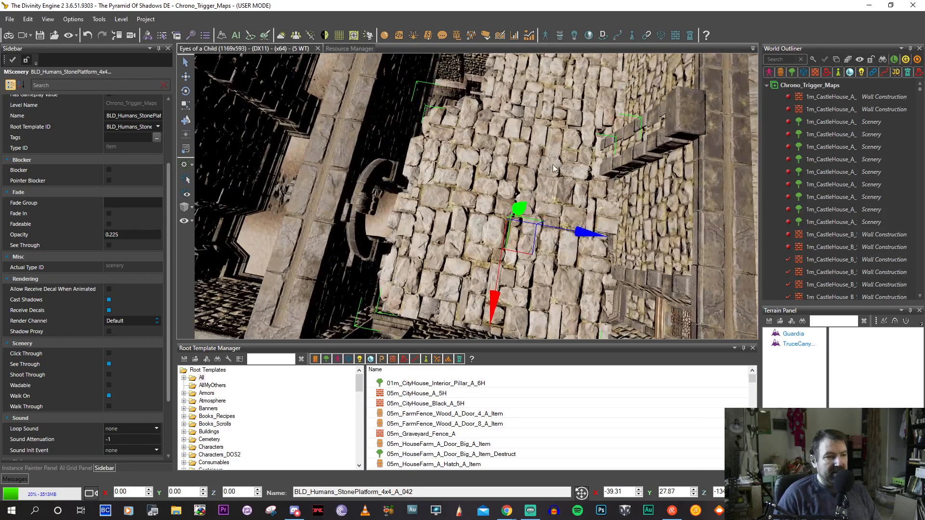
Copy the stone platform across the dividing wall into the narrow room beyond the arched doorway and scale the copy down slightly.
shift+drag(583, 232, 572, 233)
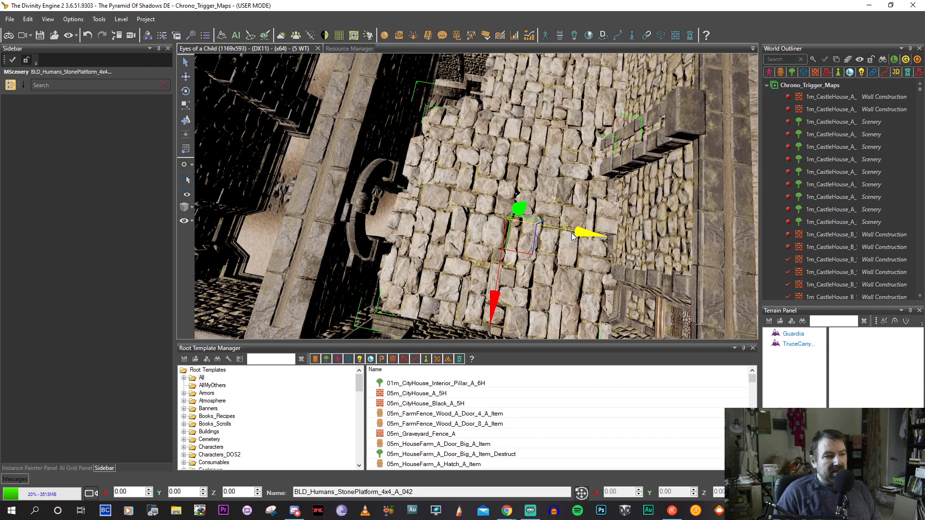
middle_drag(458, 225, 428, 221)
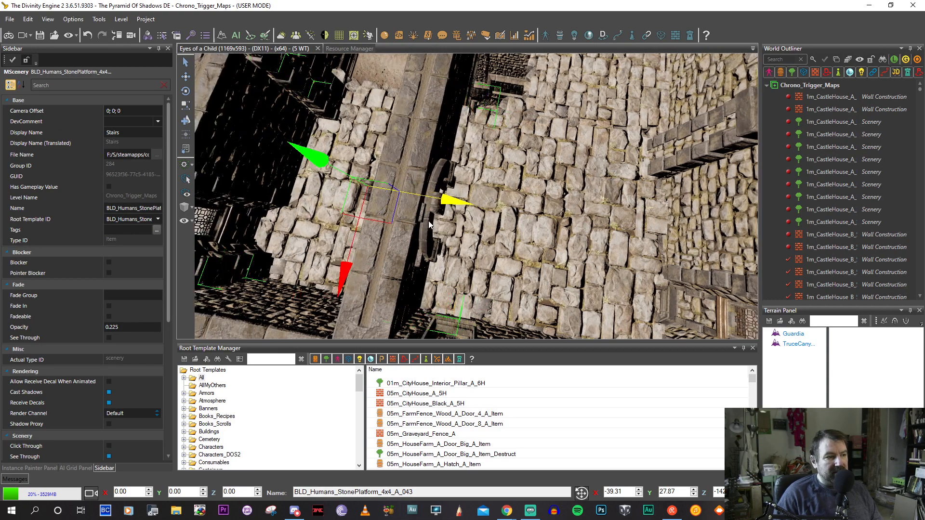
key(e)
key(r)
drag(436, 201, 423, 207)
key(w)
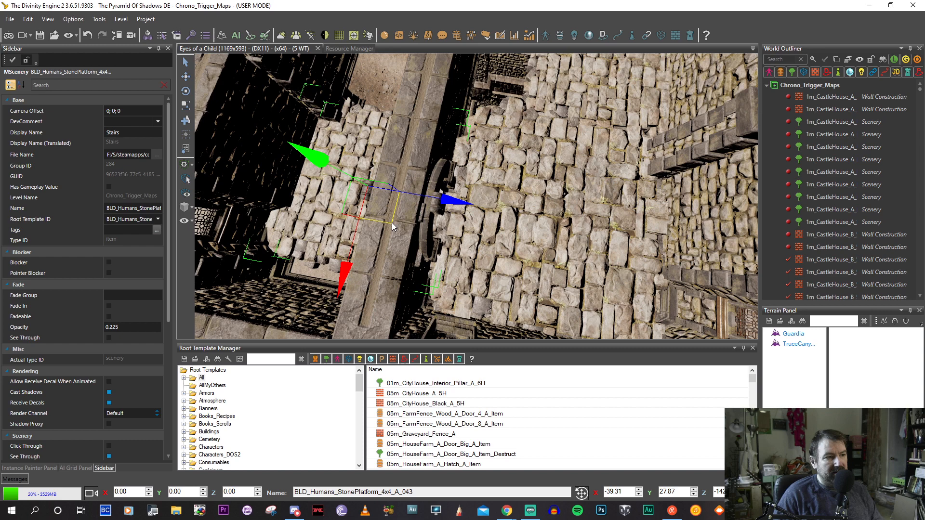
Shift the scaled-down platform copy toward the narrow room's outer end wall so it fills that corner.
drag(390, 229, 400, 250)
key(a)
key(w)
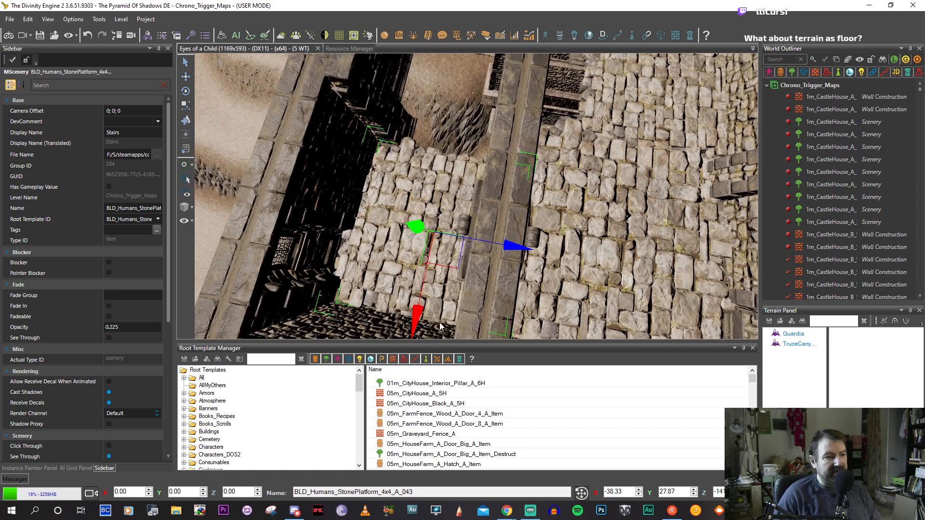
Duplicate the stone platform floor tile twice along the narrow corridor, placing the copies at X -45.03 and -51.63.
key(ctrl+d)
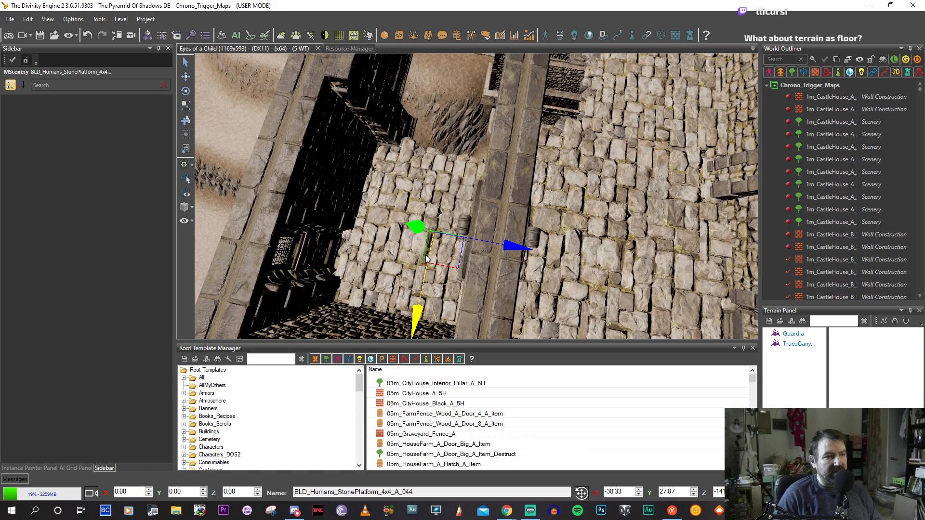
drag(427, 259, 462, 166)
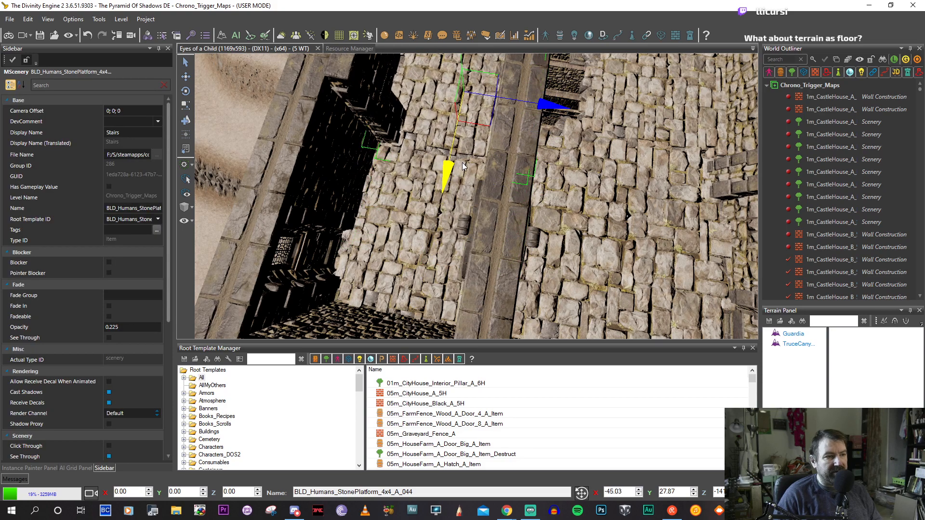
right_drag(462, 163, 444, 191)
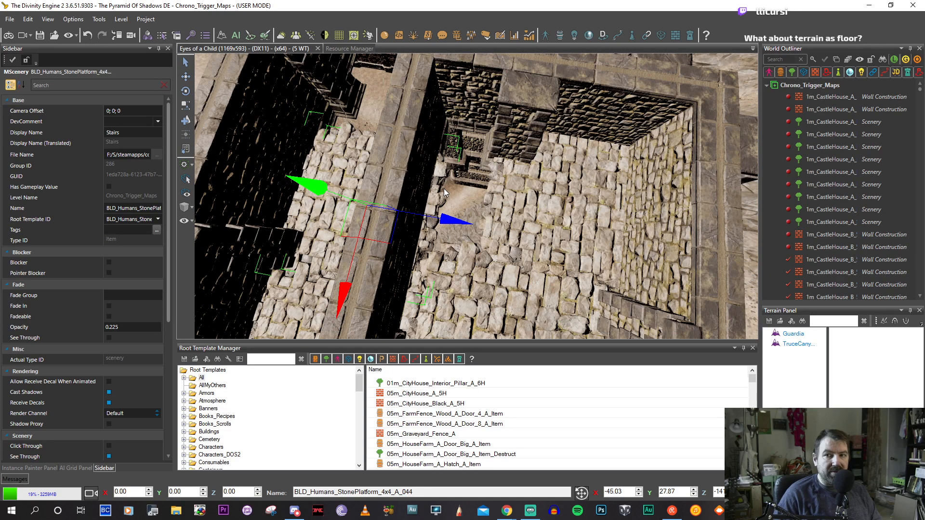
right_drag(444, 189, 468, 179)
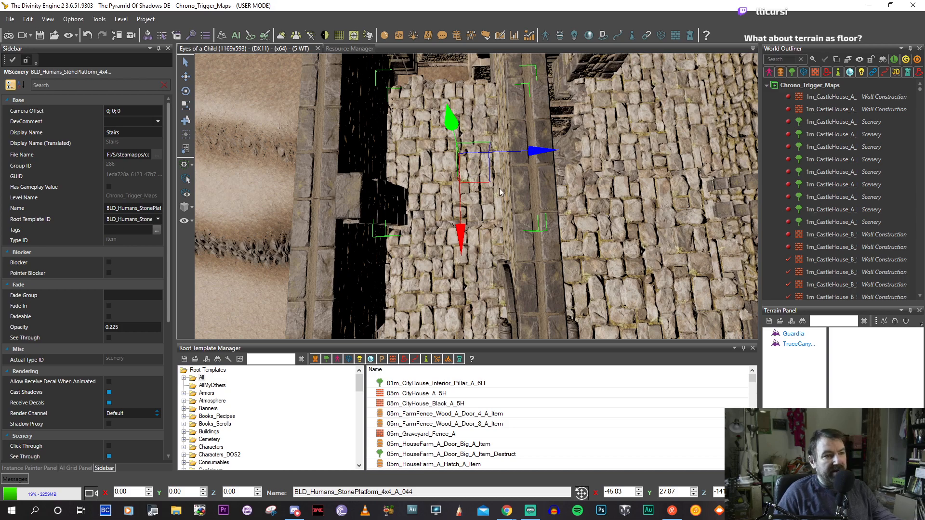
middle_drag(500, 189, 522, 187)
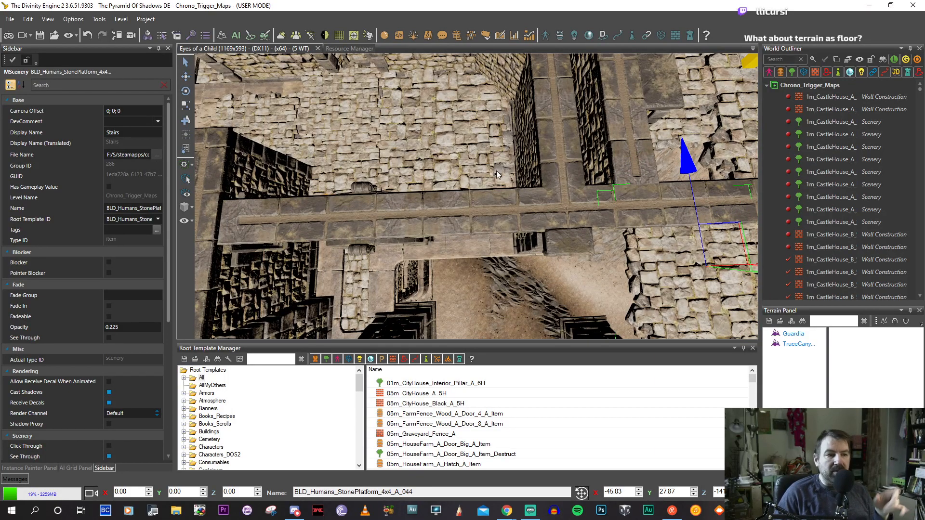
middle_drag(497, 171, 488, 158)
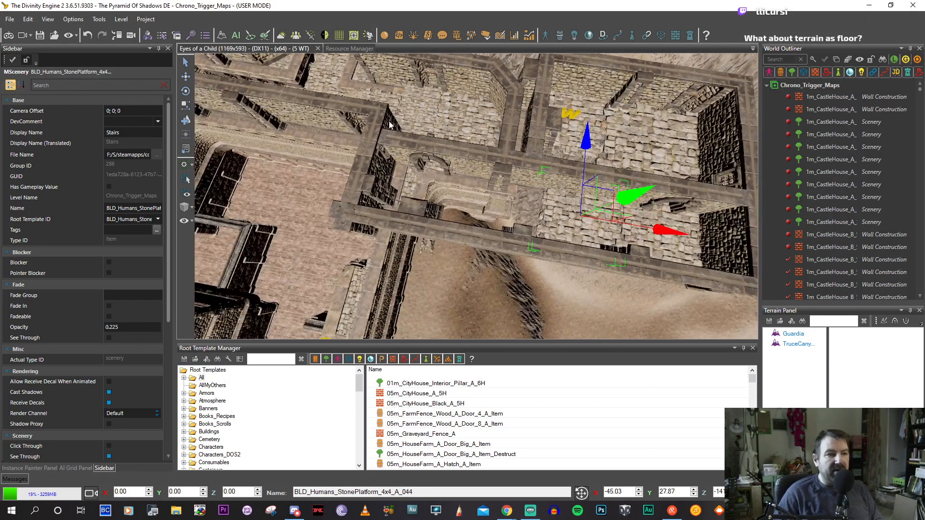
middle_drag(390, 124, 365, 164)
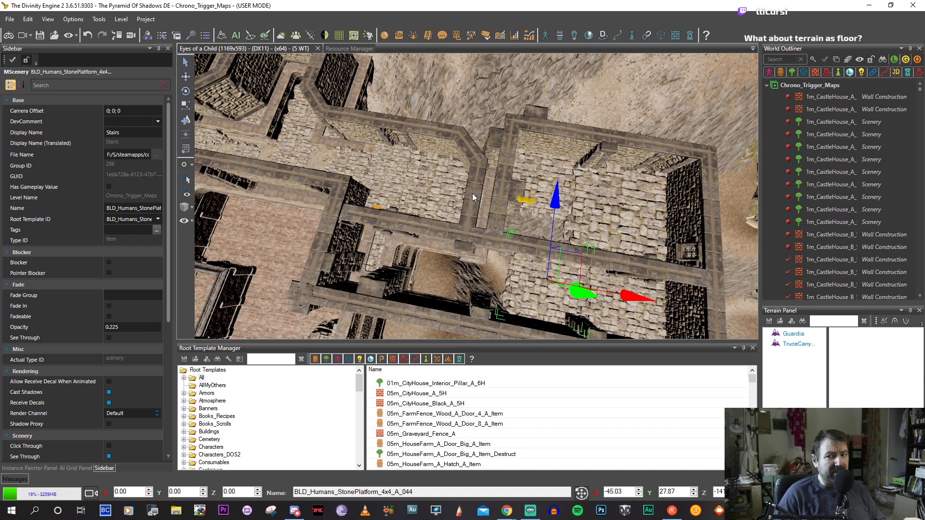
middle_drag(473, 194, 442, 183)
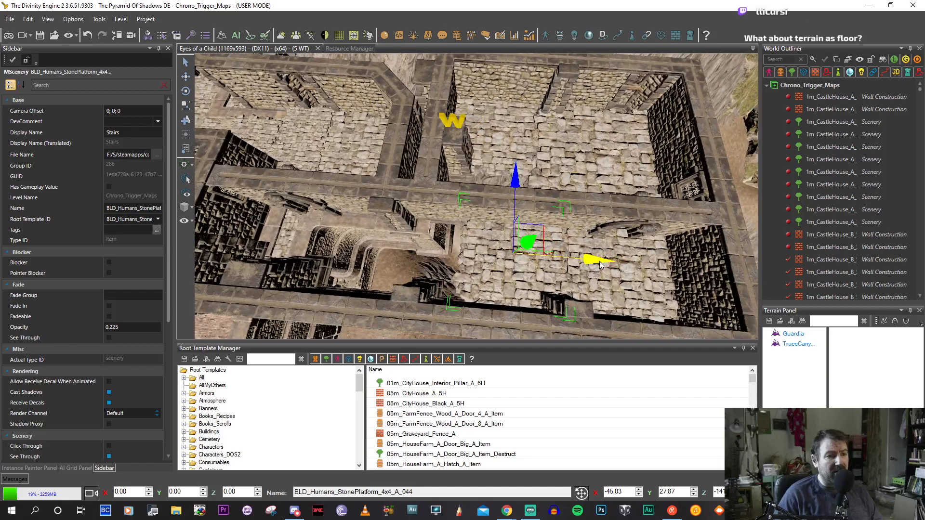
shift+drag(593, 262, 492, 267)
Copy the newest floor tile along the corridor's X axis and place it against the end wall at X -59.18.
scroll(500, 276, up, 2)
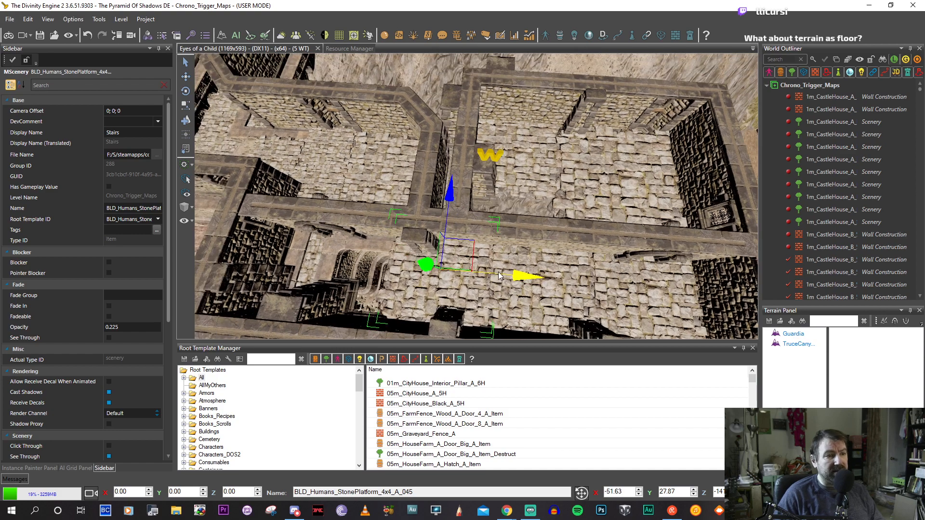
middle_drag(500, 276, 512, 269)
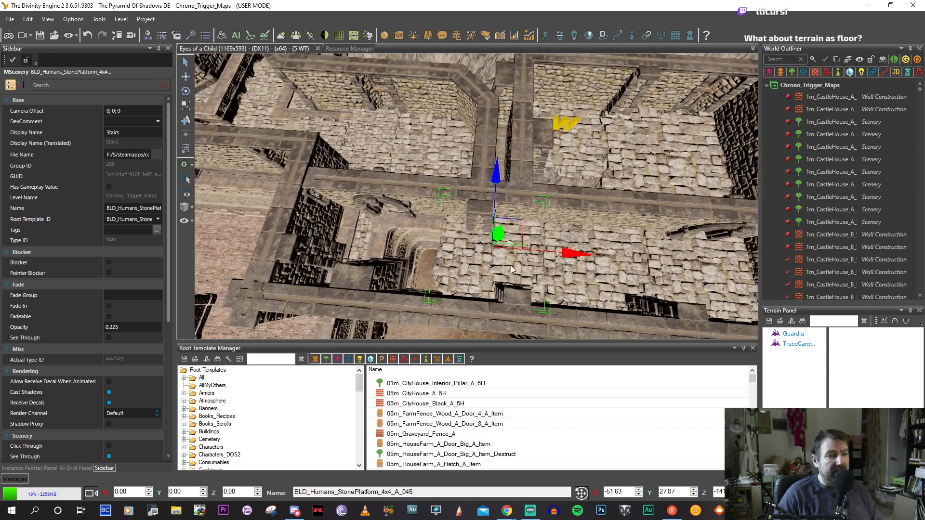
middle_drag(578, 255, 540, 232)
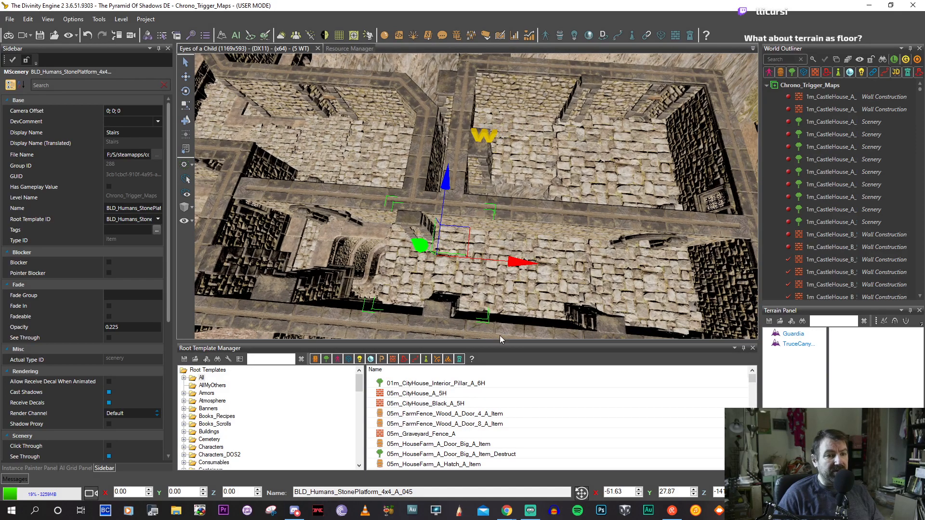
middle_drag(470, 175, 509, 255)
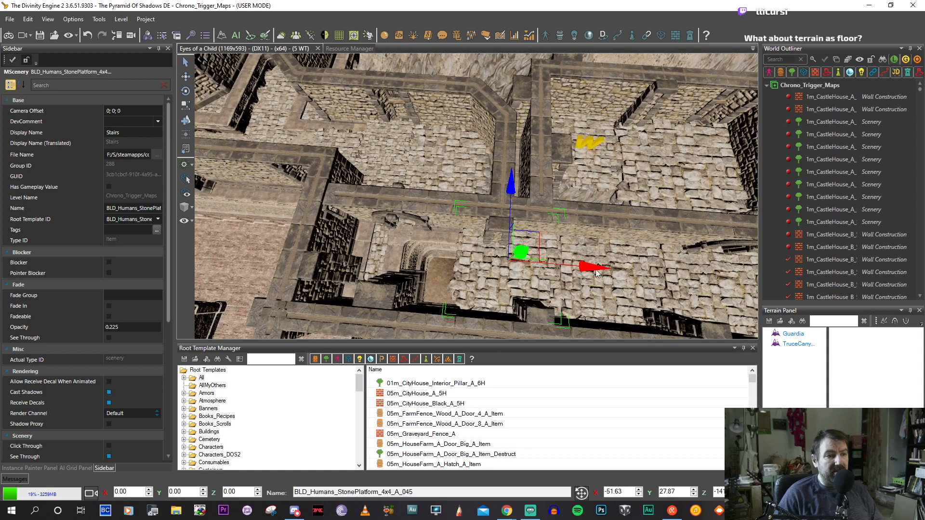
shift+drag(594, 269, 498, 261)
scroll(504, 263, up, 3)
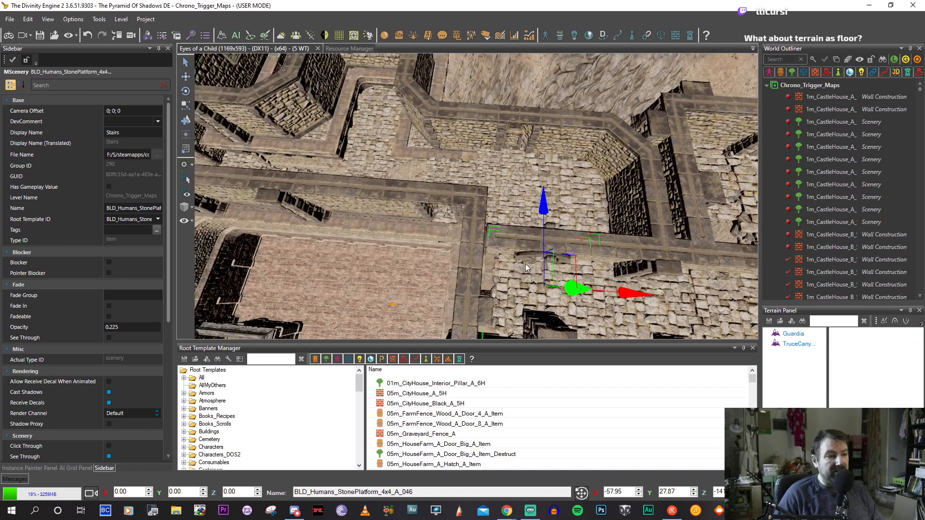
drag(558, 294, 539, 293)
Shift the two middle corridor floor tiles along X towards the newest tile, placing the one nearest it at X -52.72.
middle_drag(539, 293, 528, 295)
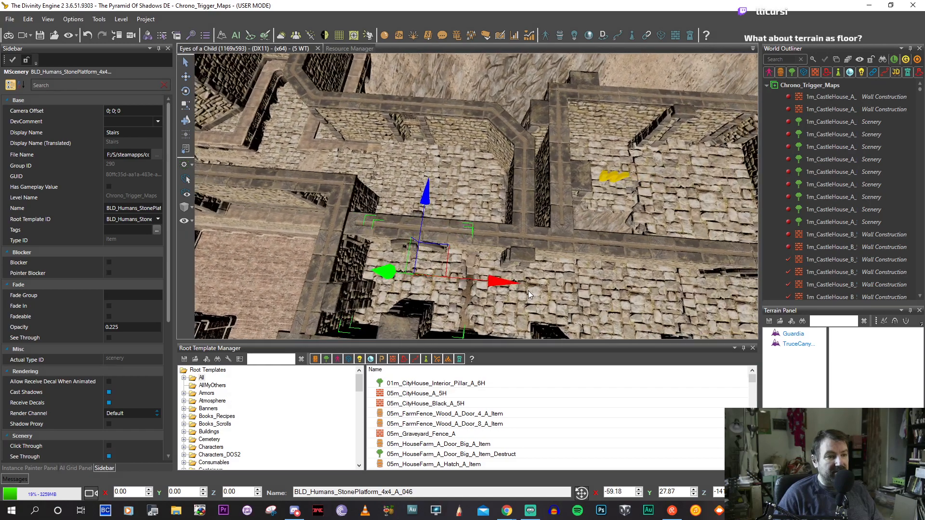
click(528, 294)
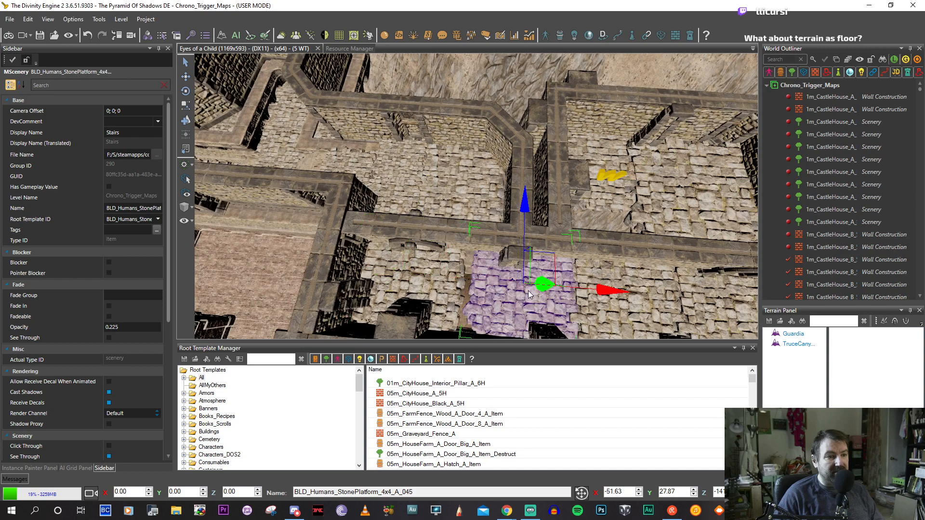
drag(602, 293, 587, 293)
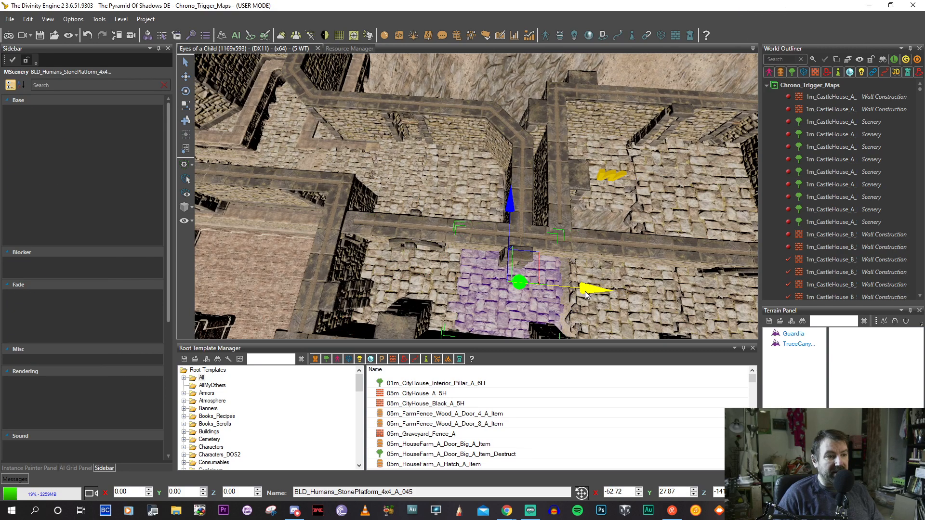
middle_drag(587, 293, 569, 290)
click(570, 290)
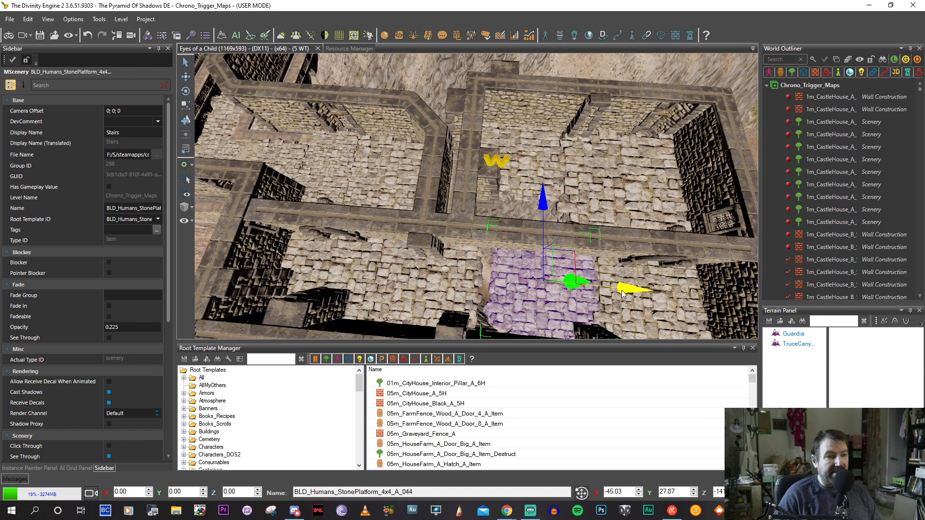
drag(622, 290, 602, 292)
Move the floor tile at the opposite end of the corridor along X to -38.82.
middle_drag(603, 291, 570, 285)
click(587, 294)
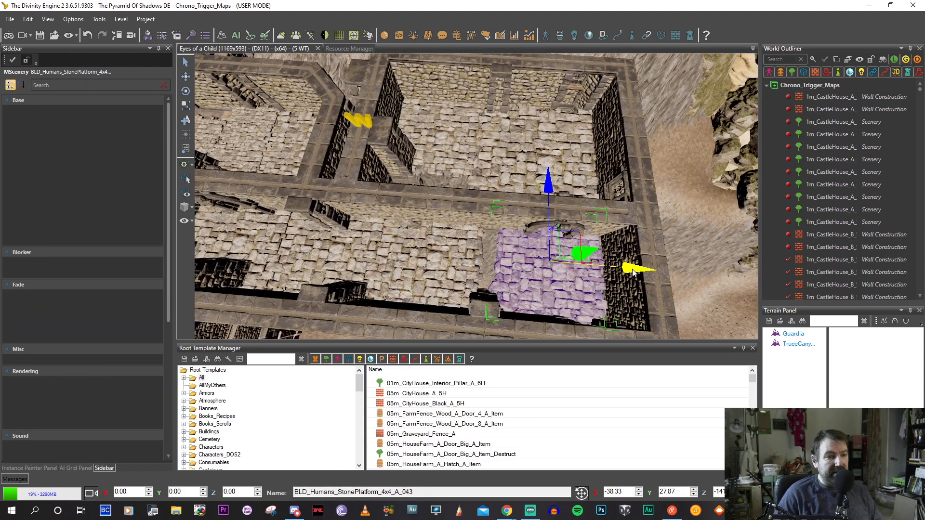
mouse_move(632, 273)
mouse_down()
mouse_move(616, 273)
mouse_move(627, 270)
mouse_up()
Duplicate the corner floor tile in the adjacent room and move the copy over the bare patch beside the wall pillar.
key(w)
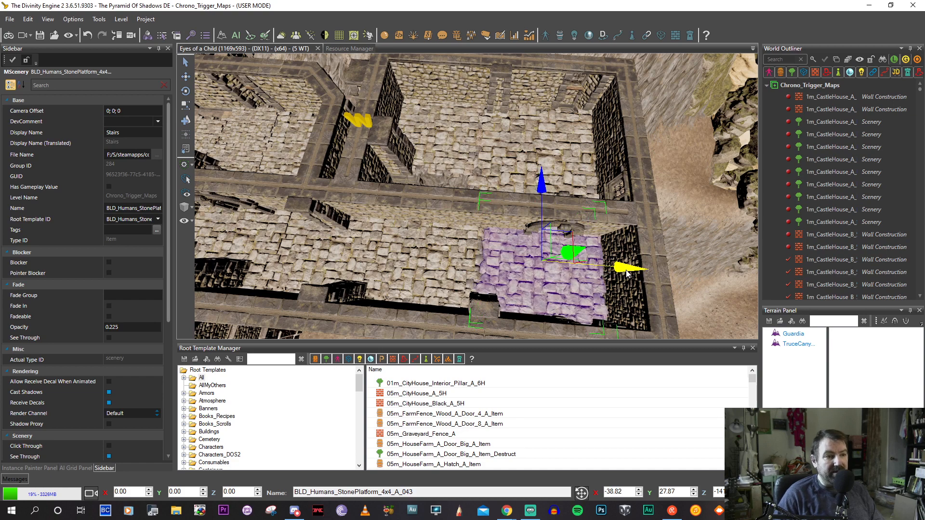
middle_drag(627, 270, 622, 295)
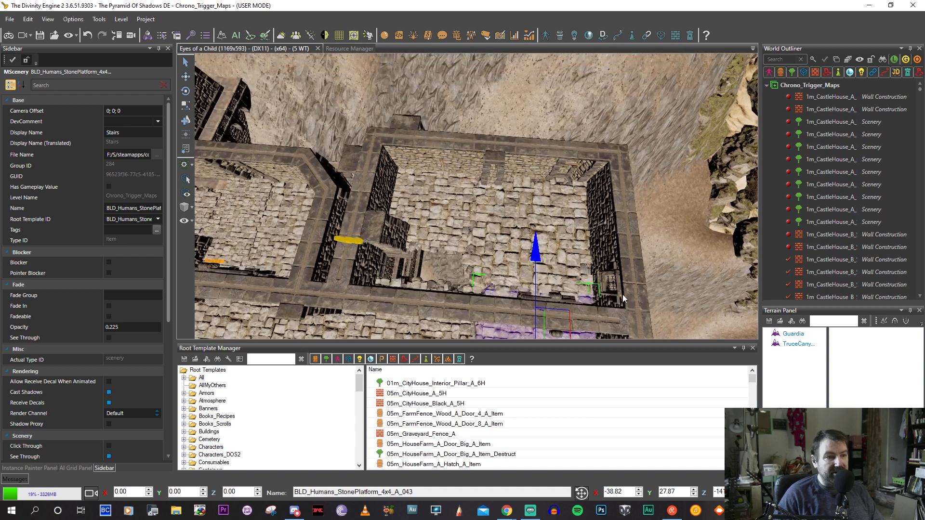
click(451, 224)
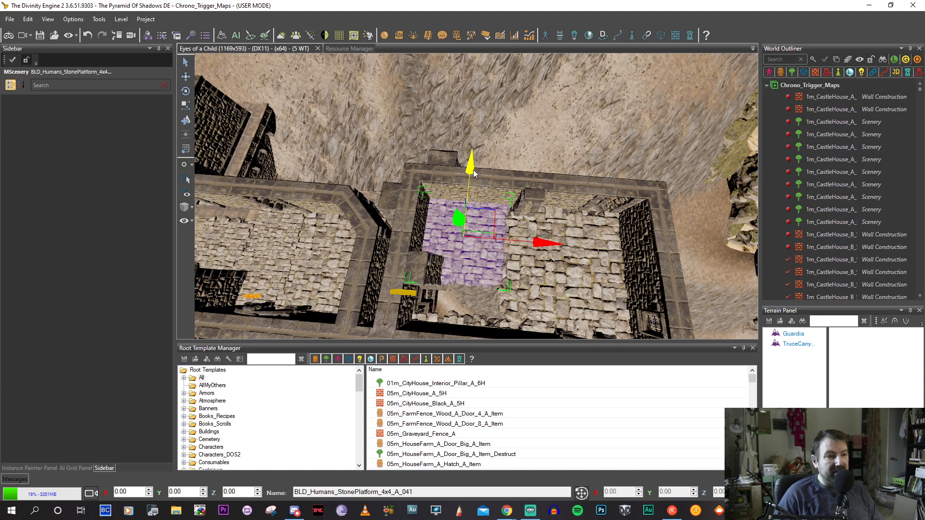
drag(470, 188, 473, 217)
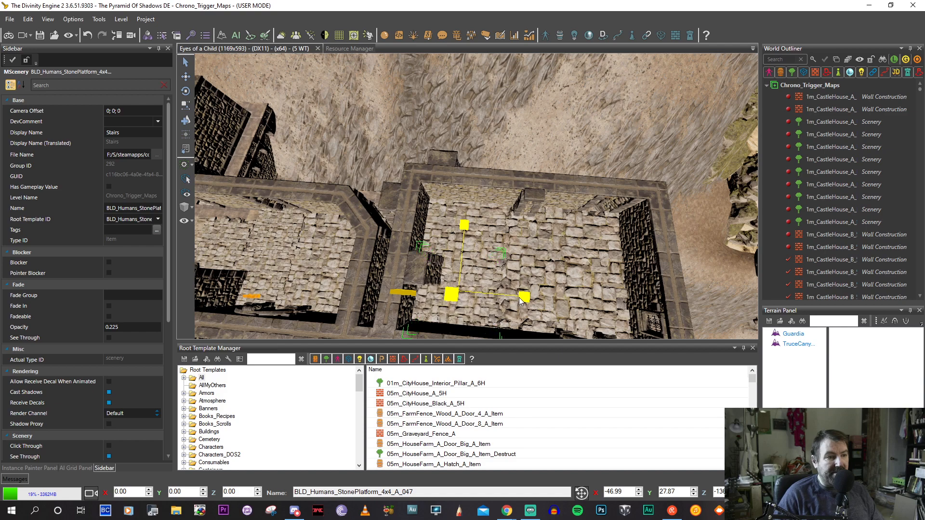
Nudge the copied room floor tile to X -46.51 and set its height to 27.87.
middle_drag(515, 301, 483, 265)
scroll(510, 293, up, 2)
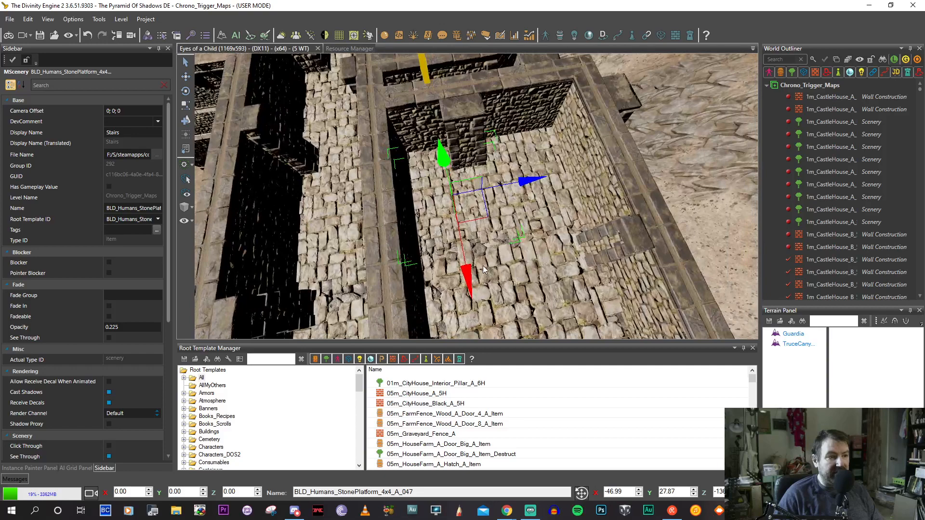
scroll(483, 265, up, 2)
mouse_move(453, 276)
mouse_down()
mouse_move(453, 297)
mouse_move(449, 275)
mouse_up()
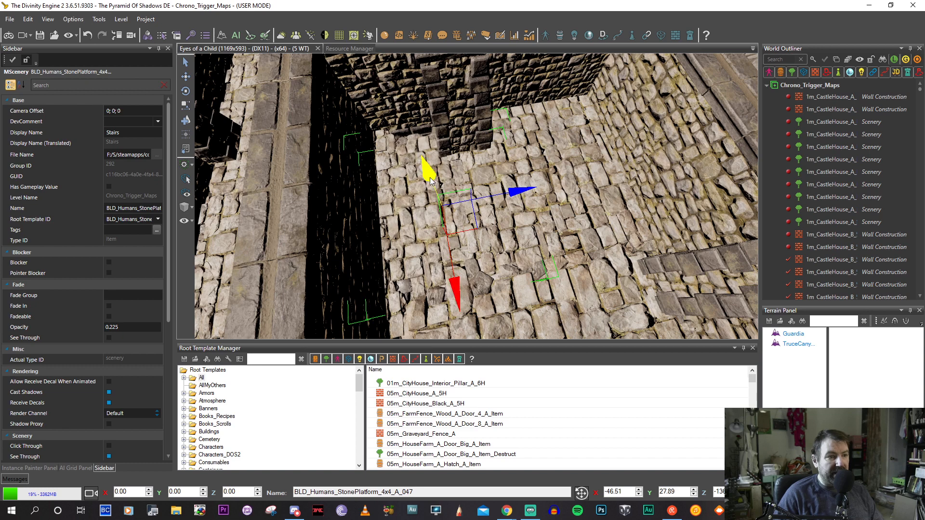
drag(431, 181, 431, 181)
Nudge the floor tile at the arched end of the corridor along X to -59.10.
scroll(431, 184, down, 3)
key(w)
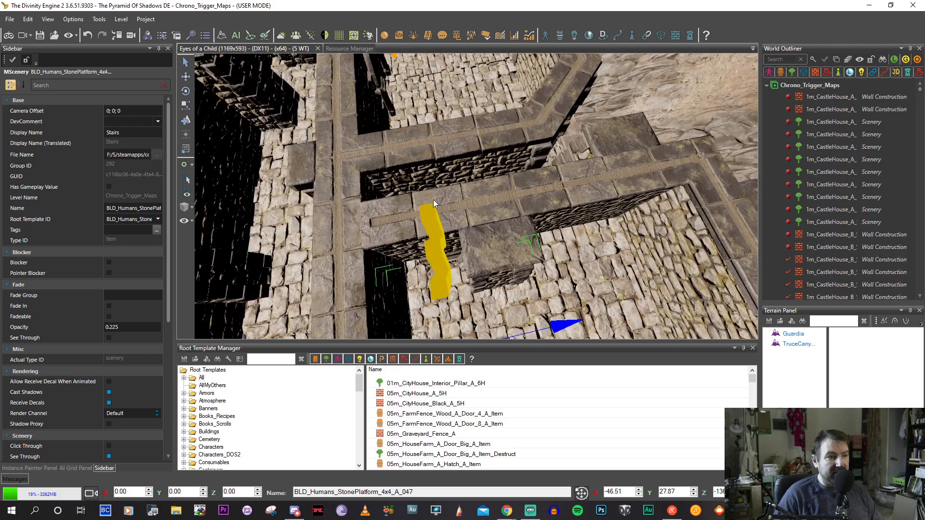
key(s)
scroll(432, 186, up, 5)
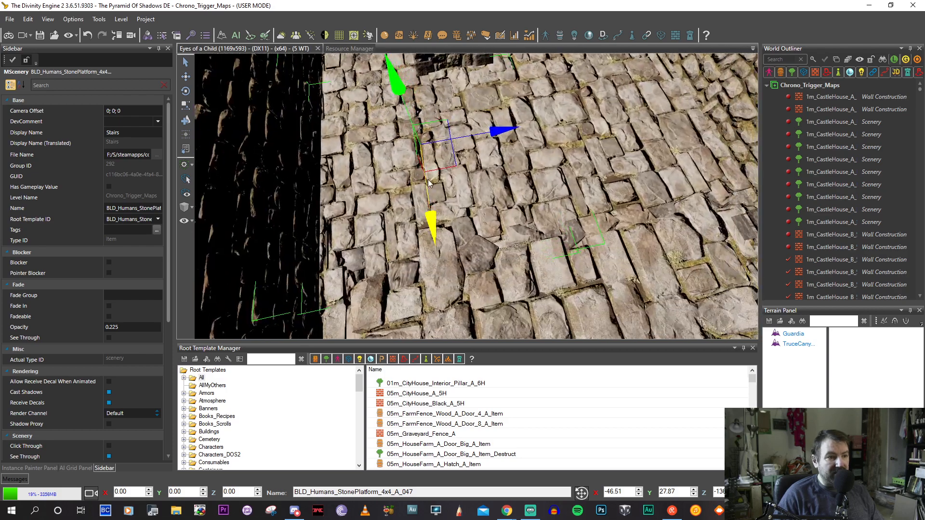
scroll(431, 194, down, 5)
key(a)
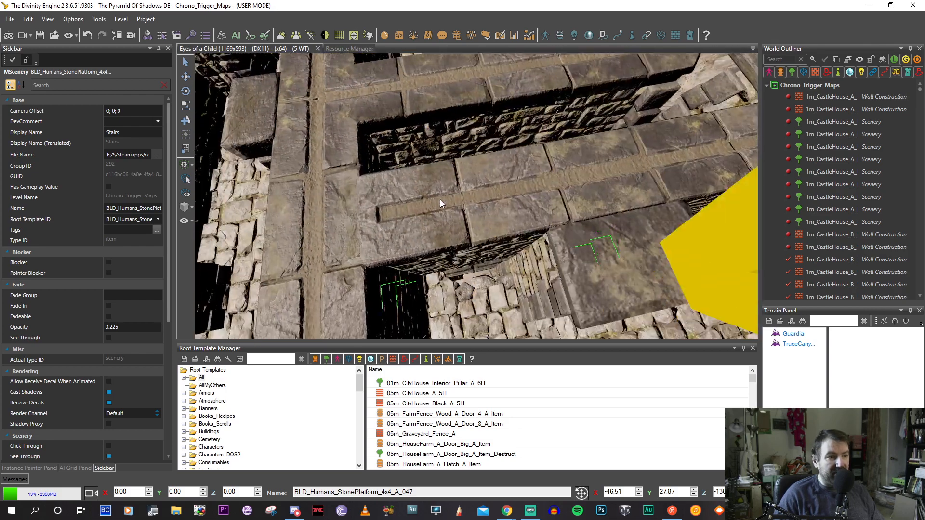
scroll(441, 198, down, 3)
key(s)
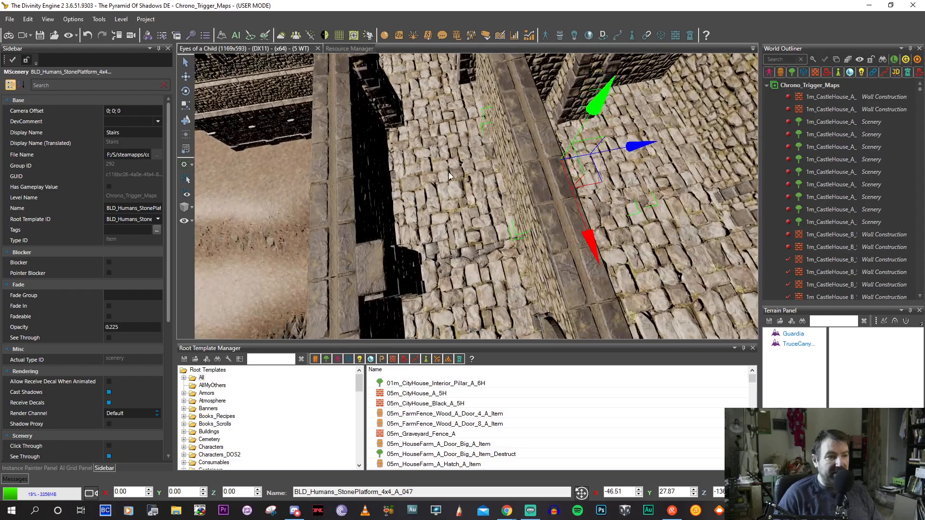
middle_drag(427, 219, 484, 252)
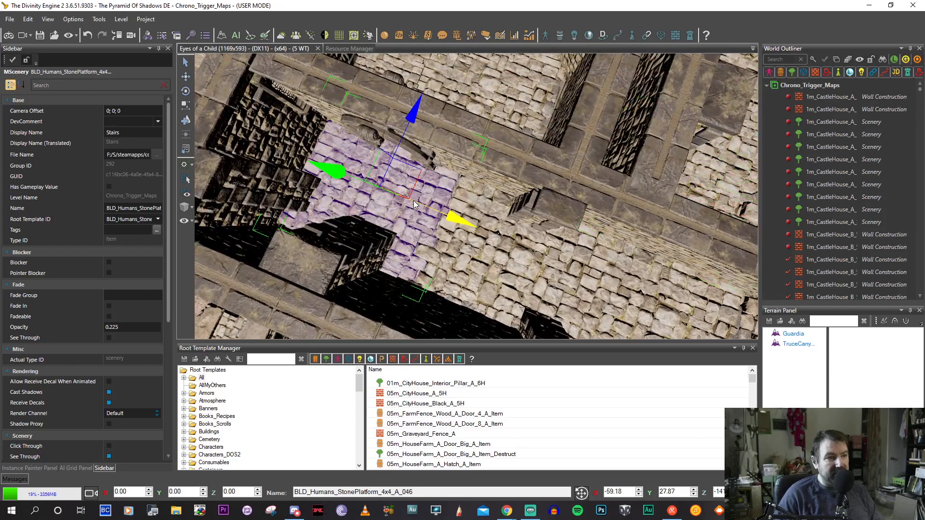
drag(452, 218, 460, 222)
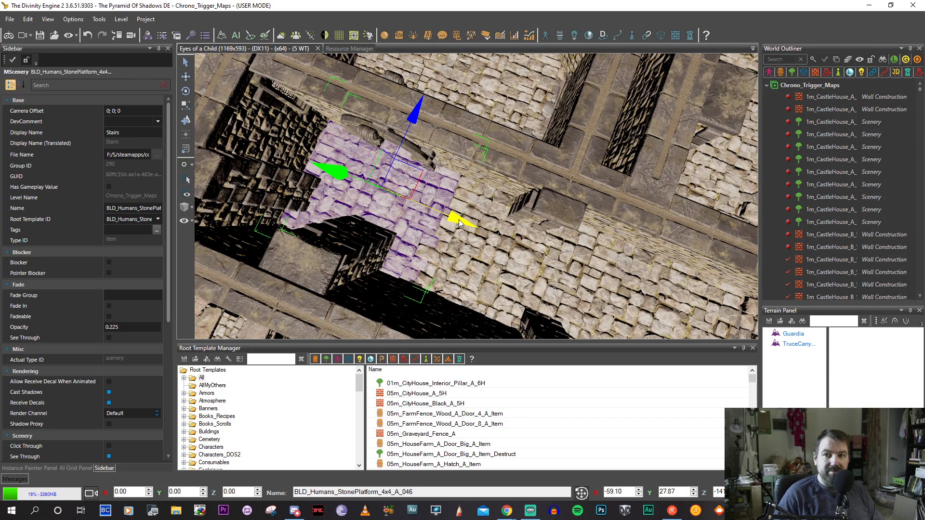
Open the wall construction around the adjacent room for piece editing and change the wall piece with the protruding pillar.
right_drag(429, 209, 427, 207)
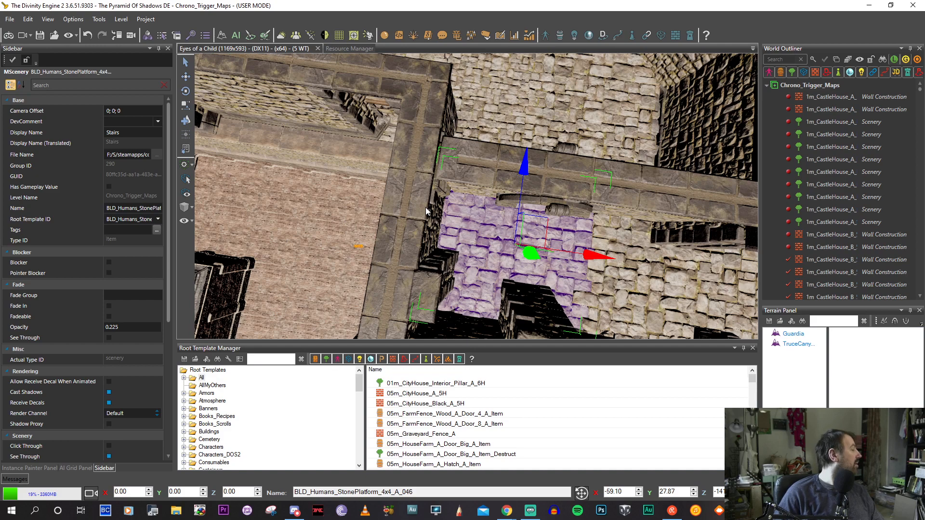
mouse_move(439, 235)
right_down()
mouse_move(418, 250)
mouse_move(446, 258)
mouse_move(380, 242)
mouse_move(379, 259)
mouse_move(393, 237)
mouse_move(413, 254)
mouse_move(458, 265)
mouse_move(412, 264)
mouse_move(427, 246)
right_up()
key(s)
right_click(393, 250)
click(422, 254)
key(w)
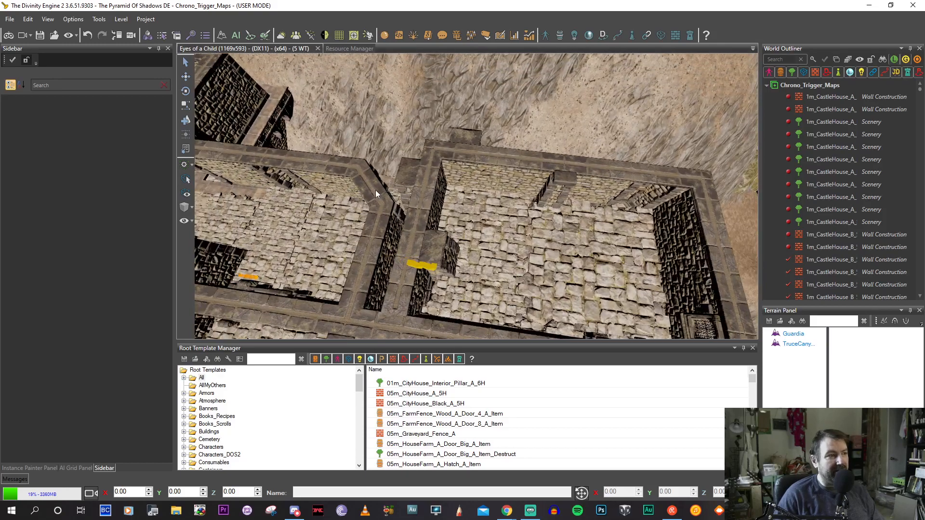
click(436, 248)
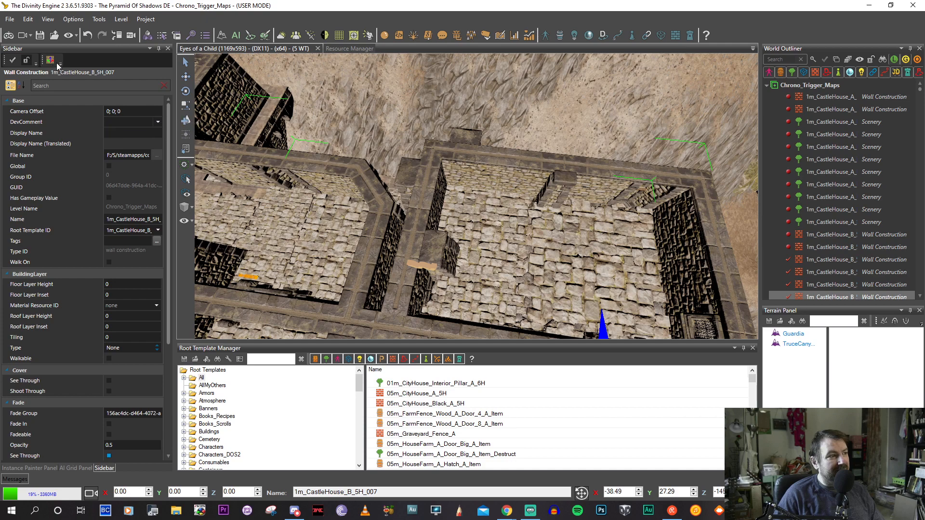
click(432, 244)
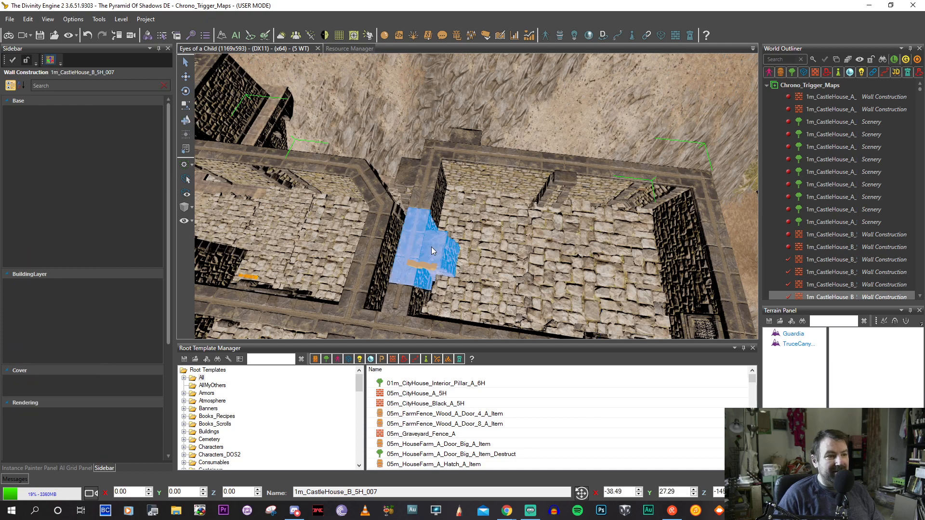
Cycle the broken-open corner wall piece of the room through its variants until it is a plain solid corner.
middle_drag(432, 246, 422, 239)
scroll(416, 241, up, 4)
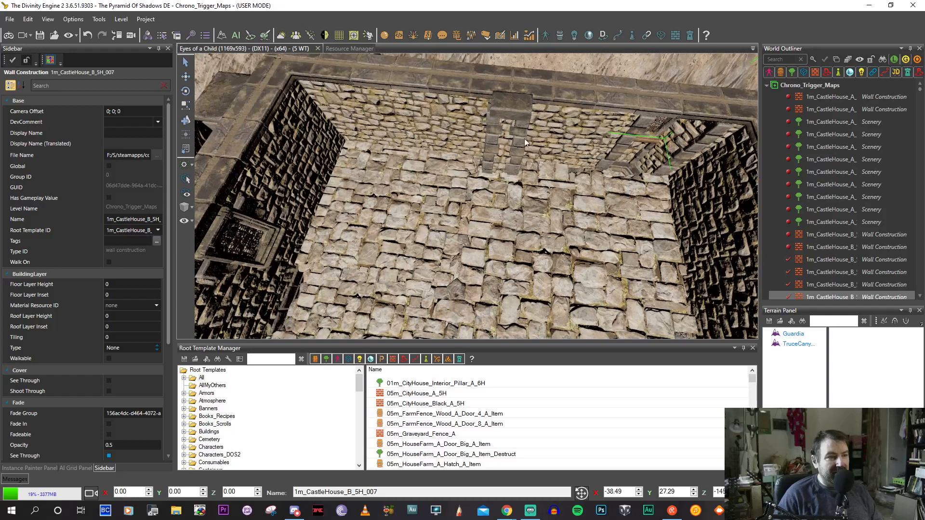
click(631, 126)
right_click(631, 124)
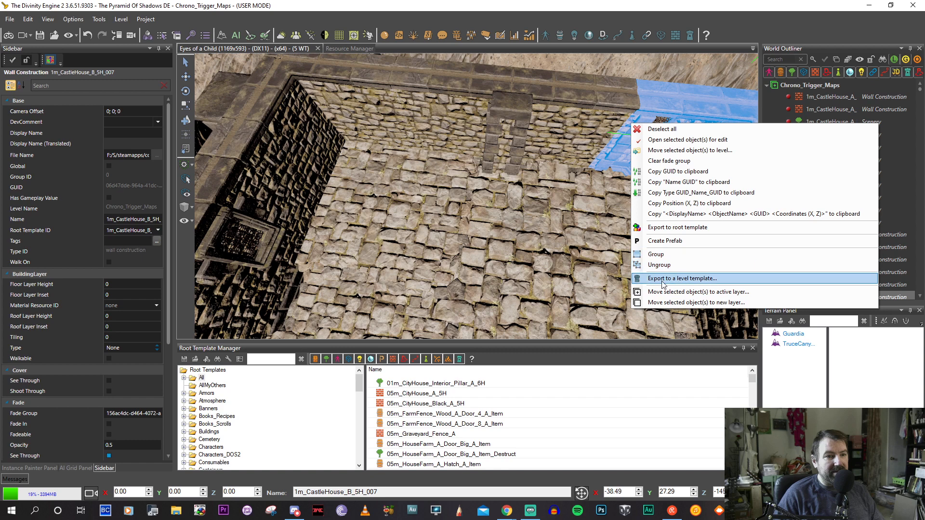
click(659, 265)
scroll(591, 233, up, 3)
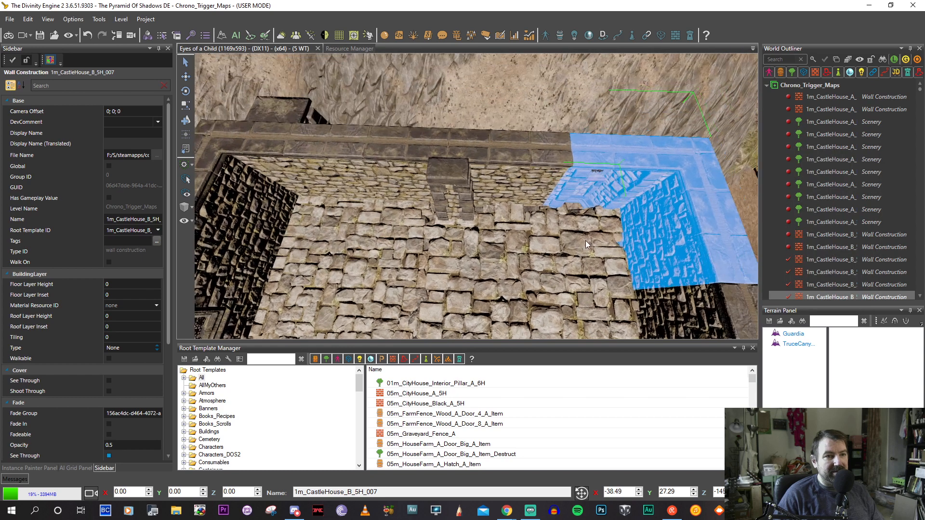
click(621, 185)
click(620, 185)
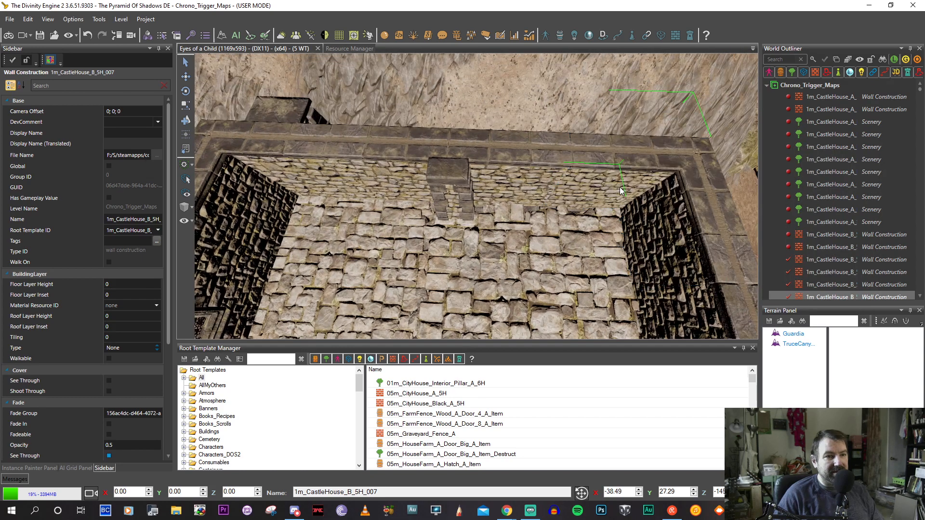
middle_drag(620, 185, 622, 184)
click(626, 167)
click(626, 167)
click(626, 167)
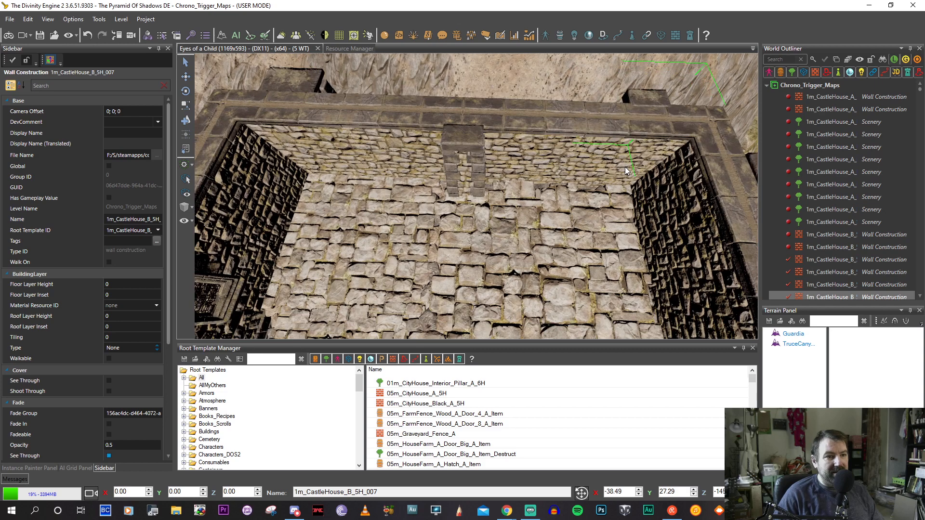
click(626, 166)
click(626, 167)
click(626, 166)
click(626, 166)
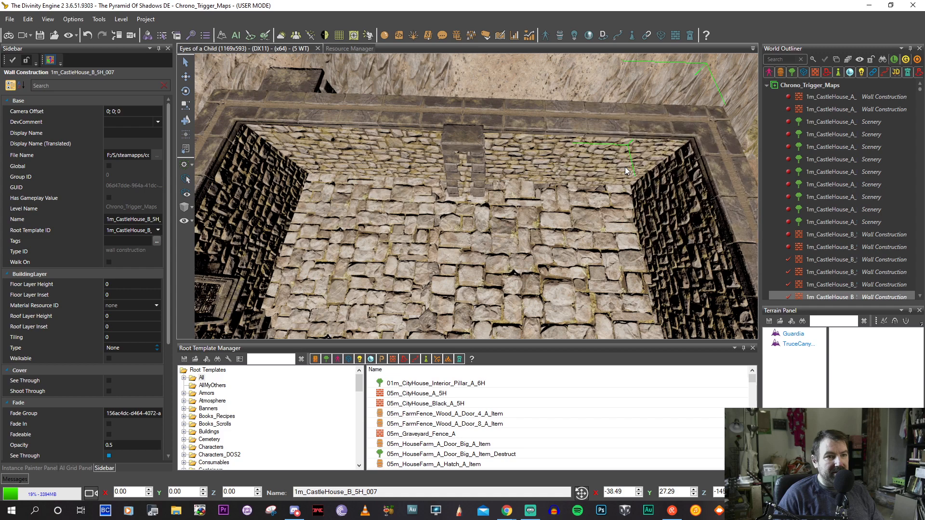
Swap the pillared piece in the middle of the same room's wall for the variant with the small barred window.
click(470, 154)
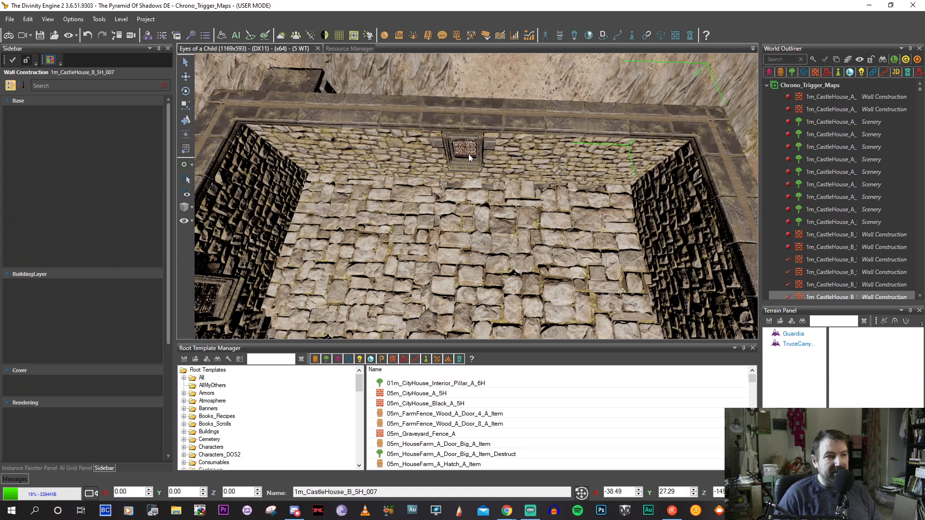
middle_drag(470, 154, 444, 216)
click(477, 163)
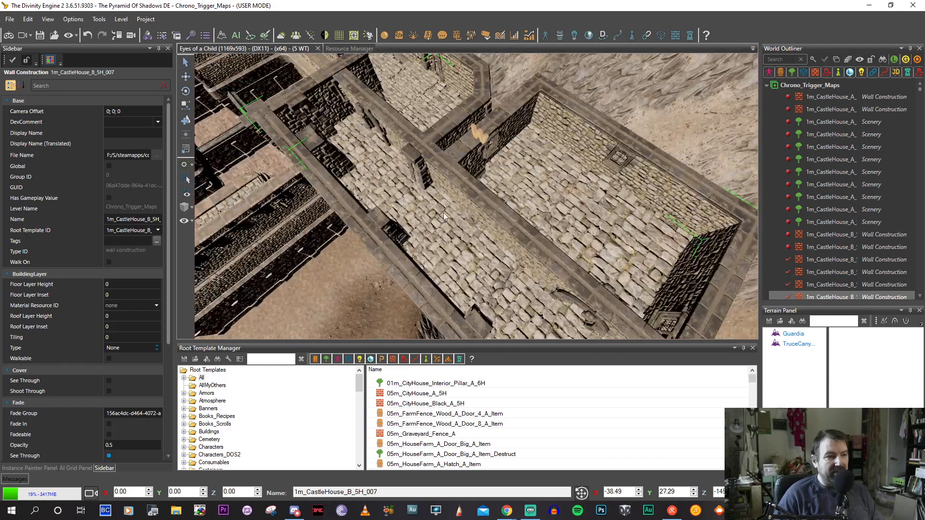
Swap the pillared piece in the corridor's outer wall for a variant without the pillar.
click(379, 233)
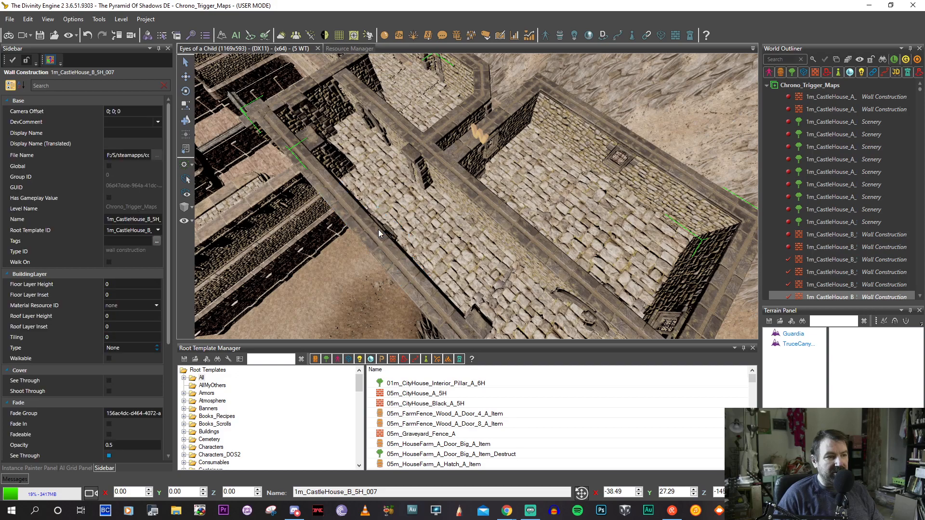
mouse_move(378, 230)
middle_down()
mouse_move(359, 225)
mouse_move(374, 233)
mouse_move(377, 250)
mouse_move(362, 222)
middle_up()
click(374, 233)
Cycle the wall piece at the end of the corridor's outer wall through its variants.
click(333, 190)
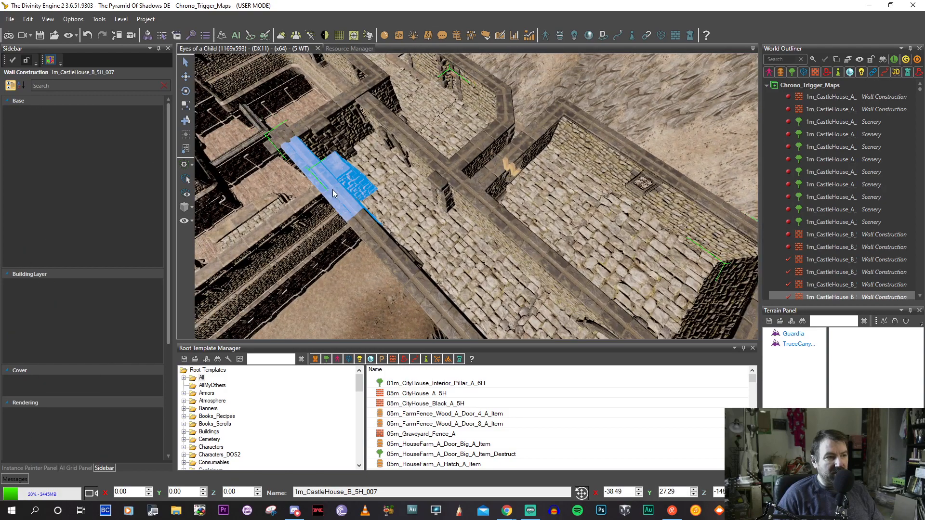
middle_drag(333, 189, 395, 162)
click(437, 159)
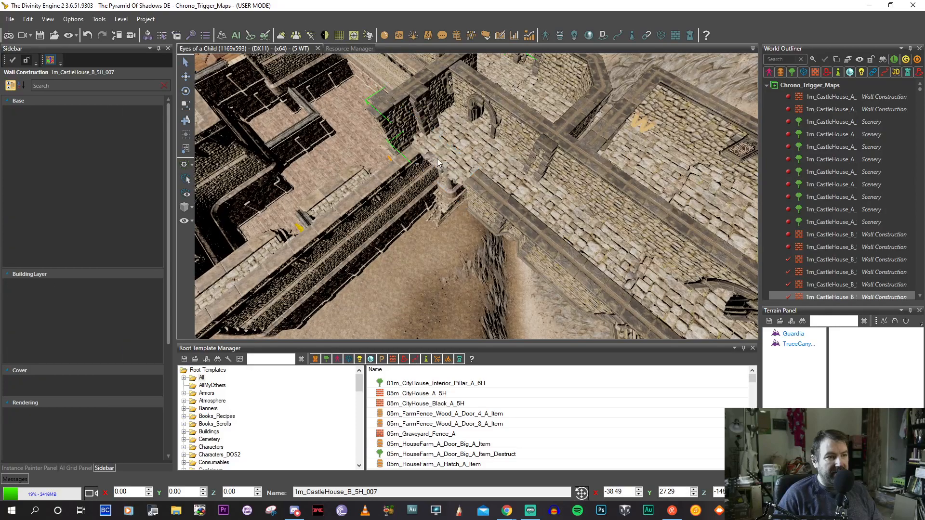
middle_drag(436, 159, 377, 160)
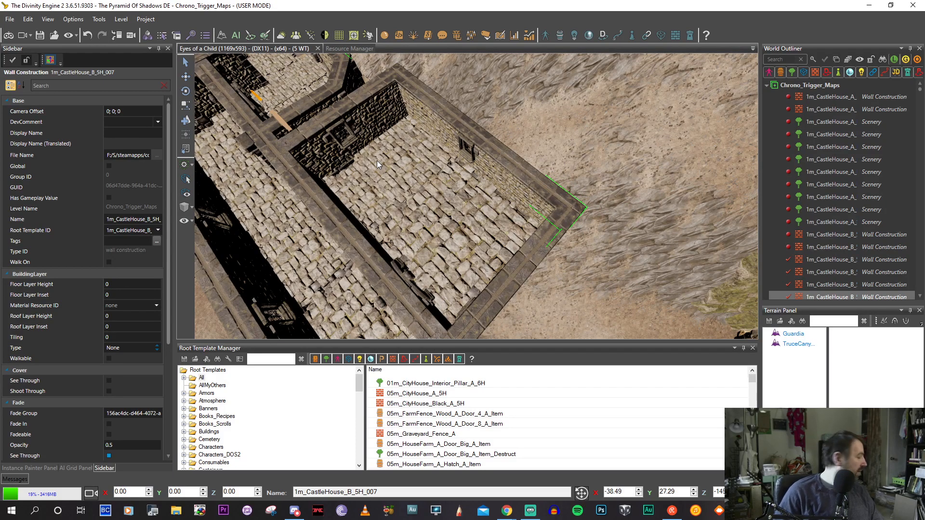
middle_drag(377, 161, 501, 260)
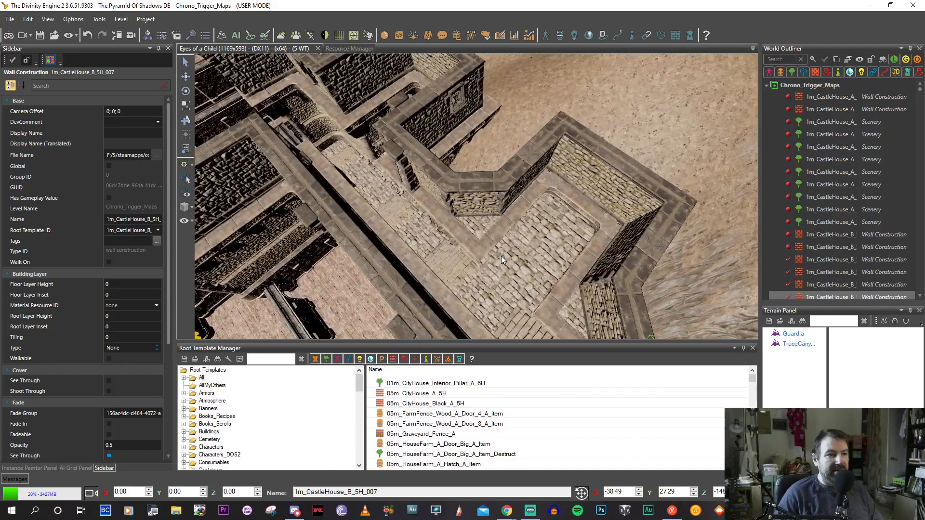
Switch to the wall construction around the alcoves and replace its angled corner piece beside the corridor with a square corner.
click(477, 205)
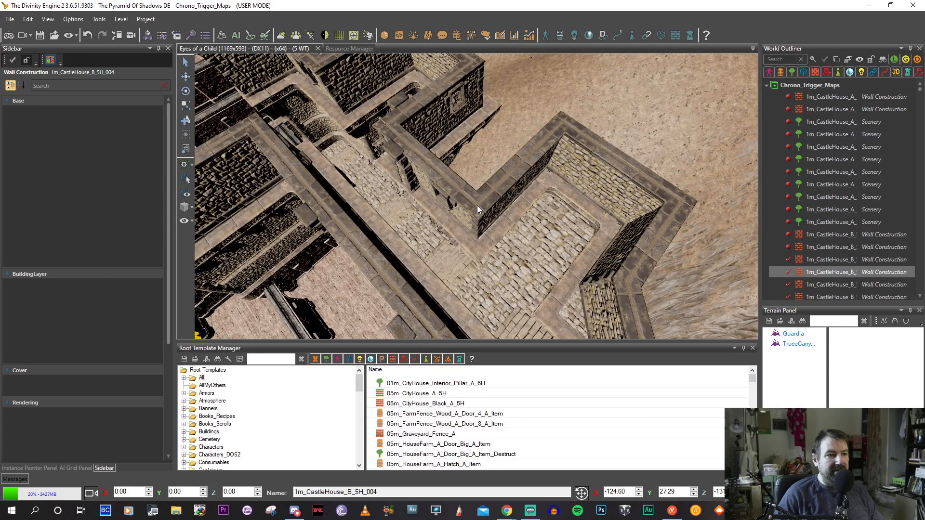
middle_drag(477, 205, 508, 143)
click(510, 154)
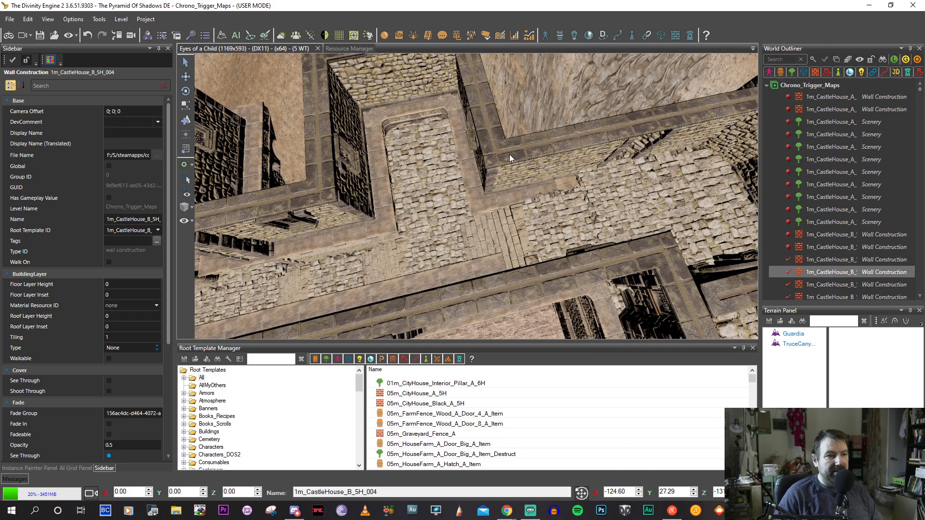
Change the buttressed corner piece beside the neighbouring alcove to another corner variant.
middle_drag(510, 154, 558, 140)
click(508, 154)
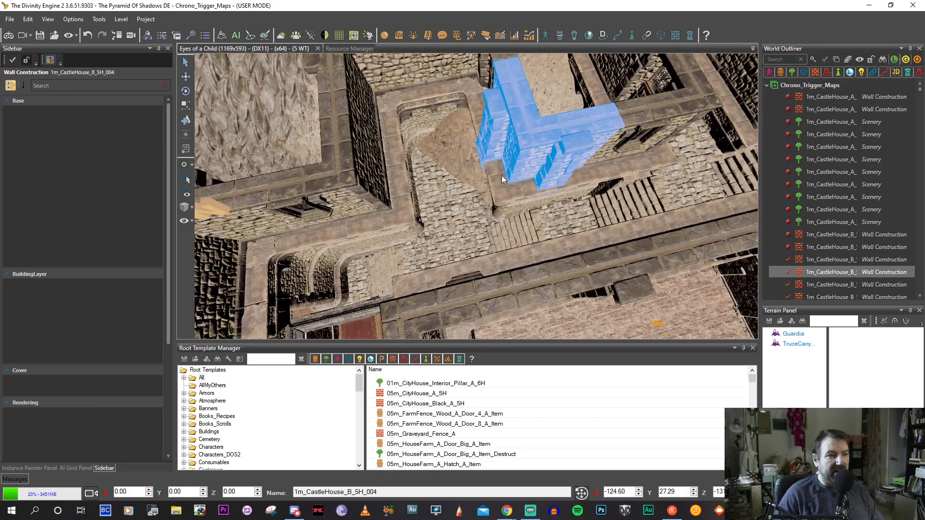
middle_drag(516, 151, 515, 96)
click(519, 100)
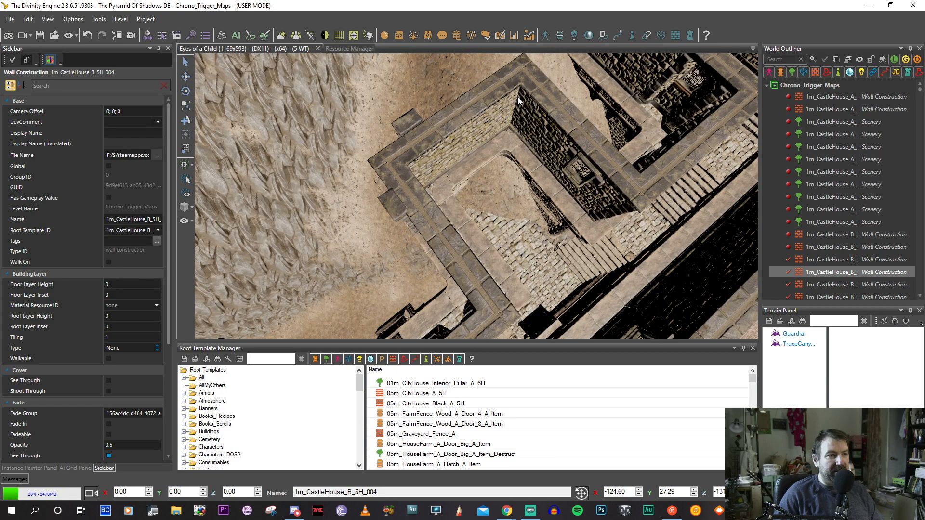
Swap the alcove's outer corner piece with the two buttresses for a plain corner.
middle_drag(519, 100, 486, 110)
click(379, 163)
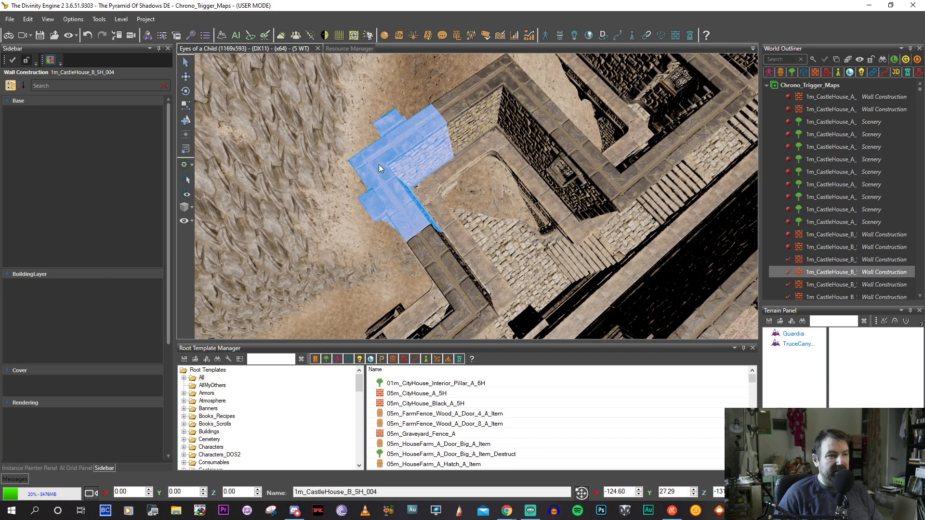
key(ctrl+z)
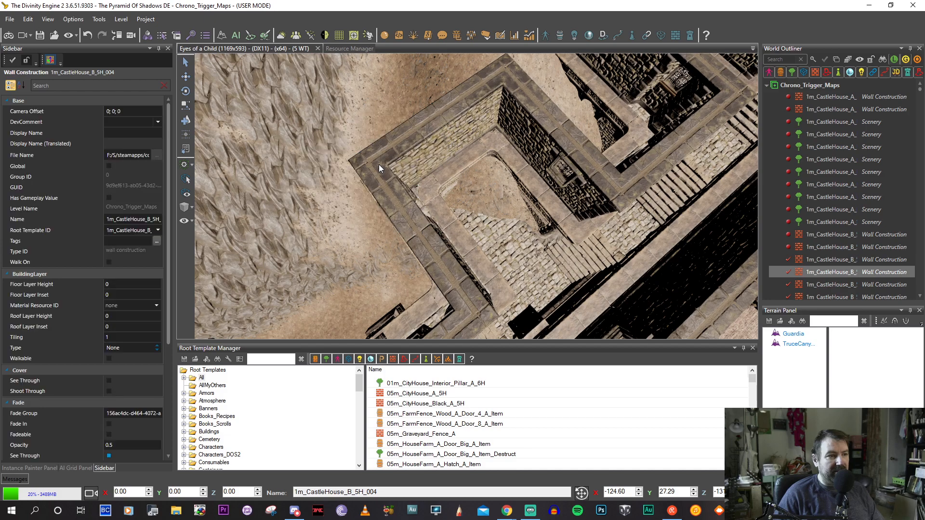
Replace the corner with the boxed-out recess and the broken back corner of the next alcove with plain corner pieces.
middle_drag(473, 189, 461, 158)
click(420, 175)
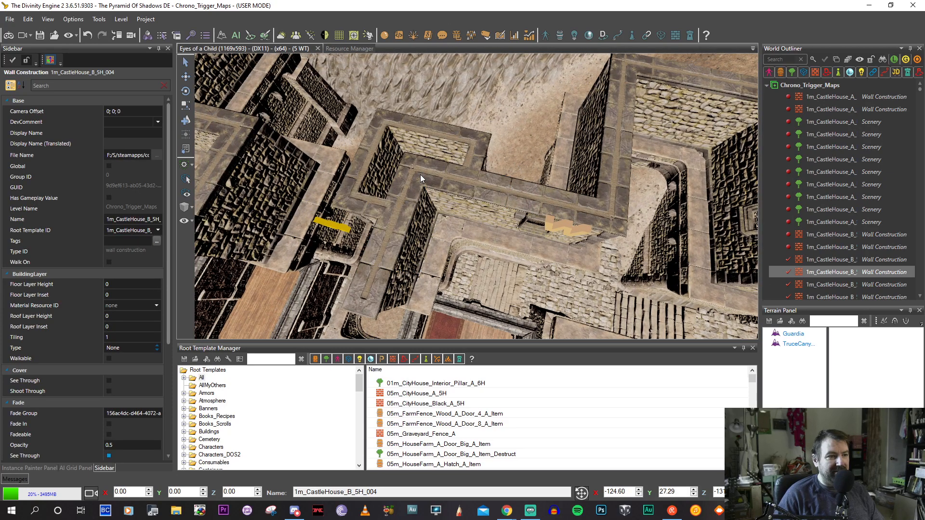
click(420, 175)
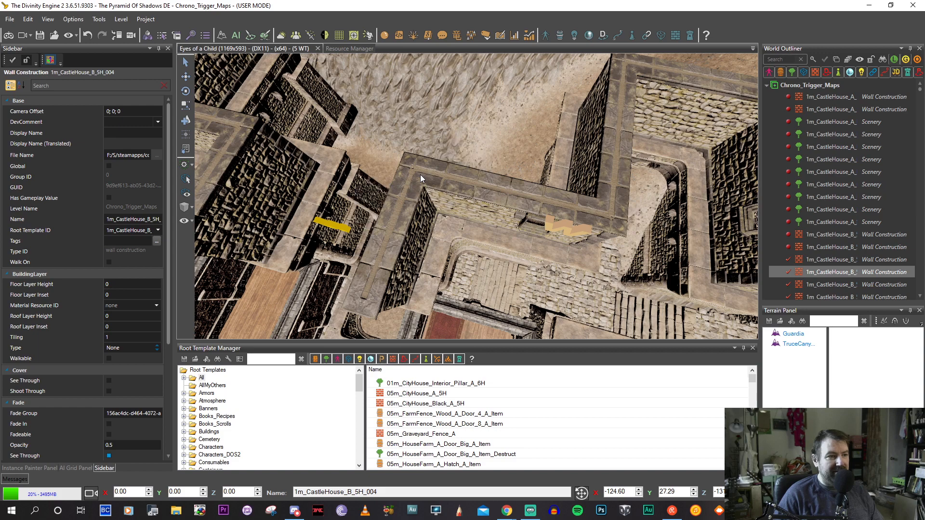
middle_drag(420, 175, 574, 166)
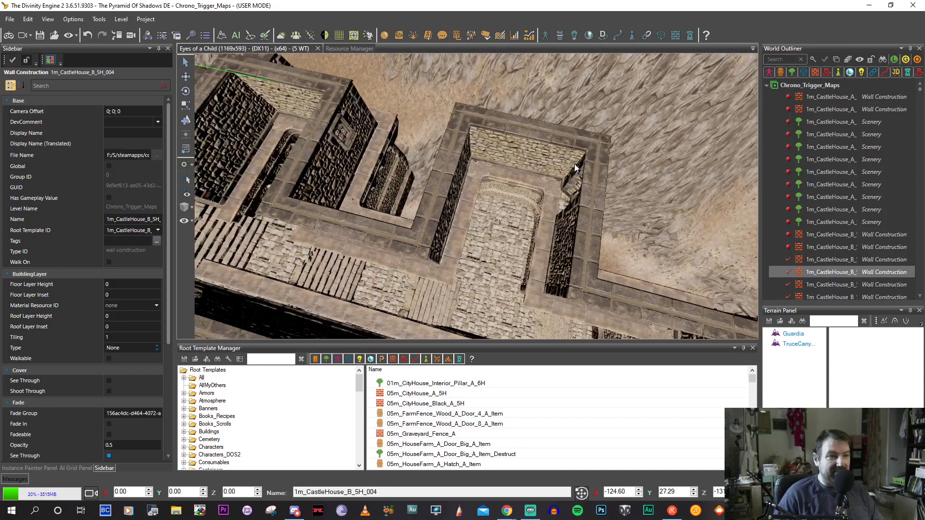
click(582, 163)
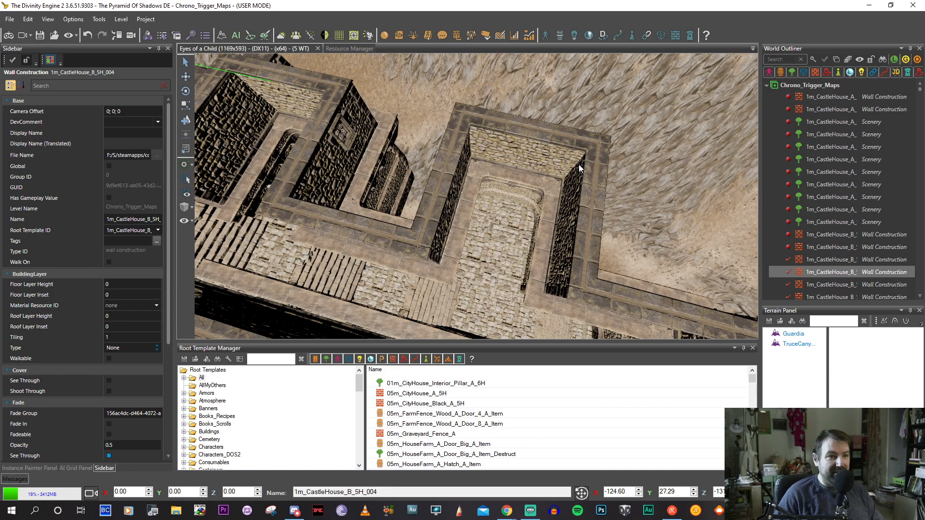
Swap both back corner pieces of the alcove beside the large end room for plain corners.
middle_drag(569, 167, 592, 232)
click(552, 207)
click(601, 166)
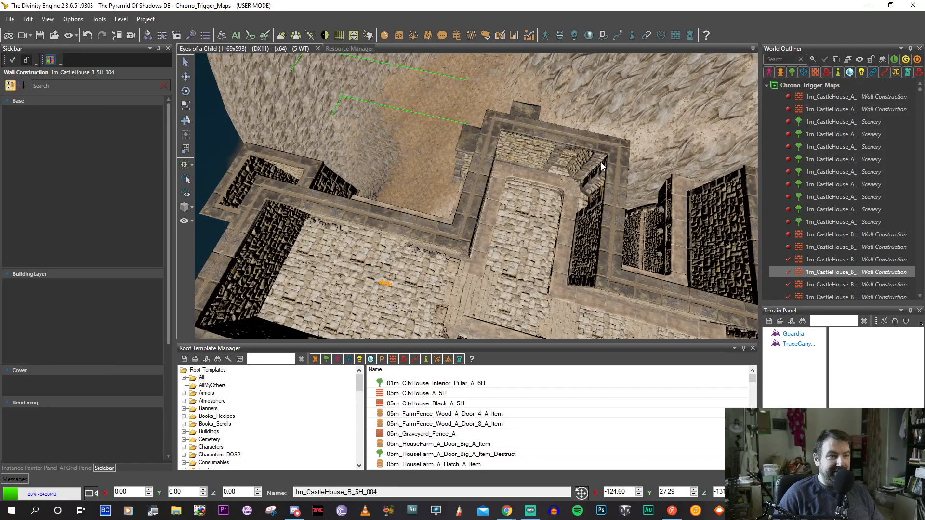
key(Right)
key(Right)
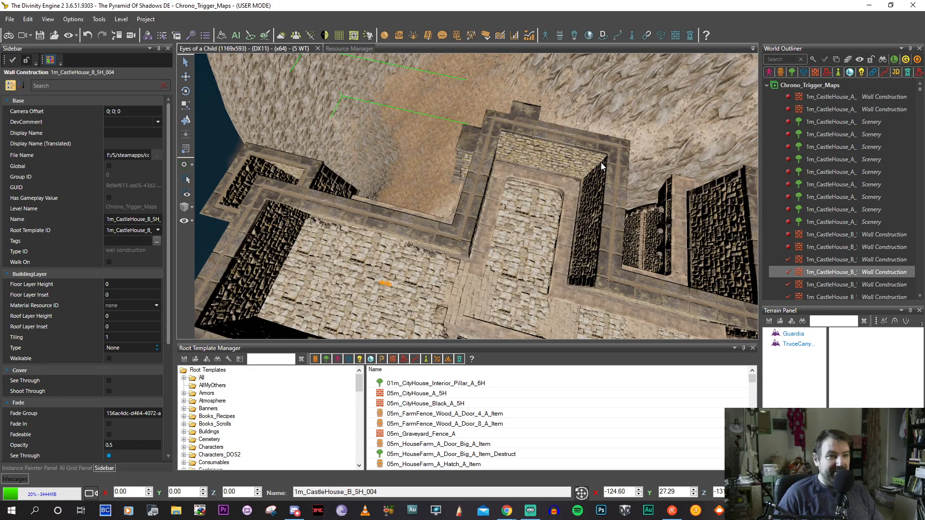
click(512, 129)
key(Right)
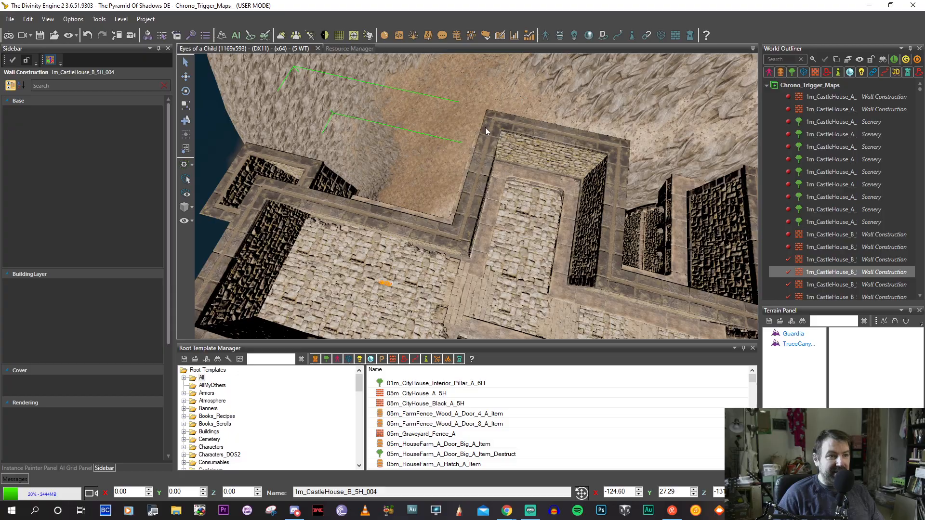
Change the variants of the inner corner wall pieces where the alcoves meet the corridor.
right_drag(486, 132, 478, 126)
right_drag(488, 172, 575, 209)
right_drag(607, 221, 551, 191)
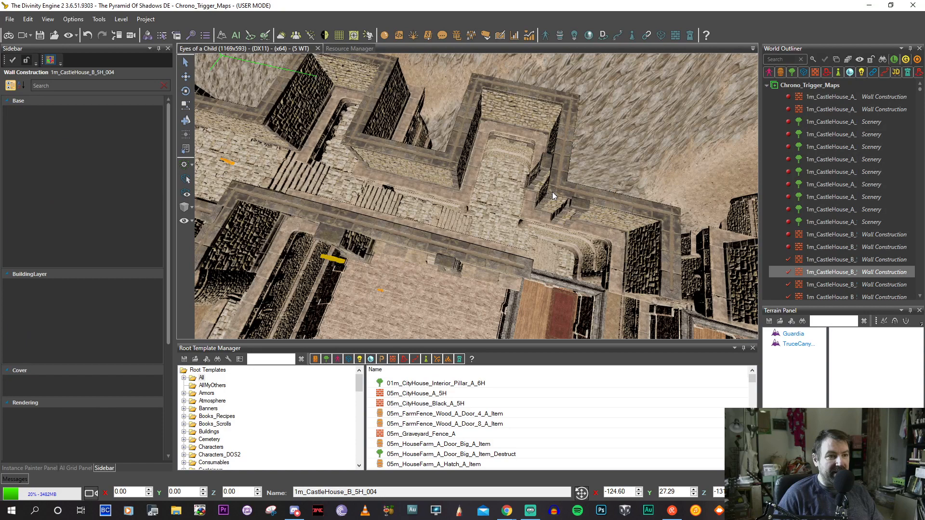
right_drag(552, 191, 478, 154)
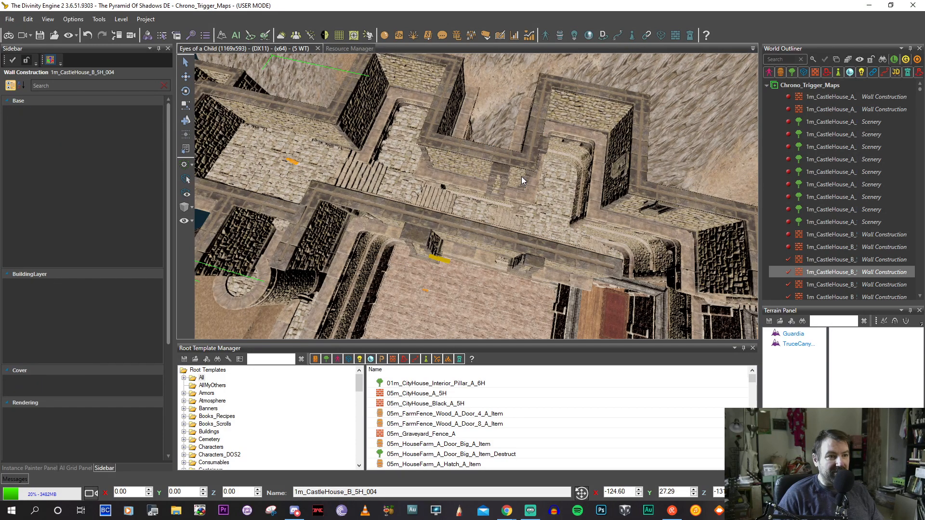
right_drag(521, 176, 417, 169)
middle_drag(415, 166, 488, 201)
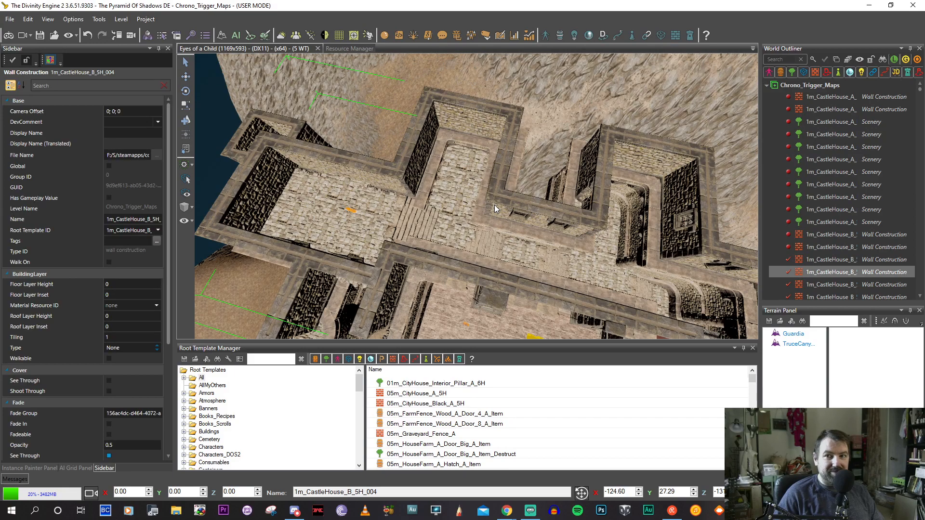
Swap the large end room's back wall piece beside the alcove for a variant with a barred window.
right_drag(495, 208, 376, 183)
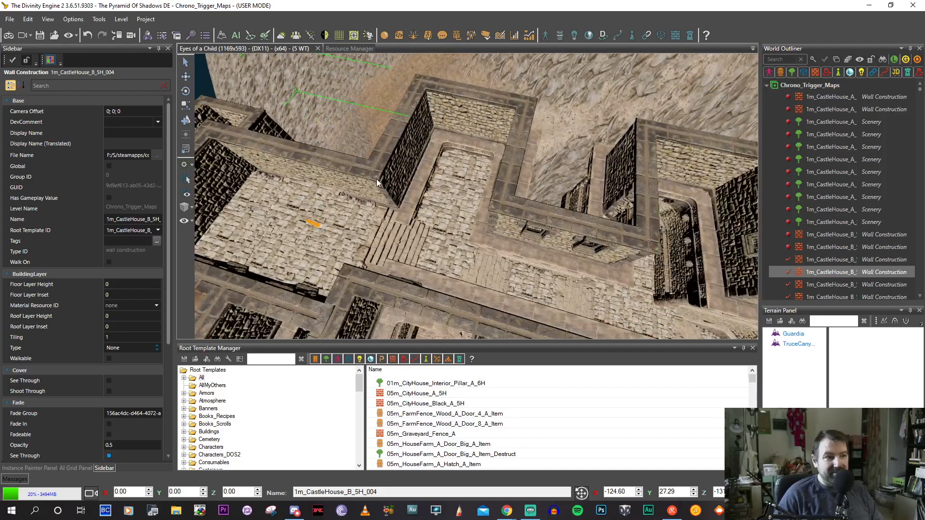
click(376, 180)
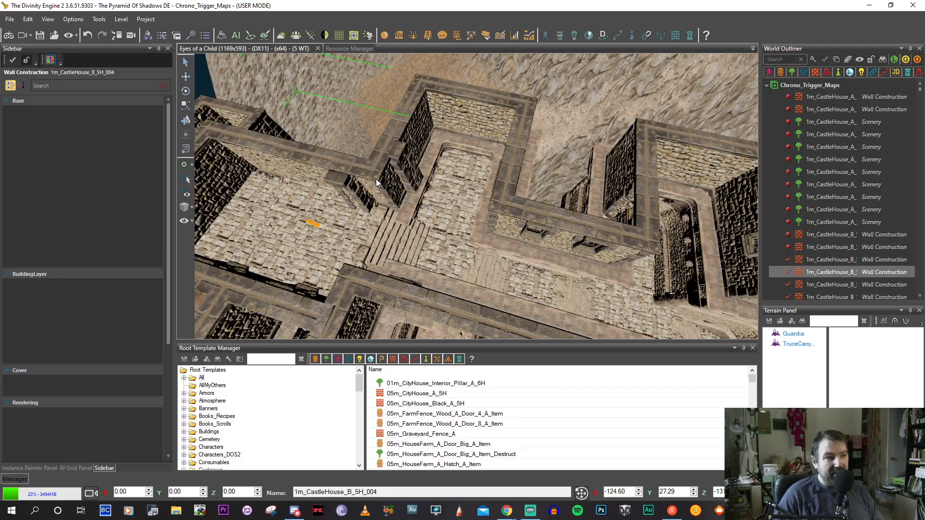
middle_drag(376, 180, 395, 176)
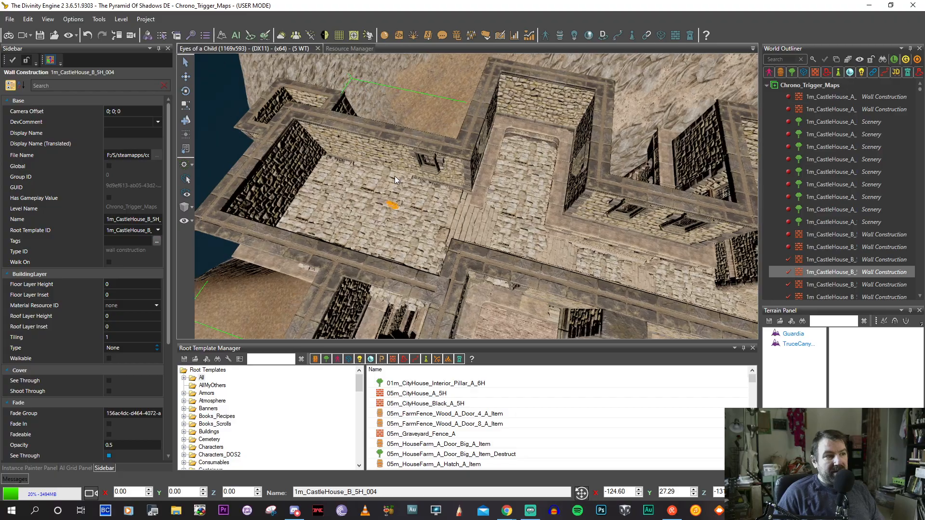
Examine the floors and walls of the rooms at the corridor's far end and along the corridor for remaining gaps.
right_drag(394, 175, 412, 198)
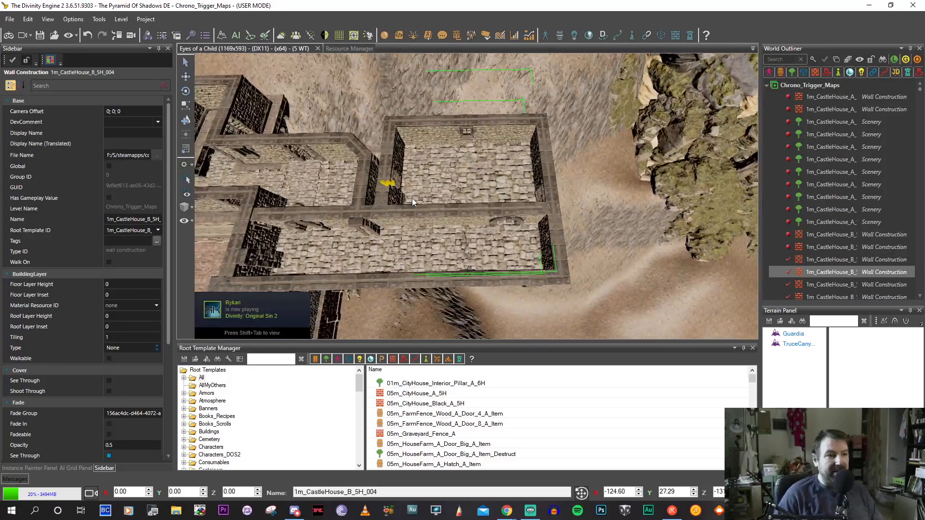
right_drag(487, 193, 507, 186)
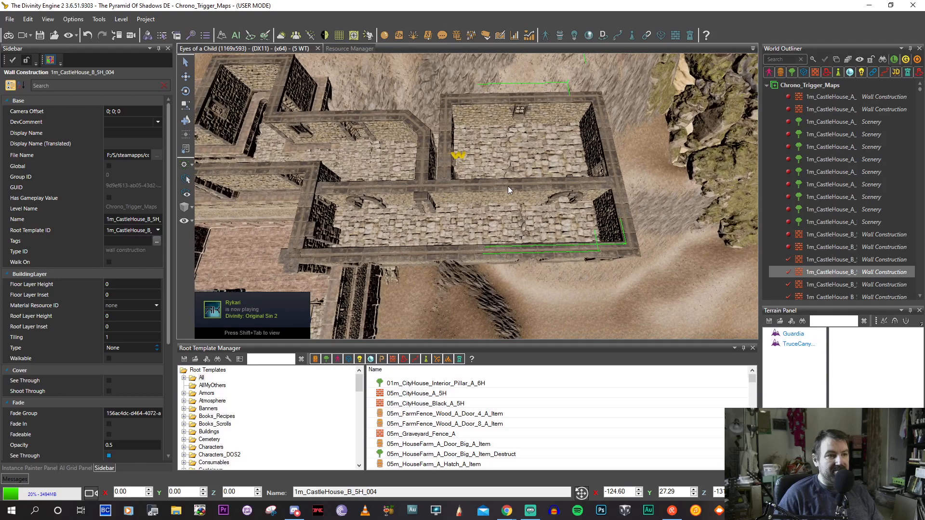
middle_drag(509, 186, 521, 187)
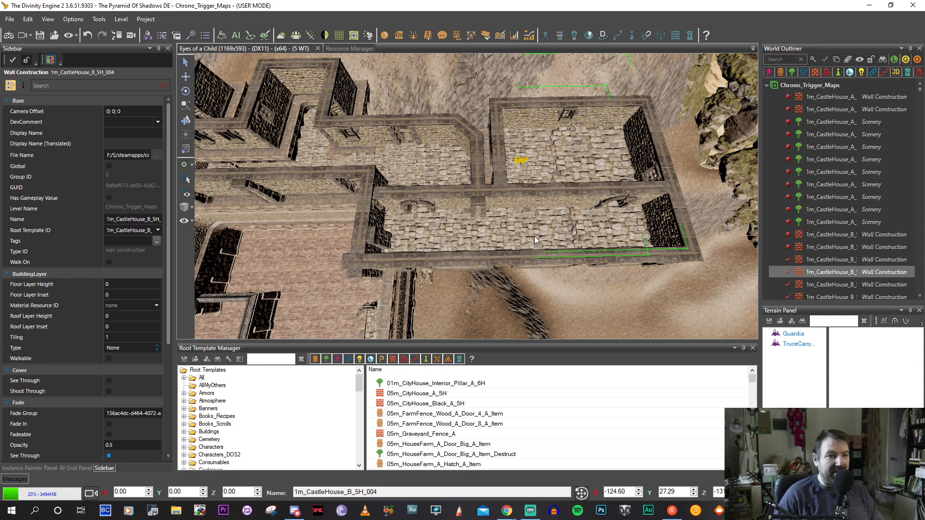
scroll(536, 238, up, 6)
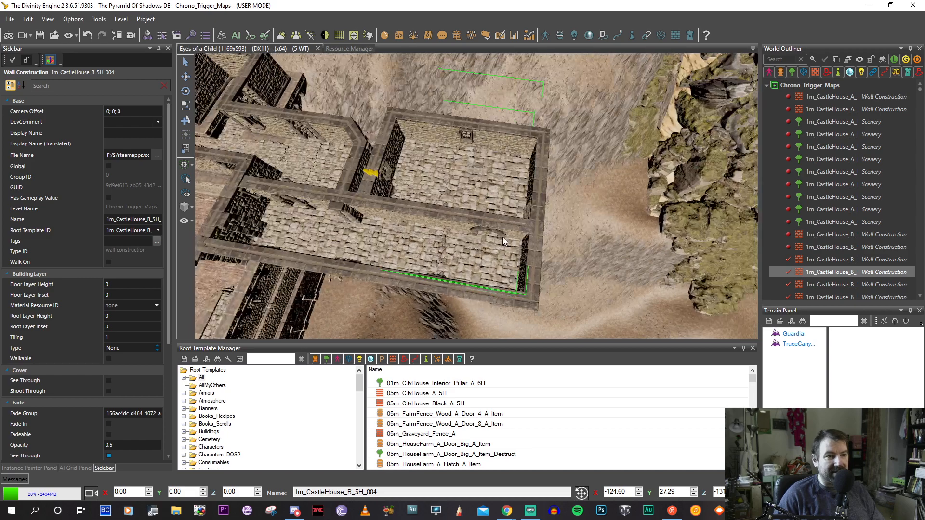
scroll(513, 250, up, 8)
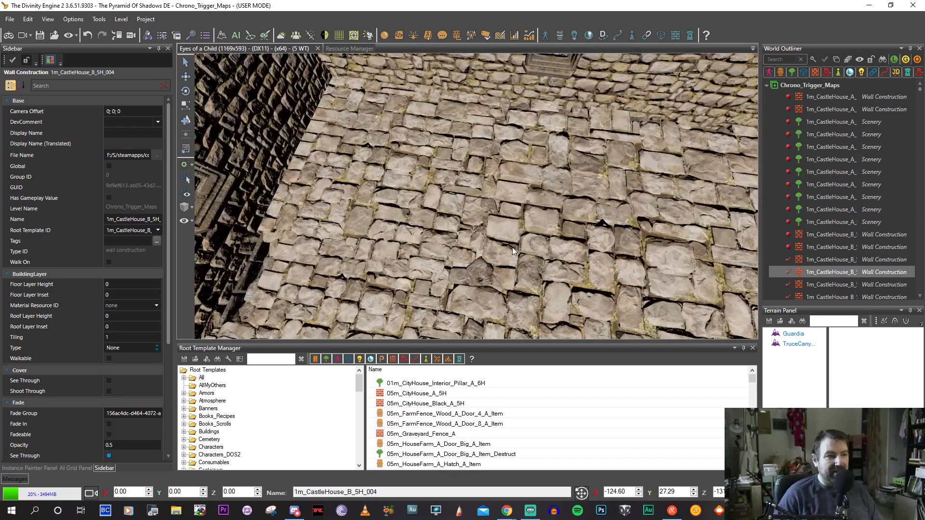
scroll(513, 248, down, 3)
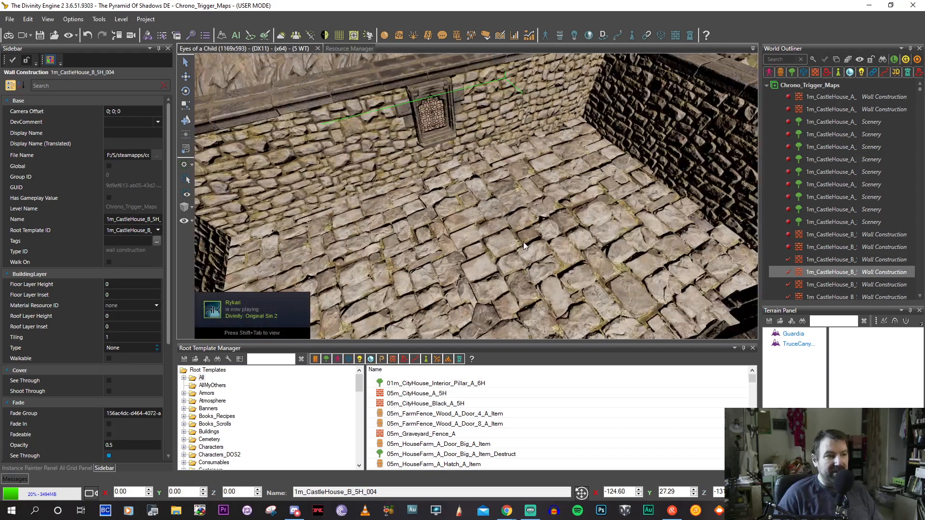
scroll(525, 238, down, 5)
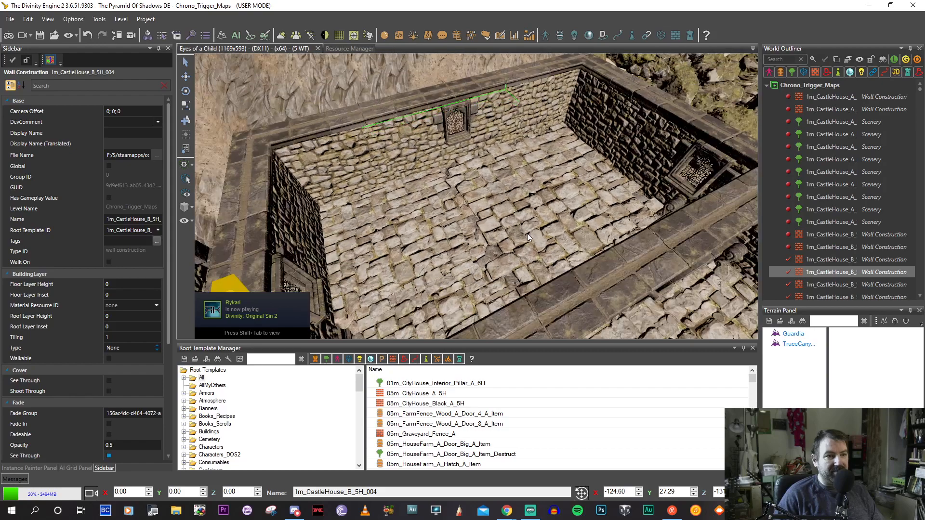
middle_drag(527, 234, 510, 228)
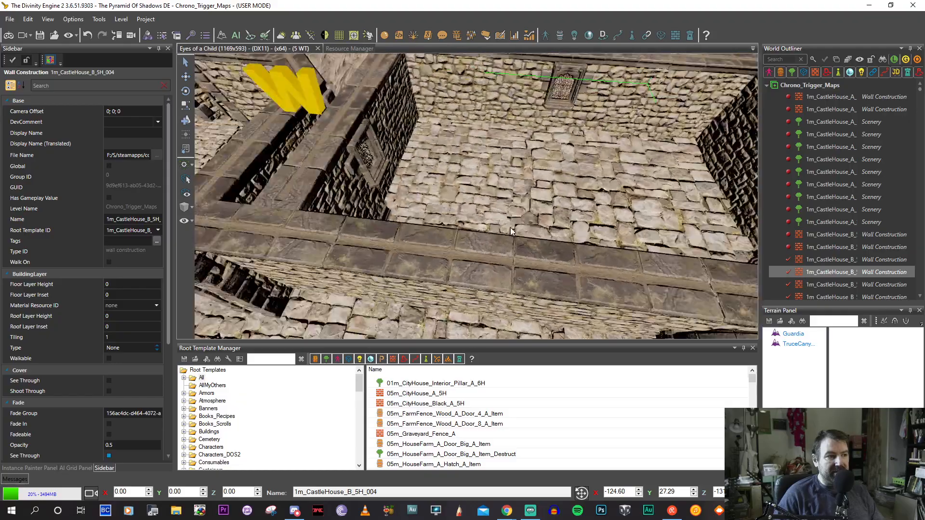
scroll(513, 228, down, 10)
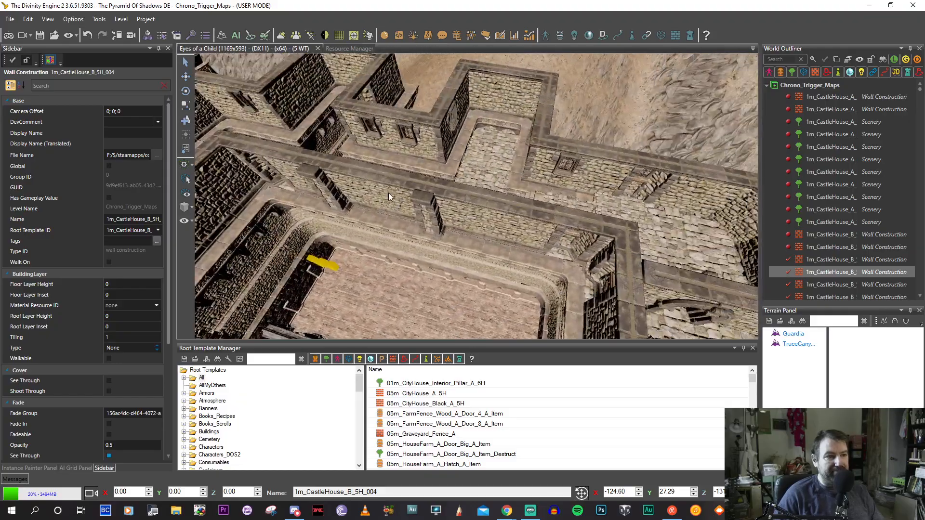
scroll(388, 193, down, 5)
middle_drag(490, 223, 608, 226)
scroll(542, 235, up, 6)
scroll(597, 234, down, 4)
scroll(608, 231, up, 5)
scroll(610, 231, down, 3)
scroll(608, 229, down, 2)
scroll(597, 226, down, 5)
Delete the wall section that runs from the end room's front wall out to the round tower.
key(w)
key(s)
key(d)
click(520, 264)
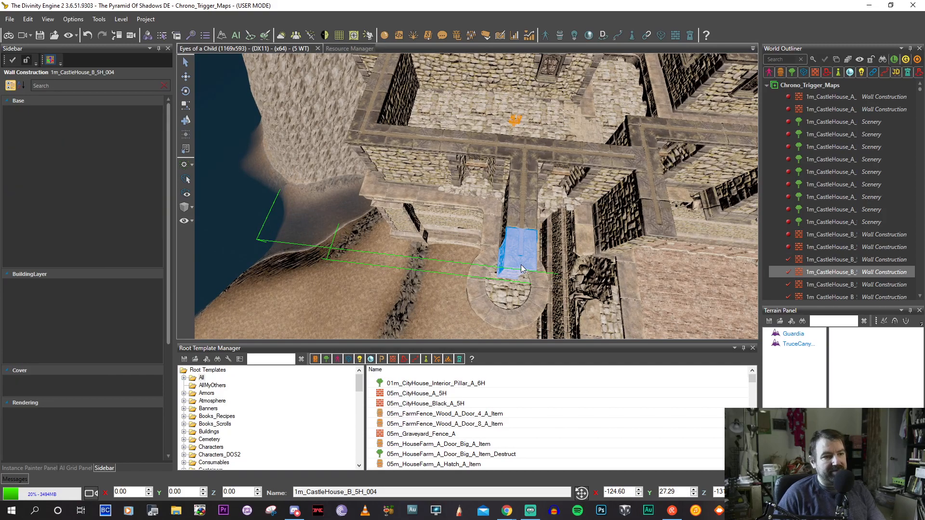
key(Delete)
Extend the corridor wall construction's short arm along the courtyard's outer edge until it is level with the round tower.
mouse_move(518, 251)
middle_down()
mouse_move(506, 245)
mouse_move(516, 252)
middle_up()
scroll(456, 218, down, 4)
mouse_move(455, 218)
middle_down()
mouse_move(415, 214)
mouse_move(462, 216)
middle_up()
scroll(415, 213, up, 3)
scroll(436, 216, down, 4)
scroll(429, 212, up, 4)
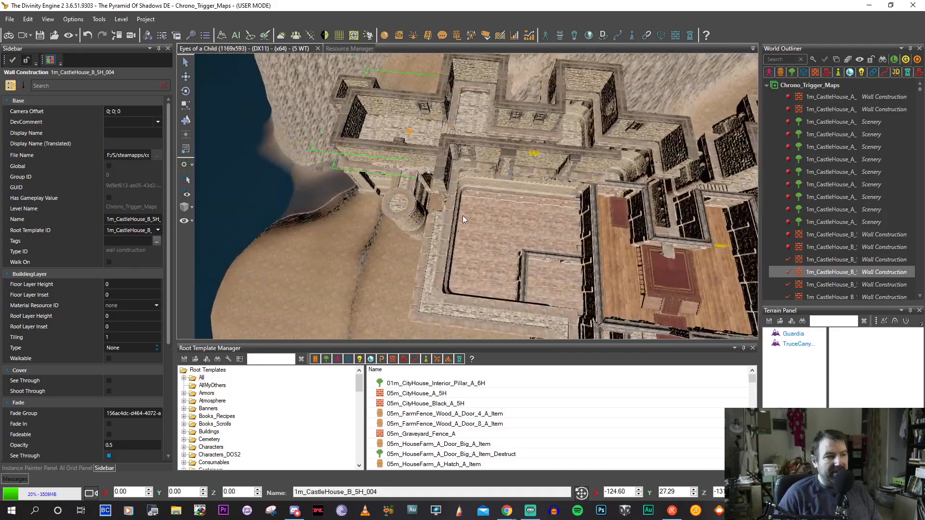
click(440, 187)
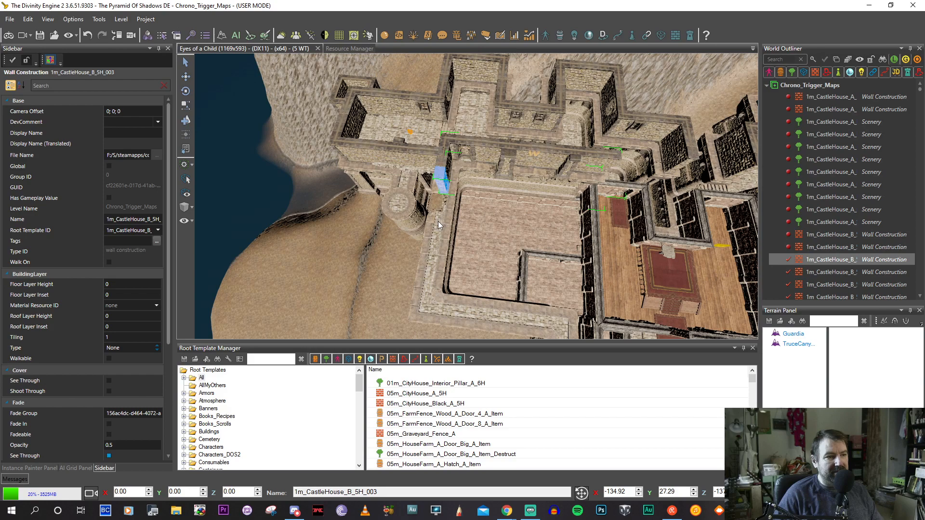
drag(435, 236, 432, 234)
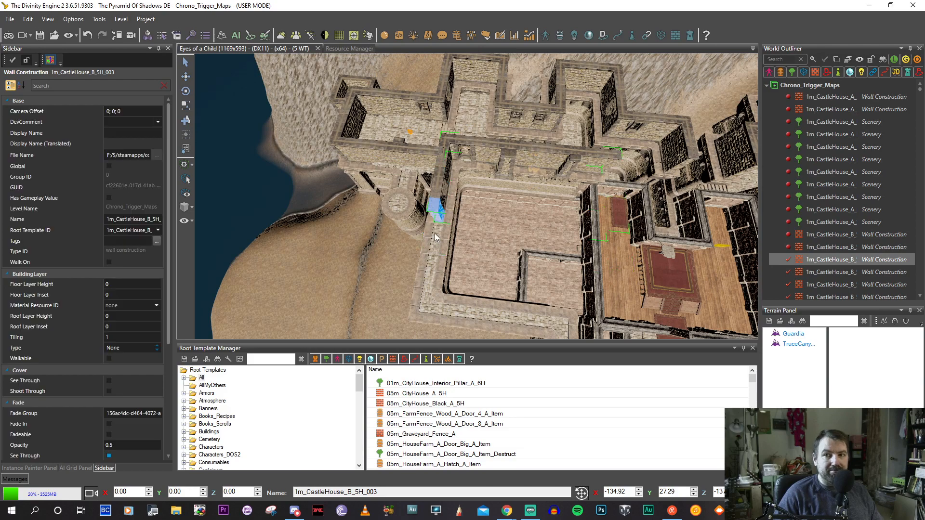
Duplicate the extended corridor wall construction and shift the copy along to the end room.
mouse_move(434, 234)
middle_down()
mouse_move(456, 244)
mouse_move(423, 245)
mouse_move(441, 248)
middle_up()
scroll(456, 244, up, 5)
scroll(456, 244, down, 3)
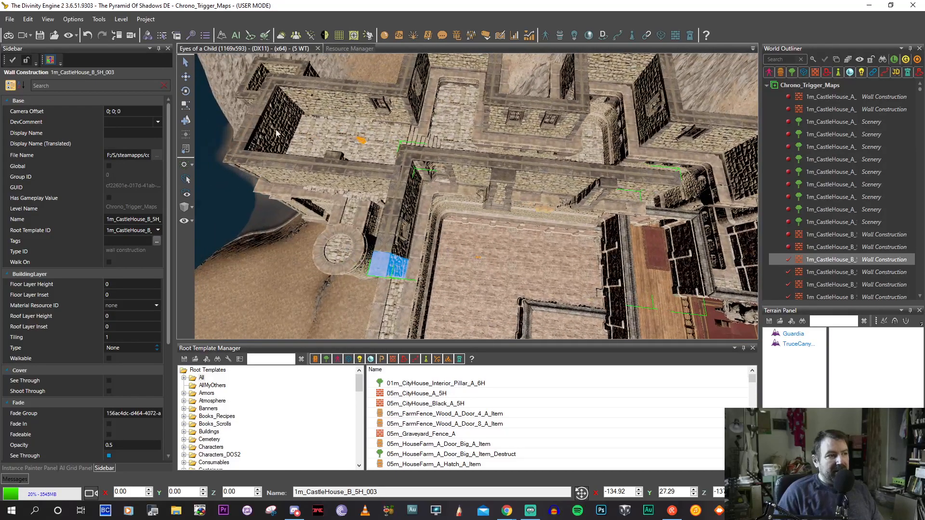
click(186, 76)
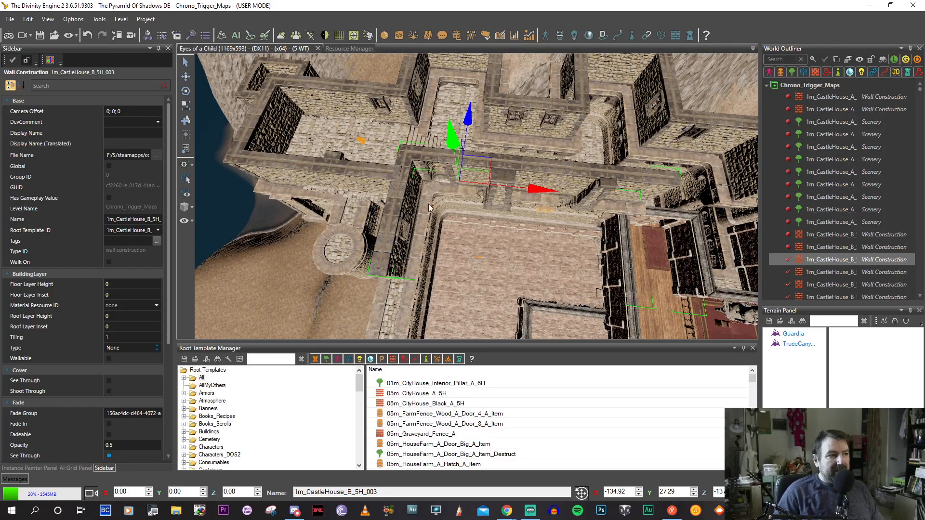
click(490, 164)
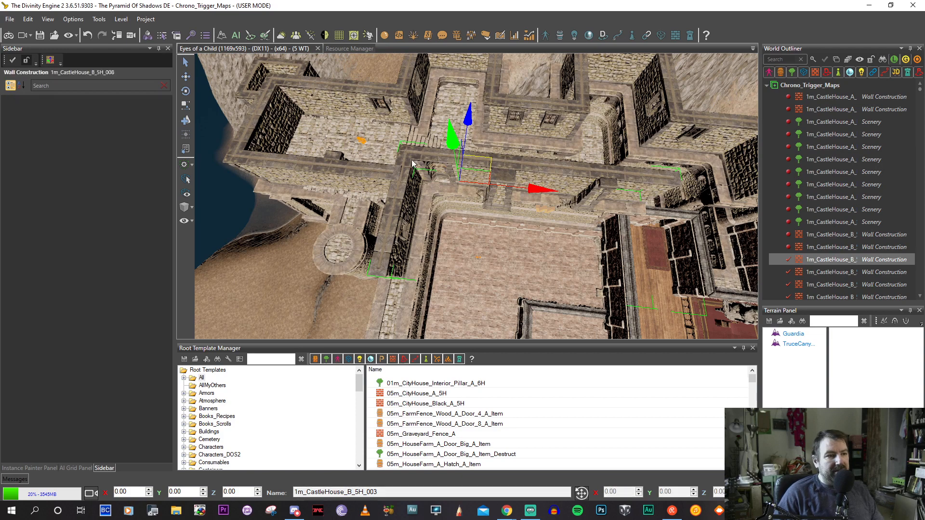
shift+drag(412, 160, 383, 146)
middle_drag(402, 152, 426, 155)
Rotate the copied wall about half a turn and move it out in front of the castle beyond the round tower.
key(e)
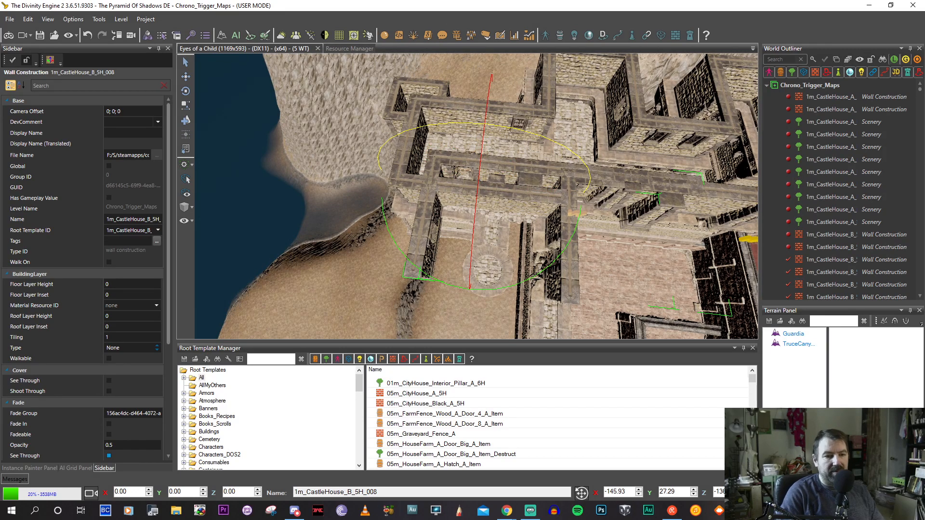
drag(417, 129, 463, 127)
click(190, 82)
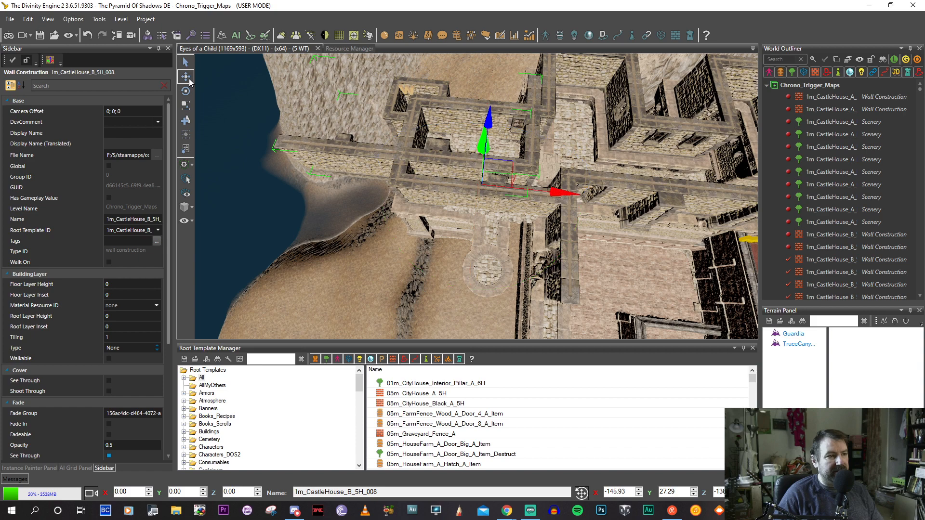
drag(512, 160, 484, 276)
middle_drag(483, 276, 318, 212)
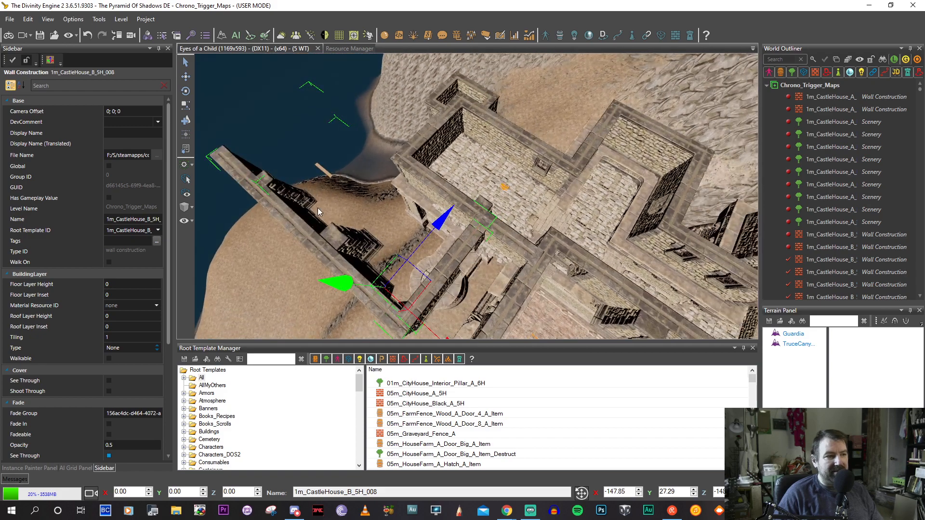
drag(429, 289, 409, 304)
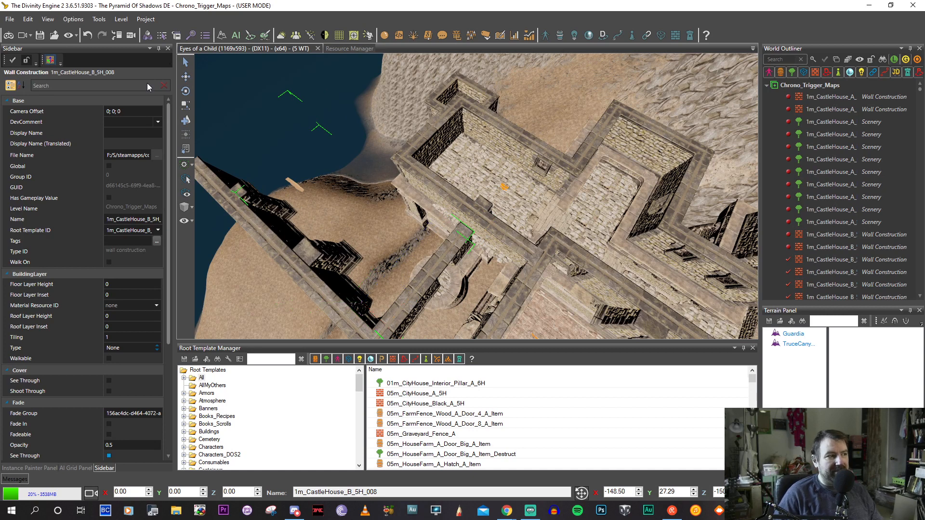
Shorten the copied wall's arm that points at the castle and move the wall closer to the round tower.
click(462, 234)
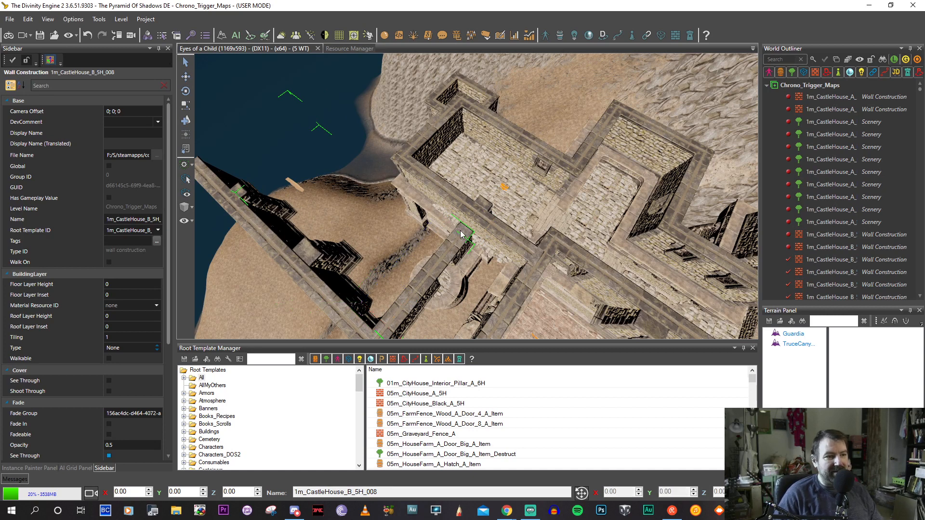
click(412, 294)
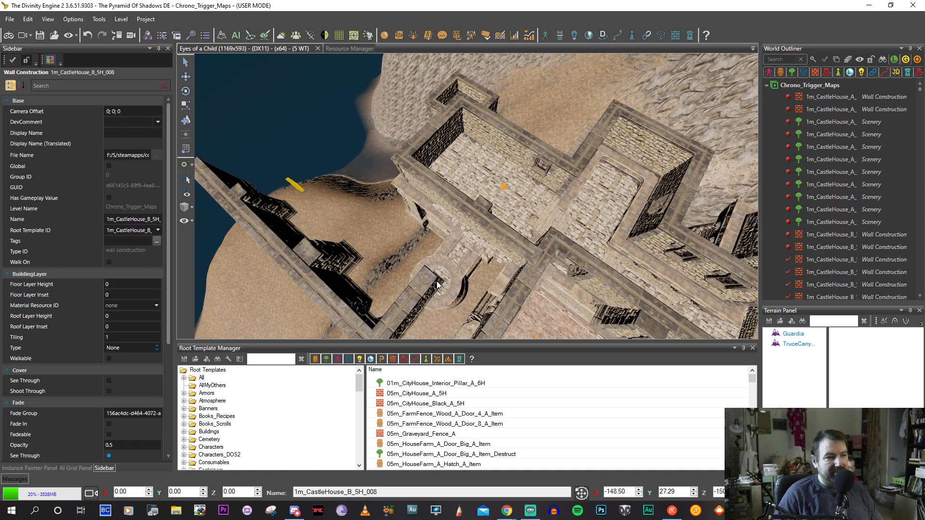
middle_drag(436, 282, 461, 264)
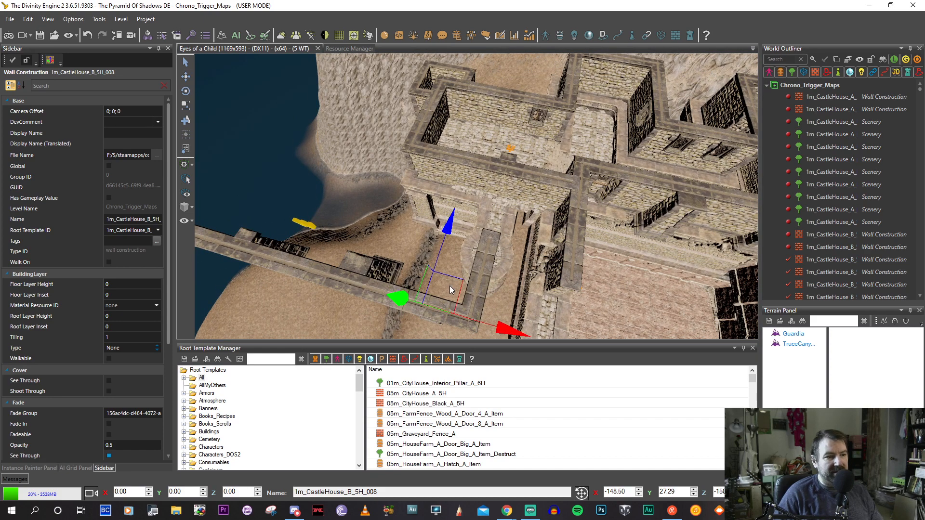
drag(462, 287, 525, 239)
Lengthen the copied wall's free end past the end room to the water's edge.
scroll(523, 241, up, 3)
mouse_move(522, 241)
middle_down()
mouse_move(502, 255)
mouse_move(483, 242)
mouse_move(505, 242)
middle_up()
middle_drag(479, 200, 337, 215)
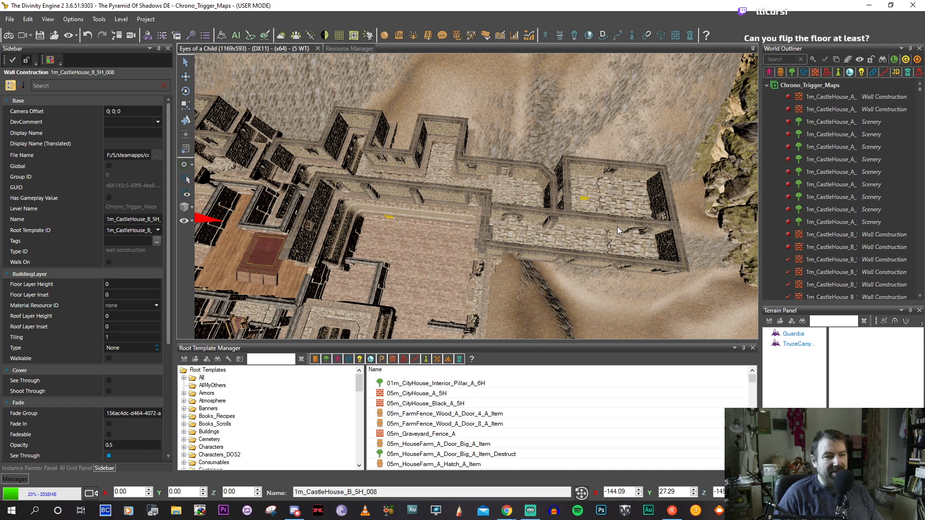
middle_drag(559, 240, 528, 238)
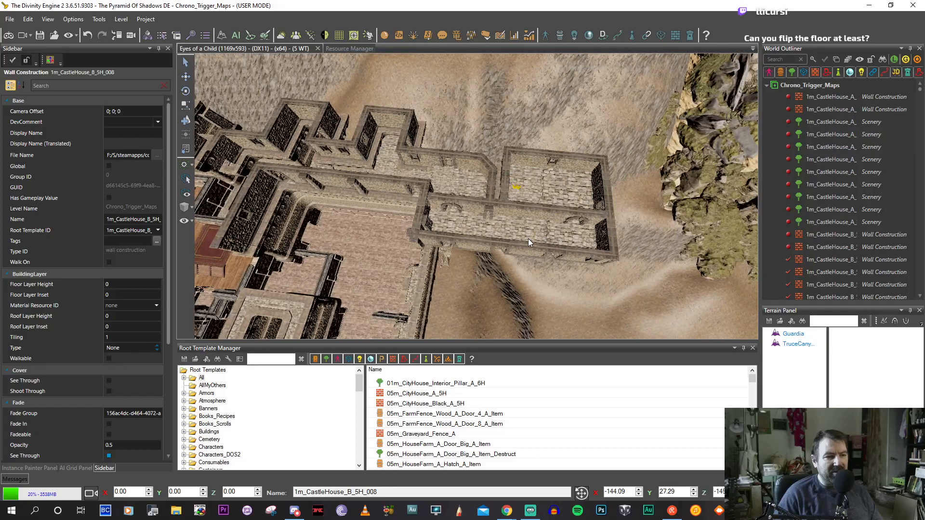
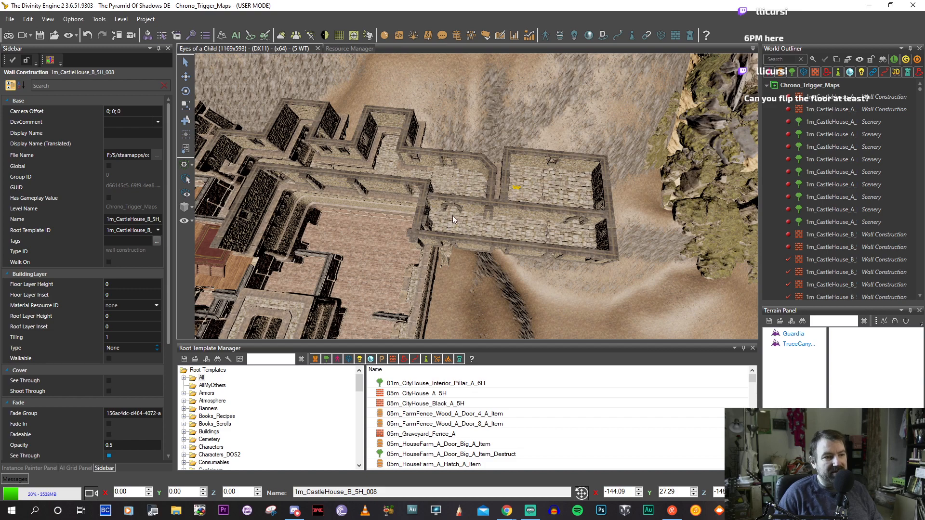
middle_drag(539, 246, 622, 258)
mouse_move(445, 257)
middle_down()
mouse_move(521, 273)
mouse_move(566, 262)
middle_up()
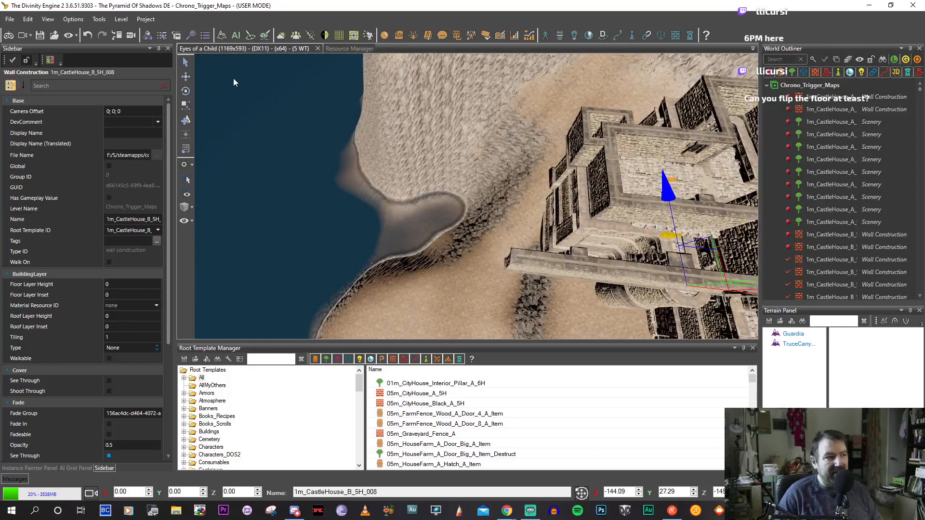
click(51, 59)
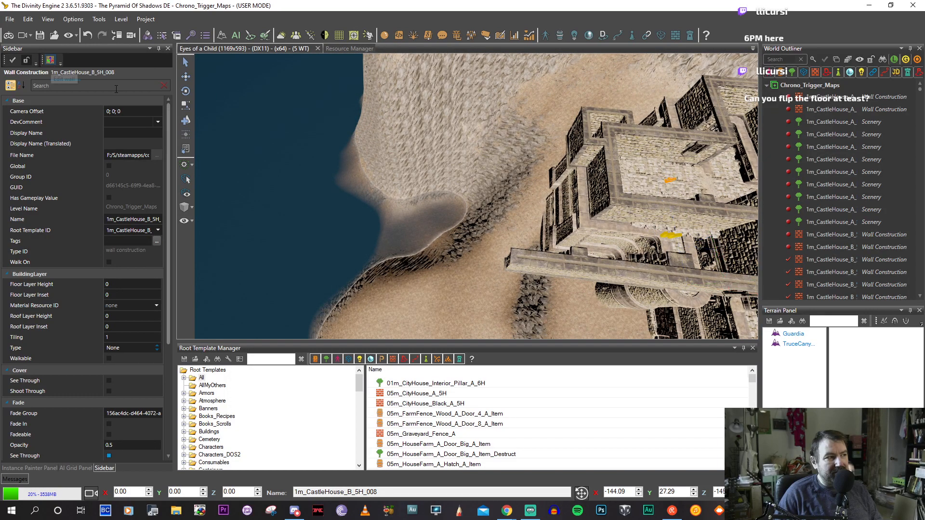
click(513, 261)
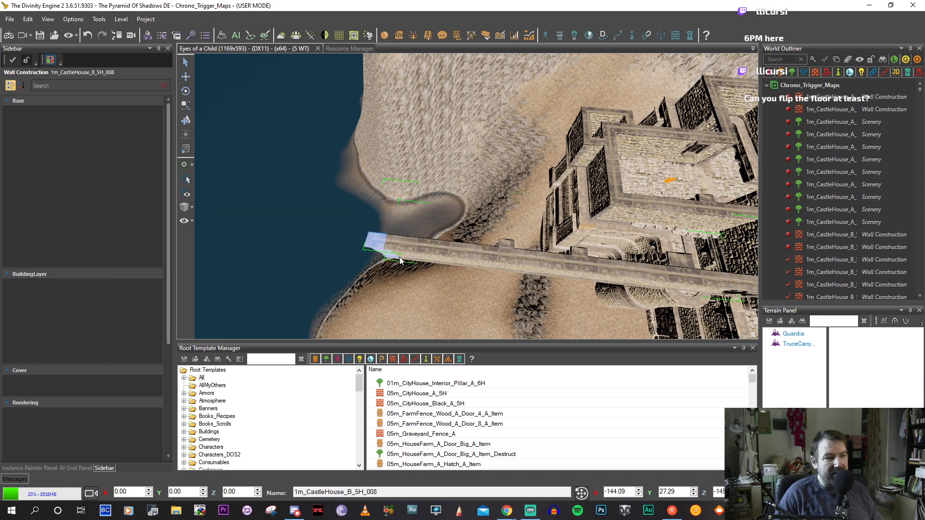
Turn a corner at the copied wall's shoreline end and run a new wall stretch along the water beside the inlet.
middle_drag(400, 256, 364, 254)
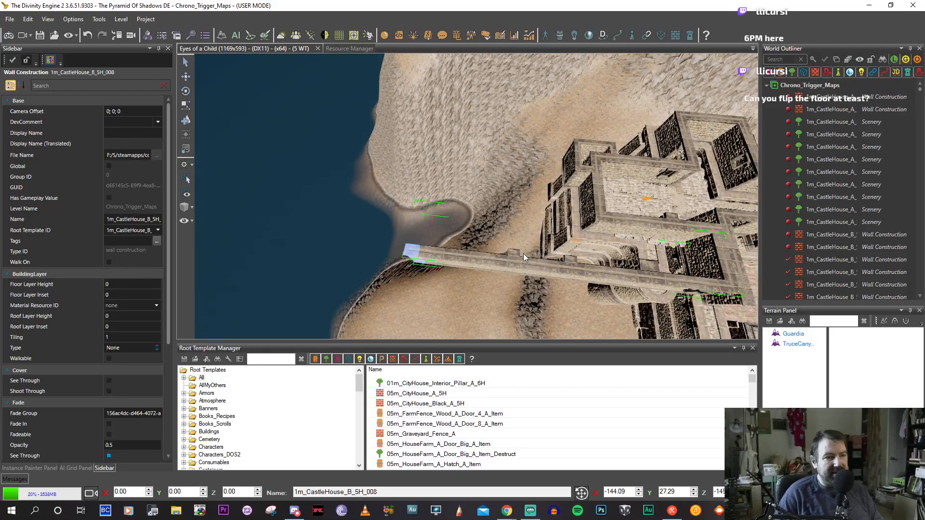
click(425, 249)
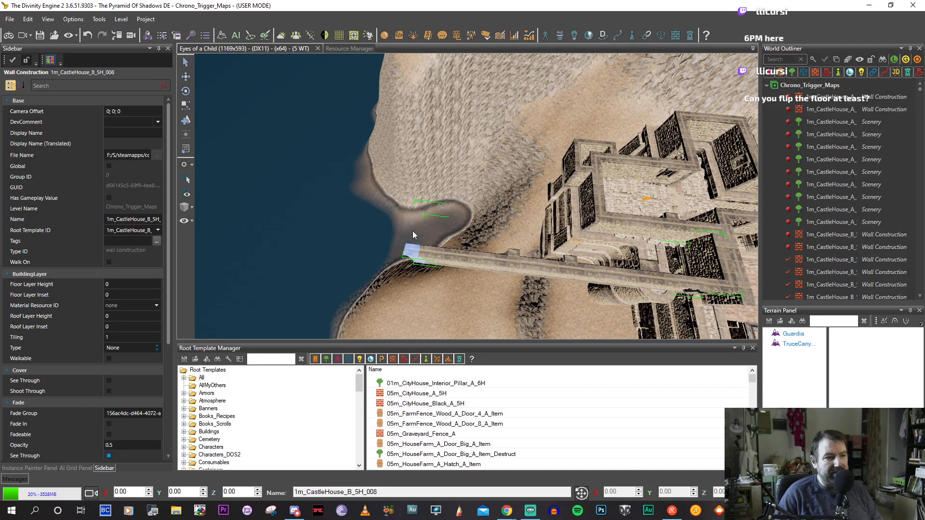
click(426, 150)
middle_drag(426, 149, 401, 168)
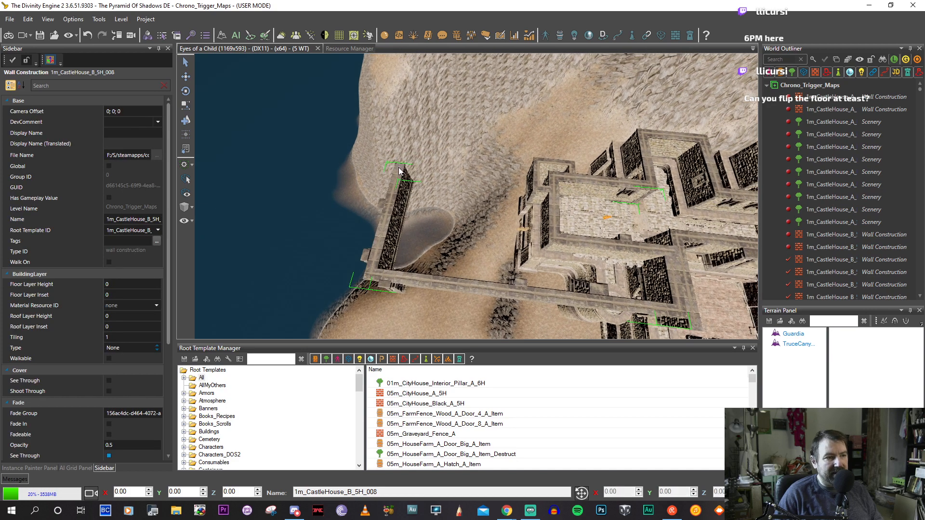
Extend the outer wall along the shoreline past the inlet, turn a corner, and run a new stretch toward the castle.
click(399, 153)
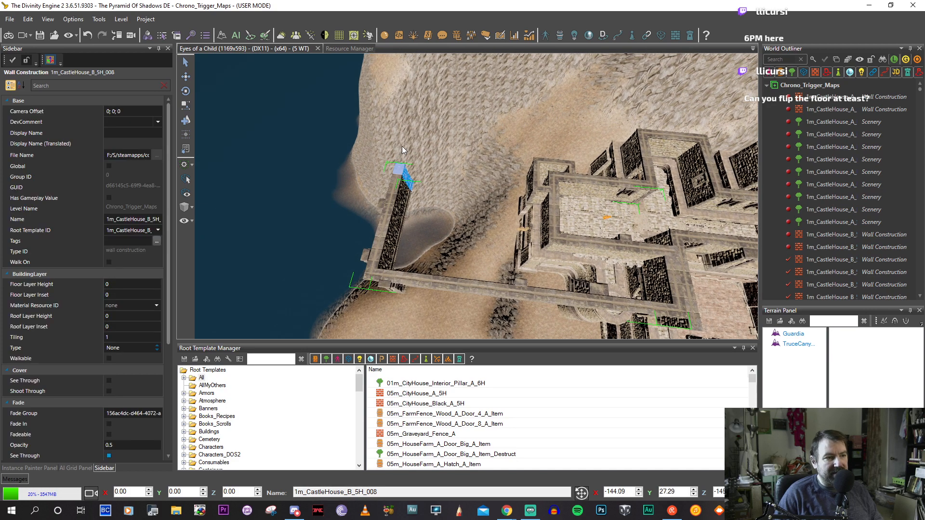
click(422, 150)
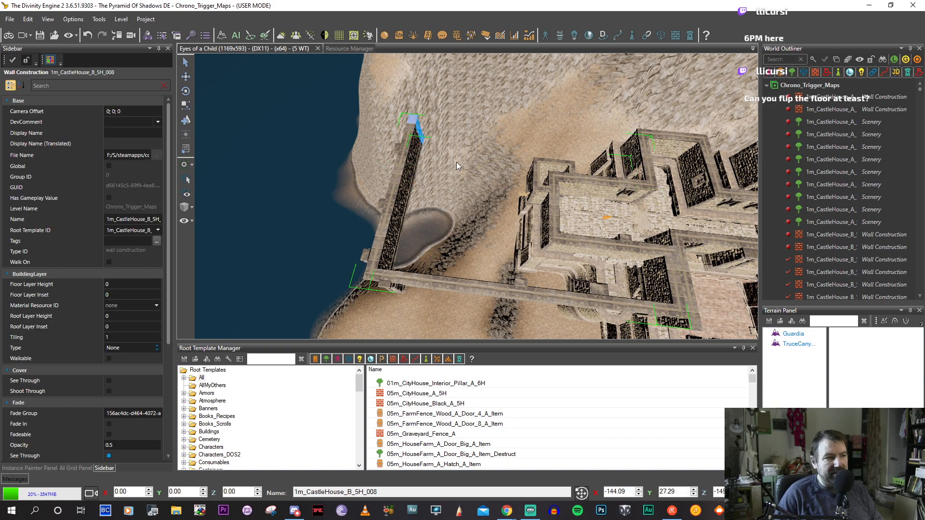
click(509, 160)
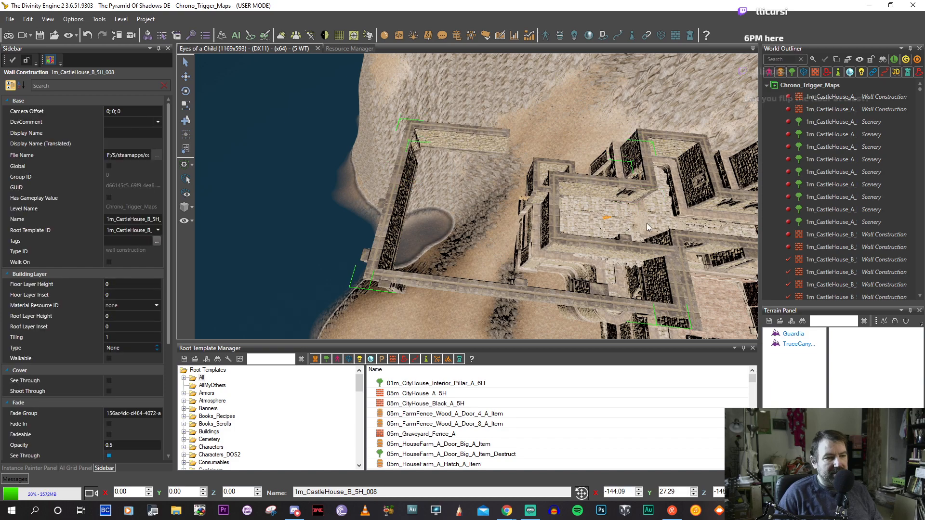
Lengthen the new outer wall stretch to the end room and turn its end into the end room's wall.
middle_drag(647, 223, 460, 139)
click(459, 137)
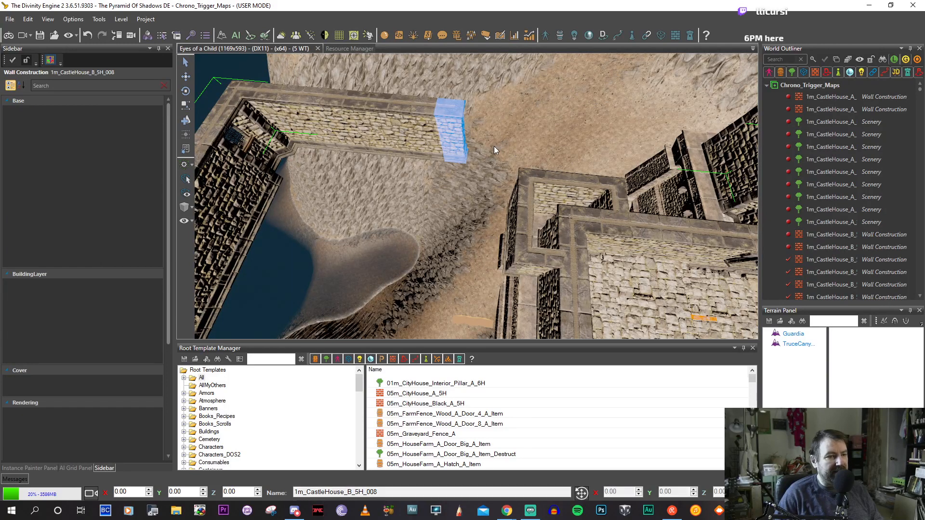
click(567, 156)
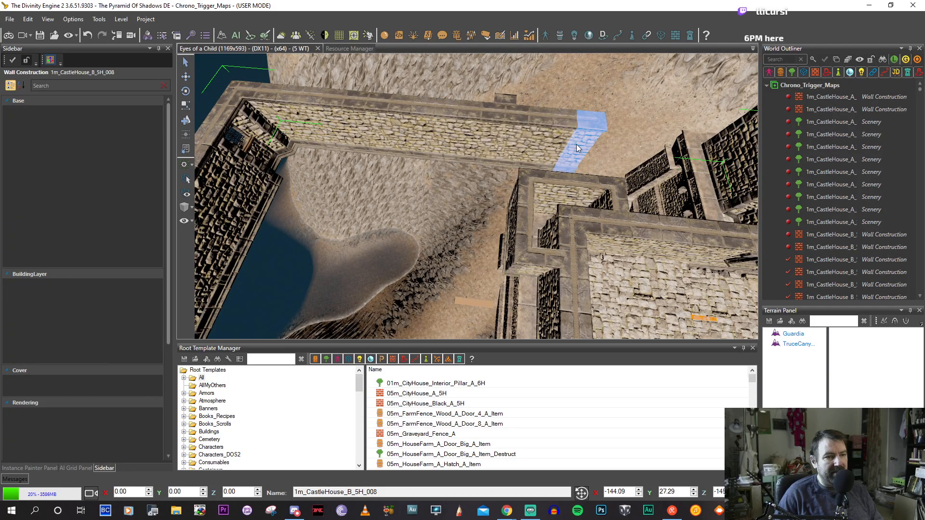
click(566, 202)
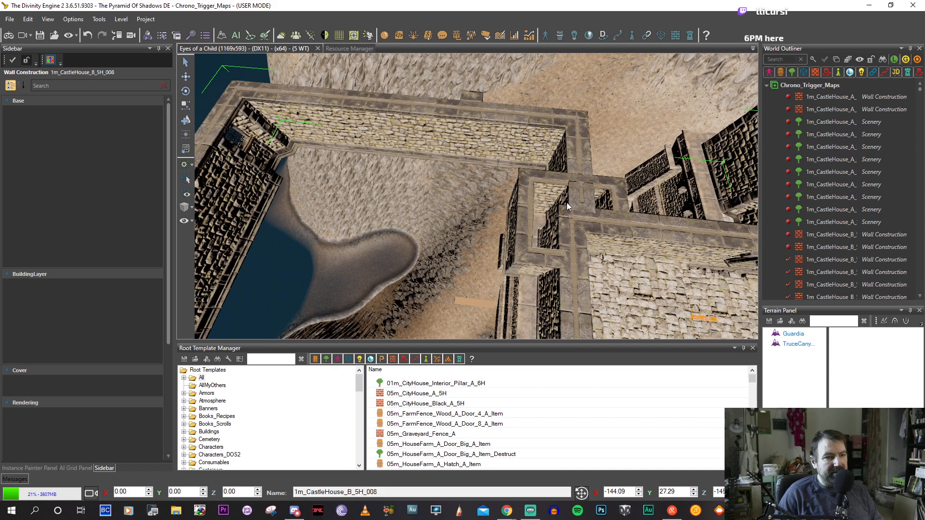
middle_drag(566, 202, 525, 255)
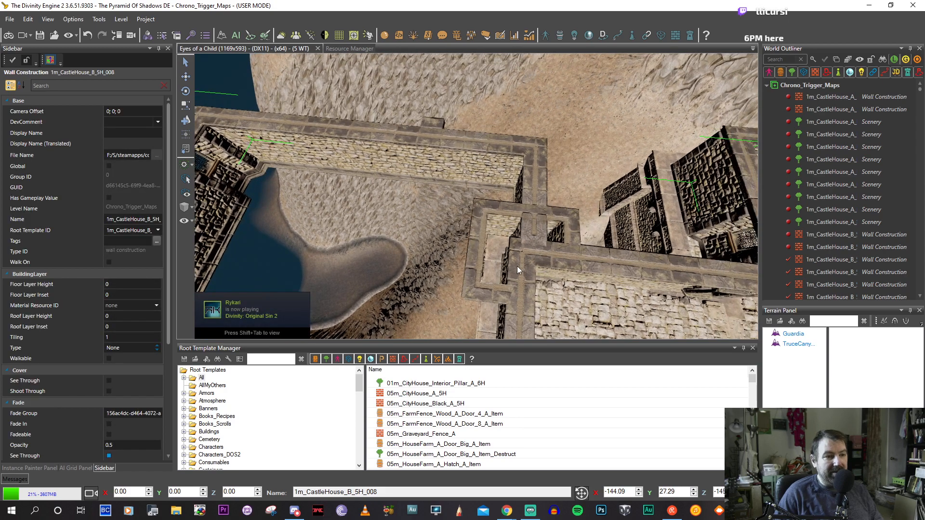
scroll(511, 293, down, 6)
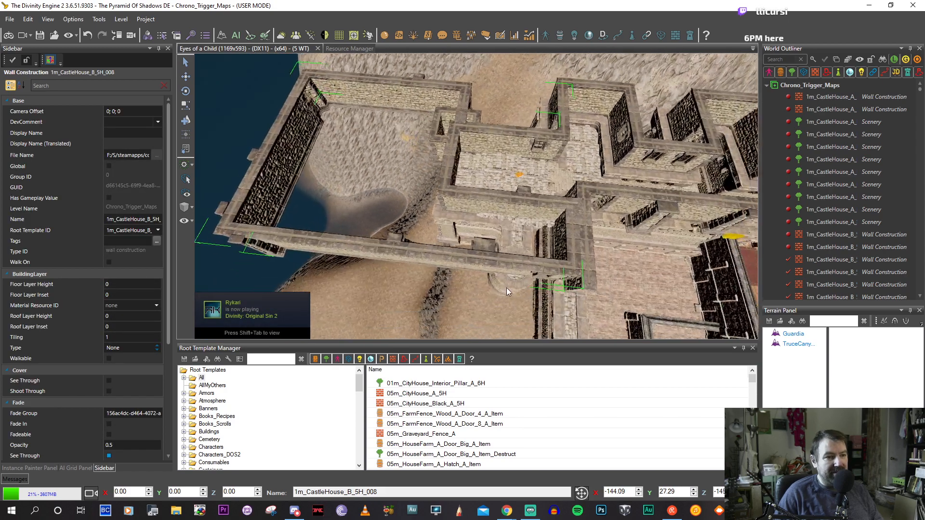
middle_drag(507, 287, 501, 286)
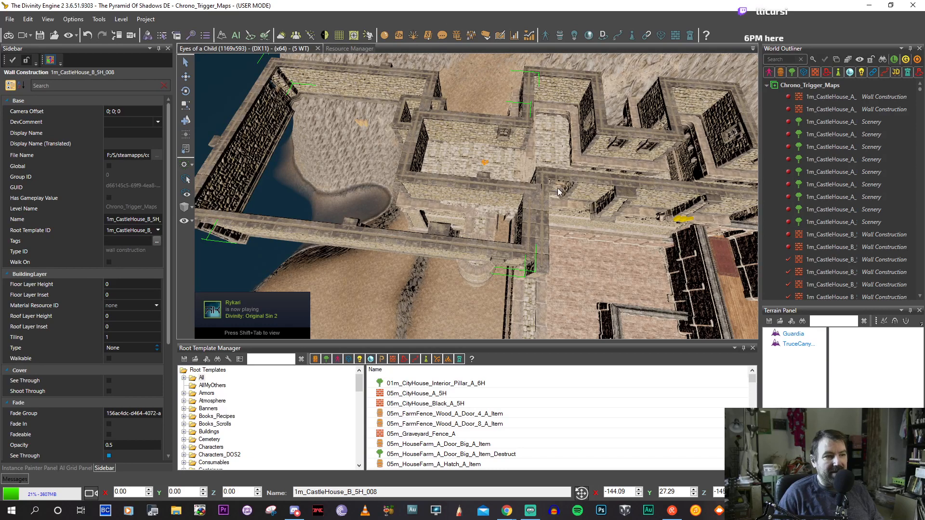
Extend the end room's long side wall across the inlet until it meets the outer shoreline wall.
drag(525, 202, 538, 255)
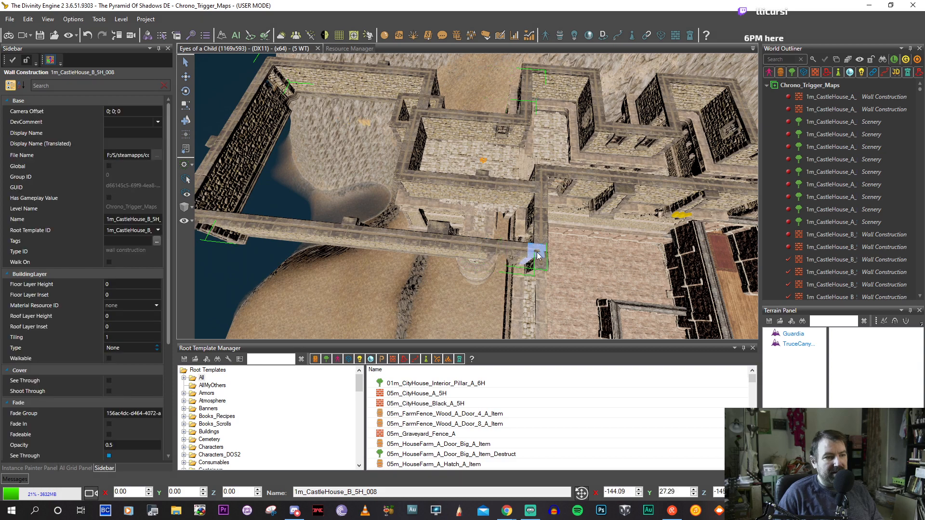
middle_drag(400, 182, 478, 214)
click(463, 209)
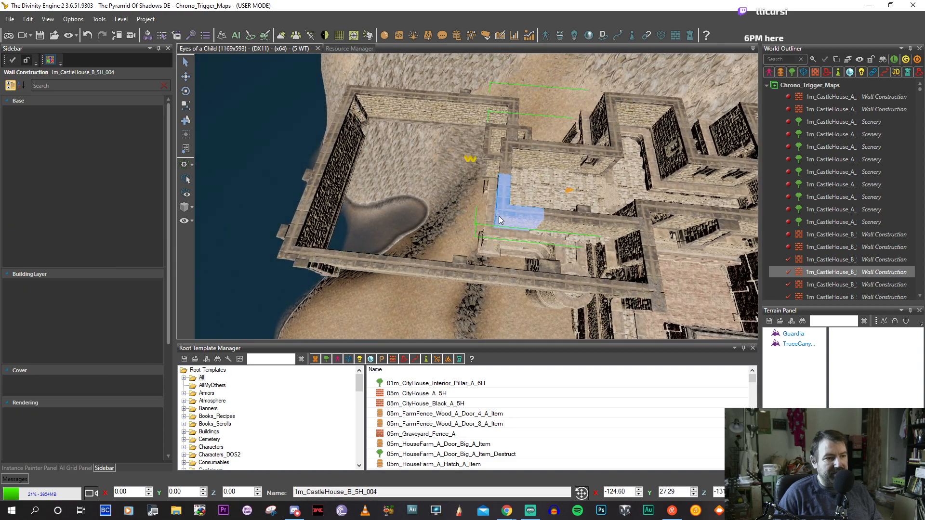
mouse_move(437, 216)
mouse_down()
mouse_move(327, 199)
mouse_move(341, 205)
mouse_up()
middle_drag(341, 205, 575, 258)
Shorten the outer wall's end beside the round tower and shift the whole wall slightly toward the castle.
click(568, 269)
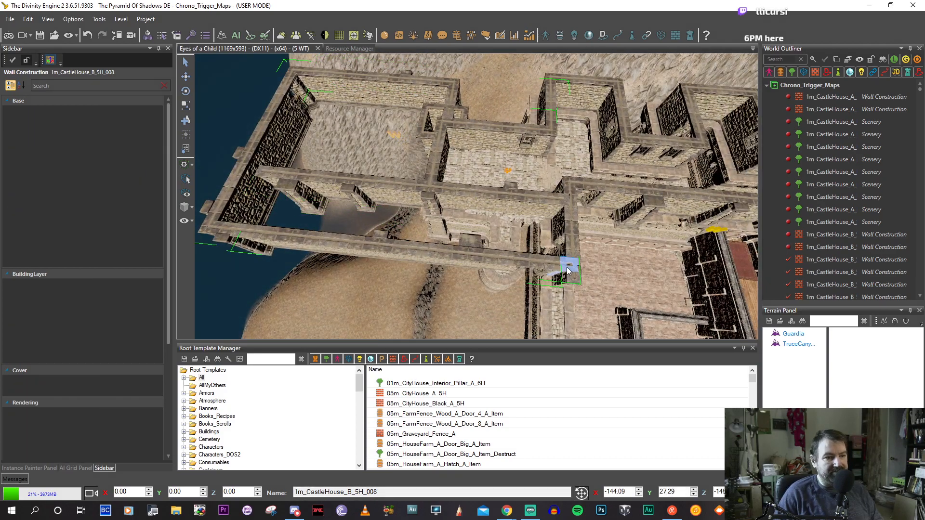
click(481, 256)
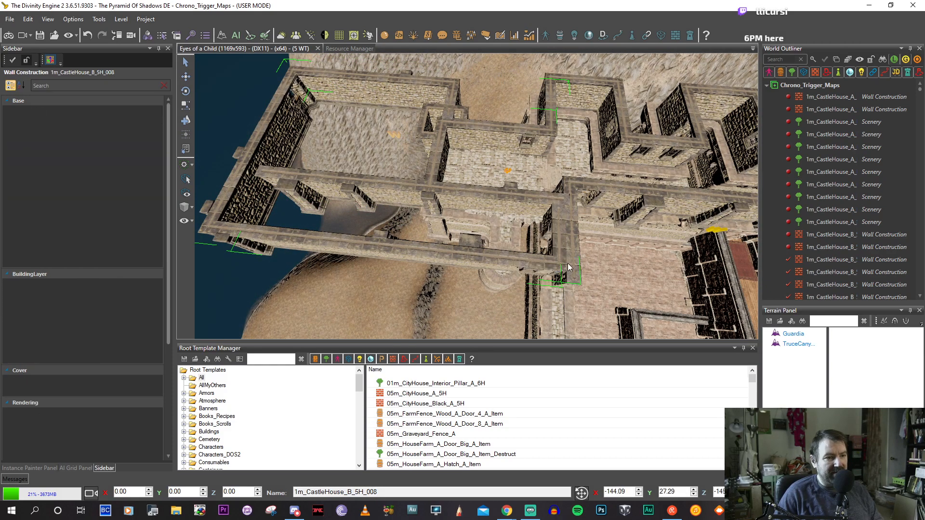
drag(568, 270, 529, 266)
key(a)
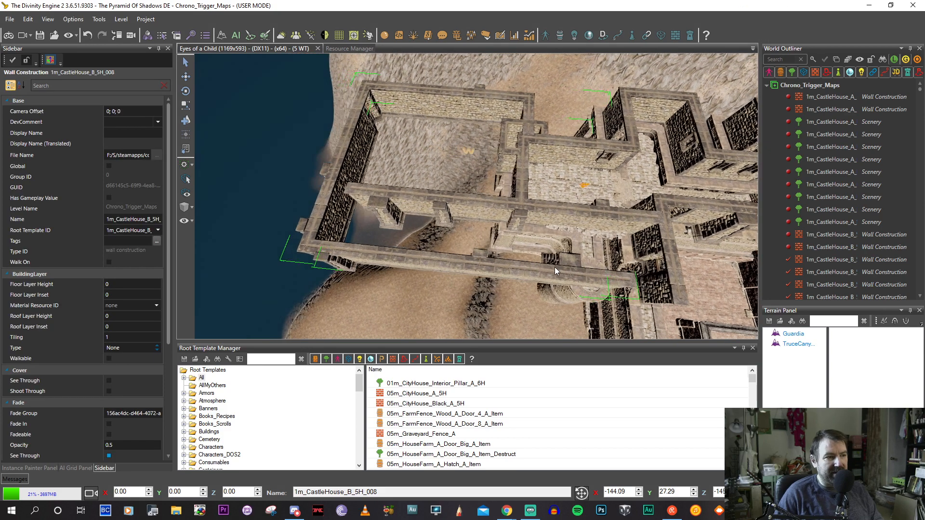
key(Escape)
drag(686, 301, 701, 300)
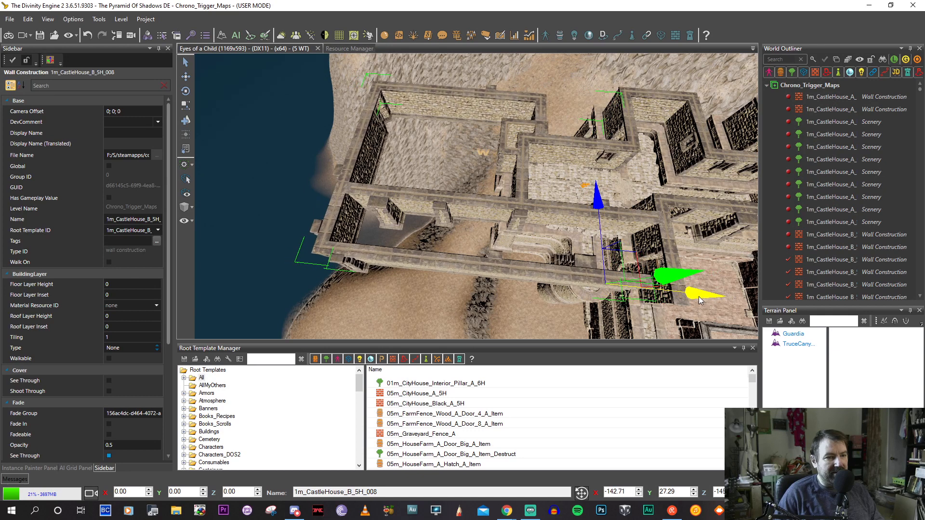
middle_drag(699, 297, 666, 291)
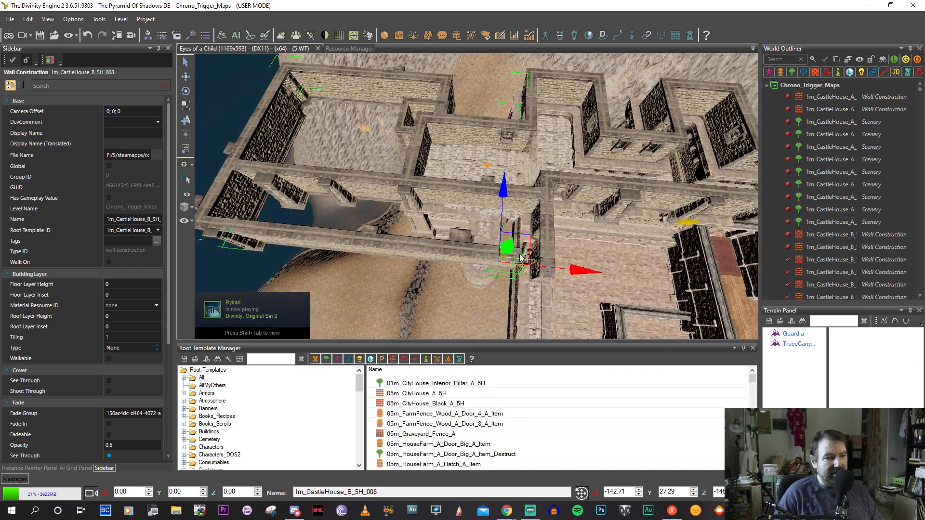
Lengthen the outer wall's tower end to meet the castle wall and nudge the wall into alignment.
click(46, 61)
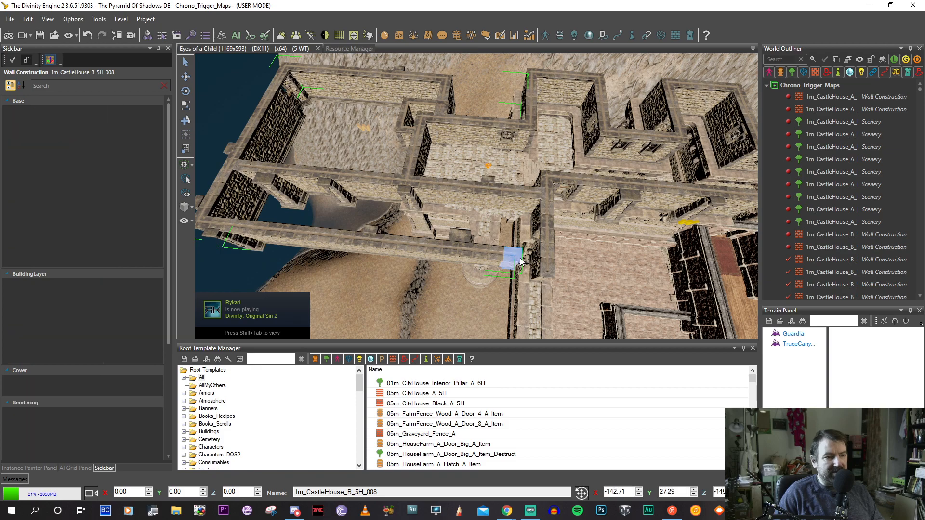
click(556, 263)
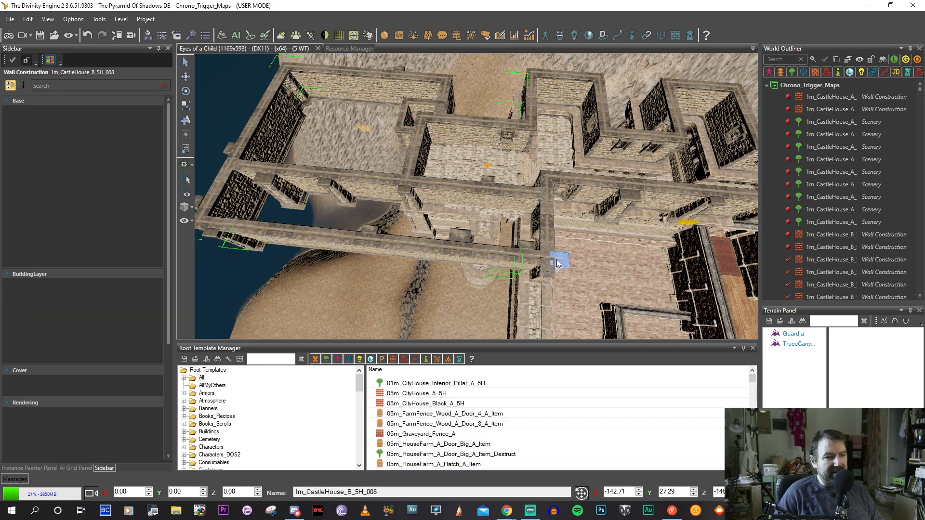
middle_drag(555, 260, 569, 285)
scroll(568, 284, down, 5)
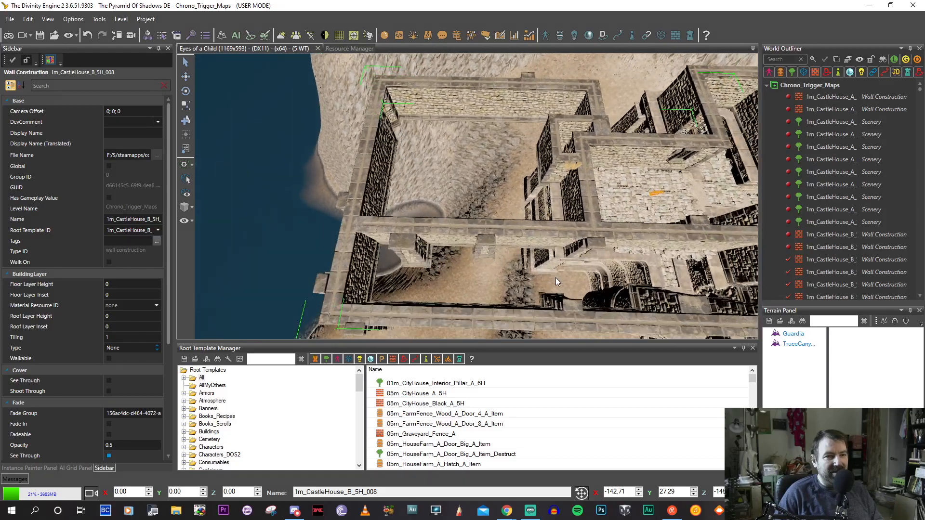
middle_drag(692, 302, 680, 318)
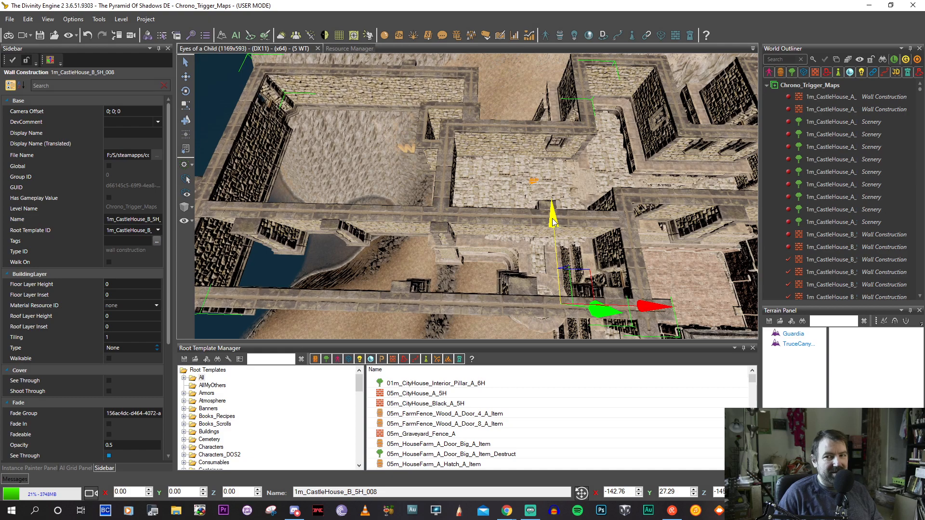
Delete the small protruding alcove section of the end room's wall where the outer wall joins it.
middle_drag(553, 218, 527, 230)
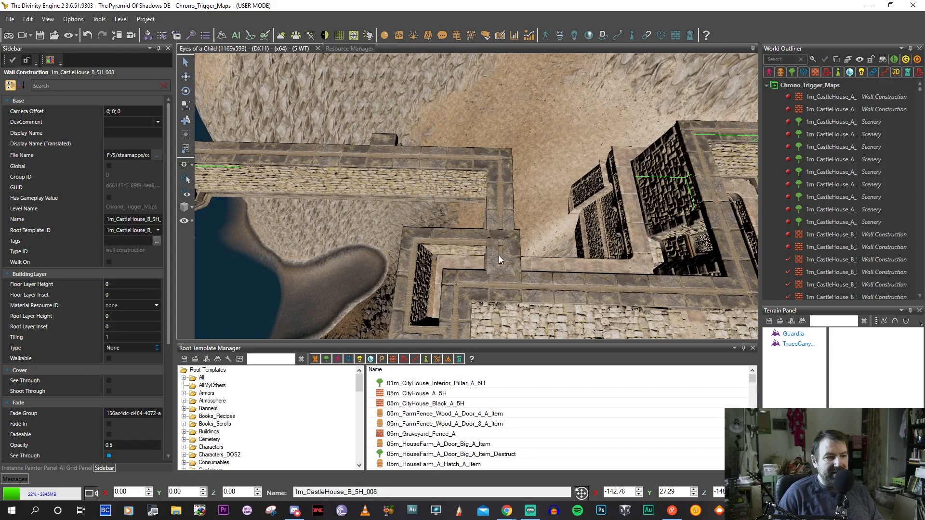
middle_drag(510, 273, 433, 270)
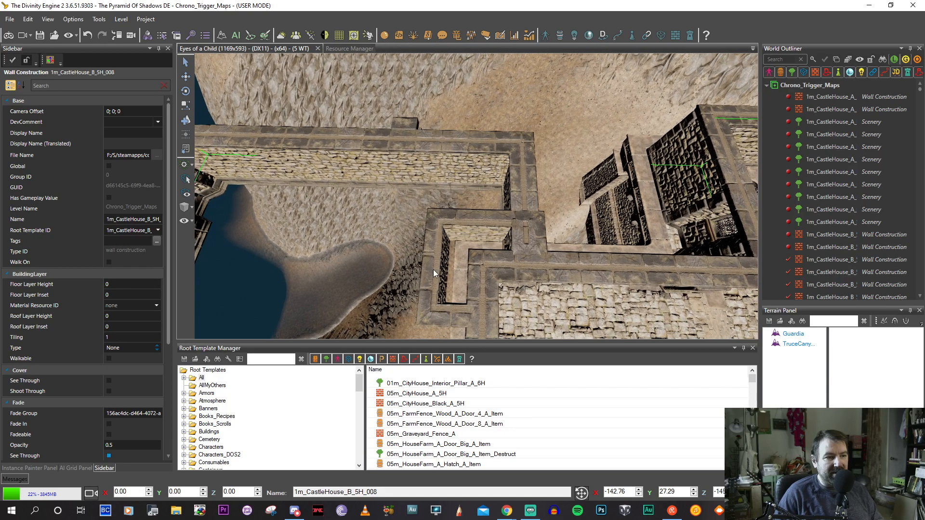
click(479, 263)
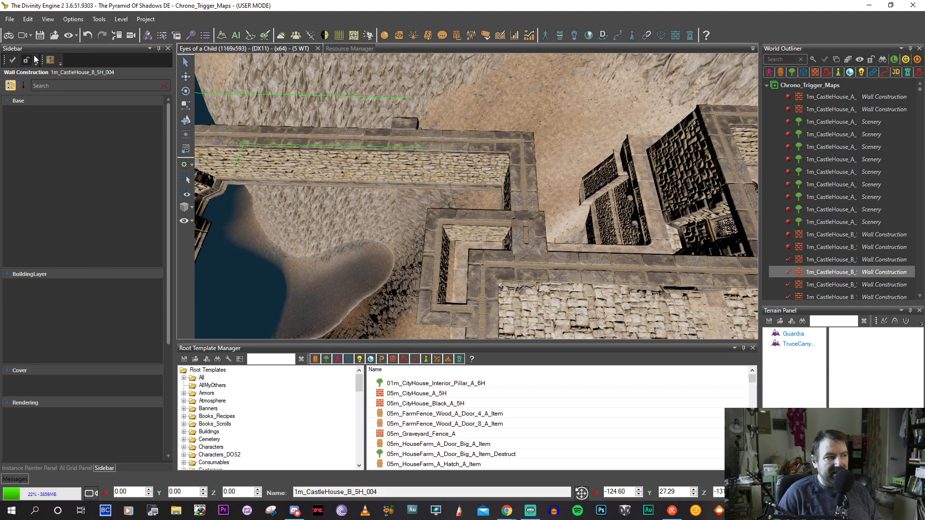
click(492, 265)
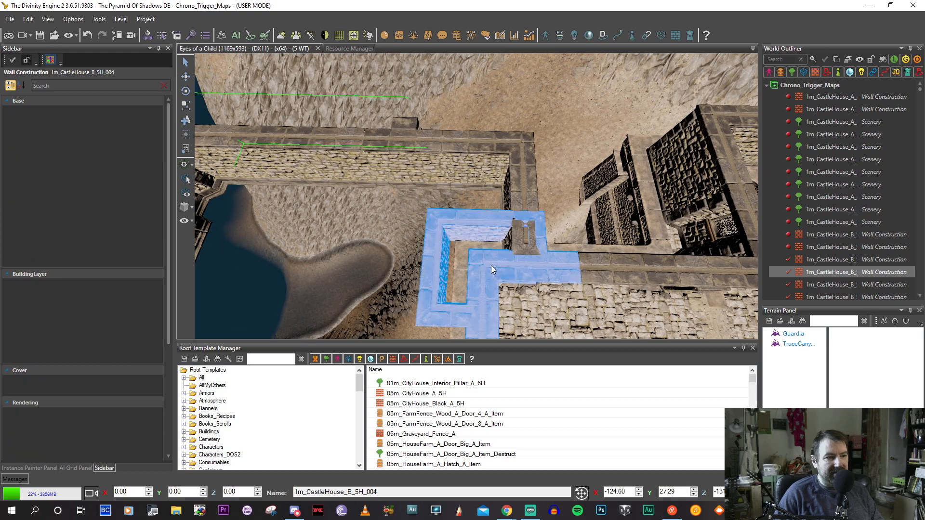
key(Delete)
mouse_move(495, 265)
middle_down()
mouse_move(522, 260)
mouse_move(505, 265)
mouse_move(512, 246)
mouse_move(495, 240)
mouse_move(504, 256)
middle_up()
scroll(507, 262, down, 3)
mouse_move(419, 268)
middle_down()
mouse_move(401, 273)
mouse_move(426, 271)
middle_up()
Duplicate the StonePlatform floor tiles from the two rooms at the castle's opposite end into the newly walled area by the water.
middle_drag(614, 270, 456, 175)
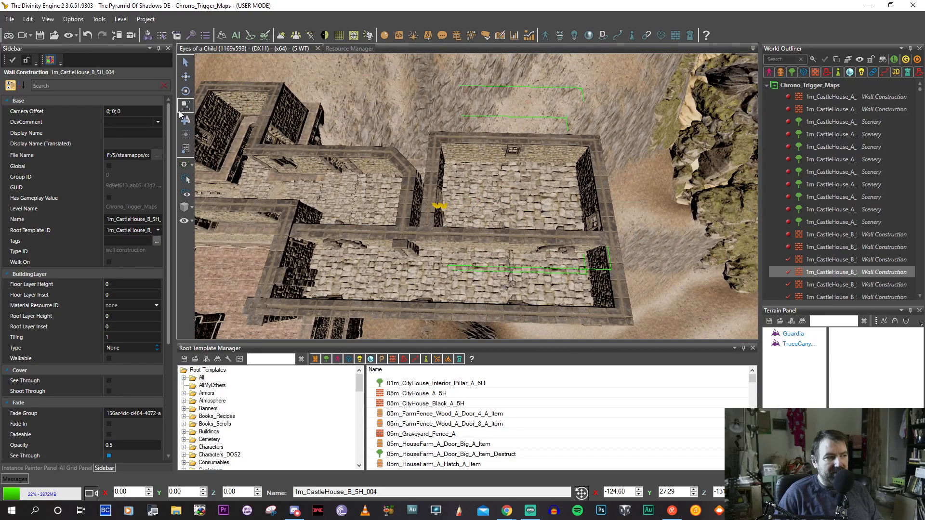
click(481, 178)
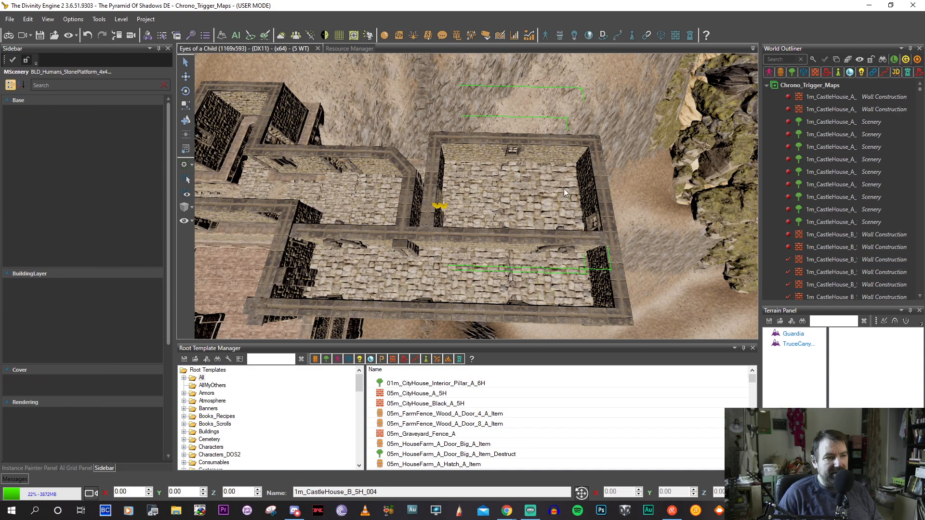
ctrl+click(523, 176)
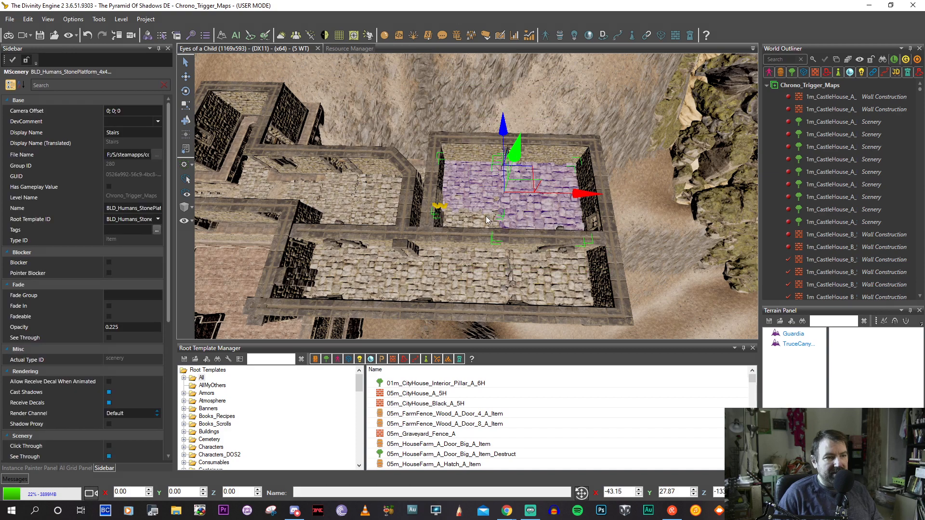
ctrl+click(484, 279)
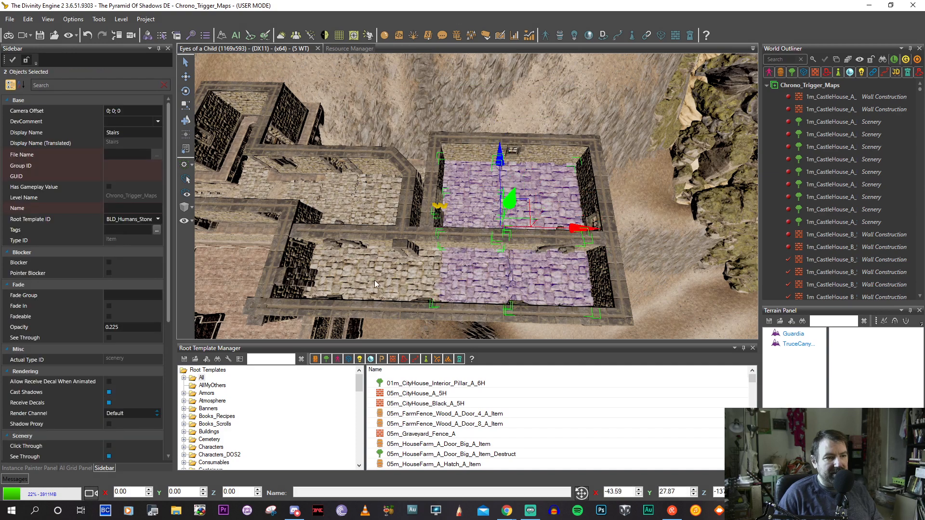
ctrl+click(382, 280)
ctrl+click(380, 277)
ctrl+click(378, 275)
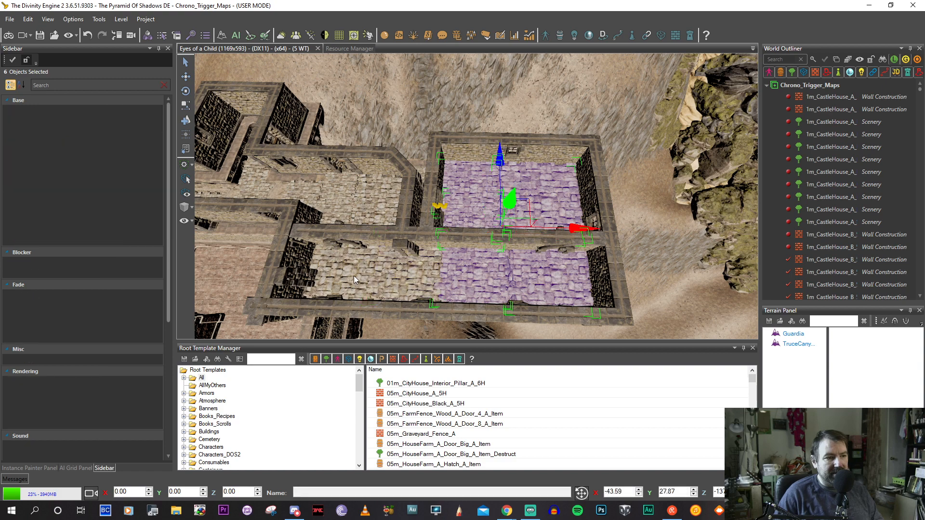
ctrl+click(391, 280)
middle_drag(412, 269, 571, 259)
mouse_move(552, 263)
shift+mouse_down()
mouse_move(456, 263)
mouse_move(551, 261)
mouse_move(447, 250)
shift+mouse_up()
key(a)
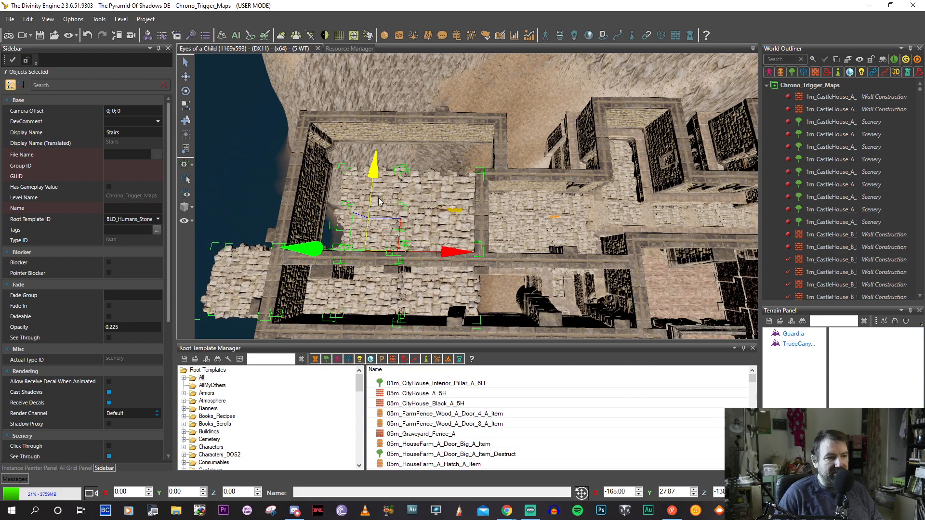
Select the copied floor tiles in the narrow strip along the outer wall and move them toward the castle, inside the walls.
drag(378, 198, 437, 231)
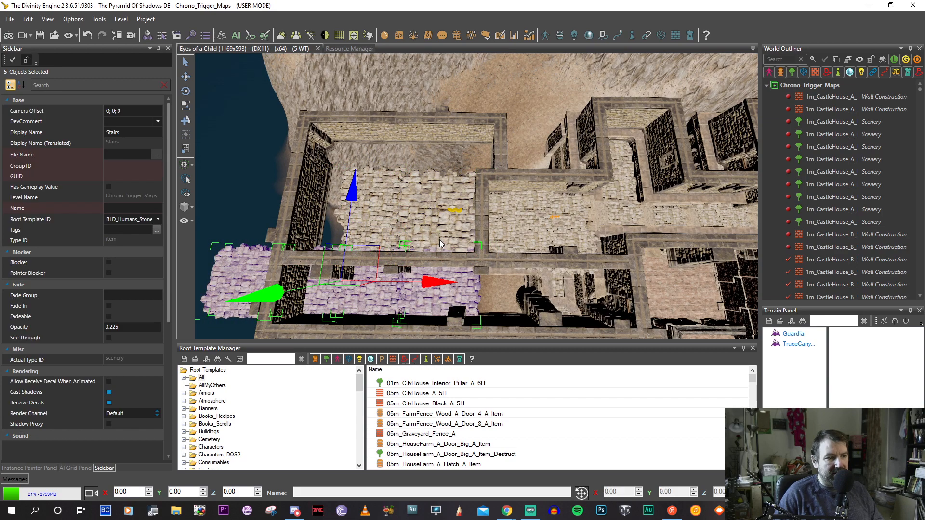
ctrl+click(439, 239)
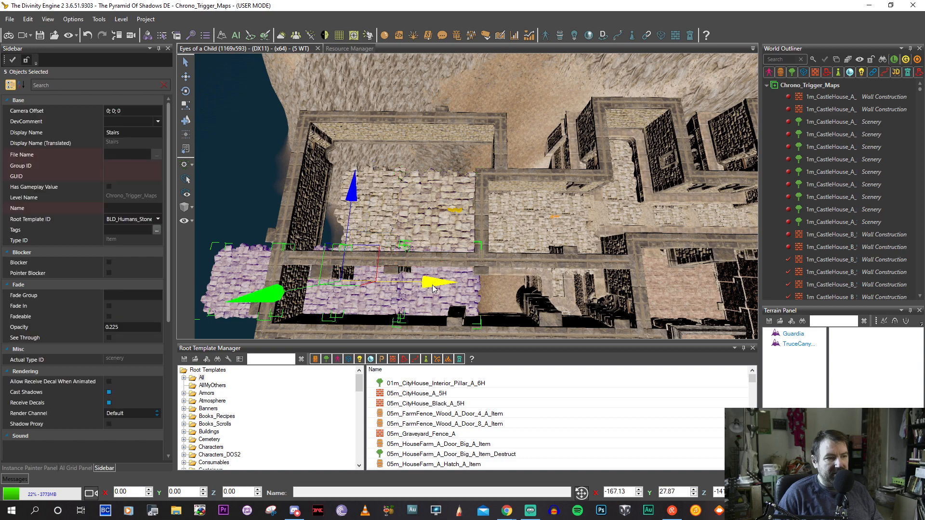
drag(464, 277, 571, 279)
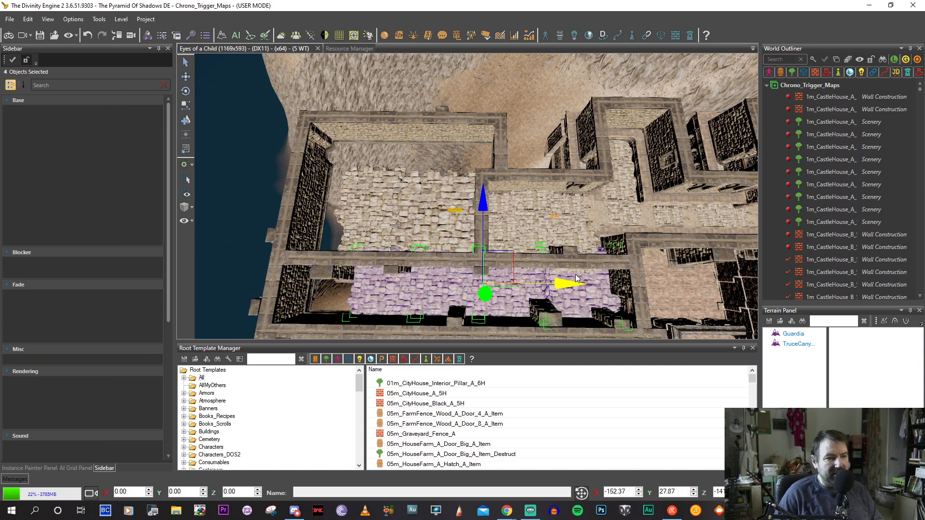
scroll(561, 282, up, 3)
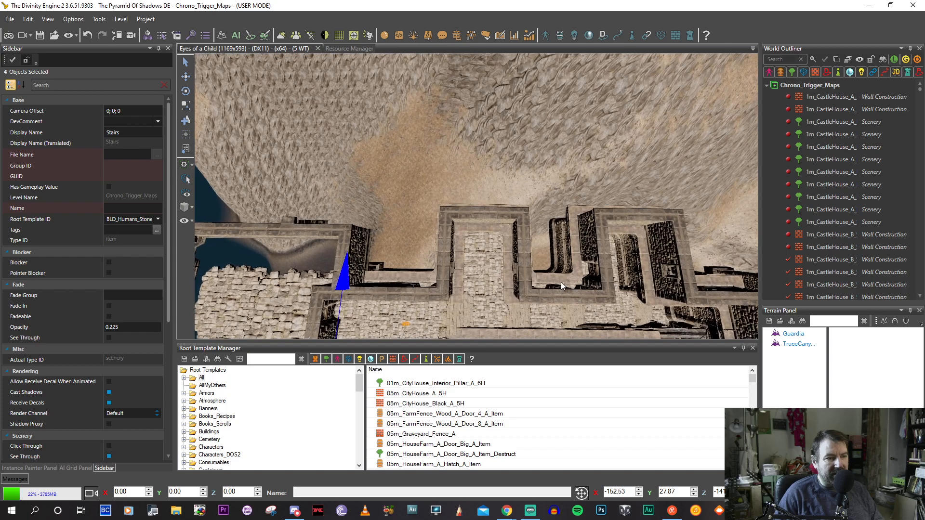
scroll(577, 258, up, 5)
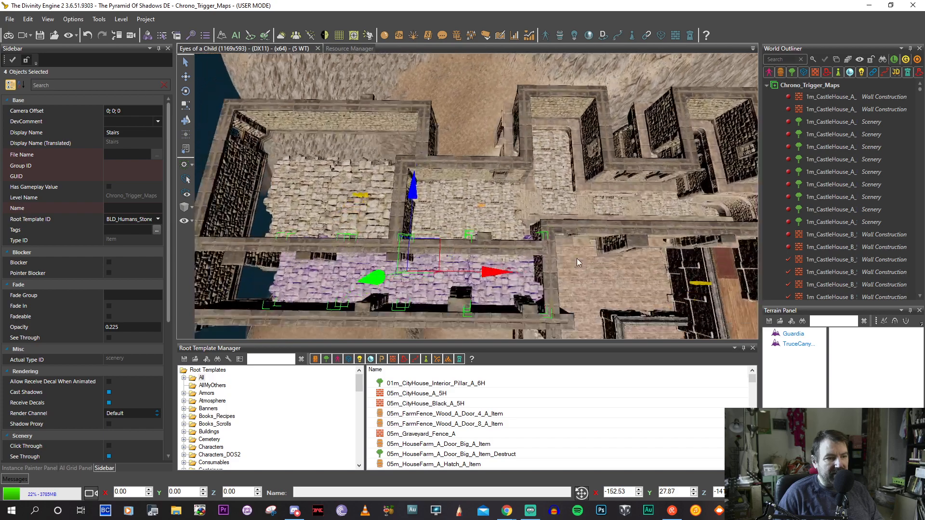
Duplicate the StonePlatform tile at the water end of the narrow strip and move the copy over to cover the bare ground beside the end wall.
scroll(574, 257, down, 3)
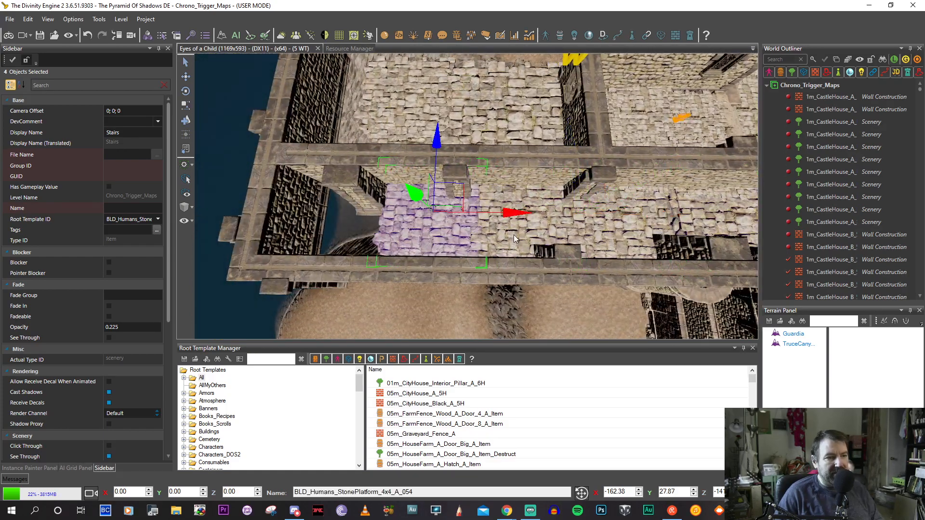
click(514, 236)
scroll(554, 235, up, 2)
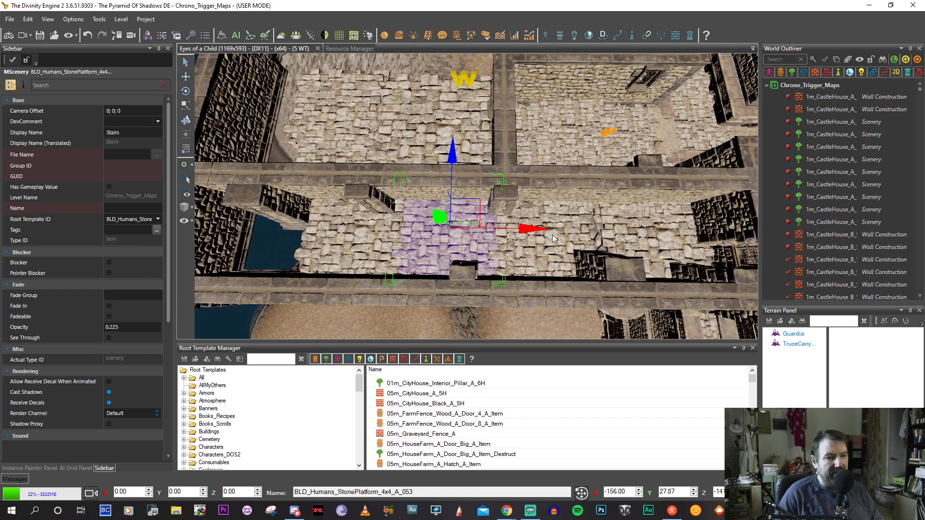
click(548, 248)
click(436, 246)
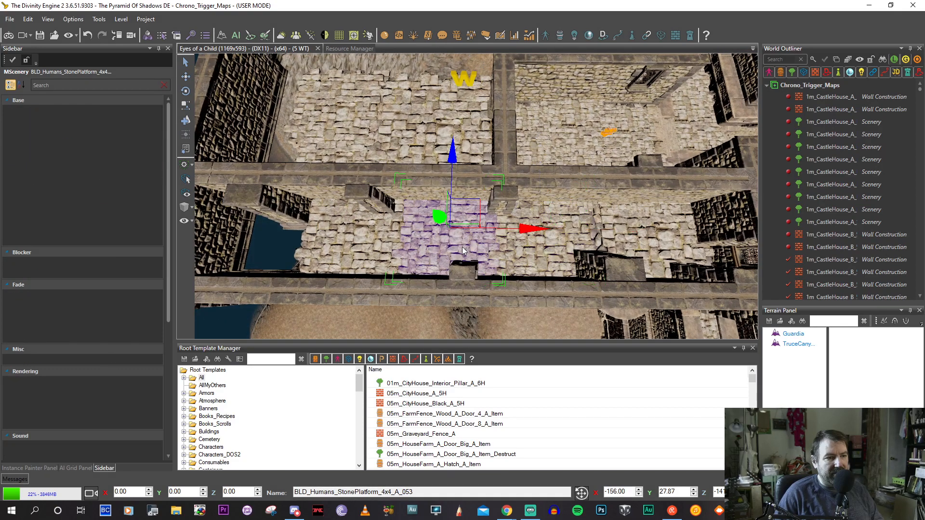
click(354, 247)
click(665, 241)
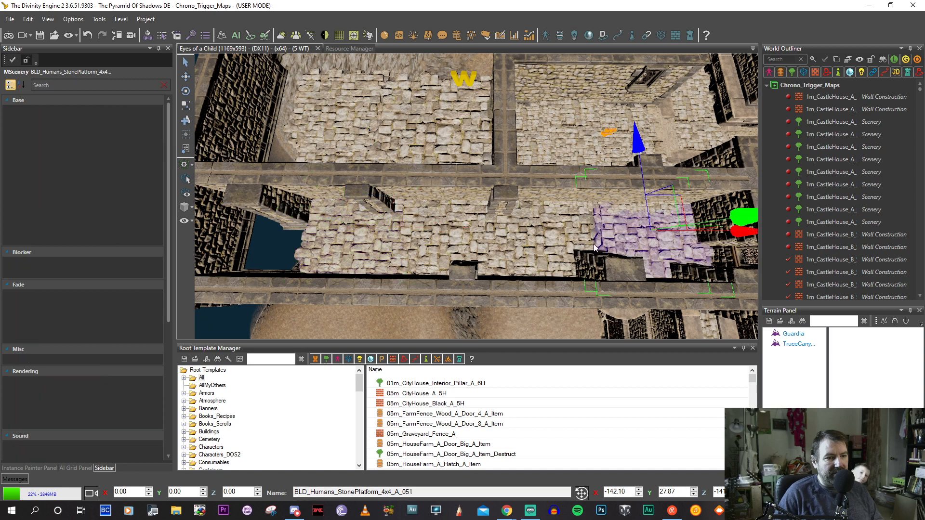
click(557, 254)
click(447, 228)
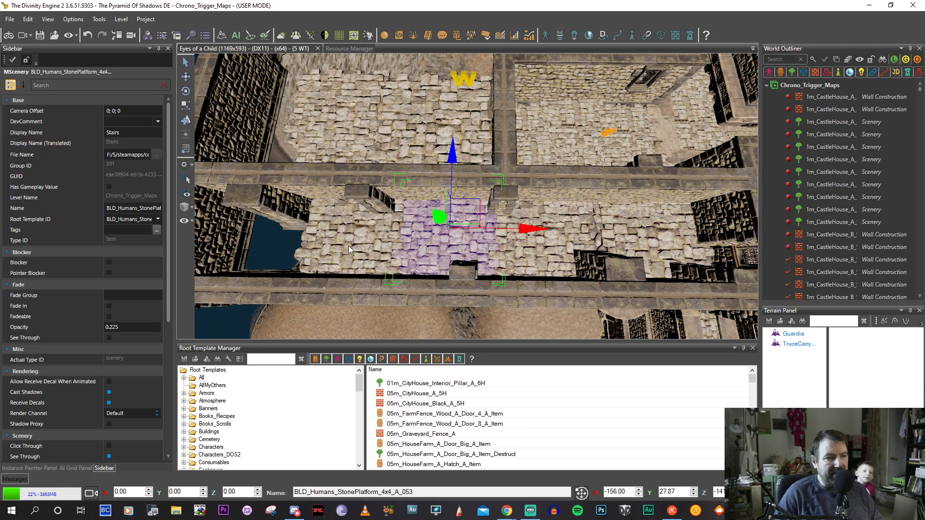
click(348, 245)
scroll(366, 243, up, 2)
middle_drag(379, 241, 545, 235)
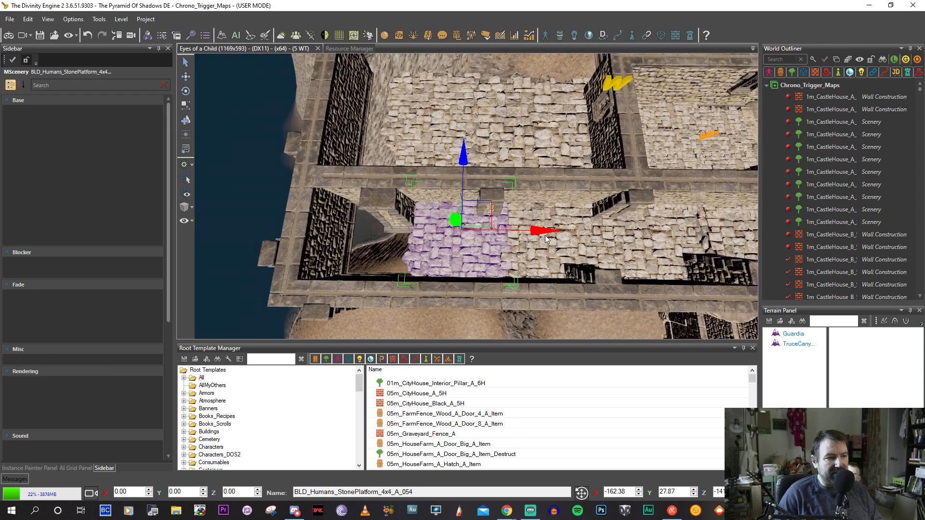
key(ctrl+d)
drag(528, 231, 437, 237)
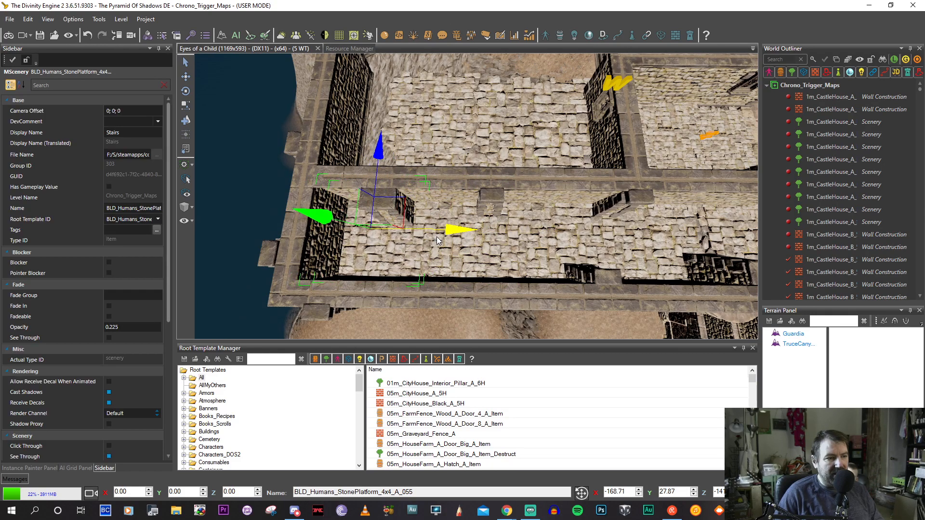
Move the end room's floor tile nearest the strip over to the water-side wall.
middle_drag(436, 236, 466, 285)
click(430, 241)
click(466, 286)
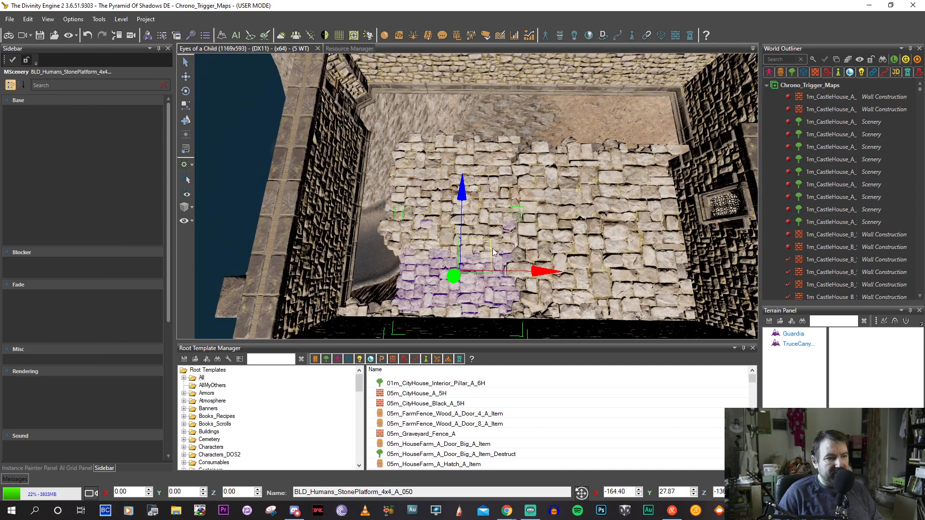
drag(471, 234, 437, 233)
Move the second floor tile of the end room into the far corner between the water-side wall and the back wall.
click(463, 193)
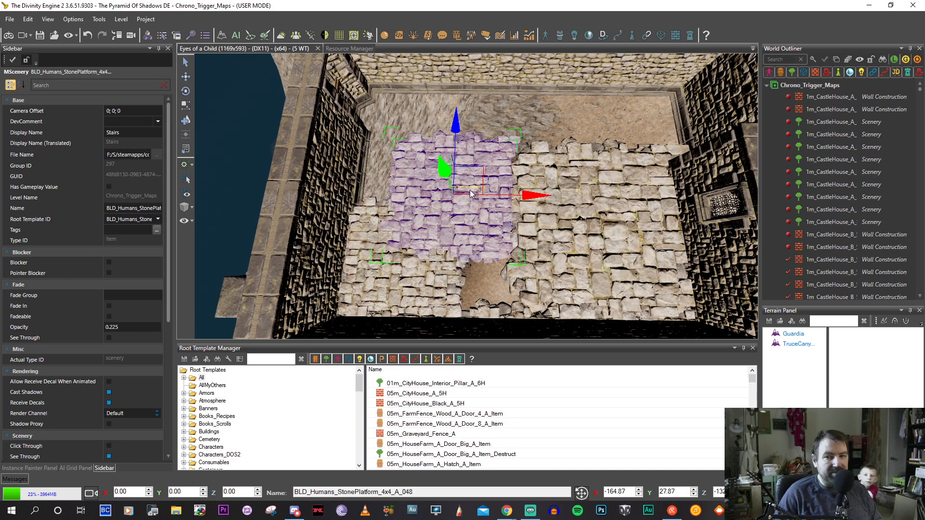
middle_drag(474, 193, 487, 233)
drag(487, 216, 444, 171)
drag(446, 168, 445, 174)
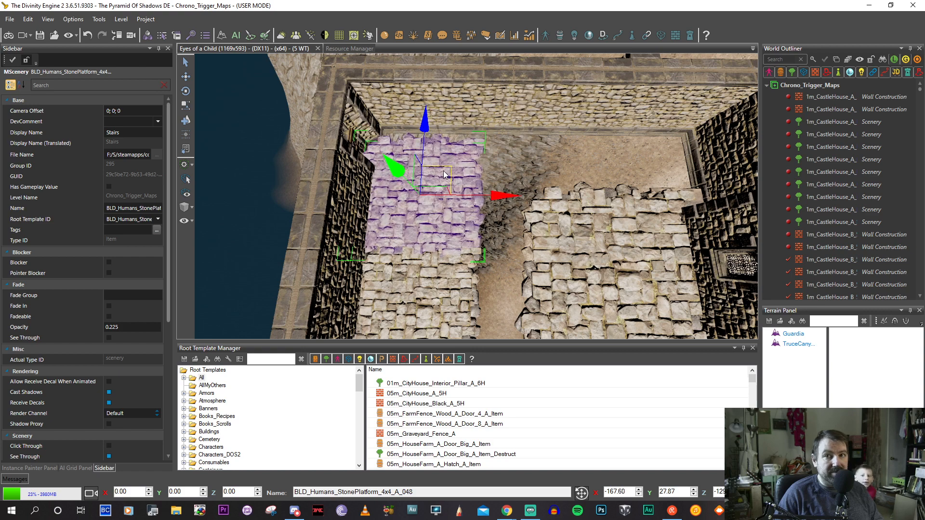
middle_drag(444, 174, 441, 176)
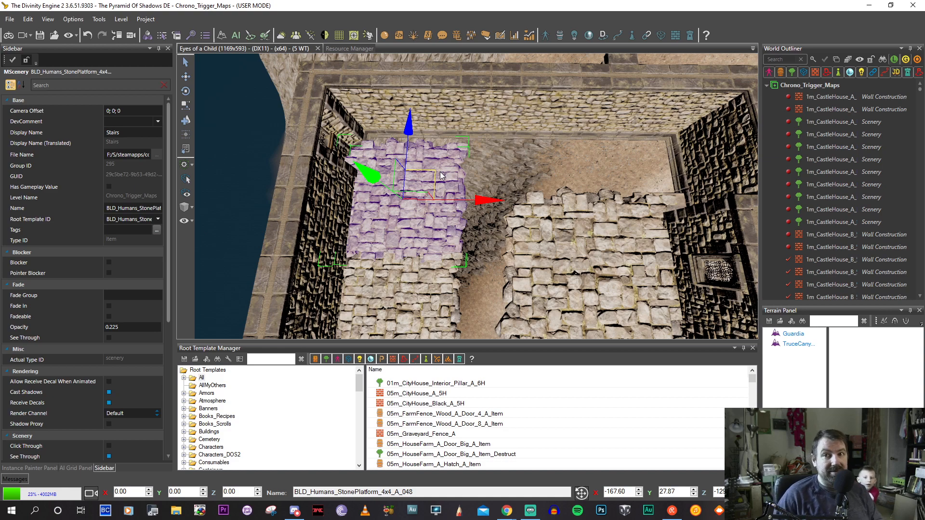
Shift the end room's castle-side floor tile into line with the castle wall and fine-tune its position.
click(576, 241)
scroll(576, 241, down, 3)
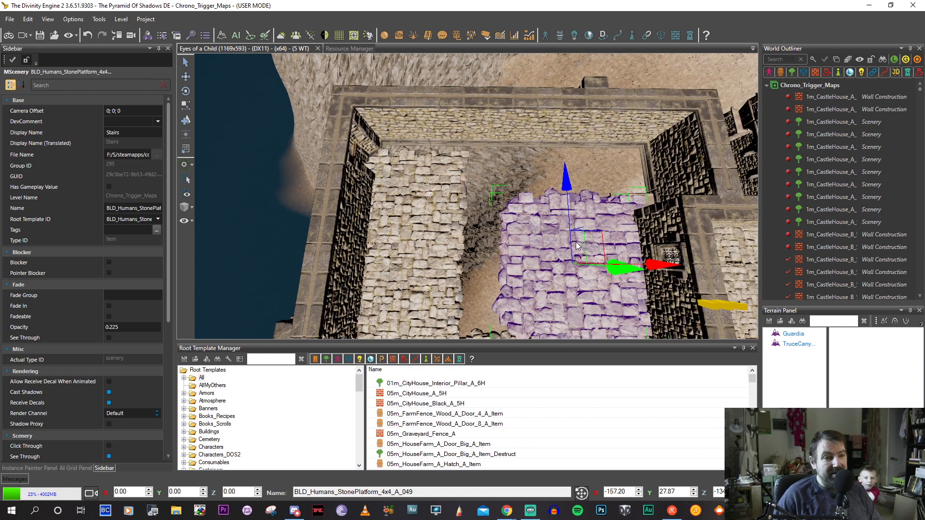
middle_drag(577, 242, 557, 239)
key(e)
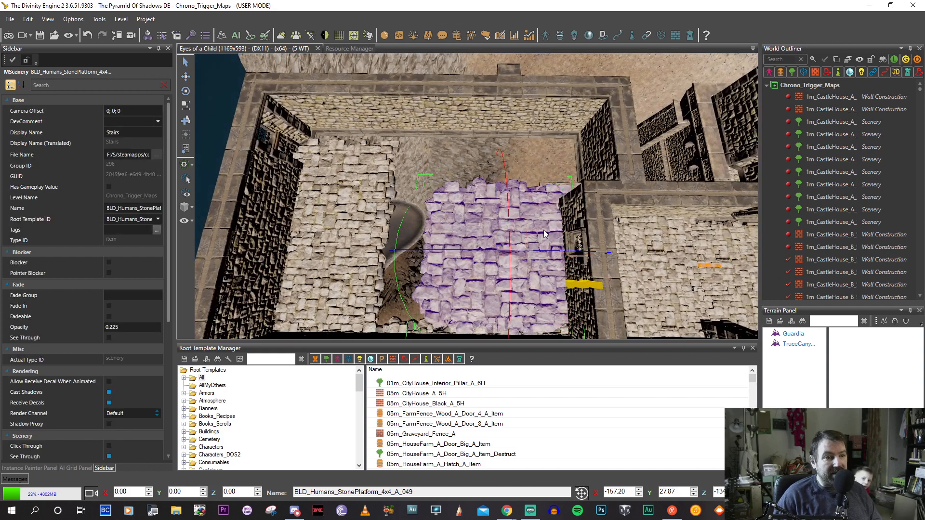
drag(498, 197, 539, 243)
middle_drag(539, 243, 532, 250)
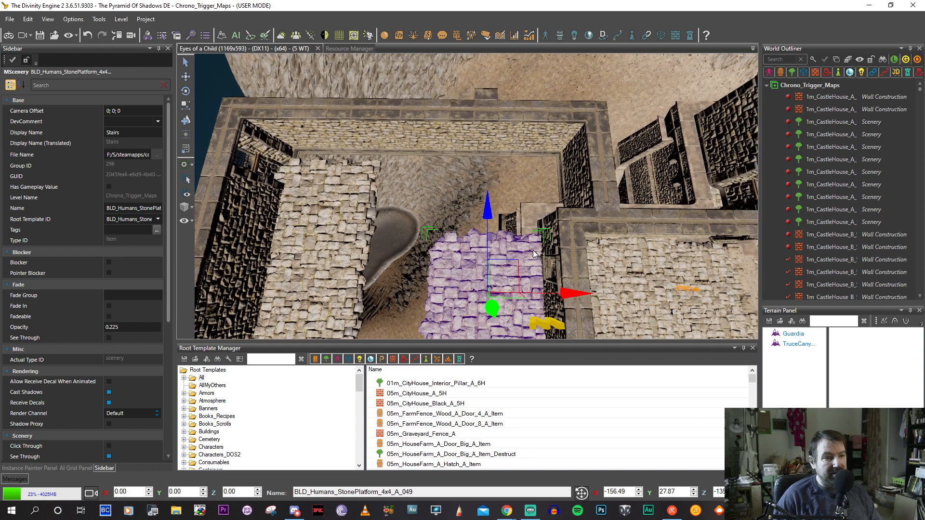
key(r)
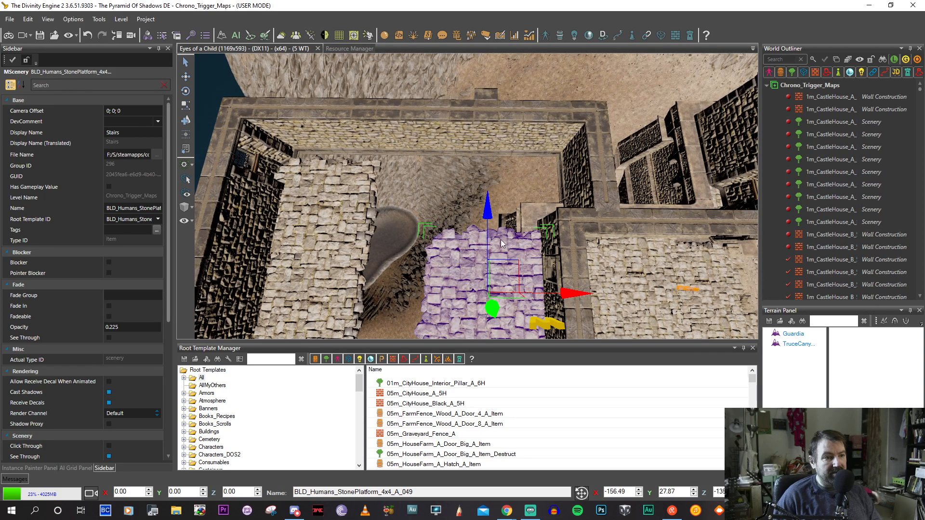
drag(492, 220, 491, 213)
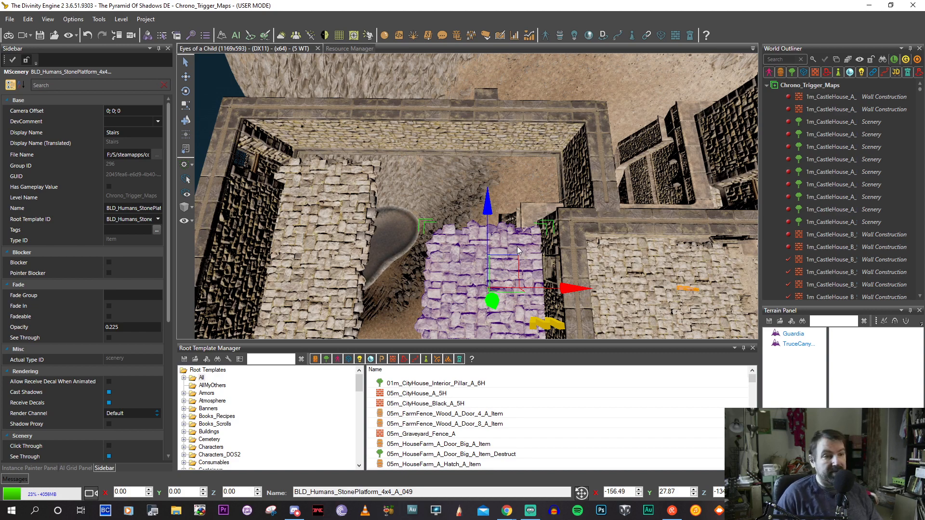
mouse_move(518, 263)
mouse_down()
mouse_move(505, 260)
mouse_move(516, 263)
mouse_up()
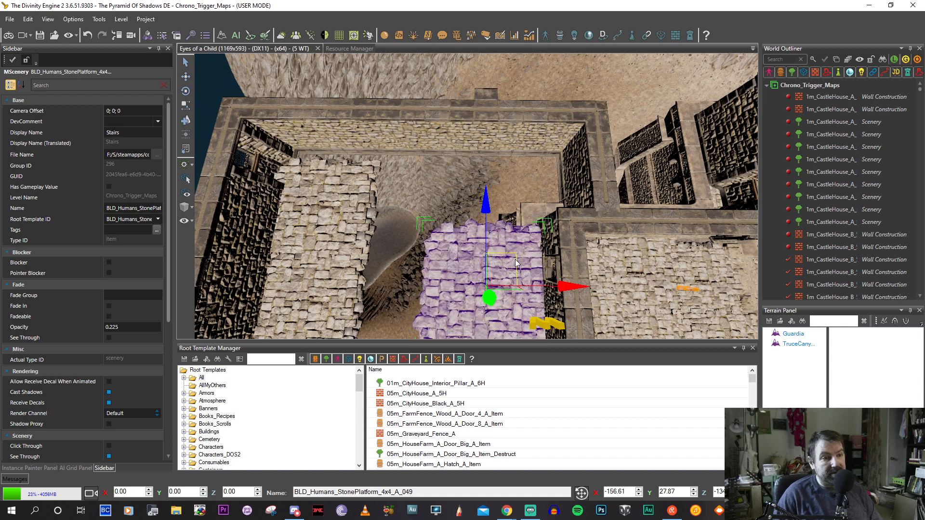
Duplicate the end room's far-corner floor tile and place the copy along the back wall toward the castle side.
mouse_move(515, 262)
middle_down()
mouse_move(513, 244)
mouse_move(504, 273)
middle_up()
click(398, 212)
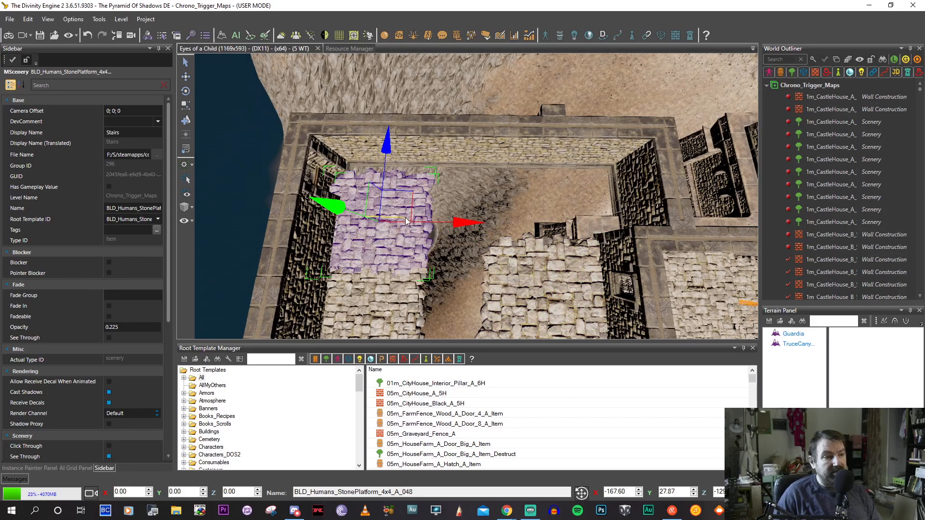
middle_drag(413, 200, 412, 208)
shift+drag(410, 236, 557, 219)
key(e)
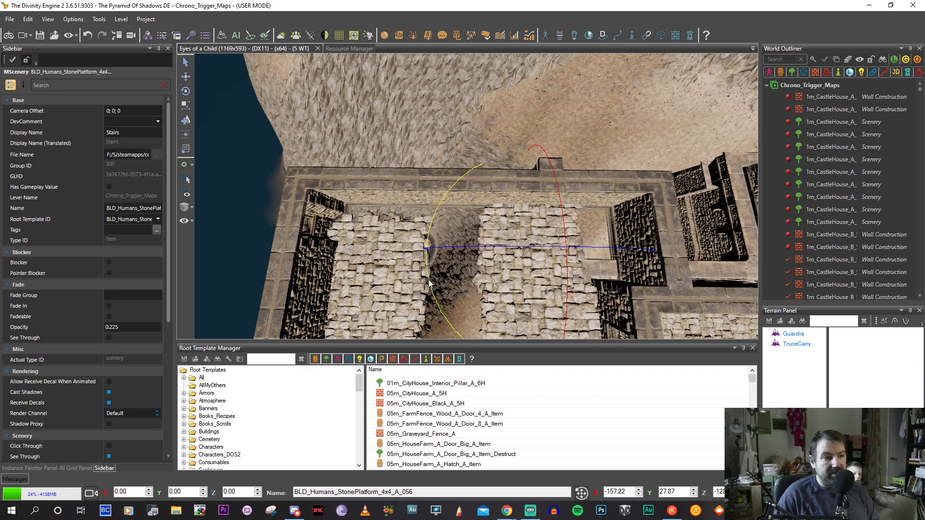
drag(418, 248, 430, 288)
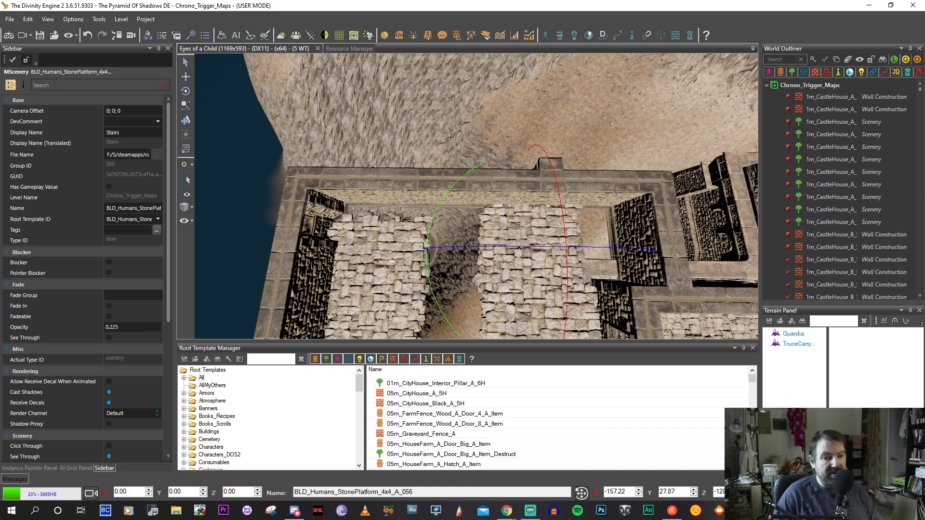
key(ctrl+z)
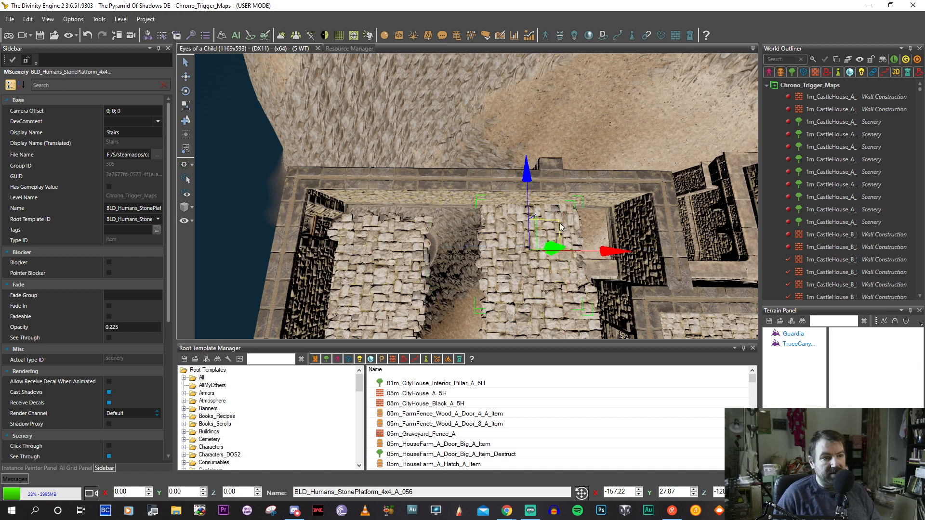
Move the copied tile into the castle-side back corner and duplicate it along the back wall to fill the gap between the tiles.
drag(560, 223, 602, 216)
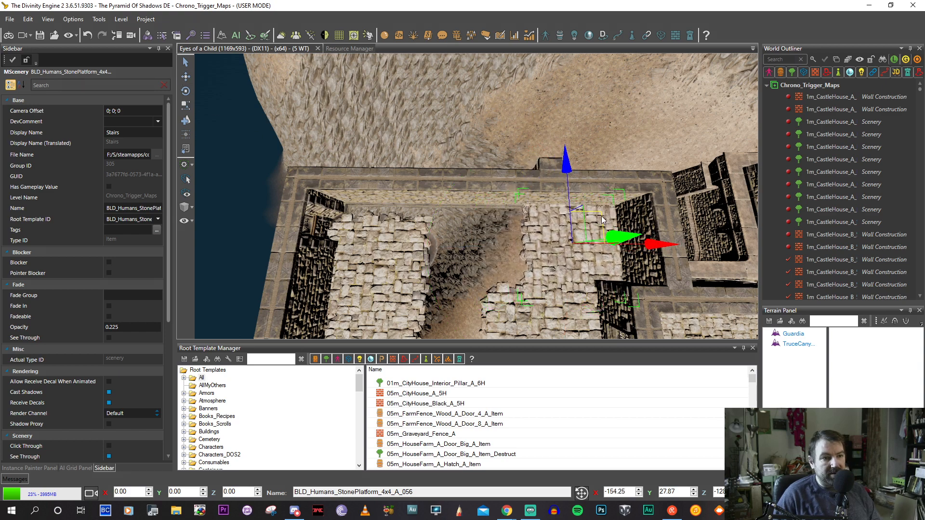
middle_drag(602, 216, 573, 221)
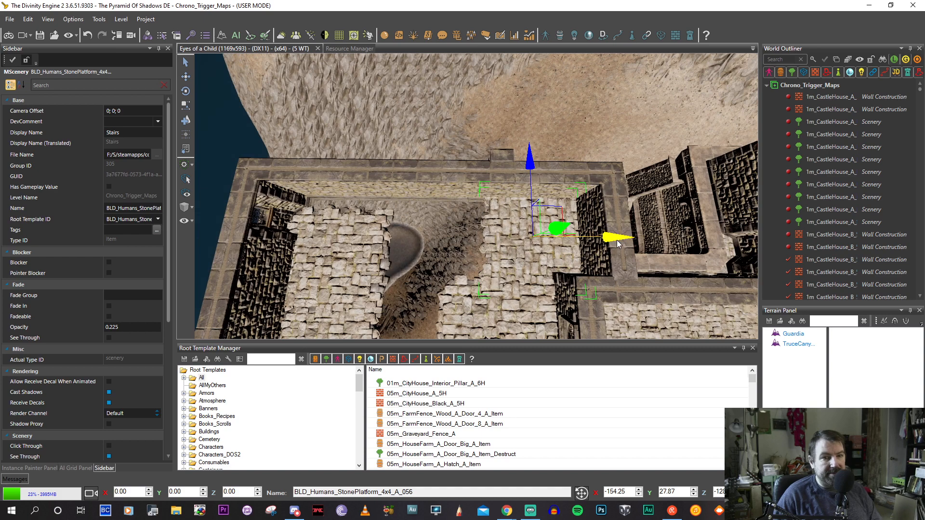
key(ctrl+d)
drag(618, 244, 526, 245)
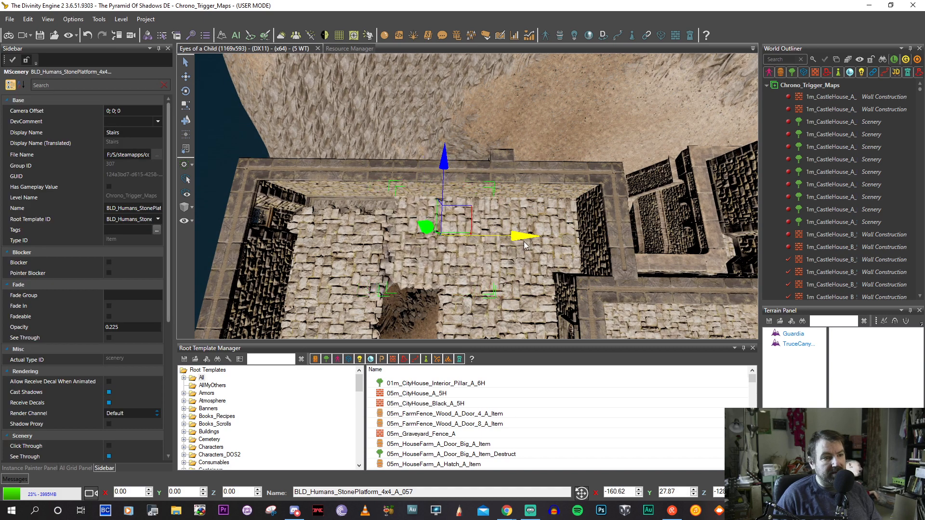
Duplicate the end room's castle-side floor tile and slide the copy over the remaining hole in the middle of the floor.
middle_drag(524, 242, 539, 230)
scroll(547, 233, up, 4)
right_drag(548, 272, 548, 273)
middle_drag(548, 273, 545, 262)
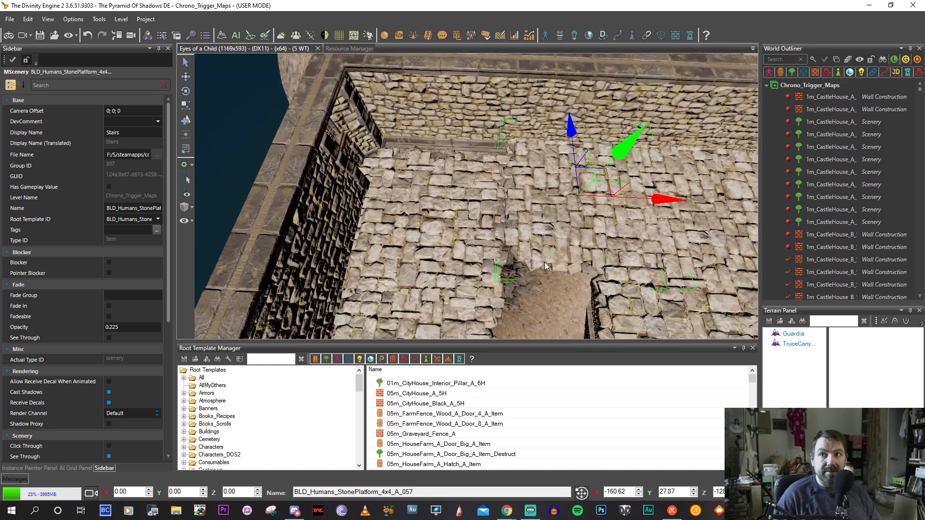
right_drag(544, 261, 544, 261)
middle_drag(544, 261, 539, 268)
right_drag(539, 267, 520, 256)
click(533, 266)
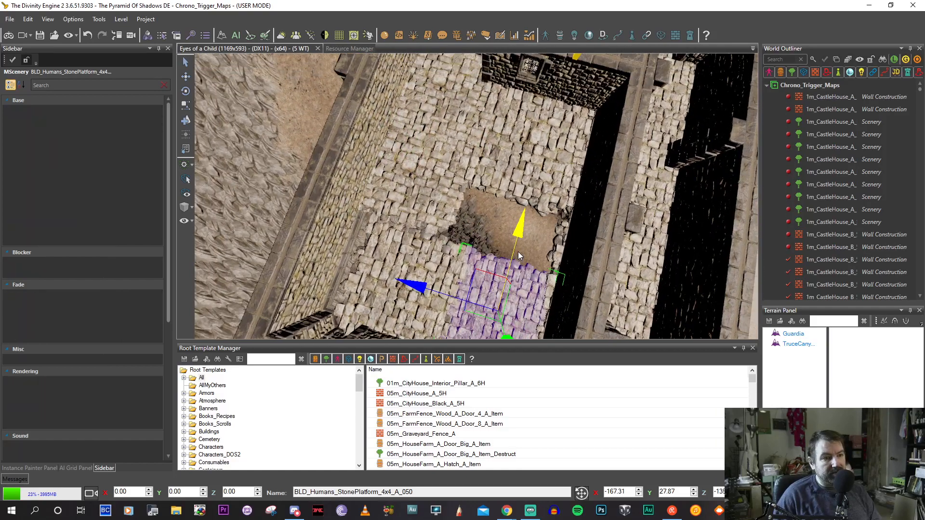
click(541, 174)
right_drag(542, 178, 542, 186)
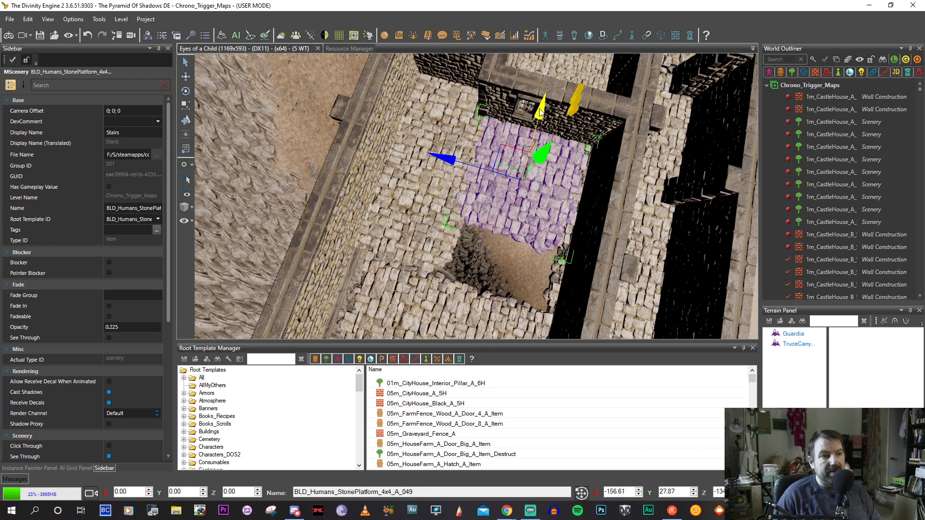
drag(540, 113, 499, 197)
Fine-tune the tile covering the hole and lower it to a Y position of 27.80.
key(space)
key(space)
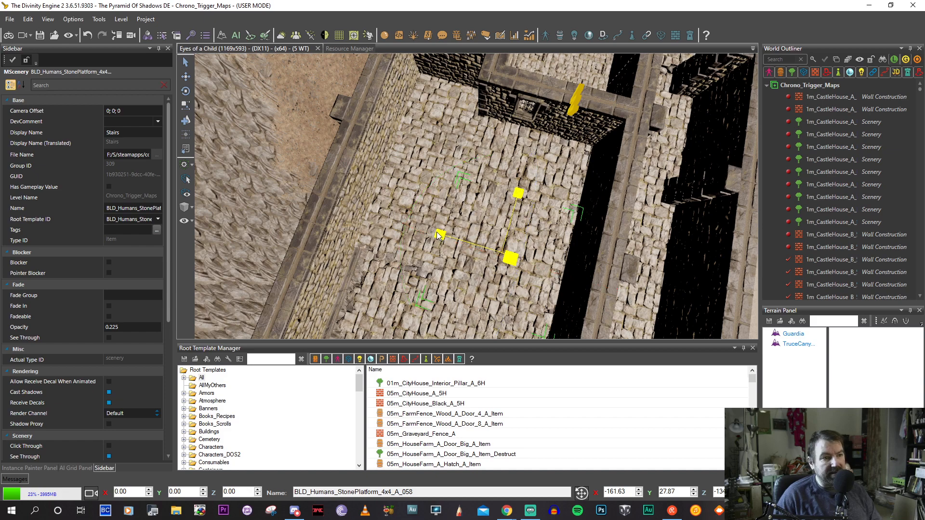
drag(438, 235, 437, 235)
middle_drag(452, 230, 522, 289)
scroll(532, 276, up, 3)
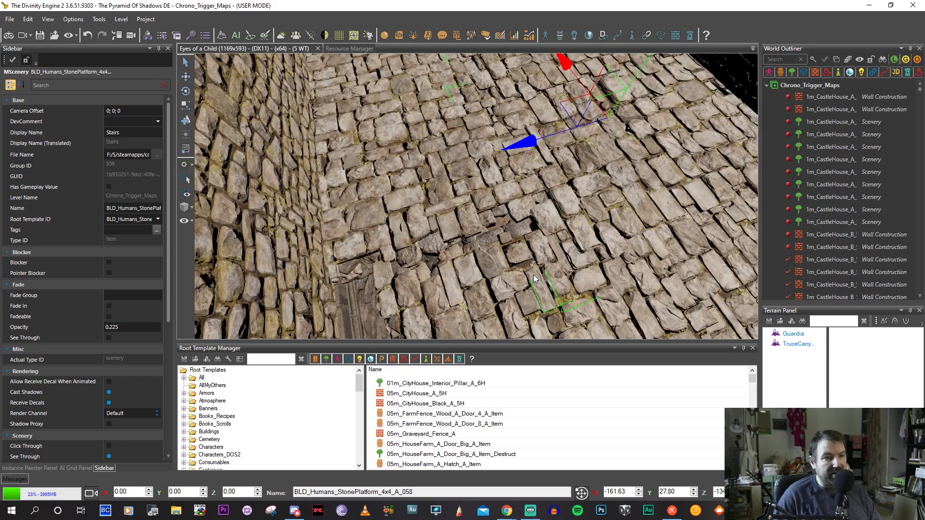
Enlarge the floor tile in the end room's water-side back corner and reposition it to close the gaps to its neighbours.
scroll(534, 279, down, 5)
click(542, 269)
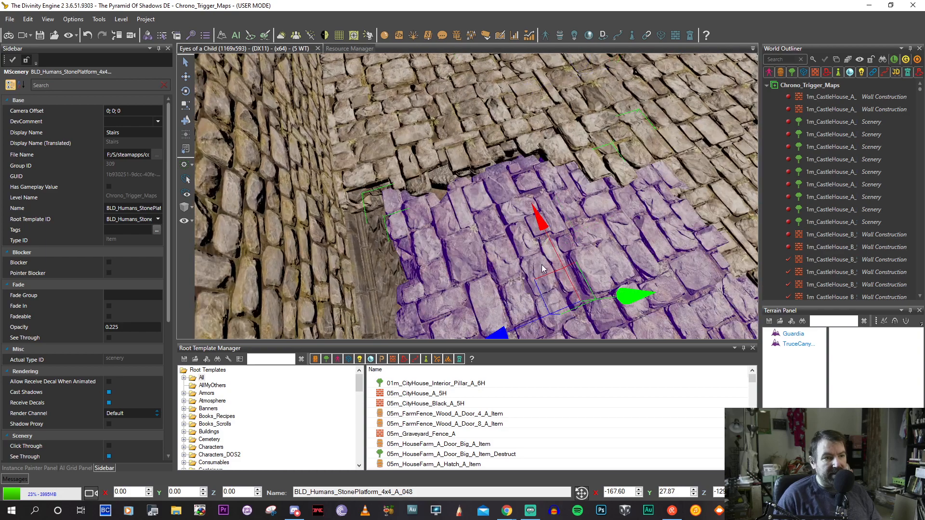
middle_drag(543, 268, 419, 223)
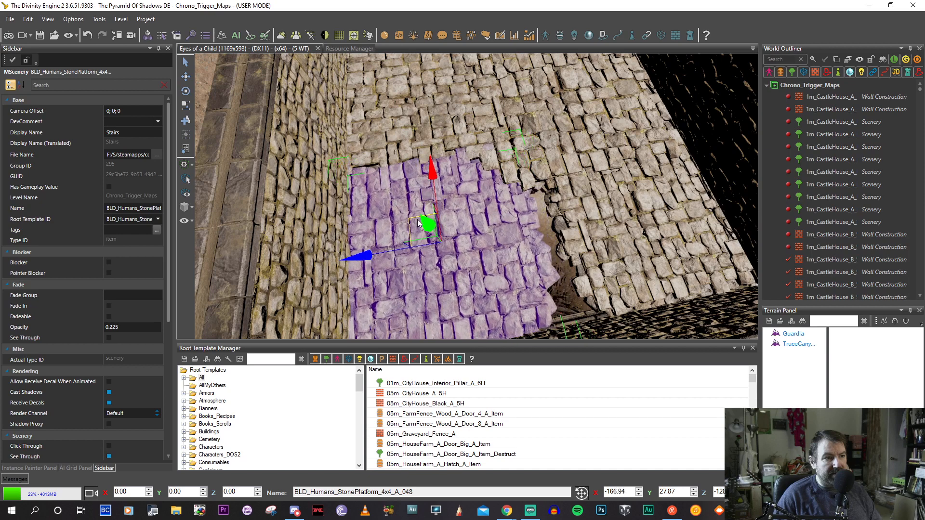
drag(419, 223, 422, 243)
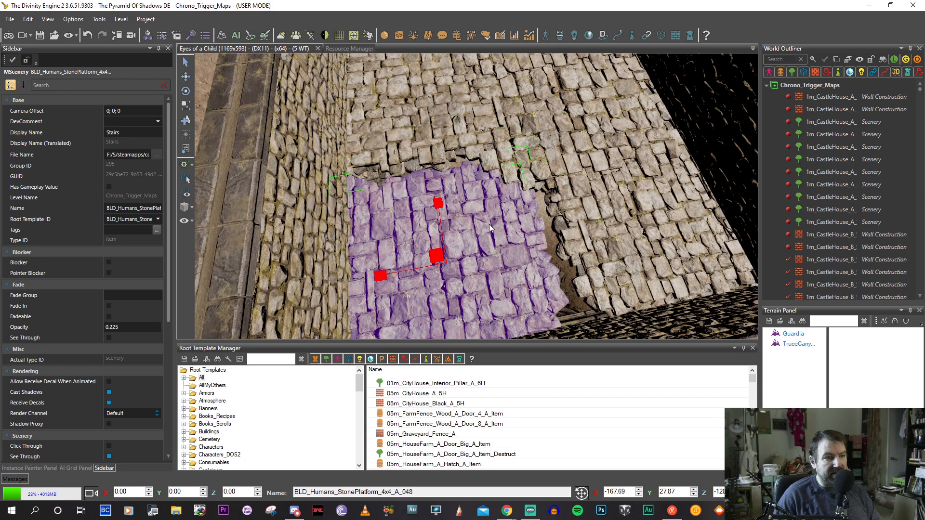
drag(438, 201, 439, 193)
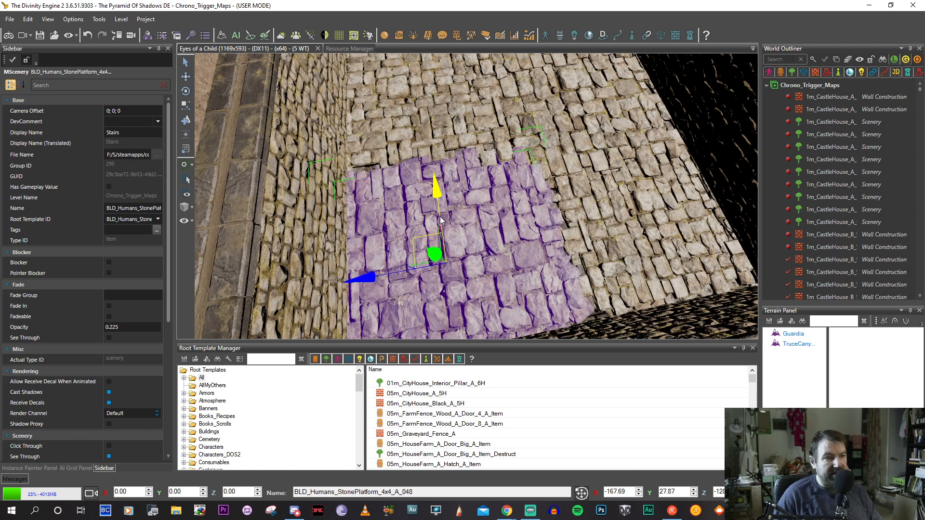
drag(420, 240, 426, 232)
Copy the floor tile at the narrow strip's castle end toward the adjoining wall to cover the remaining gap, then clear the selection.
middle_drag(427, 228, 493, 228)
scroll(376, 229, down, 3)
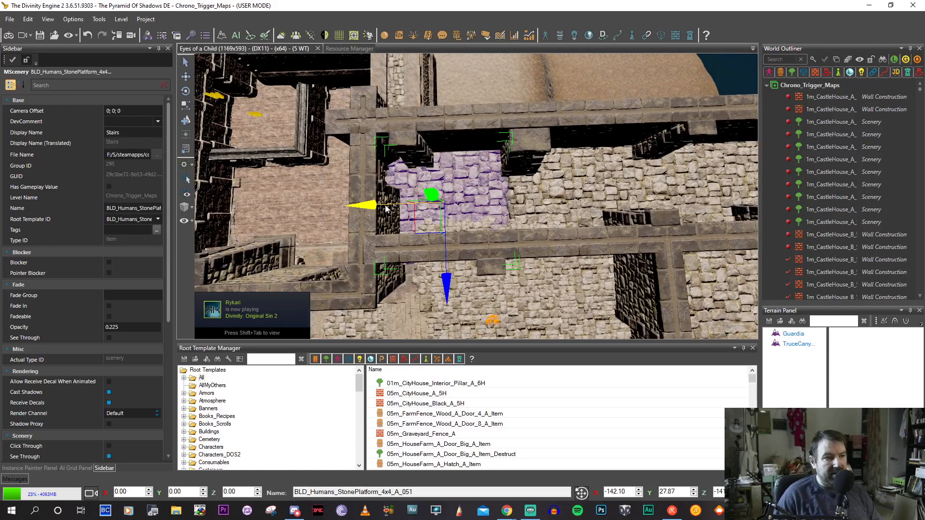
shift+drag(374, 207, 371, 206)
middle_drag(372, 206, 376, 193)
right_click(453, 219)
click(471, 226)
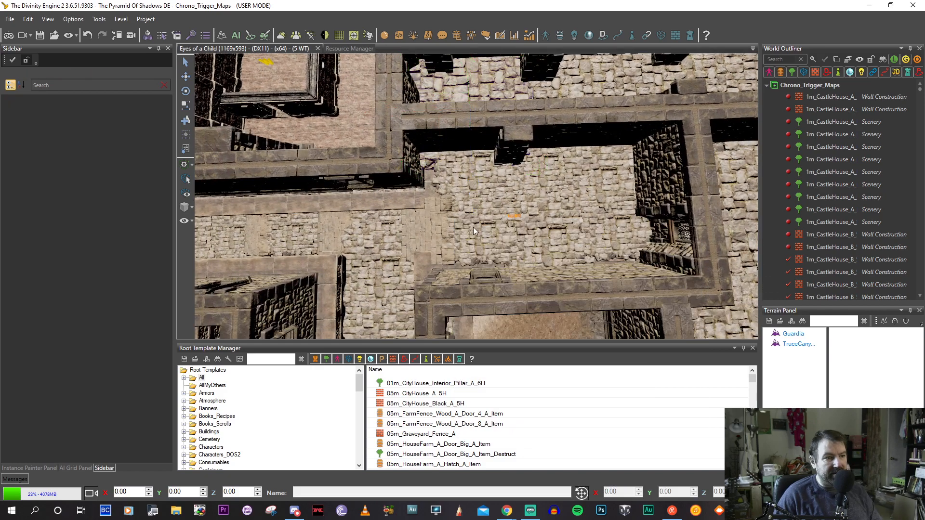
Nudge the floor tile in the end room's outer corner slightly, to an X position of -150.49.
scroll(473, 226, up, 5)
mouse_move(476, 233)
middle_down()
mouse_move(493, 238)
mouse_move(481, 242)
middle_up()
scroll(494, 239, down, 5)
scroll(483, 243, down, 3)
click(514, 249)
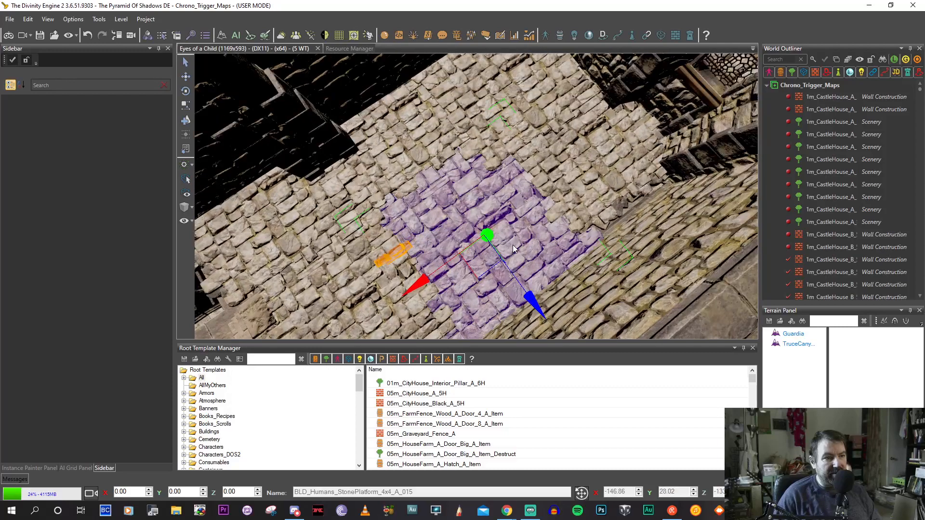
click(583, 146)
scroll(512, 224, down, 3)
middle_drag(512, 225, 504, 234)
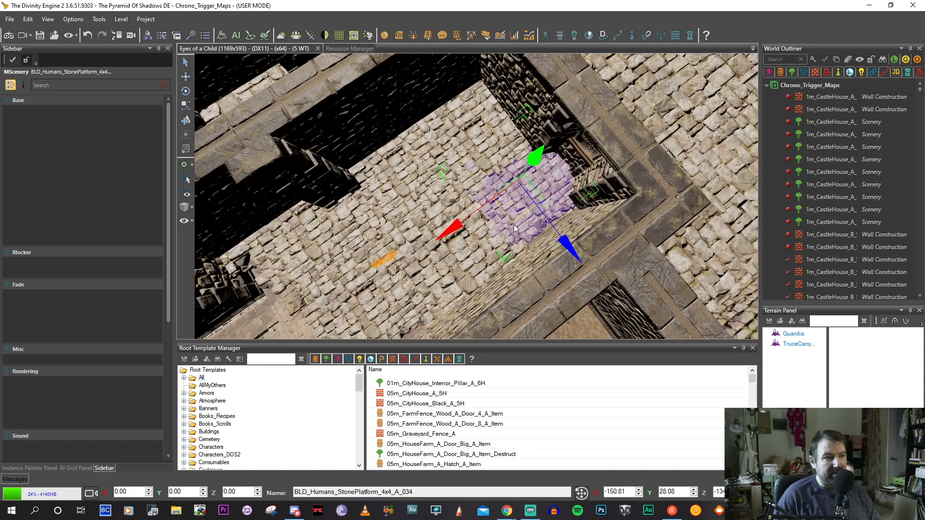
drag(514, 229, 521, 247)
mouse_move(522, 247)
middle_down()
mouse_move(501, 257)
mouse_move(528, 244)
middle_up()
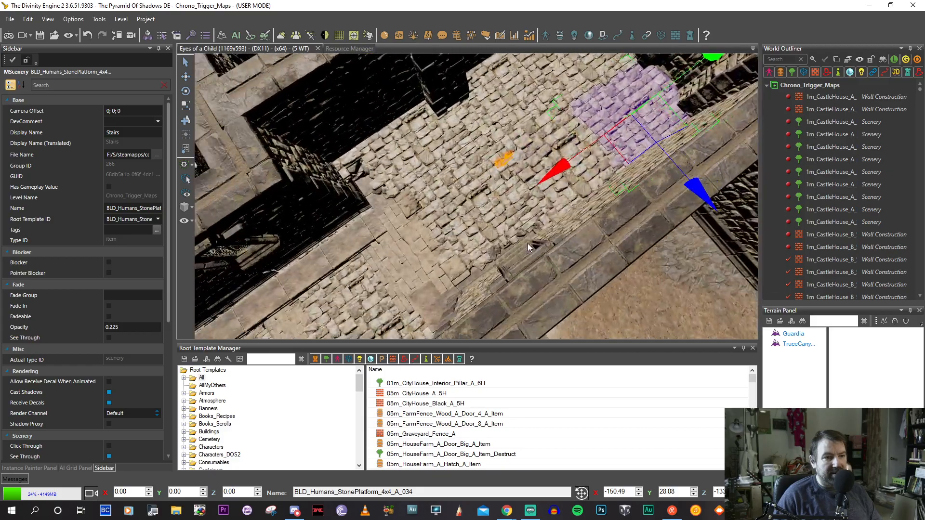
Examine the narrow strip's floor tiles, the carpeted stair landing and the castle's front entrance from outside.
scroll(528, 244, up, 5)
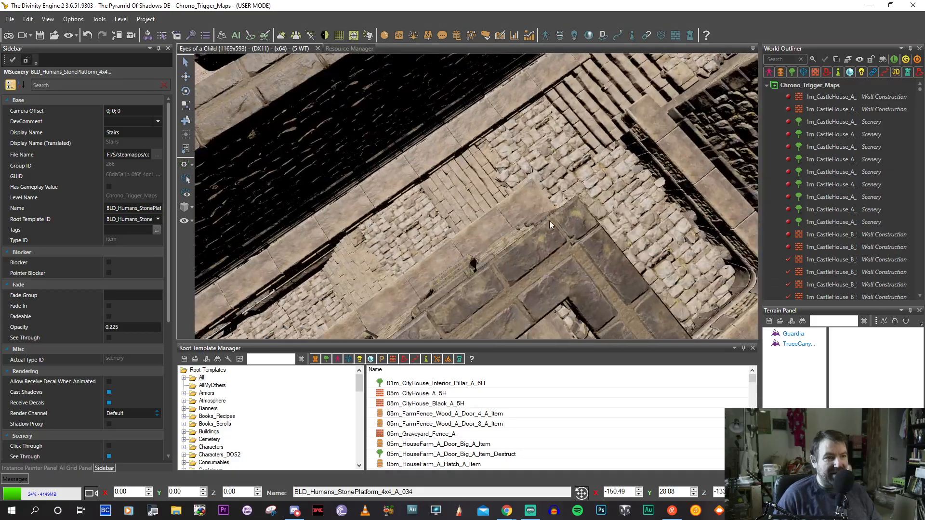
scroll(545, 221, up, 4)
click(569, 268)
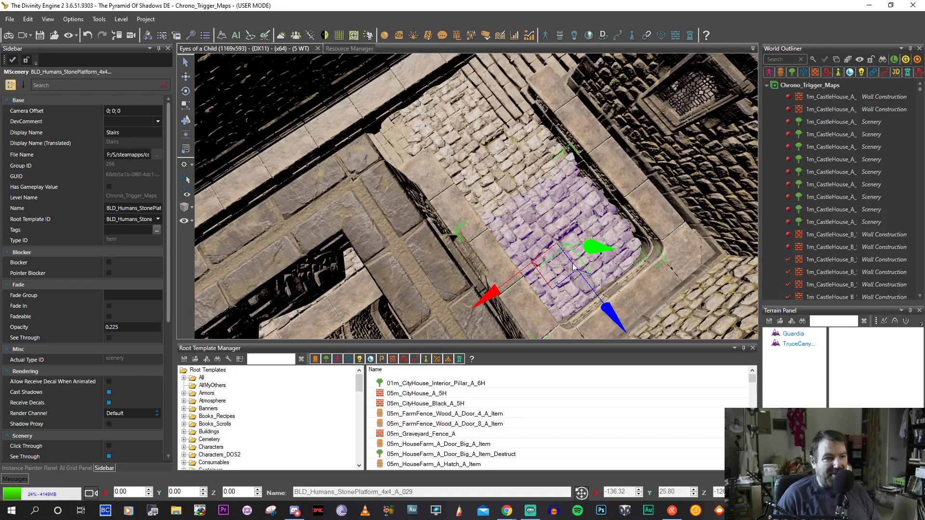
mouse_move(568, 260)
middle_down()
mouse_move(602, 253)
mouse_move(592, 236)
mouse_move(634, 244)
mouse_move(611, 242)
mouse_move(602, 227)
mouse_move(625, 201)
mouse_move(579, 236)
mouse_move(612, 190)
mouse_move(576, 206)
mouse_move(574, 235)
mouse_move(605, 225)
mouse_move(462, 210)
mouse_move(517, 194)
mouse_move(505, 207)
mouse_move(466, 197)
mouse_move(548, 227)
mouse_move(534, 227)
middle_up()
scroll(500, 204, up, 3)
key(a)
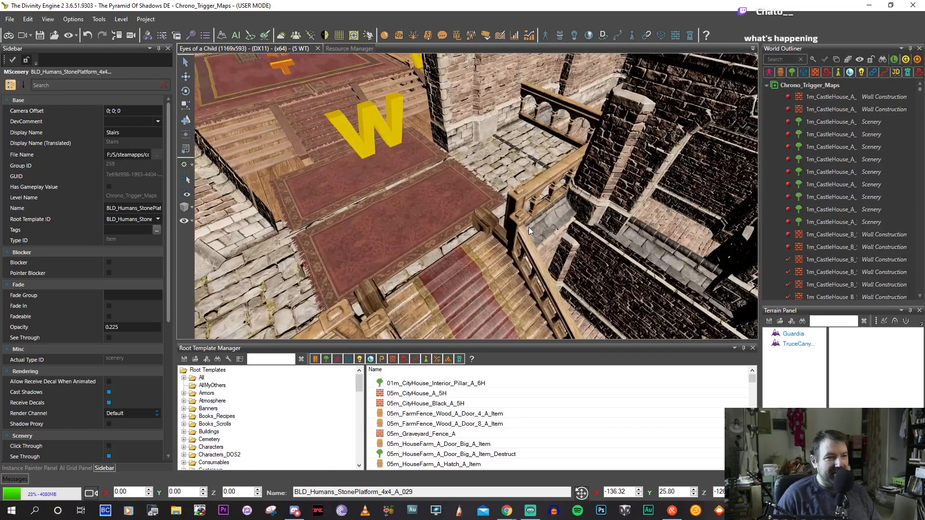
middle_drag(528, 227, 508, 225)
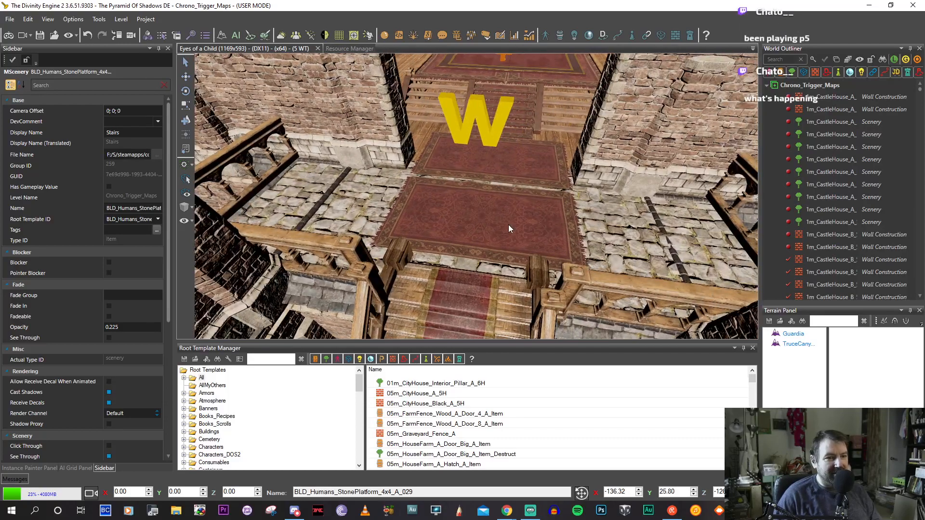
scroll(508, 225, down, 5)
middle_drag(510, 223, 513, 206)
scroll(513, 207, down, 5)
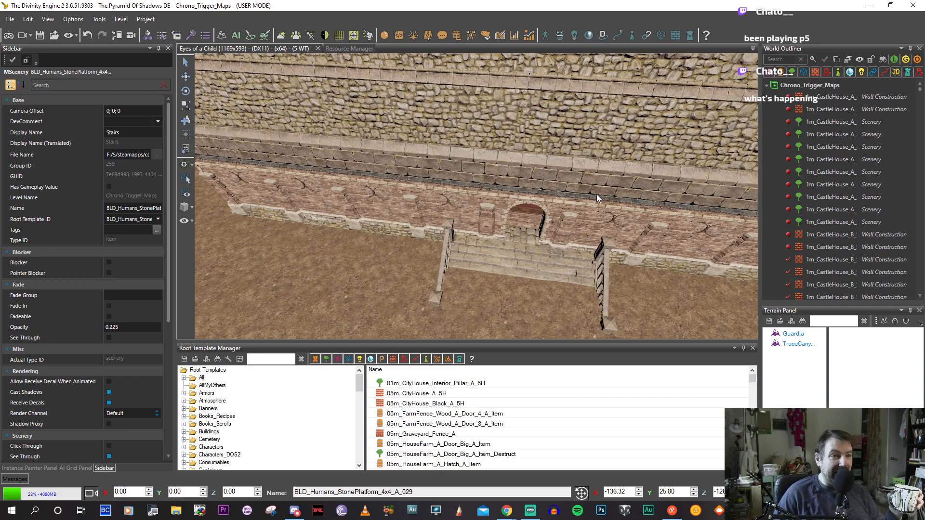
right_drag(492, 279, 492, 280)
scroll(492, 280, down, 5)
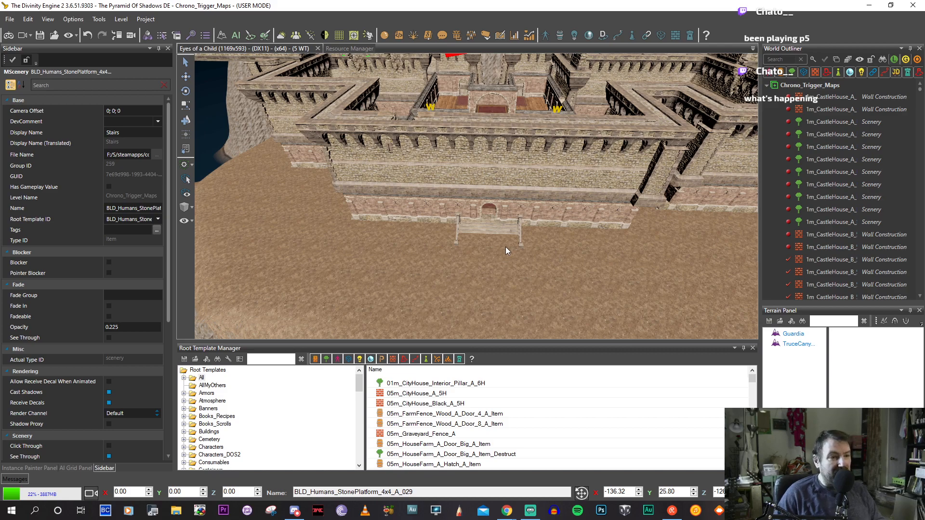
Clear the tile selection and examine the overhanging end wing from the water side, below floor level.
middle_drag(505, 246, 480, 228)
scroll(468, 222, up, 8)
scroll(468, 219, down, 6)
scroll(467, 220, down, 4)
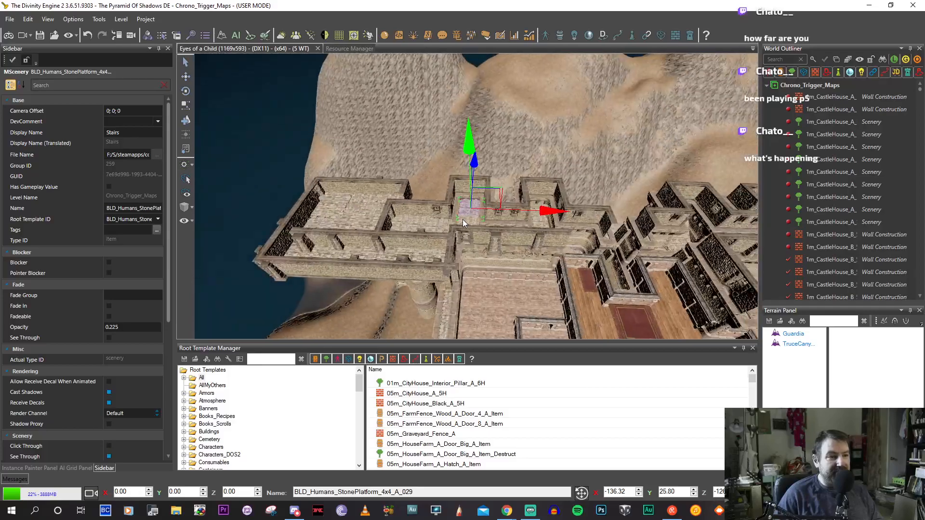
key(Right)
middle_drag(479, 205, 476, 164)
middle_drag(489, 234, 449, 99)
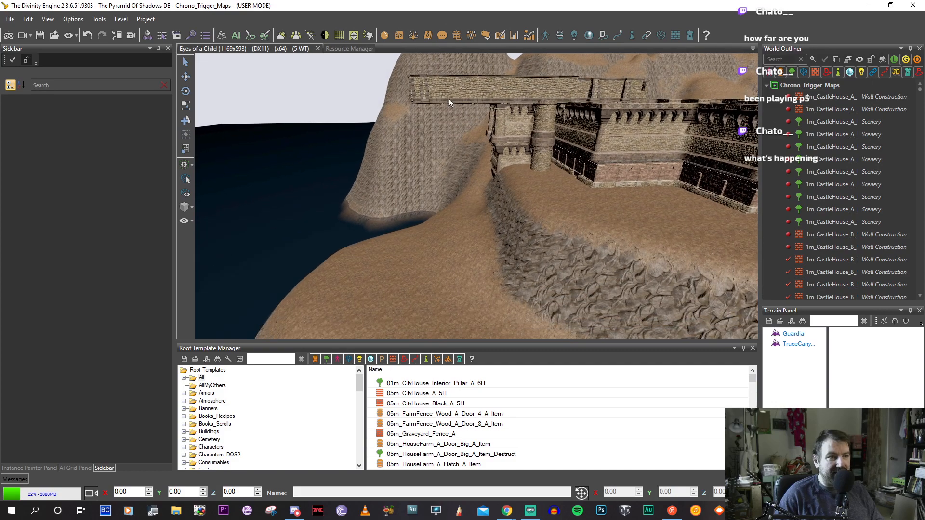
Search the scenery templates for "colum" and preview several of the NAT_Caves_Column models.
click(328, 360)
click(274, 359)
text(c)
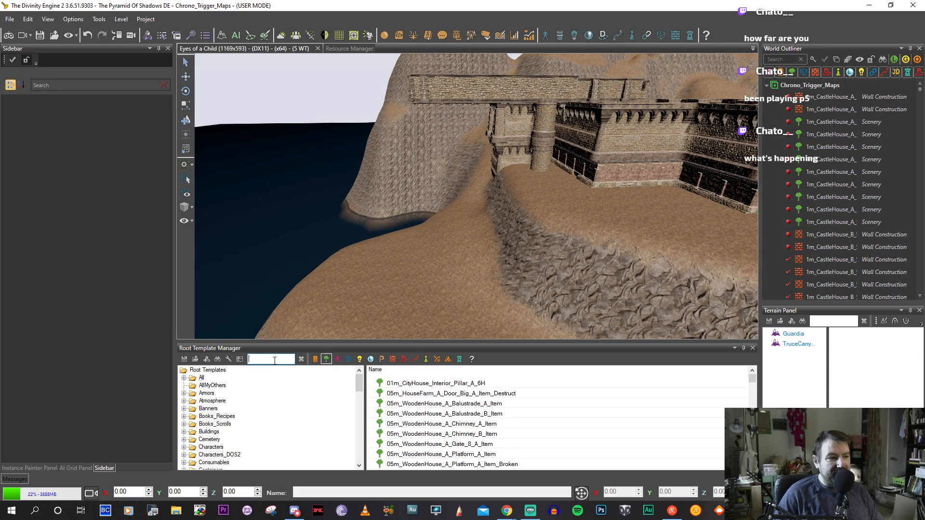
text(olum)
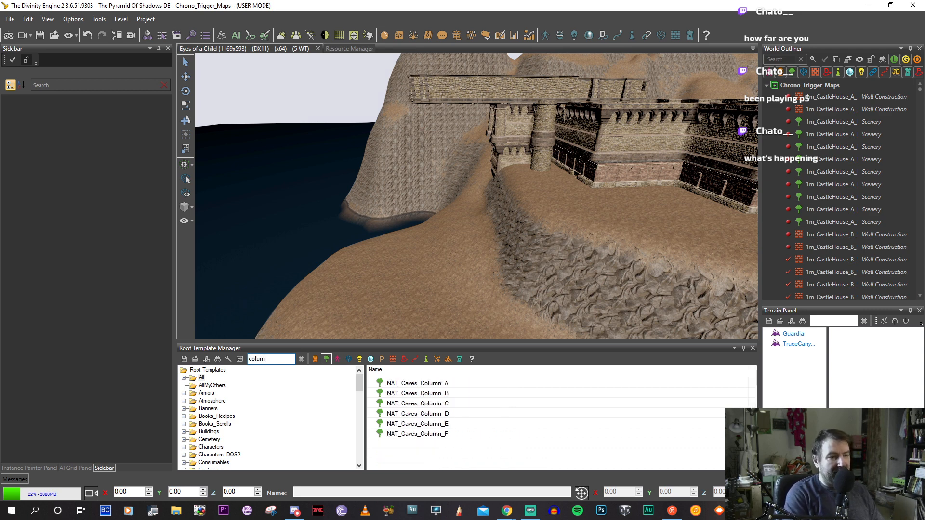
click(422, 384)
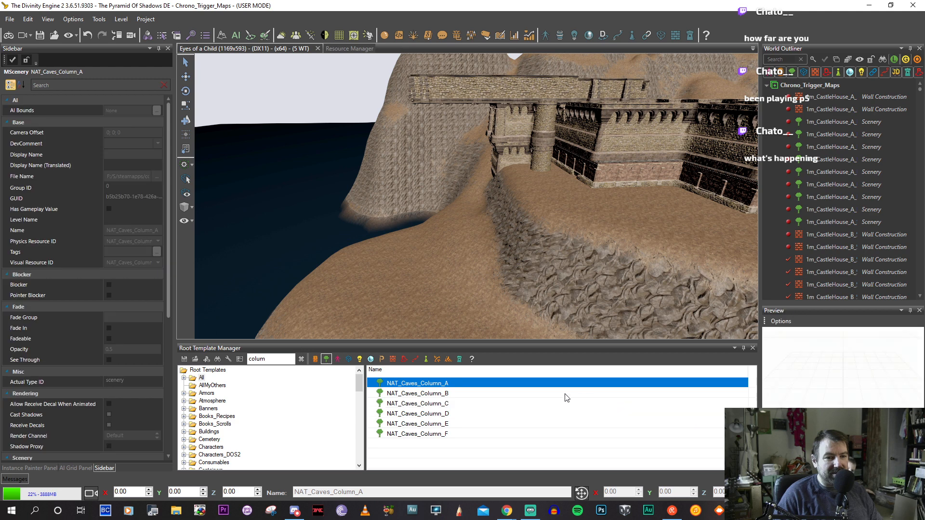
click(431, 395)
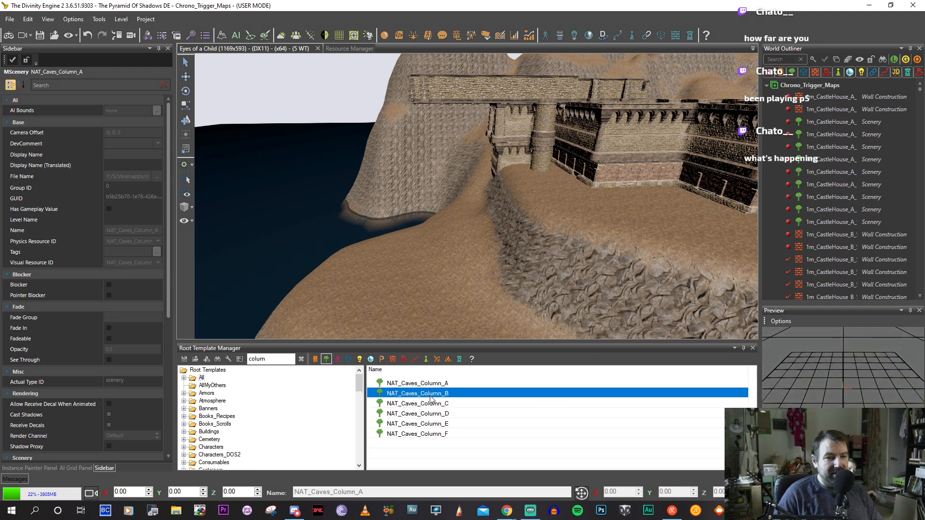
click(430, 414)
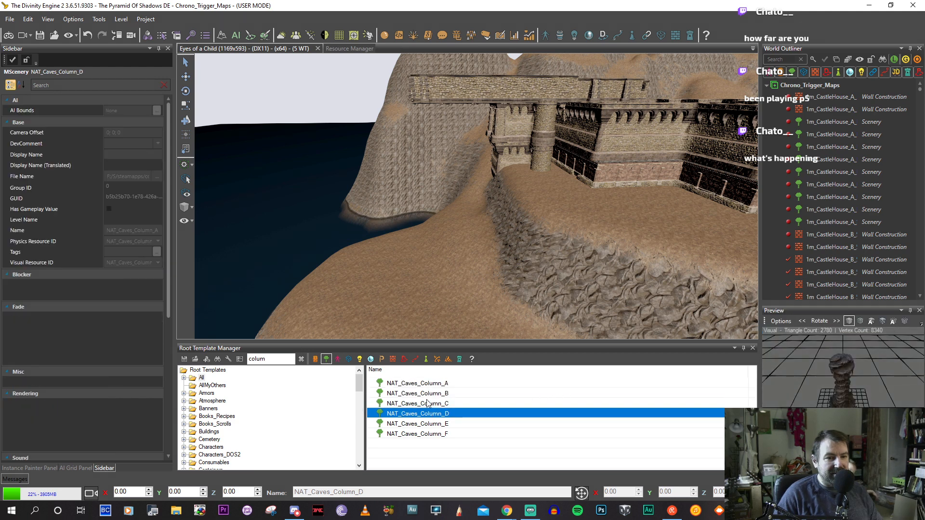
click(428, 424)
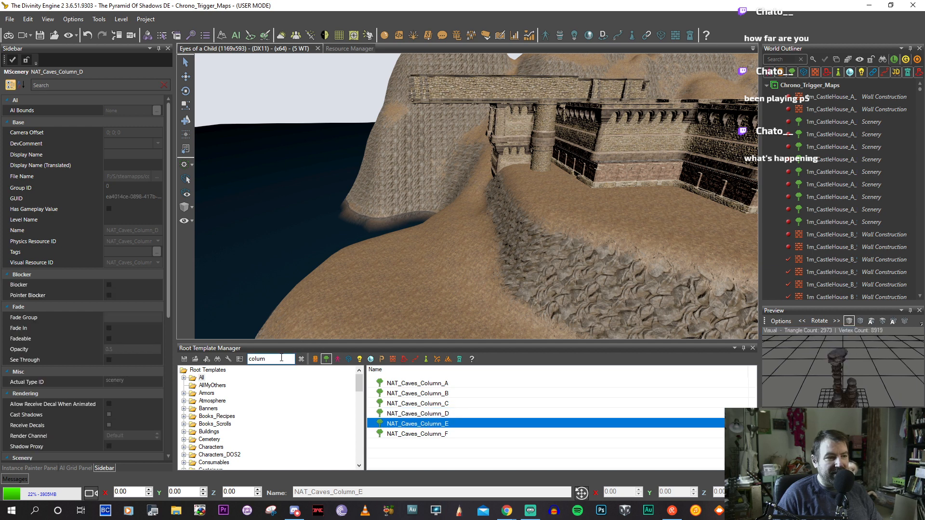
Check the item and wall construction templates for columns, search the scenery templates for "post", and inspect the wing's underside.
click(315, 359)
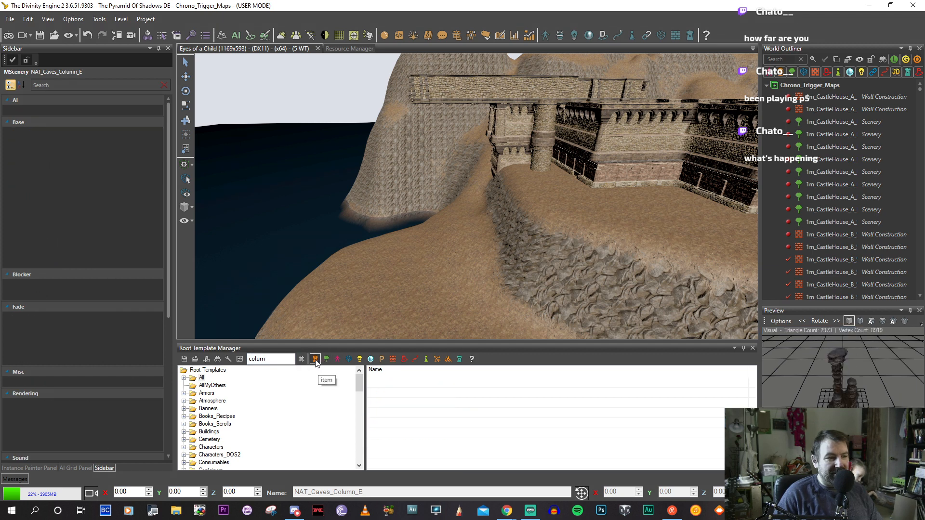
click(326, 361)
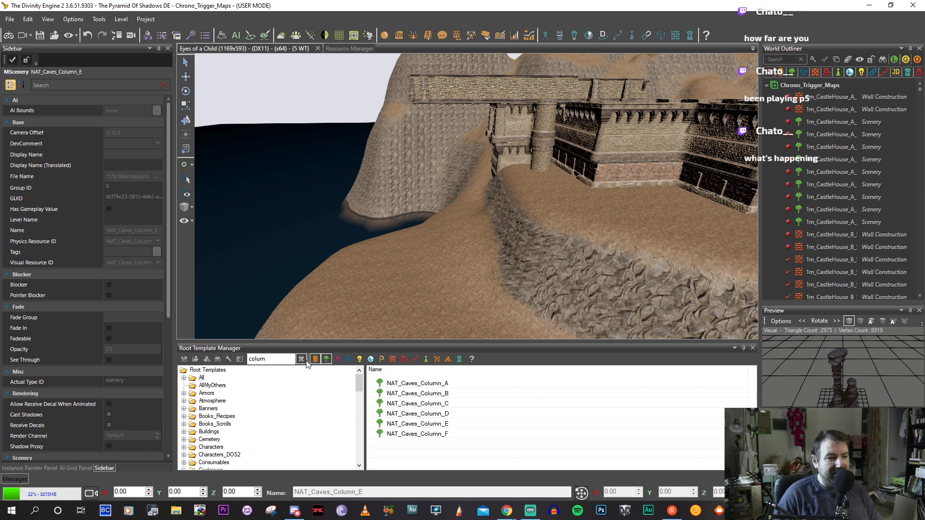
click(393, 359)
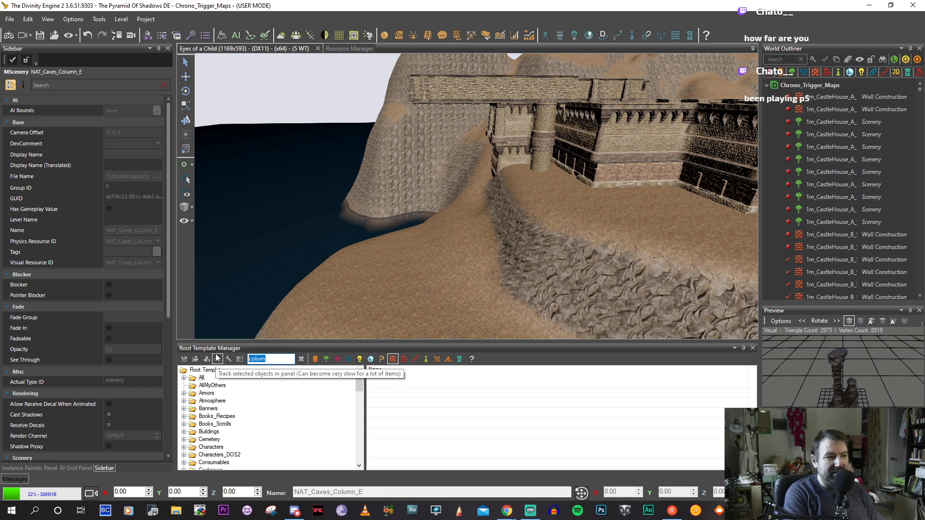
click(326, 360)
text(post)
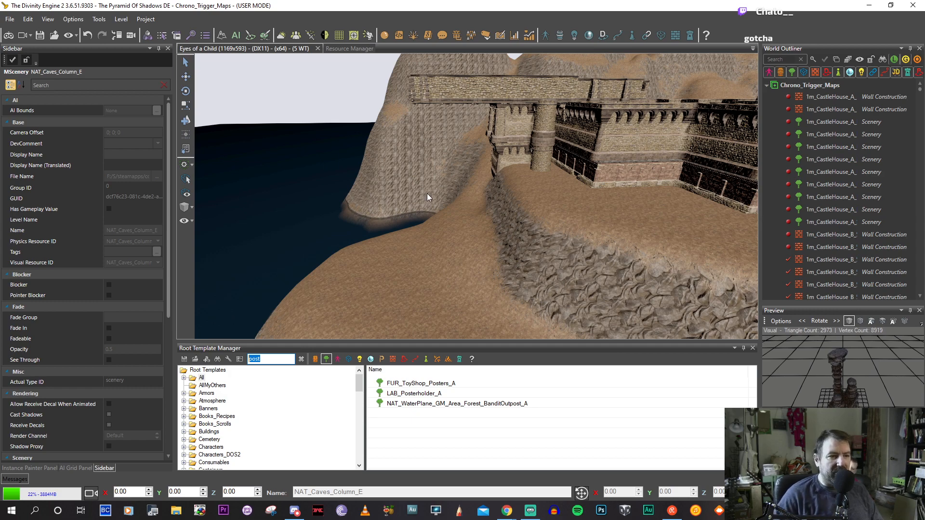
middle_drag(490, 262, 485, 289)
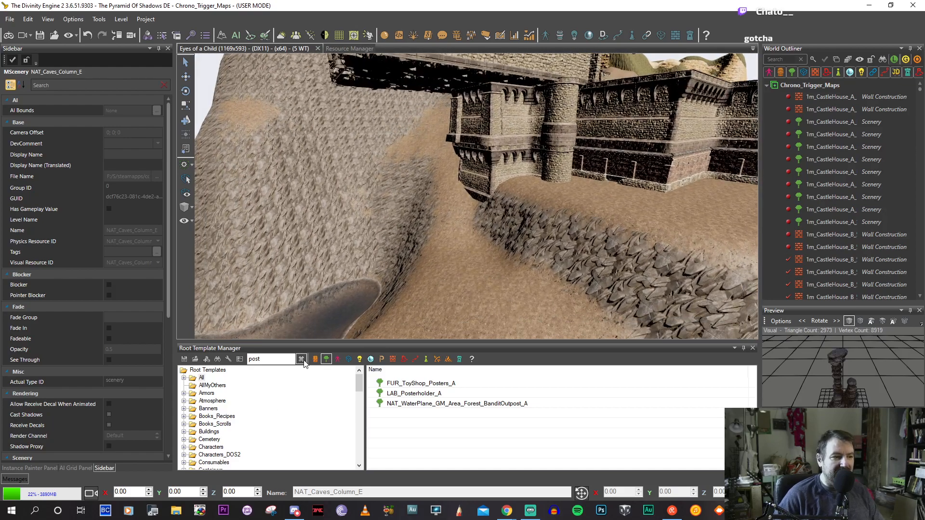
Search the scenery templates for "pillar" and preview the CastleHouse and CityHouse pillar models.
drag(287, 359, 211, 349)
key(BackSpace)
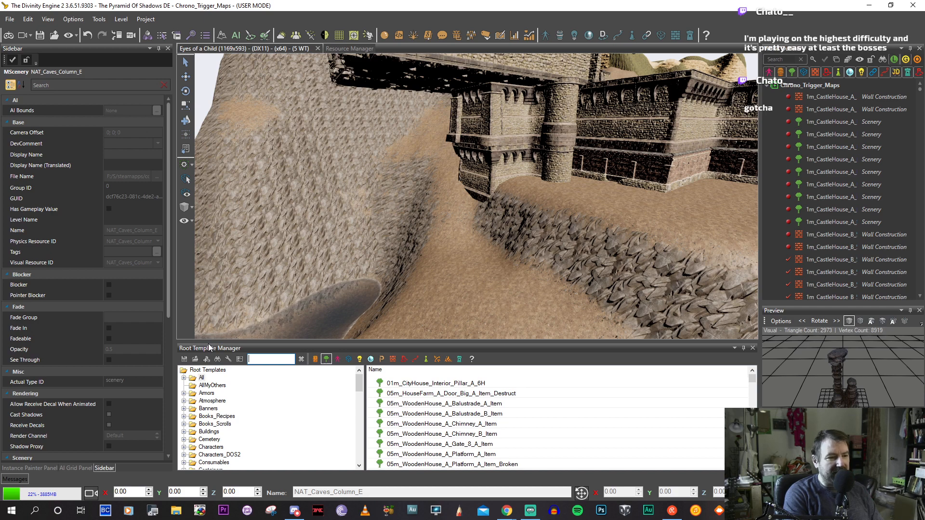
text(p)
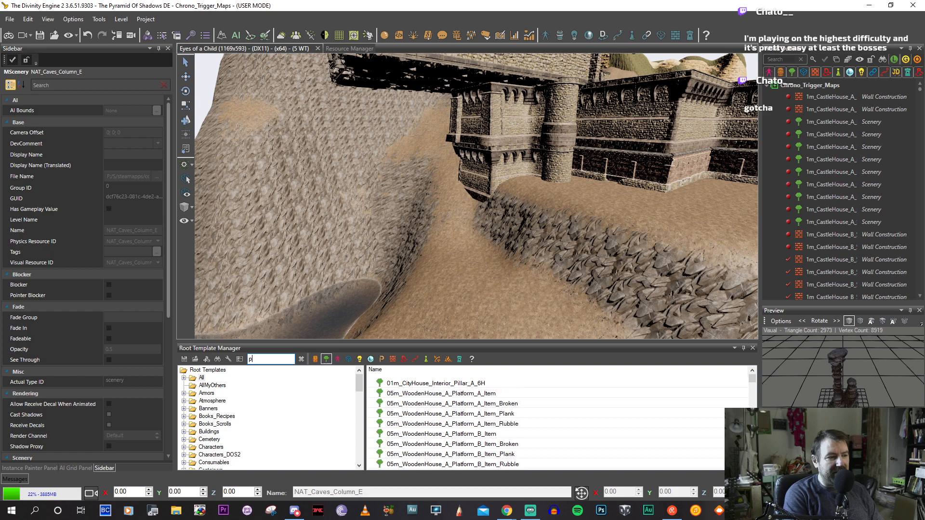
text(illar)
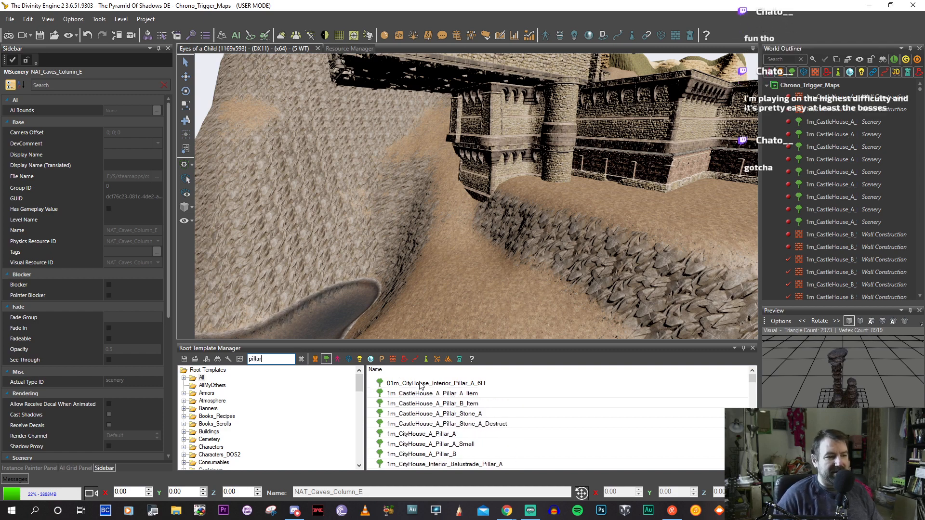
click(420, 385)
key(Down)
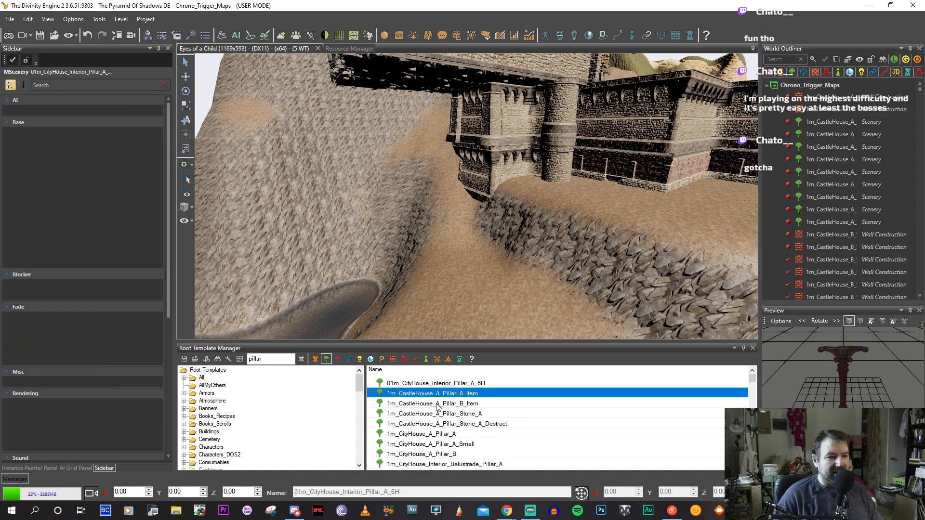
click(427, 435)
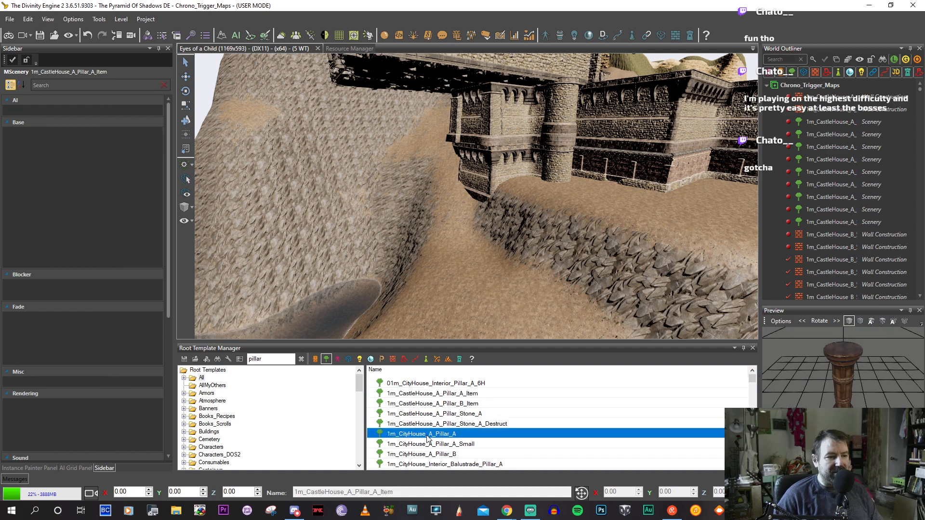
key(Up)
key(Up)
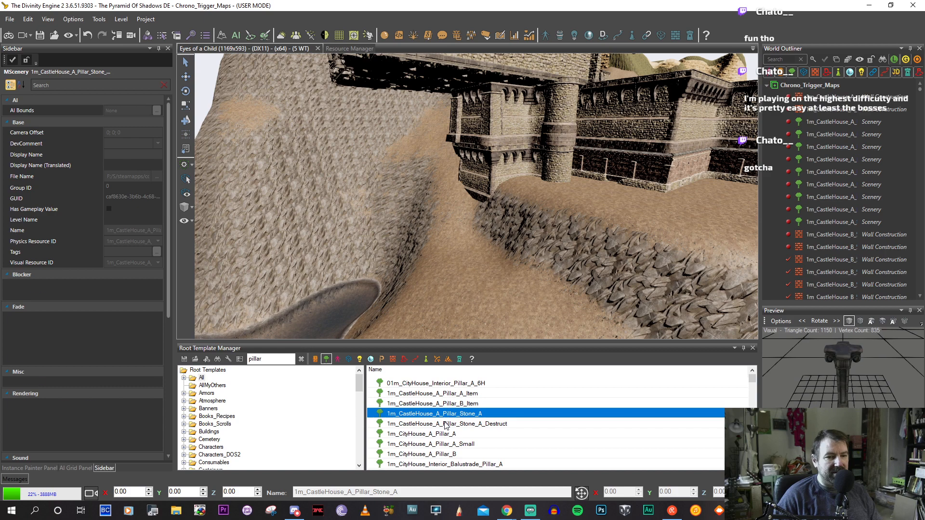
click(444, 405)
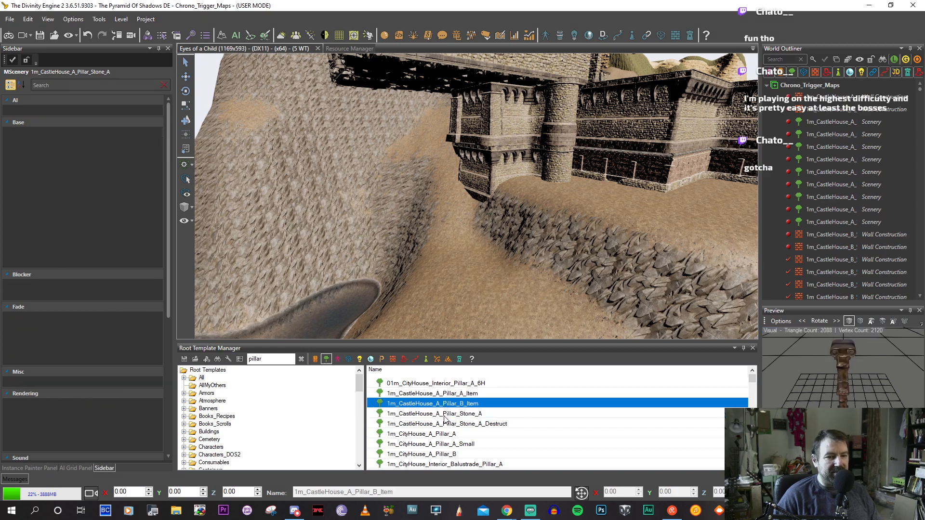
key(Down)
click(442, 465)
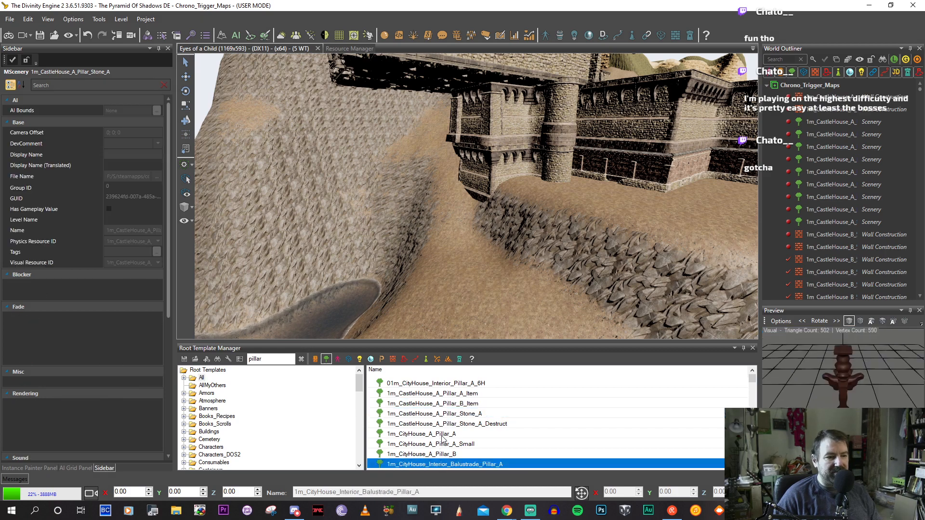
Preview the RuinsWall_A_5H, StoneWall_A_Pillar_Big_Piece and 2m_WorkerHousePillar models among the pillar templates.
scroll(442, 453, down, 2)
click(445, 434)
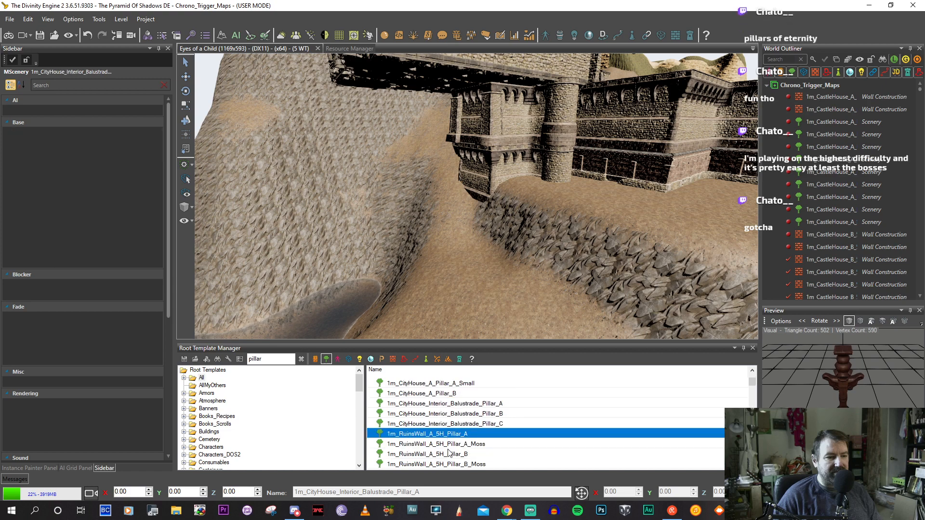
scroll(449, 451, down, 2)
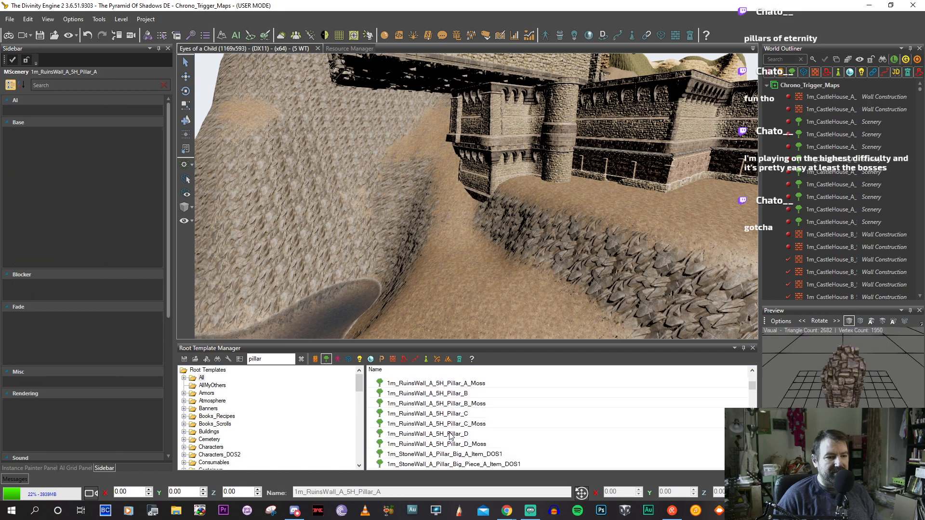
click(450, 434)
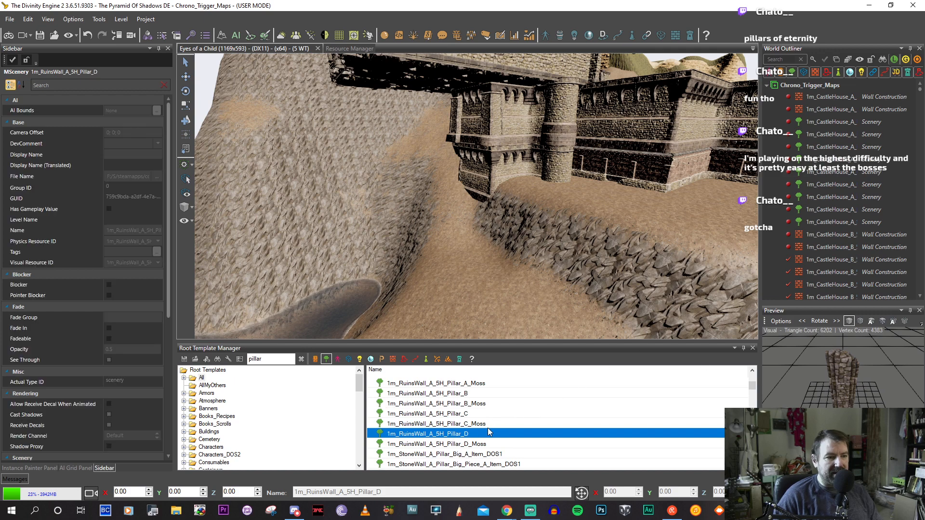
scroll(487, 428, down, 1)
scroll(477, 456, down, 2)
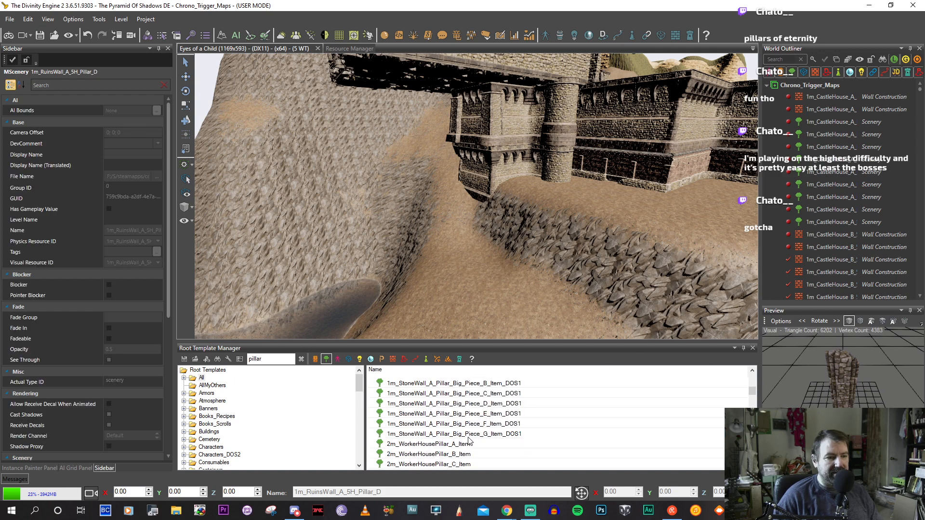
click(469, 424)
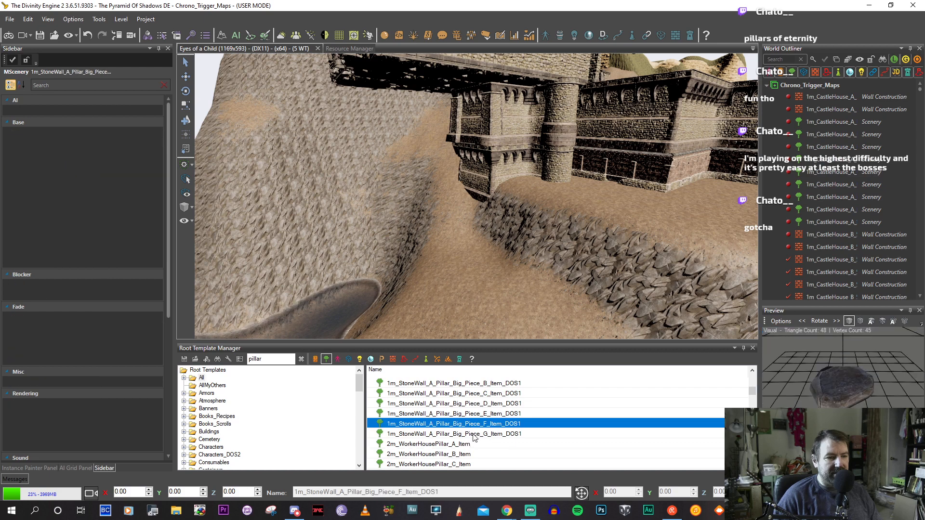
click(472, 444)
click(467, 433)
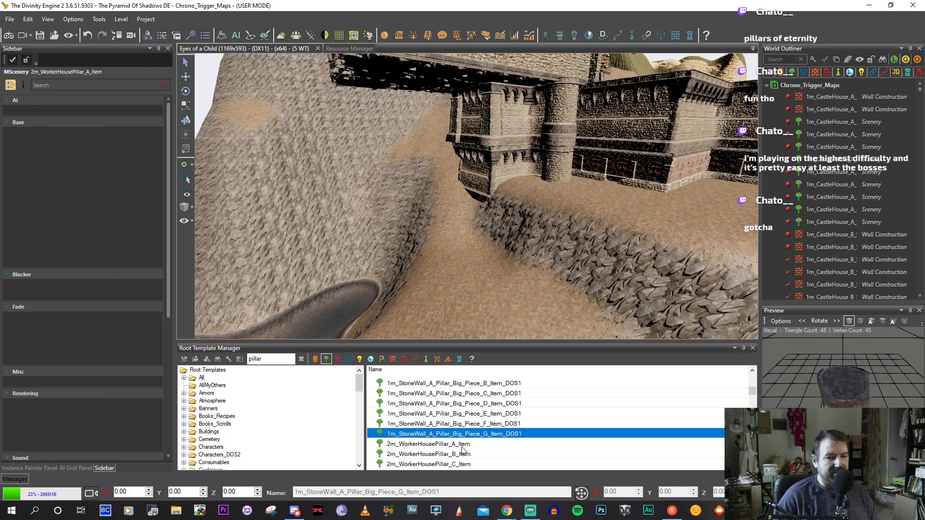
click(461, 447)
click(441, 455)
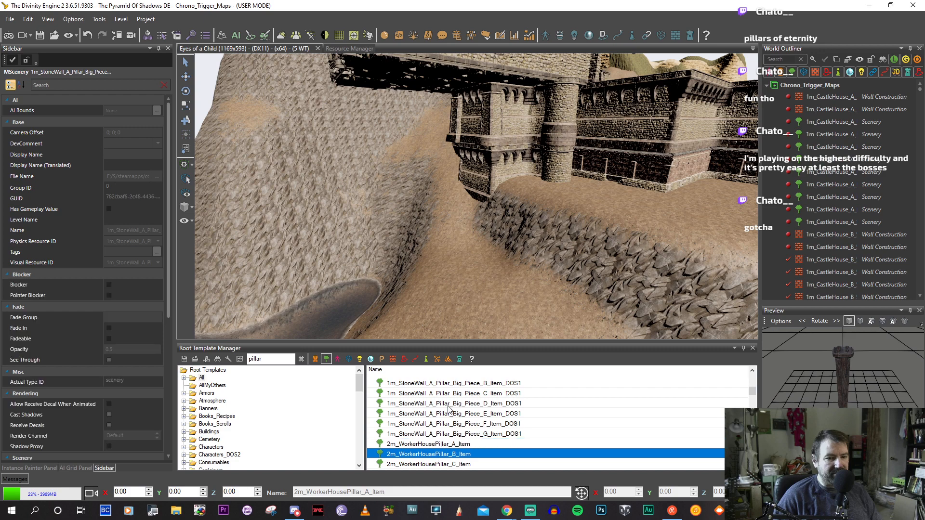
Preview the 3m_Ref_A pillar templates and inspect 6m_CastleWall_A_10H_SupportPillar_A from other angles.
scroll(453, 415, down, 2)
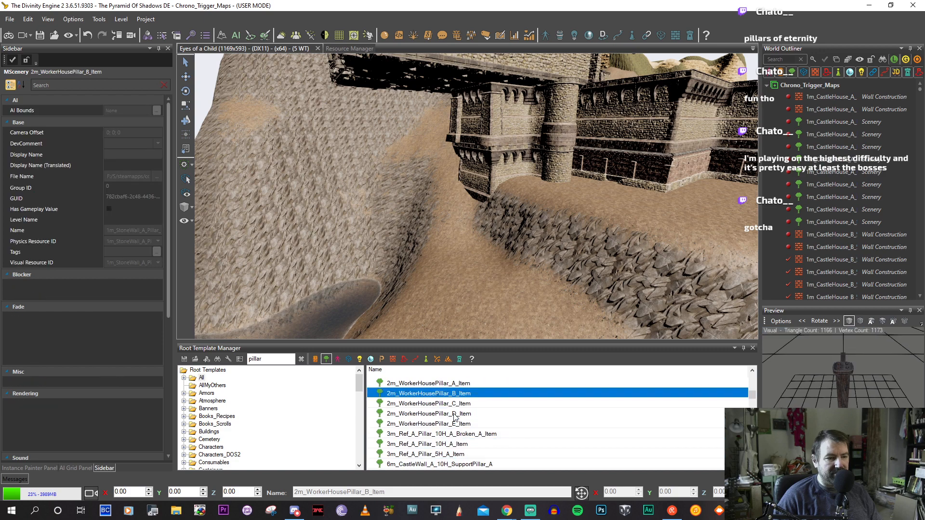
click(436, 445)
scroll(438, 429, down, 1)
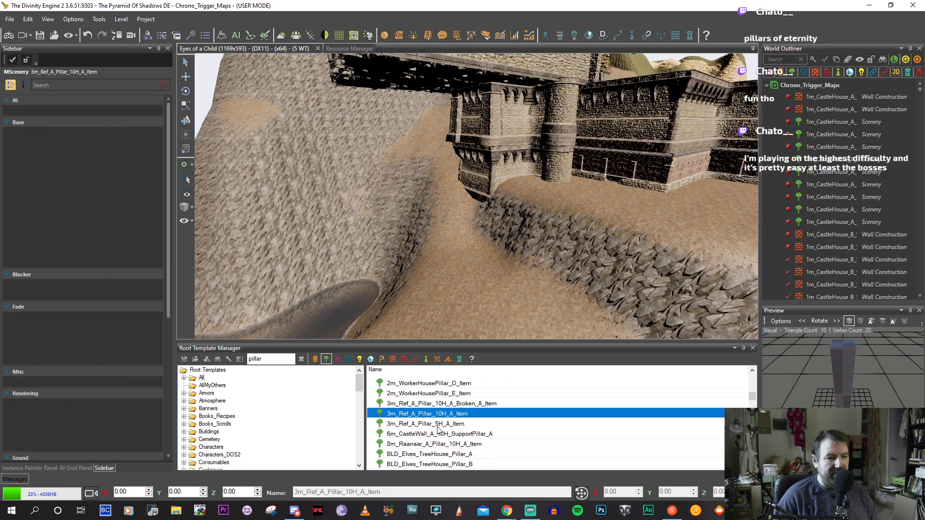
click(438, 425)
click(442, 435)
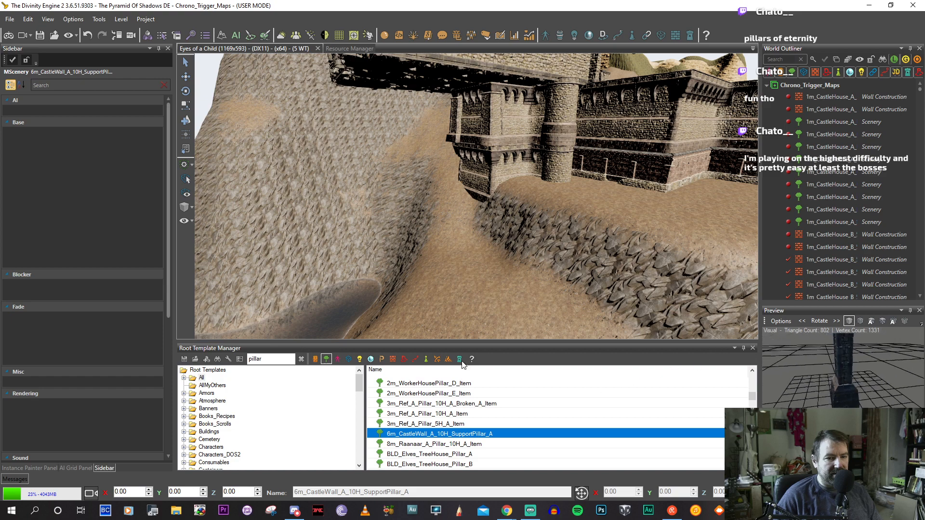
drag(859, 382, 834, 363)
drag(836, 424, 678, 427)
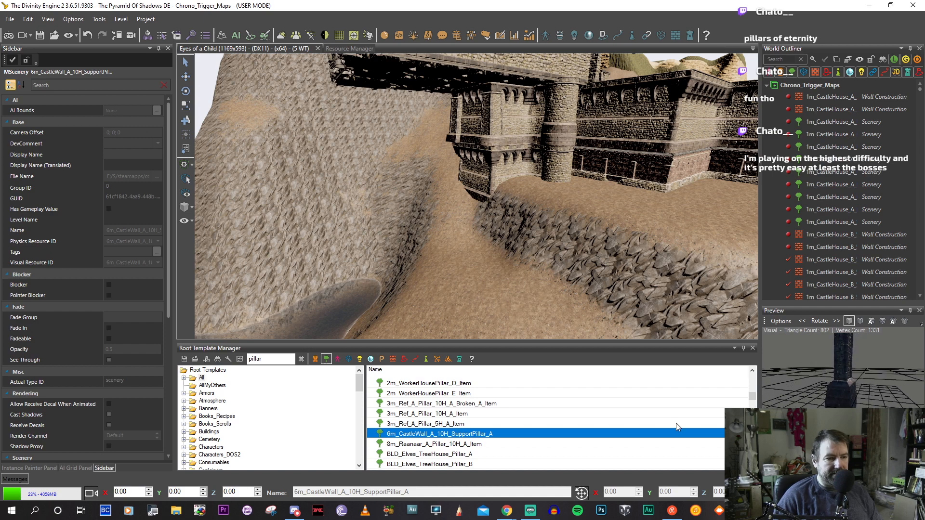
Preview the 8m_Raanaar_A_Pillar_10H_A_Item and BLD_HOE_Pillar_A templates.
click(438, 445)
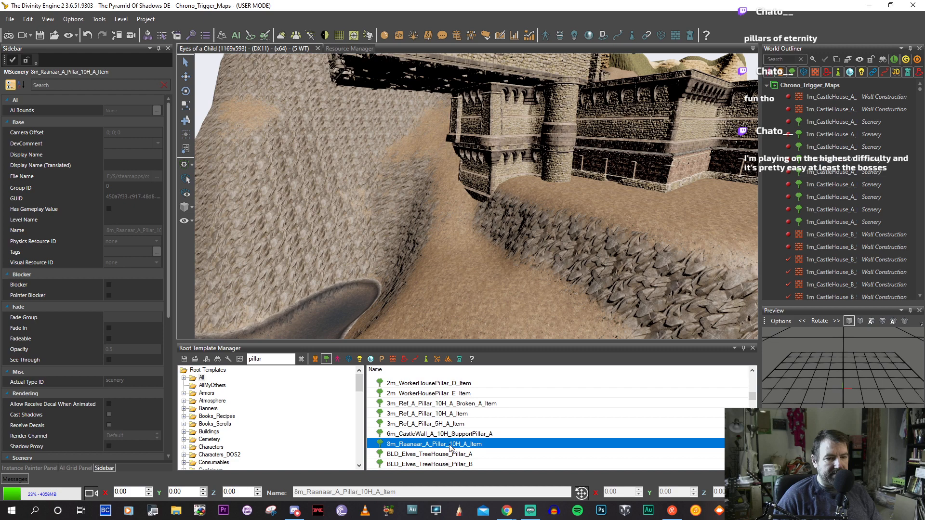
scroll(450, 448, down, 2)
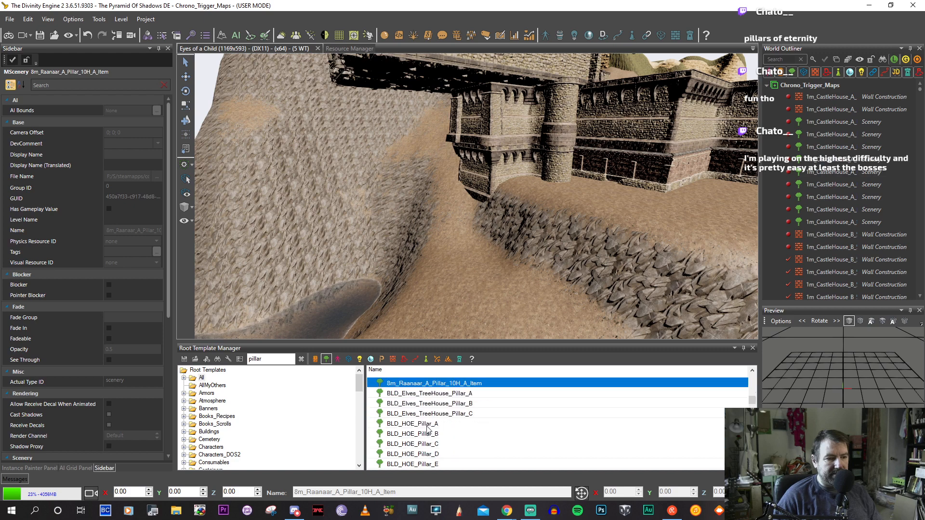
click(428, 424)
Compare the BLD_Humans_Dungeon_Pillar_10H variants and inspect the 10H_D model in the preview.
scroll(440, 436, down, 3)
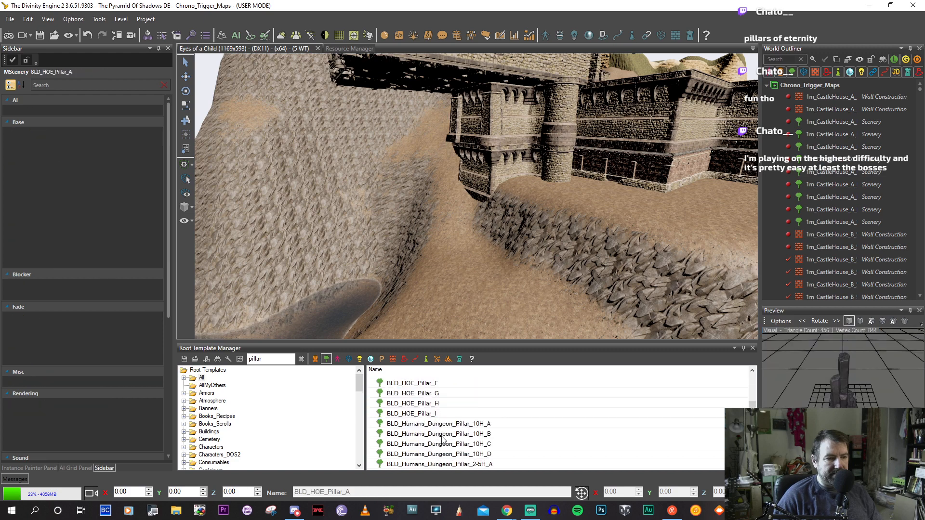
click(442, 434)
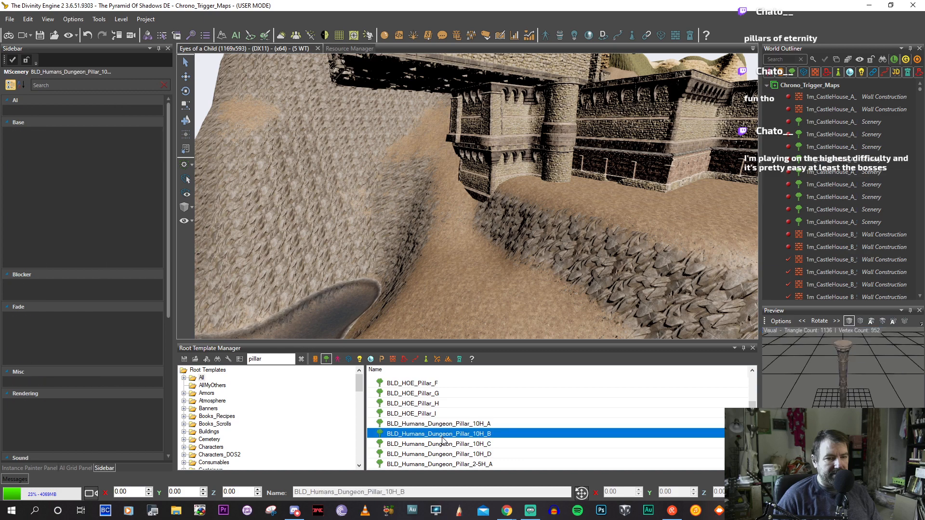
click(460, 424)
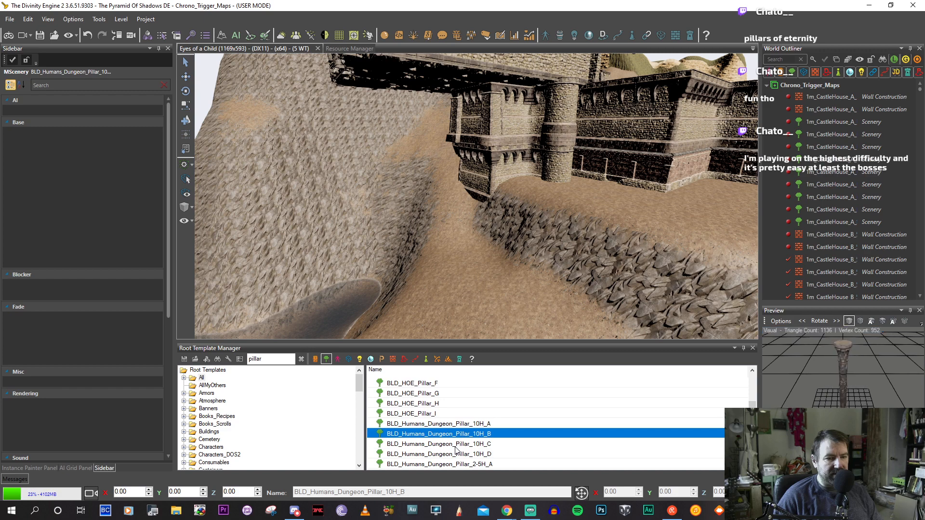
click(456, 444)
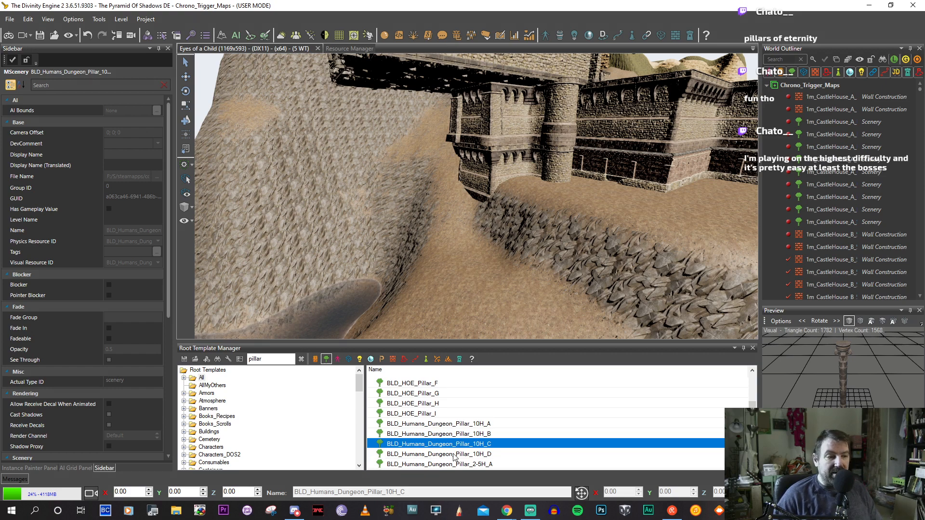
click(453, 456)
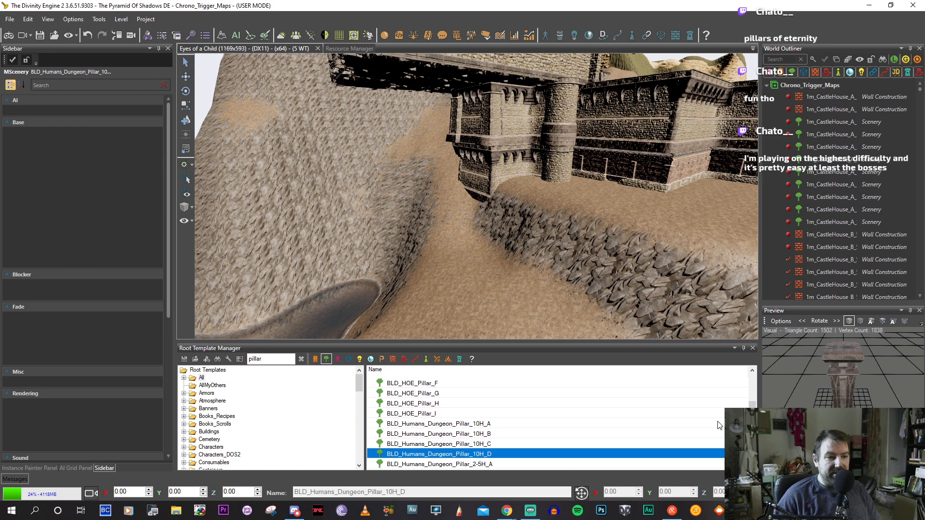
scroll(477, 431, down, 2)
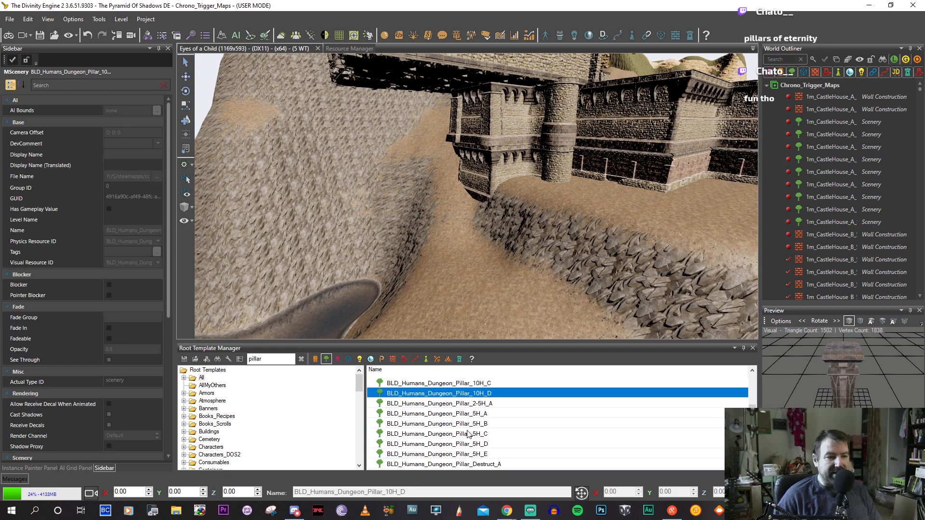
scroll(469, 435, down, 1)
scroll(469, 435, up, 2)
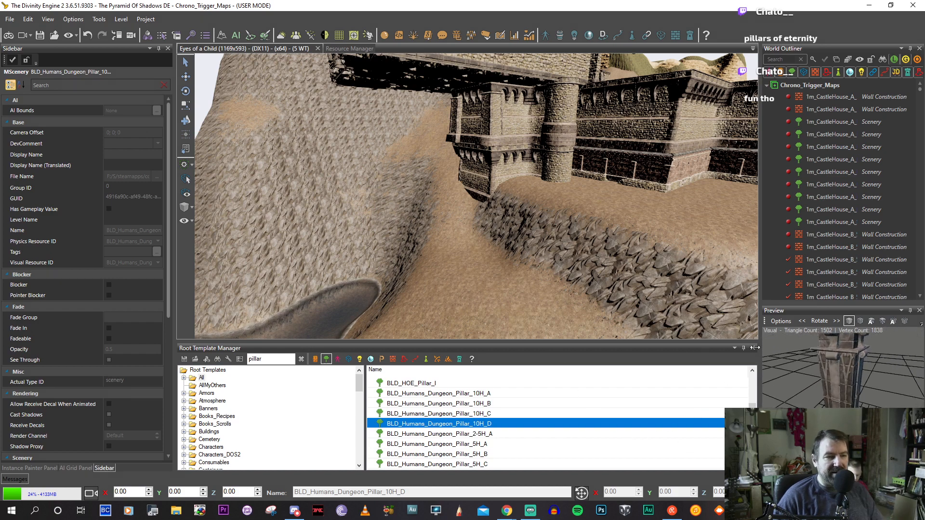
Place one BLD_Humans_Dungeon_Pillar_10H_D on the sand near the overhanging end wing and end placement.
mouse_move(482, 239)
right_down()
mouse_move(510, 272)
mouse_move(493, 273)
mouse_move(487, 257)
right_up()
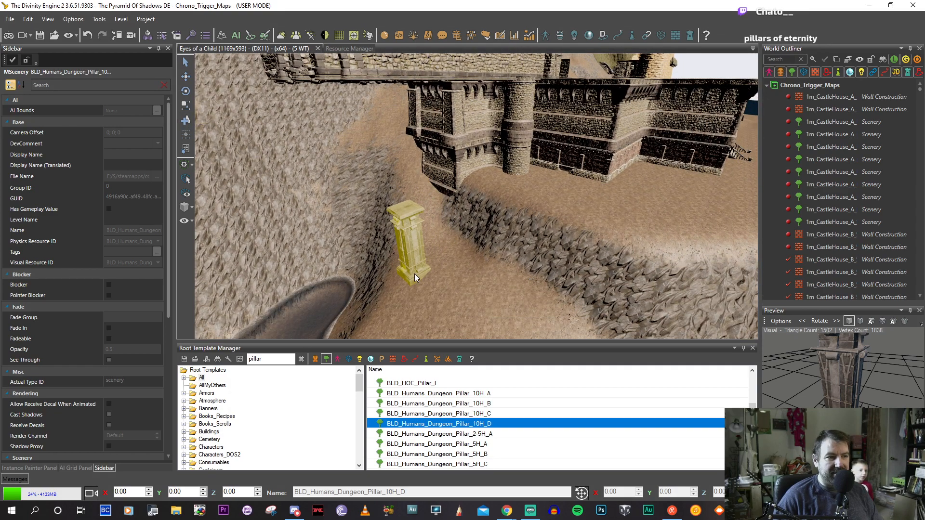
click(413, 274)
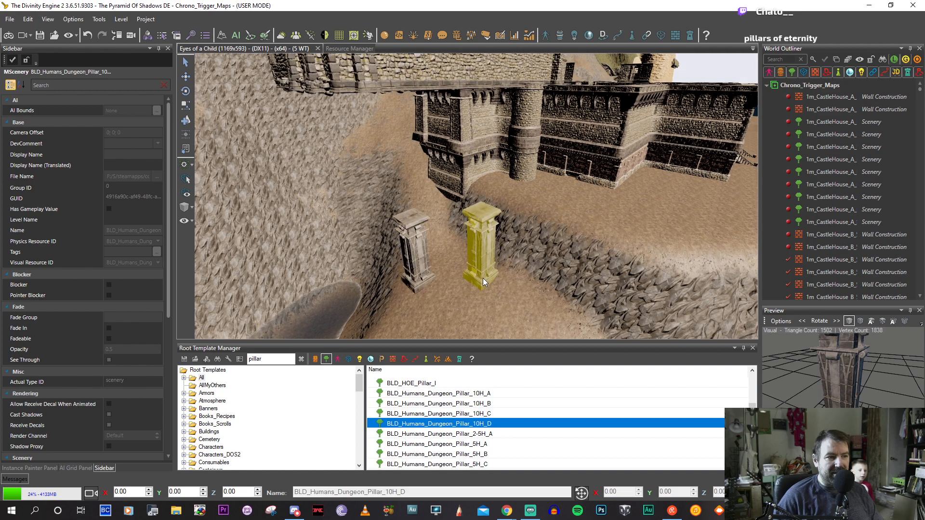
click(185, 76)
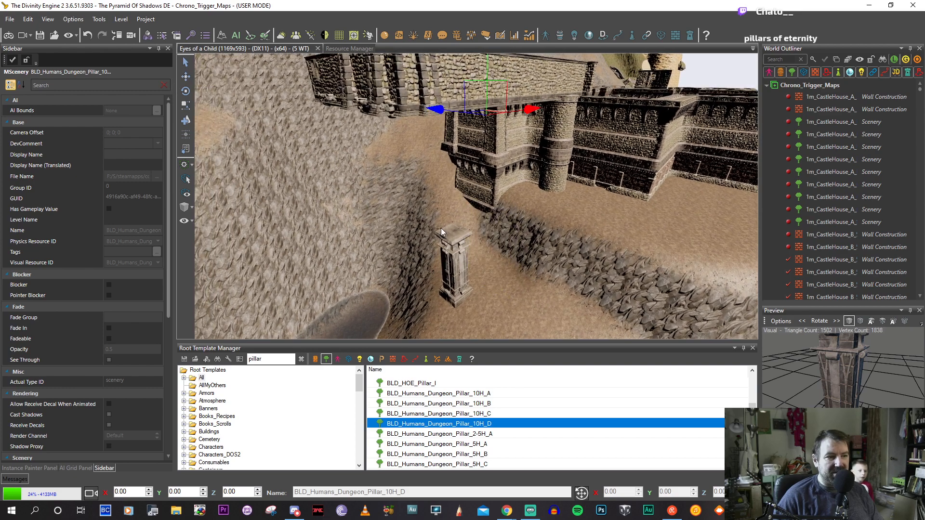
Duplicate the placed dungeon pillar straight up so the copy stacks on top at a height of about 13.03.
click(453, 239)
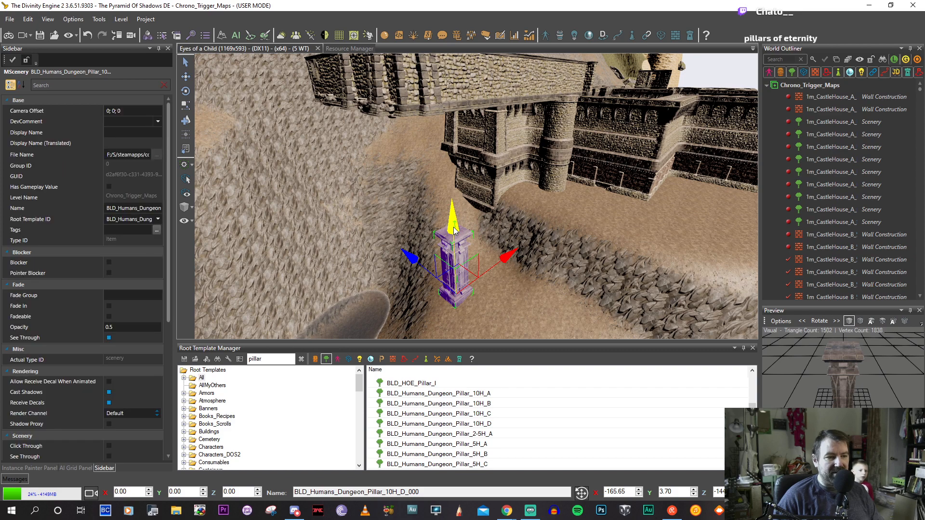
drag(450, 194, 450, 139)
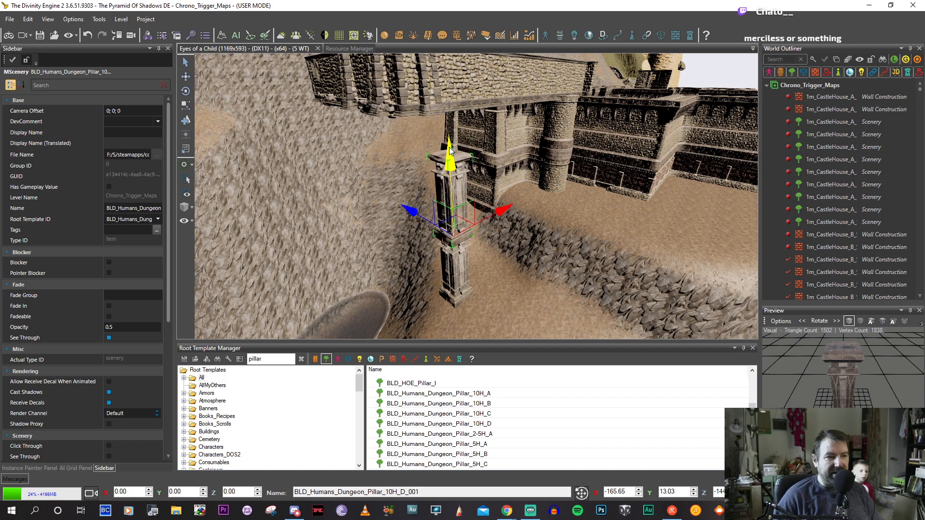
scroll(504, 238, up, 5)
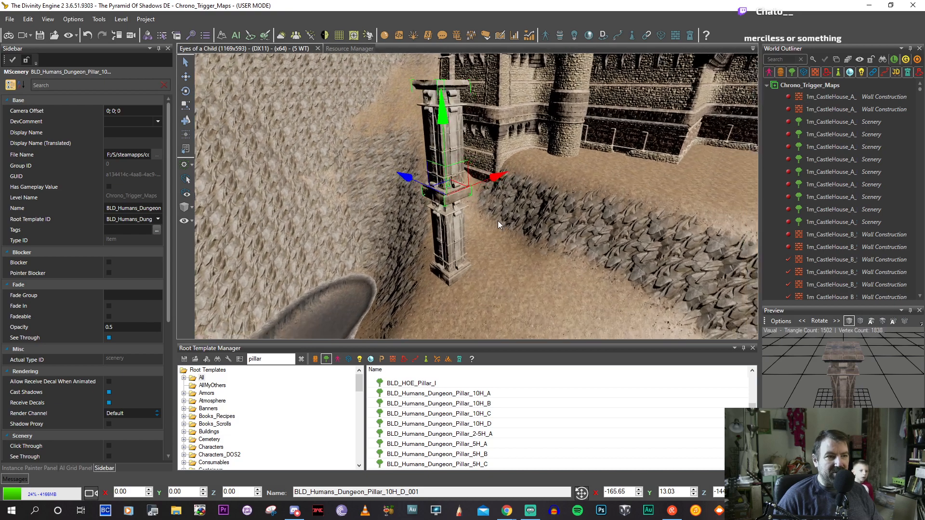
Duplicate the upper pillar segment straight up into the overhanging wing, at a height of about 22.64.
middle_drag(495, 219, 369, 247)
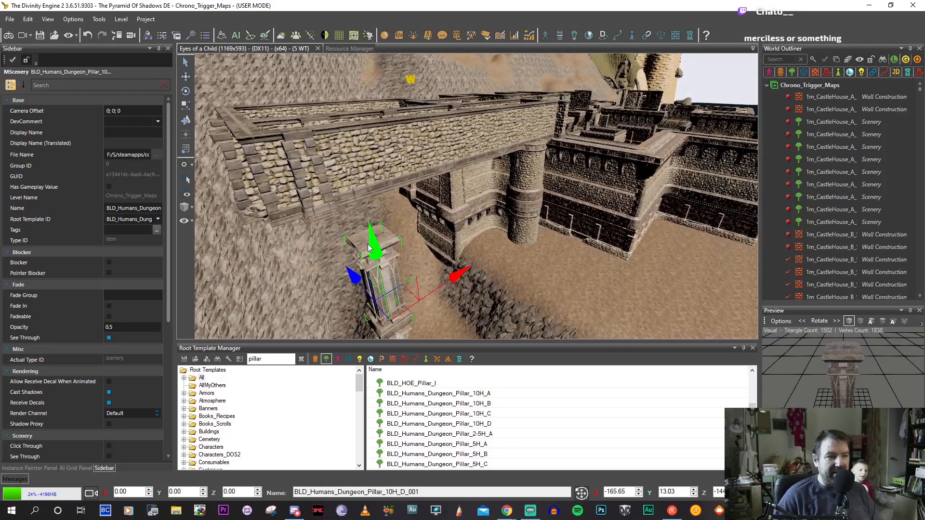
click(381, 256)
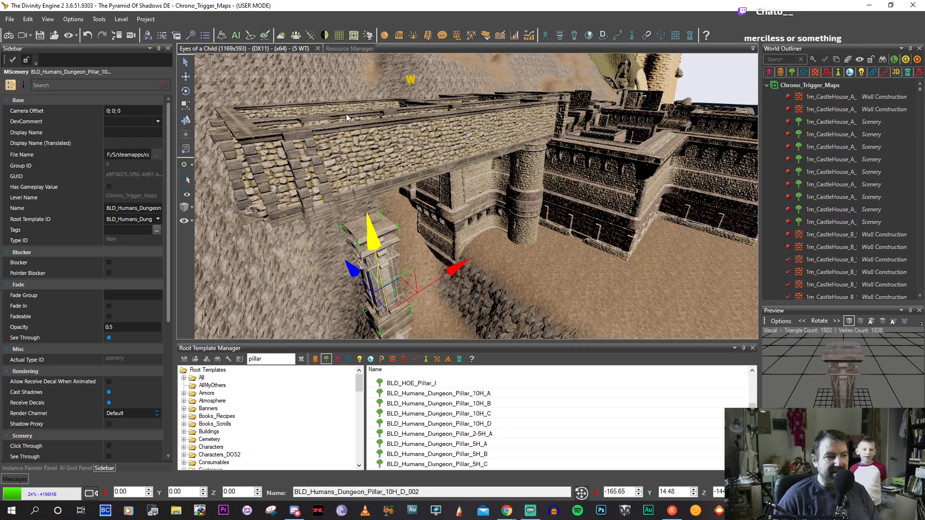
middle_drag(455, 273, 498, 230)
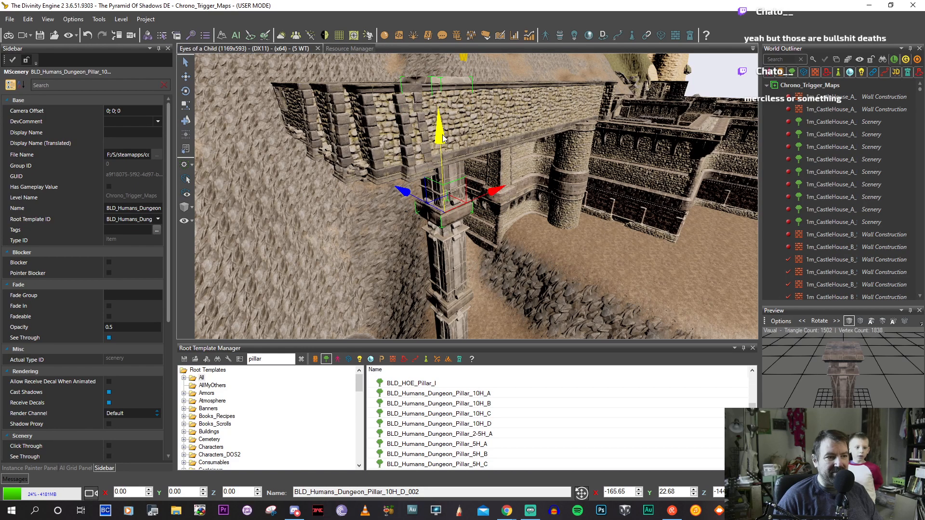
middle_drag(525, 251, 487, 198)
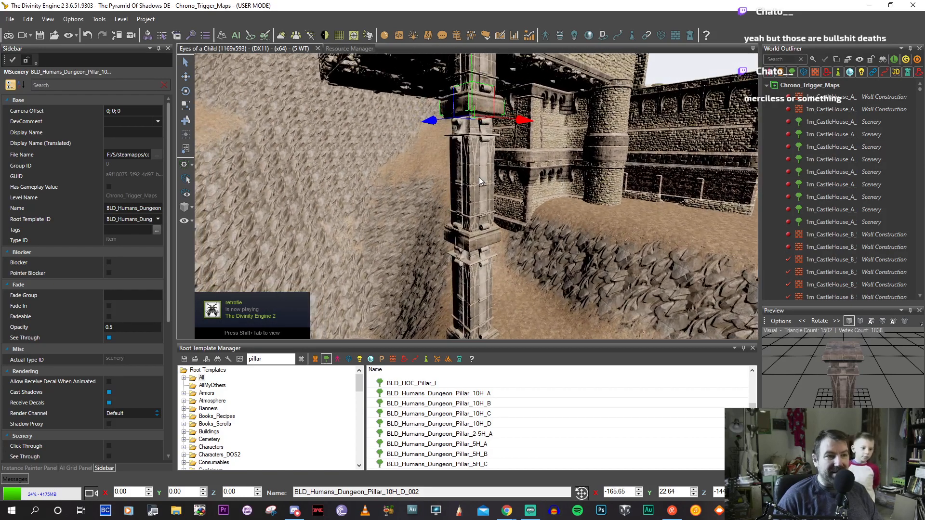
Select all three stacked pillar segments and lower them together until the top segment meets the wing's underside, at about 7.93.
ctrl+click(479, 177)
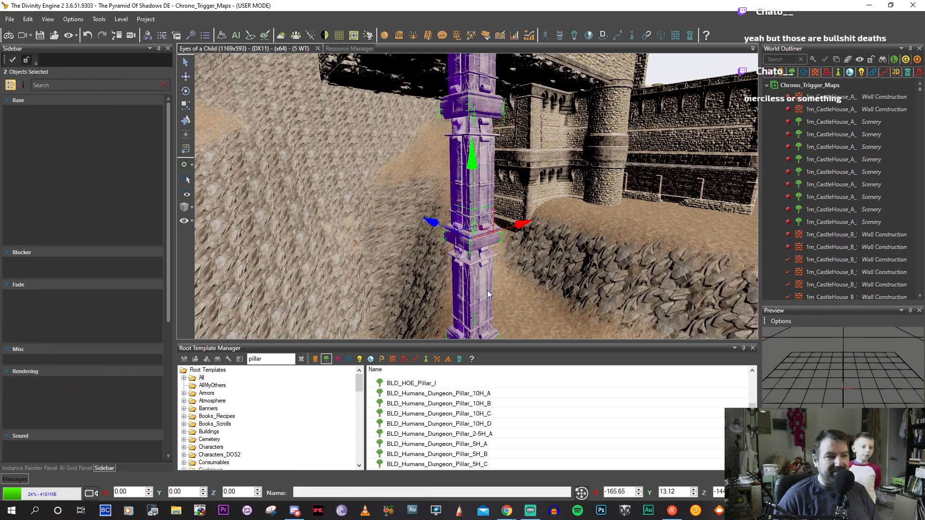
middle_drag(487, 290, 509, 249)
drag(472, 126, 472, 179)
middle_drag(473, 179, 472, 193)
drag(457, 232, 453, 241)
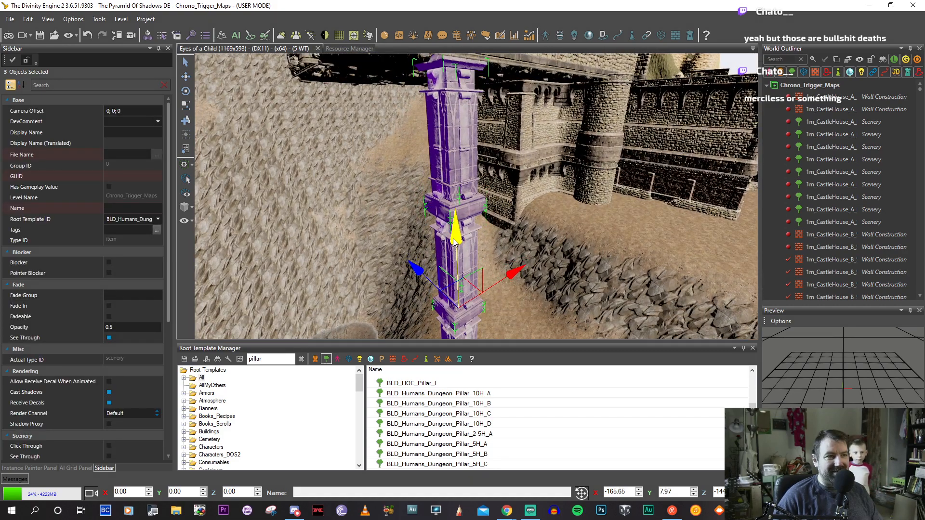
middle_drag(454, 242, 456, 223)
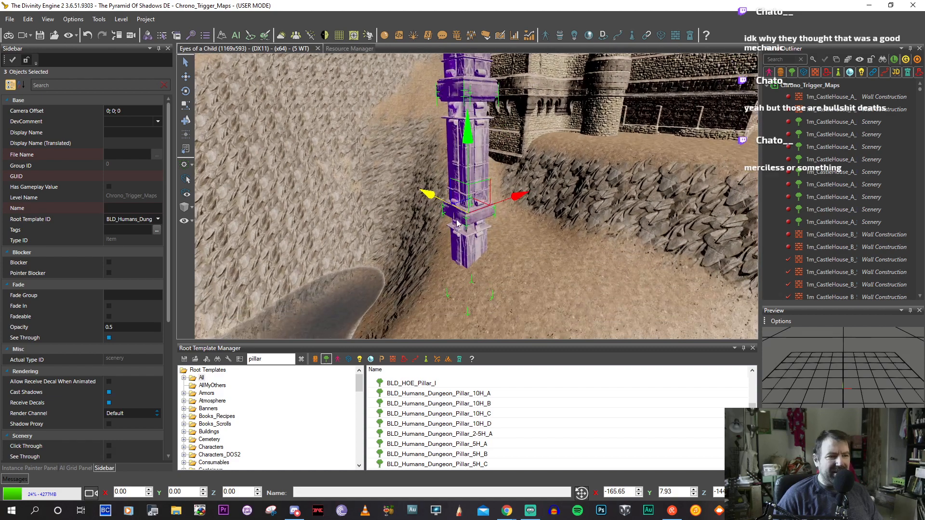
Delete the lowest pillar segment sunk into the sand and select the top segment of the remaining stack.
click(472, 247)
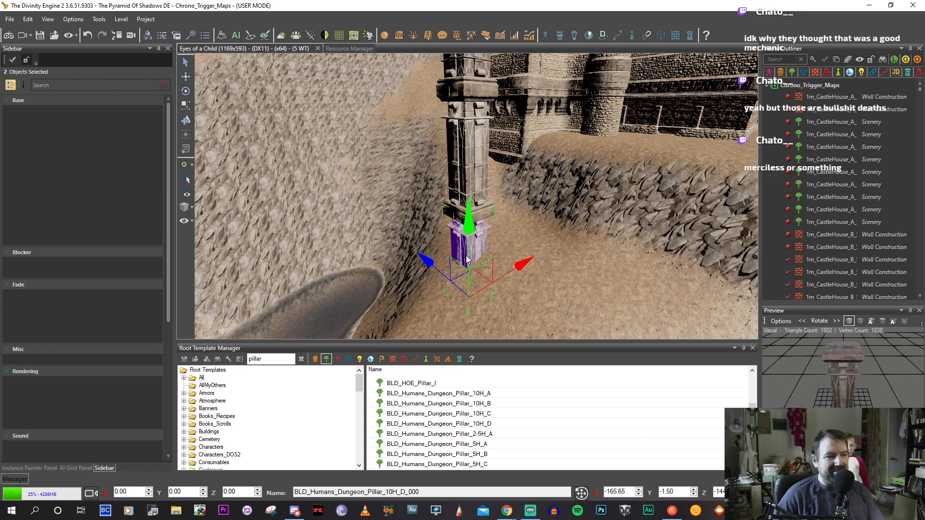
key(Delete)
middle_drag(488, 246, 492, 277)
click(468, 195)
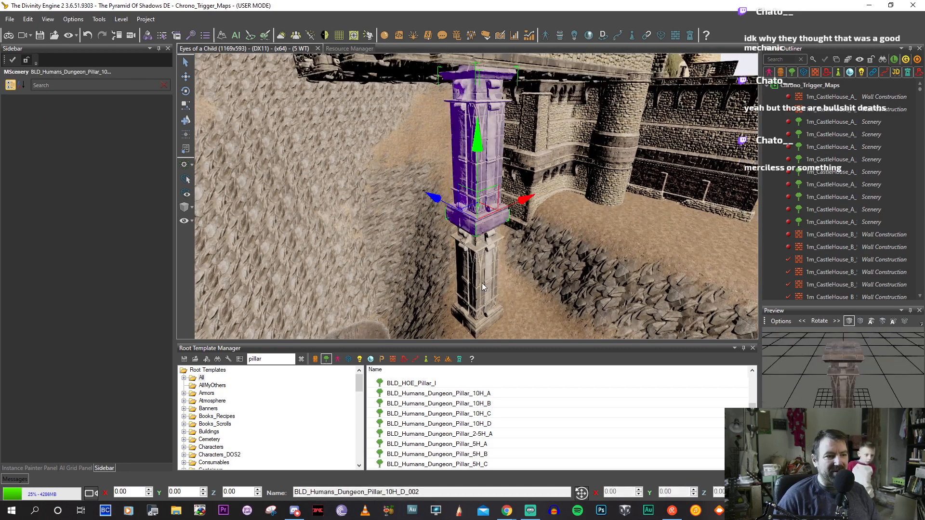
Select both stacked pillar segments, enlarge them uniformly and lower them together to a height of about 10.72.
ctrl+click(482, 282)
key(e)
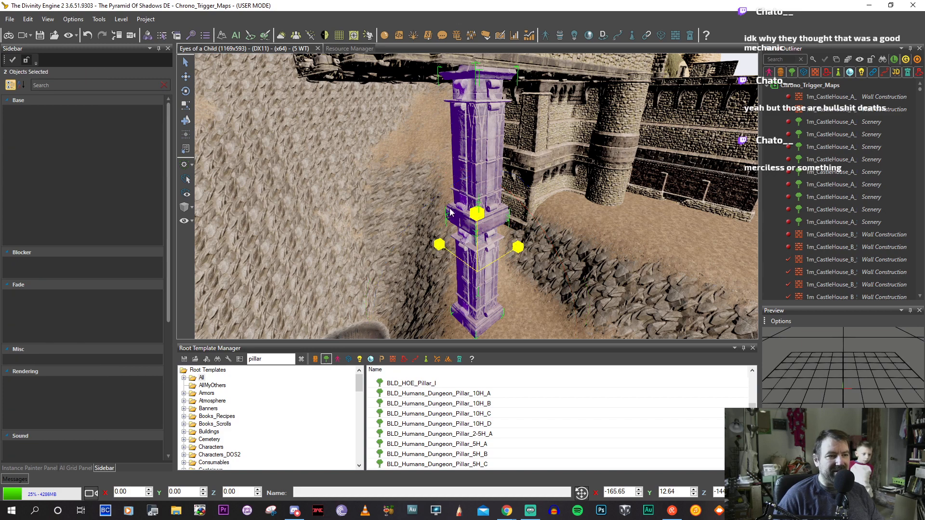
mouse_move(477, 219)
mouse_down()
mouse_move(476, 200)
mouse_move(473, 222)
mouse_up()
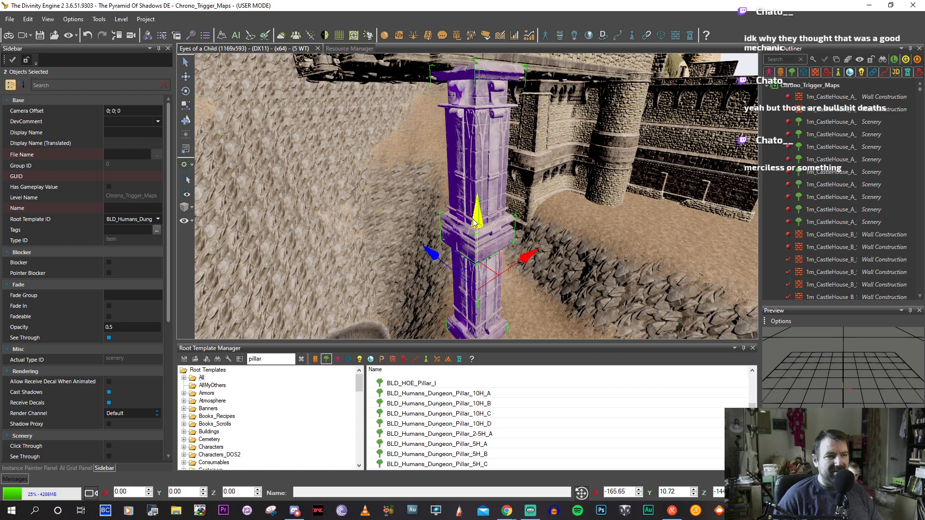
drag(467, 269, 459, 263)
Lower the bottom pillar segment to a height of about 4.03 so its top meets the upper segment's base.
right_drag(459, 262, 541, 246)
click(532, 239)
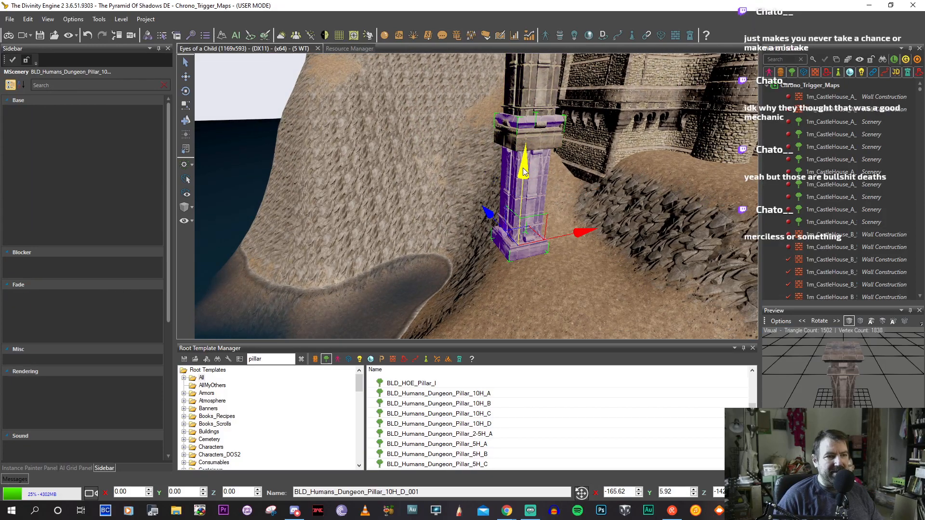
drag(520, 198, 520, 193)
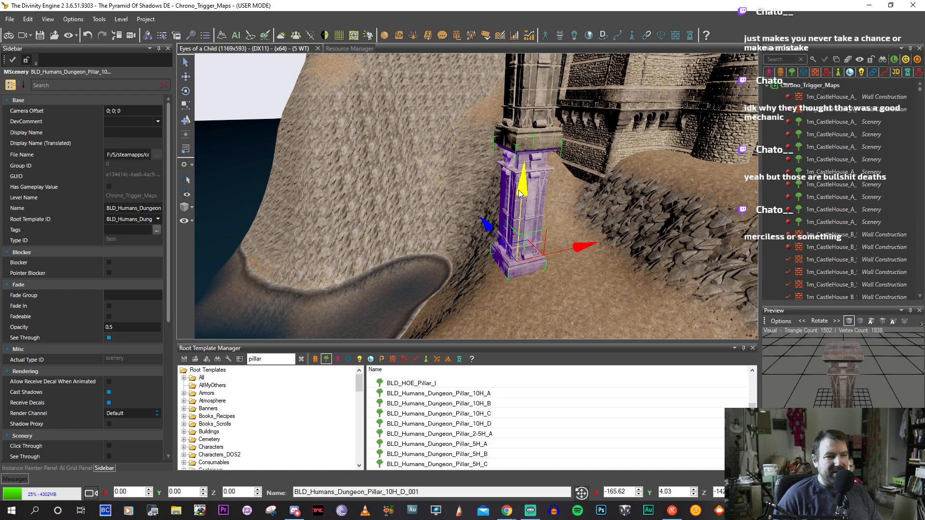
Move both pillar segments together under the wing's outer corner, to X about -170.45 and a height of about 9.57.
right_drag(519, 191, 447, 207)
click(461, 284)
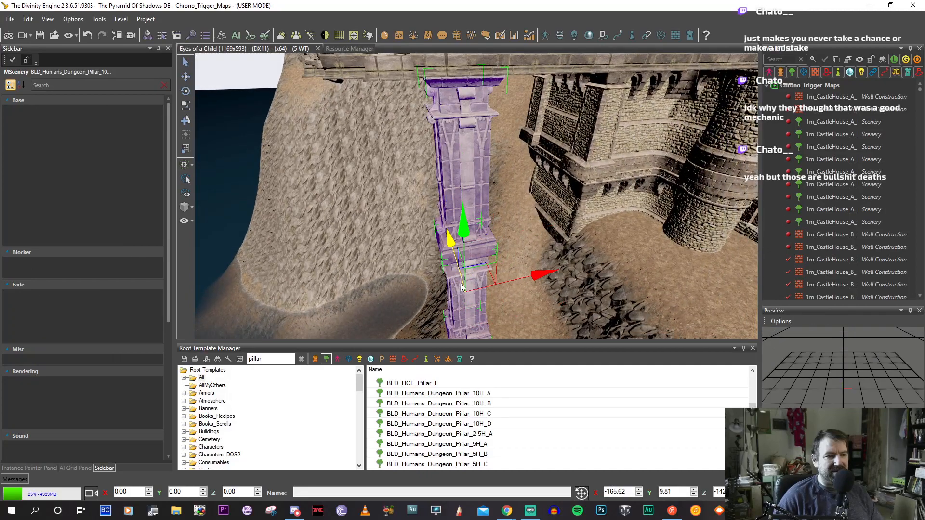
right_drag(570, 263, 577, 271)
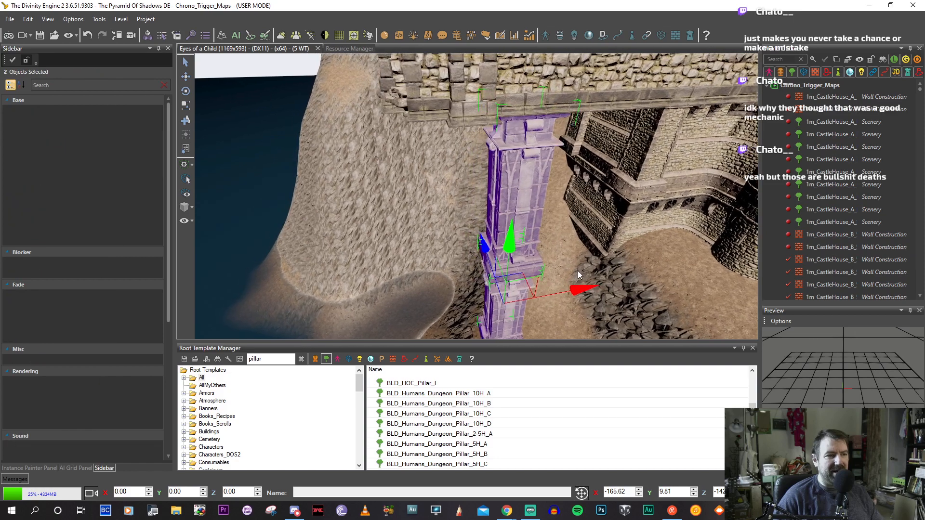
drag(525, 272, 474, 295)
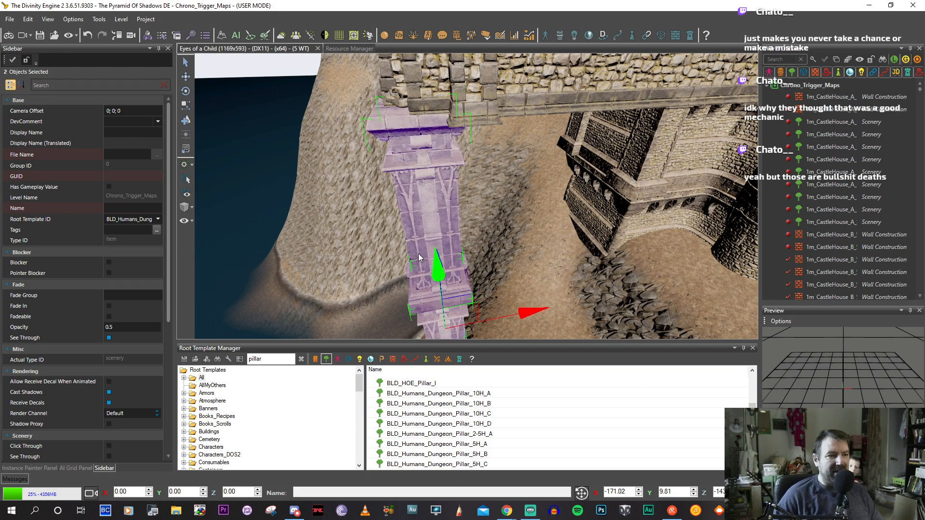
mouse_move(437, 272)
middle_down()
mouse_move(423, 274)
mouse_move(439, 273)
middle_up()
drag(559, 324, 564, 321)
scroll(547, 259, up, 5)
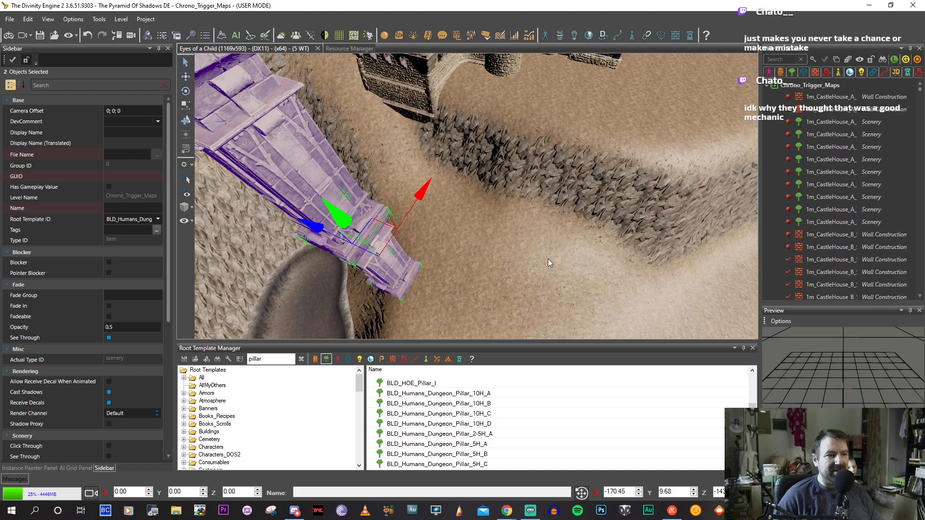
scroll(547, 259, down, 4)
right_drag(556, 261, 563, 261)
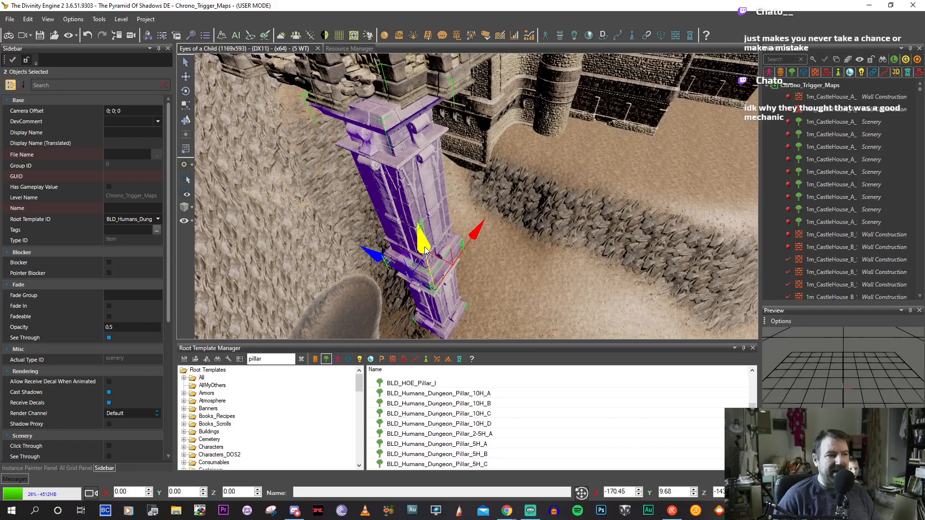
drag(424, 249, 425, 251)
Duplicate the two-segment pillar across to the castle's opposite wing and align it under the overhang at X about -35.64.
right_drag(424, 250, 517, 226)
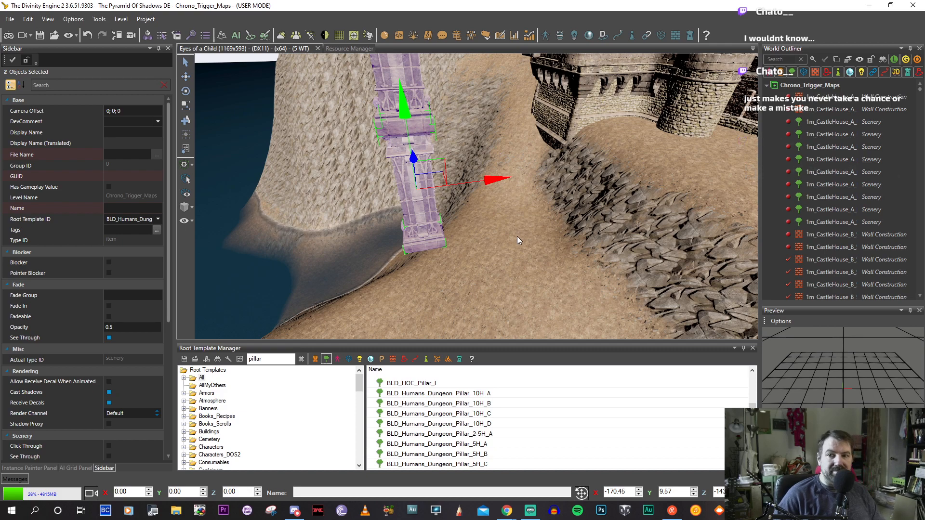
right_drag(573, 247, 491, 251)
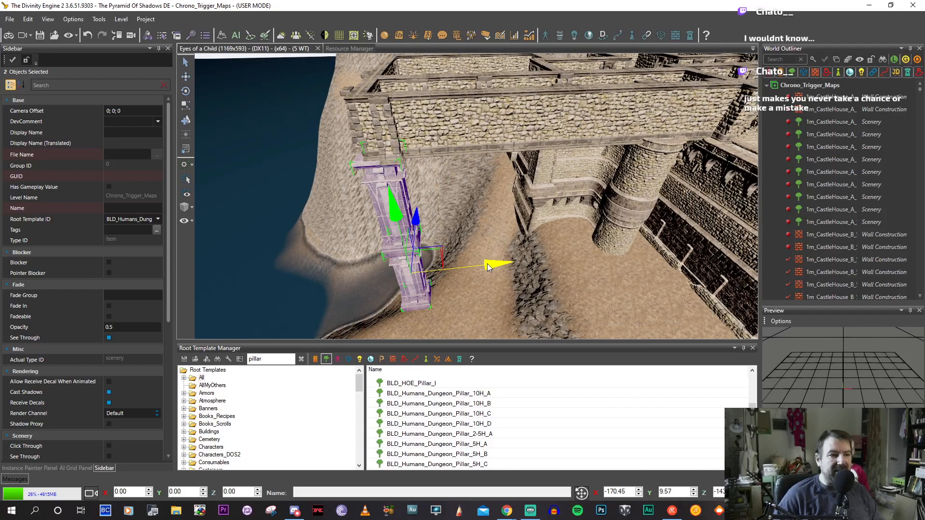
drag(488, 266, 513, 273)
key(d)
key(a)
key(w)
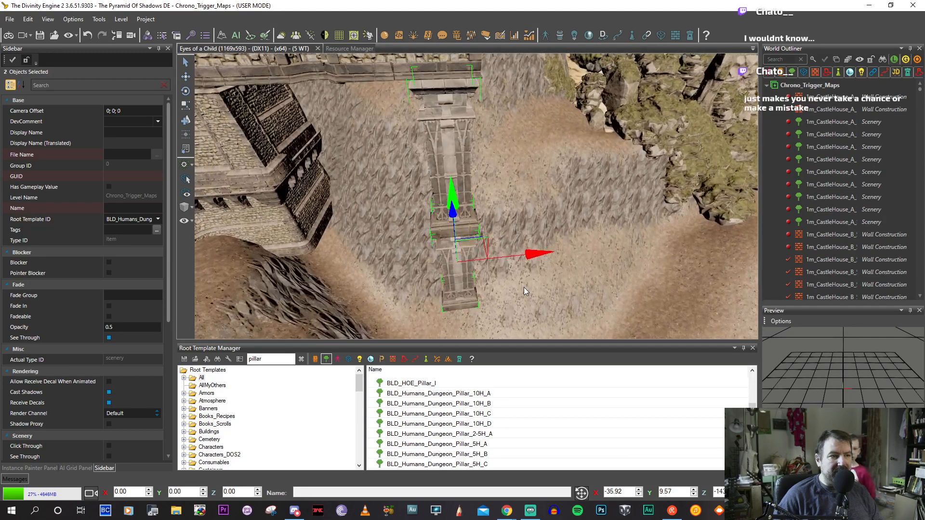
key(d)
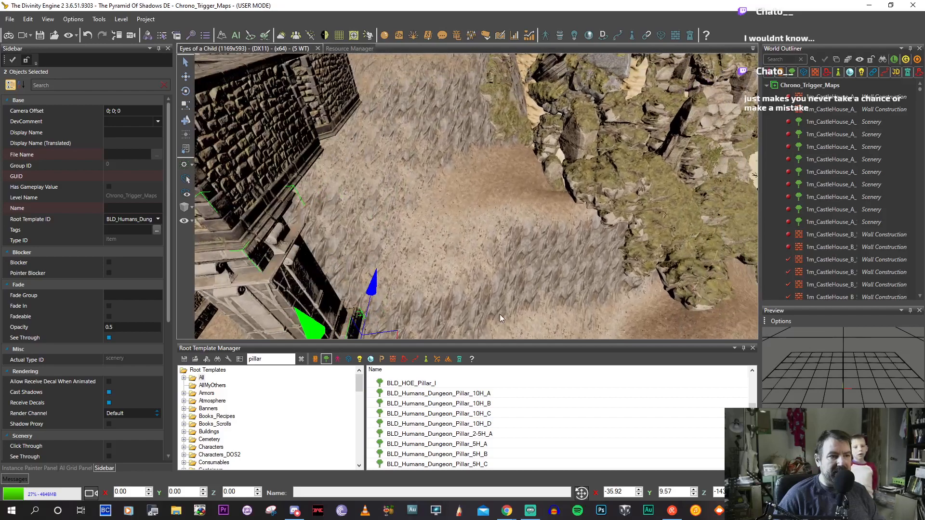
middle_drag(510, 260, 429, 270)
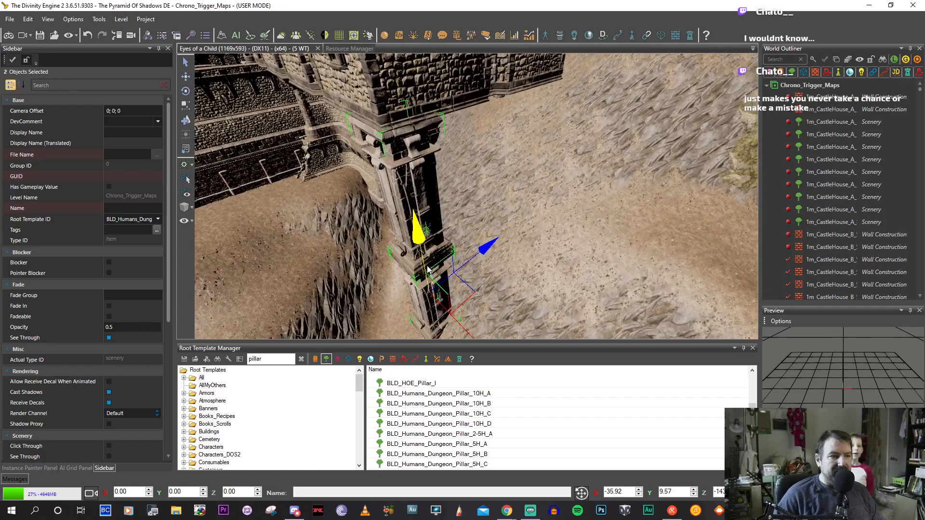
drag(474, 296, 477, 301)
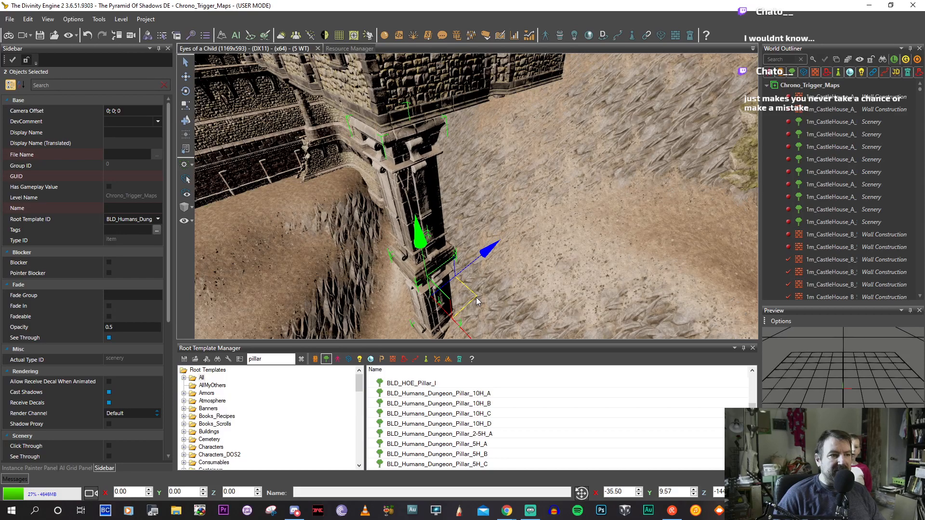
middle_drag(476, 299, 464, 261)
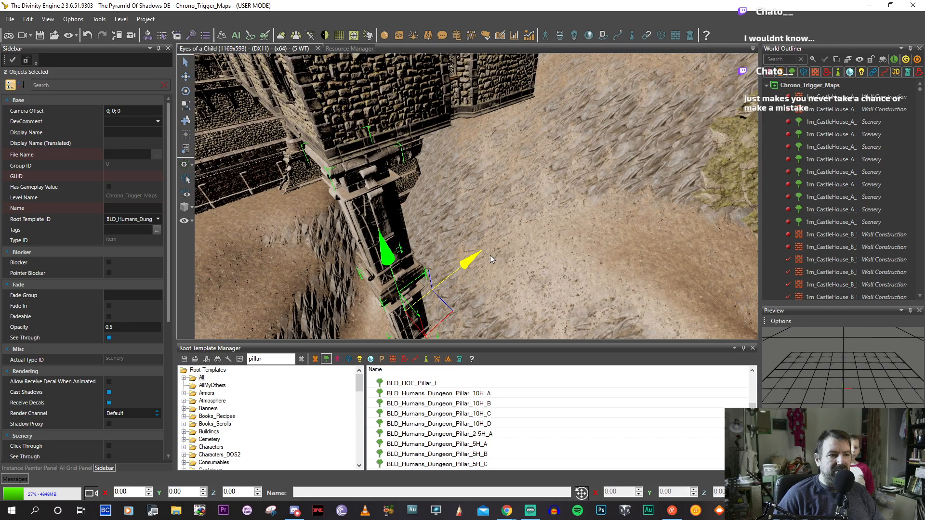
Duplicate the opposite wing's pillar along the overhang, keeping only the copy's upper segment under the outer corner at a height of about 15.30.
shift+drag(483, 262, 517, 242)
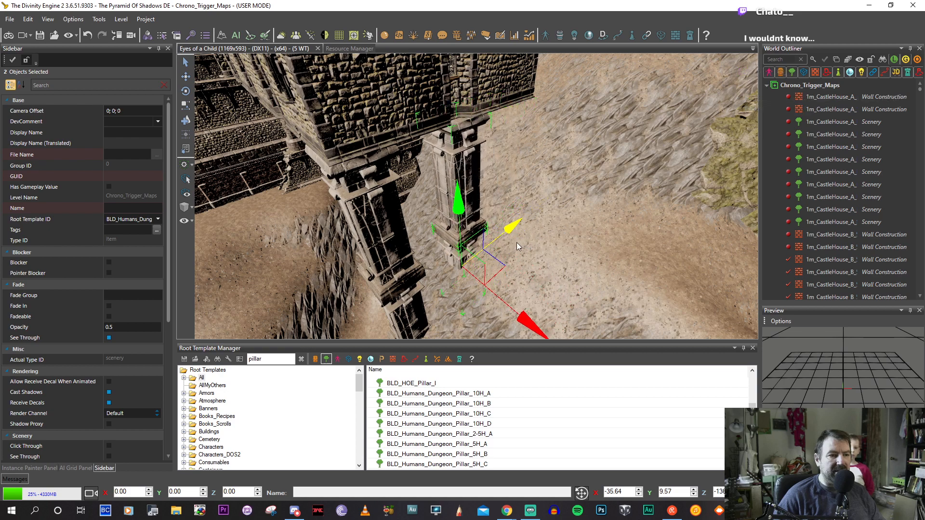
click(466, 237)
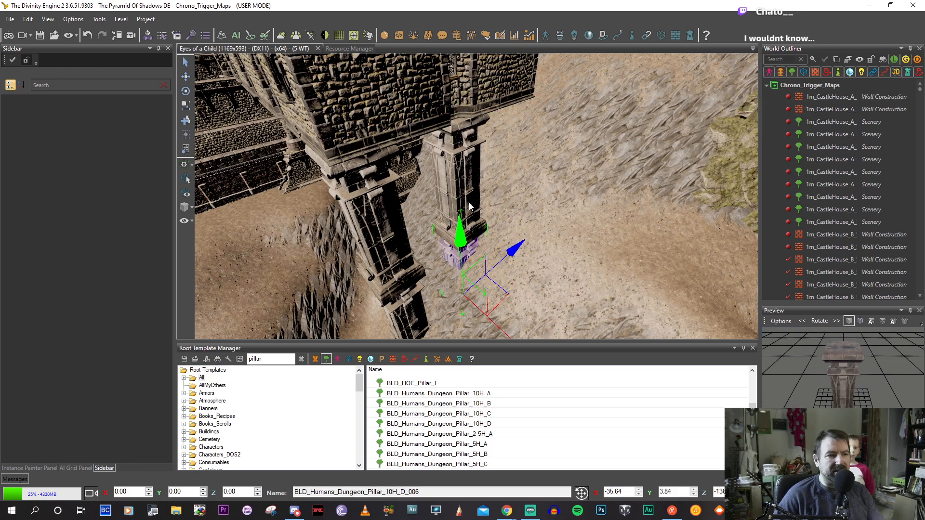
drag(506, 200, 545, 193)
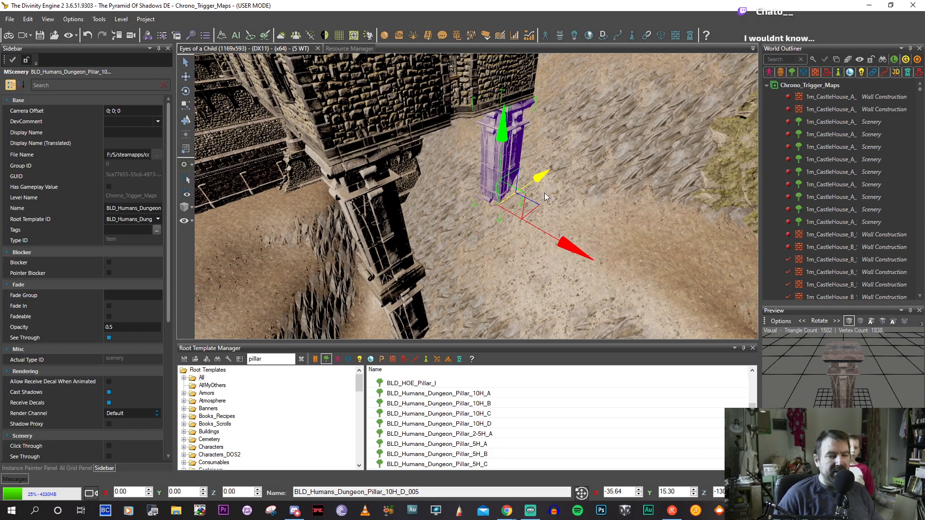
right_drag(585, 196, 517, 199)
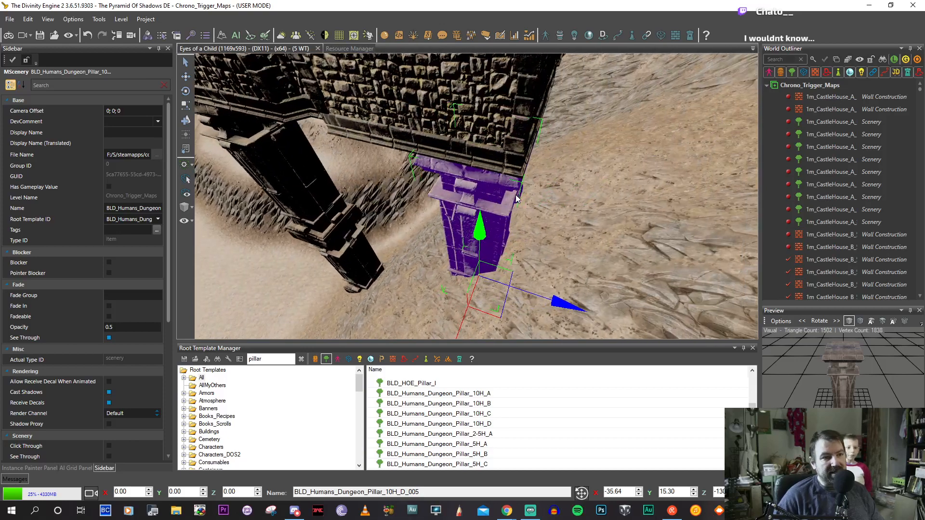
drag(555, 307, 559, 308)
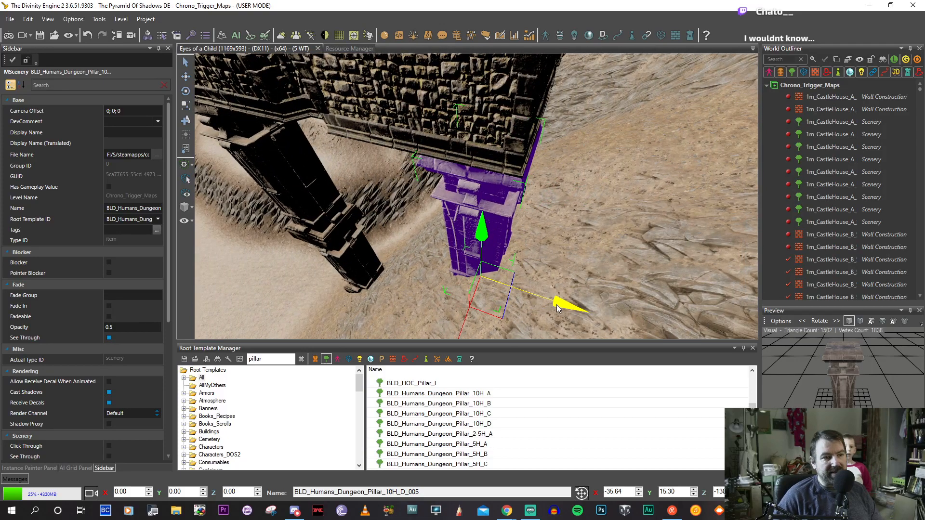
Select both segments of the first wing's corner pillar and shift them inward to X about -169.61.
right_drag(469, 233, 635, 221)
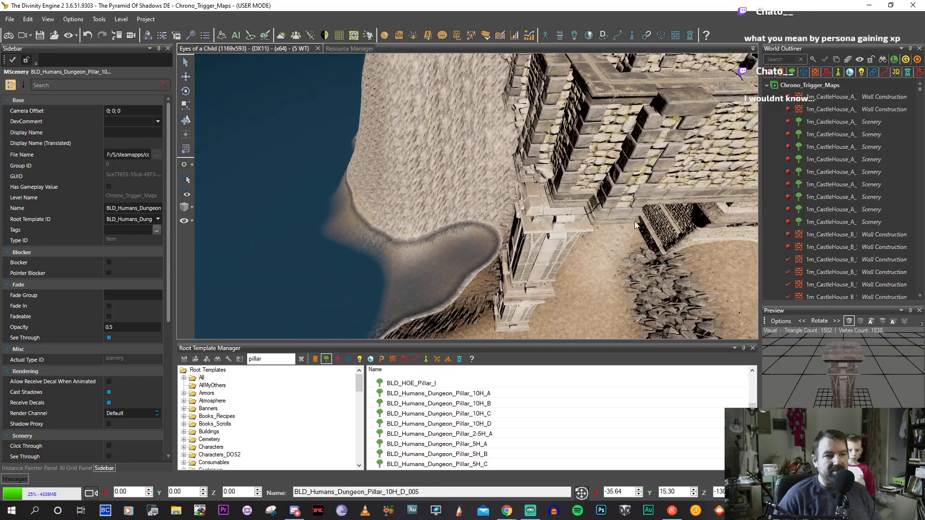
click(516, 319)
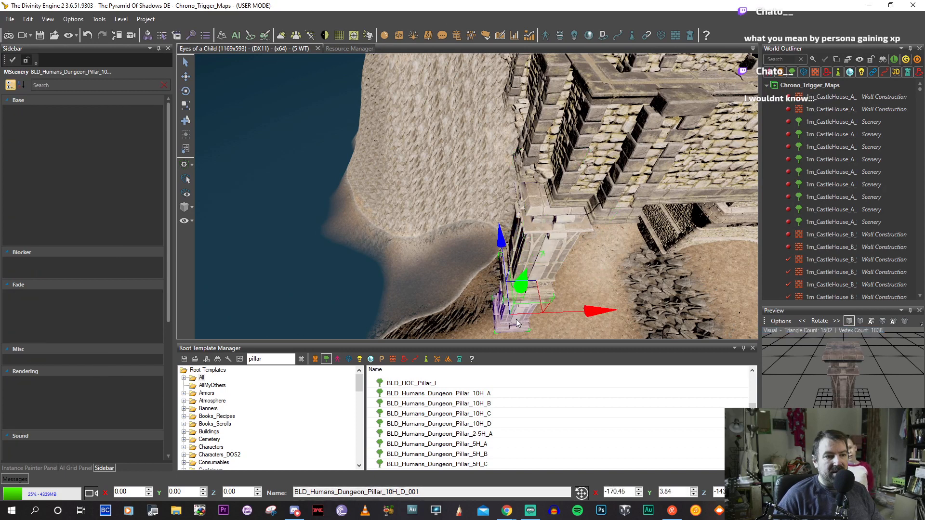
ctrl+click(550, 241)
drag(551, 282, 554, 283)
Duplicate the first wing's two-segment pillar along the overhang to its other corner and align it at X about -169.66.
middle_drag(529, 256, 619, 255)
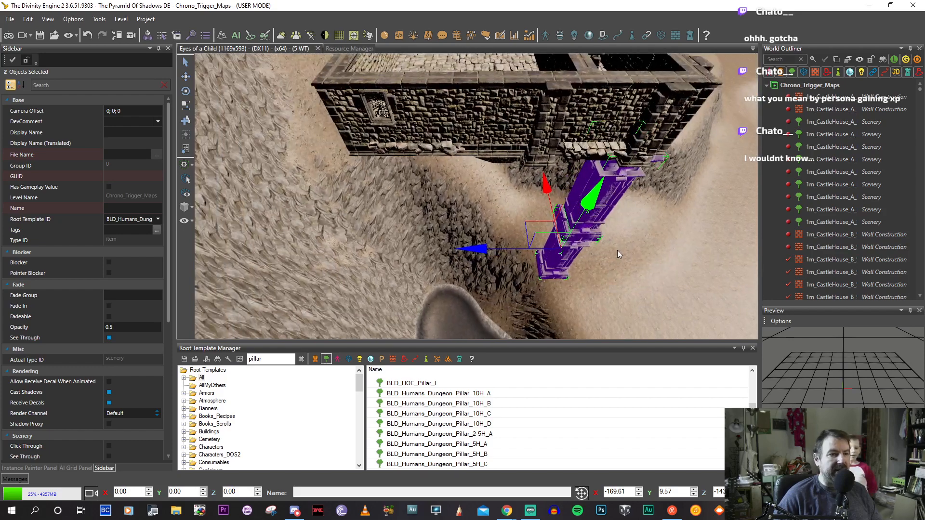
click(421, 257)
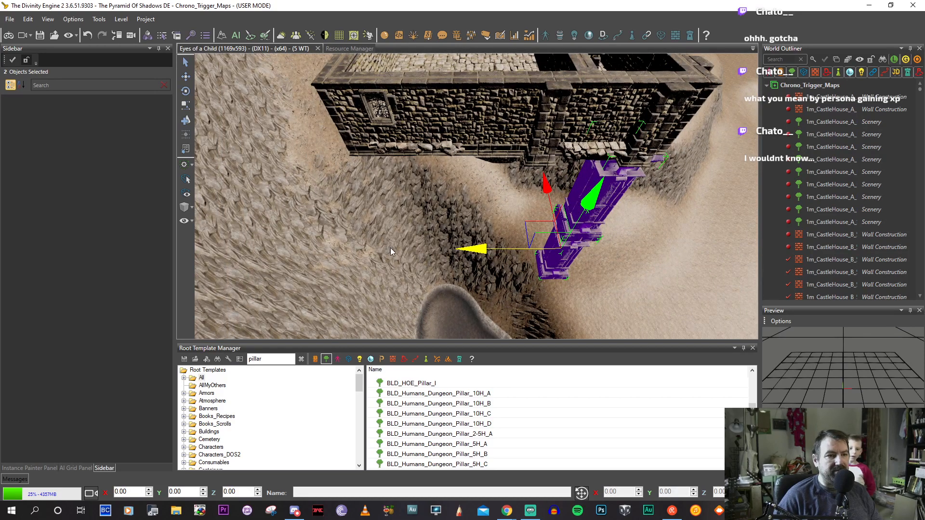
drag(338, 245, 314, 246)
middle_drag(314, 242, 384, 289)
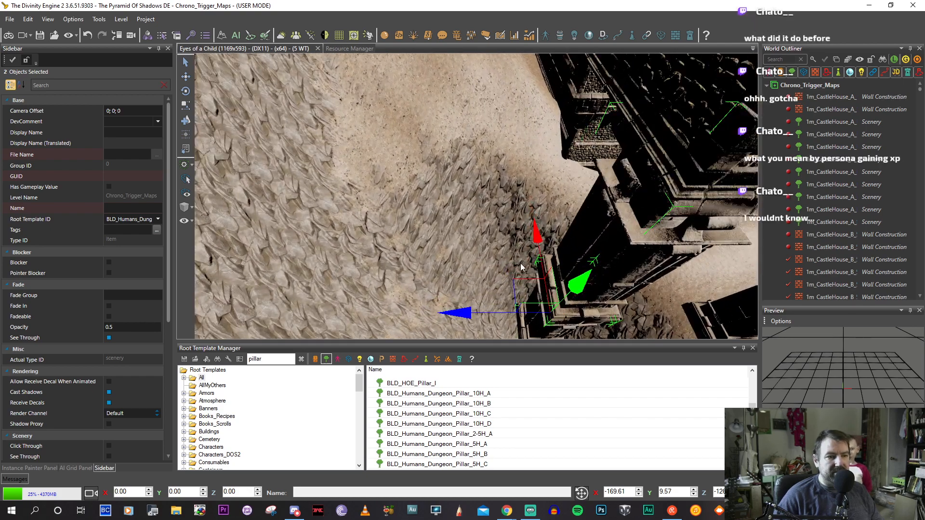
drag(519, 282, 518, 283)
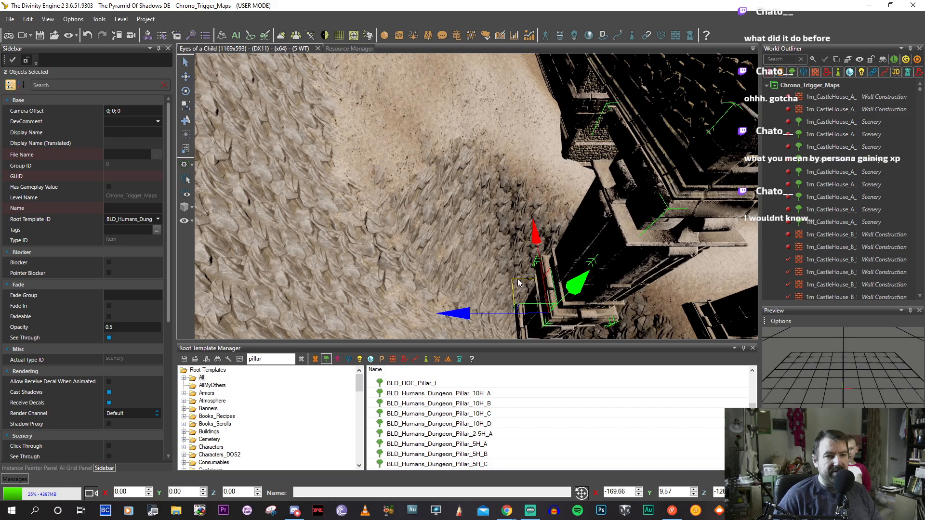
Select the Guardia terrain beneath the opposite wing's pillars.
middle_drag(504, 248, 494, 234)
right_drag(481, 241, 369, 213)
right_drag(430, 253, 358, 255)
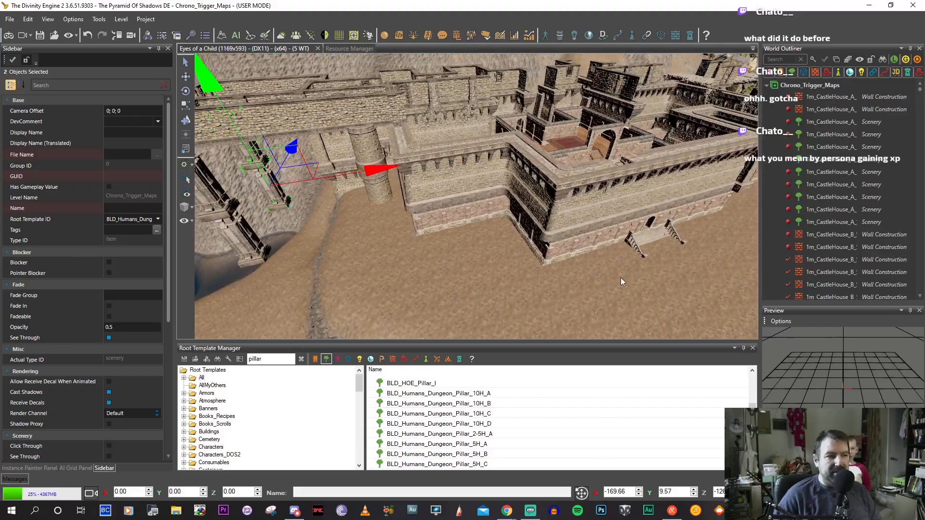
right_drag(622, 282, 518, 244)
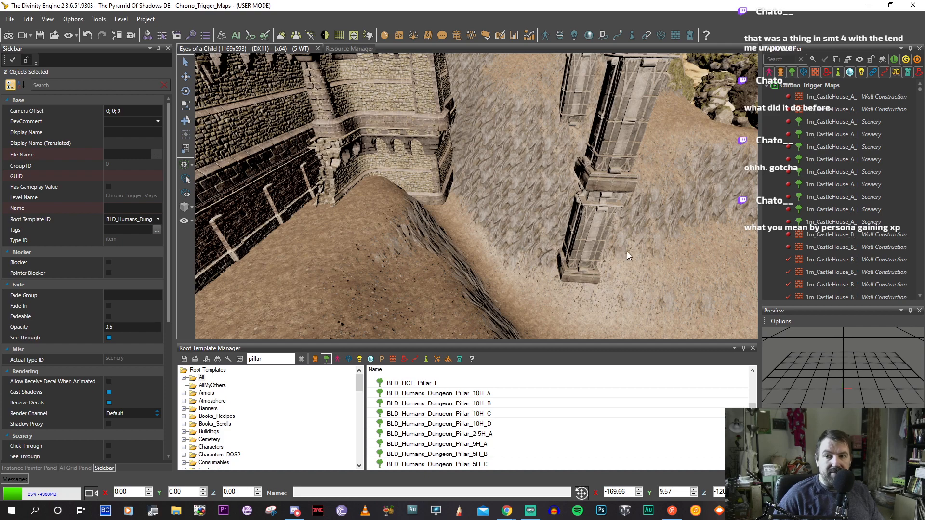
middle_drag(627, 252, 508, 265)
click(487, 249)
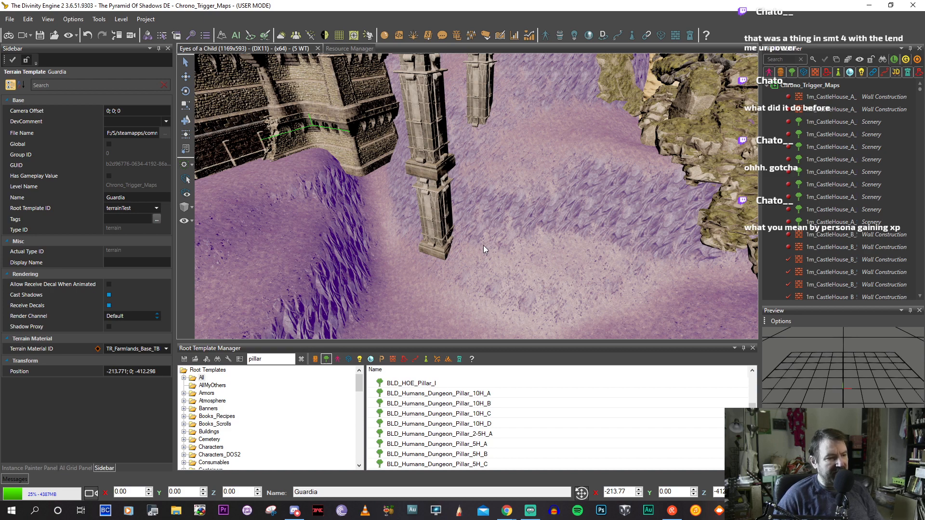
scroll(472, 253, down, 2)
middle_drag(471, 253, 493, 267)
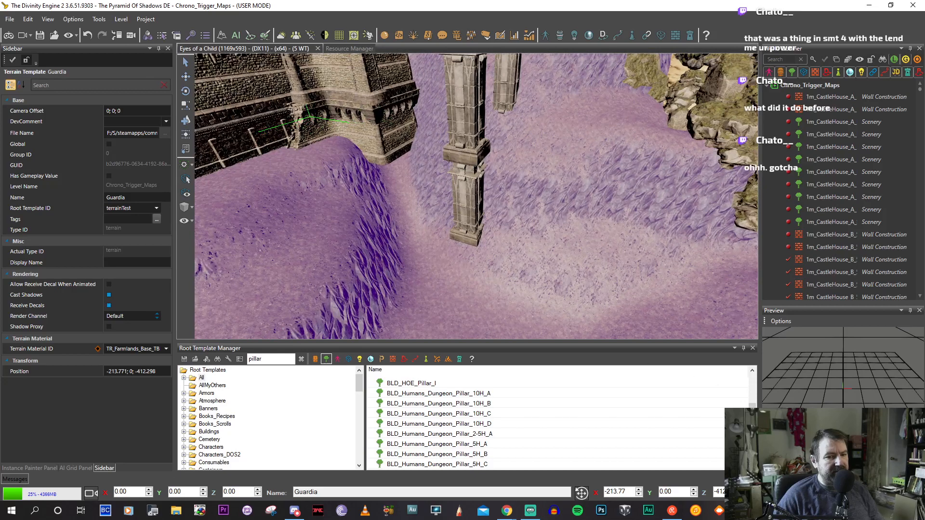
Use the terrain flatten brush to level the Guardia ground around the bases of the opposite wing's pillars.
click(809, 468)
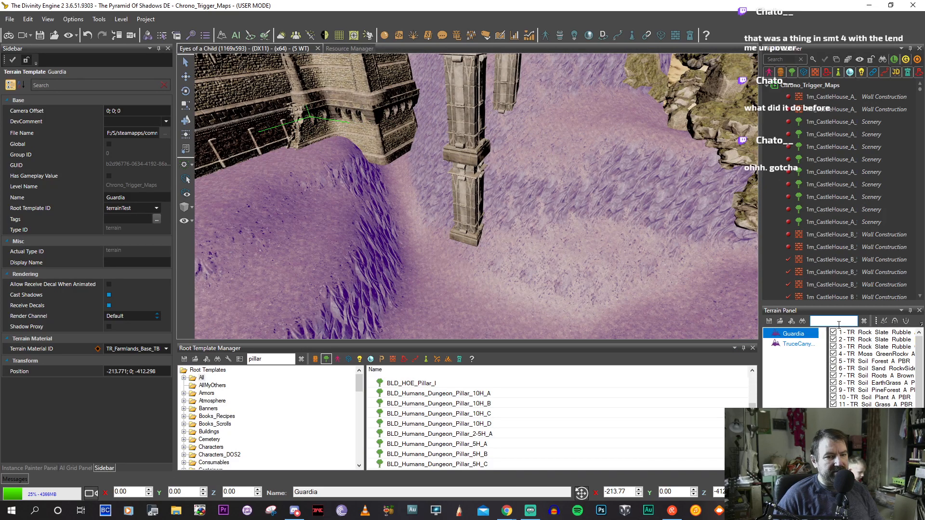
drag(877, 322, 773, 337)
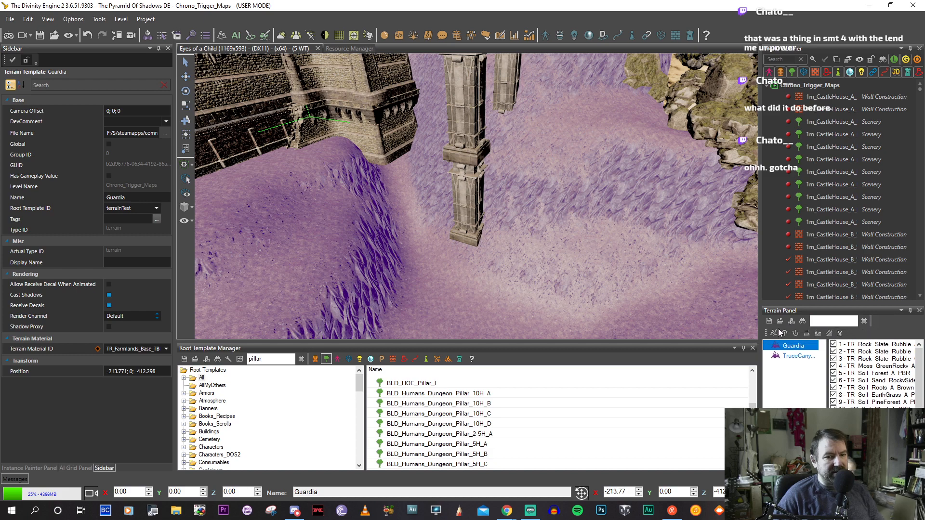
click(808, 333)
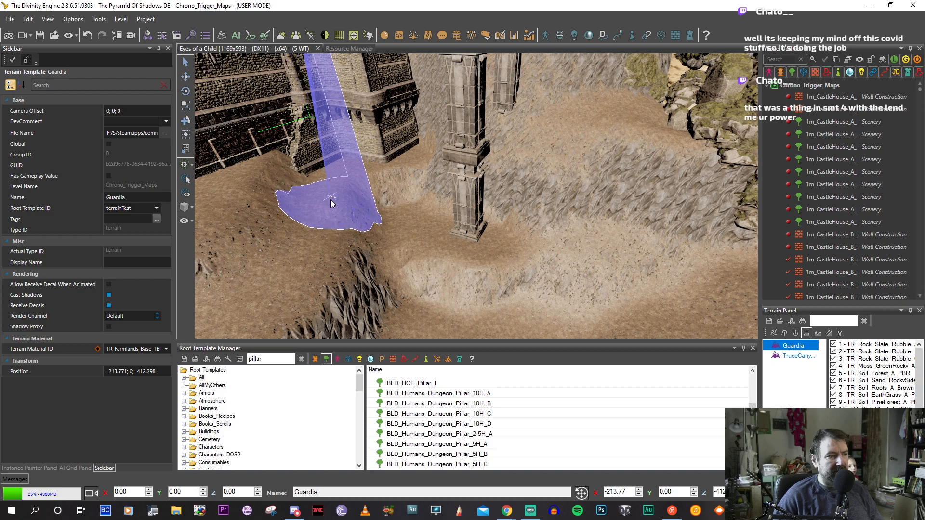
mouse_move(333, 212)
middle_down()
mouse_move(368, 231)
mouse_move(328, 228)
mouse_move(371, 167)
middle_up()
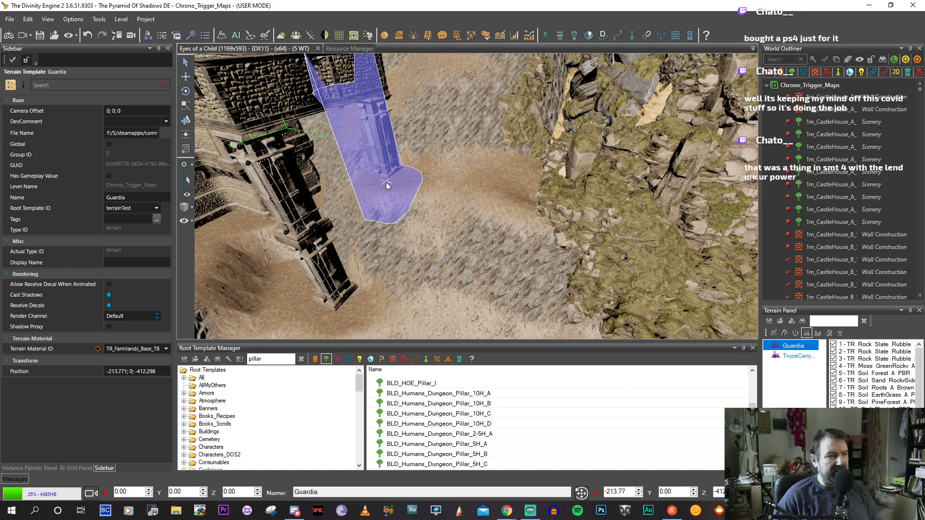
middle_drag(387, 182, 429, 184)
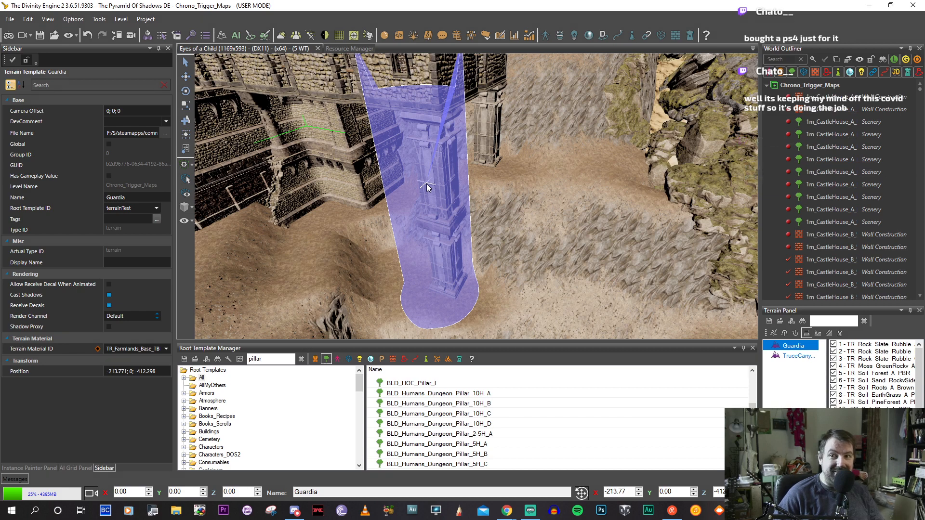
Flatten the Guardia terrain around the bases of the first wing's pillars, out to the cliff above the water.
scroll(427, 187, up, 5)
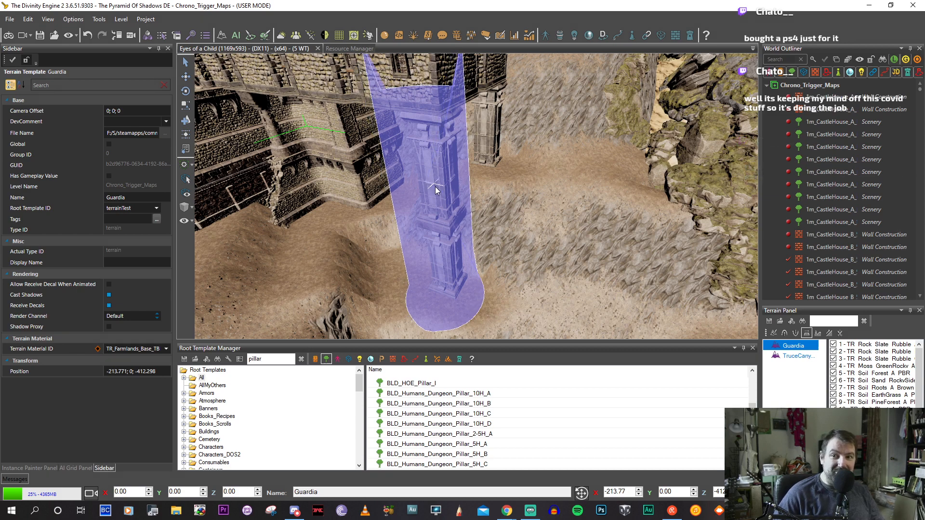
scroll(484, 252, down, 5)
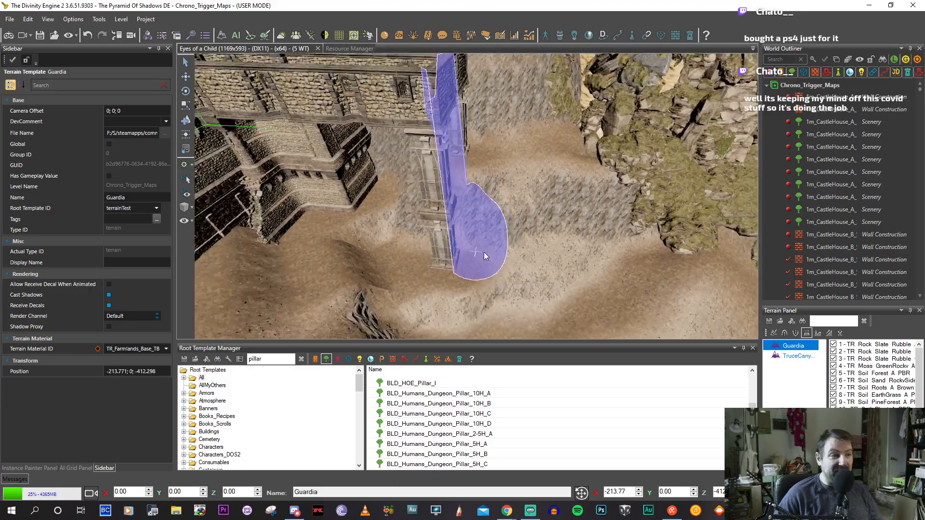
scroll(713, 270, up, 5)
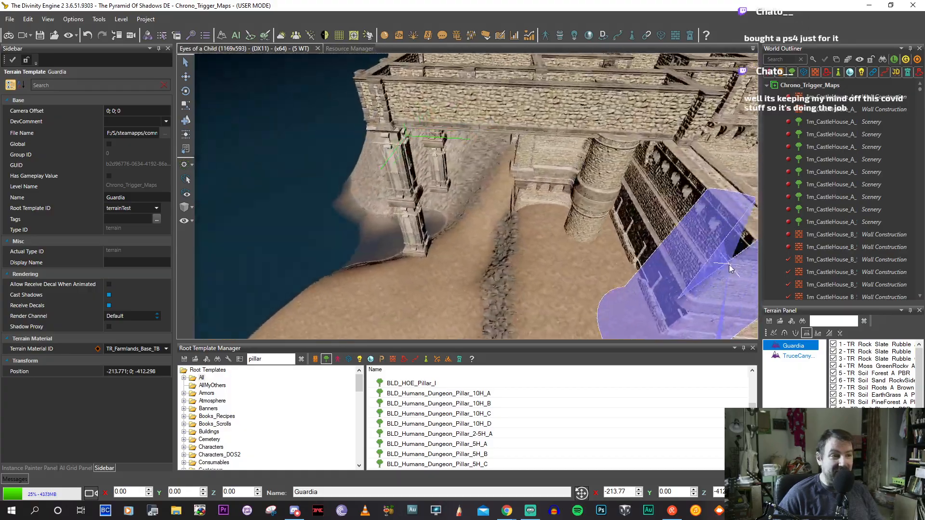
scroll(755, 242, up, 3)
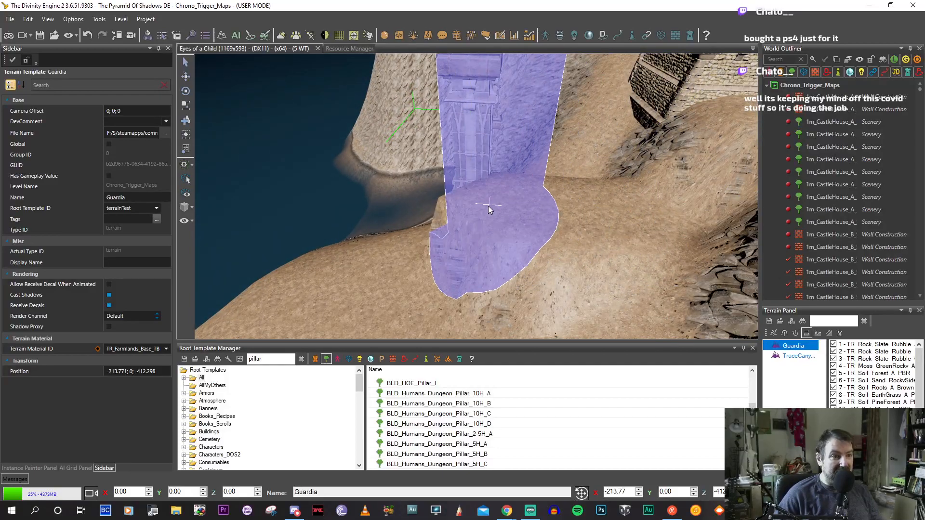
scroll(436, 217, up, 4)
scroll(408, 239, up, 4)
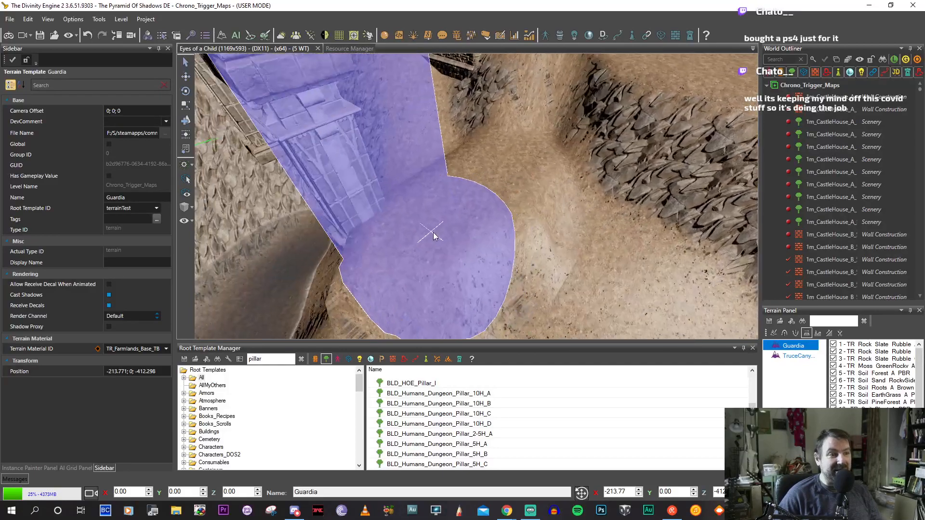
mouse_move(553, 177)
mouse_down()
mouse_move(562, 172)
mouse_move(536, 158)
mouse_move(525, 137)
mouse_move(493, 169)
mouse_move(598, 192)
mouse_move(469, 166)
mouse_move(477, 154)
mouse_move(459, 129)
mouse_up()
scroll(493, 170, up, 3)
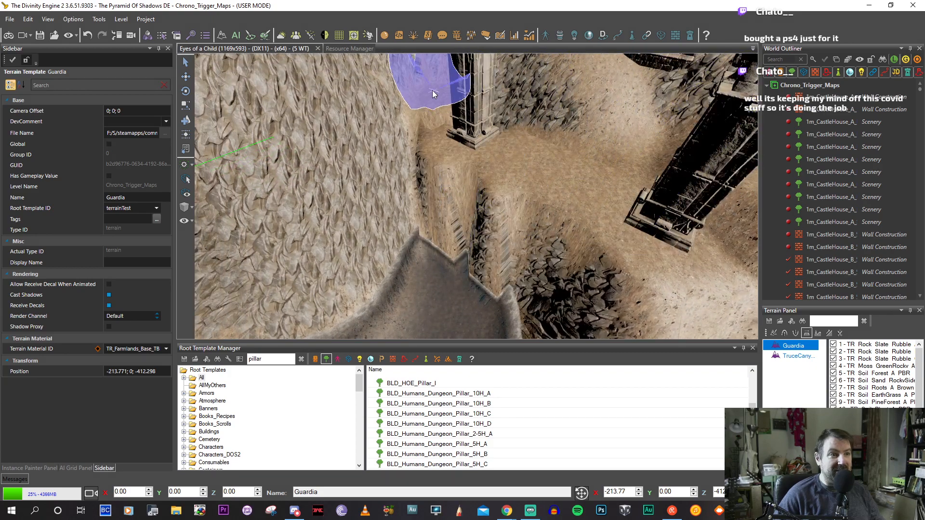
scroll(478, 155, down, 3)
scroll(478, 155, up, 3)
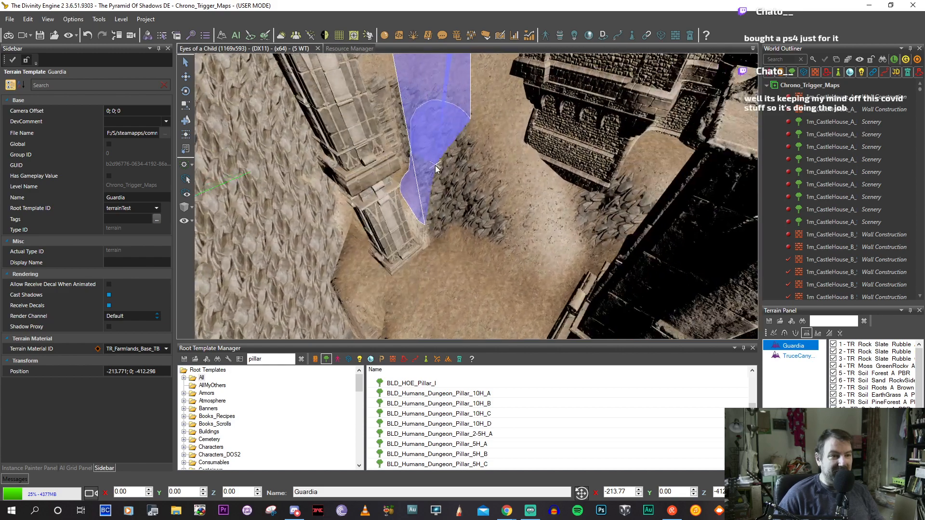
mouse_move(457, 284)
mouse_down()
mouse_move(433, 248)
mouse_move(362, 197)
mouse_move(342, 245)
mouse_move(384, 234)
mouse_move(322, 219)
mouse_move(326, 255)
mouse_up()
mouse_move(325, 254)
middle_down()
mouse_move(368, 238)
mouse_move(376, 219)
middle_up()
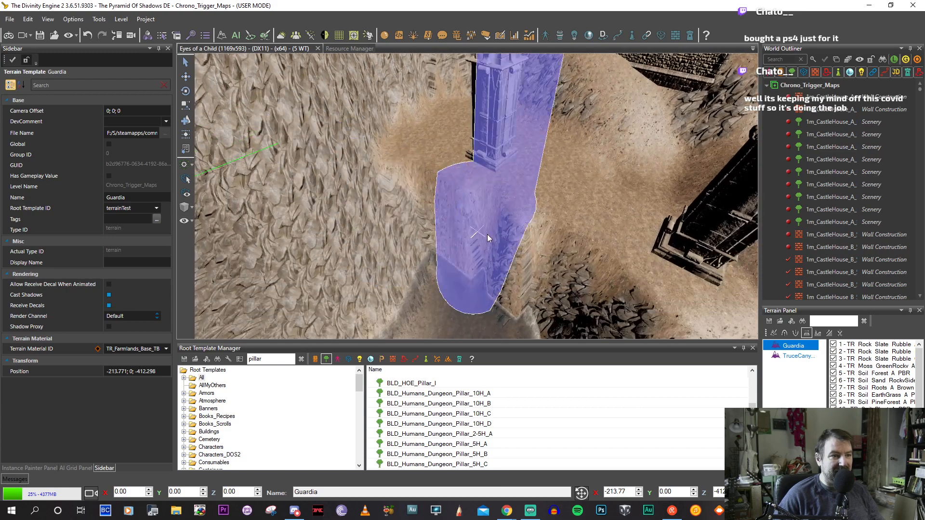
Smooth the jagged cliff edge between the first wing's pillars and the water.
mouse_move(487, 234)
shift+mouse_down()
mouse_move(475, 246)
mouse_move(510, 271)
mouse_move(423, 242)
mouse_move(504, 306)
mouse_move(426, 250)
mouse_move(435, 262)
mouse_move(437, 236)
mouse_move(453, 253)
mouse_move(569, 217)
mouse_move(548, 258)
mouse_move(460, 211)
mouse_move(390, 199)
shift+mouse_up()
middle_drag(389, 198, 363, 178)
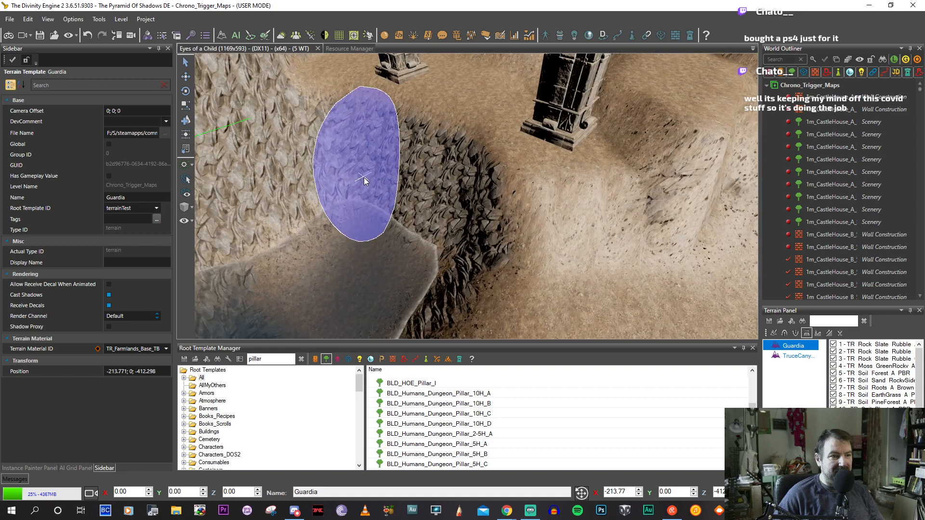
mouse_move(363, 177)
shift+mouse_down()
mouse_move(444, 182)
mouse_move(476, 199)
mouse_move(478, 244)
mouse_move(465, 264)
mouse_move(411, 194)
mouse_move(364, 196)
mouse_move(351, 227)
mouse_move(388, 248)
mouse_move(417, 294)
mouse_move(373, 197)
mouse_move(330, 153)
mouse_move(337, 142)
mouse_move(366, 225)
mouse_move(409, 255)
mouse_move(412, 289)
mouse_move(406, 267)
mouse_move(353, 240)
mouse_move(330, 191)
mouse_move(371, 165)
mouse_move(437, 240)
shift+mouse_up()
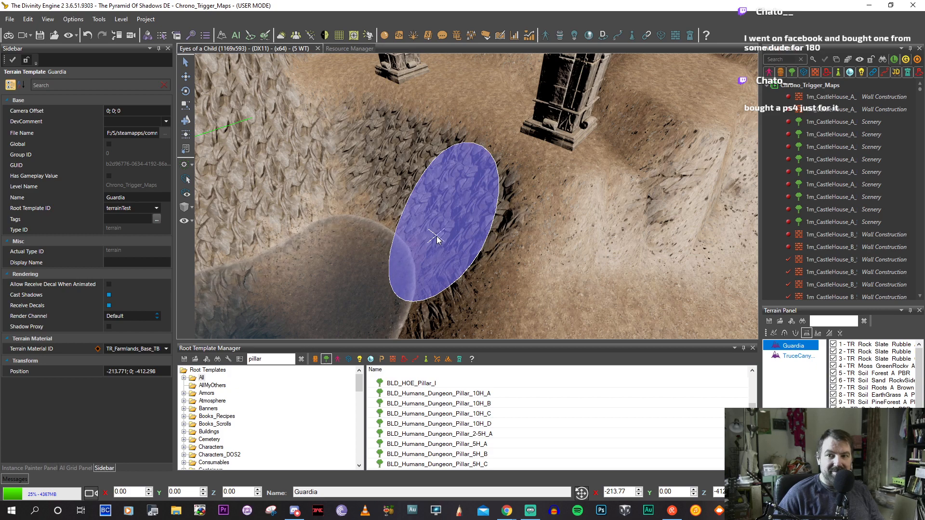
right_drag(437, 239, 400, 238)
mouse_move(400, 238)
shift+mouse_down()
mouse_move(455, 138)
mouse_move(425, 140)
mouse_move(409, 109)
mouse_move(397, 149)
mouse_move(324, 201)
shift+mouse_up()
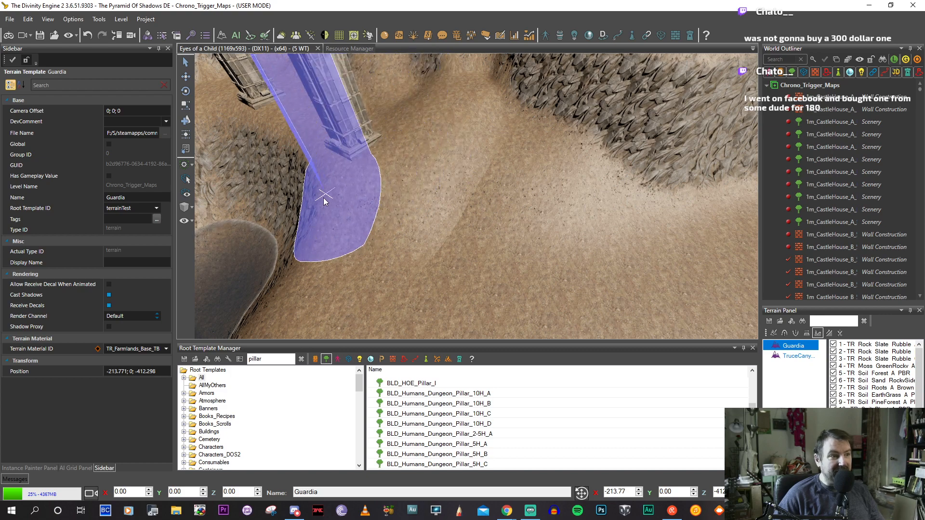
Smooth the ground and shoreline slope around the first wing's pillars toward the castle side.
key(w)
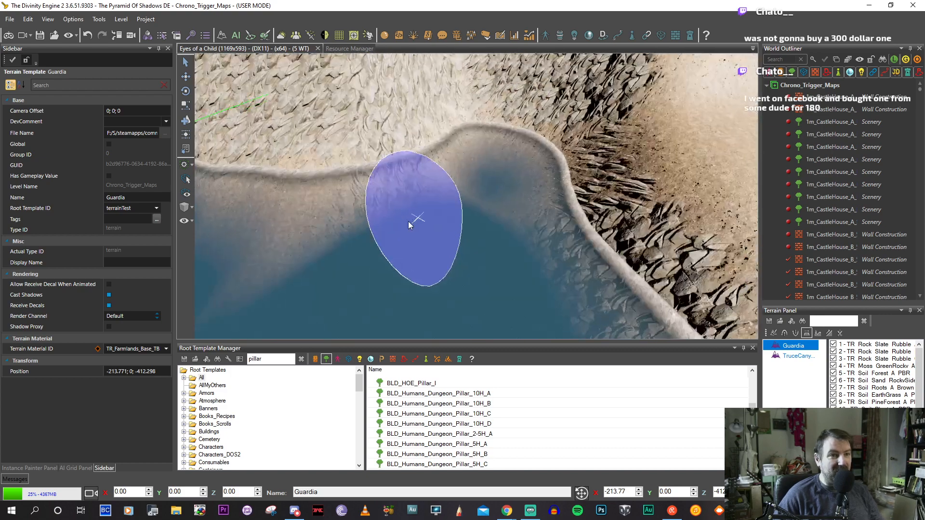
scroll(385, 230, down, 5)
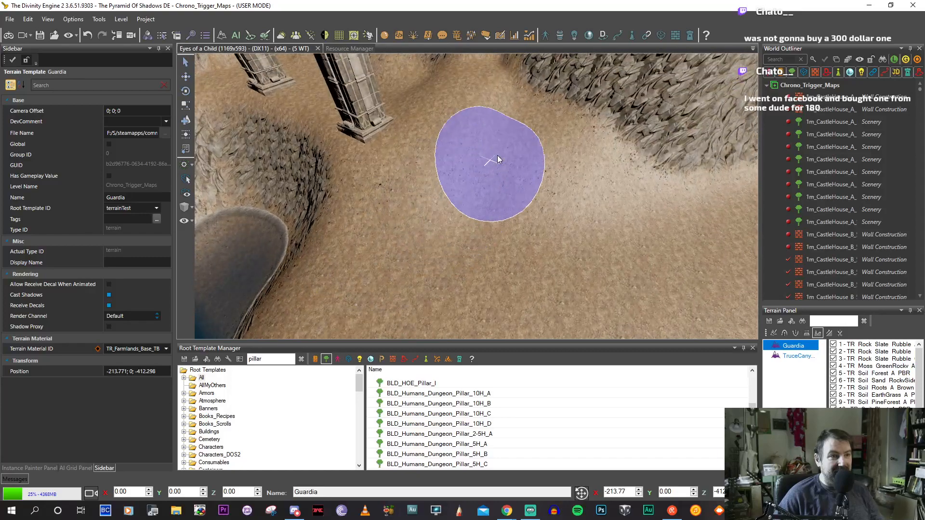
key(shift)
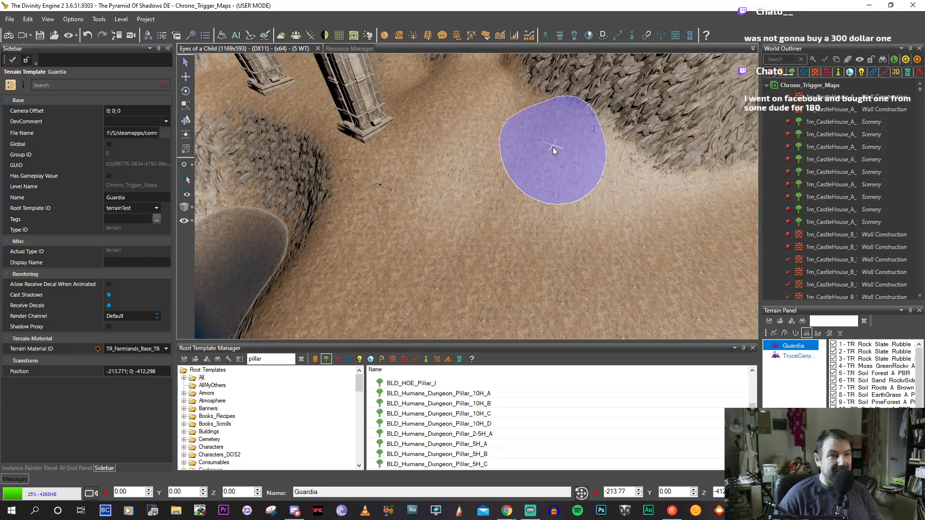
key(w)
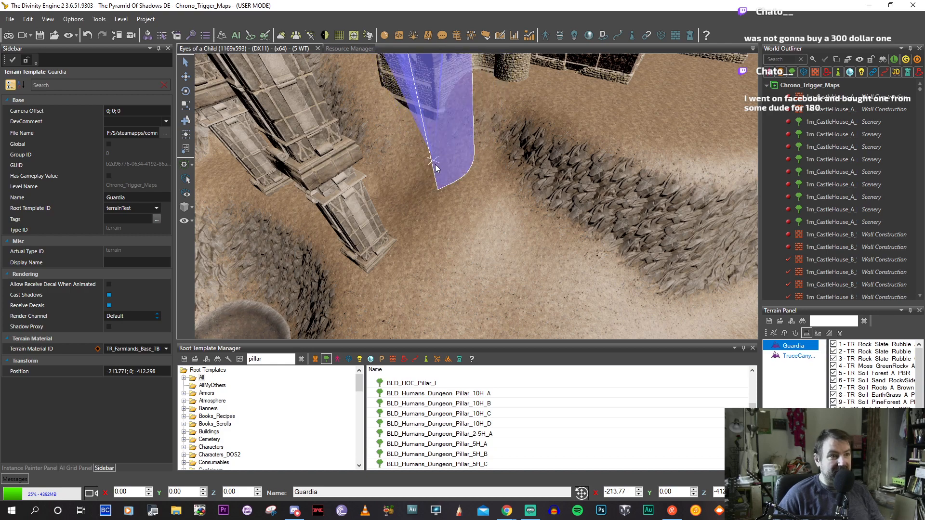
Smooth the rocky slope that runs from the first wing's pillars along the castle wall.
middle_drag(435, 167, 468, 181)
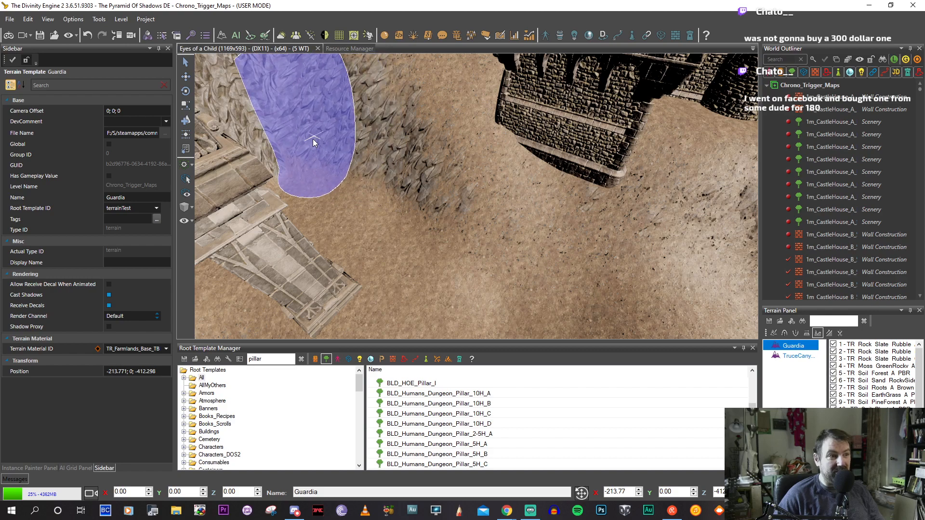
scroll(424, 214, up, 2)
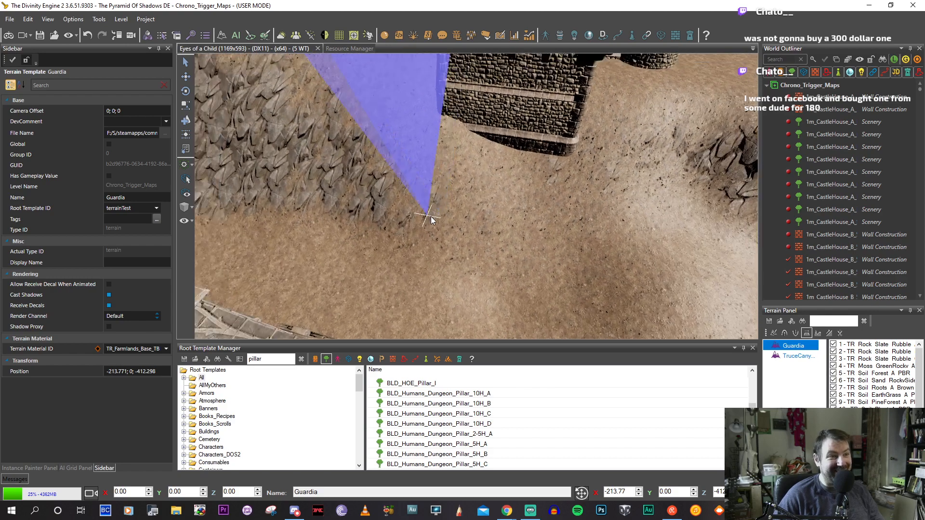
mouse_move(432, 220)
middle_down()
mouse_move(466, 231)
mouse_move(475, 251)
middle_up()
key(shift)
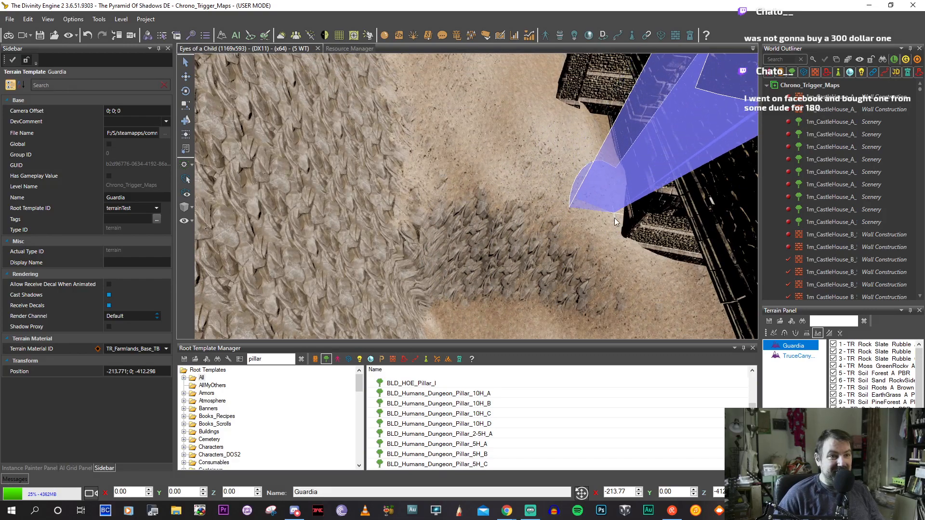
mouse_move(594, 256)
middle_down()
mouse_move(602, 262)
mouse_move(469, 233)
middle_up()
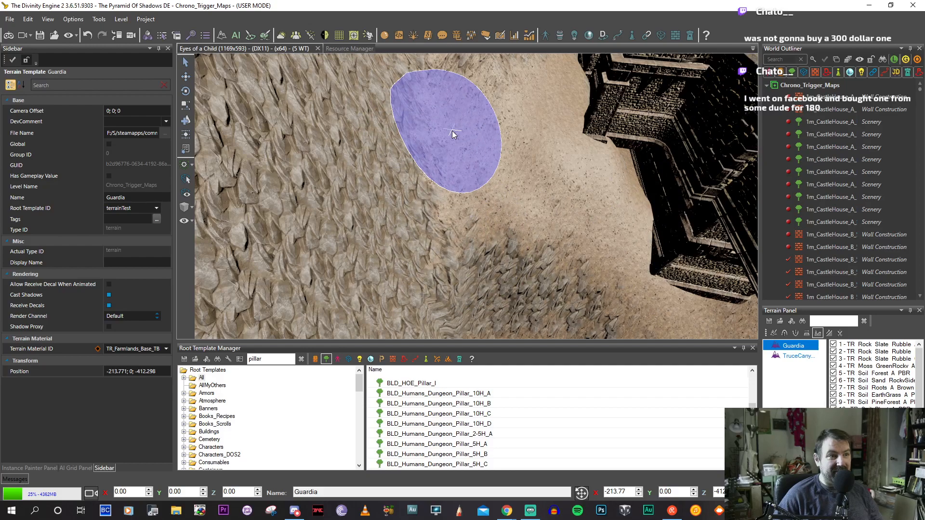
middle_drag(514, 233, 496, 280)
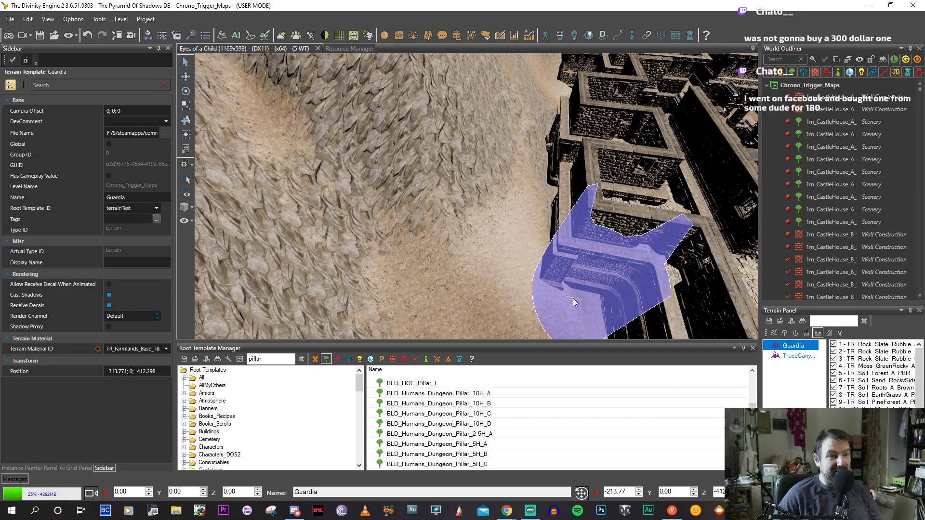
mouse_move(571, 302)
middle_down()
mouse_move(424, 270)
mouse_move(529, 262)
mouse_move(412, 257)
middle_up()
scroll(410, 253, down, 5)
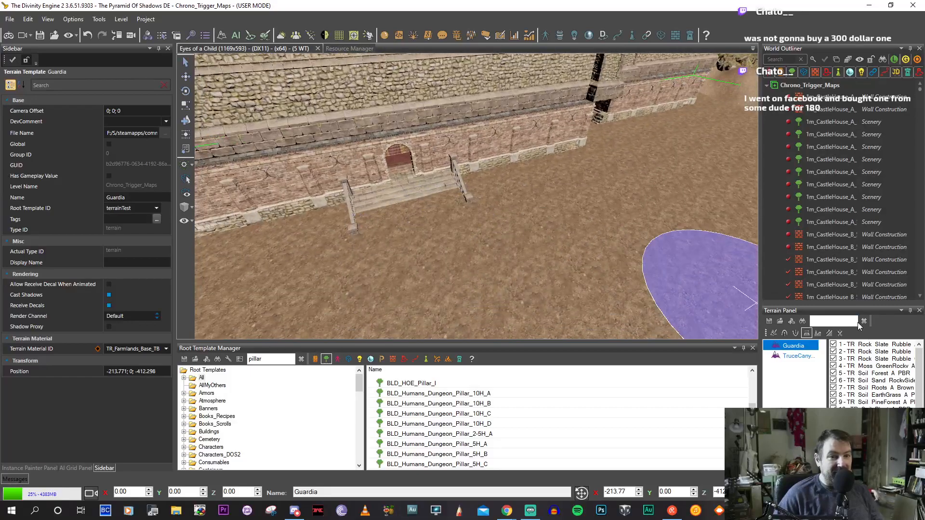
Raise the Guardia terrain in front of the castle's entrance stairs and smooth it at the foot of the steps.
click(796, 335)
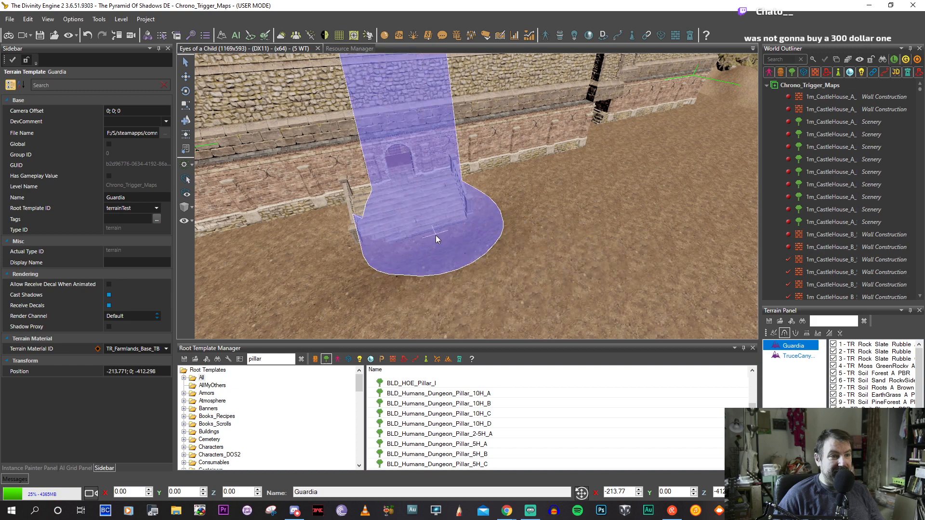
mouse_move(417, 246)
shift+mouse_down()
mouse_move(450, 236)
mouse_move(371, 263)
mouse_move(429, 271)
mouse_move(501, 226)
mouse_move(415, 261)
mouse_move(403, 244)
shift+mouse_up()
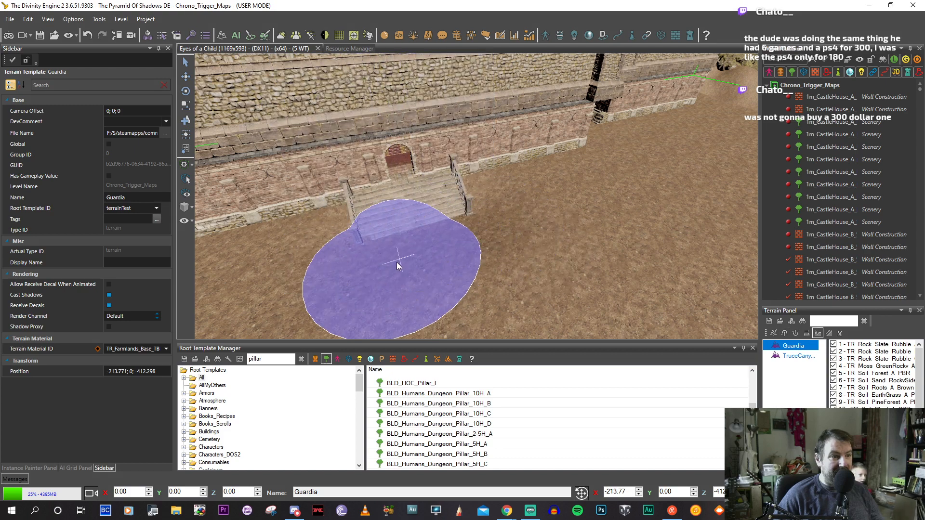
middle_drag(548, 227, 514, 240)
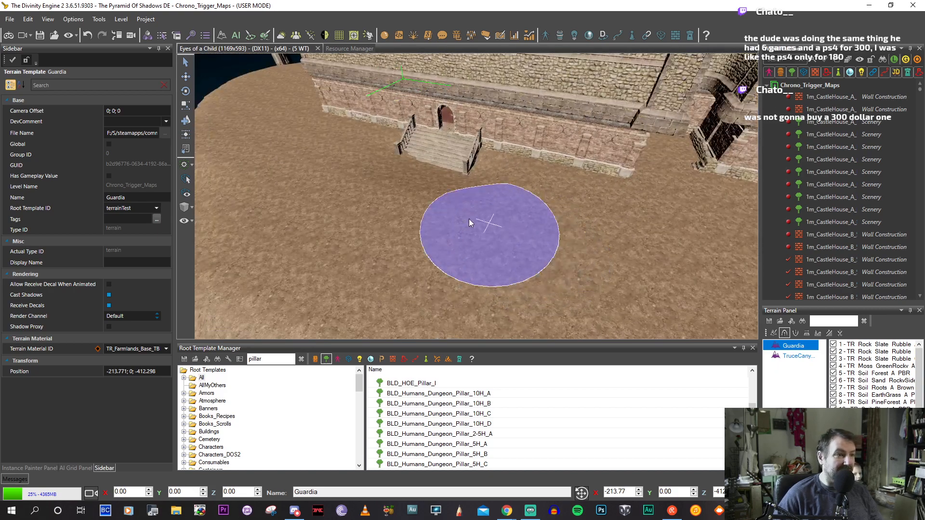
key(shift)
drag(386, 198, 369, 206)
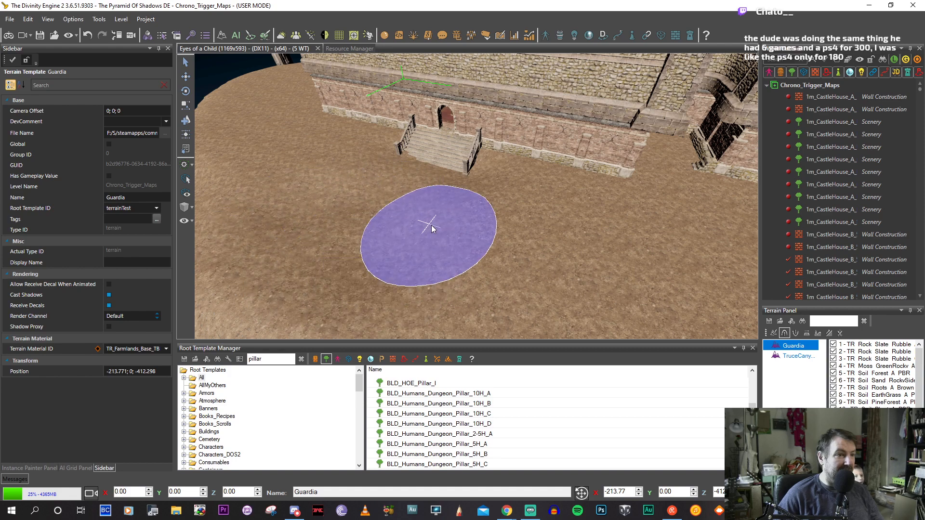
Smooth the terraced slopes in front of the castle, continuing around to the ground by the opposite wing's pillars.
middle_drag(339, 206, 381, 189)
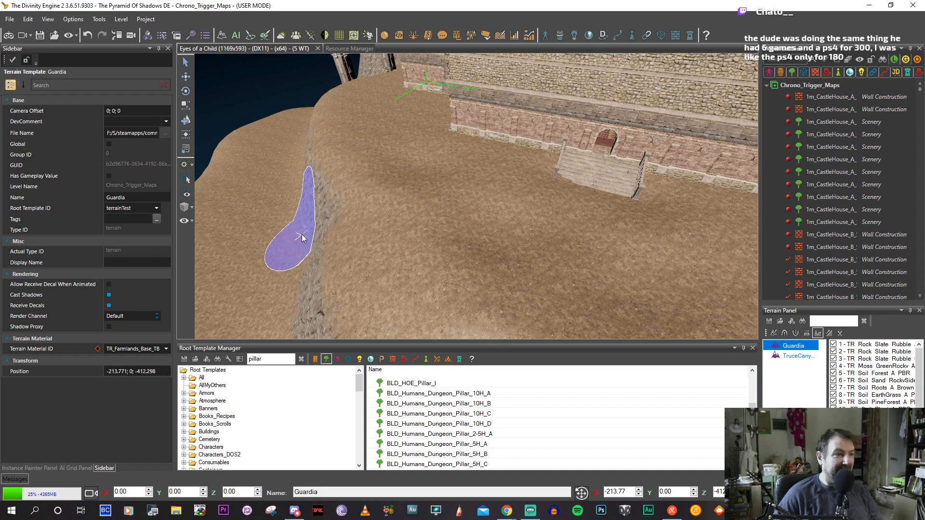
mouse_move(332, 240)
middle_down()
mouse_move(374, 174)
mouse_move(273, 167)
mouse_move(284, 166)
middle_up()
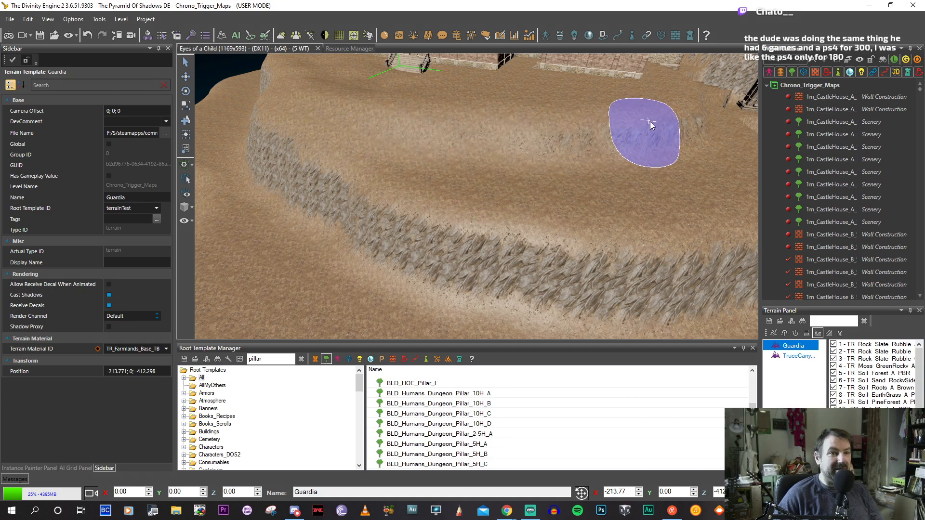
mouse_move(620, 133)
middle_down()
mouse_move(521, 141)
mouse_move(509, 155)
middle_up()
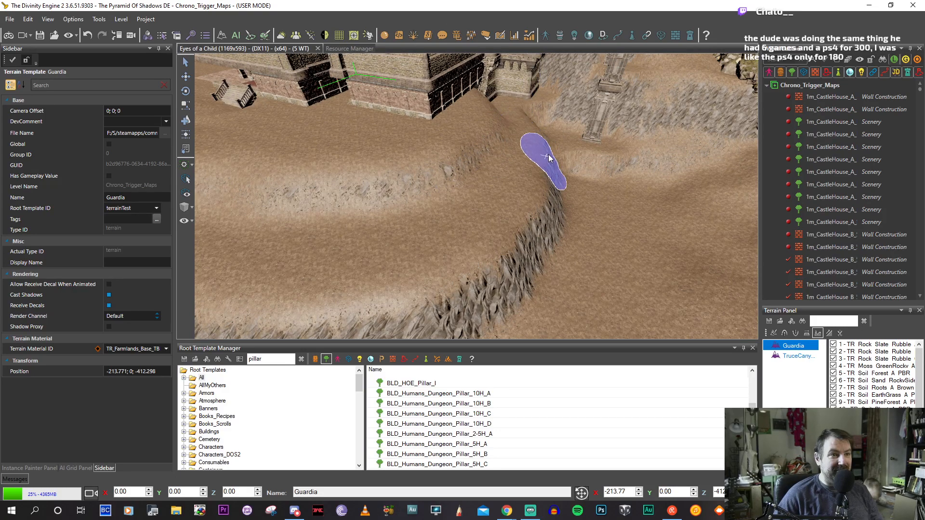
mouse_move(538, 149)
middle_down()
mouse_move(489, 164)
mouse_move(481, 145)
mouse_move(415, 227)
middle_up()
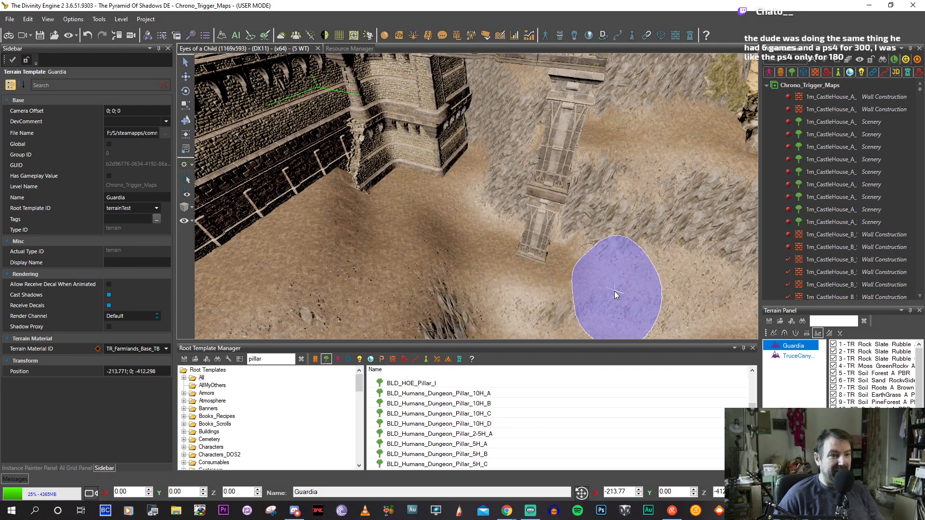
middle_drag(599, 303, 505, 301)
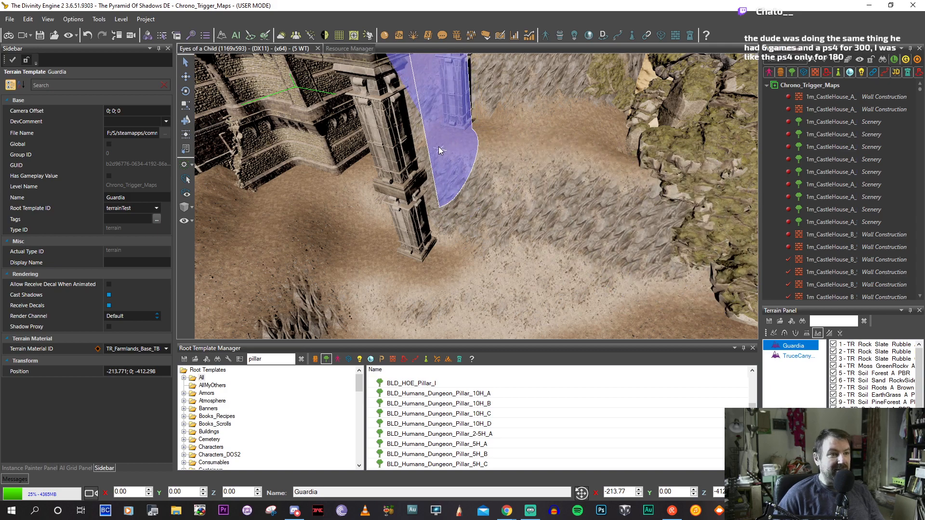
Duplicate the stacked pillar pair under the wing facing the rocky cliff, offsetting the copy inward toward the castle wall.
mouse_move(431, 148)
alt+middle_down()
mouse_move(427, 184)
mouse_move(406, 185)
alt+middle_up()
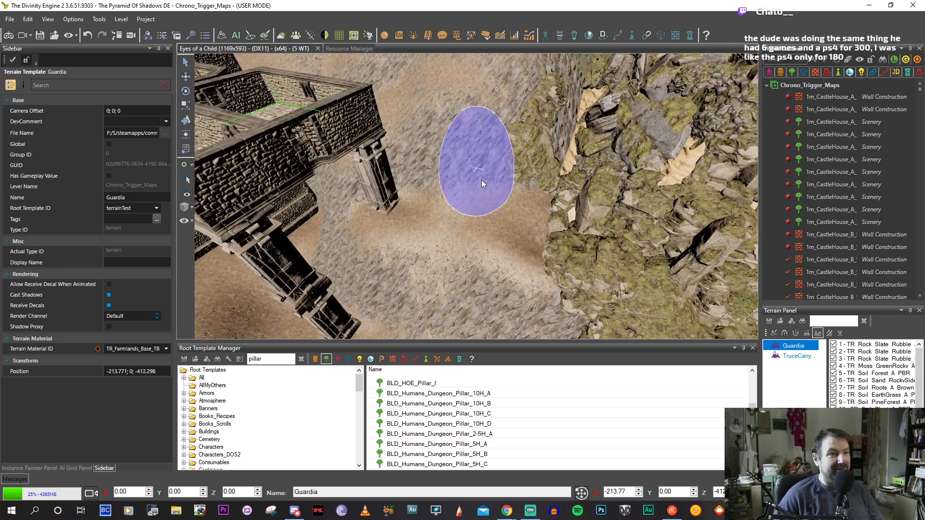
alt+middle_drag(402, 147, 501, 160)
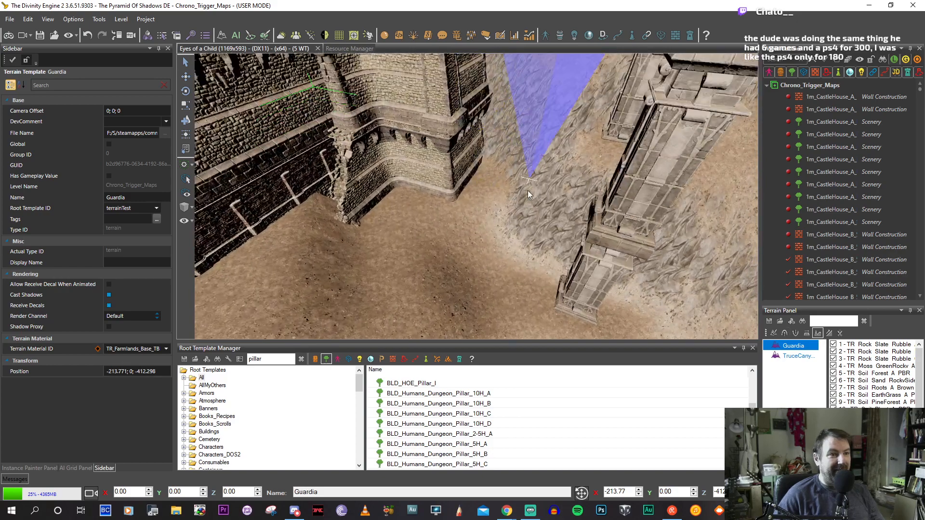
middle_drag(514, 224, 684, 240)
mouse_move(526, 207)
alt+middle_down()
mouse_move(553, 253)
mouse_move(430, 244)
mouse_move(451, 243)
mouse_move(462, 256)
alt+middle_up()
mouse_move(539, 283)
alt+middle_down()
mouse_move(476, 251)
mouse_move(420, 272)
alt+middle_up()
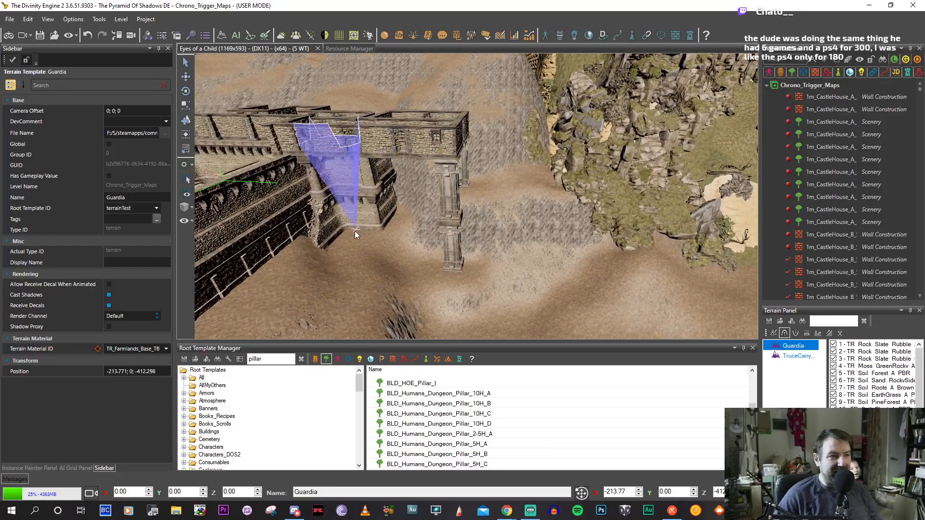
key(Escape)
click(456, 207)
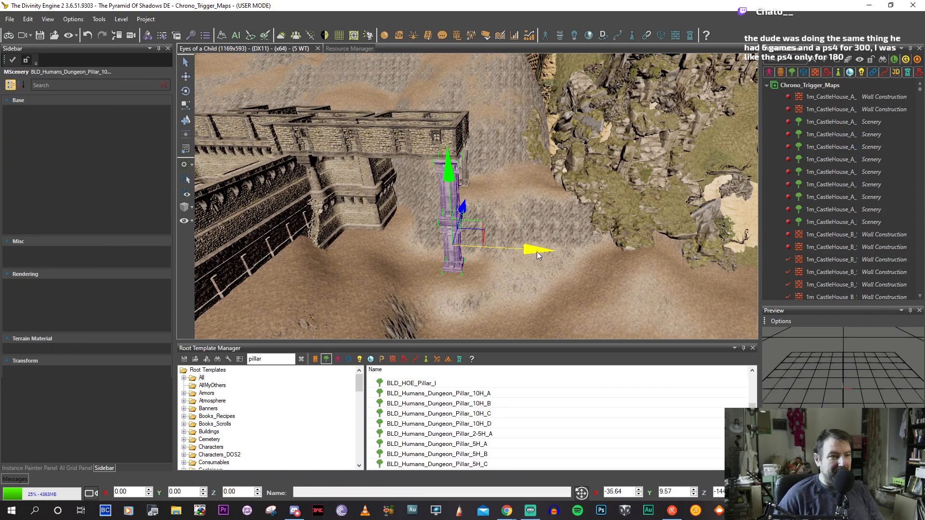
shift+drag(538, 255, 474, 256)
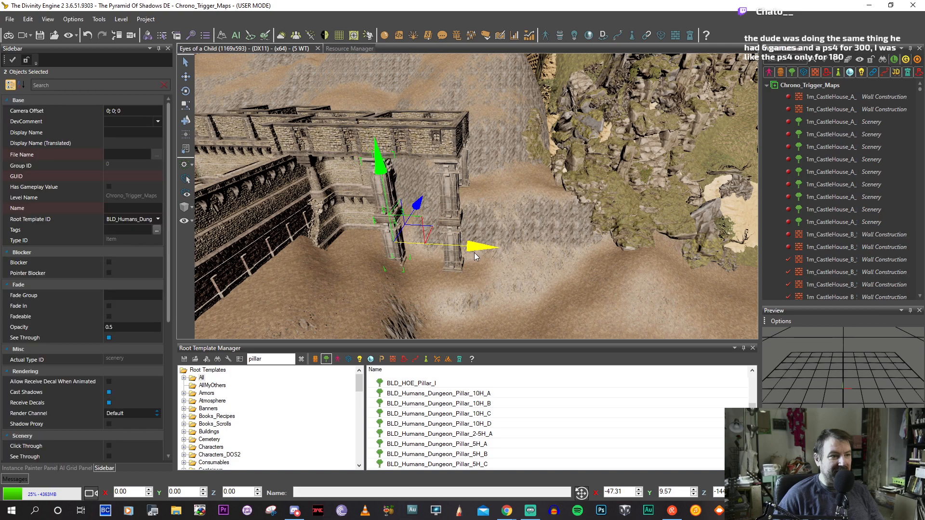
Duplicate the front stacked pillar pair under the seaward wing toward the castle tower and deselect the copy.
middle_drag(476, 257, 422, 206)
scroll(511, 252, up, 5)
click(403, 201)
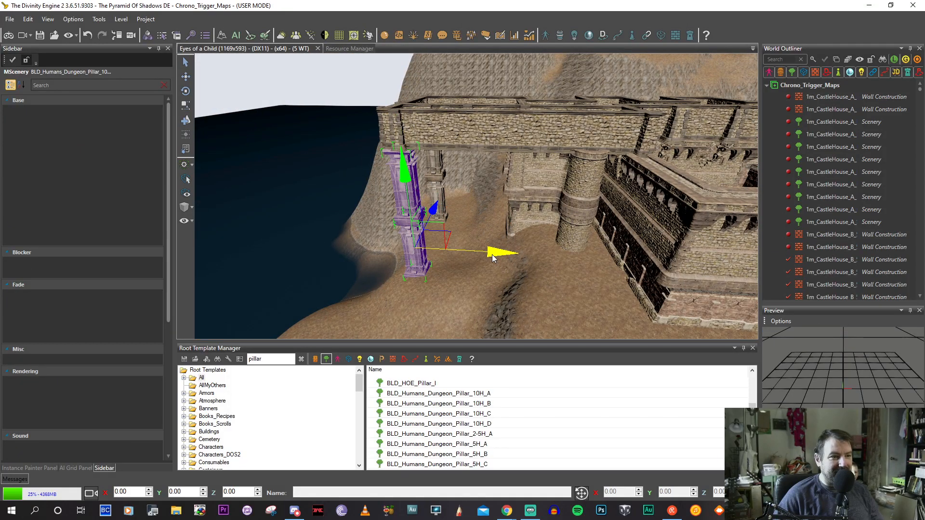
shift+drag(492, 254, 574, 262)
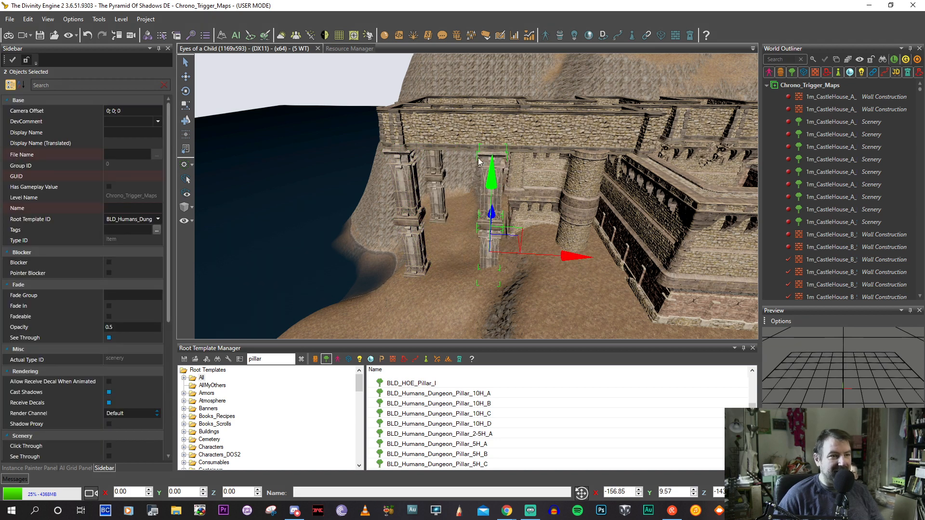
mouse_move(439, 191)
middle_down()
mouse_move(461, 177)
mouse_move(434, 180)
middle_up()
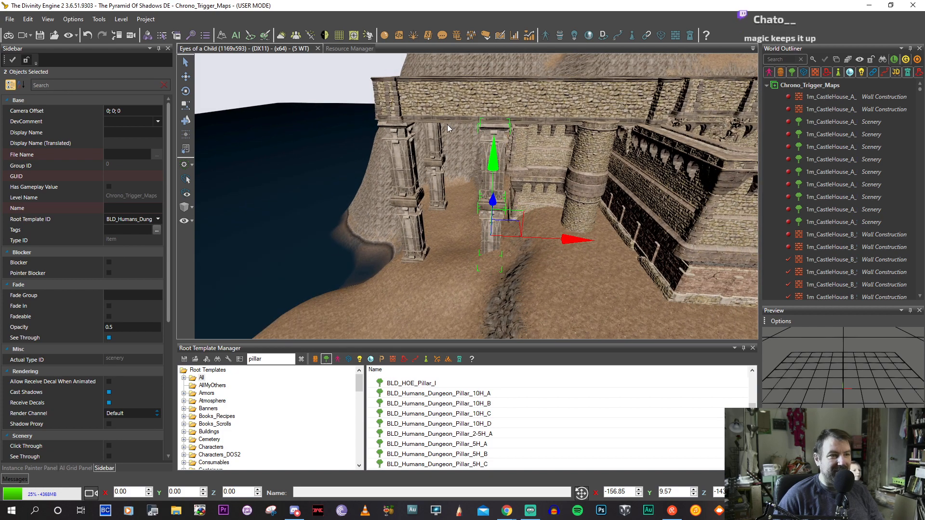
middle_drag(420, 231, 433, 242)
scroll(433, 244, up, 3)
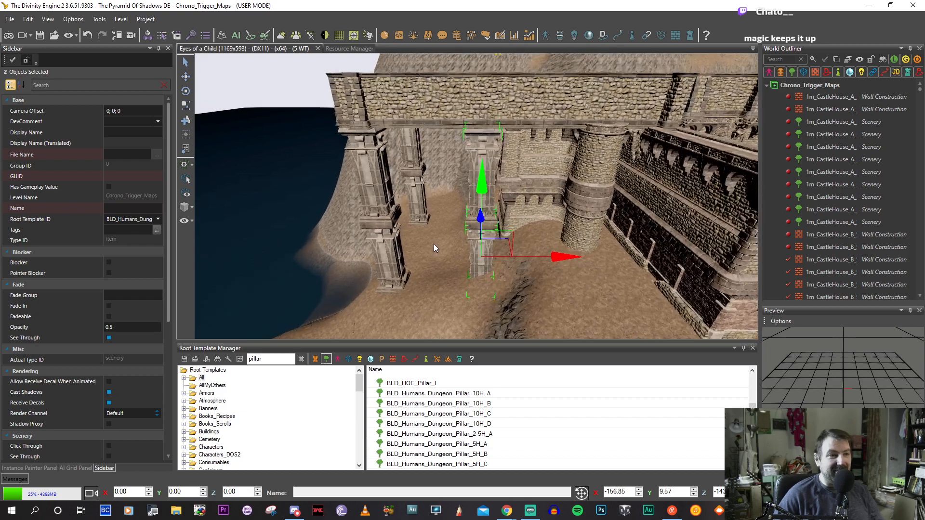
right_click(478, 189)
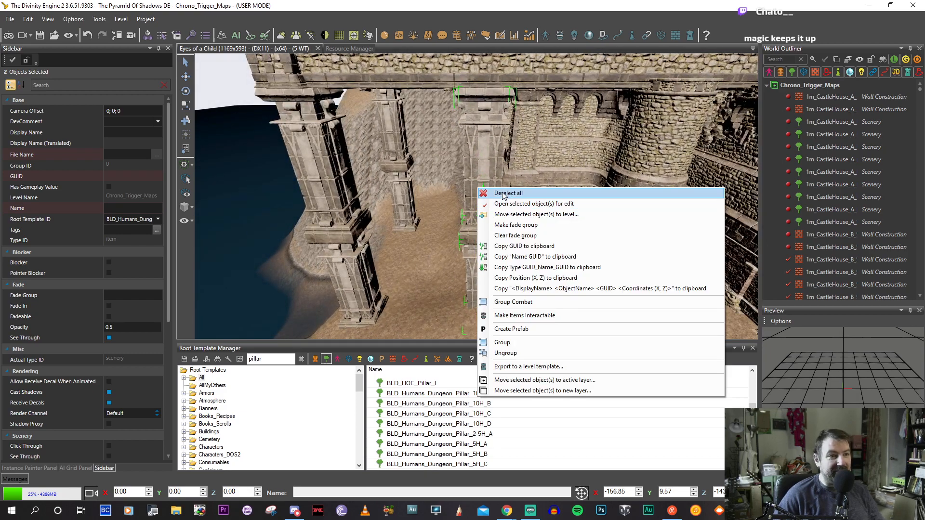
click(501, 193)
Search the root templates for "arc" and preview the BLD_Humans_Ruins_Arc pieces from A through H.
middle_drag(501, 193, 517, 215)
text(arch)
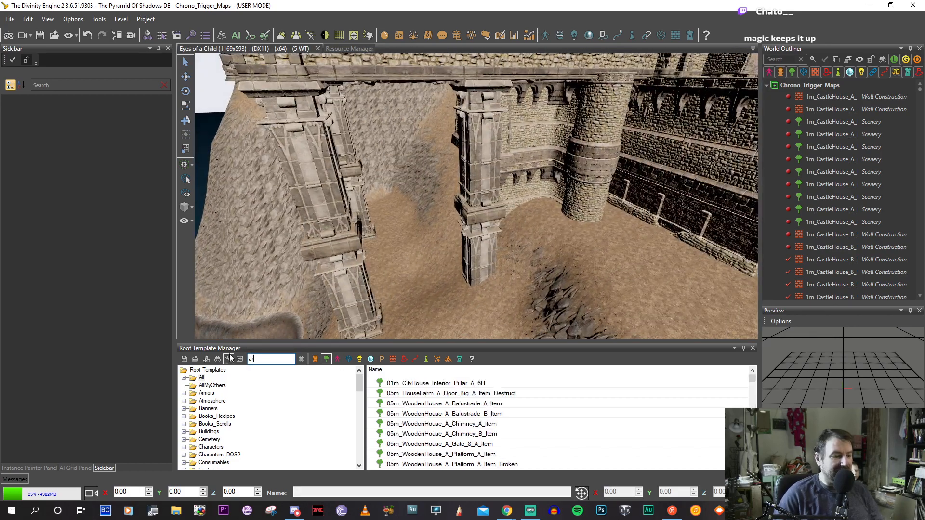
key(BackSpace)
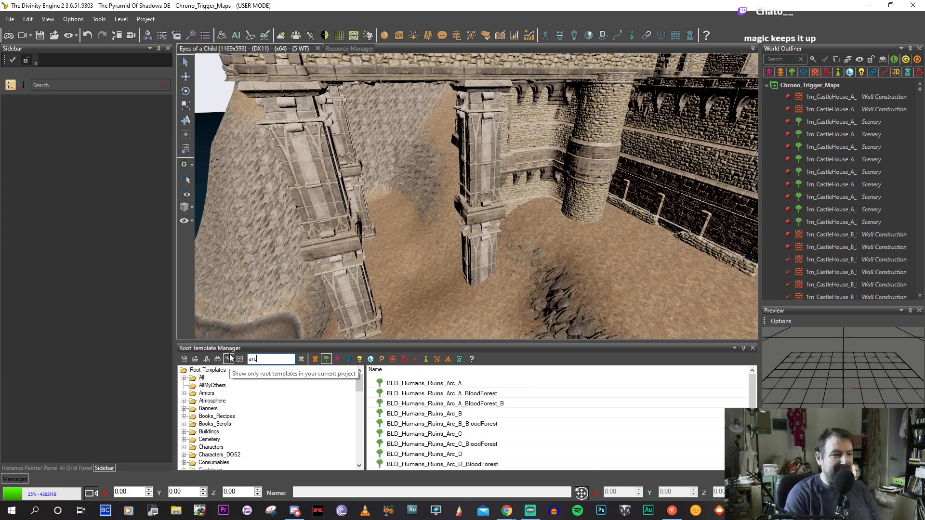
click(442, 388)
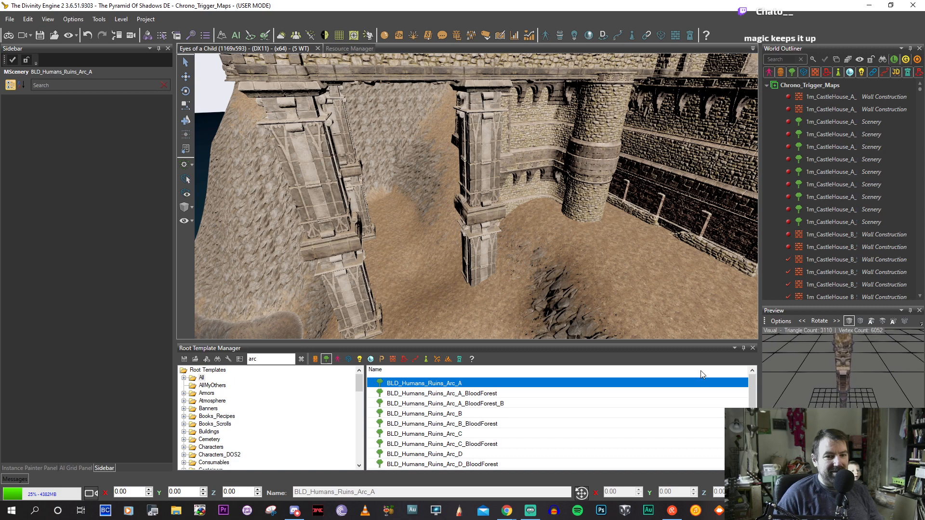
click(462, 394)
click(451, 415)
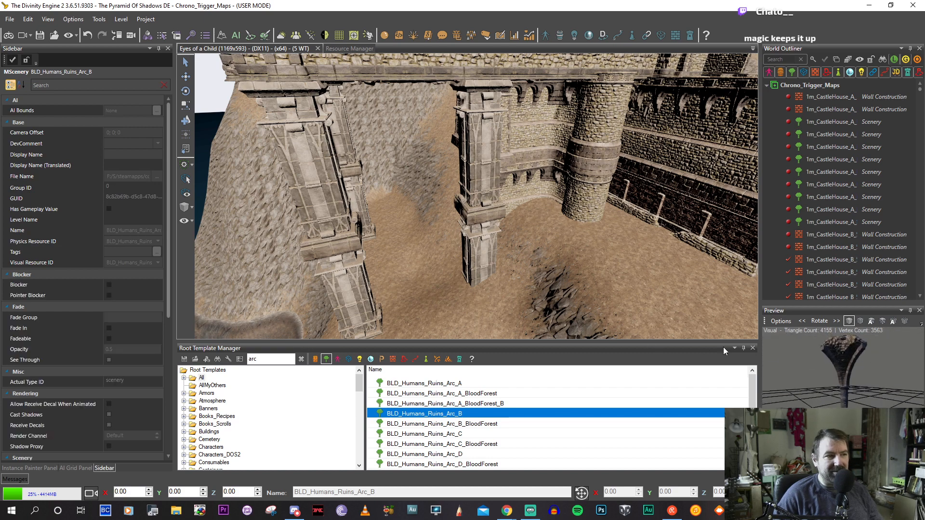
click(447, 434)
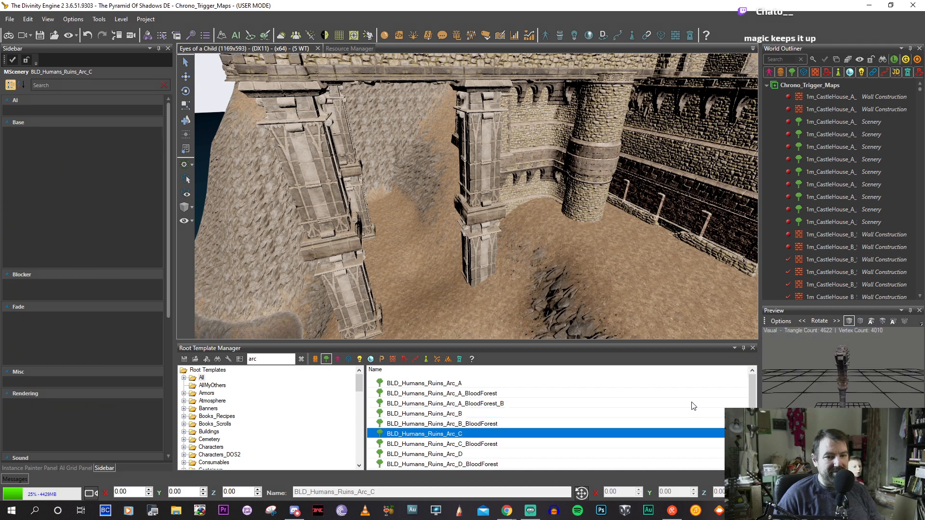
click(438, 454)
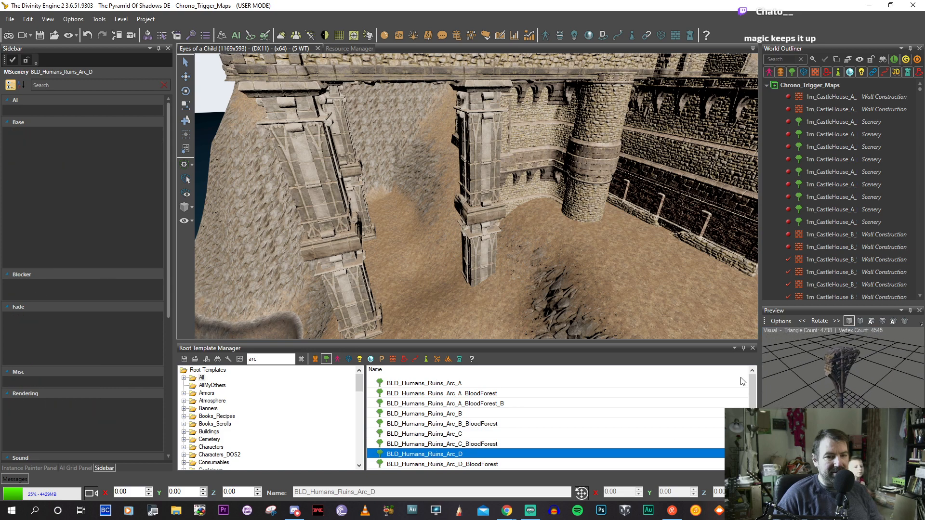
scroll(471, 426, down, 1)
click(445, 444)
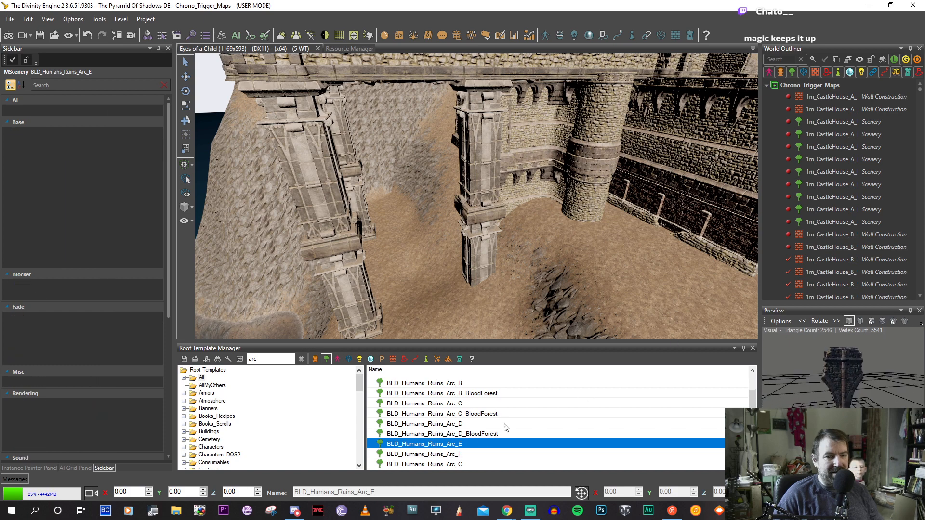
scroll(458, 438, down, 1)
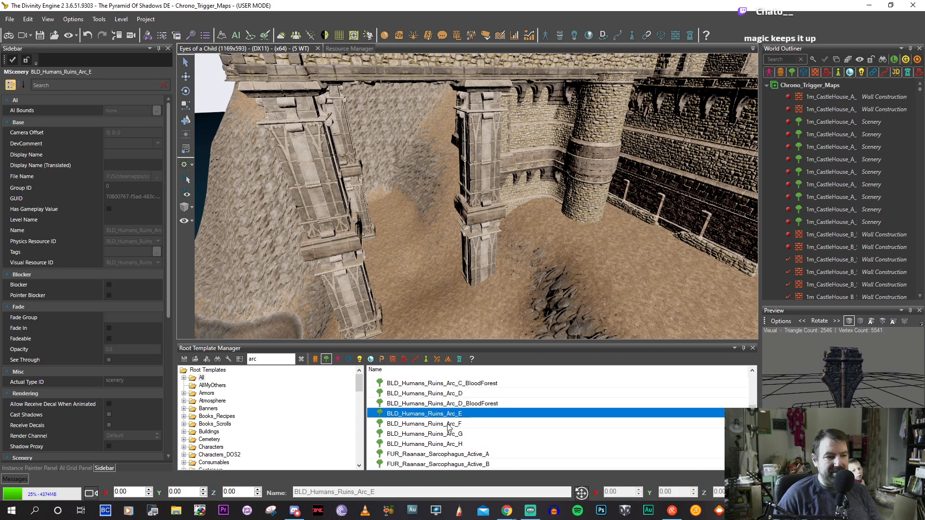
key(Down)
key(Down)
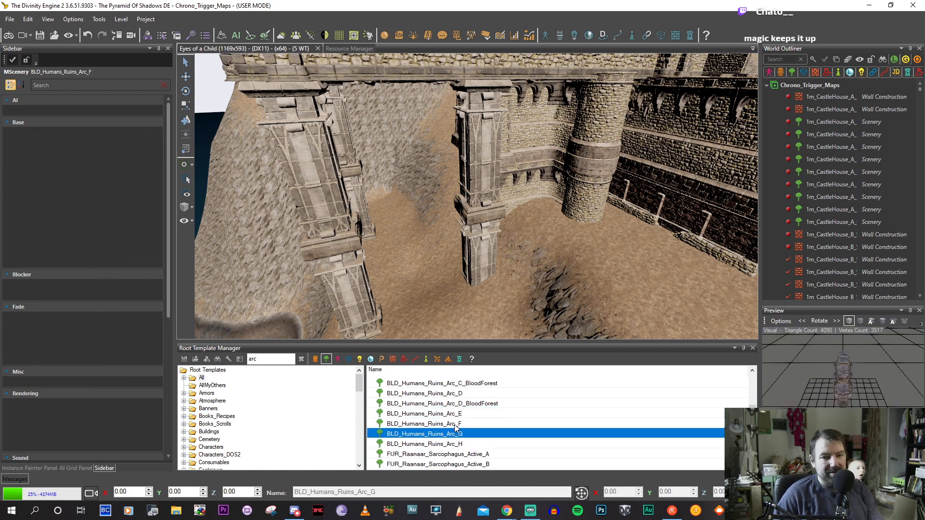
key(Down)
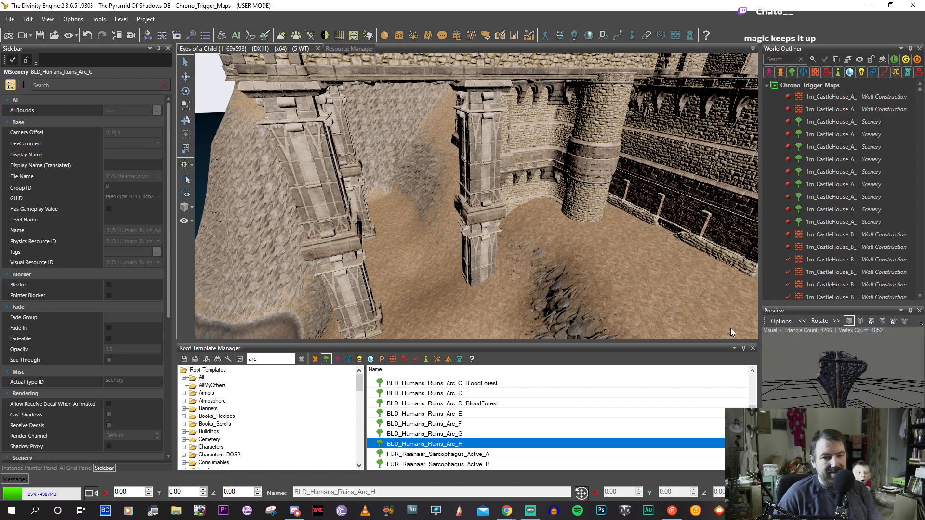
key(Down)
scroll(472, 443, down, 1)
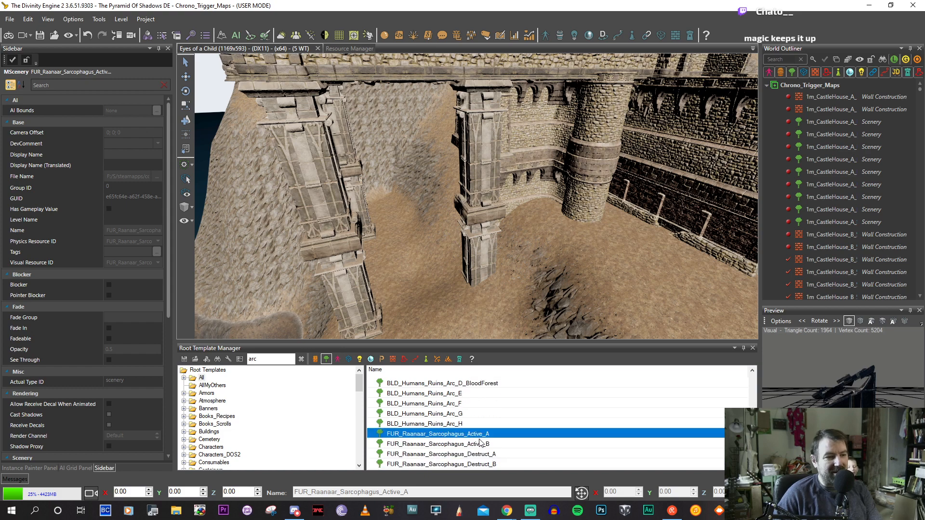
Compare the BLD_Humans_Ruins_Arc_A and Arc_B pieces again, including their BloodForest variants.
scroll(482, 441, up, 3)
click(453, 384)
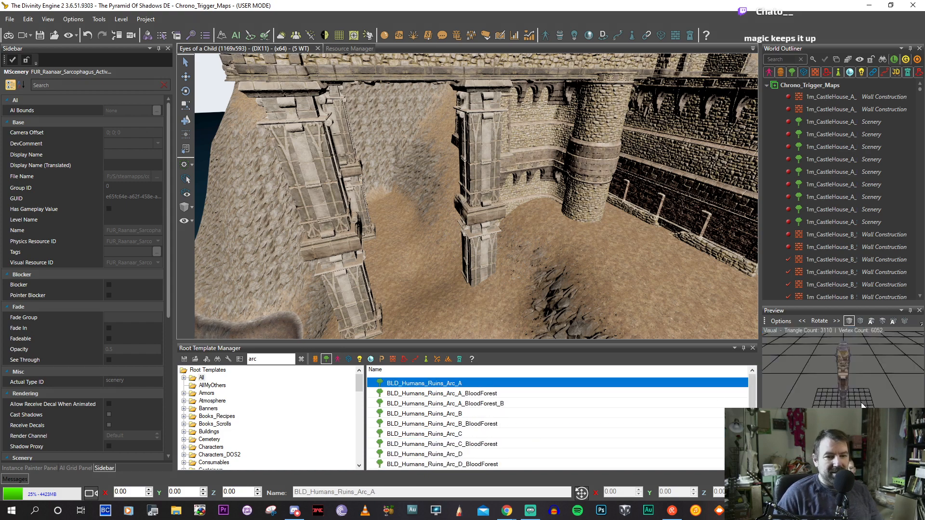
click(451, 414)
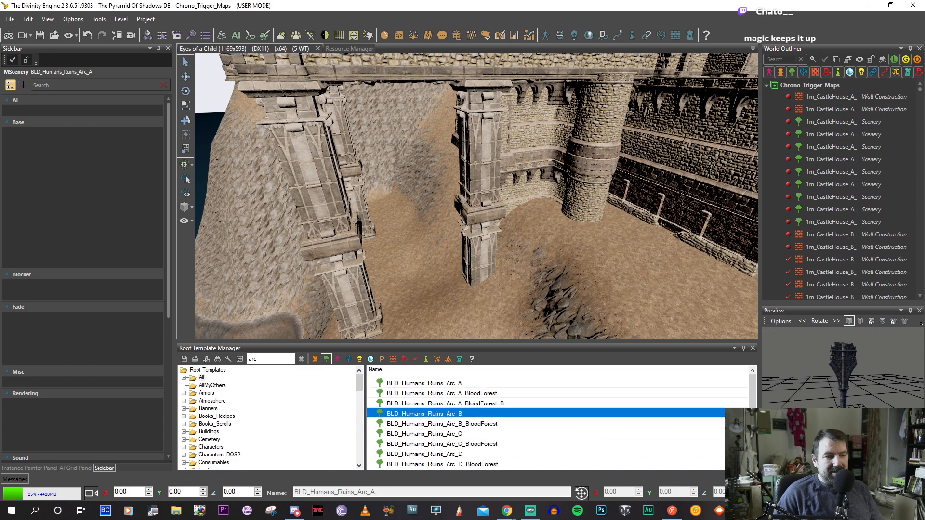
click(458, 394)
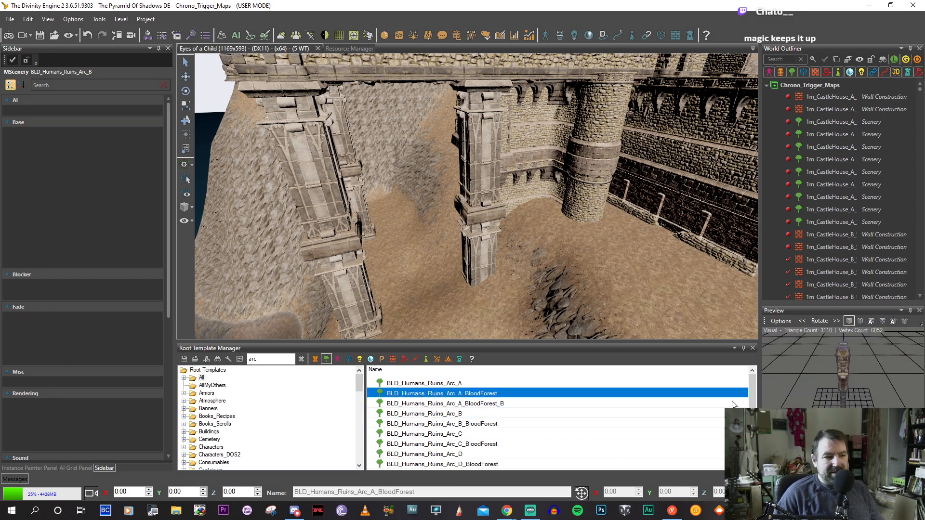
click(466, 405)
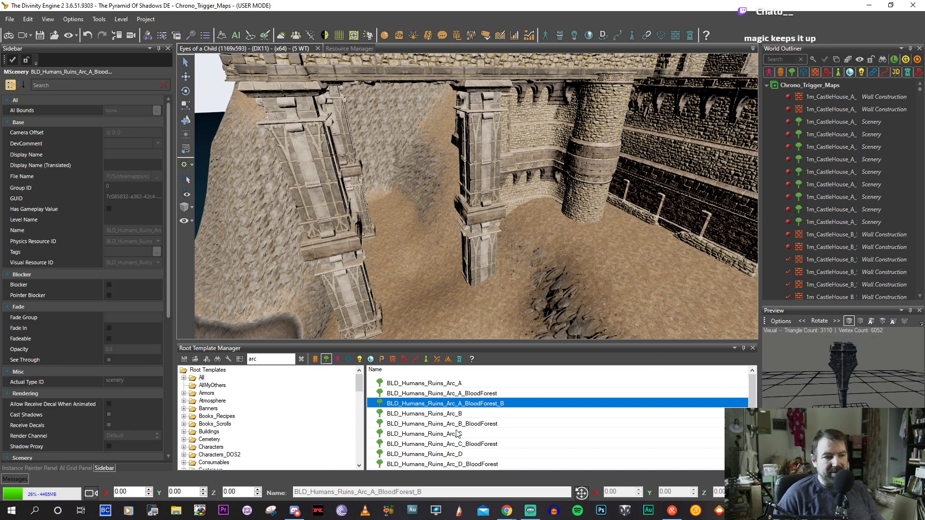
click(450, 414)
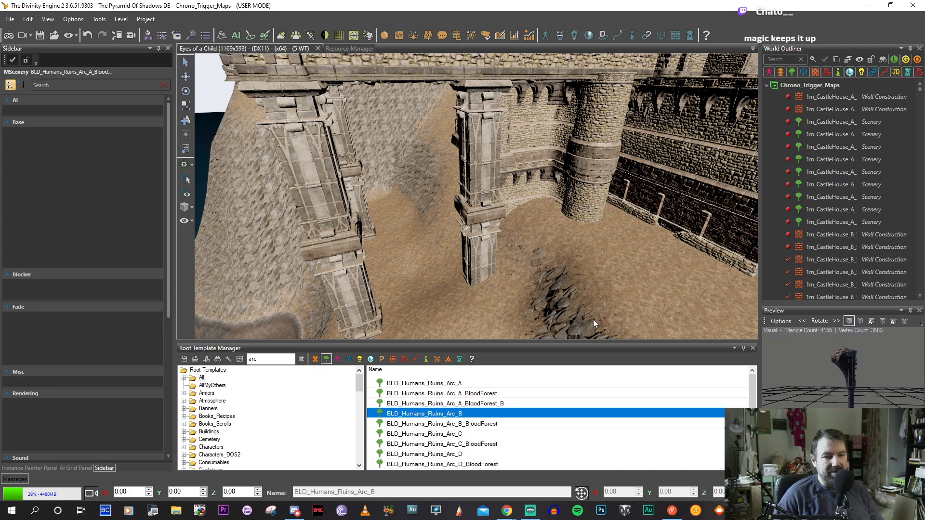
click(453, 425)
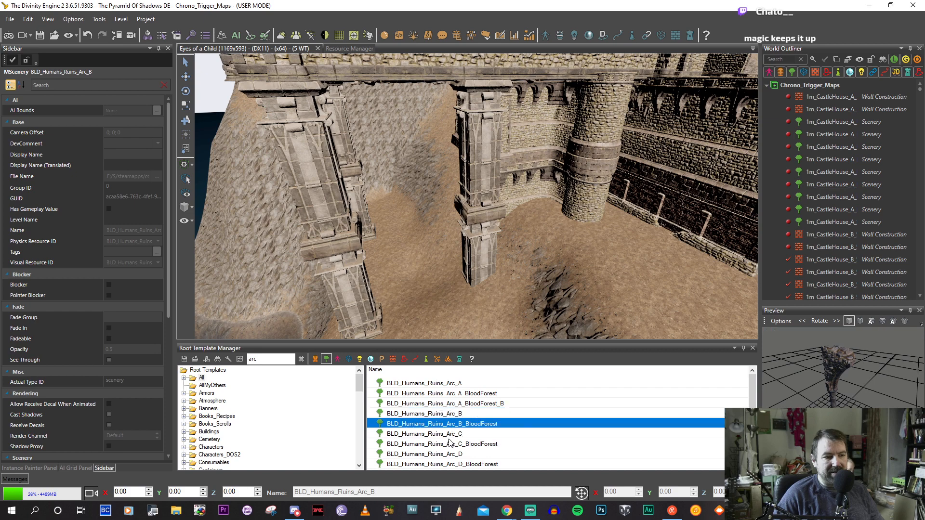
Place a BLD_Humans_Ruins_Arc_C piece behind the outer stacked pillar under the seaward wing and select it.
click(449, 436)
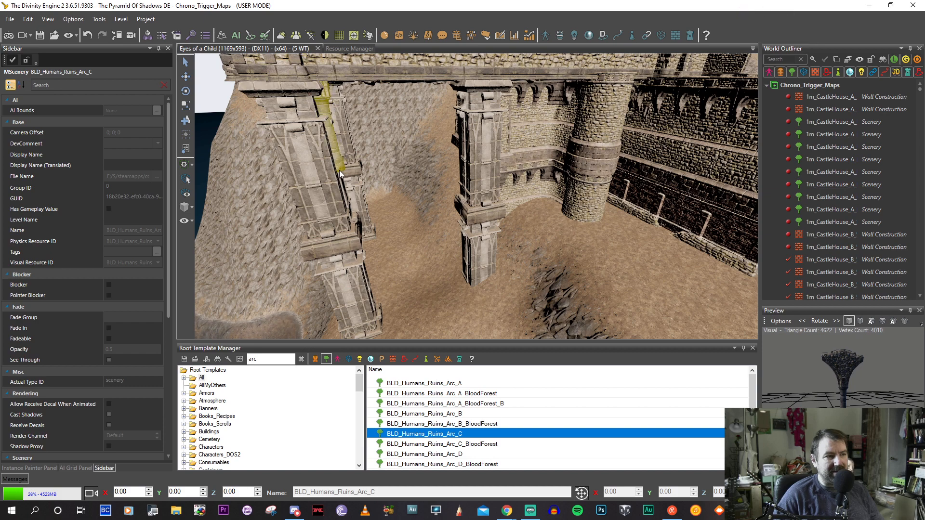
middle_drag(482, 192, 446, 191)
scroll(445, 193, up, 5)
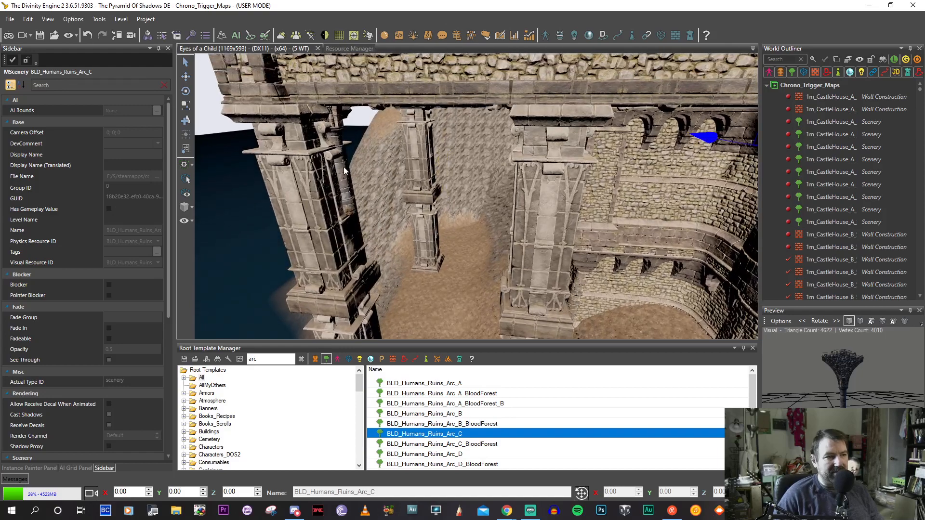
click(344, 182)
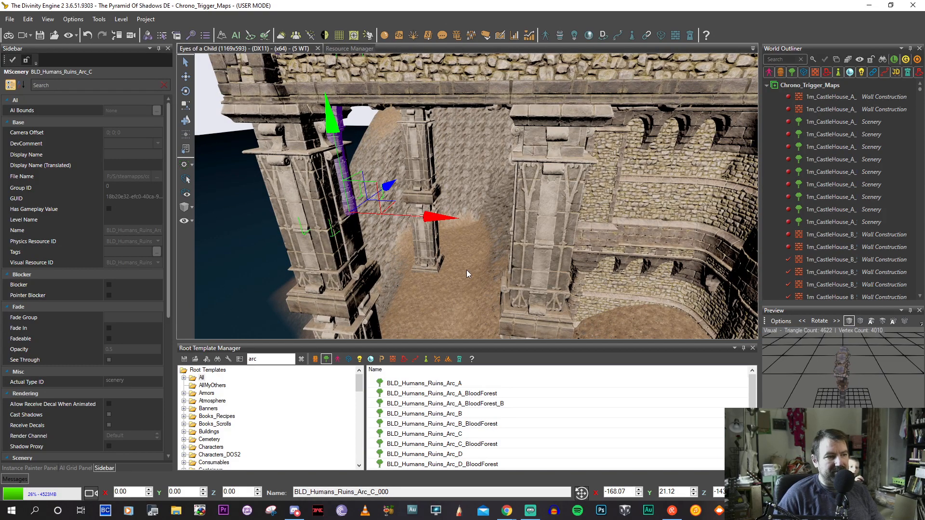
Lower the placed arc piece to a height of about 18.36 and scale it up uniformly.
key(2)
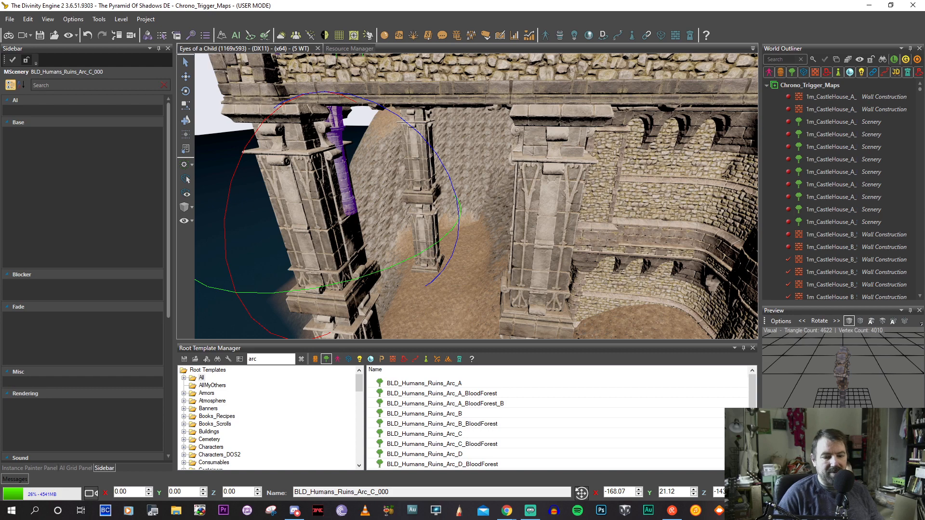
key(1)
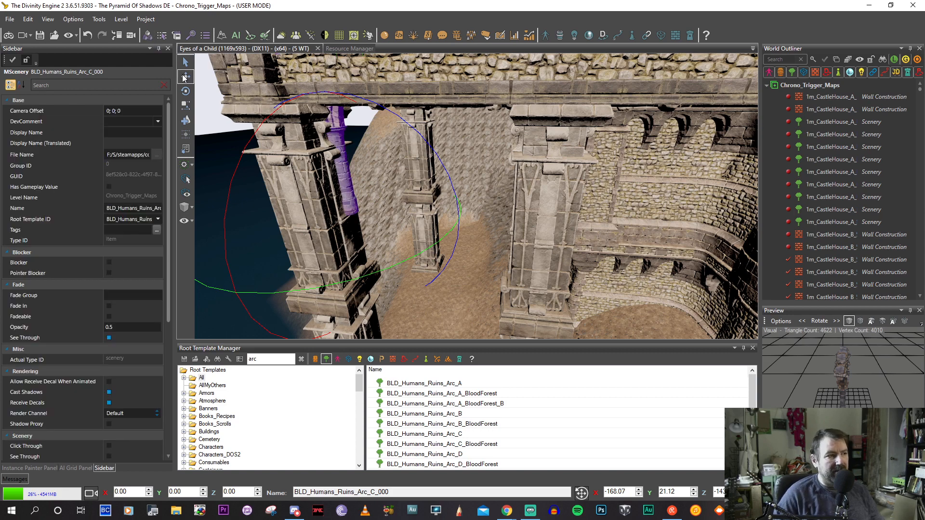
drag(340, 130, 344, 181)
middle_drag(348, 185, 393, 199)
key(3)
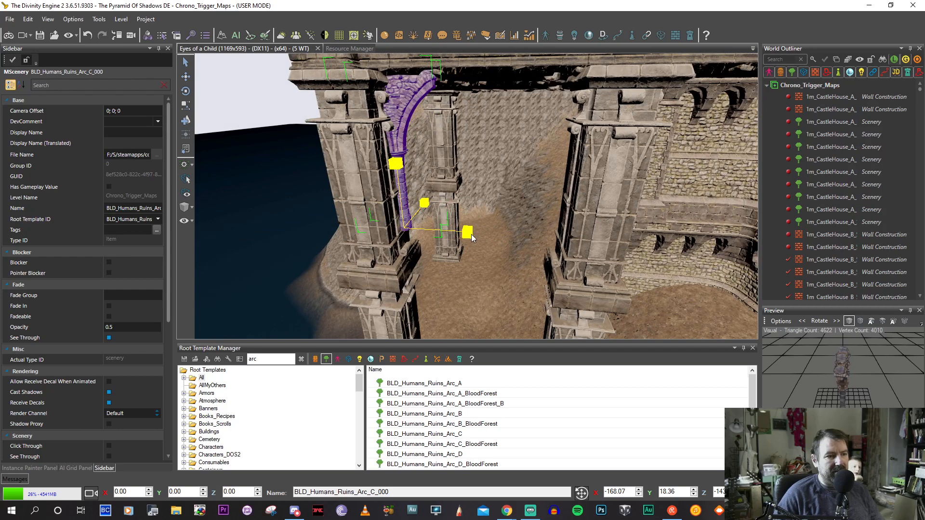
drag(471, 234, 487, 236)
Lower the enlarged arc piece to a height of about 12.28 and move it between the wing's two front pillars.
key(1)
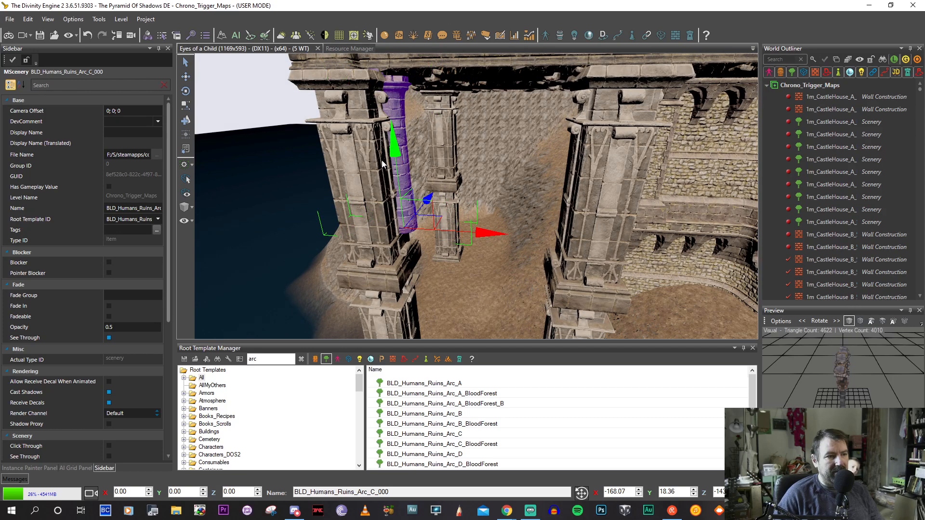
drag(384, 164, 399, 246)
mouse_move(399, 246)
middle_down()
mouse_move(441, 244)
mouse_move(415, 241)
middle_up()
drag(575, 326, 640, 329)
mouse_move(641, 329)
middle_down()
mouse_move(632, 308)
mouse_move(633, 334)
middle_up()
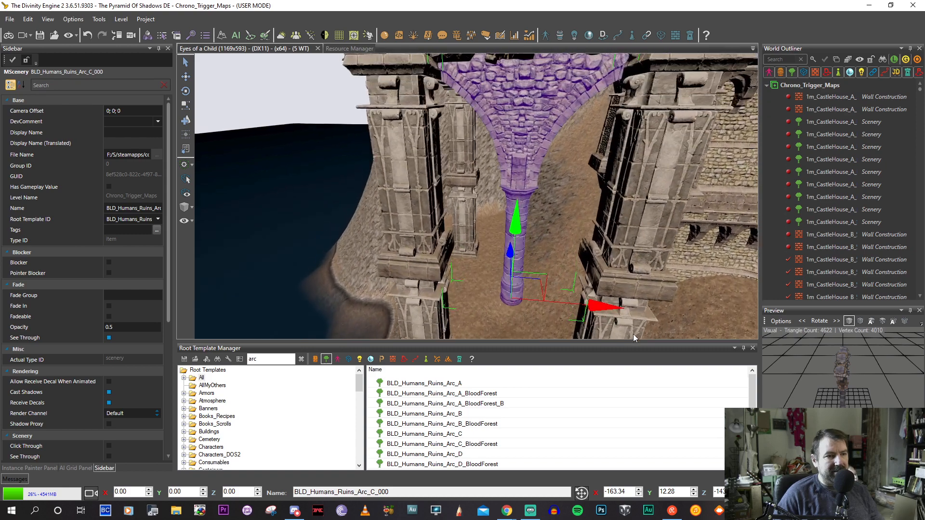
Move the BLD_Humans_Ruins_Arc_C piece against the outer front pillar, to an X position of about -167.95.
drag(606, 317, 539, 323)
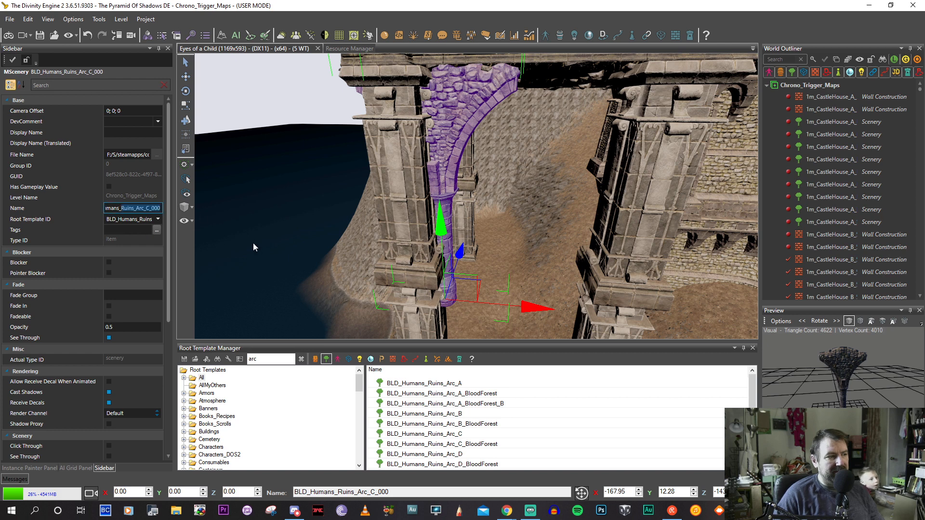
Compare the BLD_Humans_Ruins_Arc templates from Arc_B to Arc_F in the preview, including Arc_D_BloodForest.
click(460, 434)
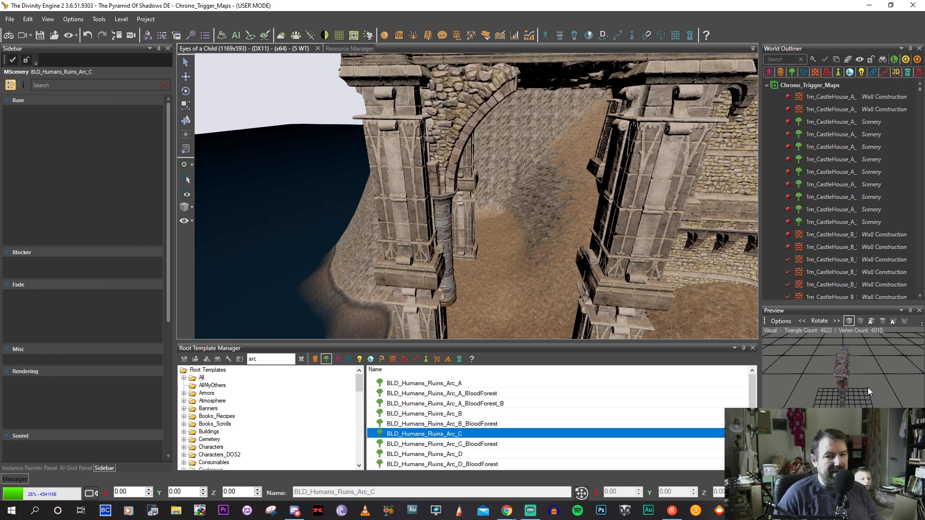
key(Up)
key(Up)
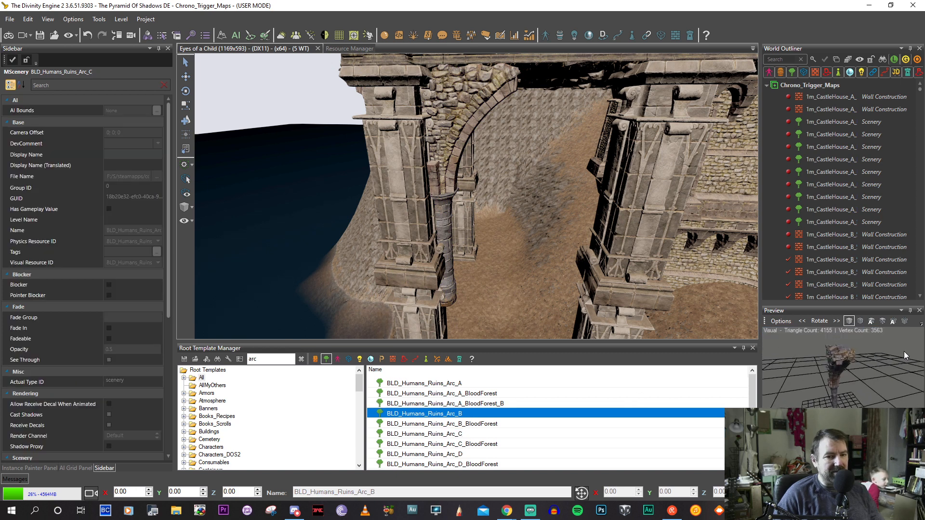
click(453, 434)
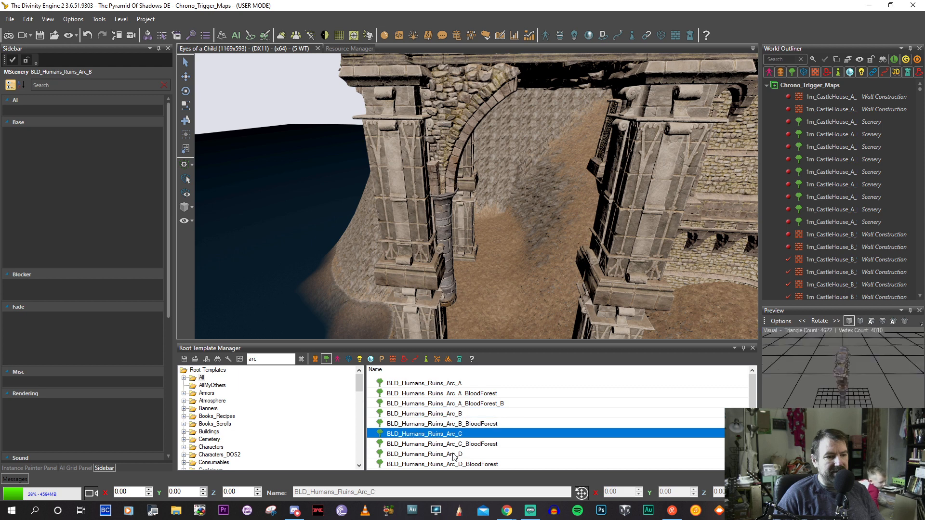
click(455, 455)
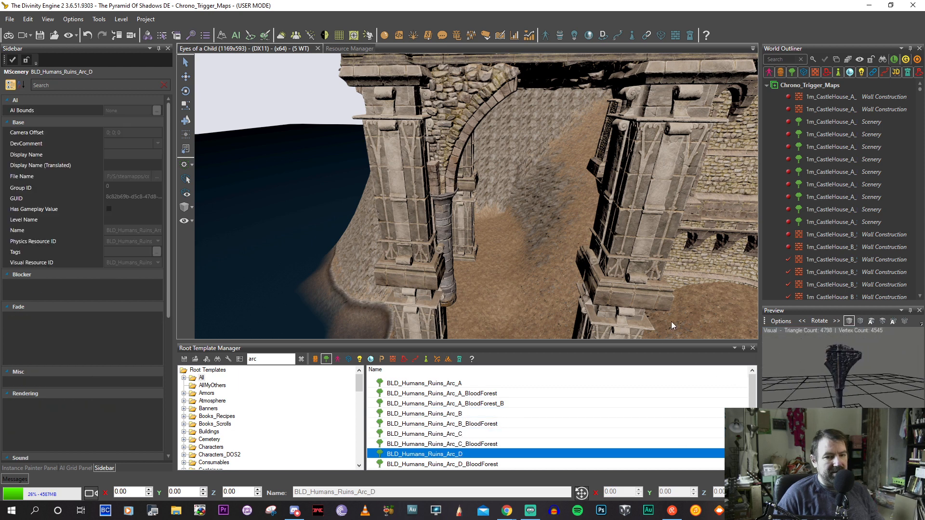
scroll(472, 456, down, 1)
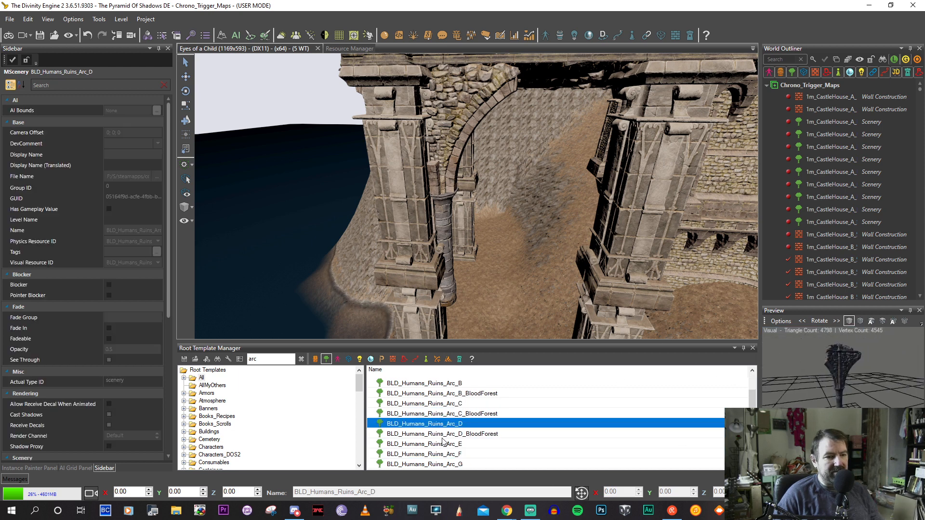
click(443, 437)
click(450, 447)
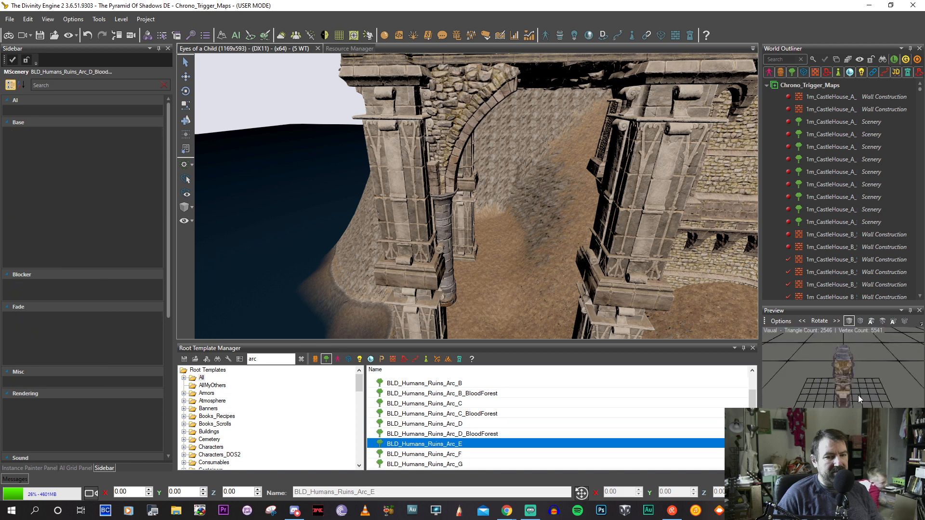
click(441, 455)
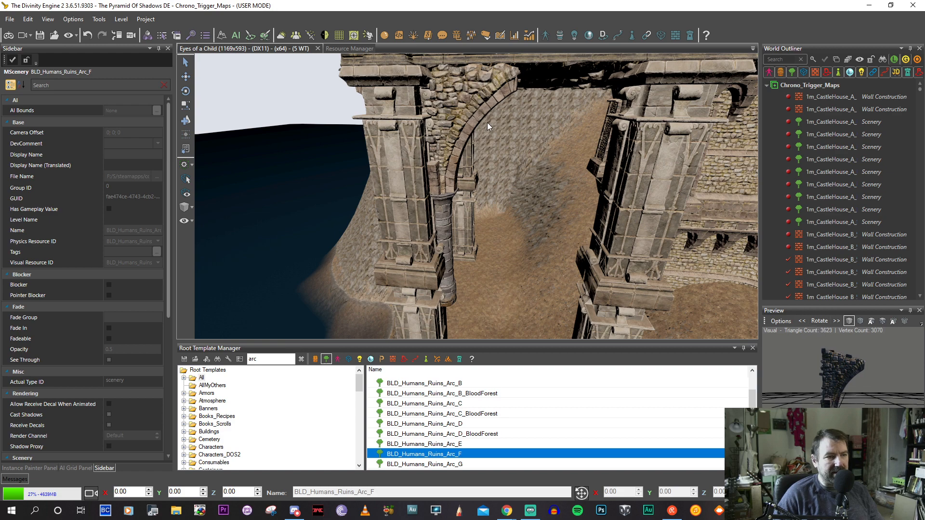
Delete the placed Arc_C piece and put a BLD_Humans_Ruins_Arc_F piece at the outer front pillar instead, selecting it.
click(464, 115)
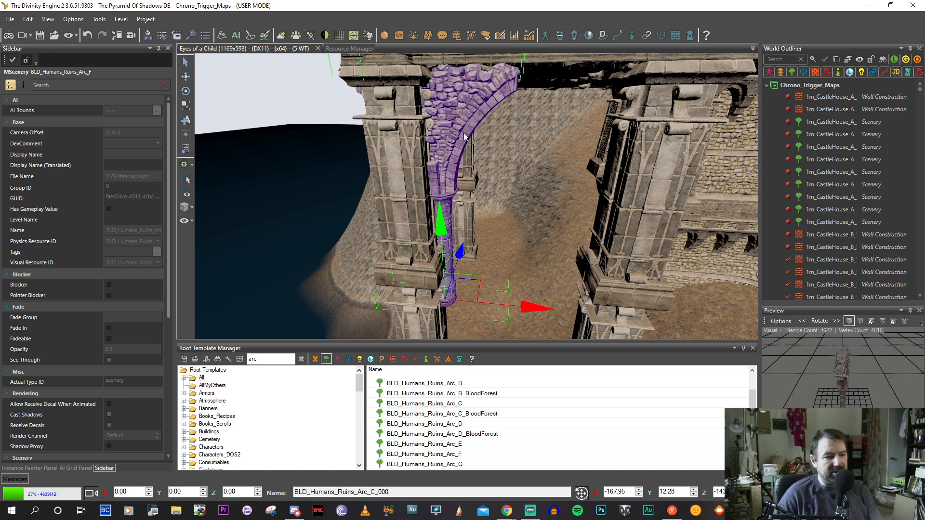
click(457, 444)
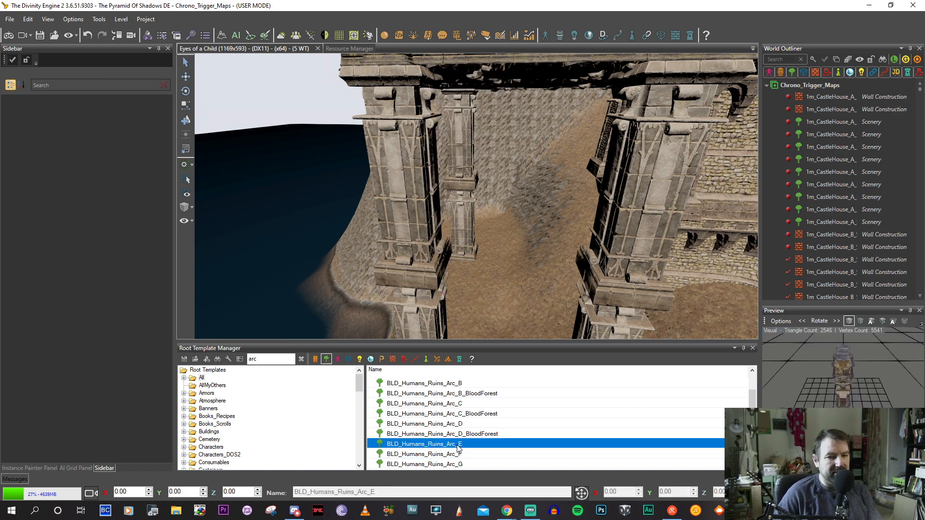
click(443, 455)
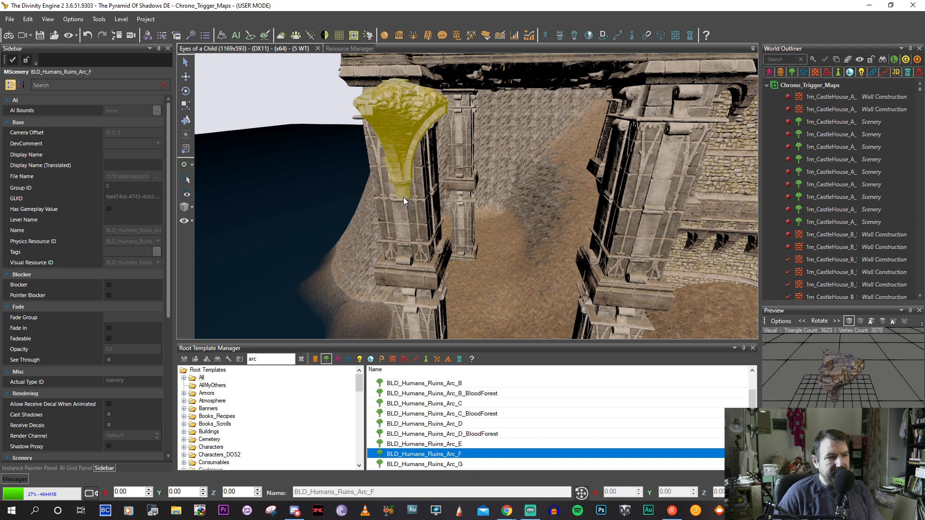
click(299, 227)
key(e)
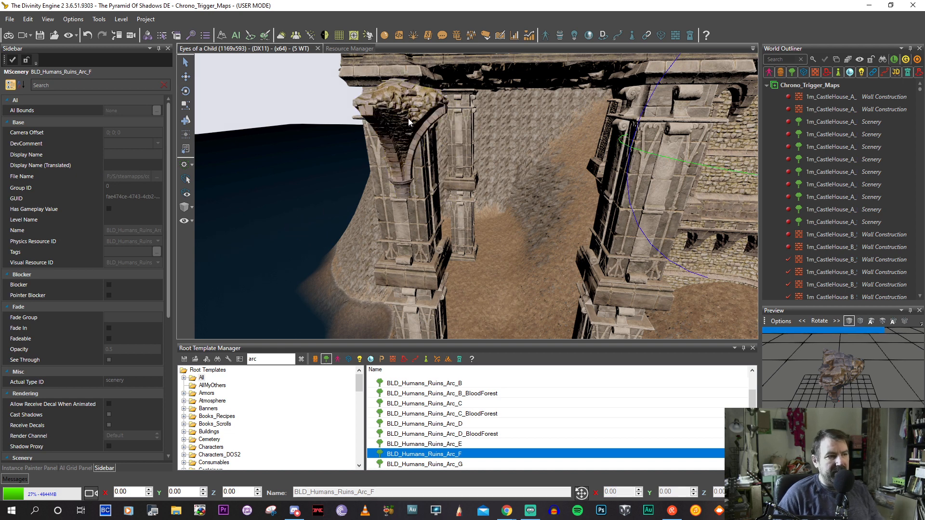
click(408, 119)
Rotate the Arc_F piece about its vertical axis so its arch curves along the wing toward the neighbouring front pillar.
drag(436, 255, 612, 164)
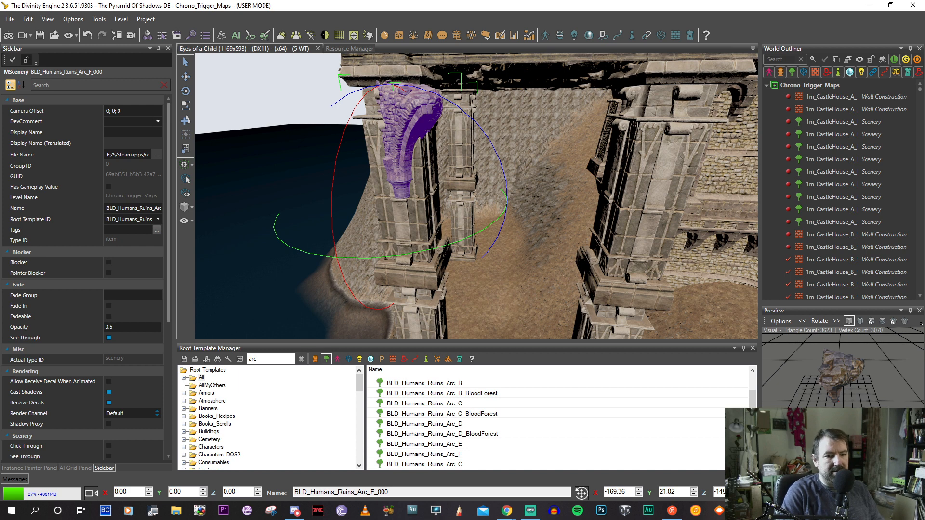
key(ctrl+z)
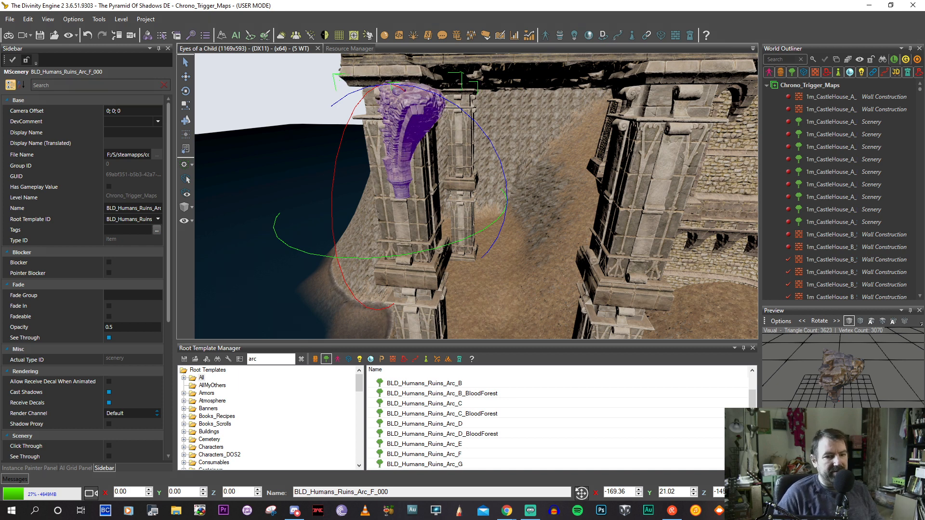
key(ctrl+z)
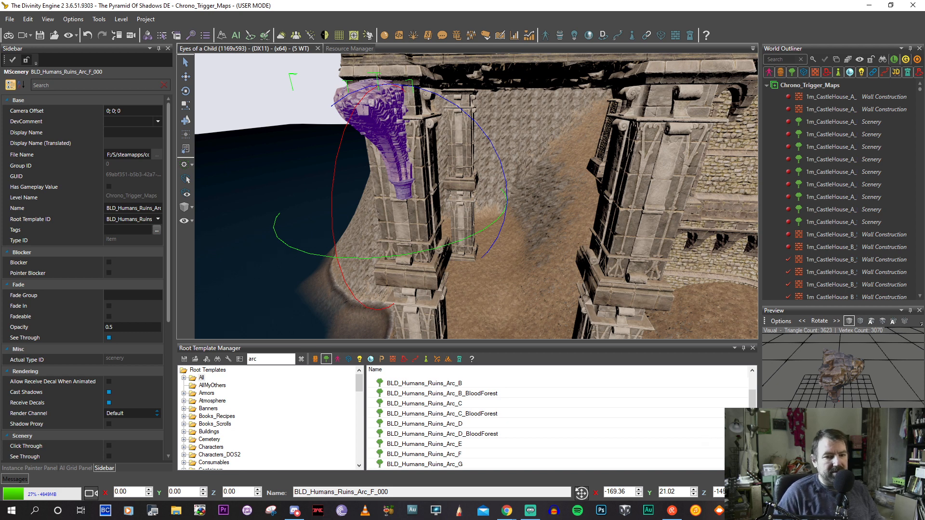
key(ctrl+z)
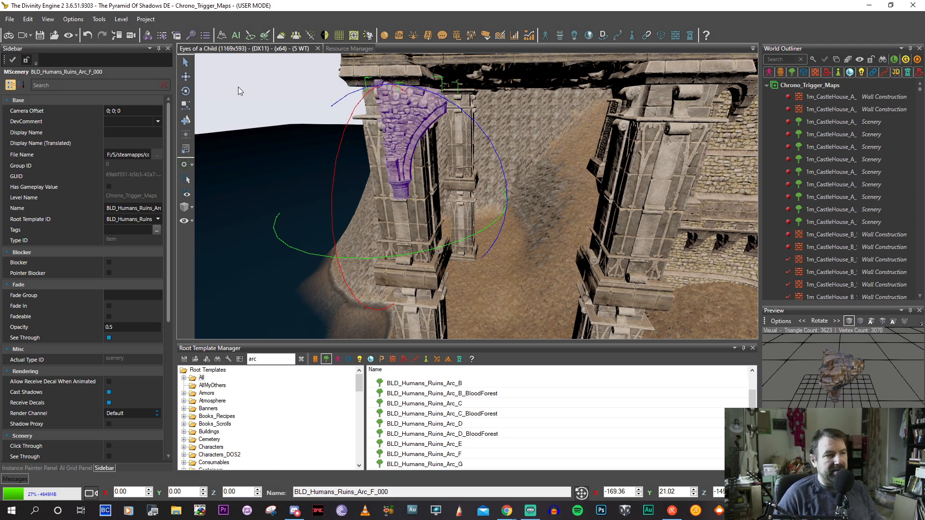
Move the Arc_F piece to the outer pillar's inner side at X about -168.30 and scale it up uniformly.
click(185, 76)
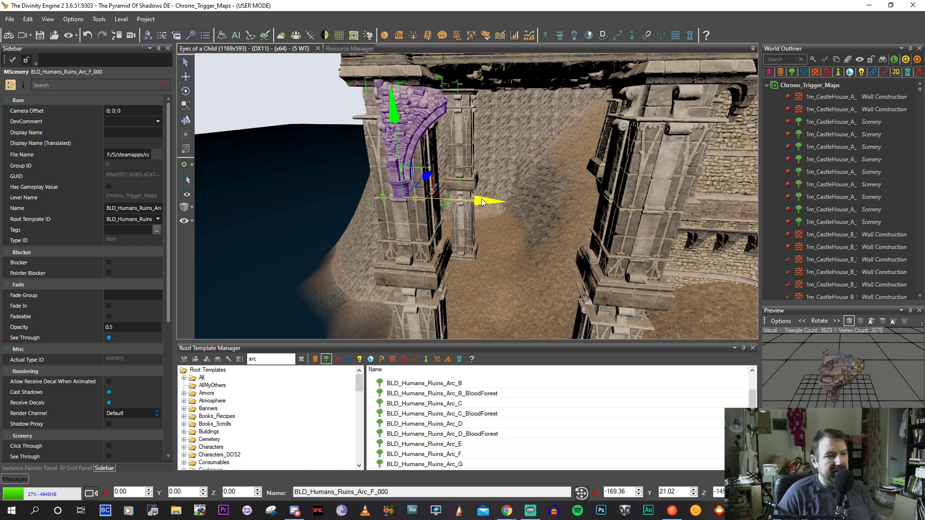
drag(441, 194, 462, 191)
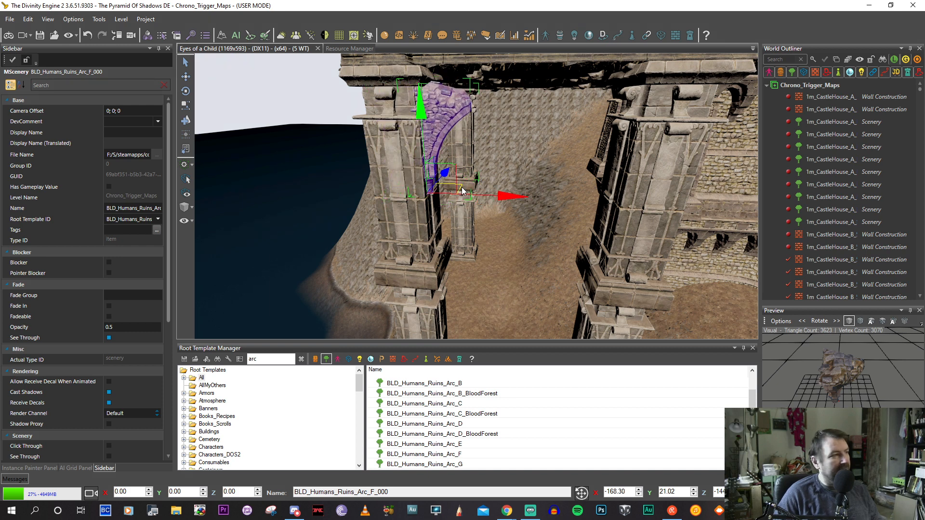
key(r)
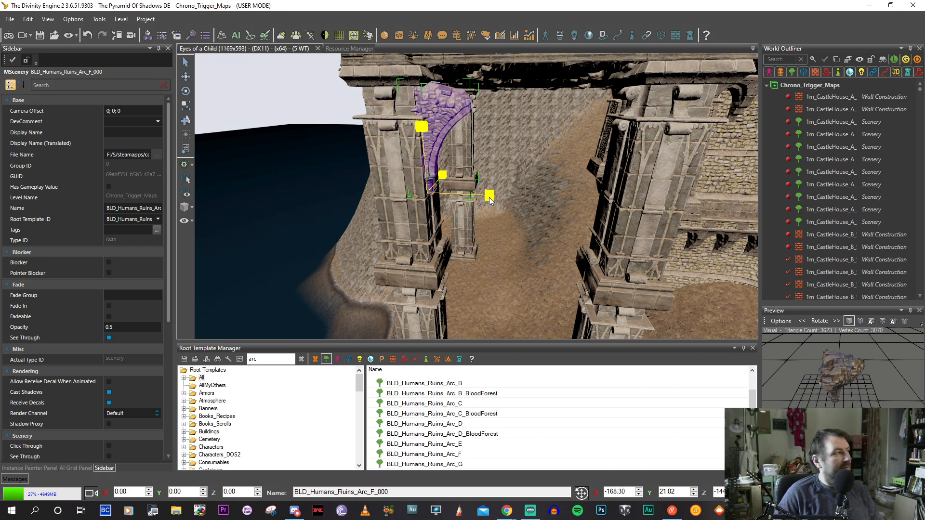
drag(490, 200, 508, 202)
Lower the enlarged Arc_F piece to a height of about 18.85 and shift it horizontally to X about -168.45.
key(w)
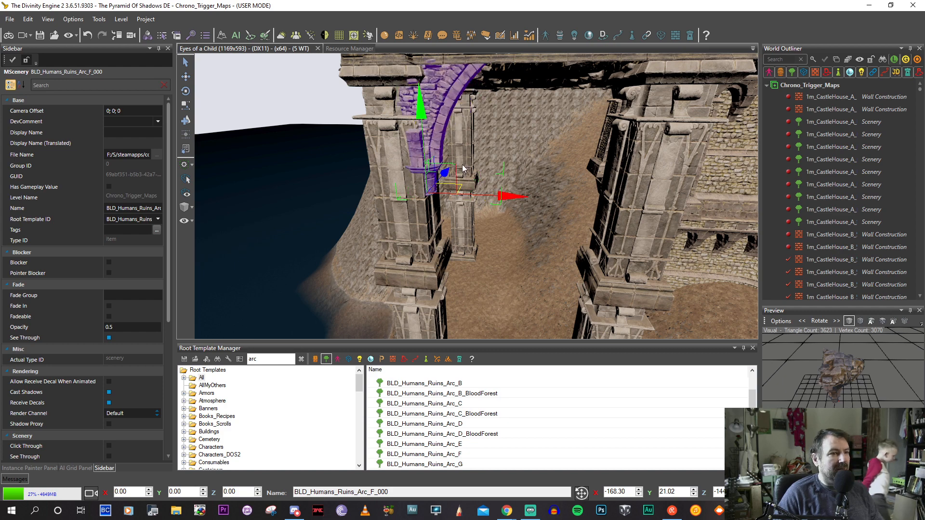
drag(432, 120, 434, 158)
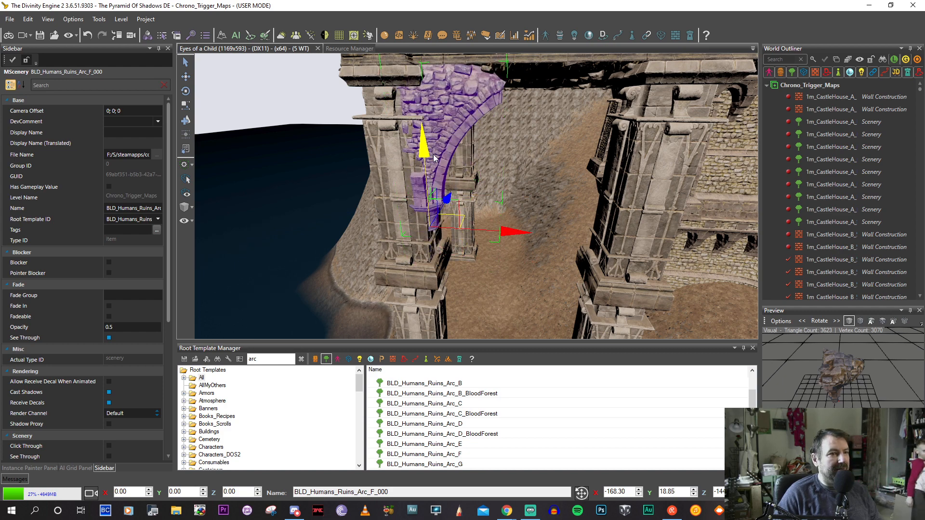
right_drag(434, 158, 424, 155)
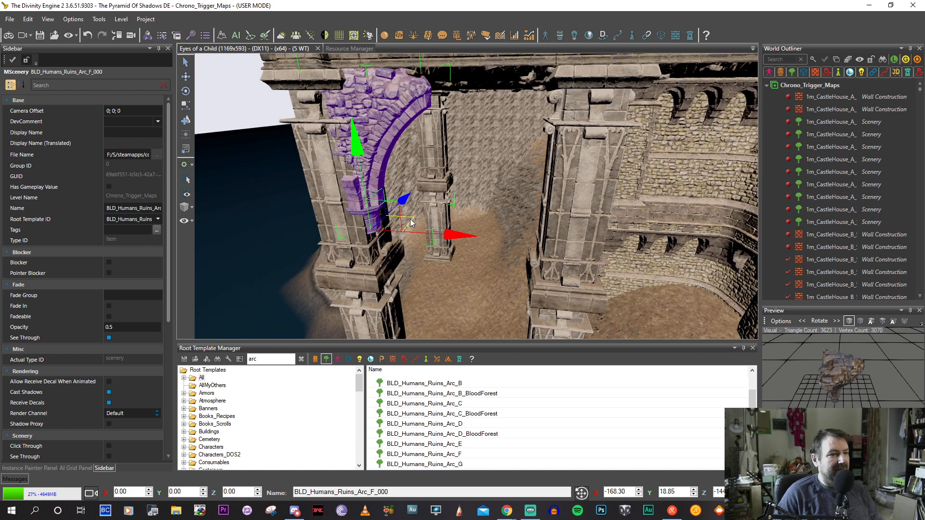
drag(411, 222, 413, 218)
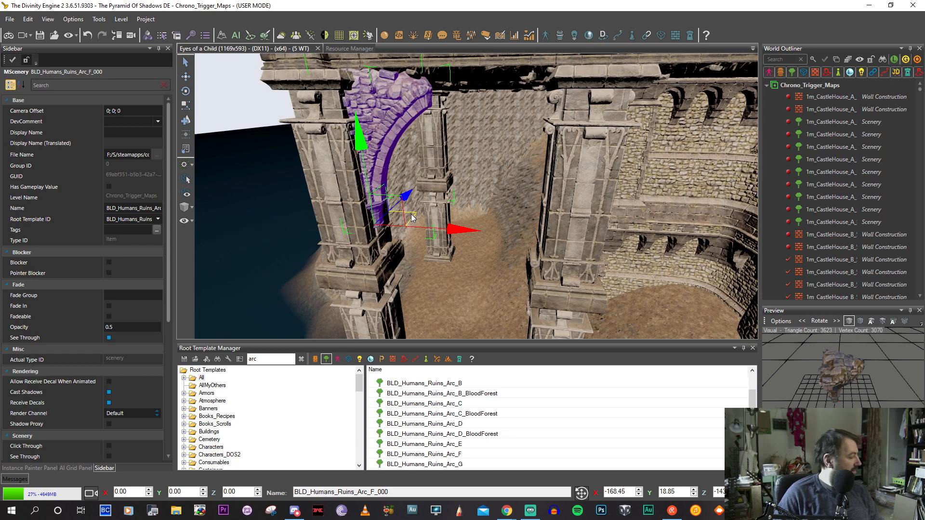
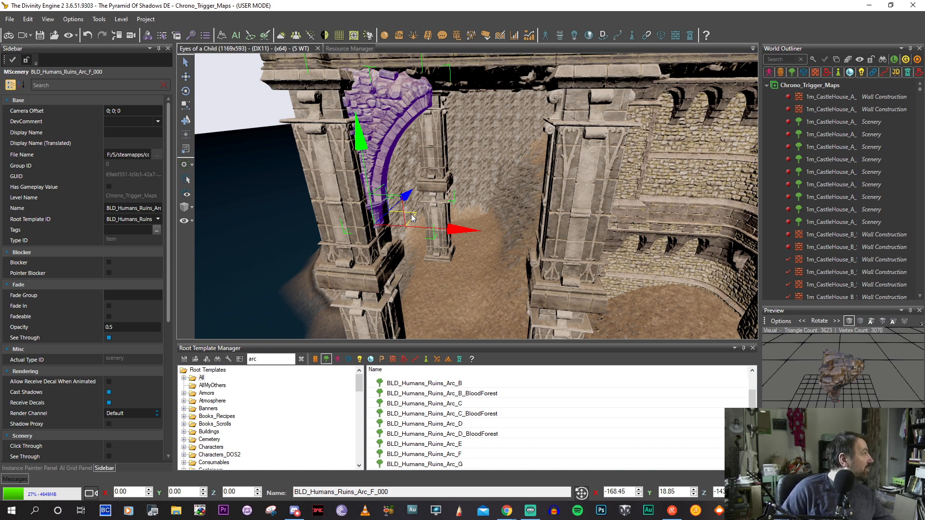
Fit the Arc_F piece under the wing floor at a height of about 18.97, tight against the outer pillar at X about -168.63.
mouse_move(361, 141)
mouse_down()
mouse_move(363, 151)
mouse_move(361, 128)
mouse_up()
middle_drag(362, 128, 379, 183)
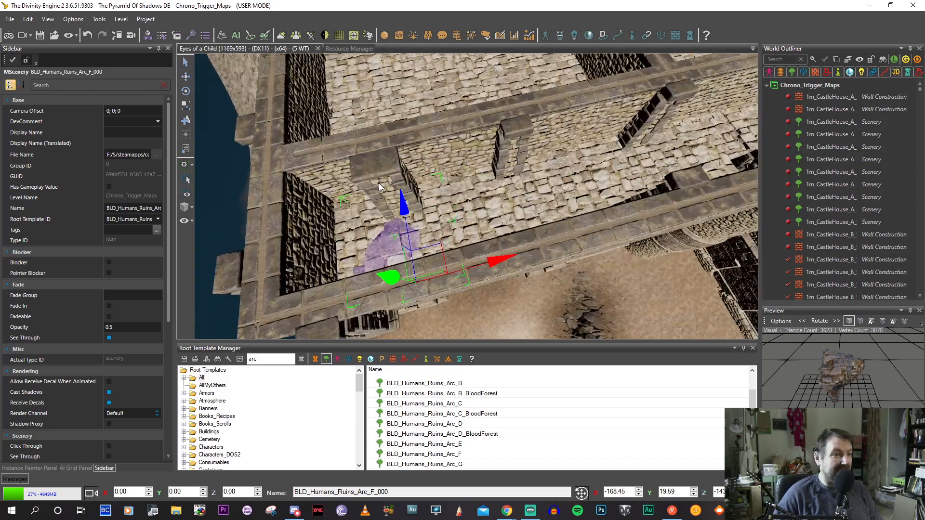
drag(394, 281, 396, 286)
middle_drag(395, 284, 424, 218)
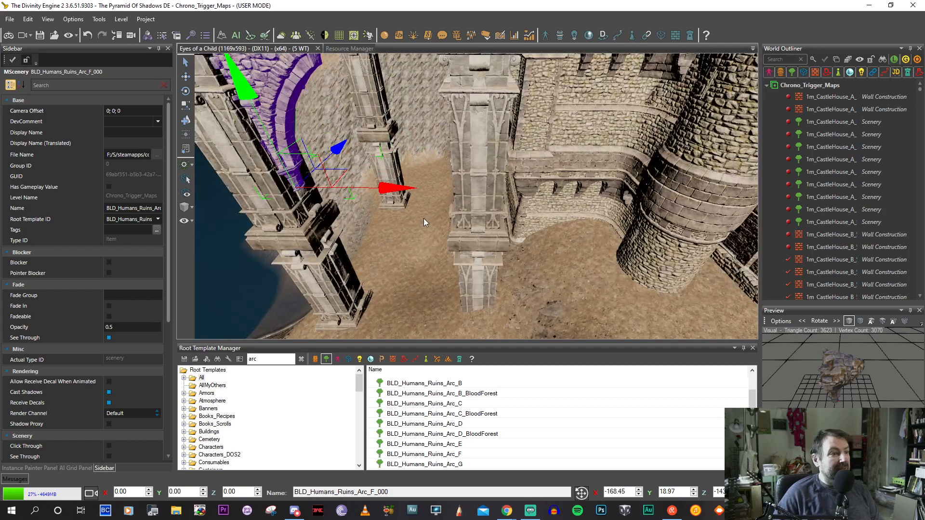
drag(393, 191, 385, 196)
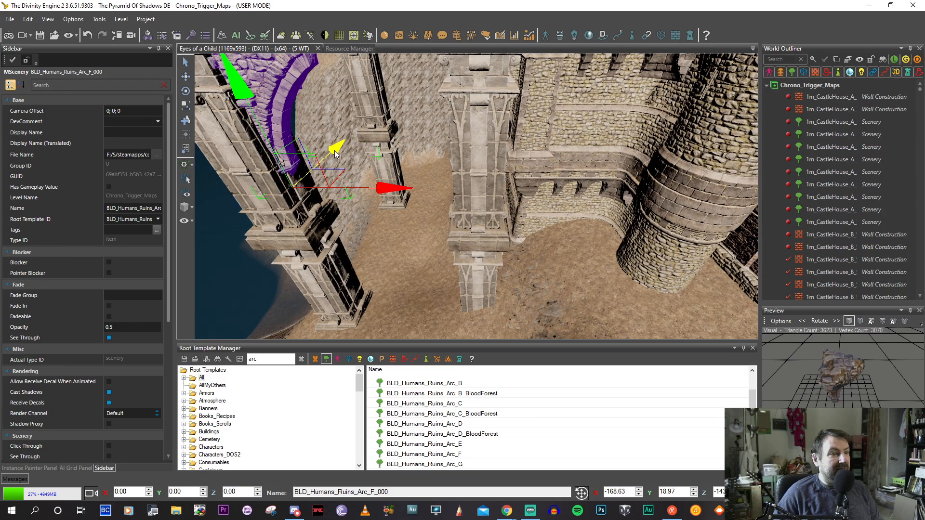
drag(335, 154, 338, 154)
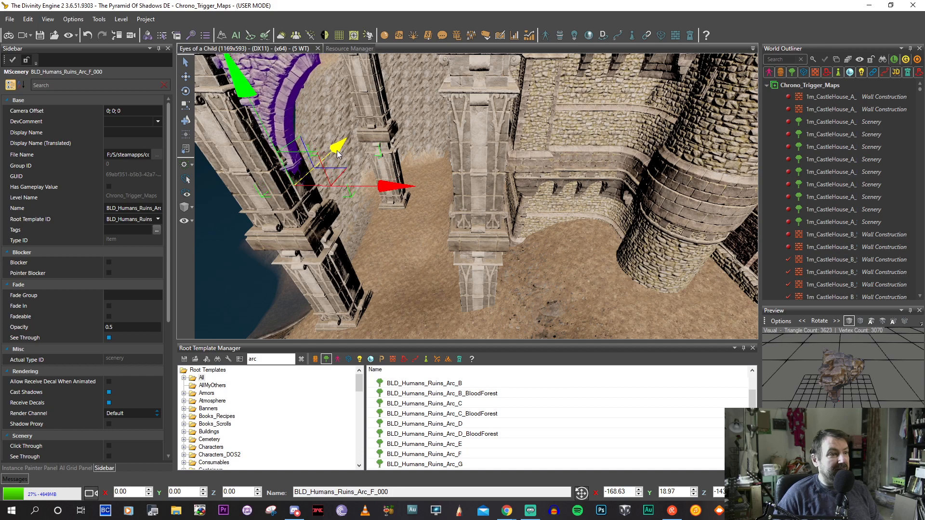
Duplicate the Arc_F piece along the wing to the inner front pillar, placing the copy at X about -155.86.
right_drag(341, 157, 376, 198)
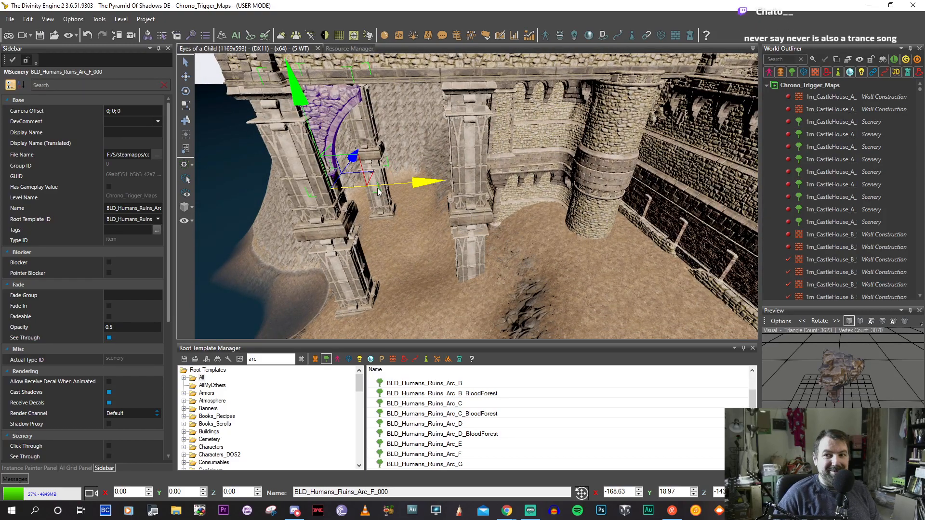
mouse_move(369, 213)
right_down()
mouse_move(383, 214)
mouse_move(356, 223)
right_up()
shift+click(392, 206)
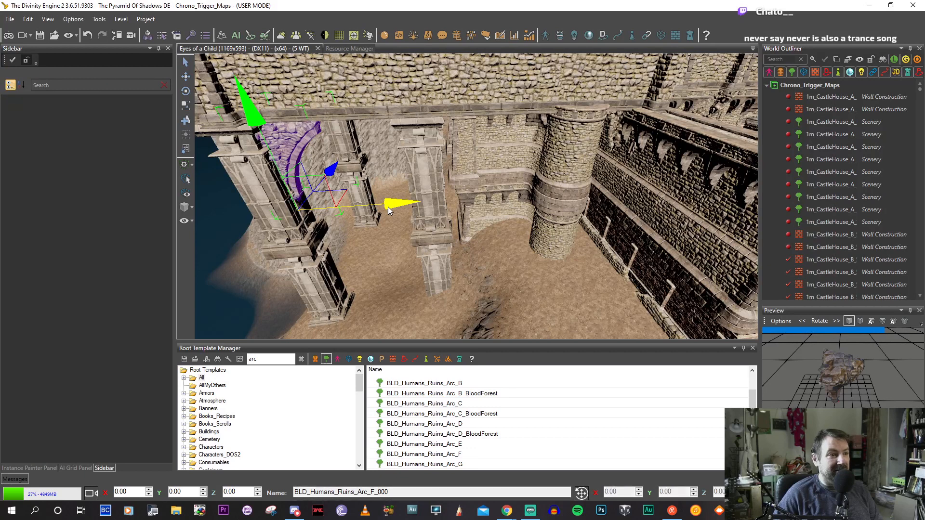
drag(493, 208, 658, 213)
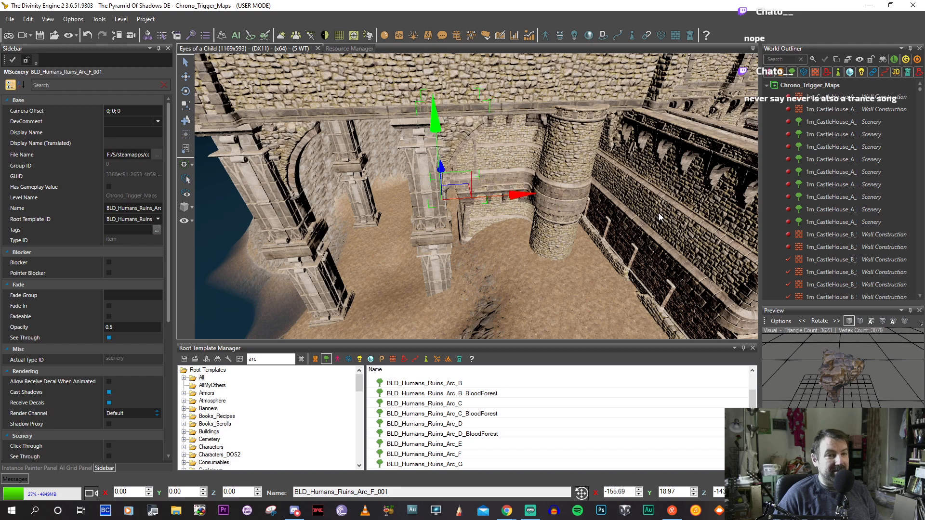
scroll(658, 213, up, 3)
scroll(646, 219, up, 3)
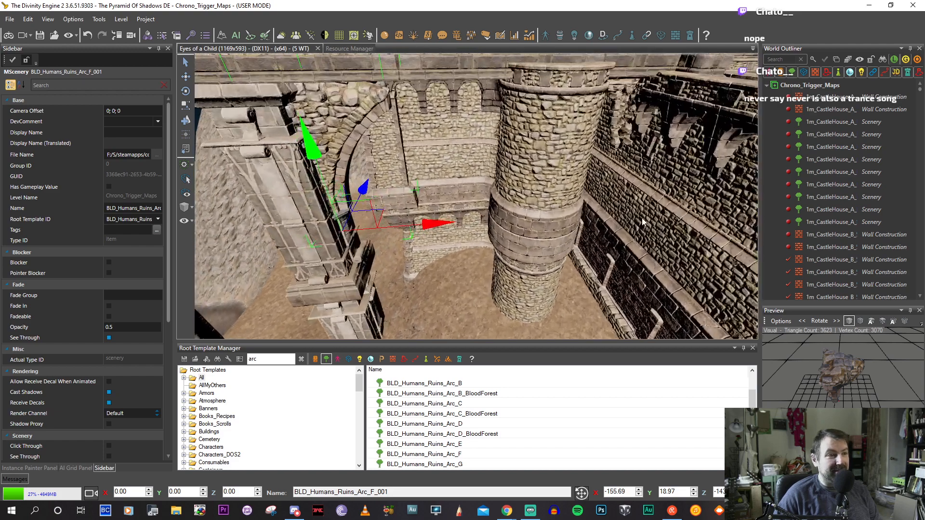
drag(399, 241, 395, 245)
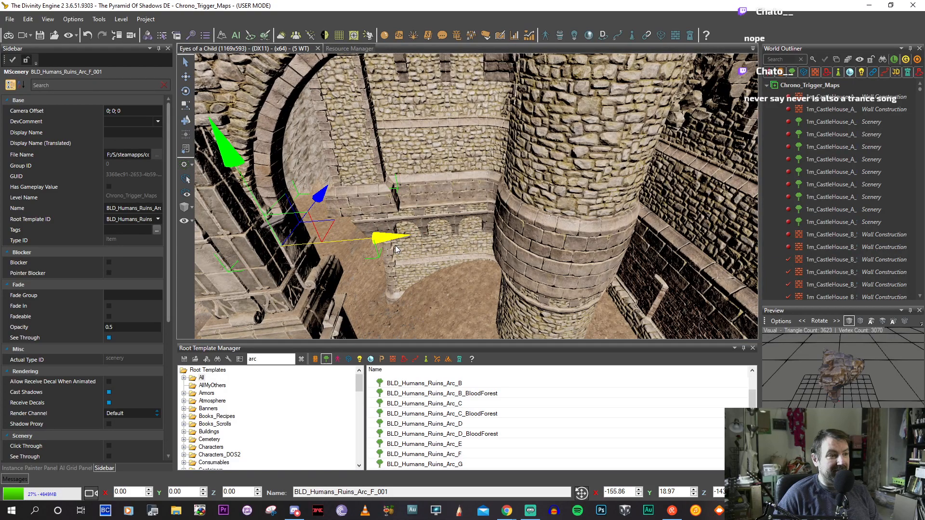
middle_drag(404, 244, 437, 239)
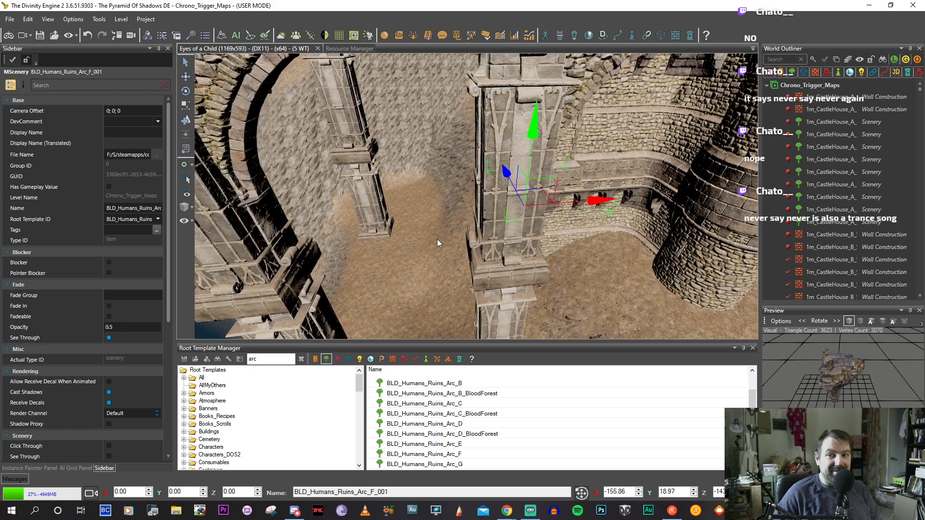
scroll(260, 122, down, 5)
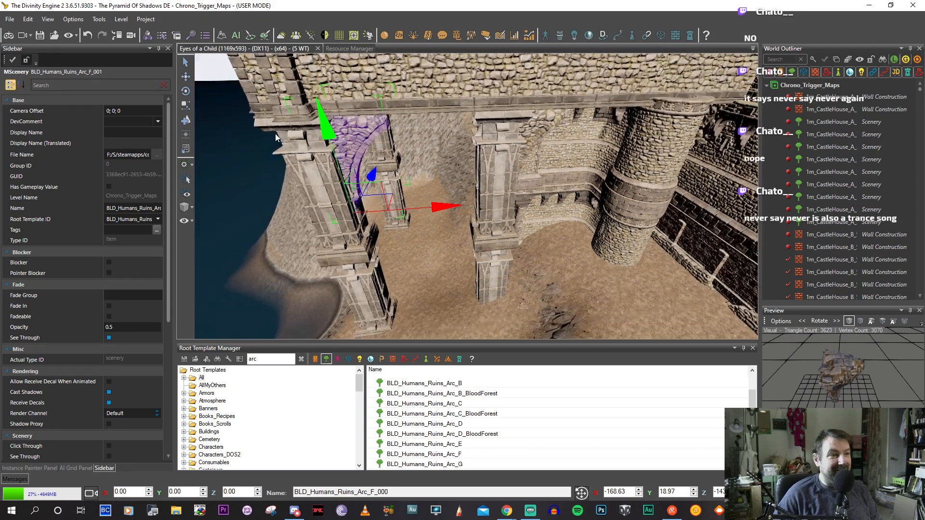
Duplicate the Arc_F piece across the wing to the opposite outer pillar, setting the copy at X about -169.62 and height 18.97.
right_drag(310, 157, 463, 173)
scroll(311, 155, up, 4)
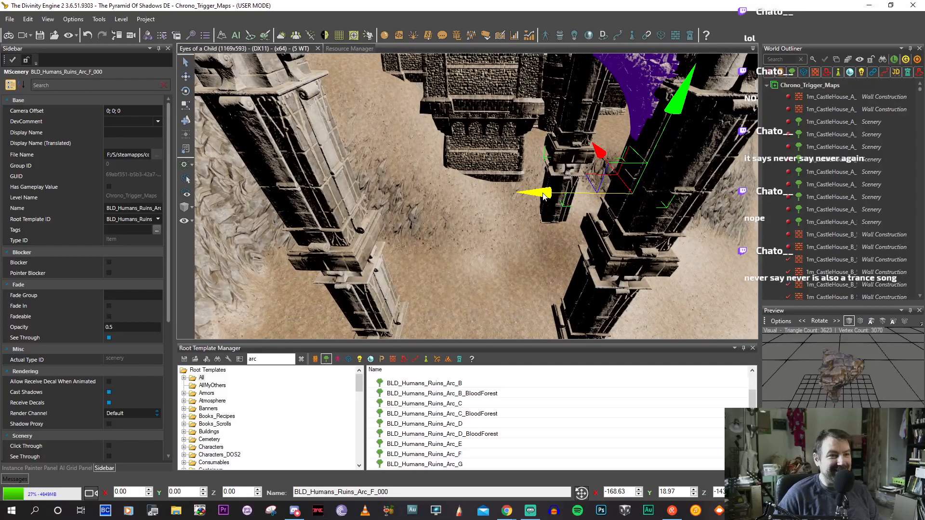
shift+drag(544, 195, 246, 158)
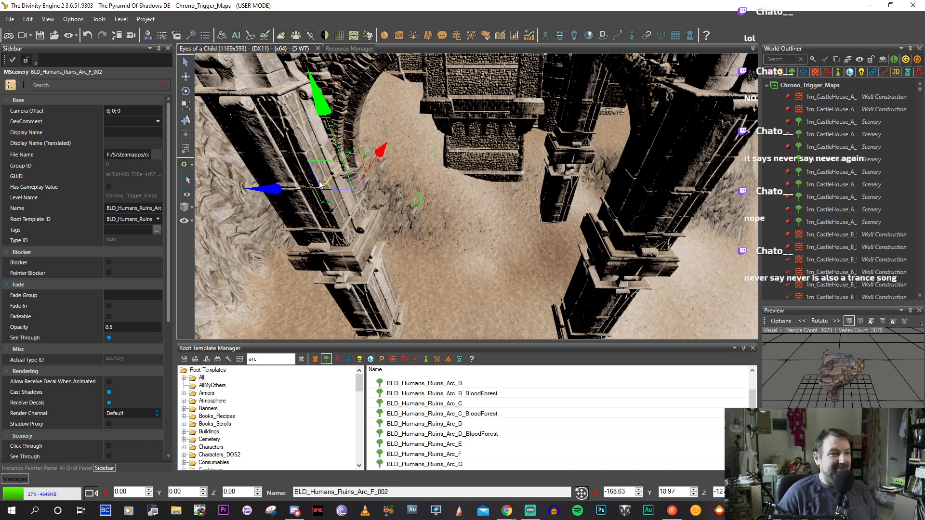
drag(331, 185, 333, 192)
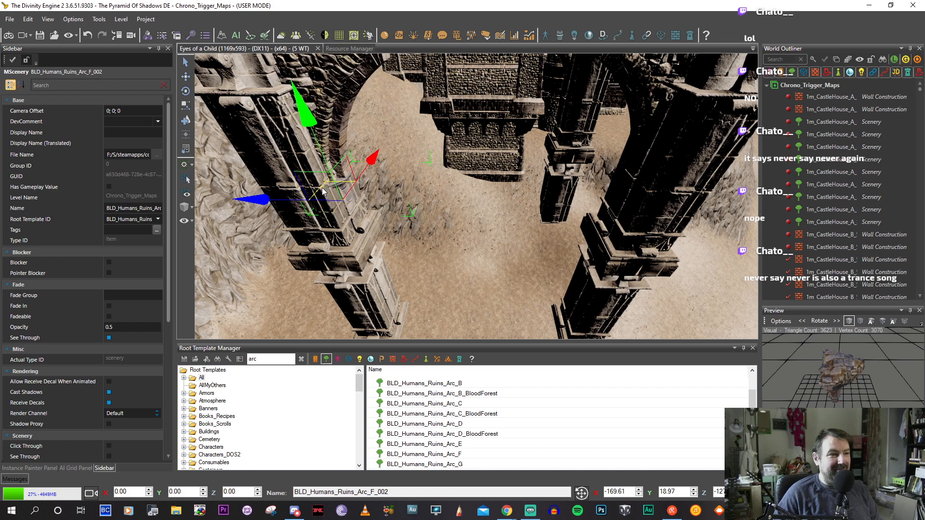
scroll(398, 204, down, 5)
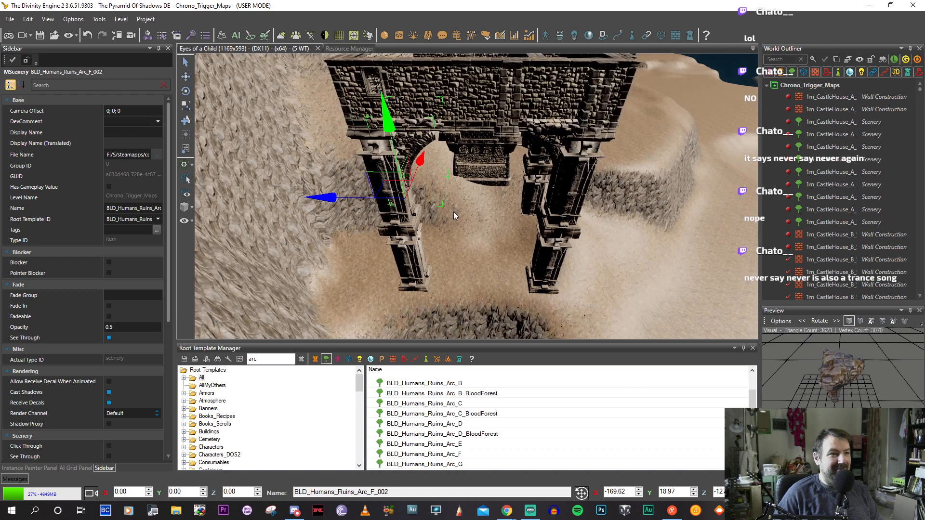
middle_drag(453, 212, 432, 209)
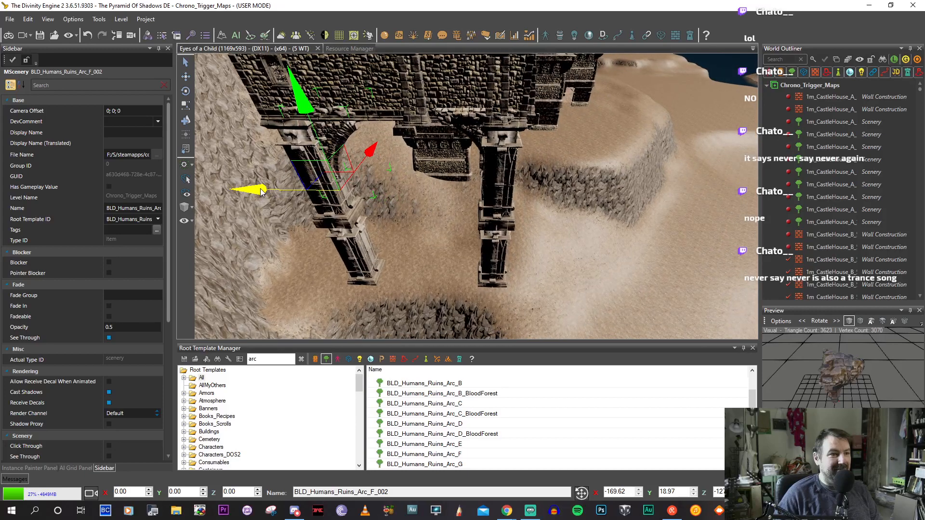
Try duplicating the new Arc_F piece back toward the middle of the opening, and select the two facing arcs.
mouse_move(260, 191)
shift+mouse_down()
mouse_move(383, 203)
mouse_move(345, 204)
shift+mouse_up()
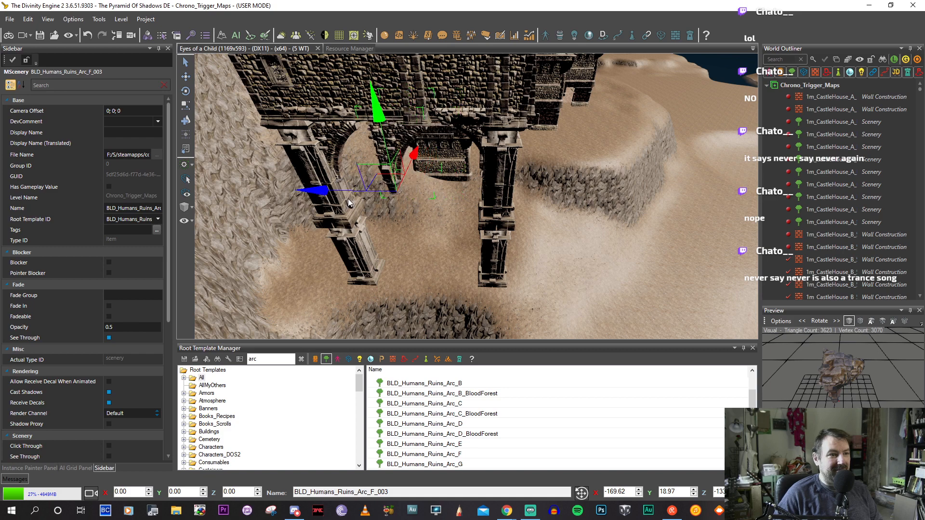
click(340, 155)
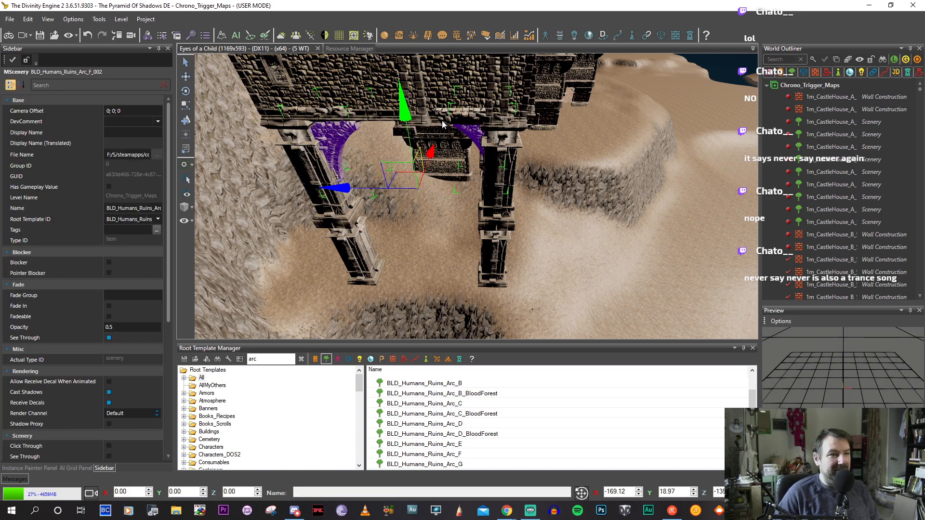
click(434, 135)
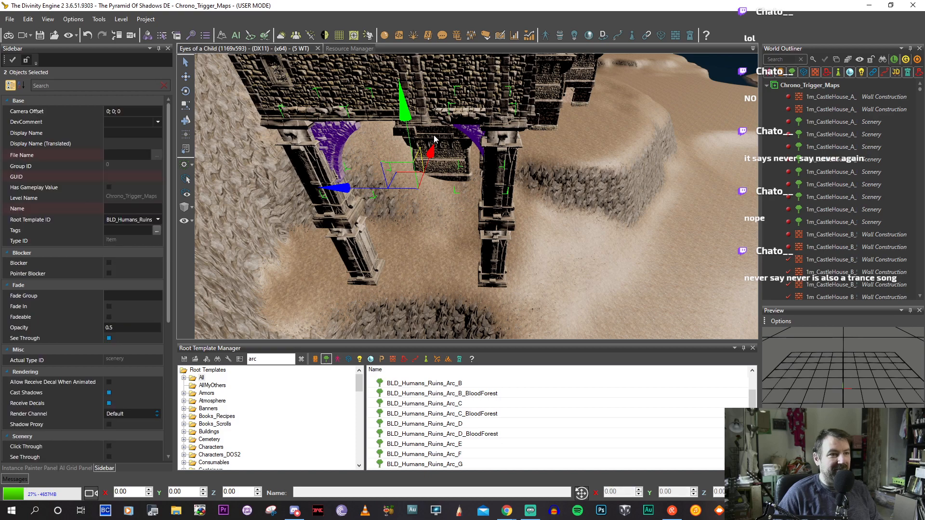
Shift the StonePlatform_4x4_A floor tile at the wing's narrow end inward to X about -167.94 and scale it down slightly.
key(s)
middle_drag(434, 138, 476, 219)
click(470, 204)
key(w)
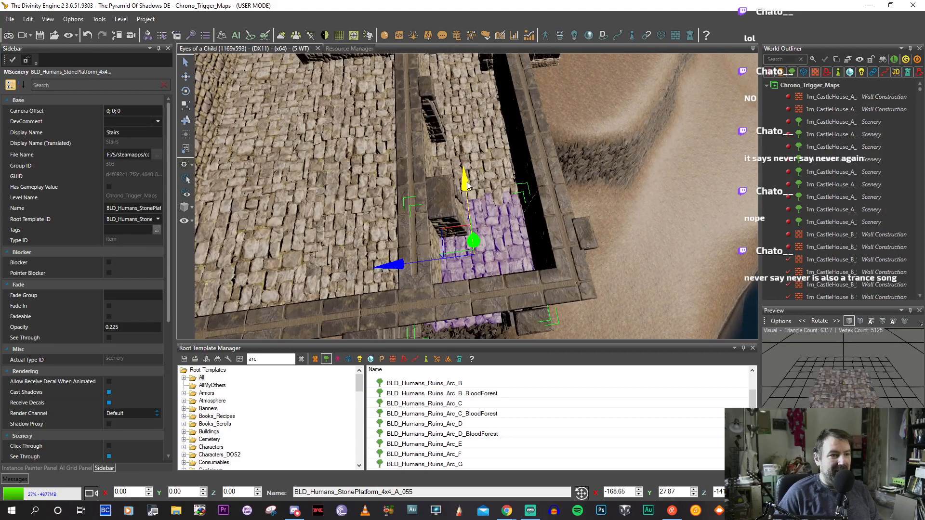
key(s)
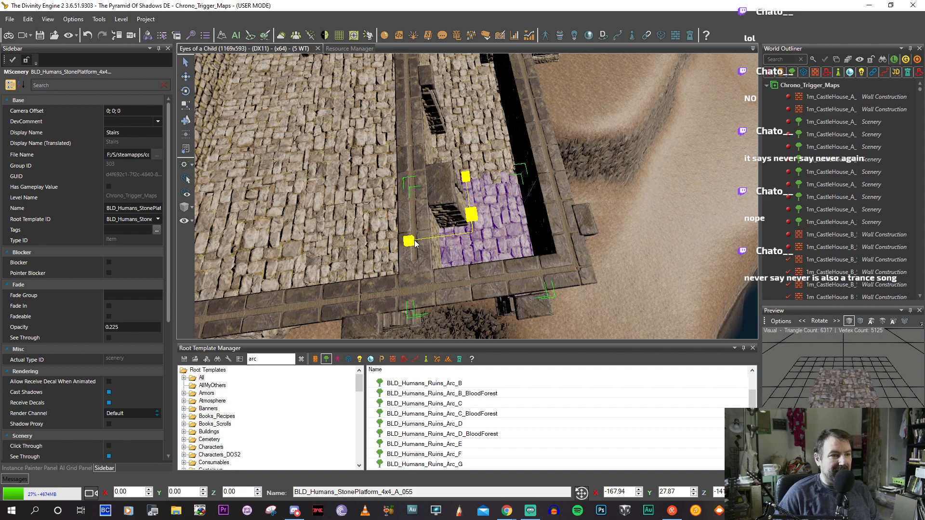
key(2)
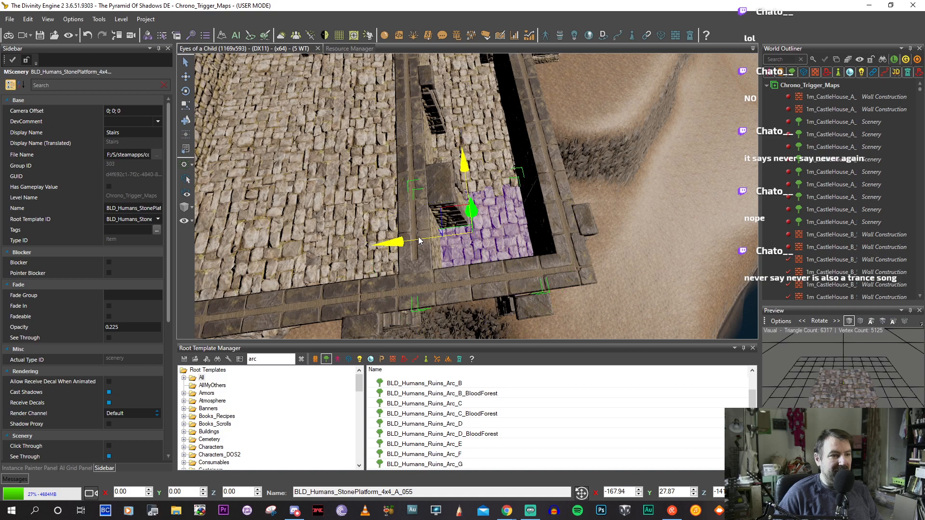
Shift the StonePlatform_4x4_A floor tile near the wing's opposite corner inward to X about -166.60.
middle_drag(417, 241, 437, 207)
click(352, 118)
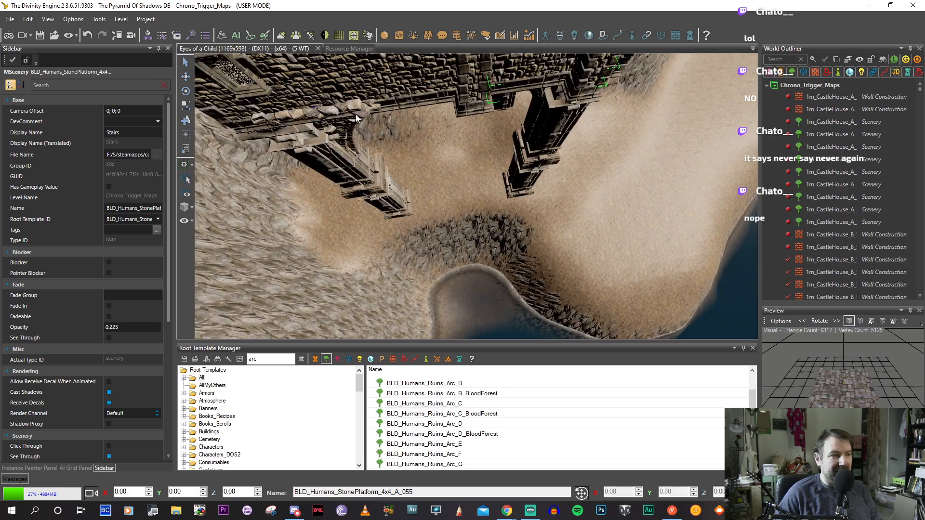
middle_drag(352, 118, 406, 148)
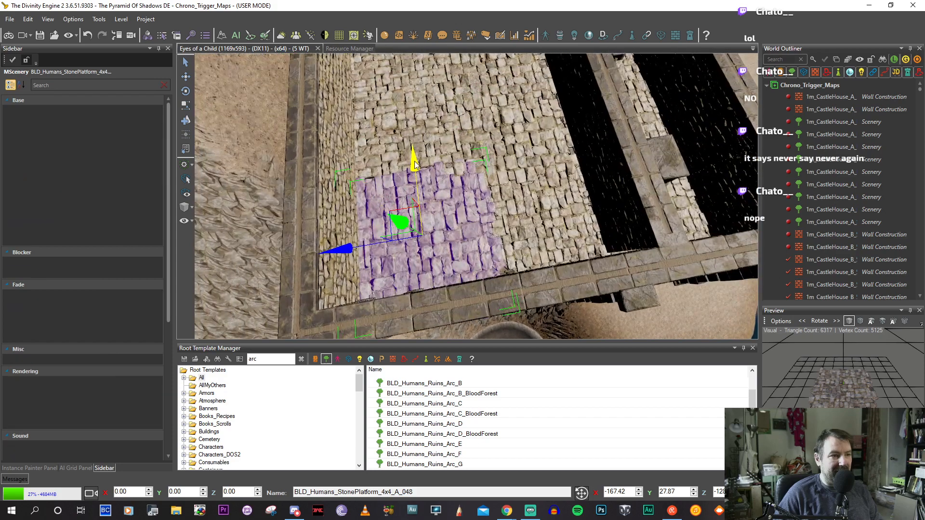
drag(415, 165, 413, 150)
mouse_move(413, 150)
middle_down()
mouse_move(415, 140)
mouse_move(414, 153)
middle_up()
drag(404, 157, 405, 156)
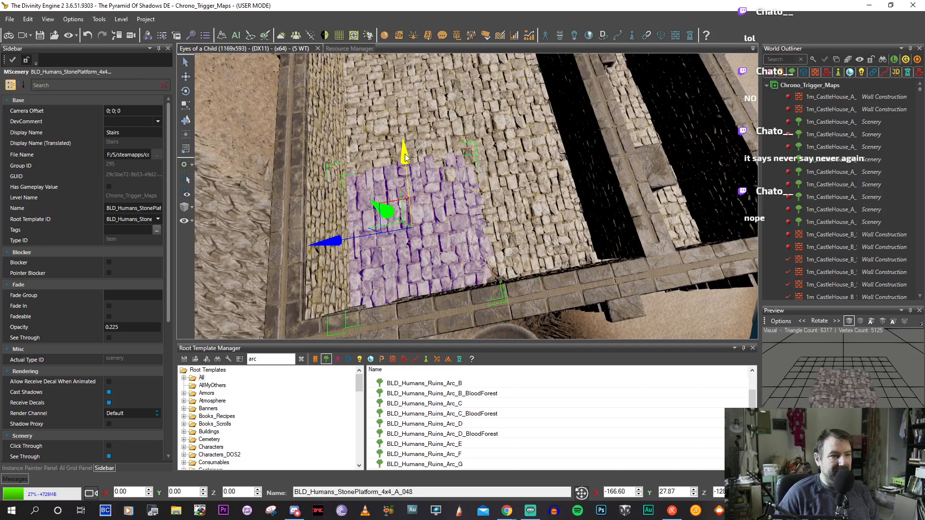
Examine the castle from several sides, checking the arched wing supports, the front facade and the terrain beside the walls.
middle_drag(404, 154, 405, 125)
middle_drag(484, 219, 444, 205)
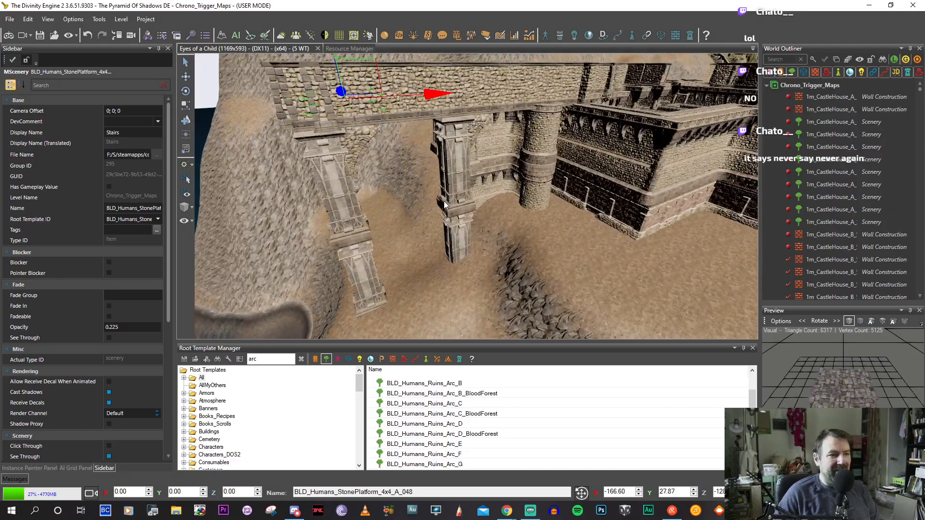
middle_drag(569, 201, 377, 216)
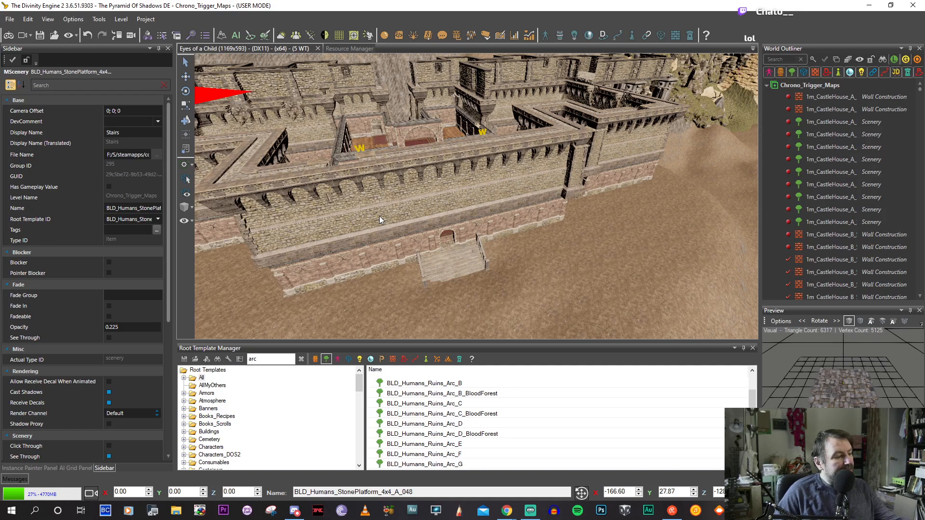
middle_drag(379, 214, 663, 235)
middle_drag(505, 236, 516, 262)
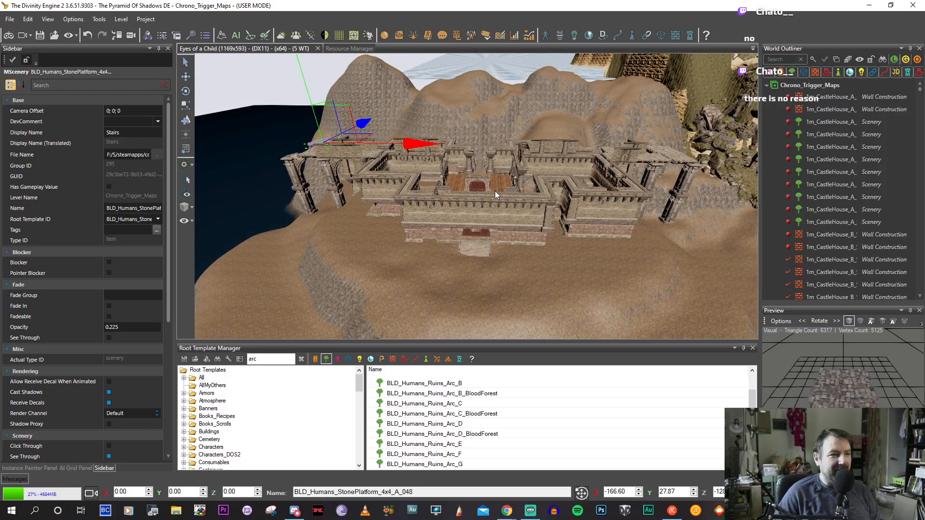
middle_drag(452, 207, 465, 157)
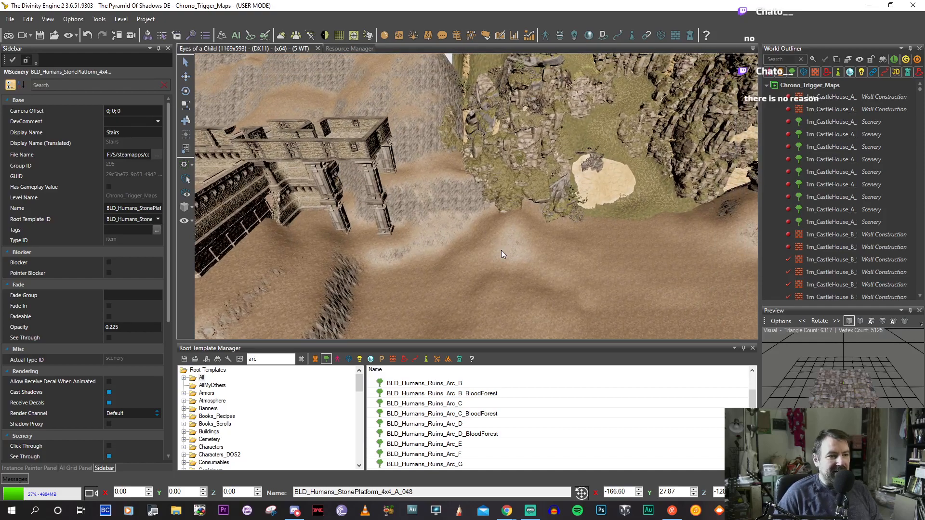
middle_drag(502, 254, 487, 223)
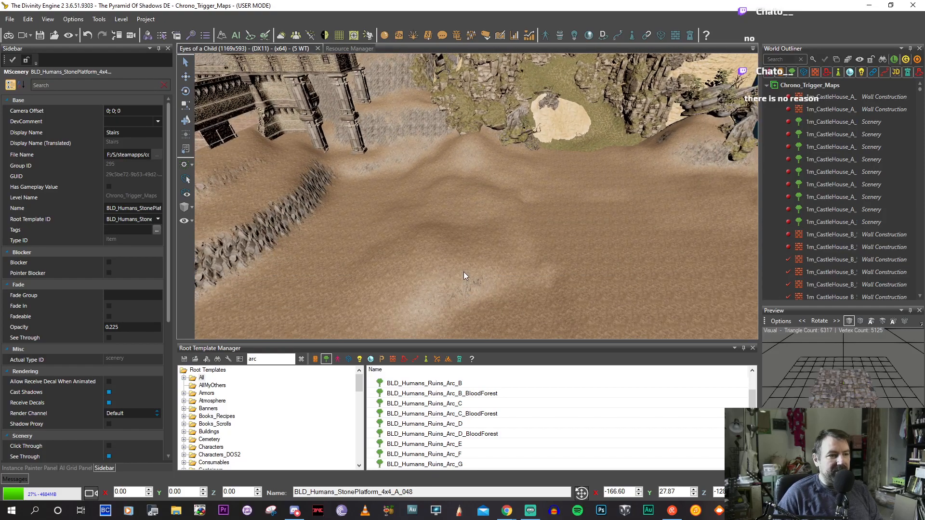
middle_drag(436, 140, 430, 159)
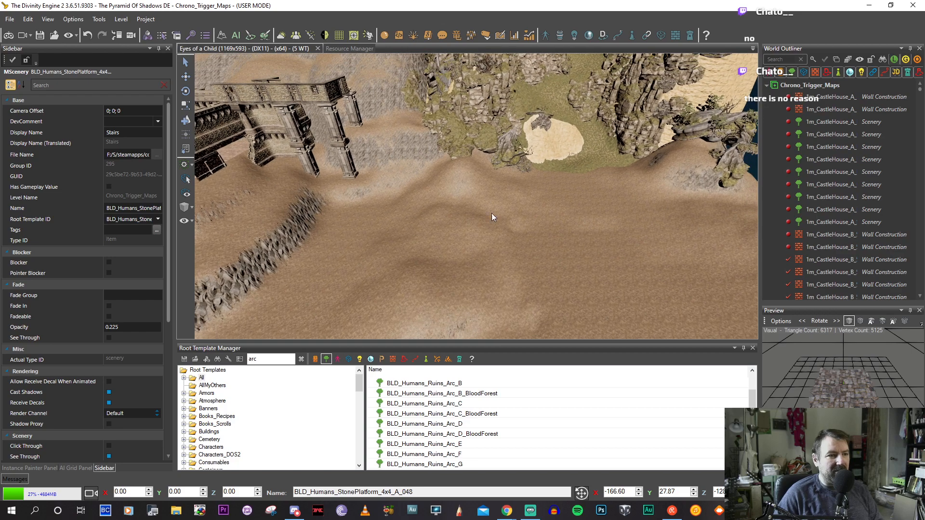
Examine the town houses and the open ground below the castle, including the round mound beside the water.
middle_drag(412, 294, 501, 140)
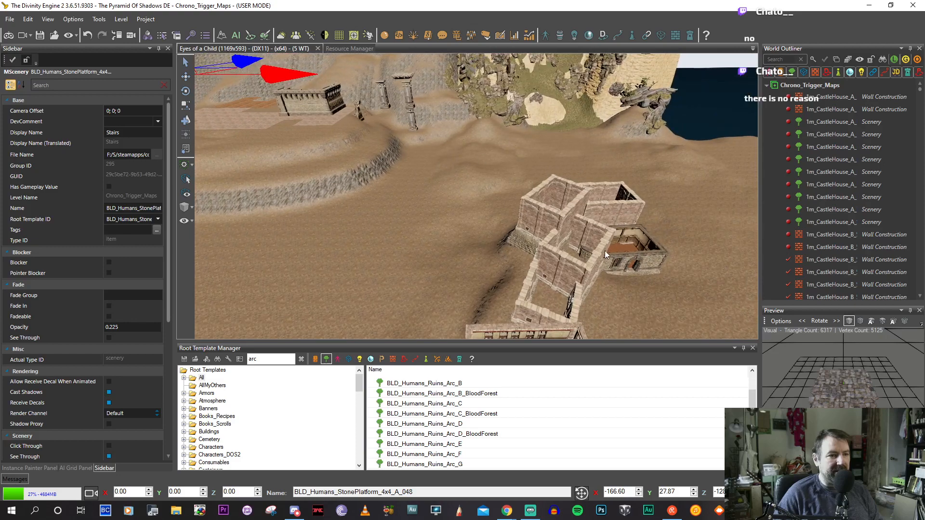
middle_drag(606, 254, 624, 247)
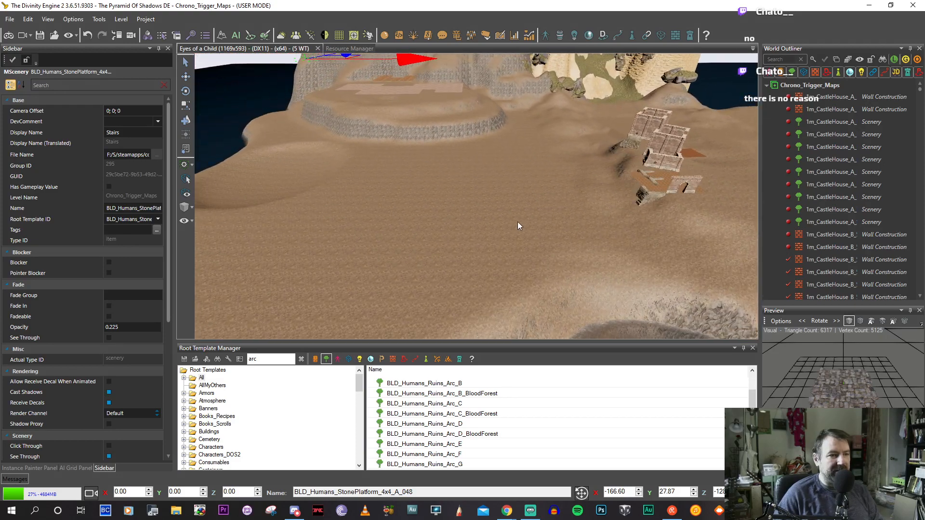
middle_drag(400, 132, 470, 210)
scroll(511, 190, up, 3)
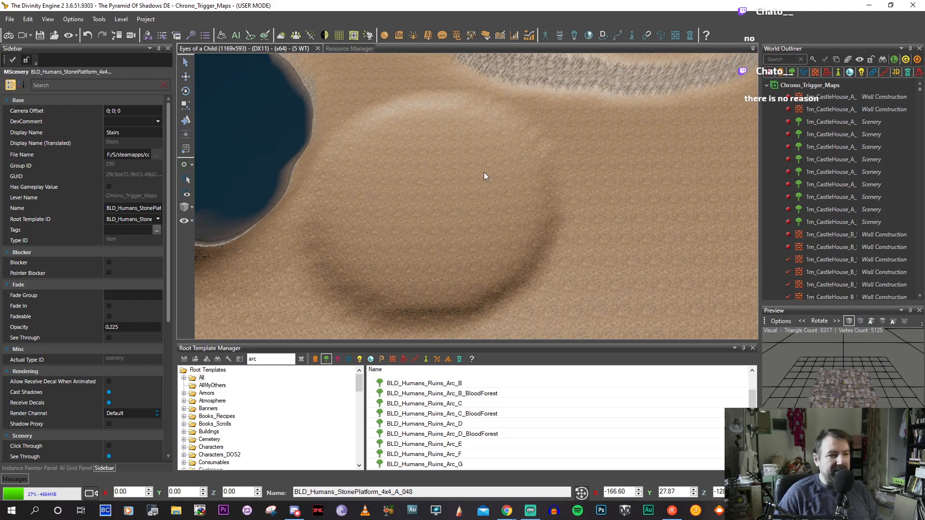
middle_drag(484, 176, 469, 200)
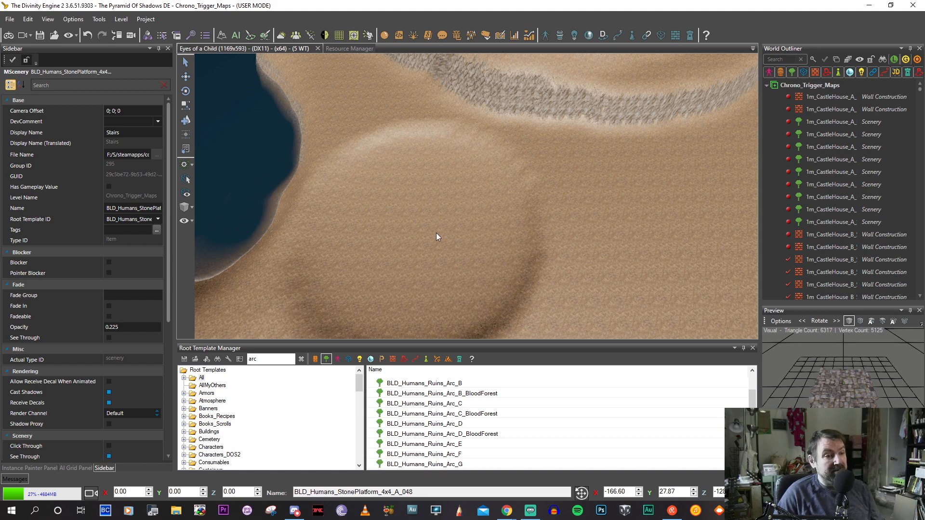
middle_drag(436, 236, 457, 199)
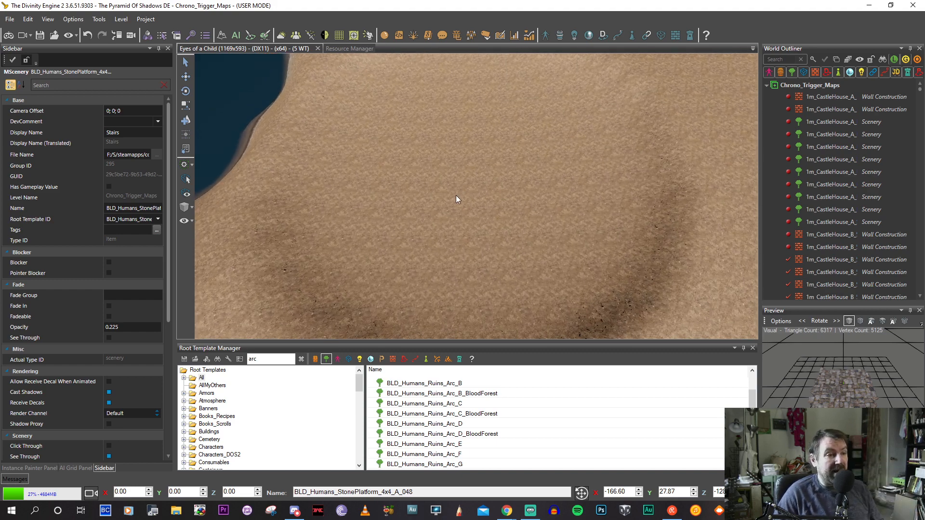
middle_drag(539, 118, 468, 118)
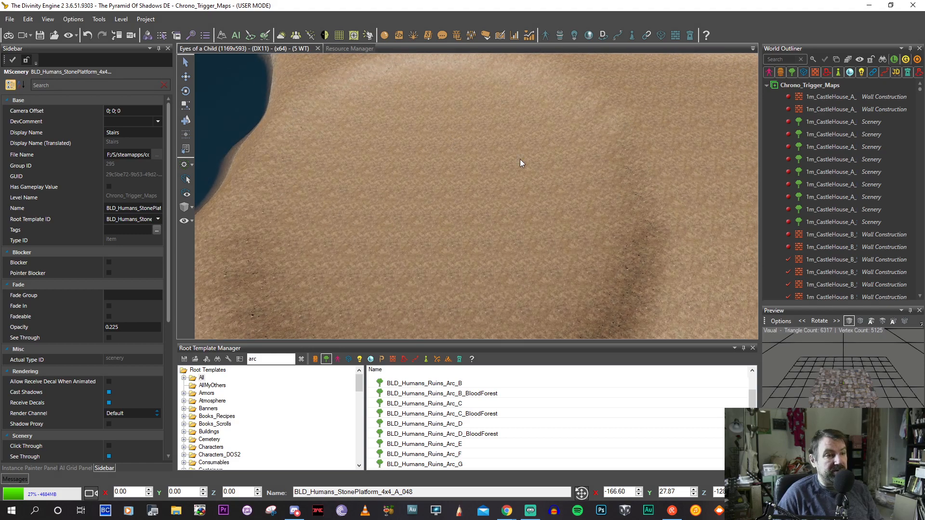
middle_drag(520, 162, 397, 249)
middle_drag(409, 249, 426, 219)
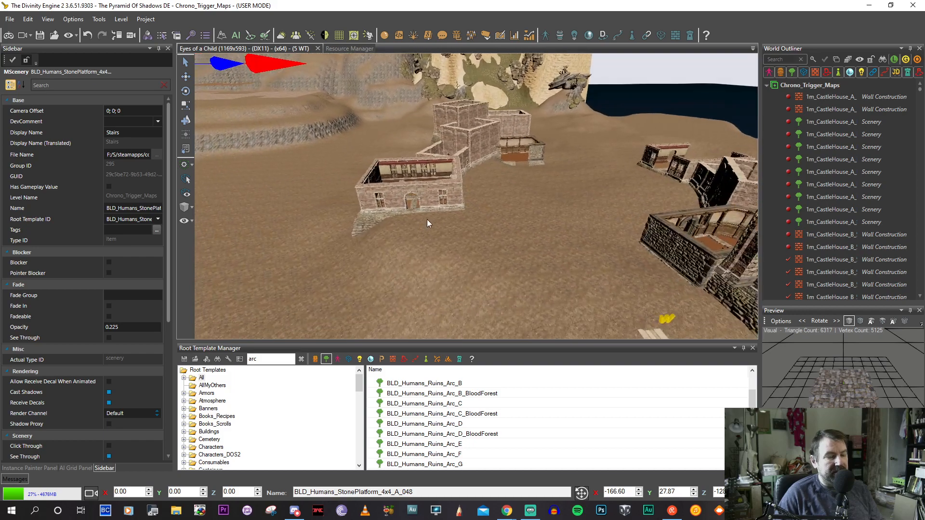
Move the 2m_CityHouse_C_6H wall construction from beside the town to the shoreline ground below the castle, at X about -134.31.
scroll(558, 223, up, 1)
middle_drag(558, 225, 461, 285)
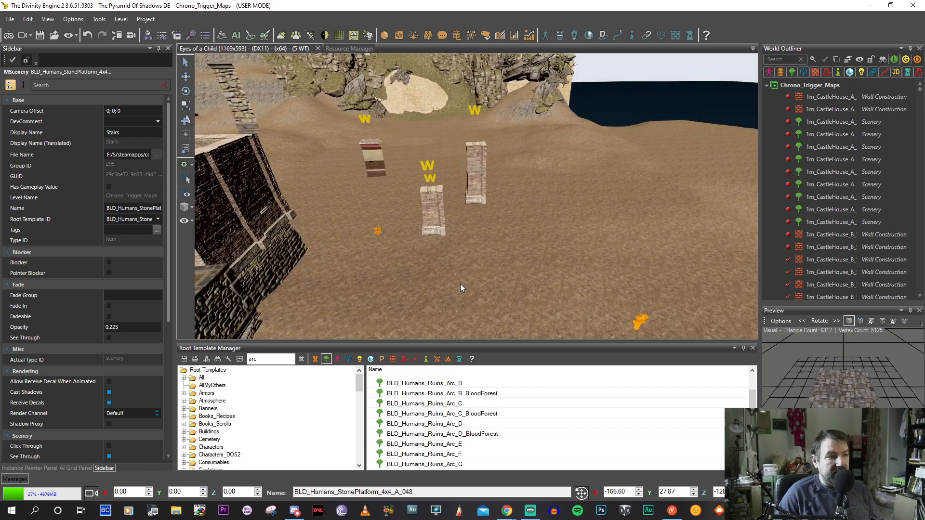
click(474, 193)
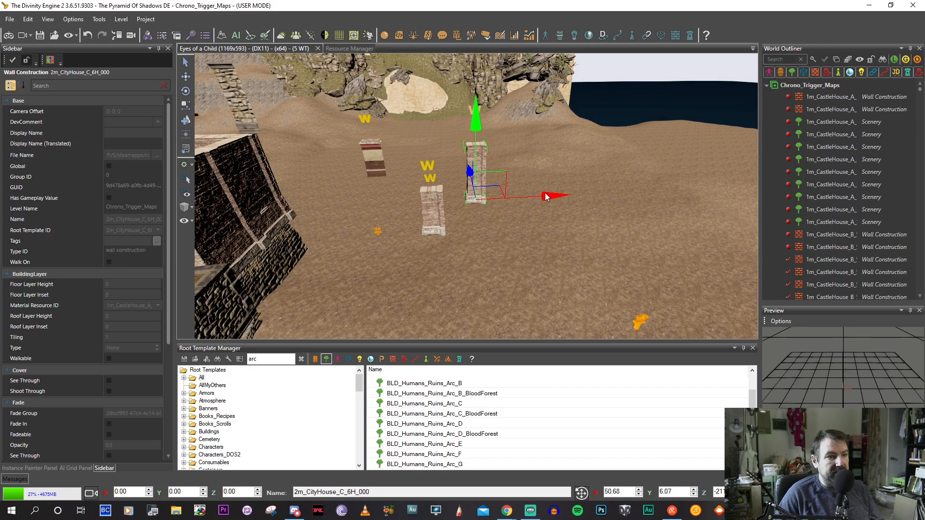
drag(497, 186, 412, 213)
key(a)
key(a)
key(d)
mouse_move(438, 196)
right_down()
mouse_move(426, 203)
mouse_move(443, 188)
right_up()
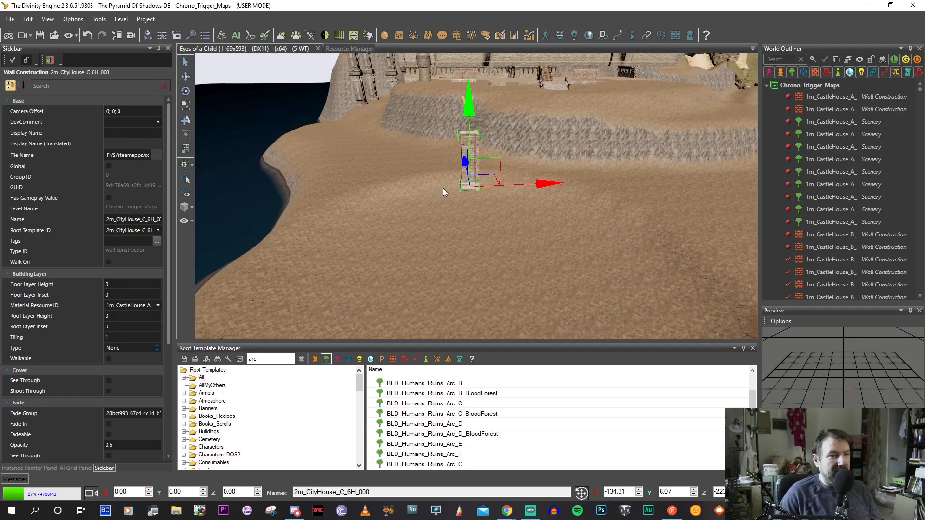
Lower the selected city house wall piece to Y -4.69 and move it across the open sand to X -122.74.
drag(471, 108, 464, 201)
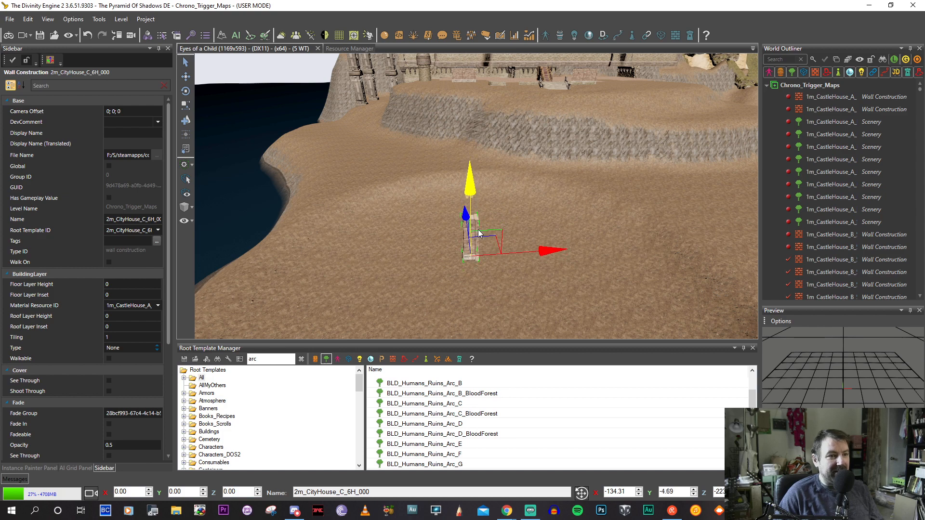
drag(491, 246, 438, 270)
key(s)
right_drag(438, 270, 431, 247)
drag(424, 202, 611, 270)
right_drag(611, 269, 625, 291)
key(s)
key(w)
key(w)
right_drag(519, 266, 514, 268)
key(s)
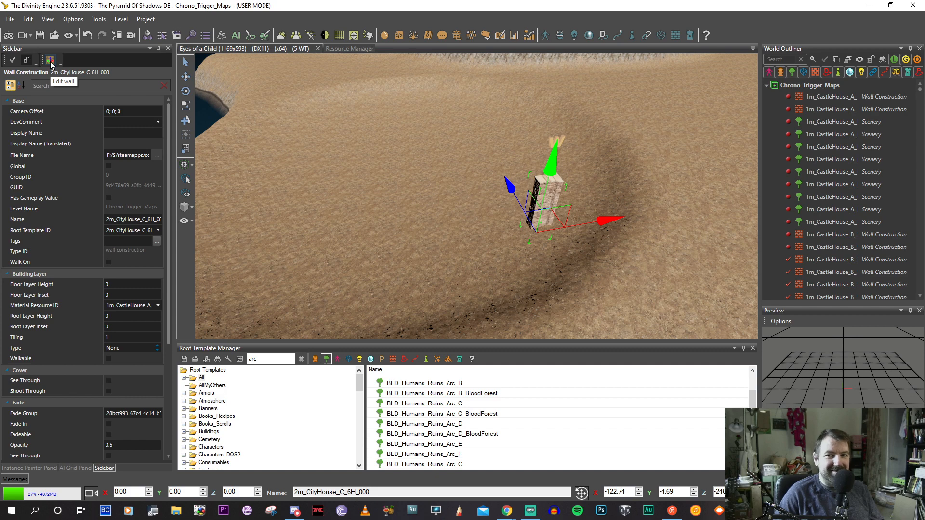
right_drag(463, 215, 453, 238)
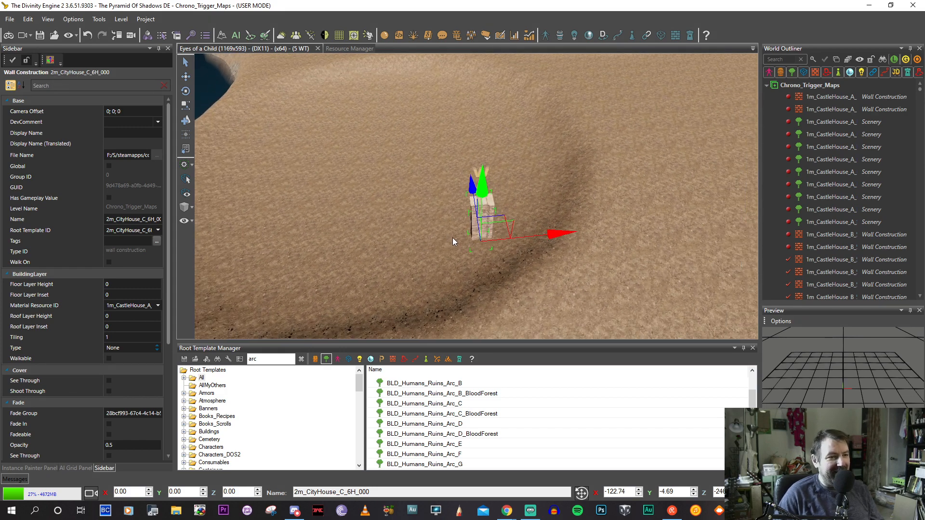
Switch to File Explorer and open the cathedral map image ChronoTrigger600Cathedral.png in Photos.
click(507, 519)
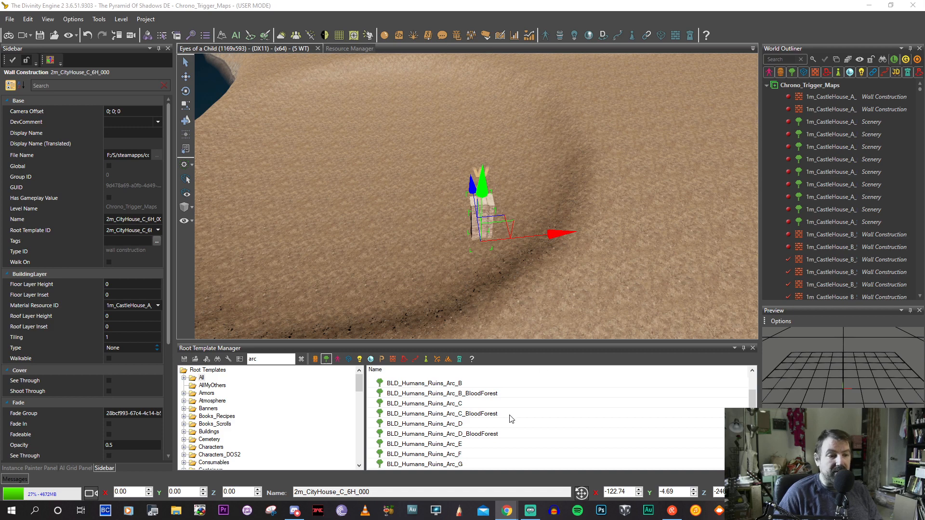
click(176, 511)
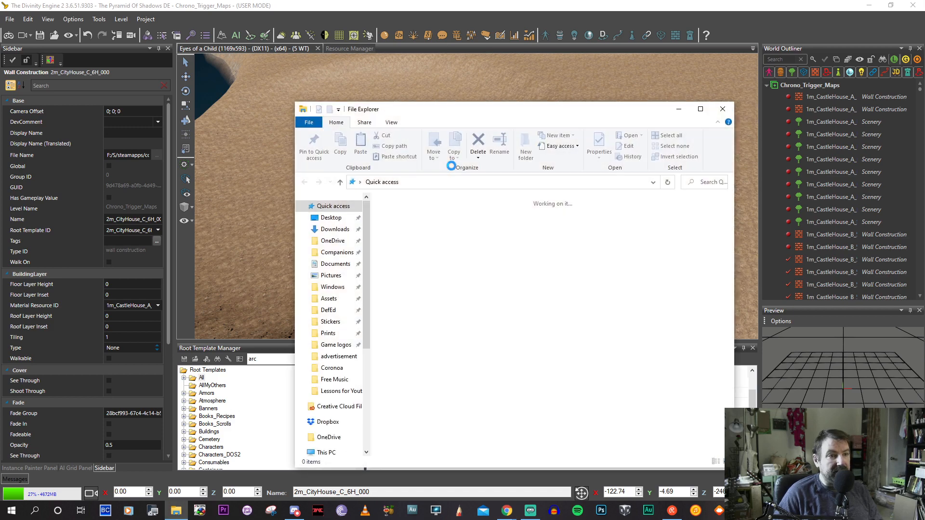
drag(446, 112, 924, 69)
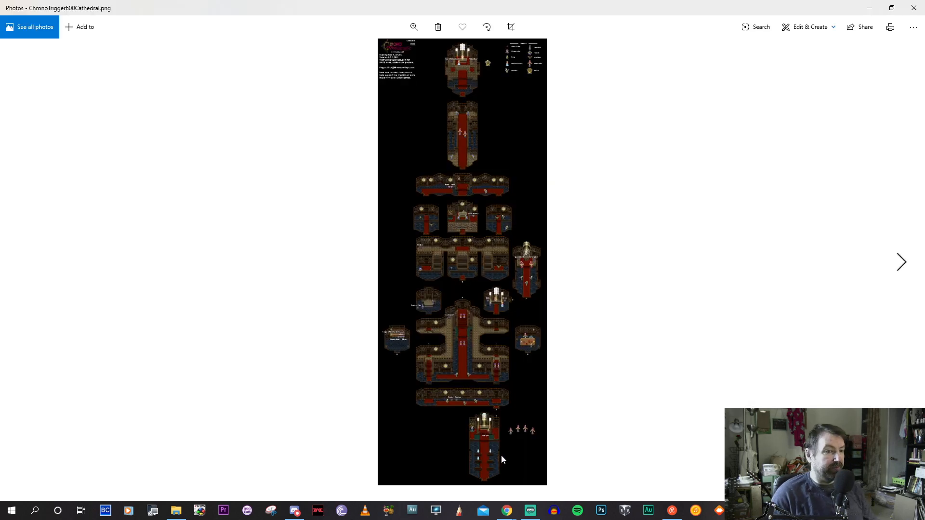
Enlarge the cathedral map and examine the entrance chapel at its lower end.
scroll(498, 466, up, 3)
drag(499, 423, 500, 309)
scroll(499, 308, down, 1)
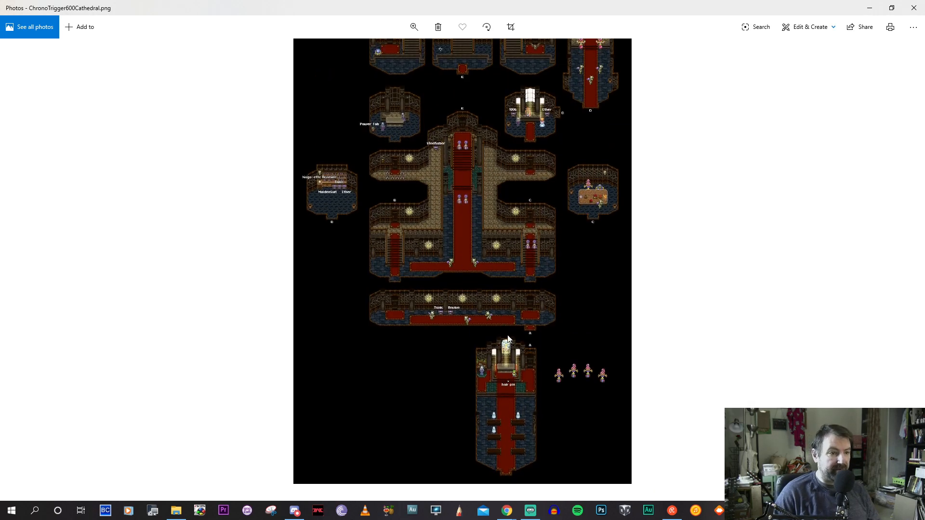
scroll(524, 395, down, 2)
scroll(513, 445, up, 2)
scroll(527, 459, up, 3)
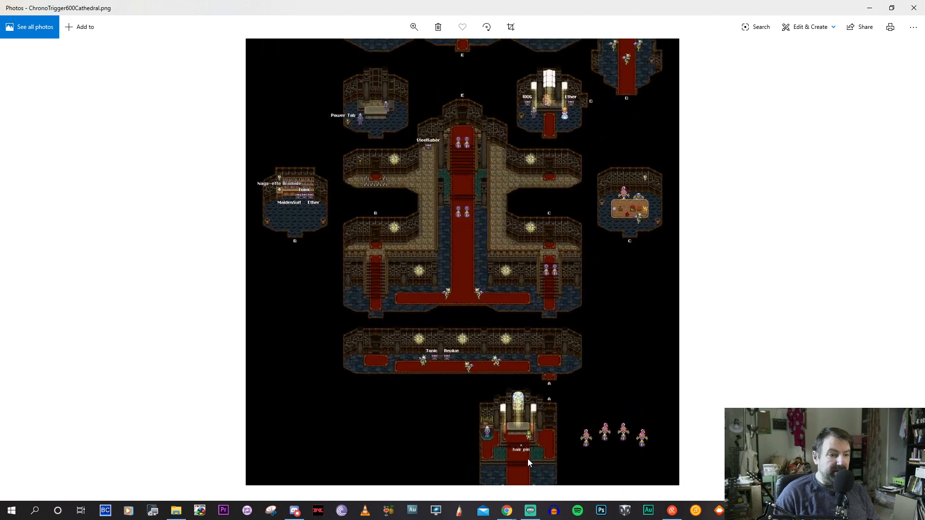
drag(528, 459, 440, 285)
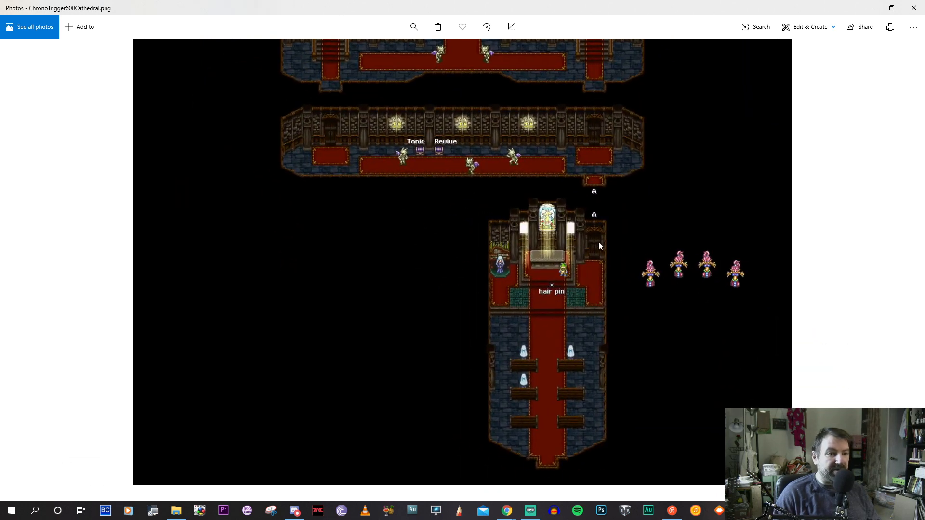
Follow the cathedral layout from the entrance chapel up to the final boss room, examining each hall and side room.
drag(584, 246, 605, 405)
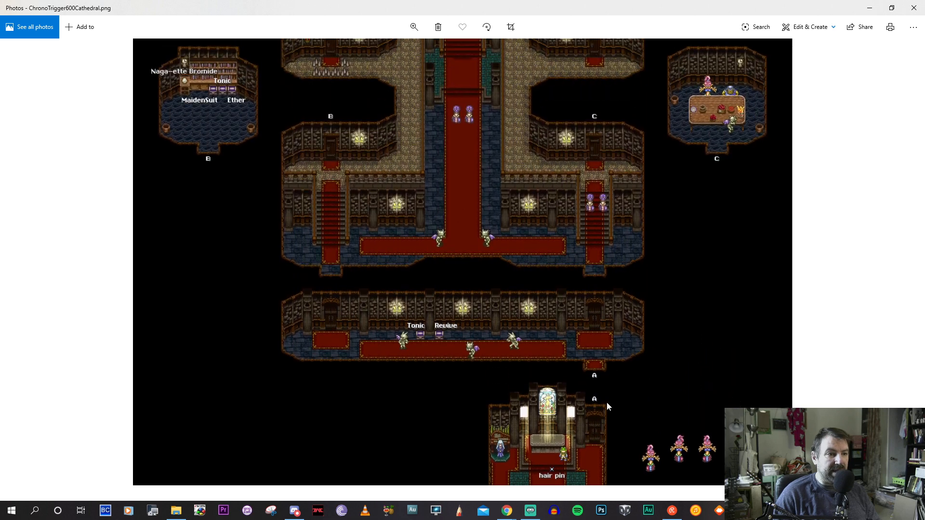
drag(484, 258, 491, 412)
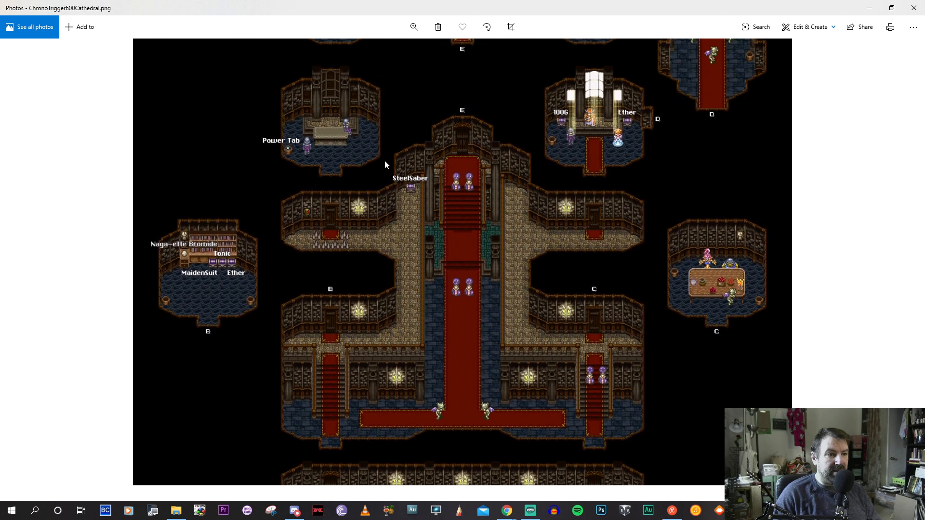
drag(384, 160, 381, 367)
drag(677, 201, 598, 282)
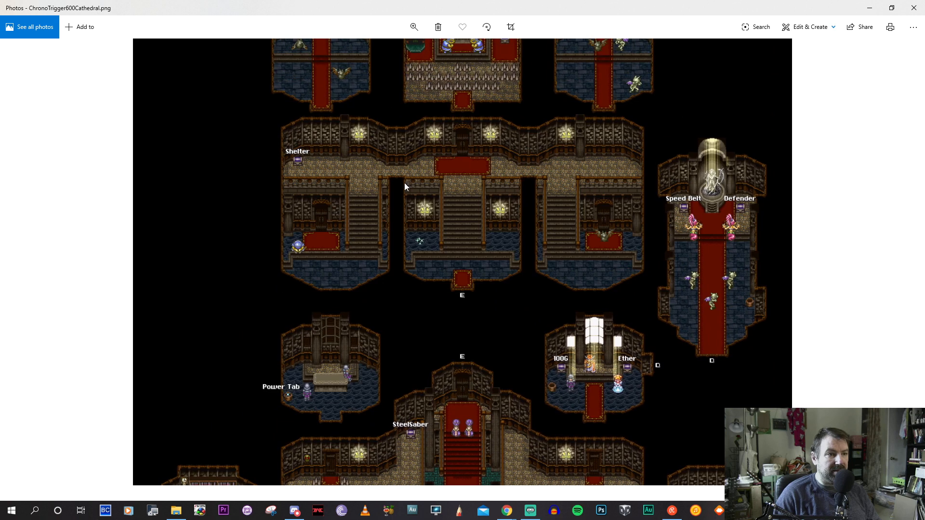
drag(535, 153, 541, 356)
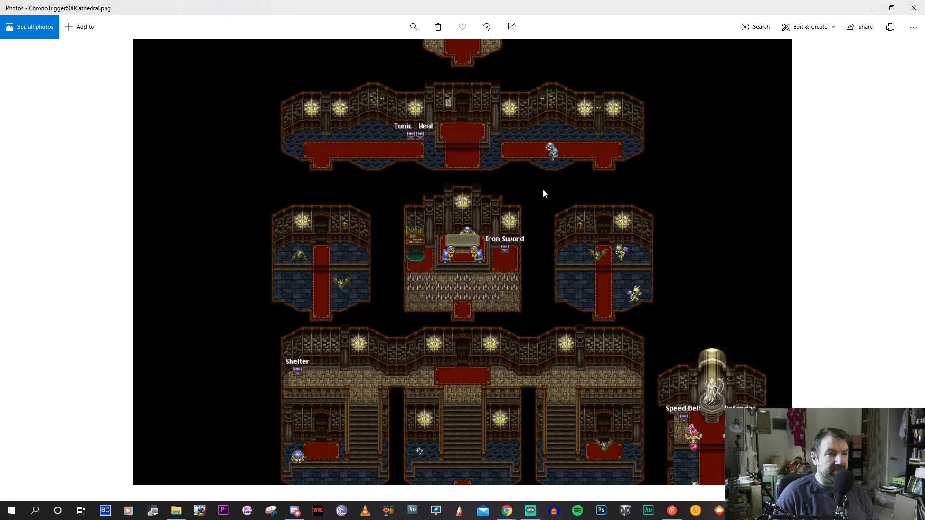
drag(543, 192, 542, 335)
drag(432, 121, 439, 275)
drag(438, 184, 439, 256)
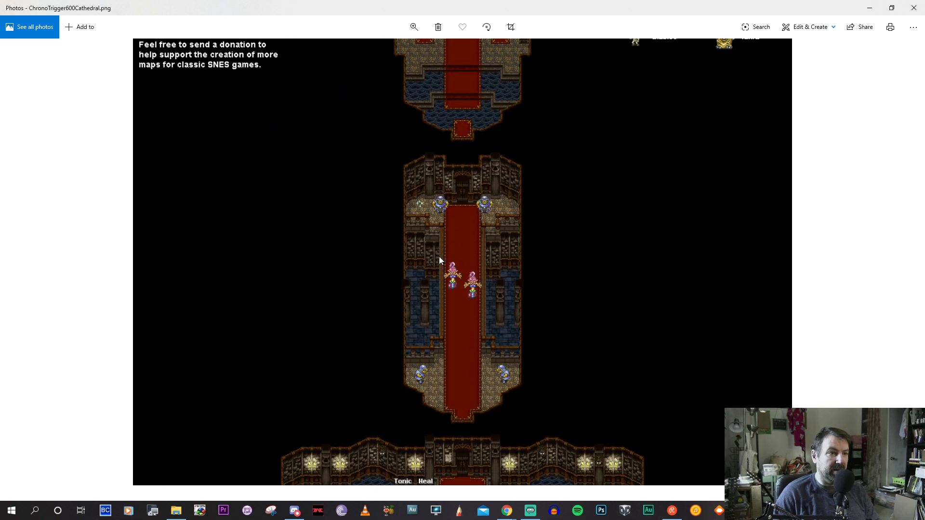
drag(436, 48, 430, 200)
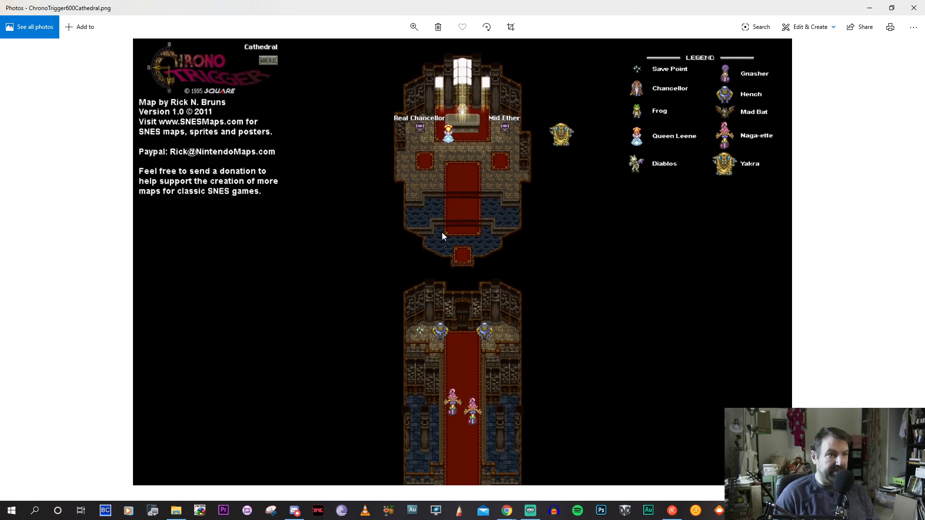
Trace the map back down from the boss room through the central staircase hall to the entrance chapel.
drag(446, 331, 443, 189)
drag(449, 277, 449, 189)
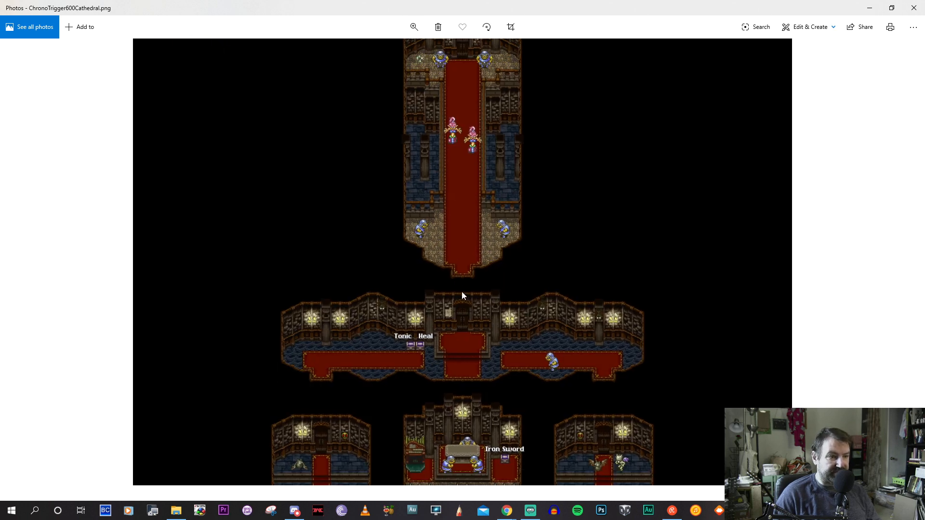
drag(456, 440, 456, 323)
mouse_move(457, 458)
mouse_down()
mouse_move(457, 332)
mouse_move(446, 259)
mouse_move(466, 164)
mouse_up()
drag(462, 277, 458, 156)
drag(455, 322, 462, 236)
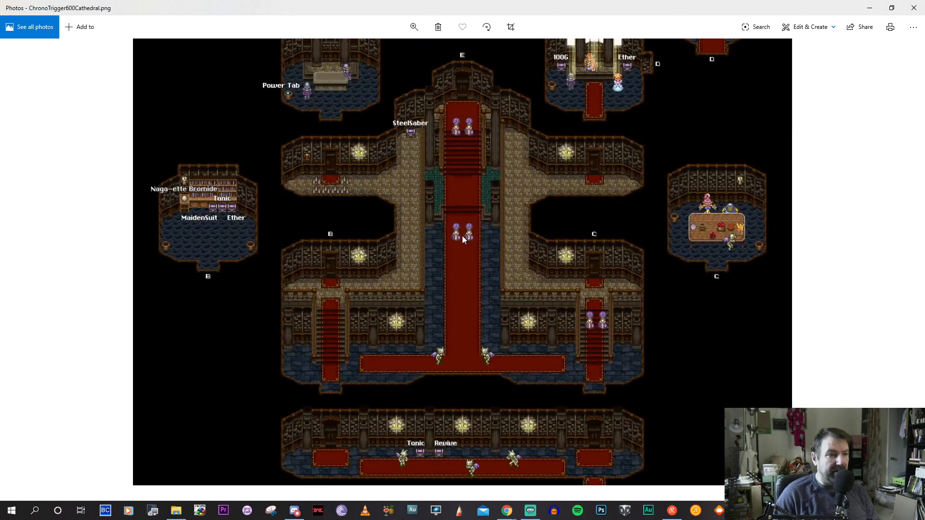
drag(462, 292, 482, 164)
drag(463, 463, 452, 248)
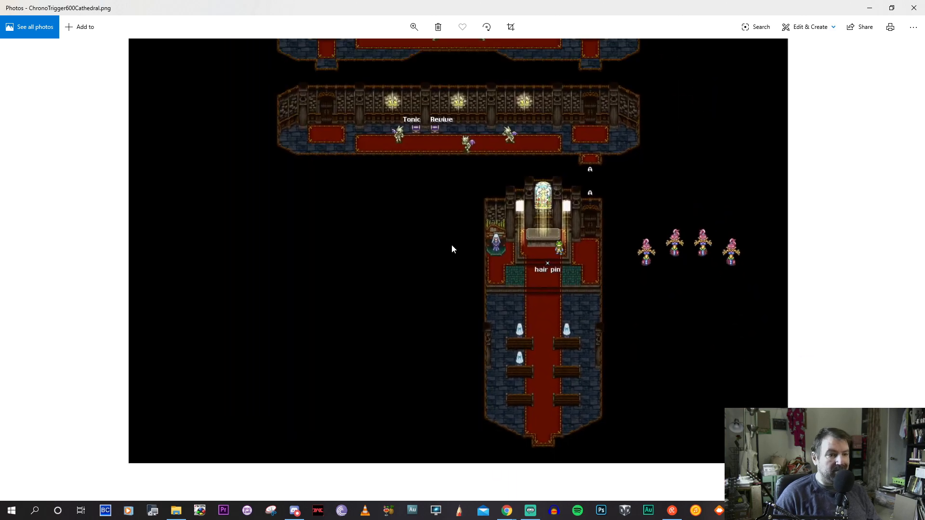
Review the rooms from the chapel corridor up to the long red-carpet hall before the boss room.
drag(423, 163, 450, 336)
mouse_move(453, 205)
mouse_down()
mouse_move(455, 341)
mouse_move(446, 313)
mouse_up()
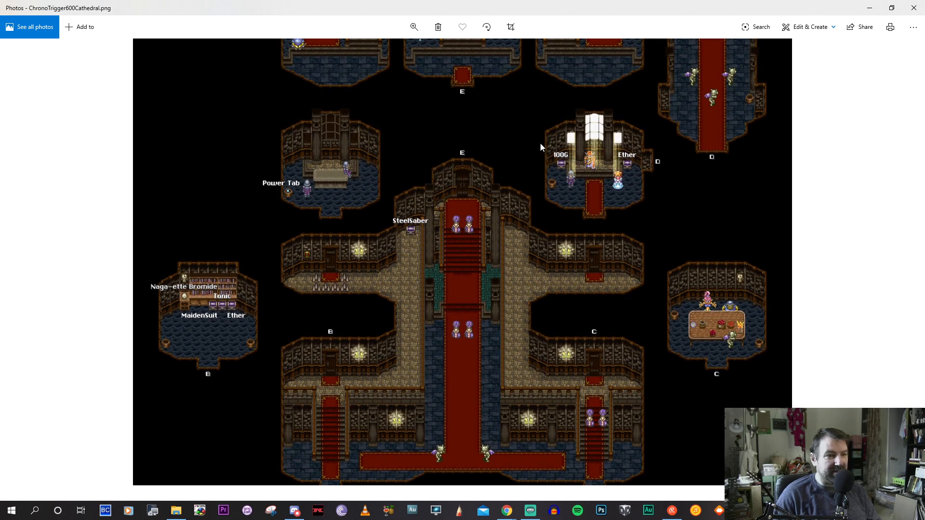
drag(541, 147, 545, 317)
drag(511, 152, 527, 282)
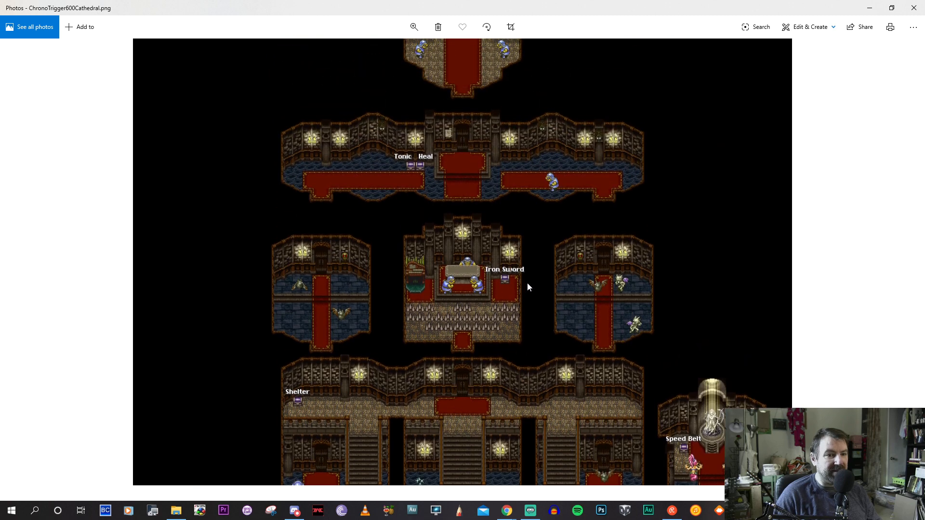
drag(510, 186, 517, 310)
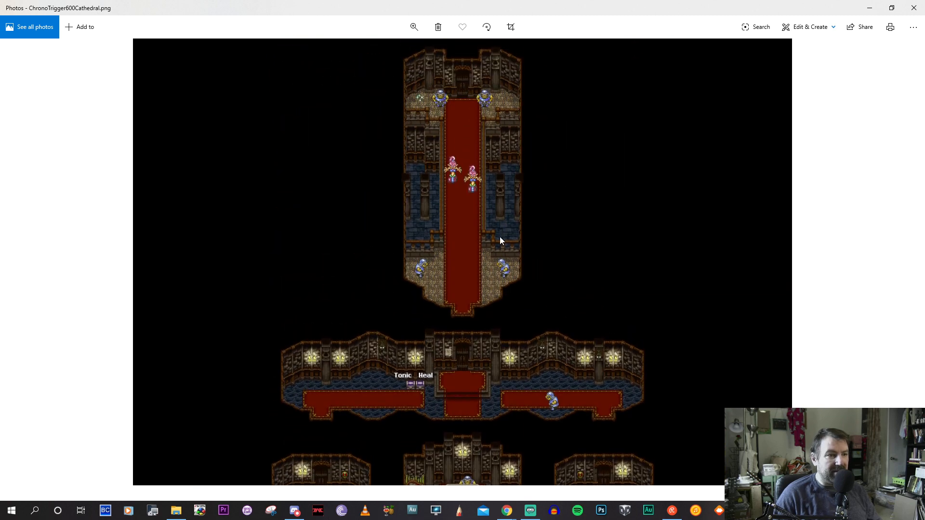
drag(501, 241, 504, 167)
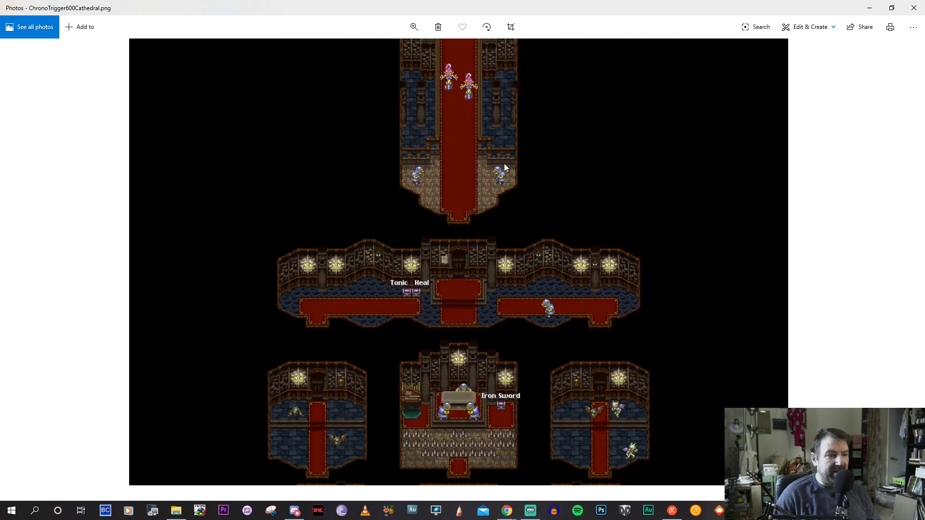
drag(485, 128, 507, 295)
drag(496, 111, 495, 216)
mouse_move(494, 175)
mouse_down()
mouse_move(493, 275)
mouse_move(473, 159)
mouse_up()
drag(464, 289, 457, 188)
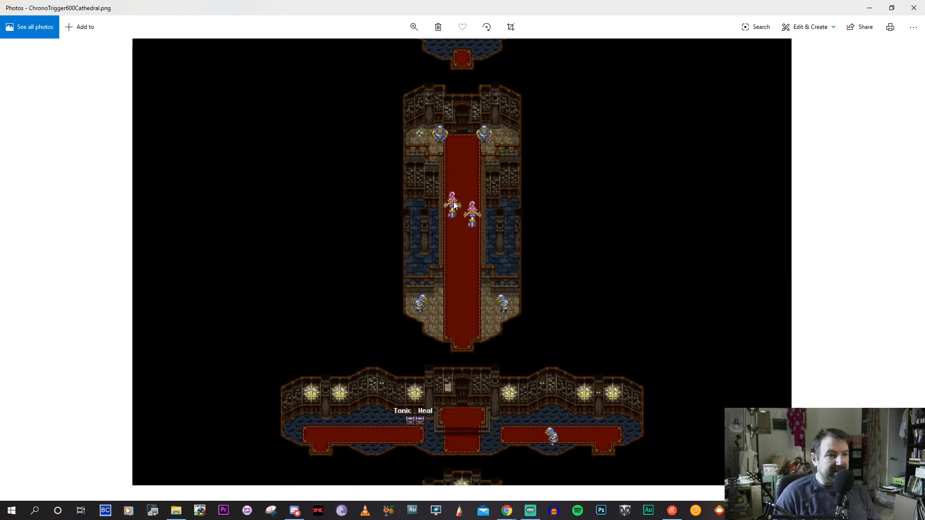
Examine how the long red-carpet hall connects down through the stair halls and side rooms to the chapel.
drag(453, 314, 446, 233)
drag(450, 270, 451, 131)
drag(450, 293, 436, 151)
drag(481, 355, 514, 290)
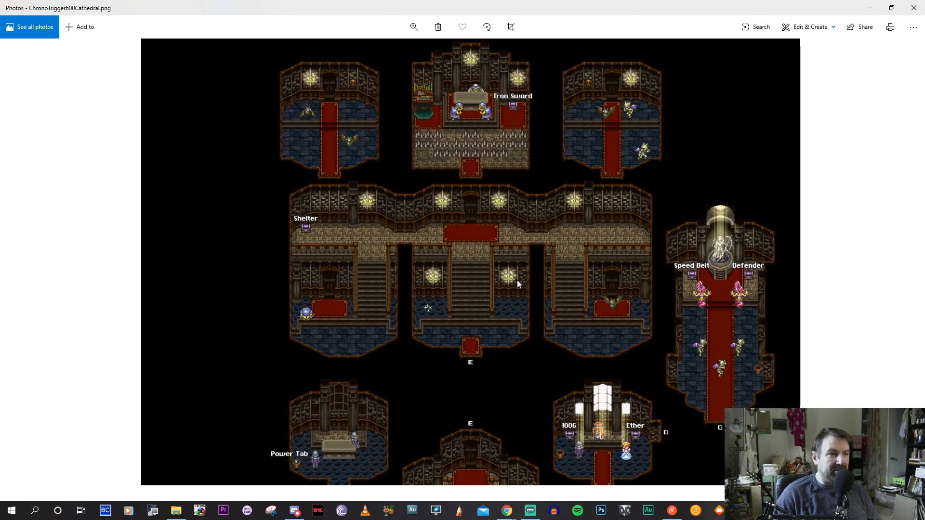
drag(496, 347, 485, 169)
mouse_move(493, 324)
mouse_down()
mouse_move(496, 233)
mouse_move(499, 298)
mouse_move(508, 282)
mouse_up()
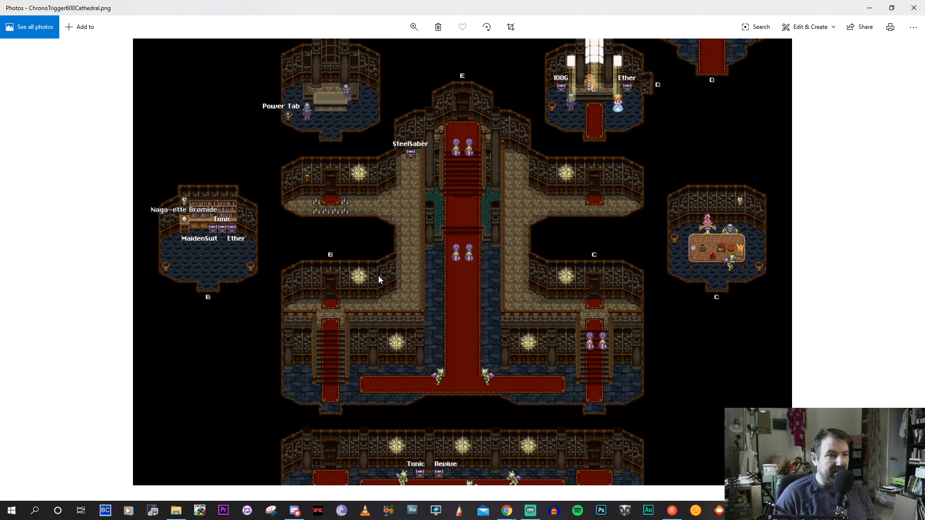
drag(511, 429, 510, 260)
drag(502, 331, 501, 245)
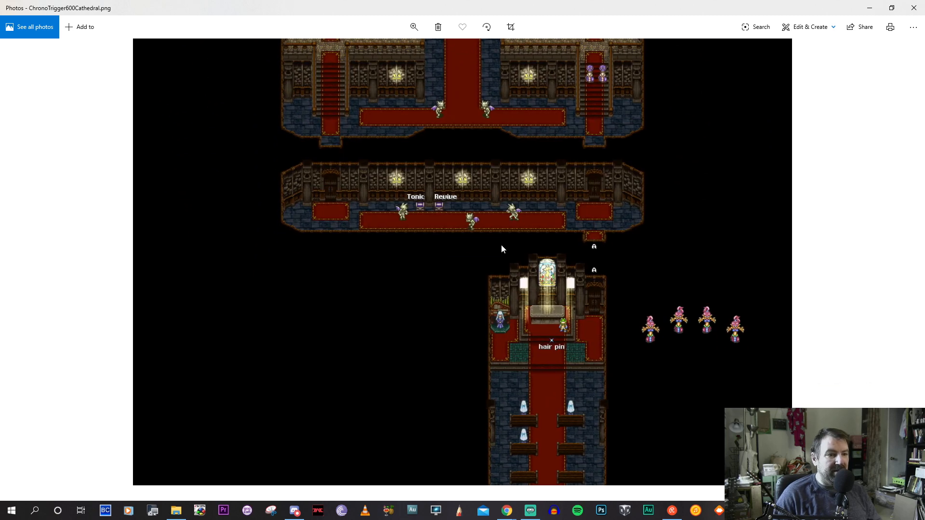
drag(492, 351, 492, 311)
scroll(519, 310, up, 5)
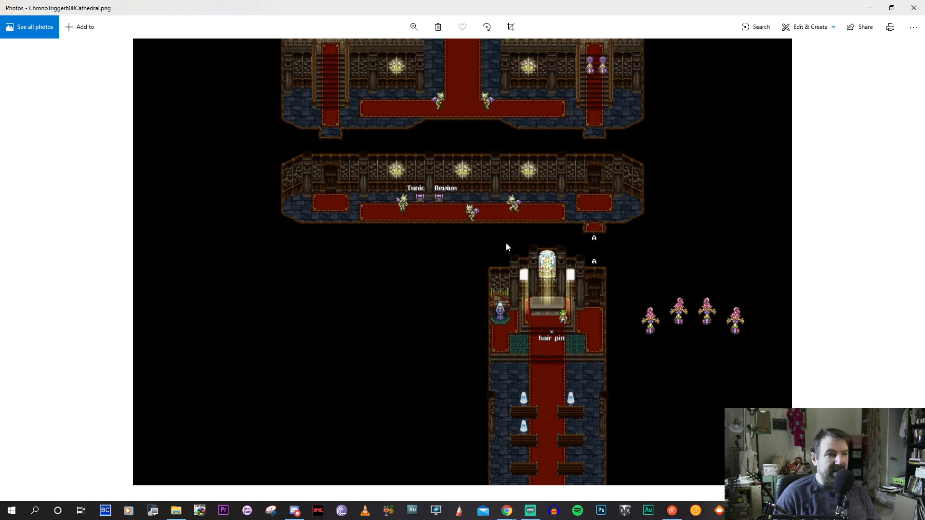
Study the map from the corridor above the chapel, past the triple-staircase hall and spiked organ room, up to the boss room.
drag(498, 199, 506, 361)
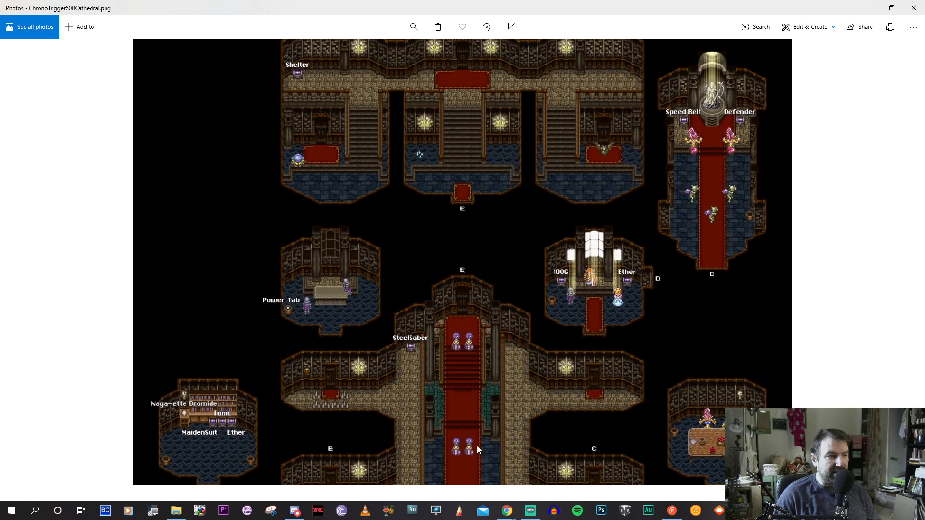
drag(576, 203, 583, 305)
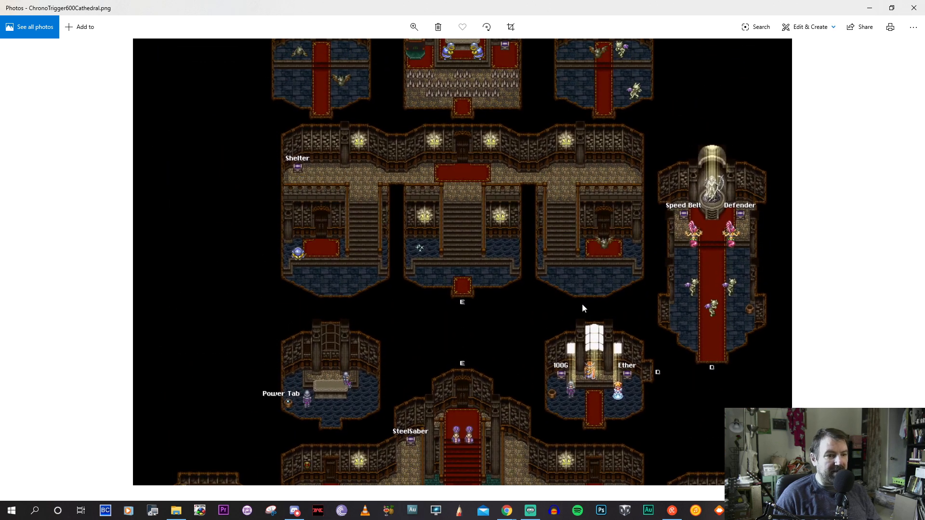
scroll(519, 279, up, 3)
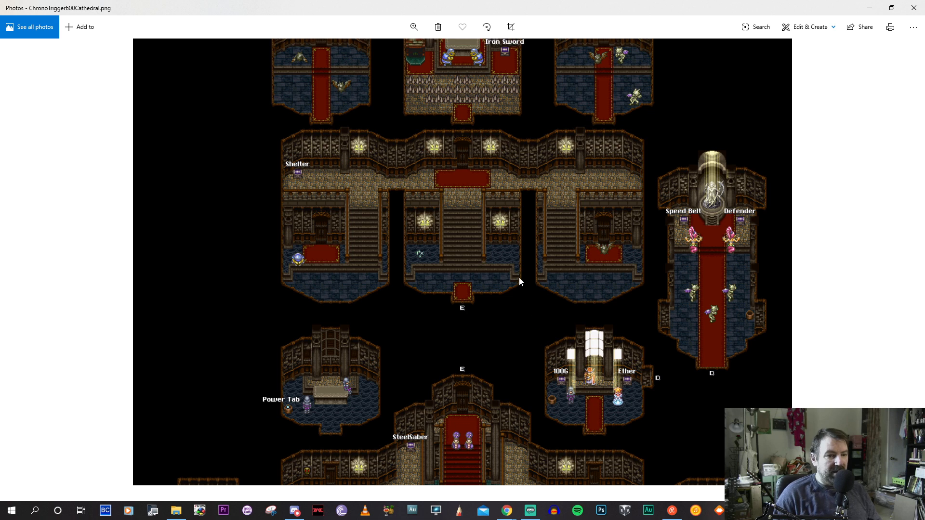
scroll(508, 276, up, 3)
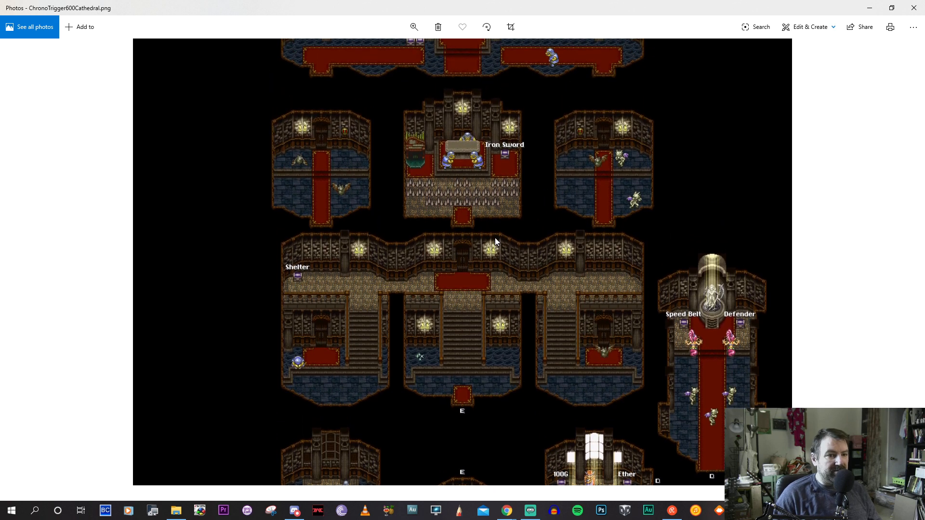
scroll(490, 225, up, 2)
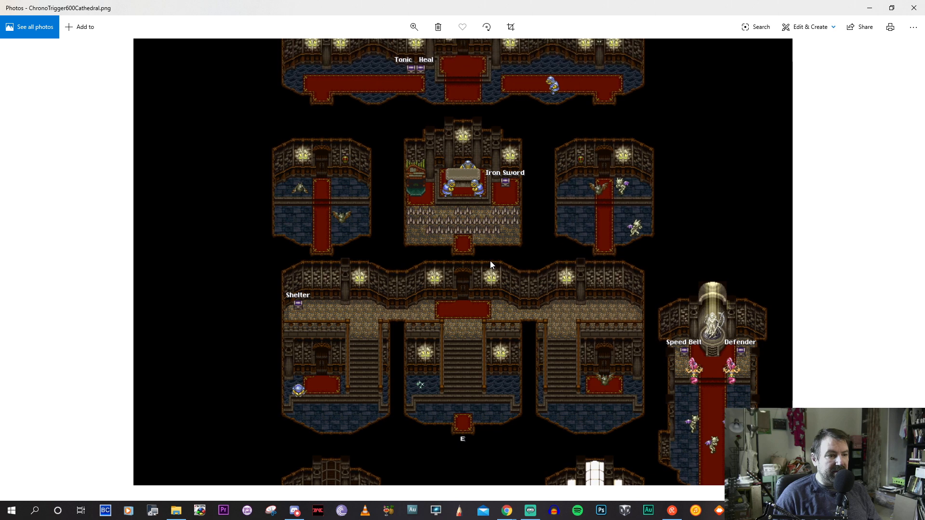
scroll(468, 227, down, 5)
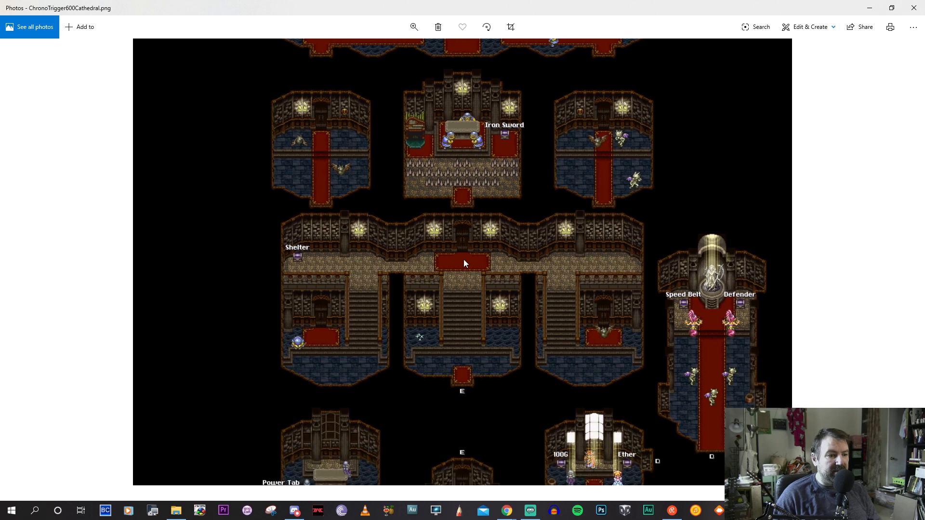
scroll(467, 217, up, 10)
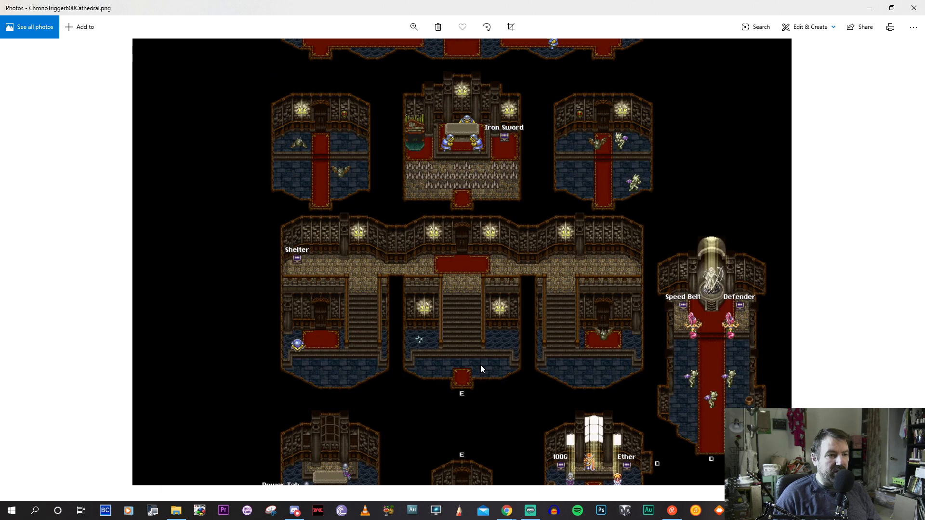
scroll(482, 274, up, 7)
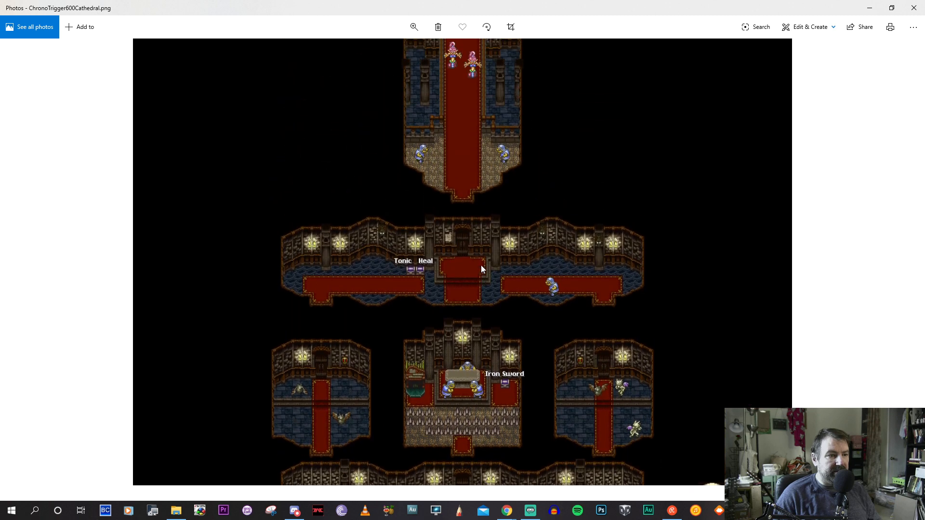
scroll(477, 273, up, 7)
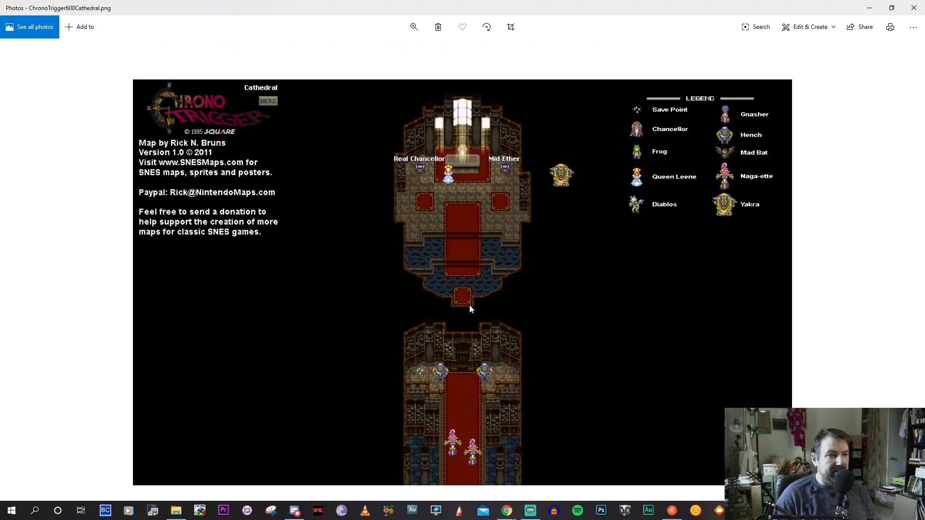
Follow the rooms from the boss room's entrance down through the central red-carpet staircase hall to the chapel with the stained-glass window.
drag(457, 338, 465, 207)
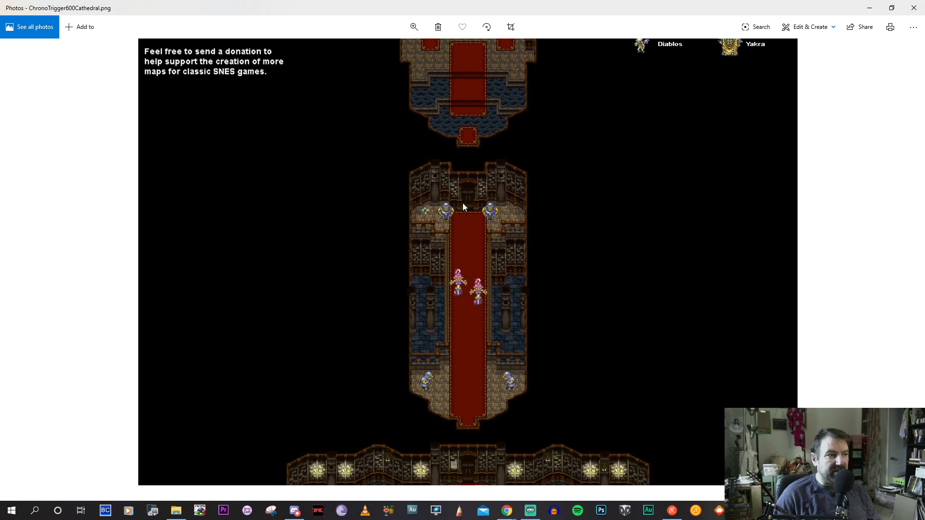
drag(458, 331, 453, 154)
scroll(451, 149, down, 15)
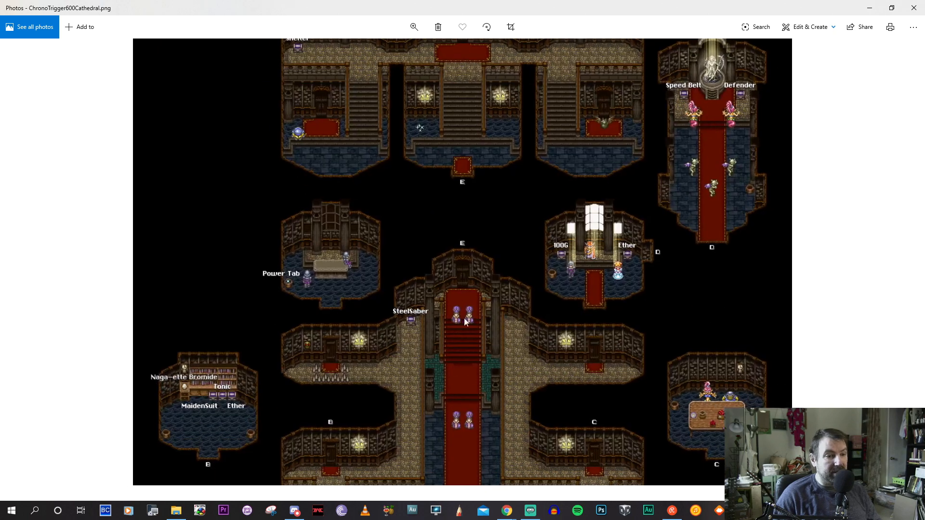
drag(463, 332, 467, 193)
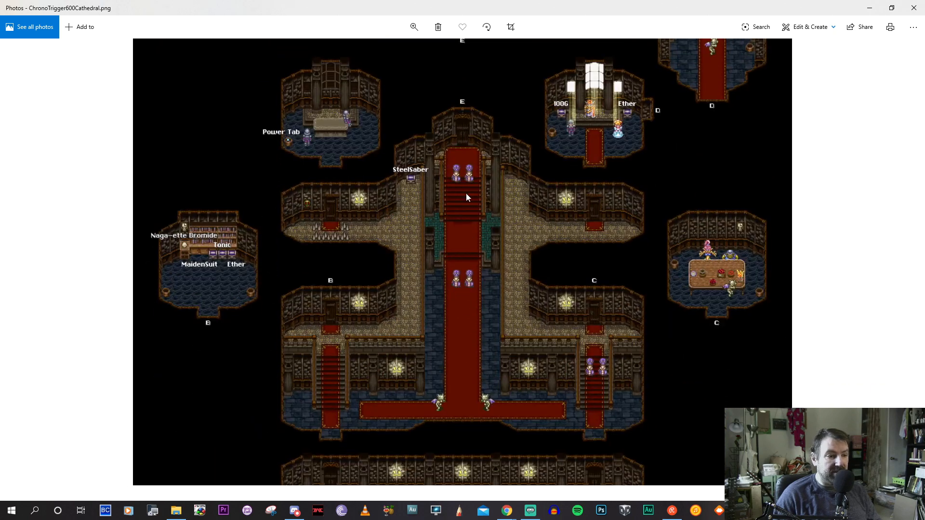
drag(470, 284, 467, 208)
drag(458, 445, 467, 213)
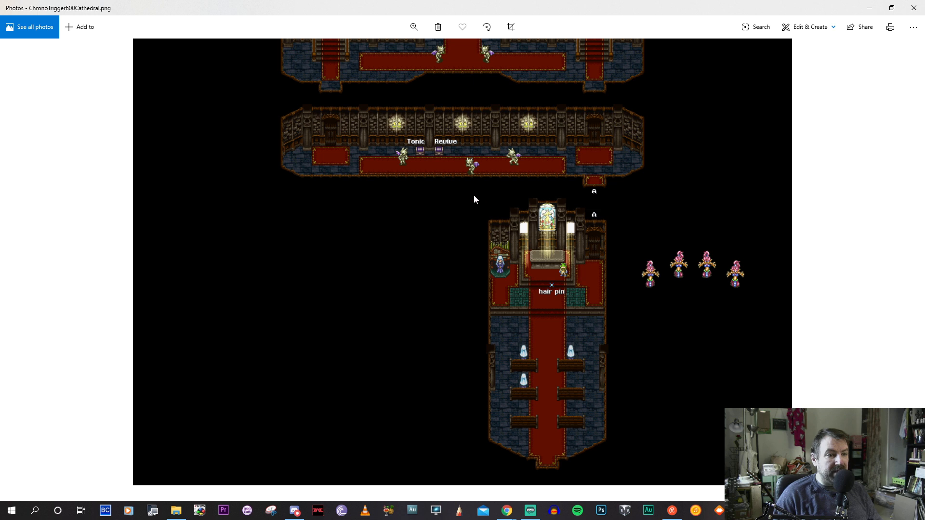
scroll(471, 212, up, 2)
scroll(491, 269, down, 2)
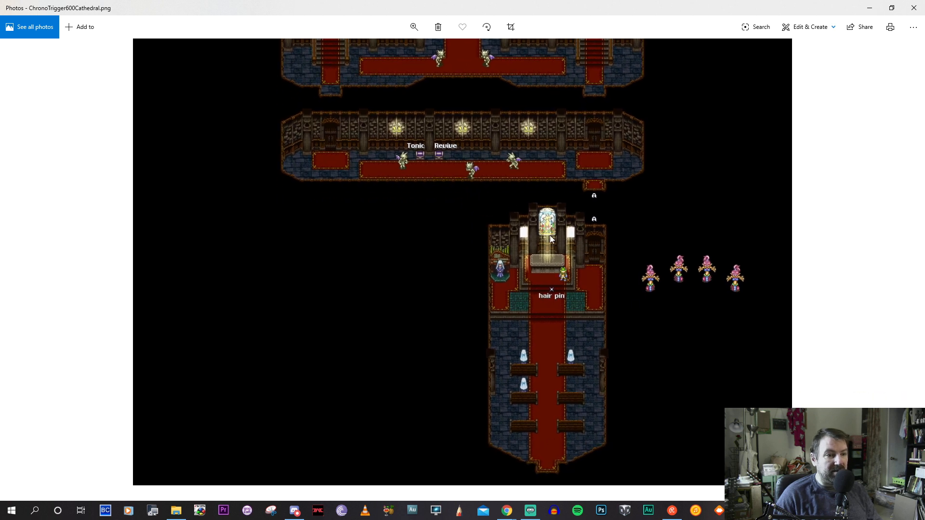
Examine the central hall's side rooms, the triple-staircase hall and the statue room, continuing up to the long red-carpet hall.
drag(530, 181, 506, 412)
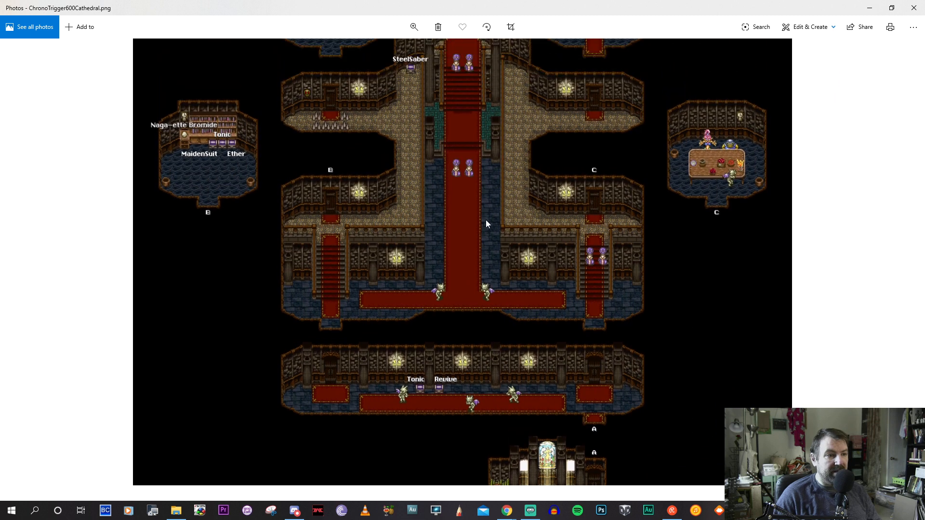
drag(486, 219, 491, 251)
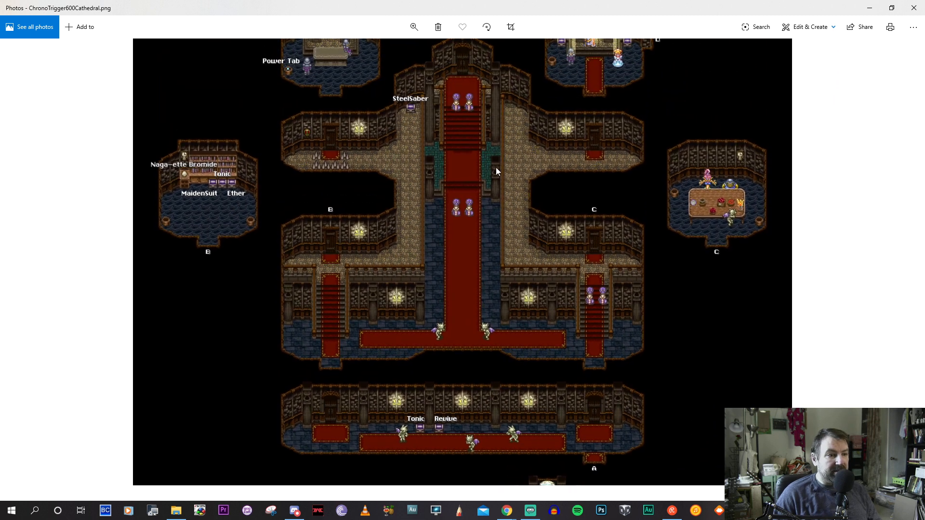
drag(496, 168, 493, 227)
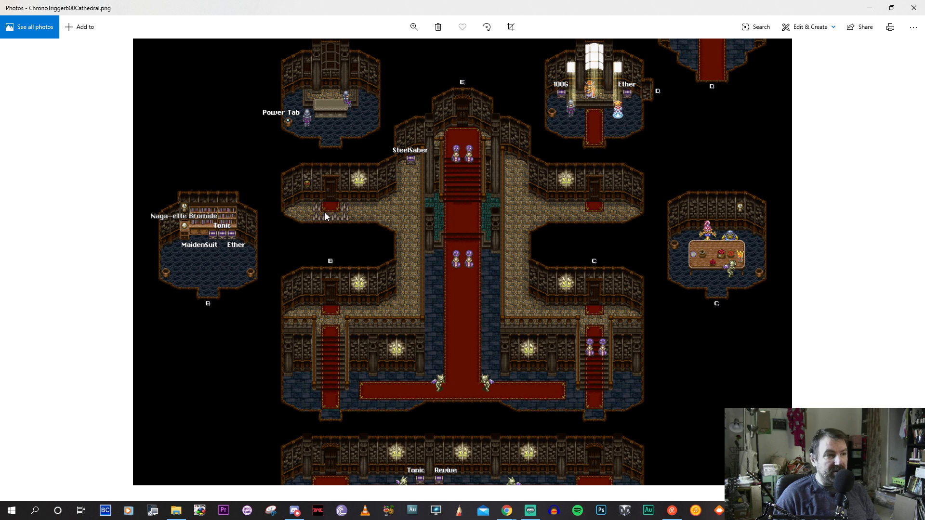
drag(324, 216, 347, 270)
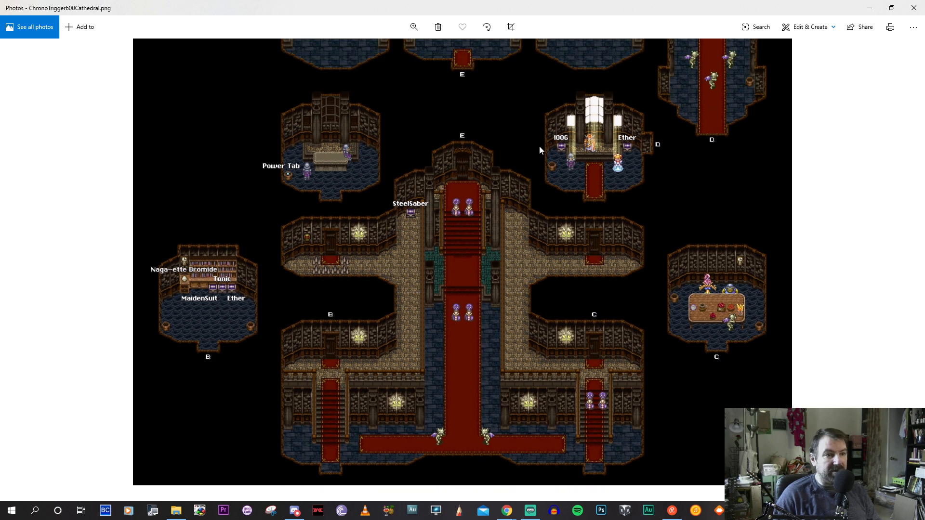
drag(539, 146, 546, 332)
drag(496, 149, 480, 287)
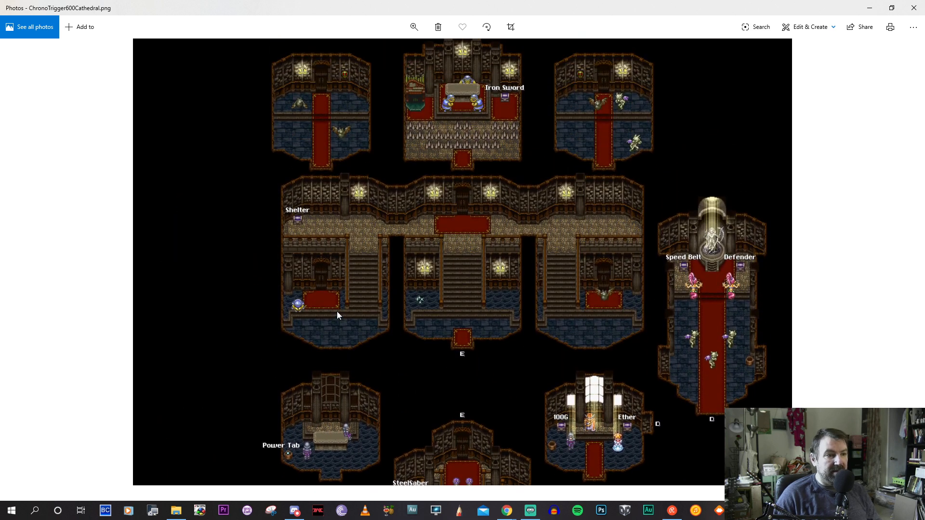
drag(443, 213, 445, 282)
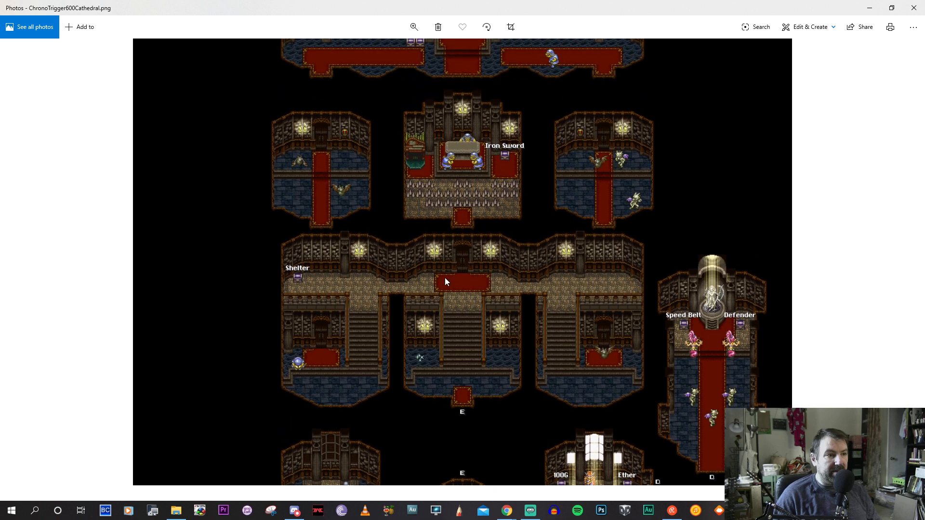
drag(588, 297, 567, 212)
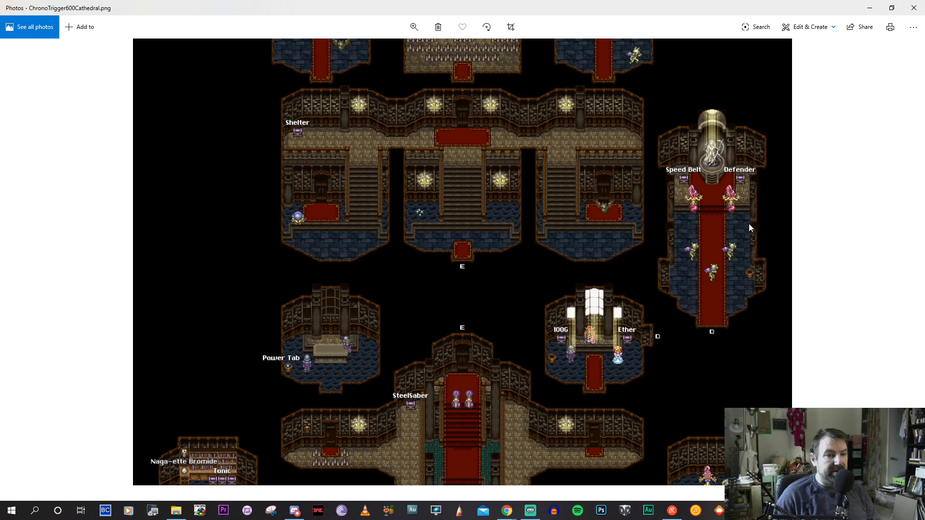
drag(524, 92, 512, 301)
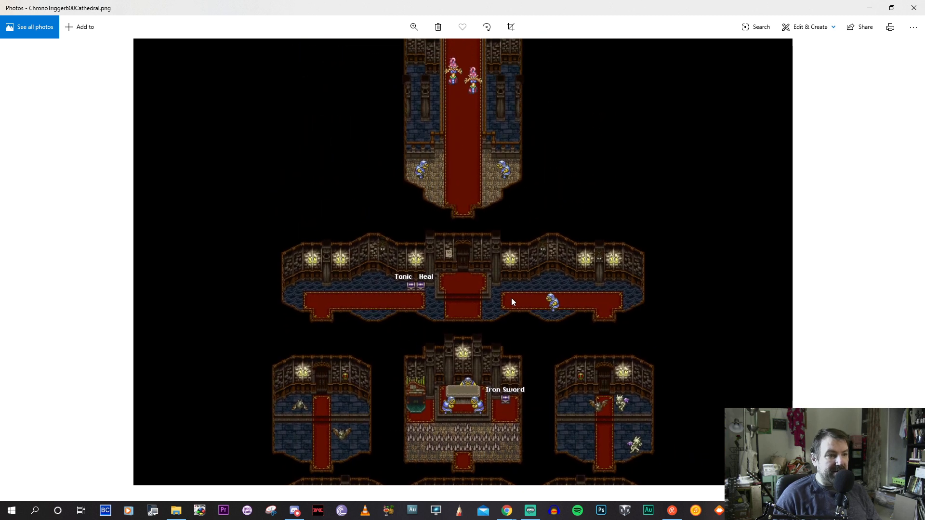
drag(512, 252, 519, 312)
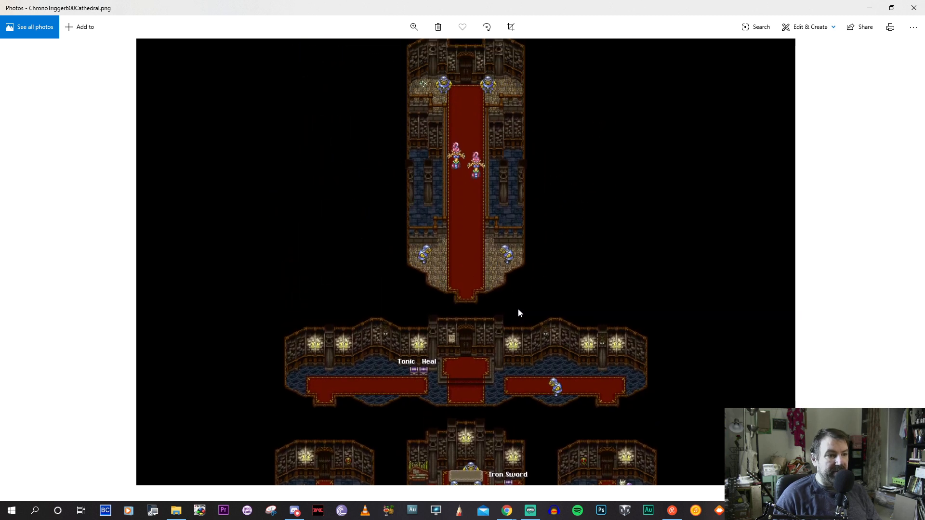
mouse_move(529, 230)
mouse_down()
mouse_move(528, 329)
mouse_move(514, 155)
mouse_up()
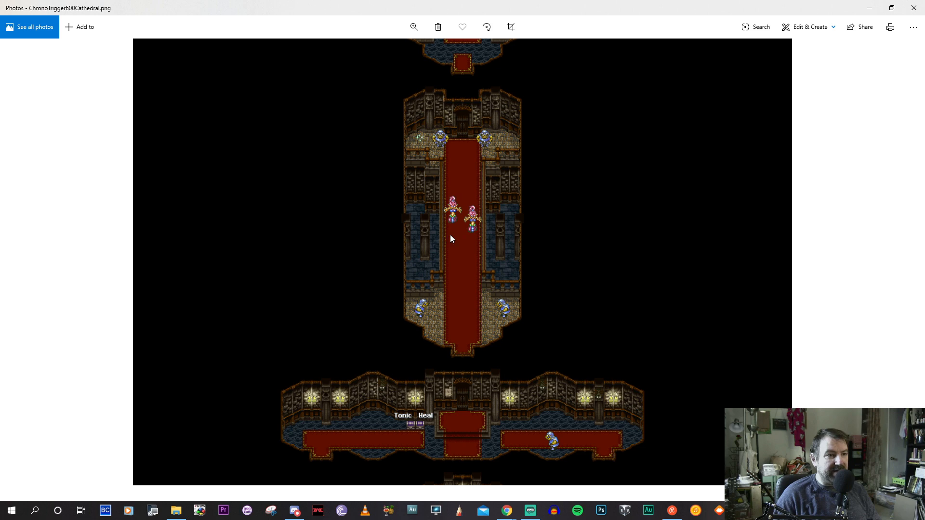
Inspect the layout from the long red-carpet hall down to the corridor with the Tonic and Revive chests.
drag(475, 310, 464, 254)
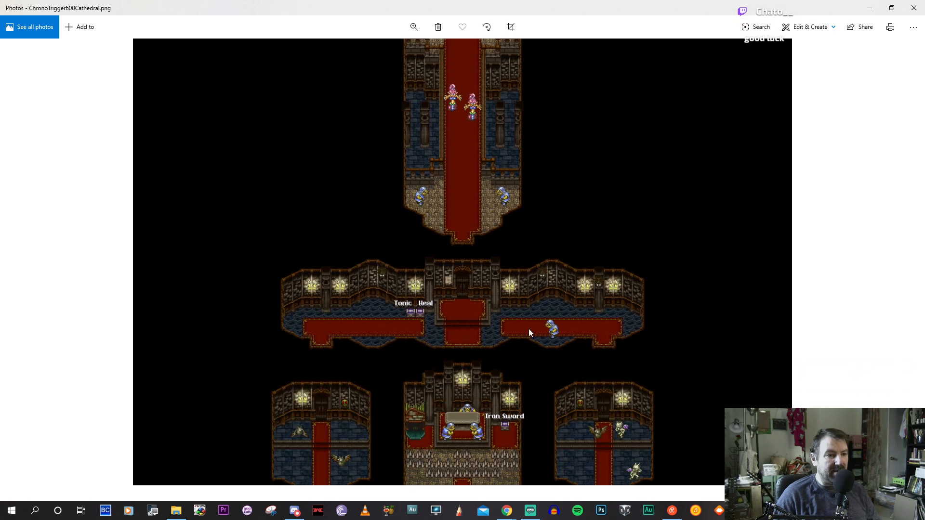
drag(528, 329, 522, 271)
drag(519, 405, 521, 234)
drag(518, 344, 511, 190)
drag(496, 411, 507, 253)
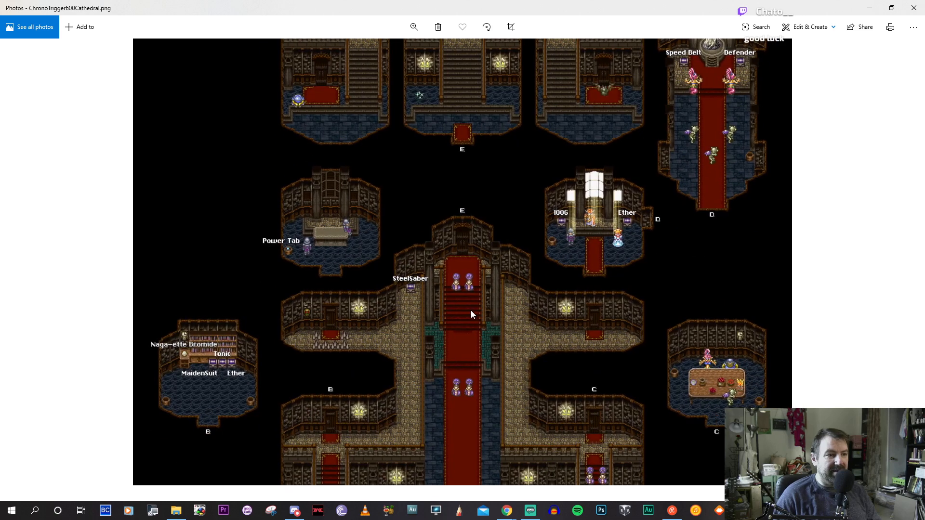
drag(485, 343, 477, 231)
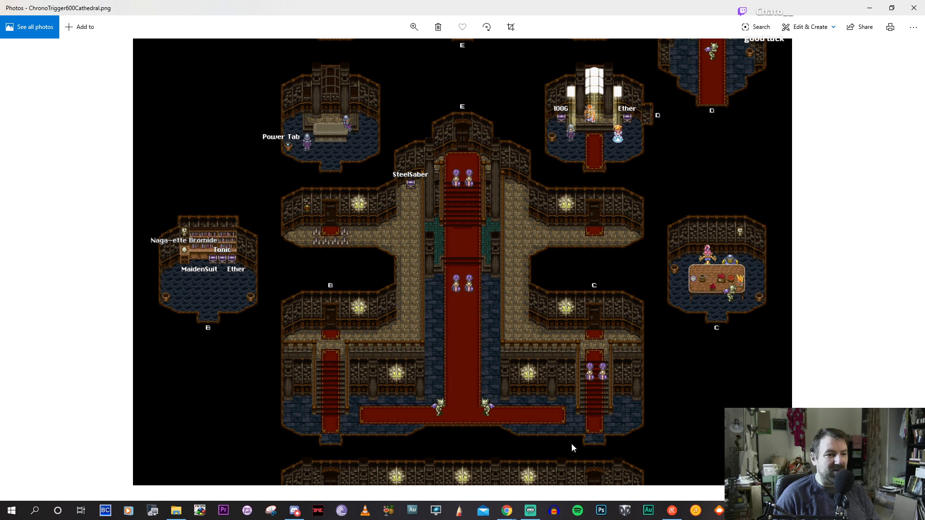
drag(571, 444, 534, 262)
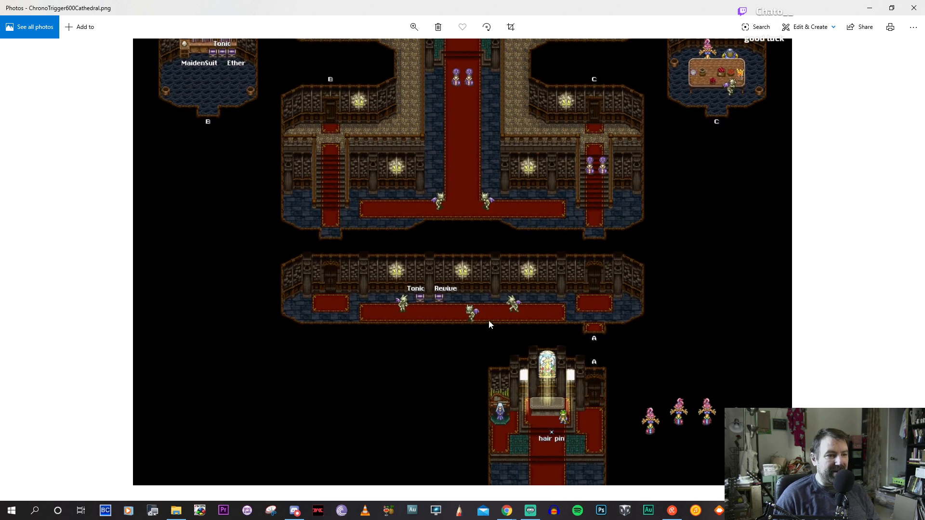
drag(463, 278, 438, 238)
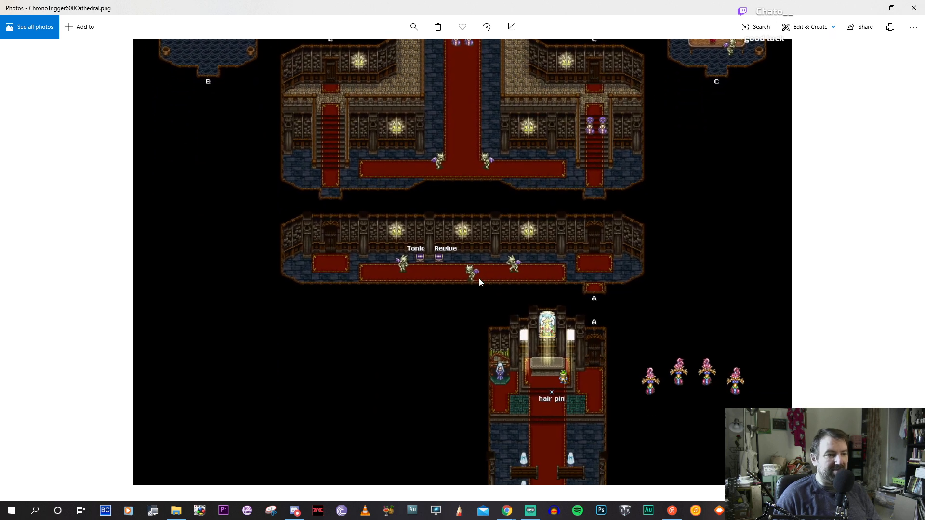
Check the overall room sequence between the Tonic and Revive corridor and the long red-carpet hall, going up and back down.
drag(486, 309, 475, 389)
drag(460, 292, 469, 410)
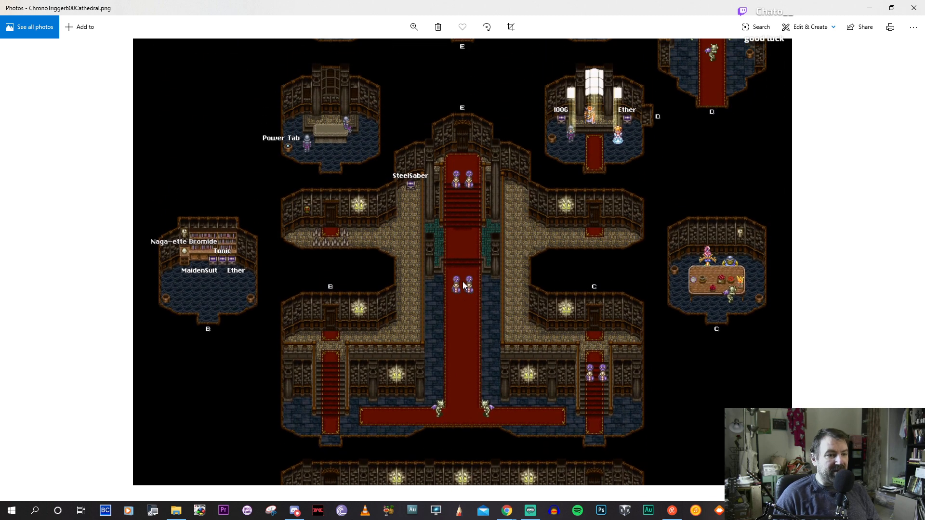
drag(463, 282, 469, 367)
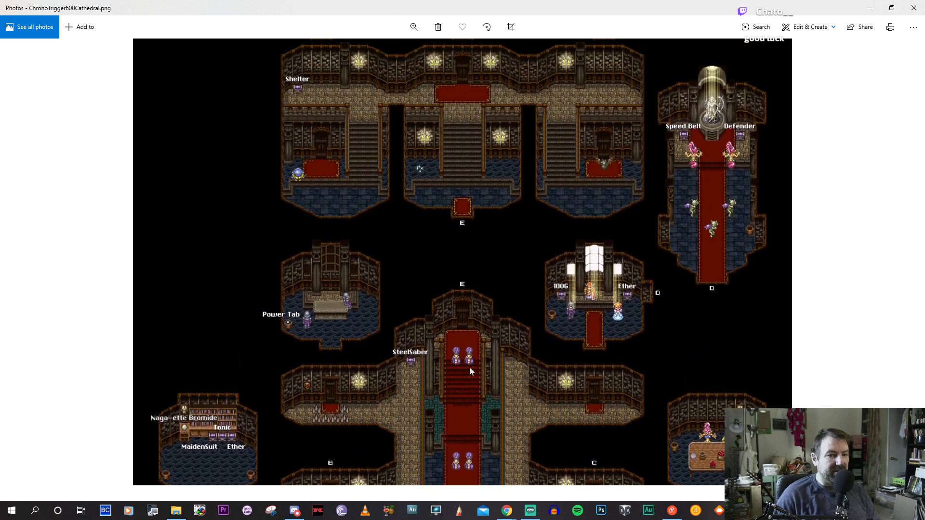
drag(462, 265, 463, 378)
drag(458, 276, 467, 397)
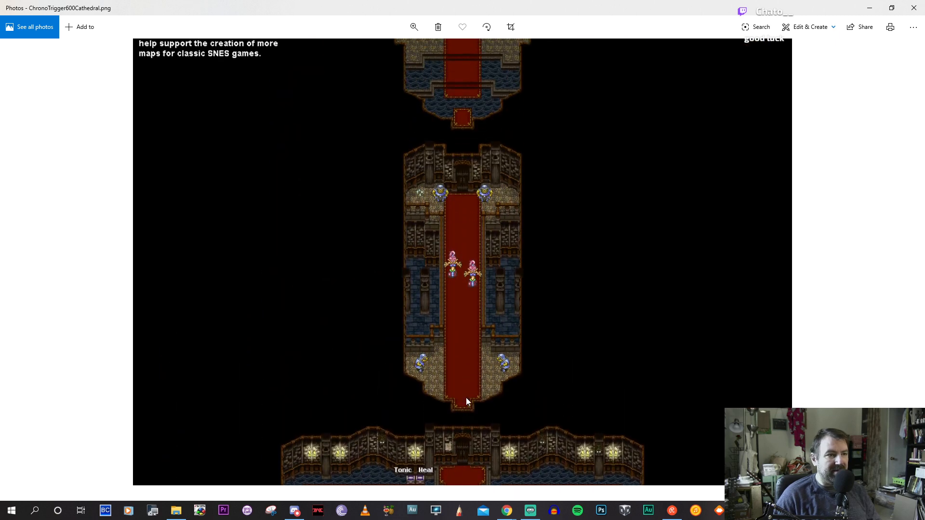
mouse_move(461, 300)
mouse_down()
mouse_move(479, 367)
mouse_move(493, 149)
mouse_up()
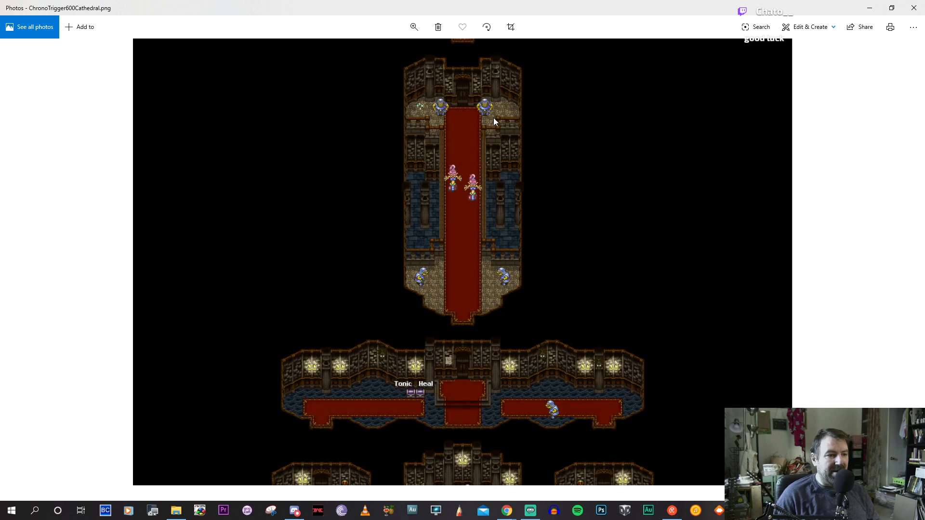
mouse_move(511, 315)
mouse_down()
mouse_move(529, 256)
mouse_move(535, 155)
mouse_move(522, 124)
mouse_up()
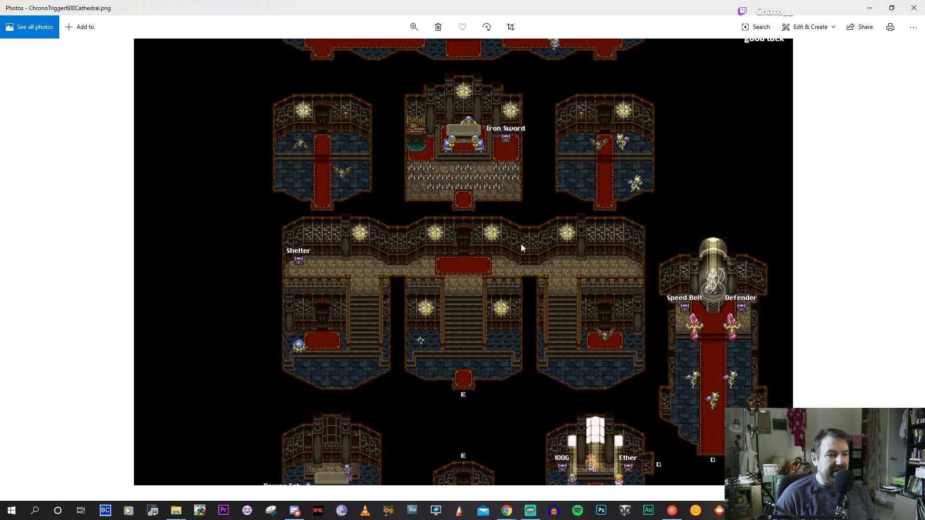
drag(510, 332, 512, 145)
drag(506, 334, 473, 223)
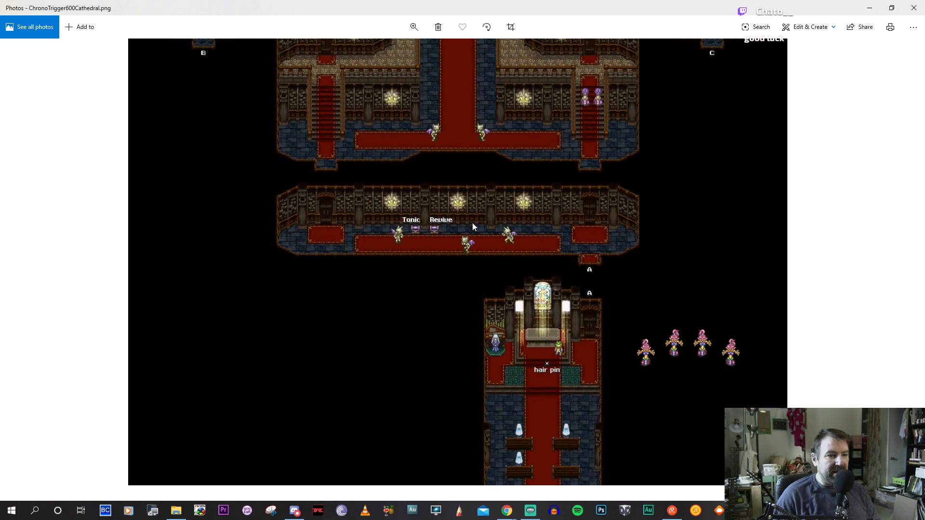
Recheck the map area around the Tonic and Revive corridor and chapel, and switch back to The Divinity Engine level.
drag(501, 338, 498, 271)
scroll(485, 279, up, 3)
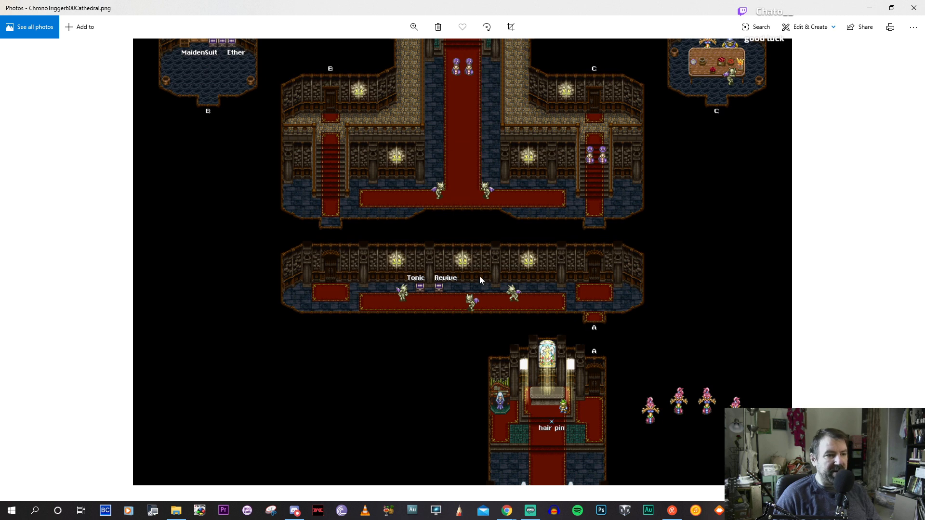
scroll(510, 257, down, 1)
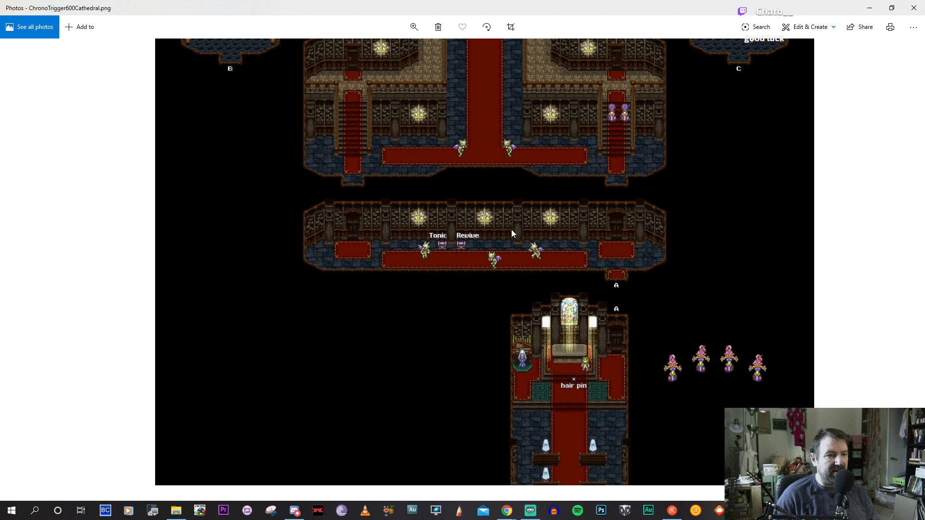
click(872, 8)
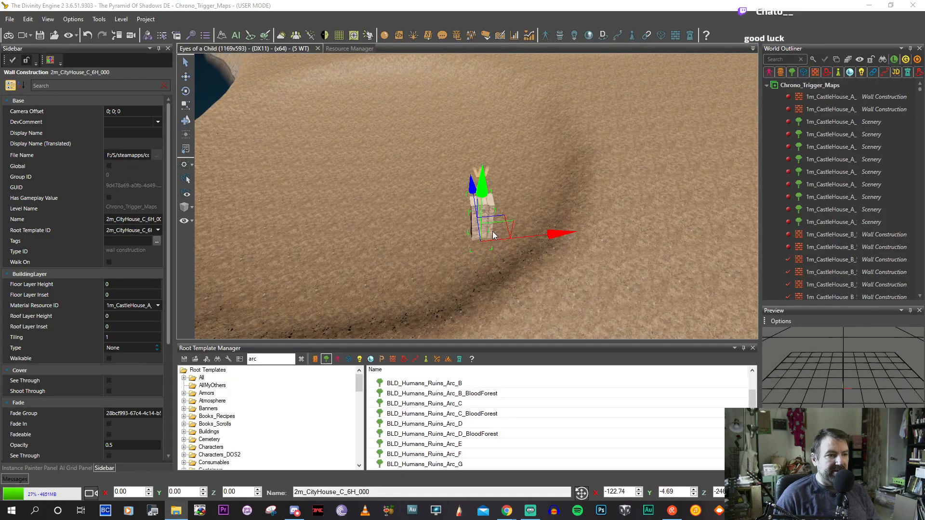
Survey the existing buildings in the level and select the small stone house to identify its wall construction piece.
scroll(561, 291, down, 2)
right_drag(561, 291, 422, 280)
scroll(423, 279, up, 5)
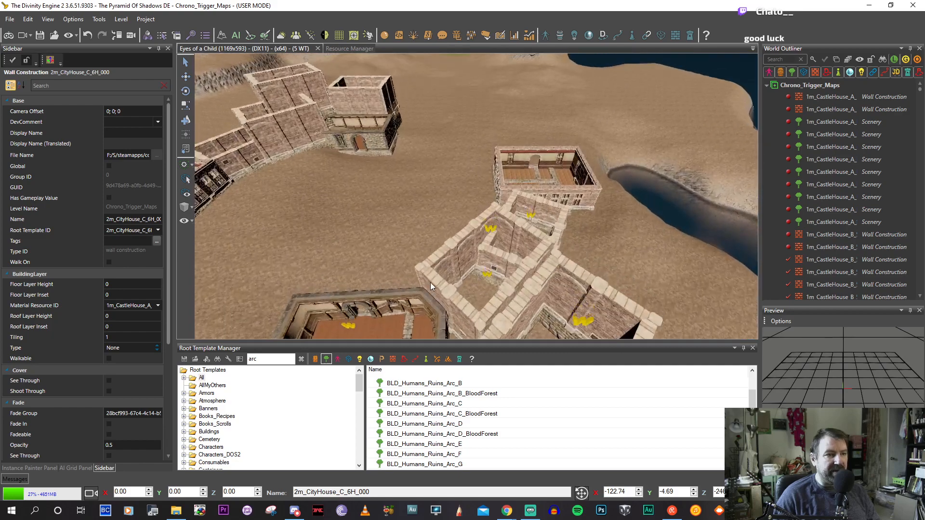
scroll(422, 287, up, 3)
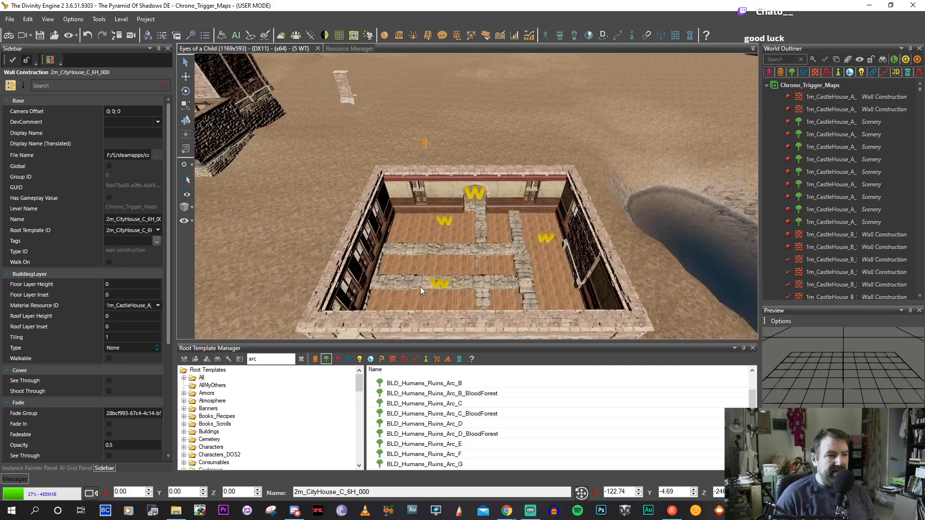
scroll(421, 287, up, 2)
scroll(422, 287, up, 3)
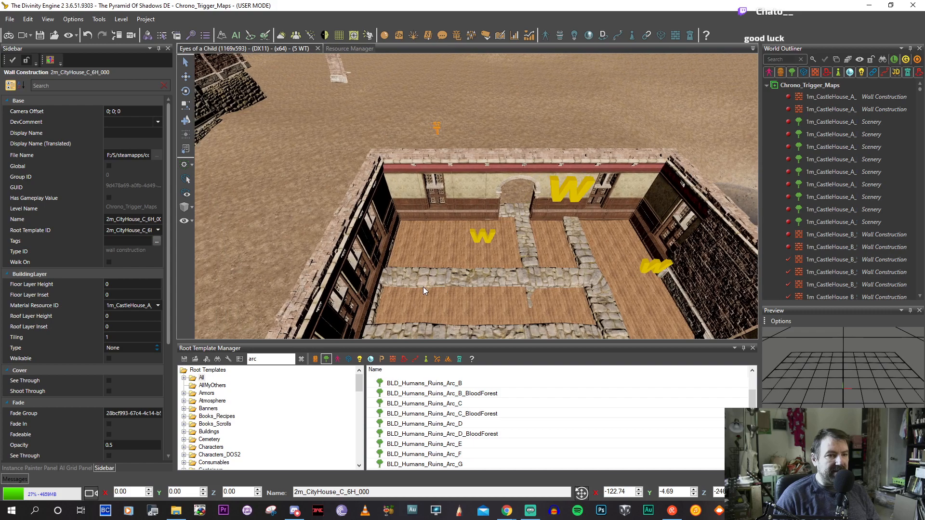
scroll(423, 287, down, 2)
mouse_move(423, 267)
right_down()
mouse_move(447, 271)
mouse_move(430, 272)
right_up()
scroll(429, 267, down, 2)
scroll(430, 272, up, 2)
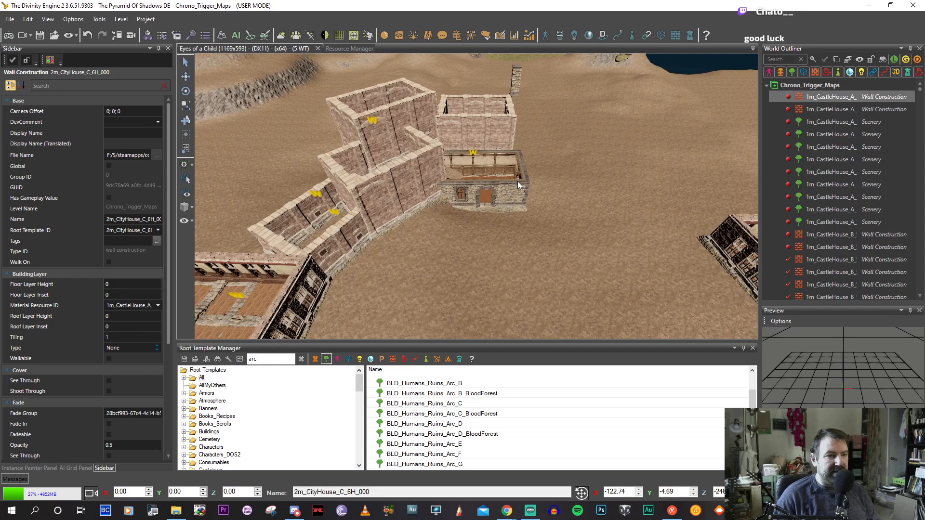
click(517, 181)
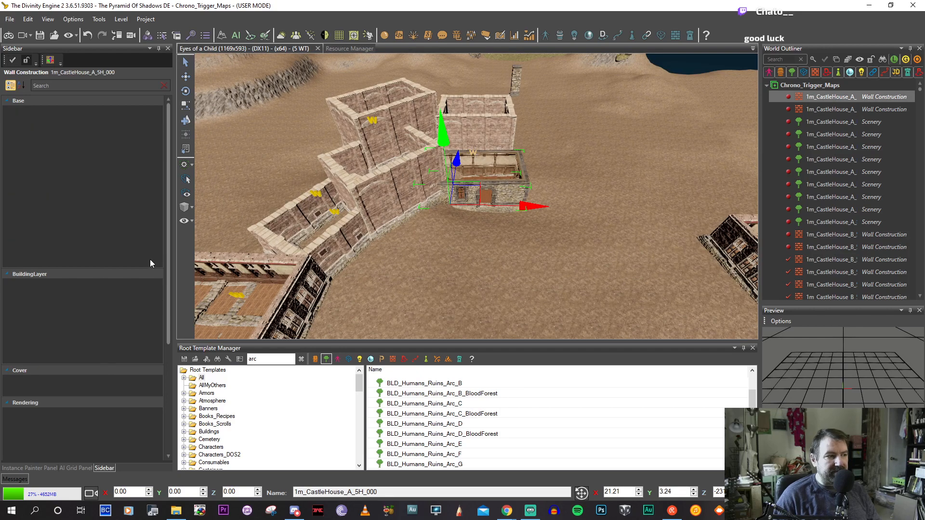
right_drag(432, 256, 515, 259)
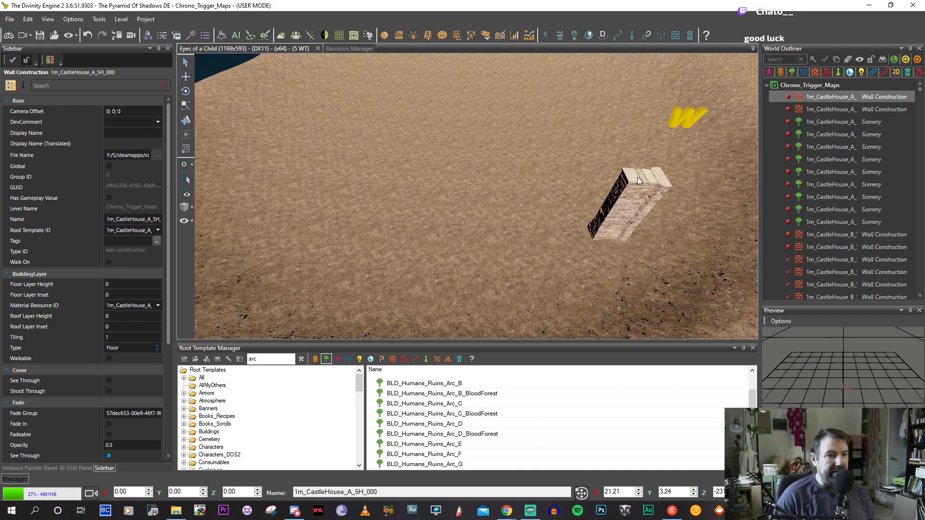
Filter the root templates to wall constructions and search for "cast".
click(631, 192)
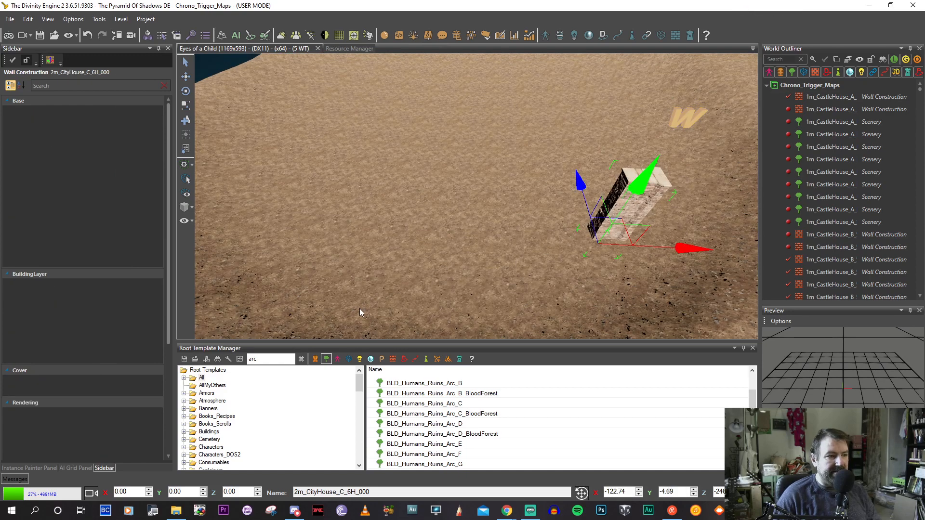
click(393, 359)
click(302, 359)
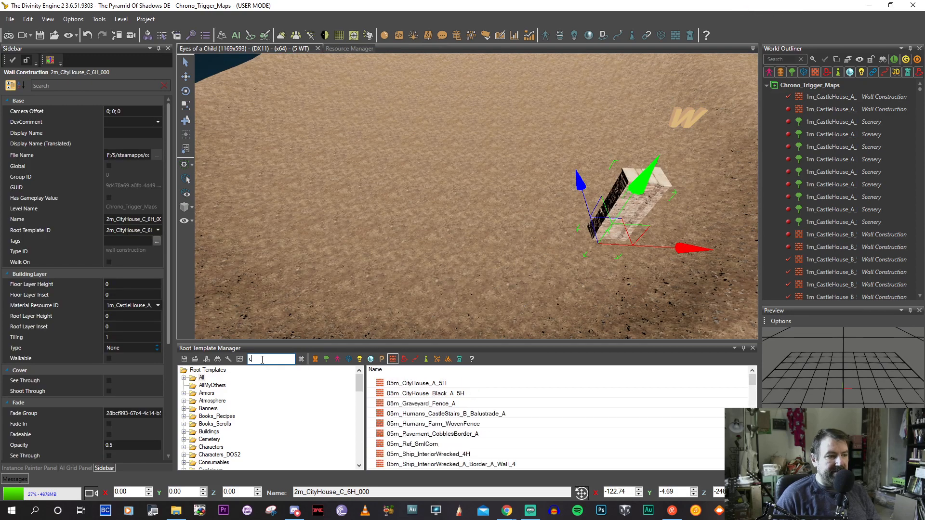
click(262, 359)
text(cast)
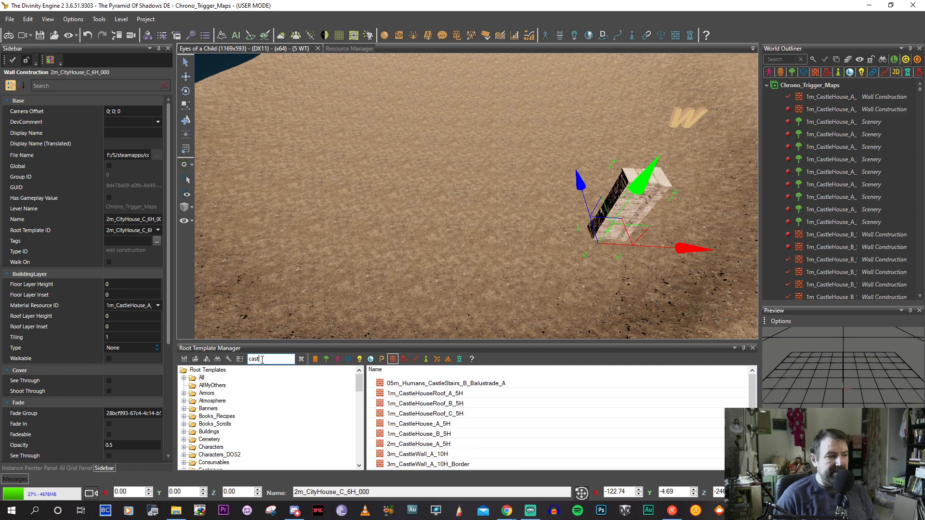
Preview the 1m_CastleHouse_A_5H, 3m_CastleWall_A_10H and 1m_CastleHouse_B_5H wall pieces on the empty terrain to compare them.
click(432, 424)
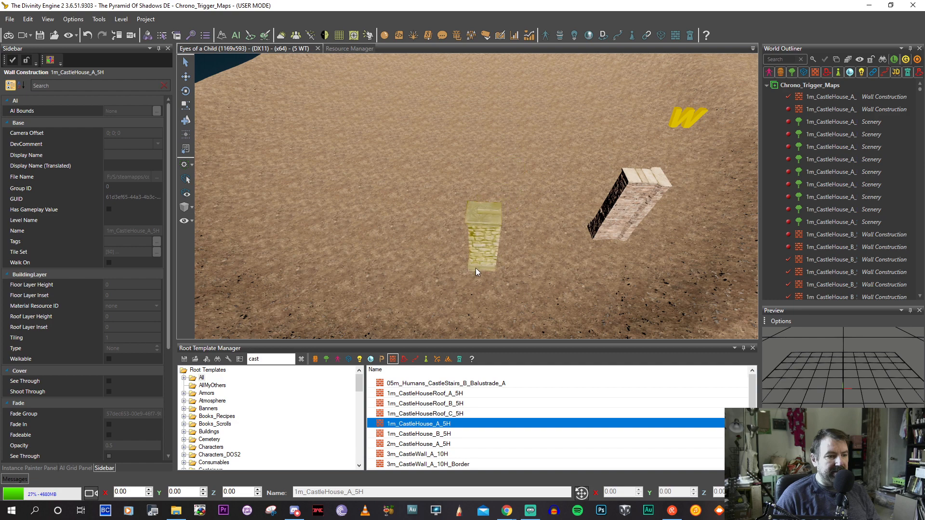
click(439, 454)
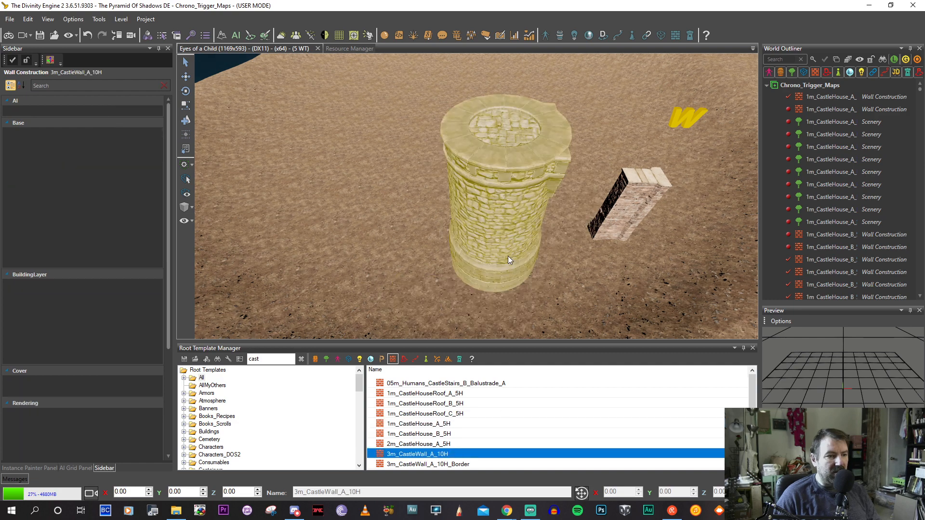
click(439, 433)
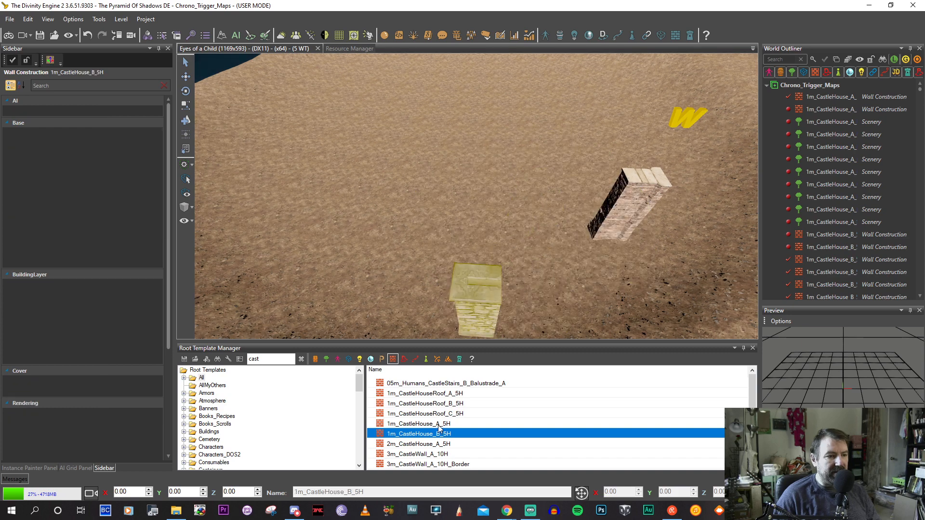
click(439, 425)
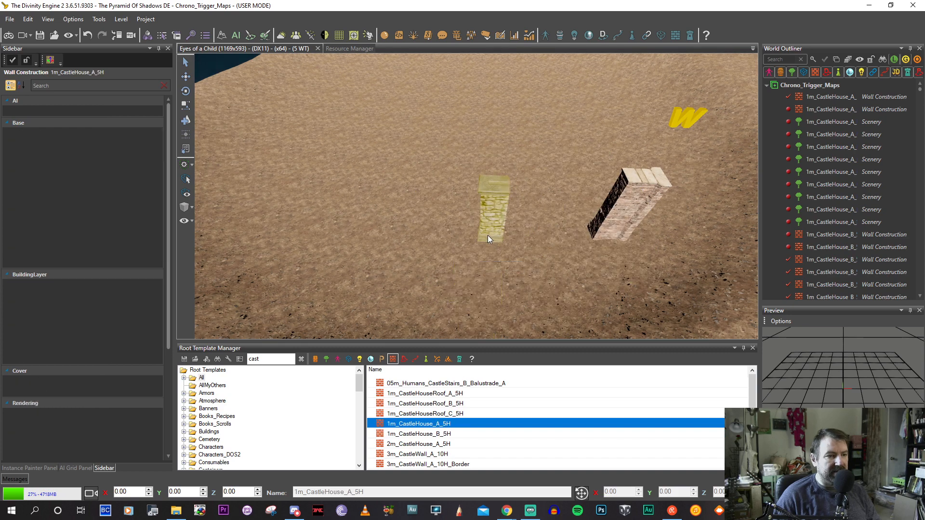
click(428, 435)
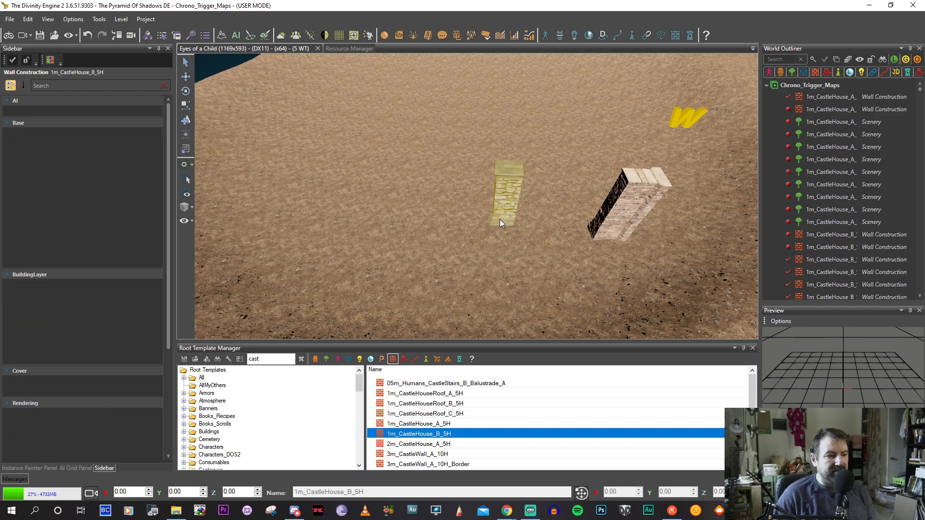
key(Down)
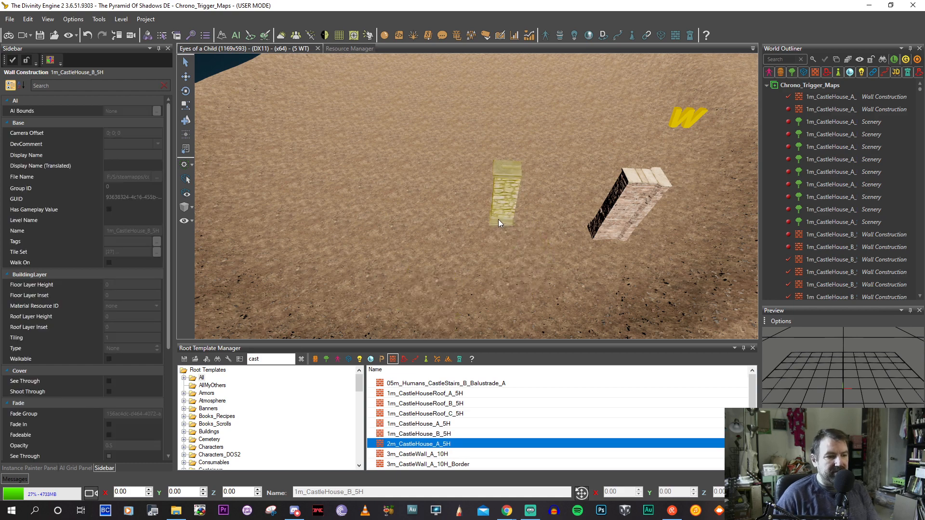
key(Up)
key(Up)
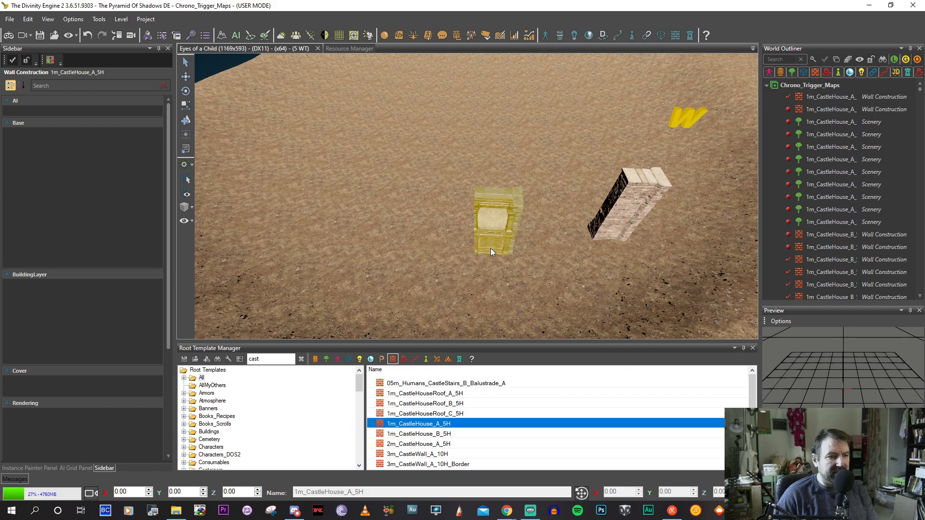
Place one 1m_CastleHouse_B_5H and one 1m_CastleHouse_A_5H wall piece beside the existing city house wall.
key(Down)
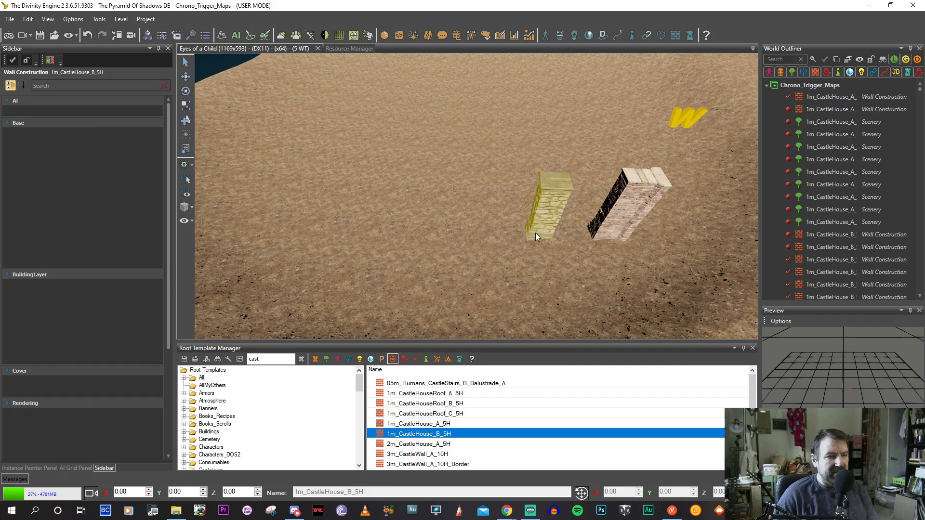
click(435, 424)
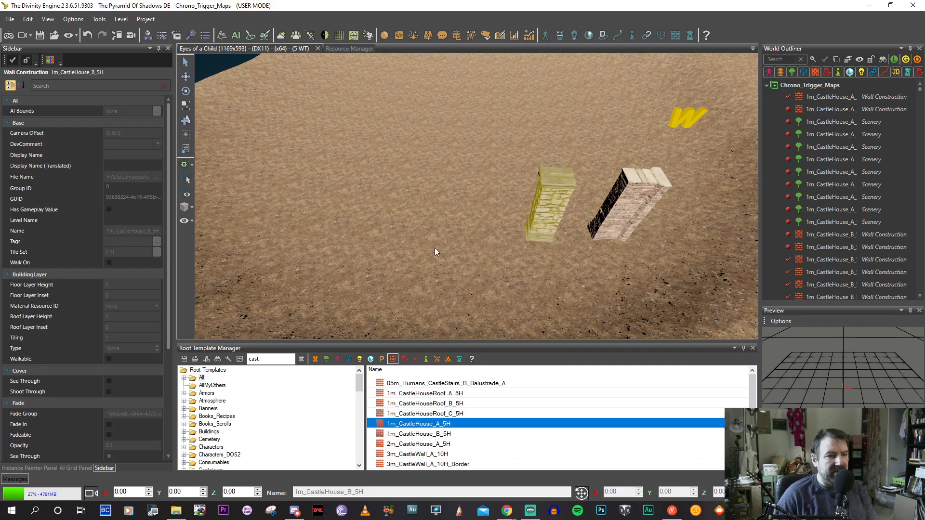
click(350, 254)
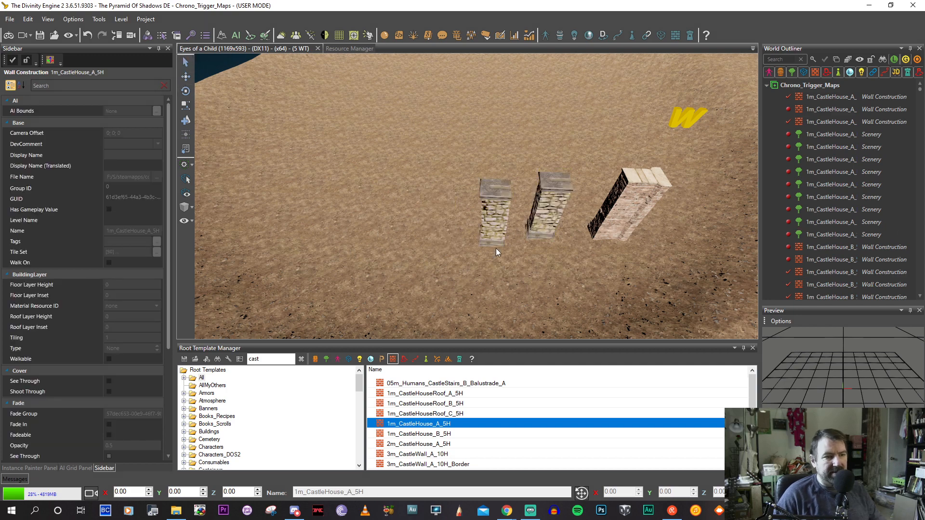
Inspect the placed castle pieces up close and move the 1m_CastleHouse_A_5H piece along the Z axis, away from its neighbour.
scroll(487, 270, up, 2)
scroll(485, 255, up, 5)
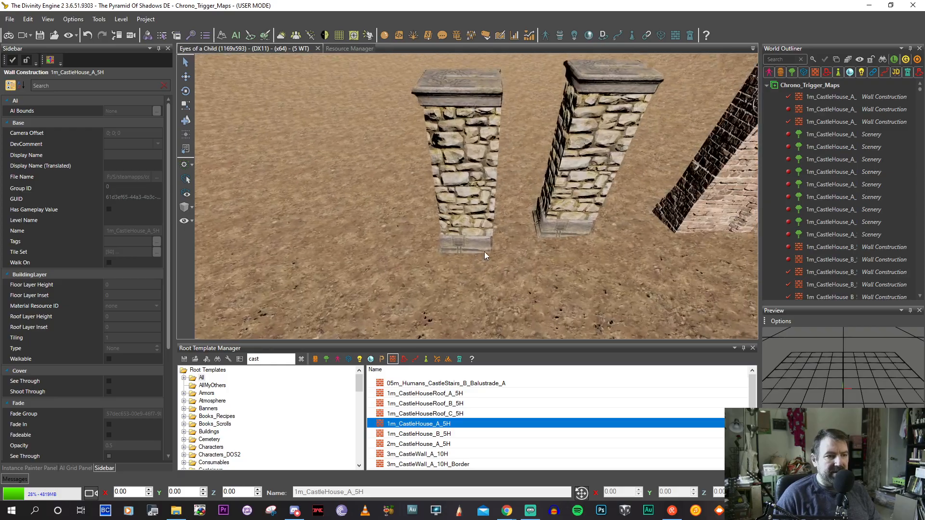
scroll(480, 270, down, 5)
scroll(505, 263, up, 6)
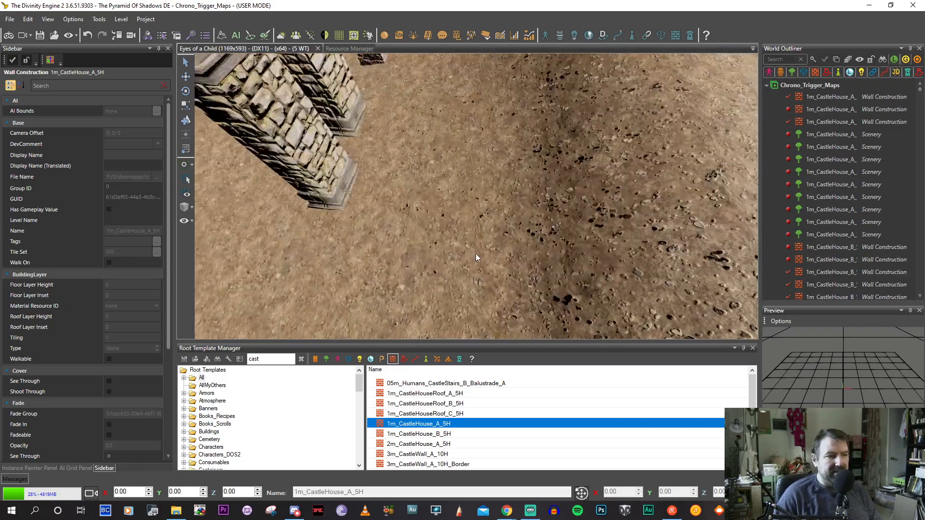
scroll(473, 255, down, 5)
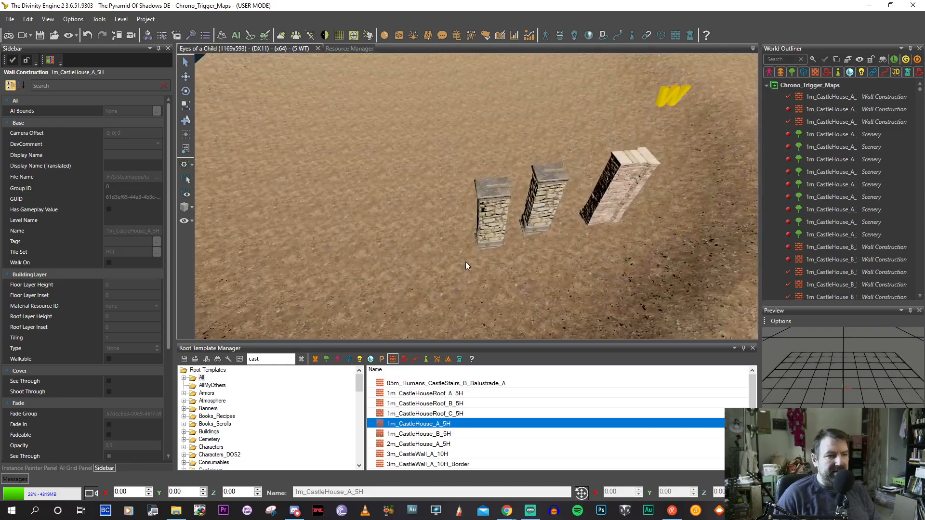
click(499, 205)
key(ctrl+d)
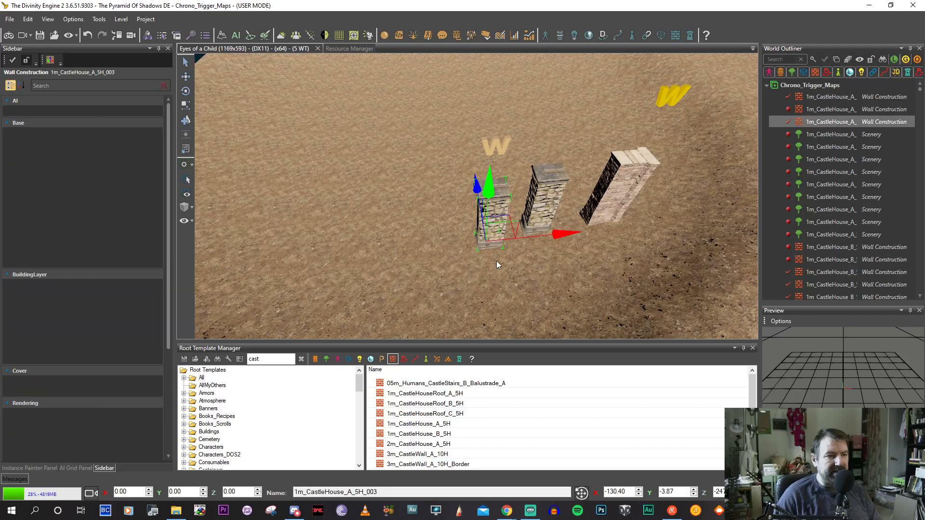
drag(475, 188, 565, 194)
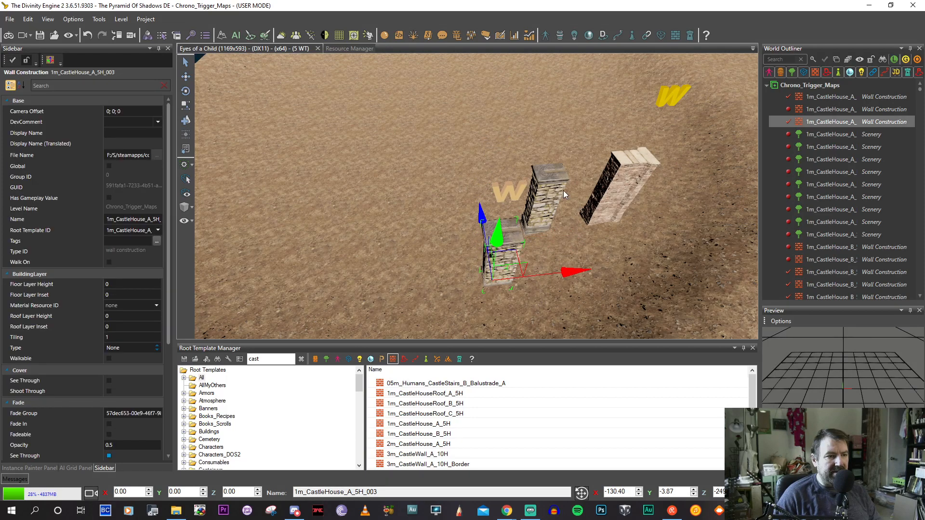
Extend the 1m_CastleHouse_A_5H piece into a long wall section with the wall construction tool.
click(52, 63)
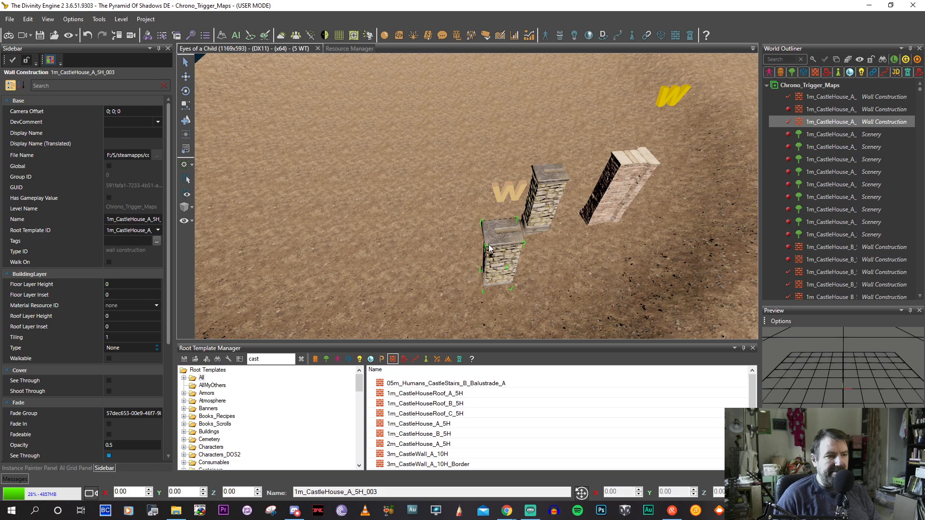
click(310, 278)
middle_drag(321, 272, 302, 284)
Extend the 1m_CastleHouse_B_5H piece into a long straight wall running alongside the A wall.
click(518, 181)
click(517, 180)
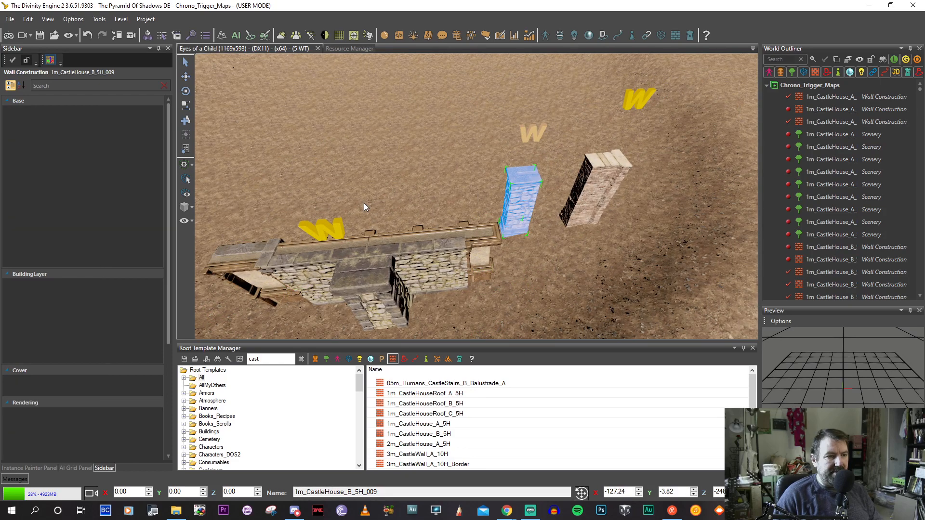
middle_drag(341, 217, 370, 235)
middle_drag(393, 227, 359, 230)
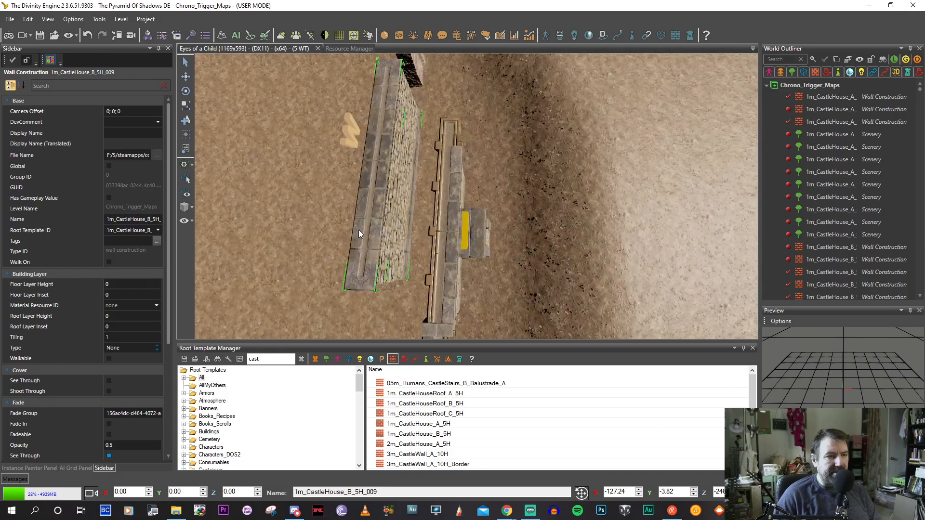
Compare the two extended castle walls from above, selecting the A wall and the B wall in turn with the Move tool.
click(372, 196)
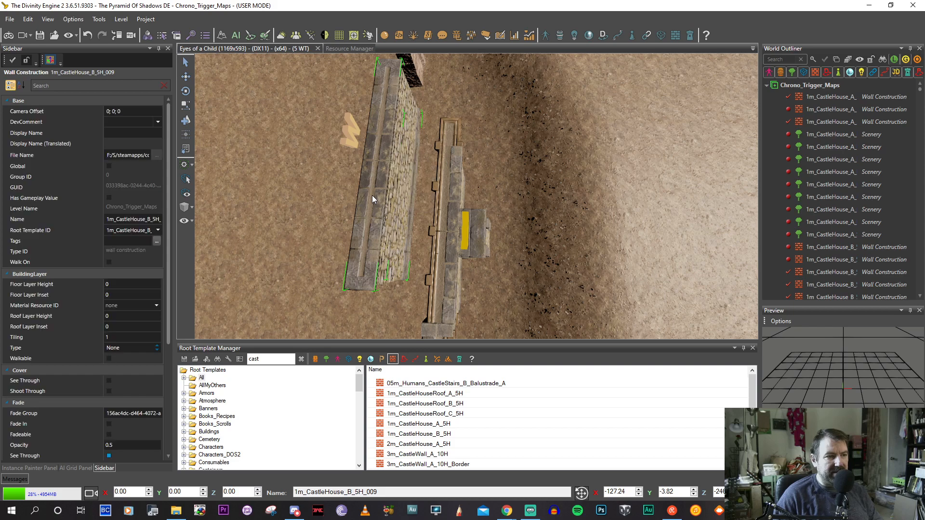
mouse_move(377, 195)
middle_down()
mouse_move(594, 215)
mouse_move(572, 237)
mouse_move(511, 164)
middle_up()
middle_drag(492, 202, 400, 176)
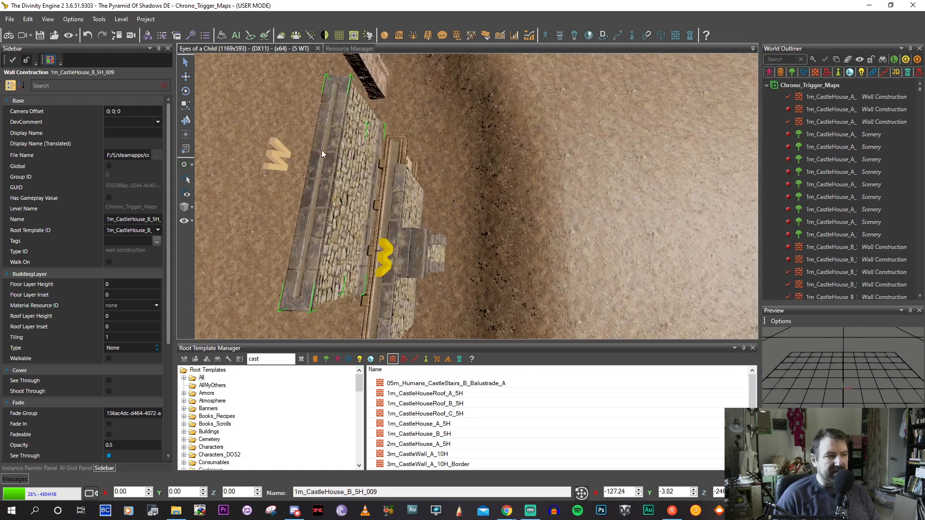
click(186, 76)
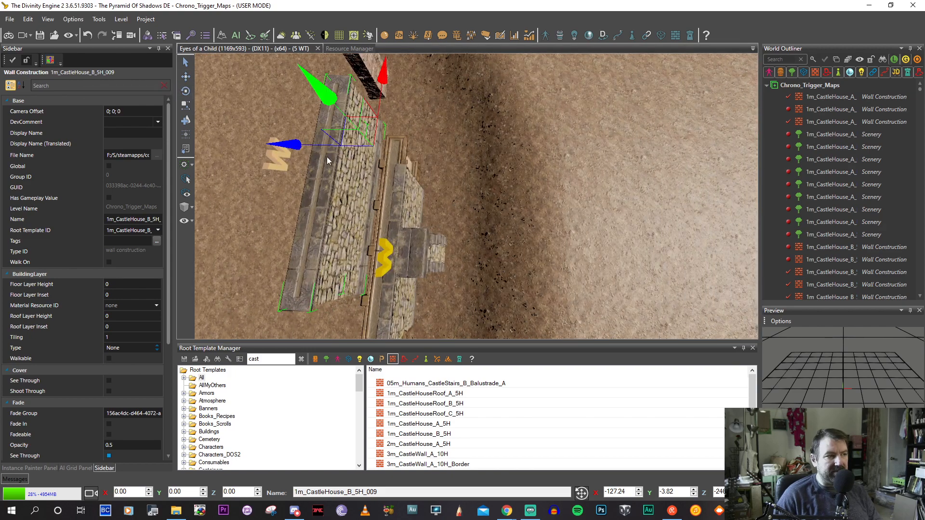
click(394, 219)
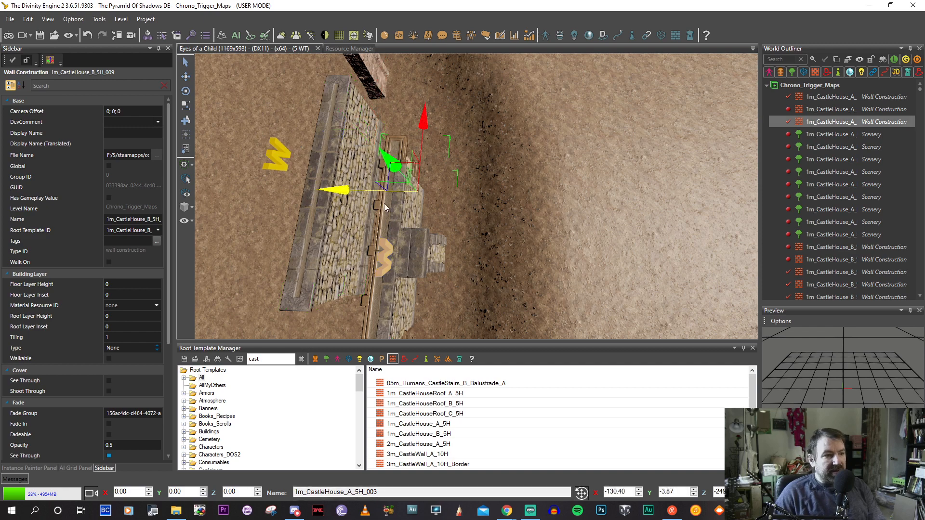
click(324, 219)
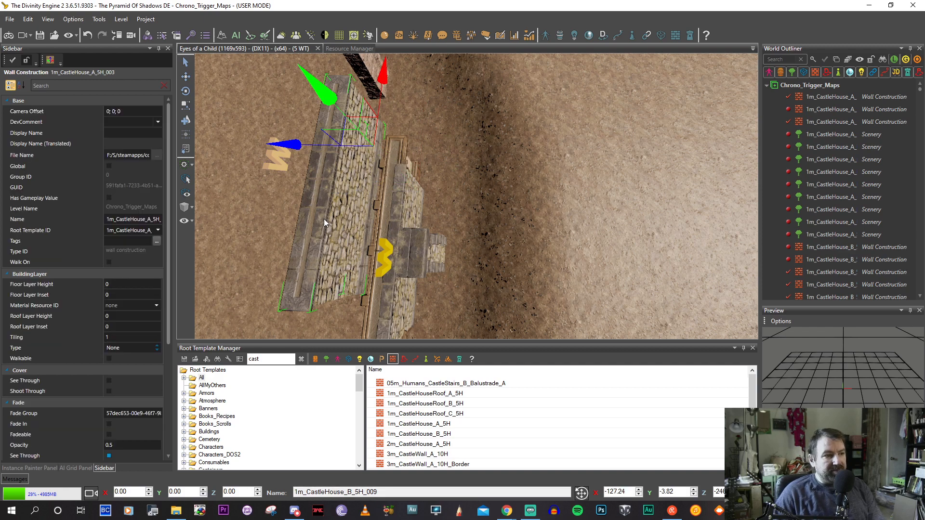
Delete the stray 2m_CityHouse_C_6H piece standing beyond the end of the castle walls.
click(559, 220)
key(w)
click(461, 122)
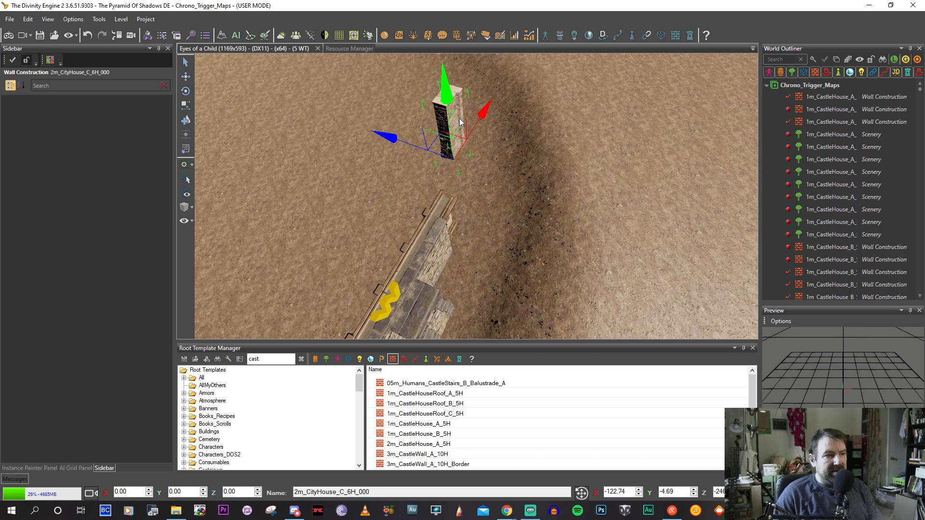
key(Delete)
key(w)
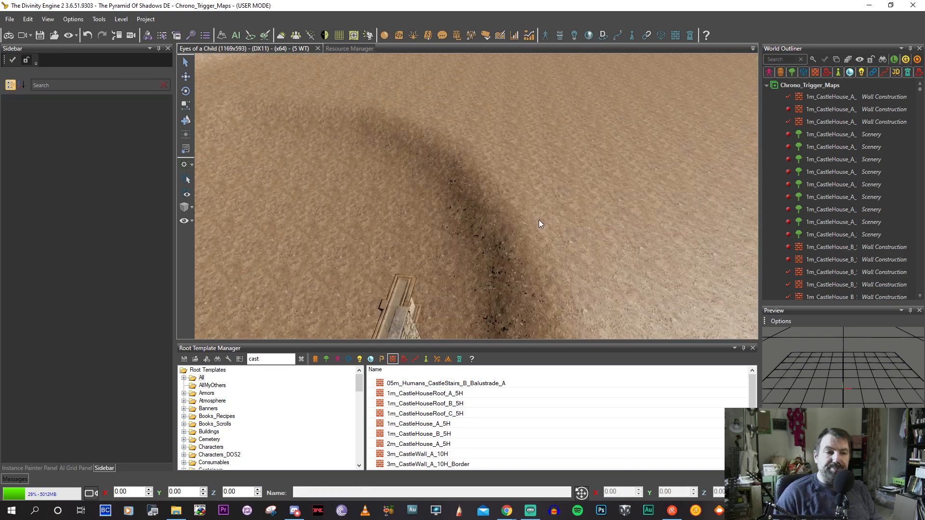
Extend the 1m_CastleHouse_A_5H wall in wall editing mode into a three-sided U shape with a front and two side walls.
scroll(539, 220, down, 5)
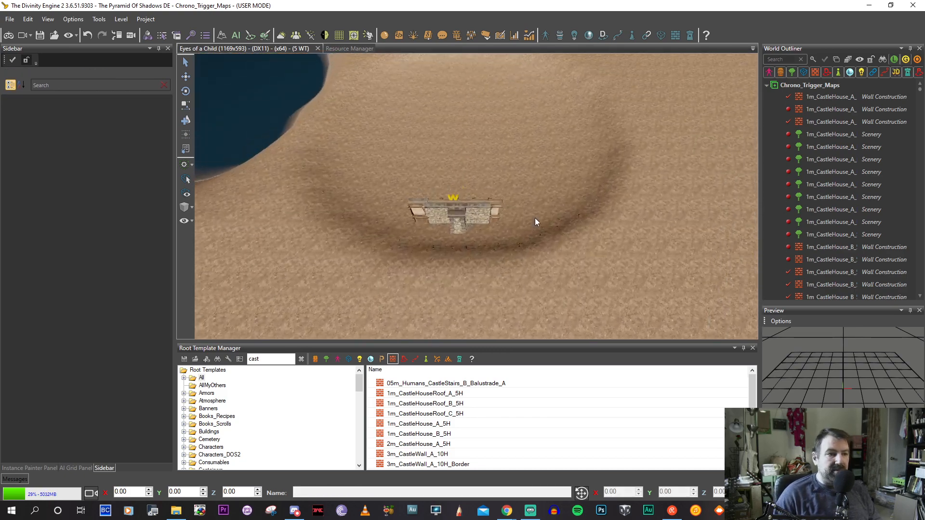
scroll(534, 218, up, 5)
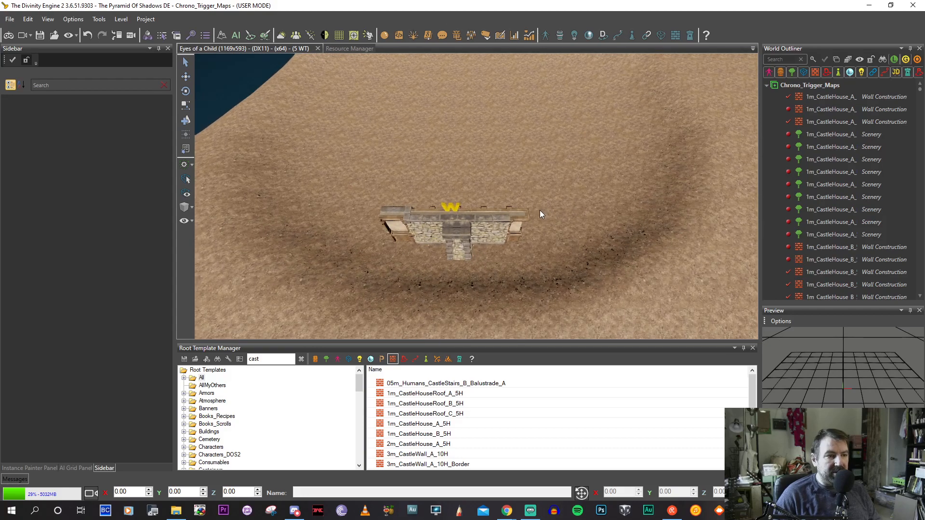
click(519, 222)
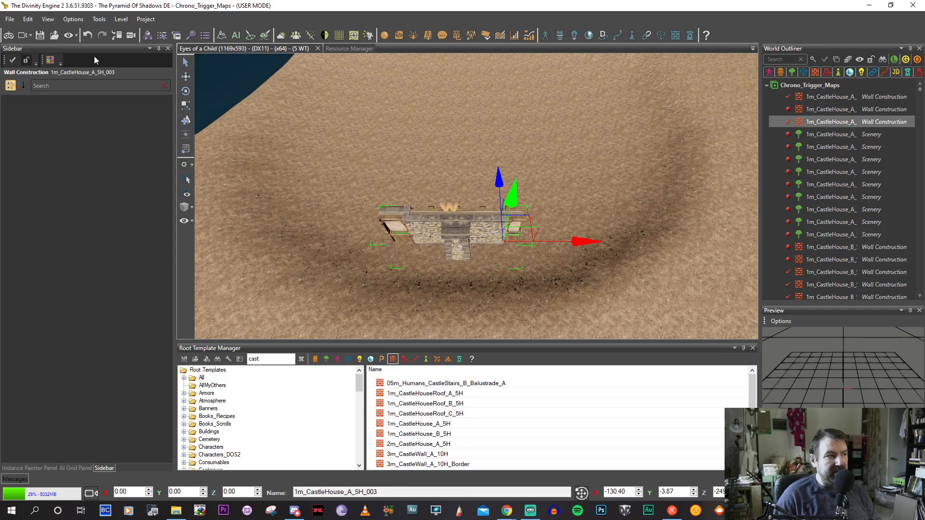
click(51, 60)
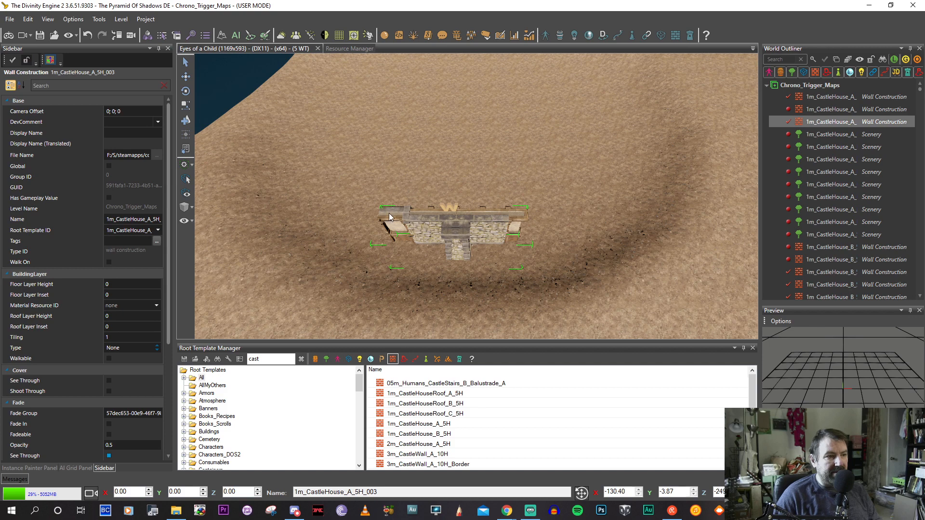
click(403, 166)
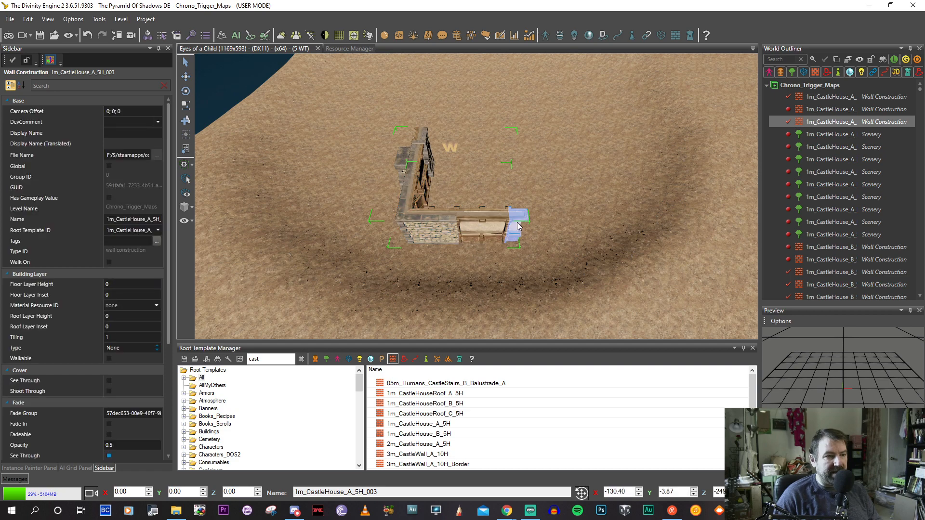
click(559, 226)
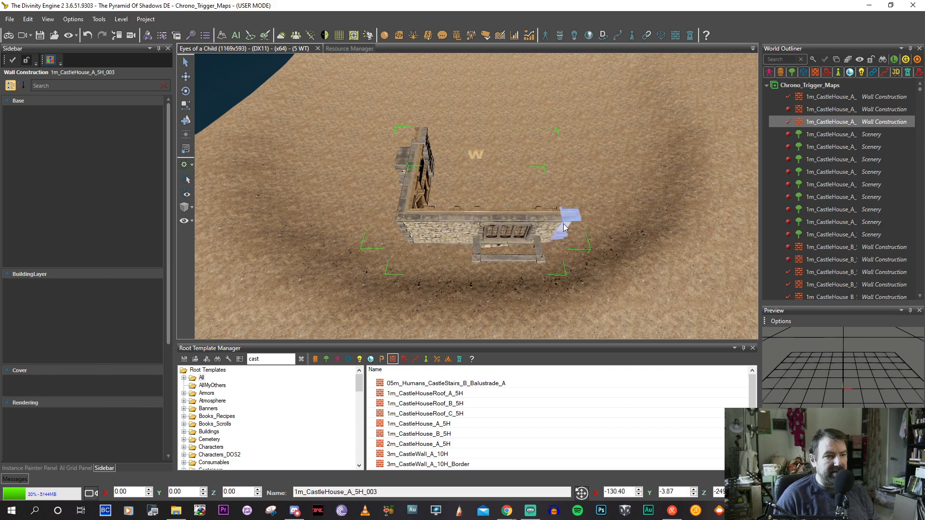
click(556, 149)
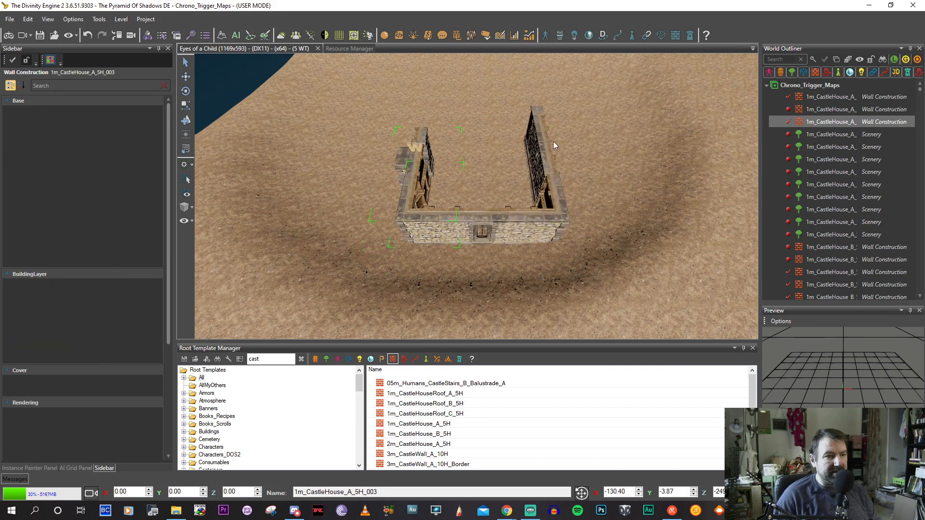
Create a door in the middle piece of the front castle wall and leave wall editing.
click(487, 227)
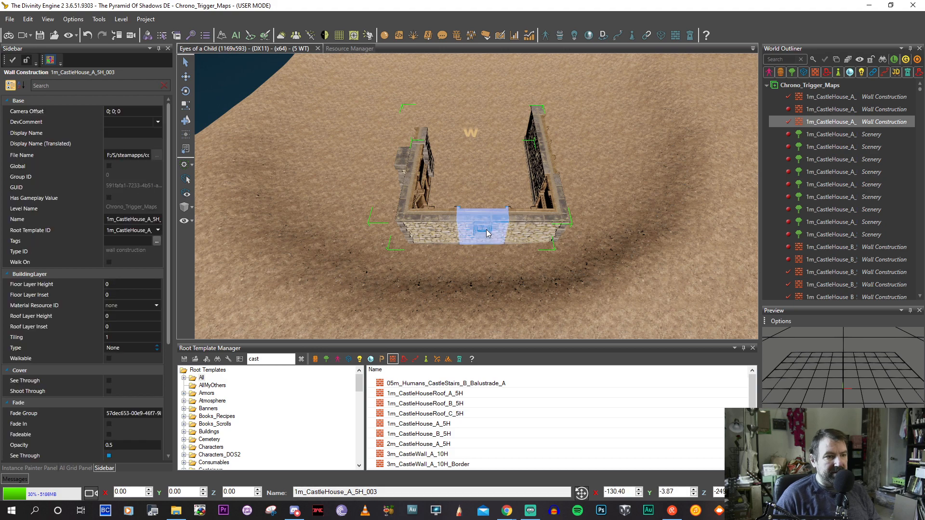
right_click(486, 230)
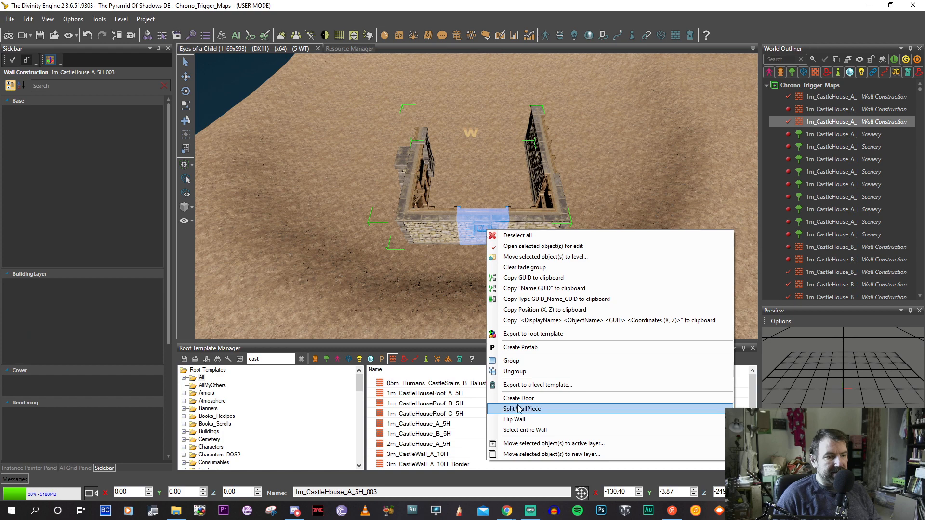
click(519, 399)
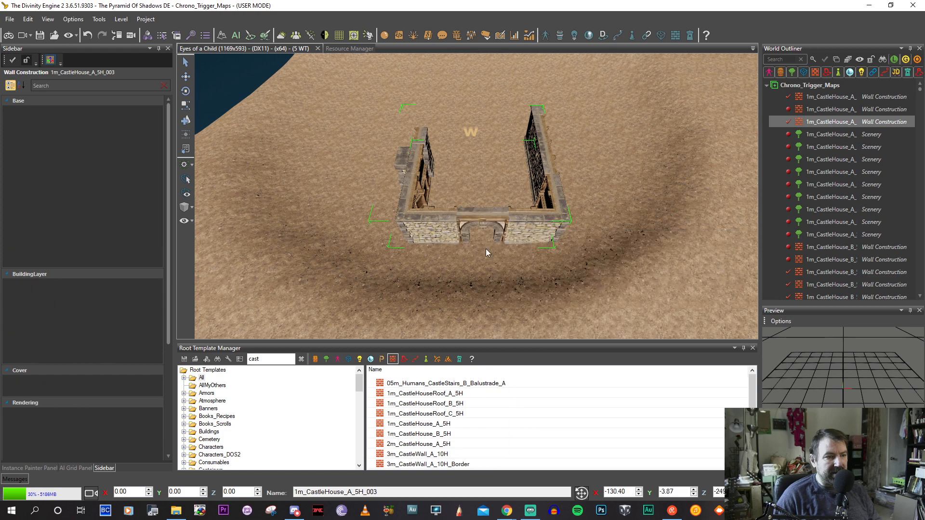
scroll(477, 228, up, 3)
middle_drag(476, 229, 473, 254)
scroll(470, 254, down, 3)
key(Escape)
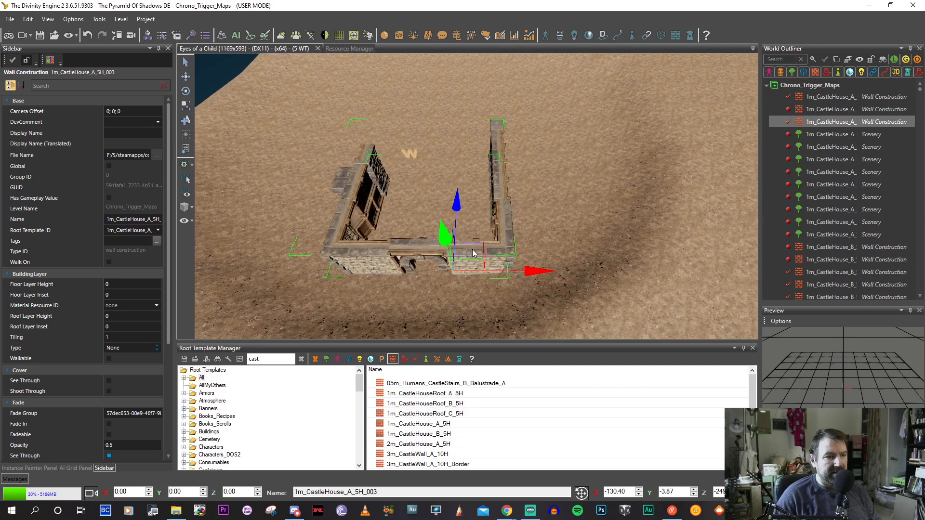
Raise the U-shaped castle wall along the Y axis to -3.28.
drag(441, 232, 435, 225)
middle_drag(419, 195, 407, 242)
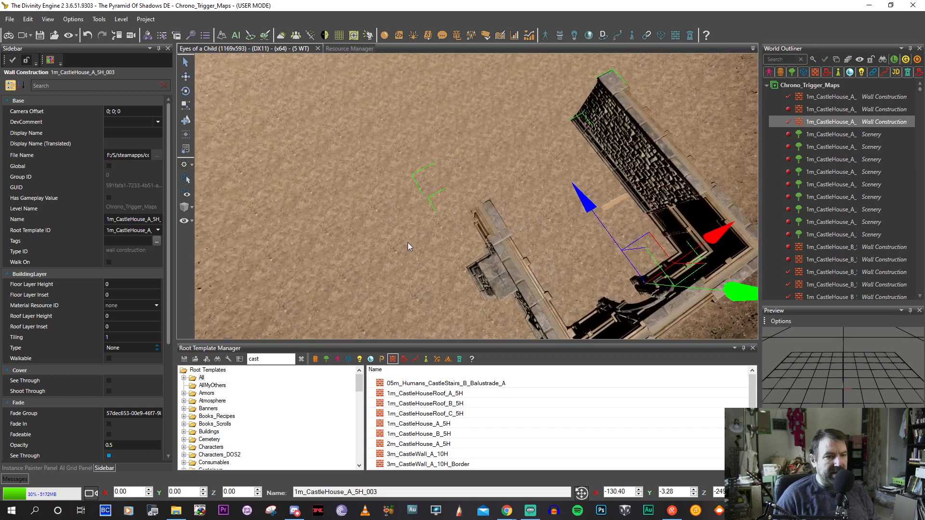
middle_drag(539, 177, 539, 192)
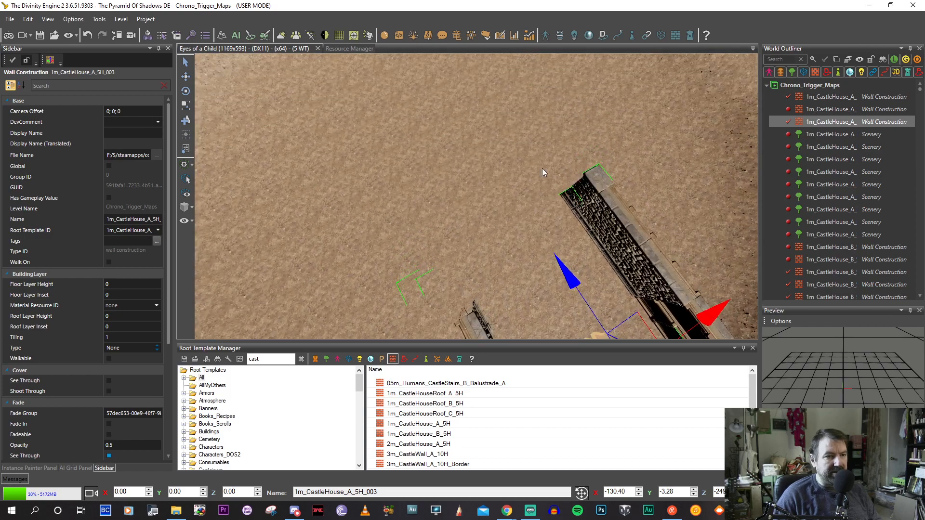
Edit the wall again and turn the stone side wall's free end inward at a corner to begin the back wall.
click(51, 61)
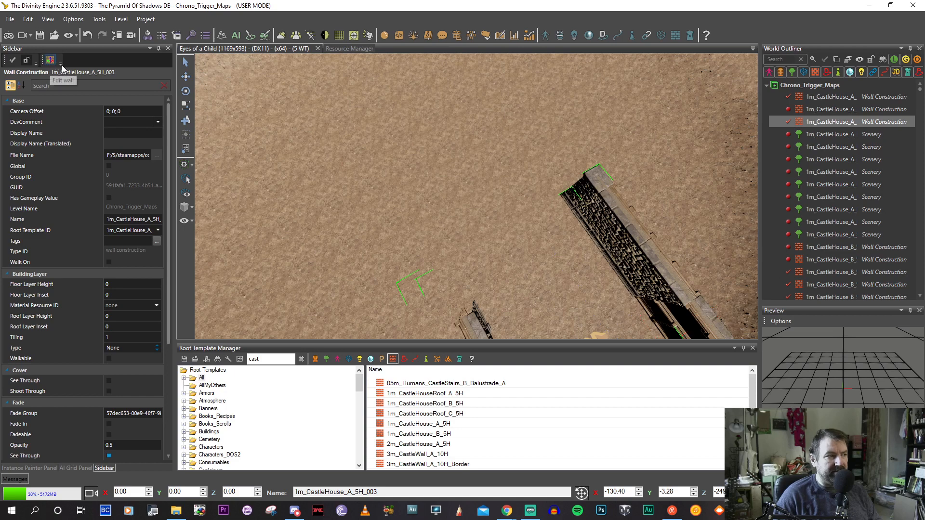
click(591, 177)
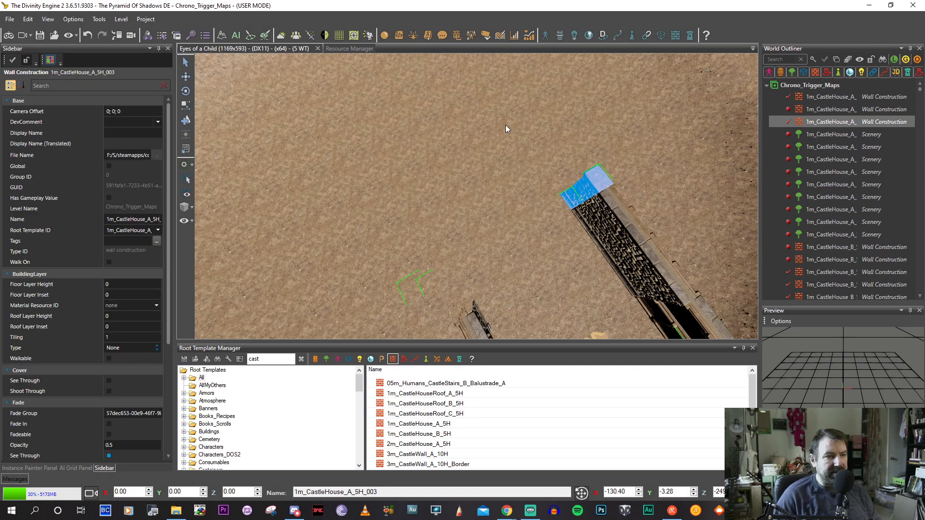
click(535, 146)
middle_drag(546, 139, 556, 97)
click(472, 137)
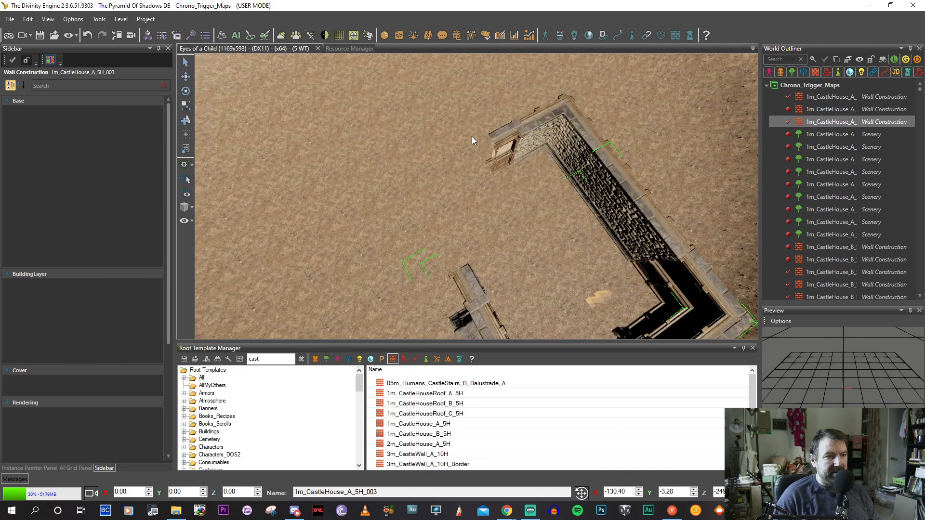
drag(473, 137, 527, 80)
middle_drag(527, 80, 582, 120)
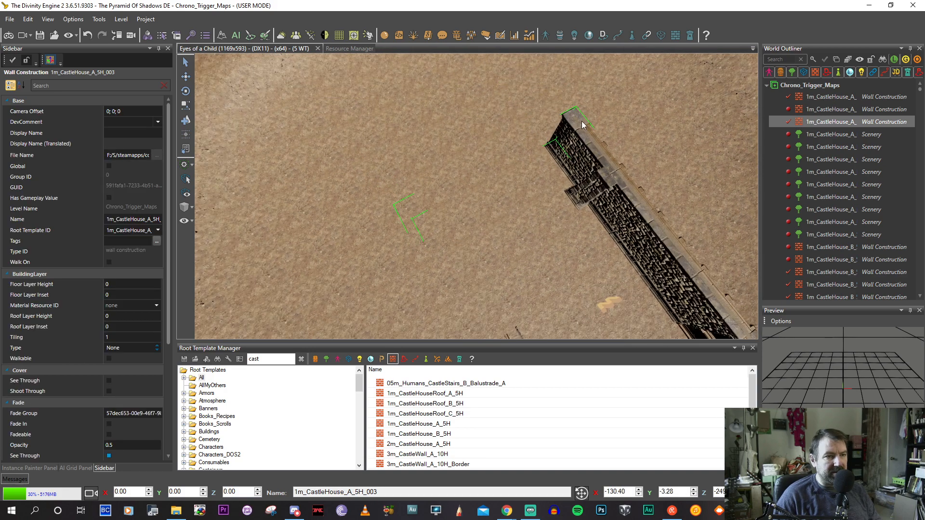
click(511, 125)
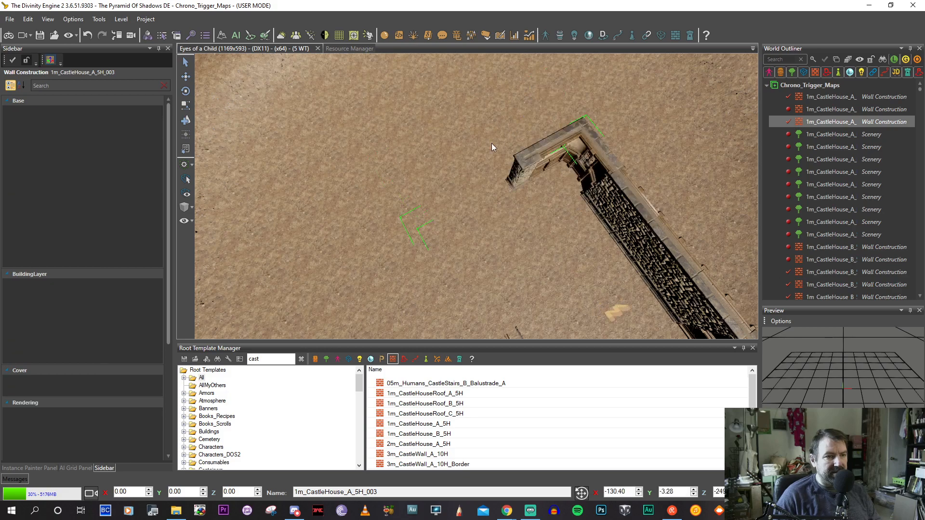
mouse_move(491, 143)
middle_down()
mouse_move(473, 122)
mouse_move(490, 137)
middle_up()
Lengthen the opposite side wall from its free end until it reaches toward the back of the building.
click(473, 261)
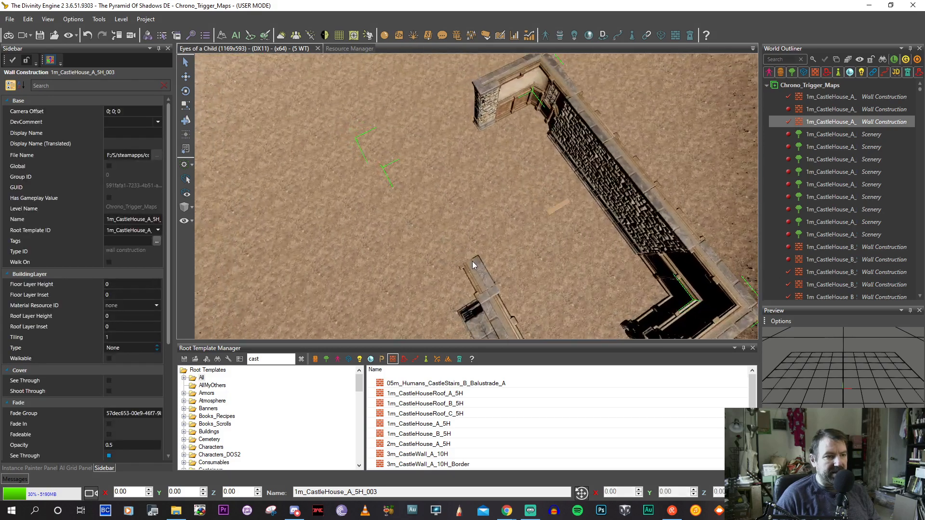
click(472, 263)
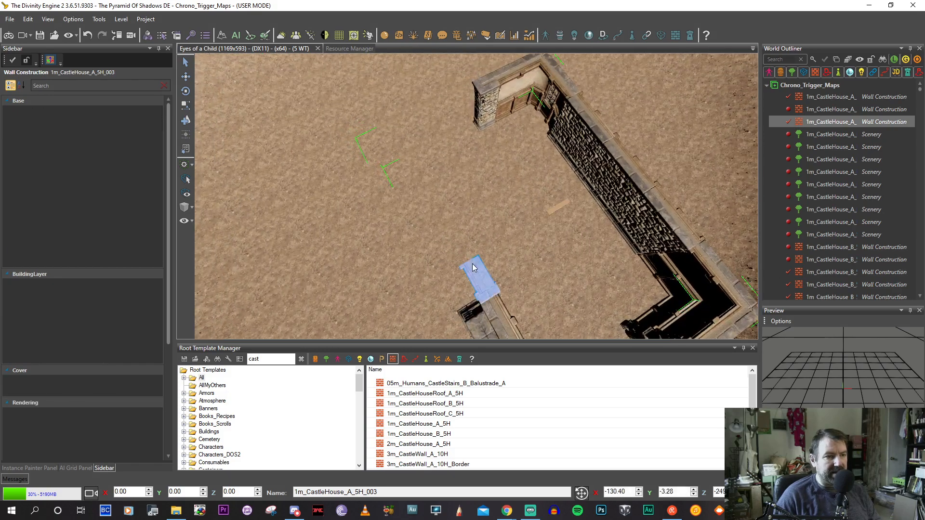
click(391, 170)
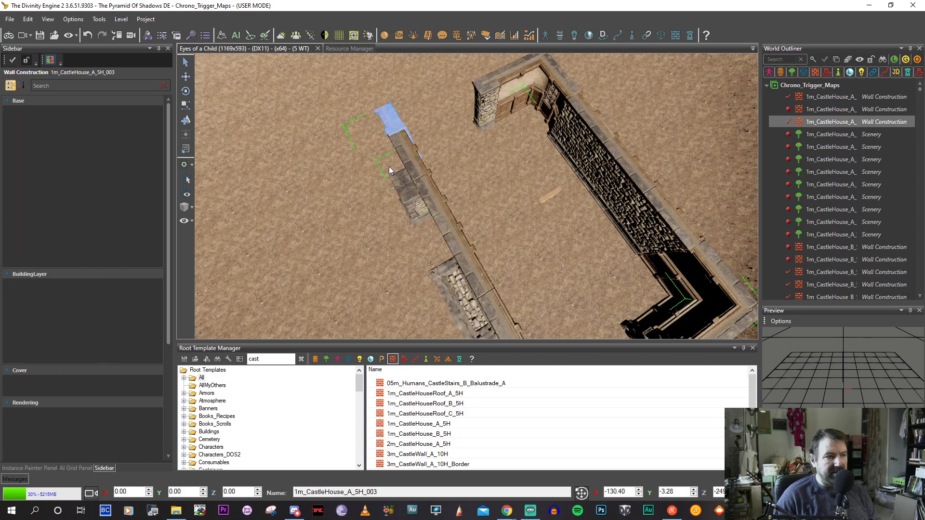
middle_drag(389, 167, 400, 184)
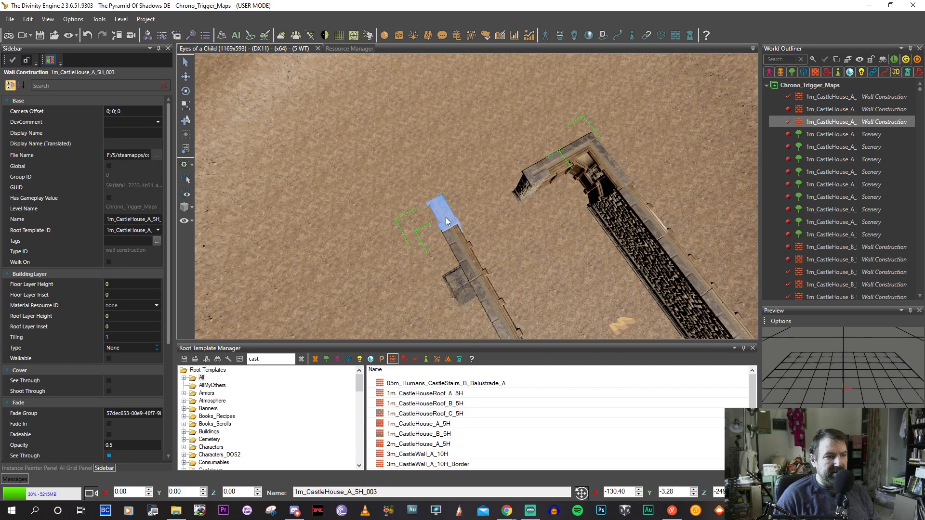
Join the second side wall to the back wall with a square corner, closing the building outline.
click(446, 218)
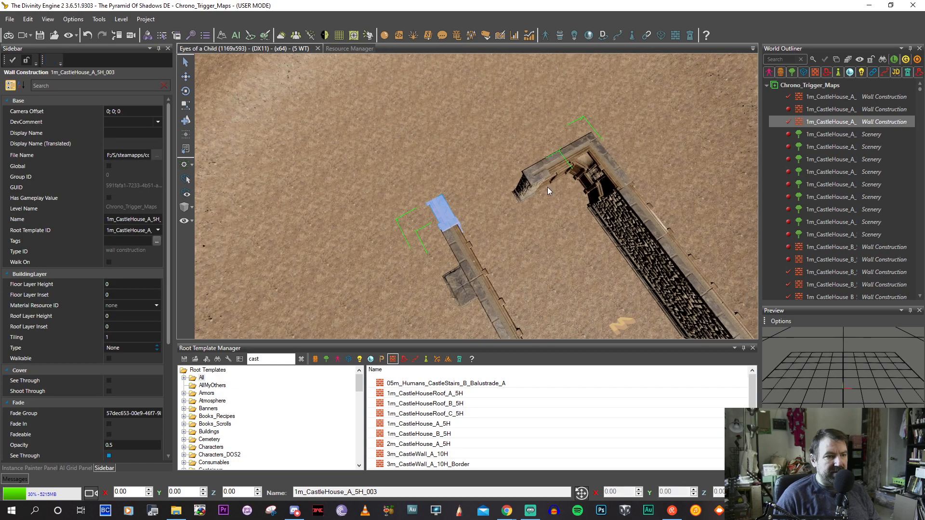
click(541, 178)
middle_drag(502, 230, 519, 192)
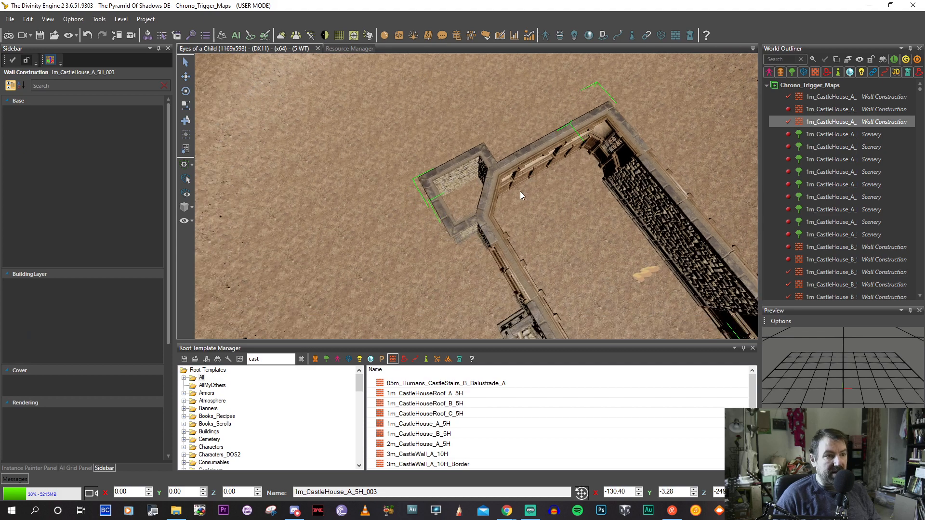
click(448, 174)
click(449, 178)
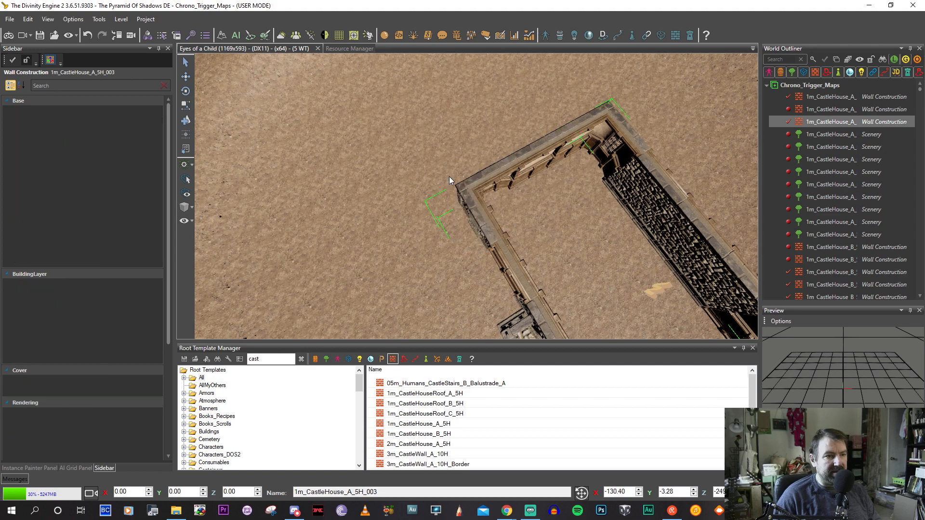
Cycle the back wall's corner beside the stone side wall through its piece variants to a square corner with small outer buttresses.
middle_drag(501, 239, 484, 230)
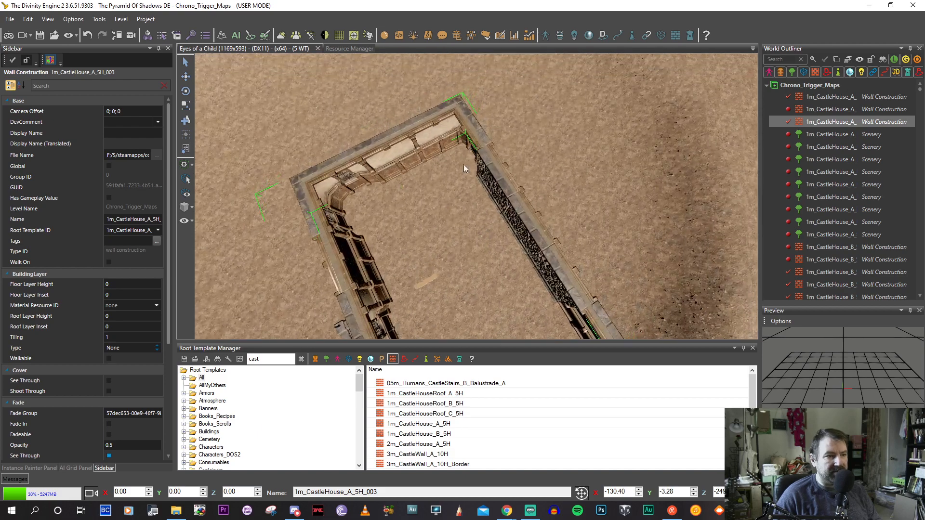
middle_drag(463, 163, 511, 160)
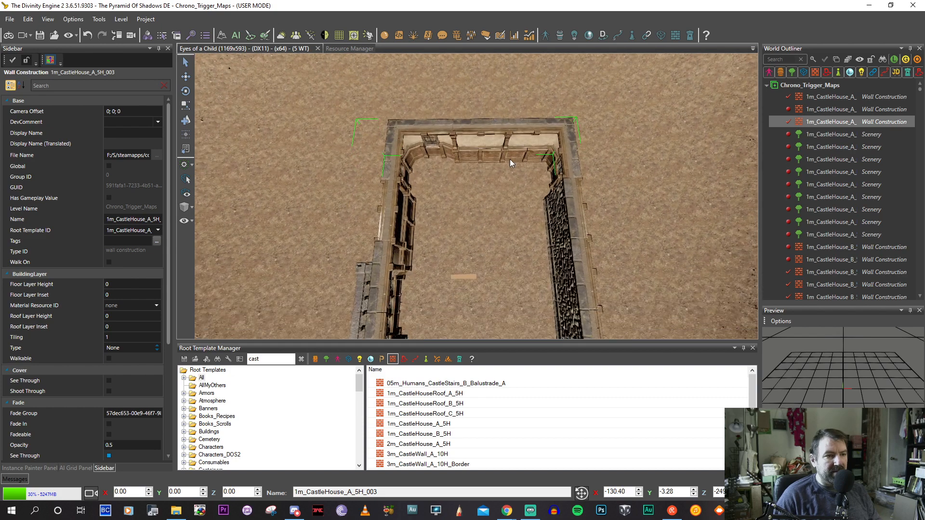
click(473, 138)
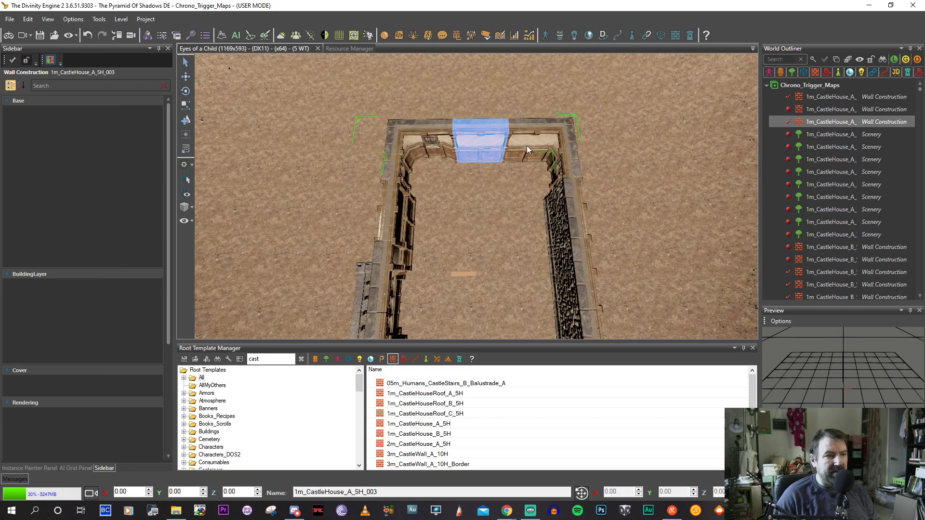
click(527, 146)
key(Page_Down)
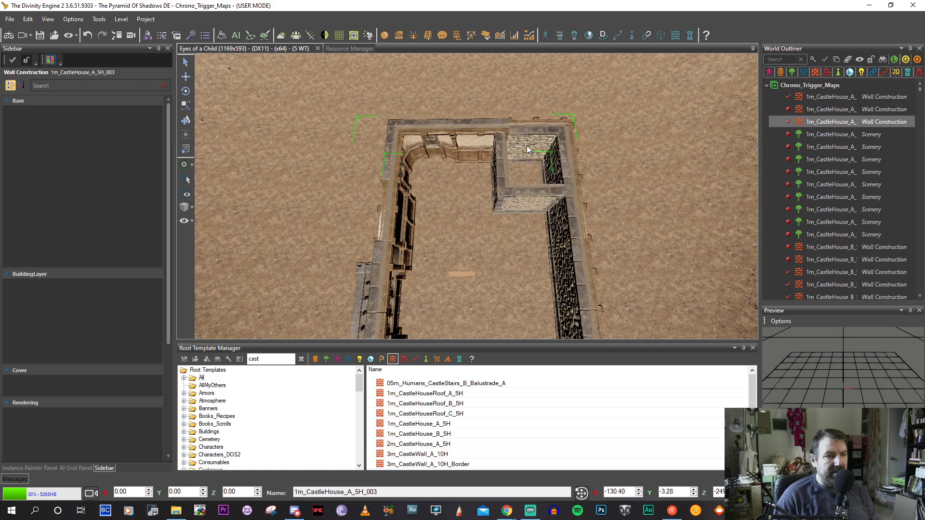
key(Page_Down)
key(Page_Down)
key(Page_Down)
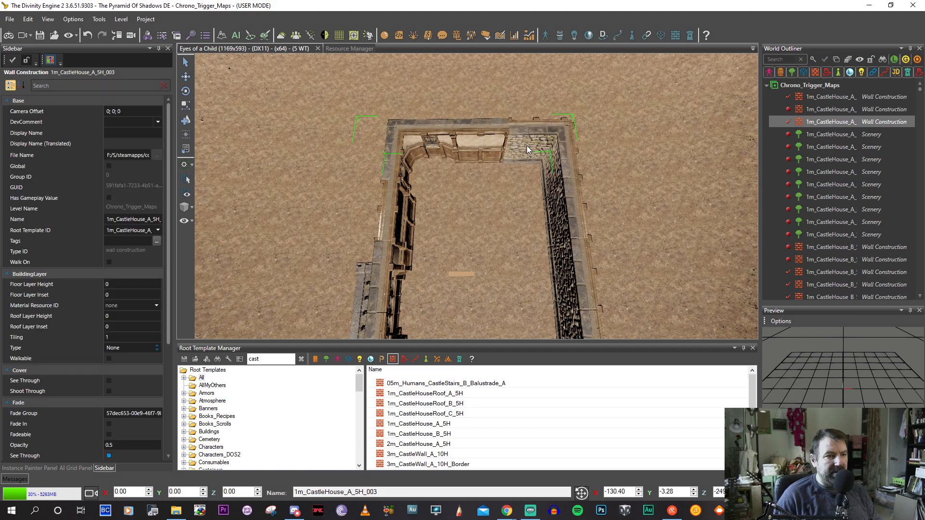
key(Page_Down)
key(Page_Down)
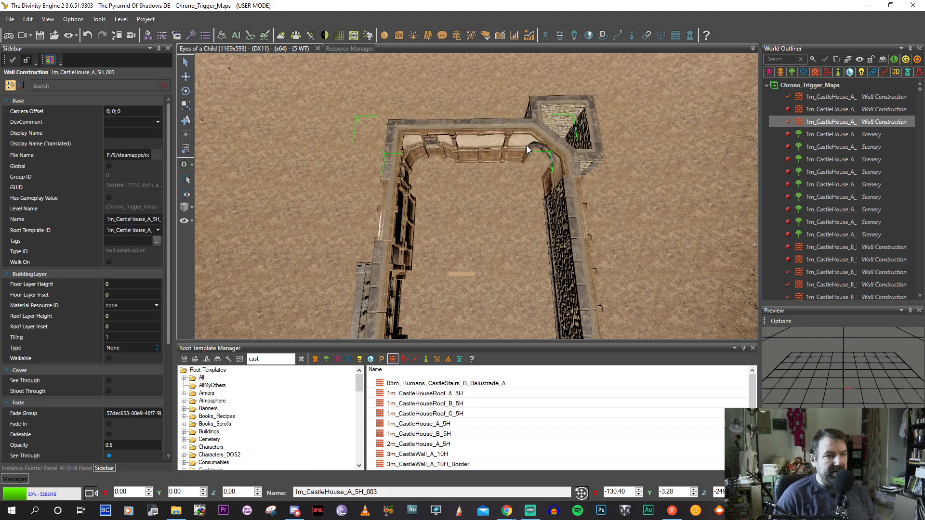
key(Page_Down)
key(Page_Up)
middle_drag(527, 145, 513, 156)
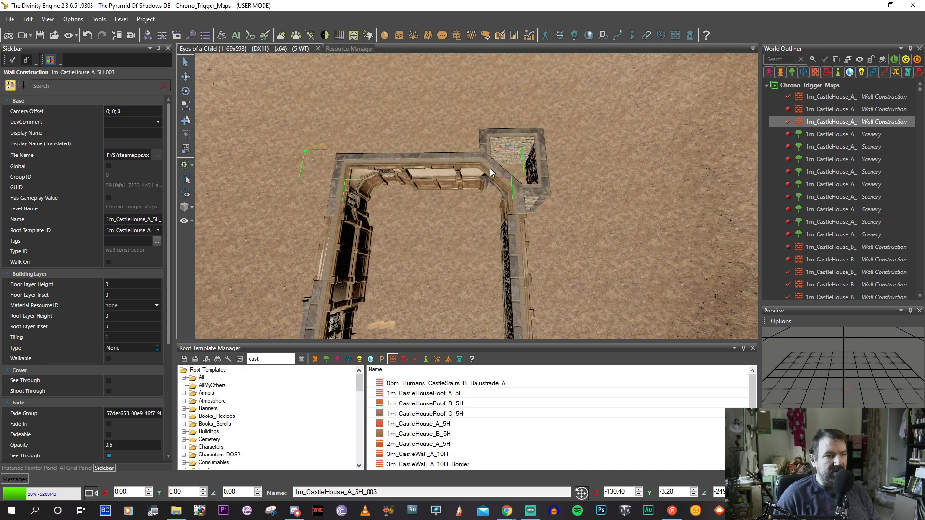
key(Page_Down)
key(Page_Up)
key(Page_Down)
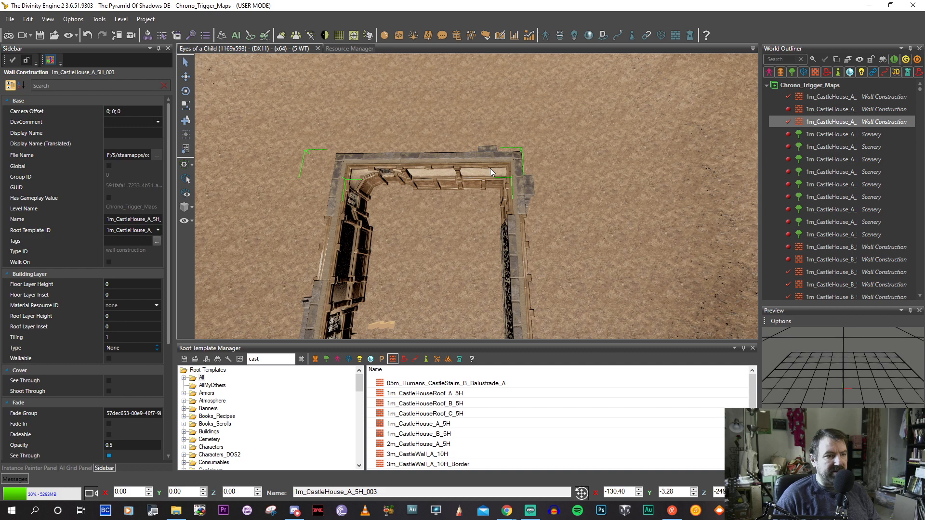
Consult the lower rooms of the ChronoTrigger600Cathedral.png map in Photos, then return to the level editor.
click(449, 171)
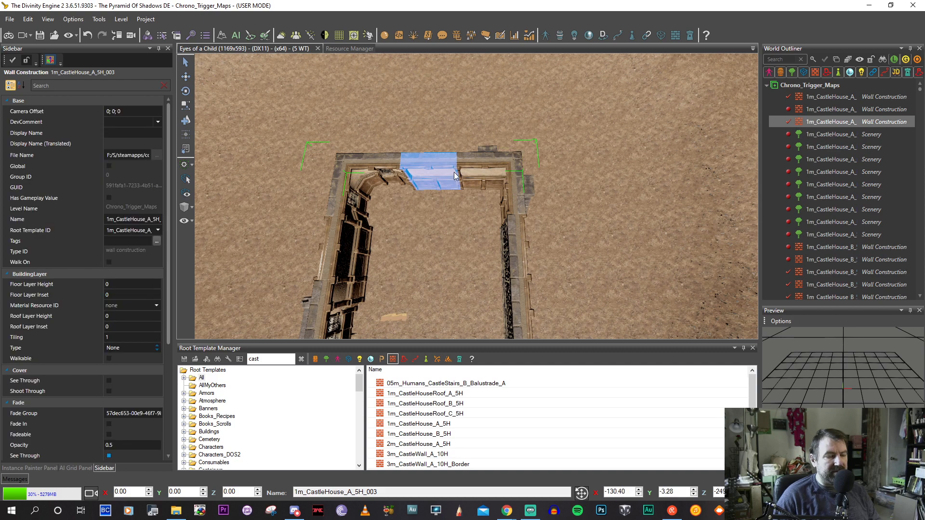
middle_drag(453, 172, 465, 157)
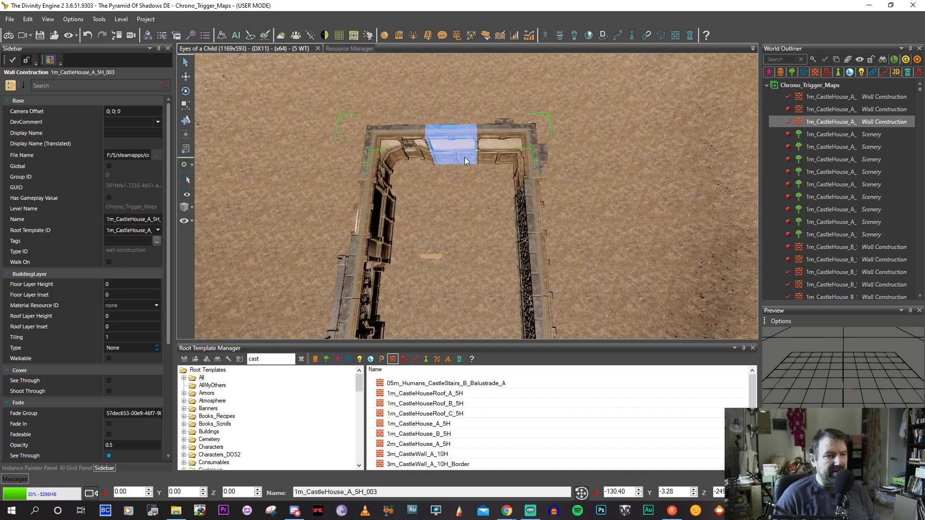
key(alt+Tab)
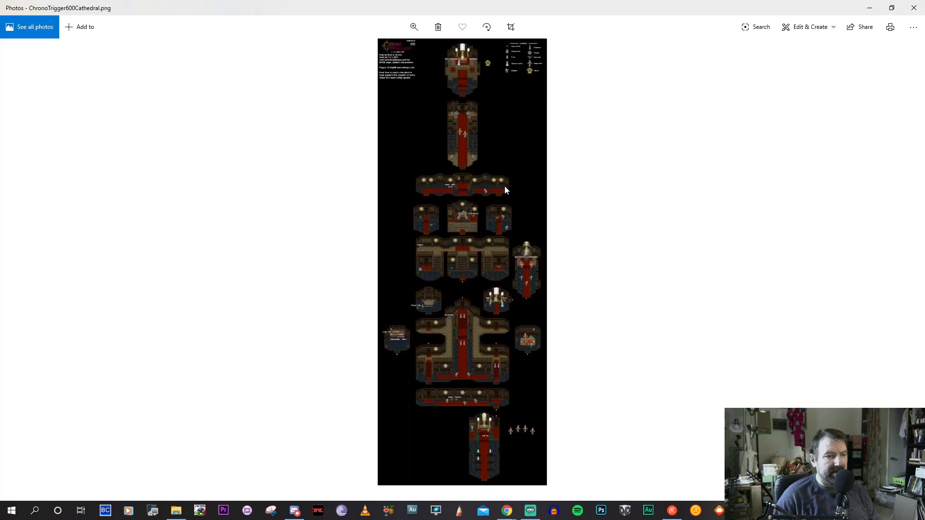
scroll(503, 437, up, 2)
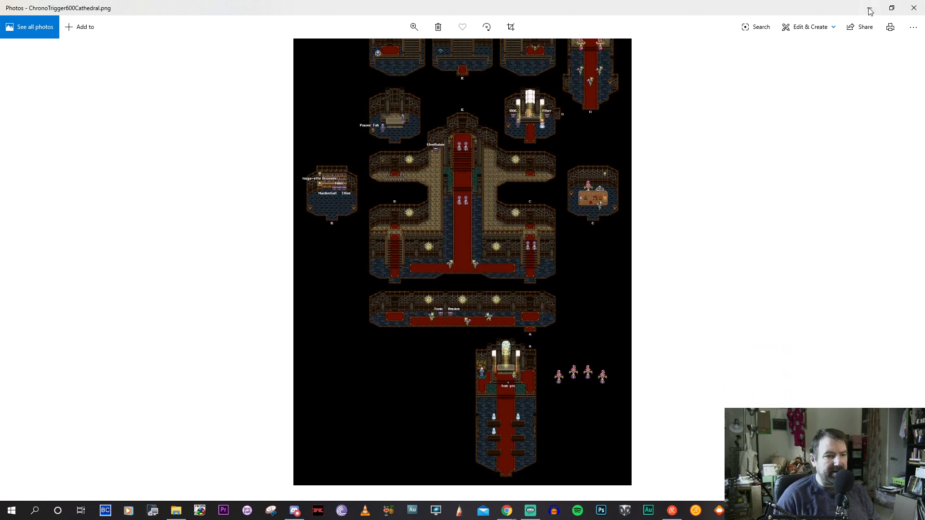
key(alt+Tab)
Pull the back wall's buttressed corner outward so the back wall extends past the plain side wall.
middle_drag(509, 205, 512, 230)
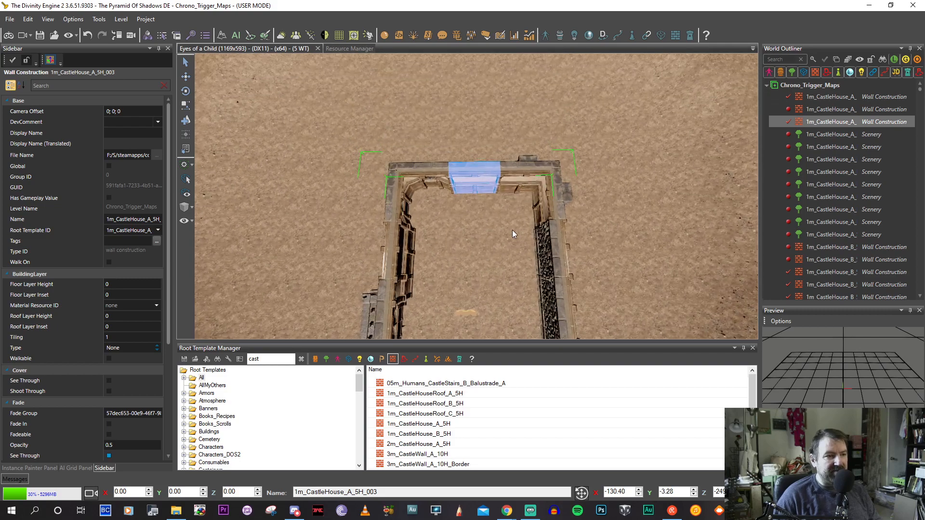
click(527, 188)
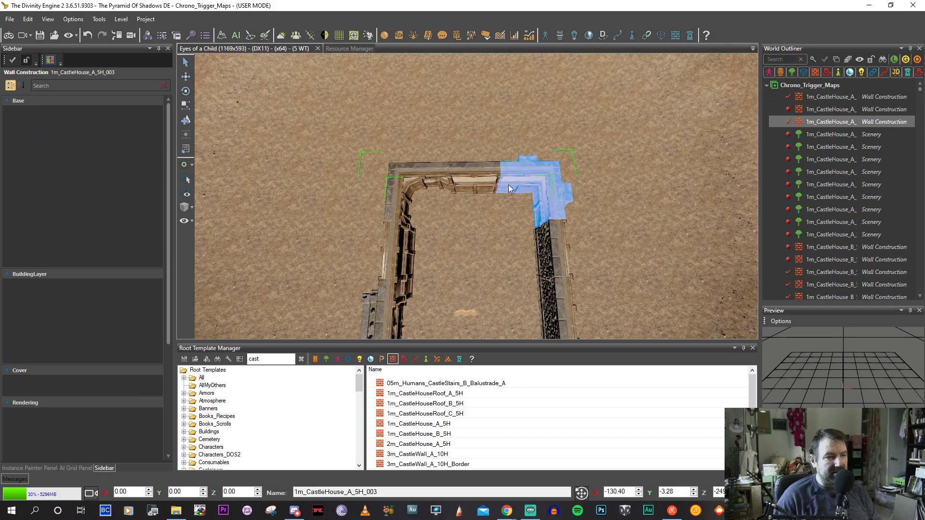
middle_drag(508, 184, 492, 195)
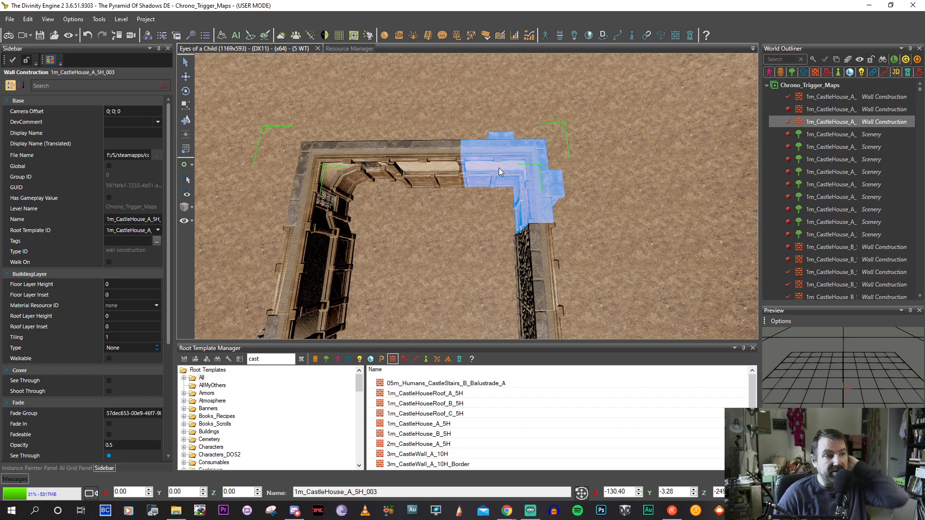
scroll(501, 190, down, 2)
scroll(499, 189, down, 2)
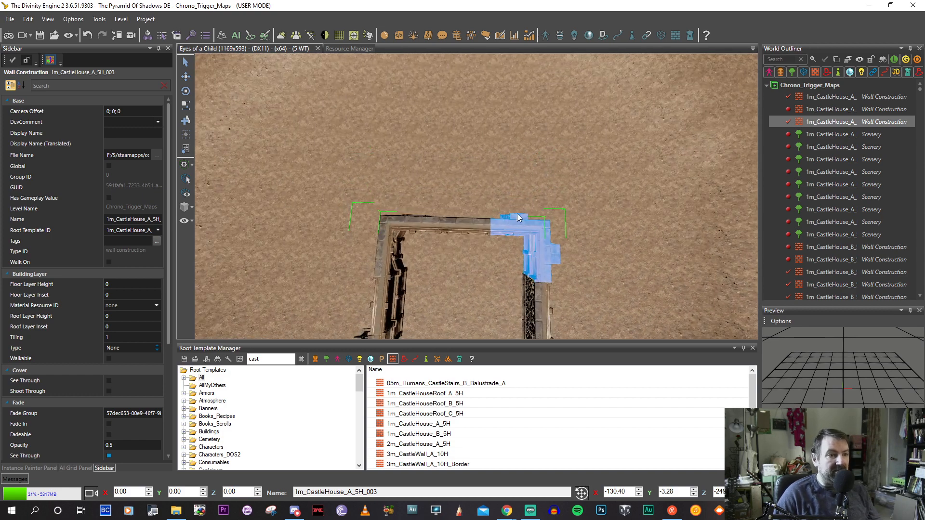
middle_drag(516, 233, 514, 222)
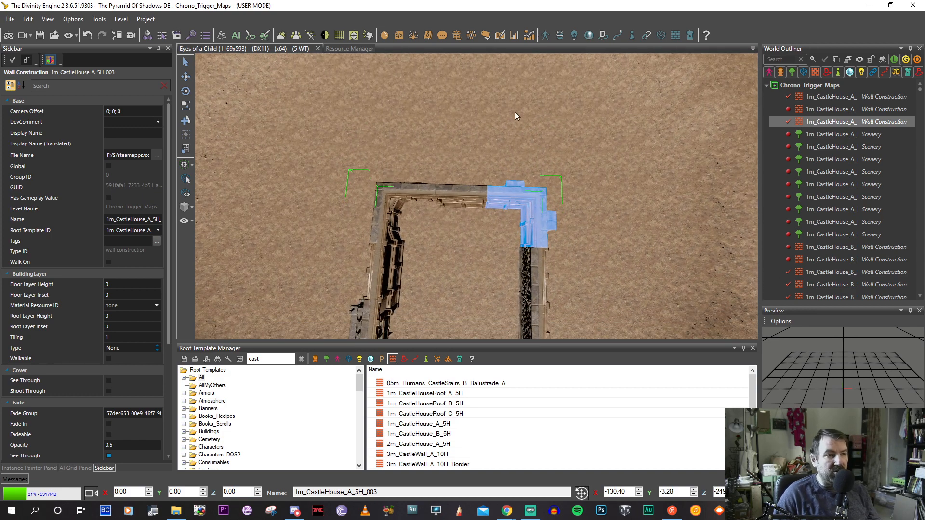
middle_drag(523, 162, 443, 246)
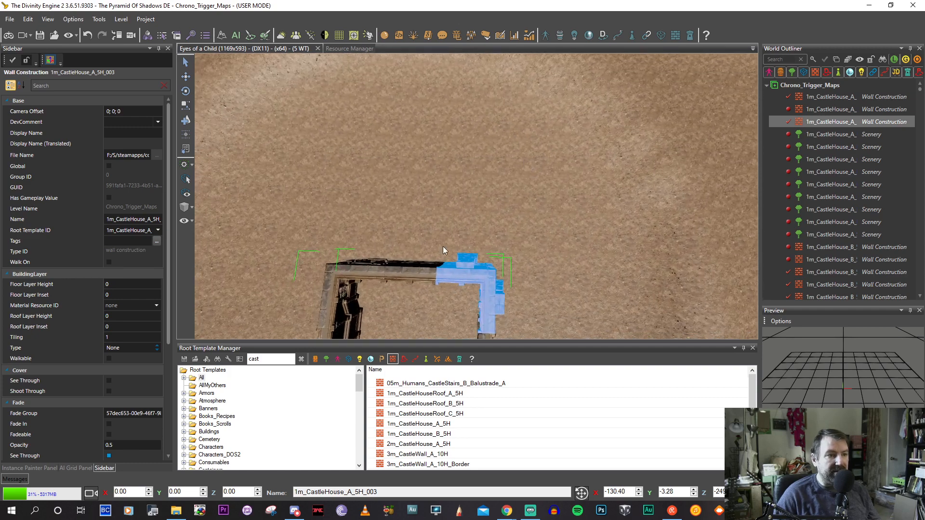
scroll(449, 188, down, 5)
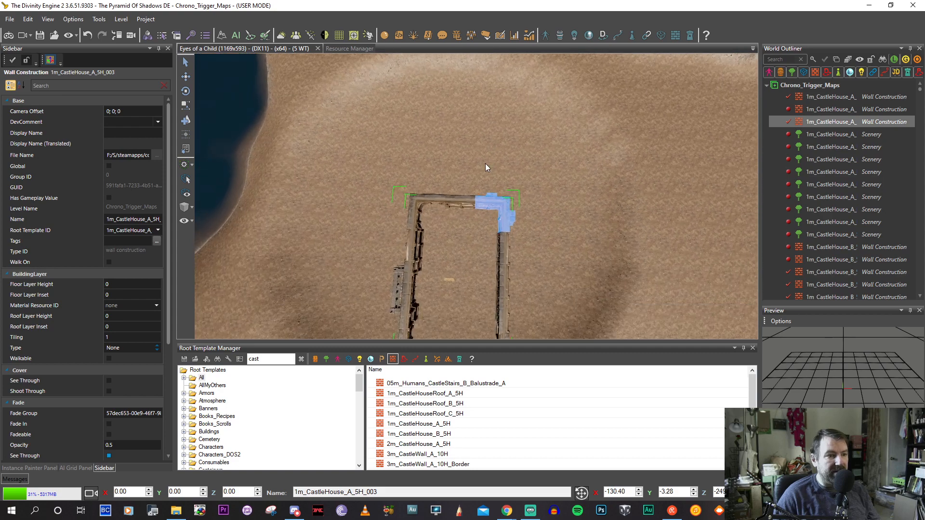
scroll(496, 202, up, 3)
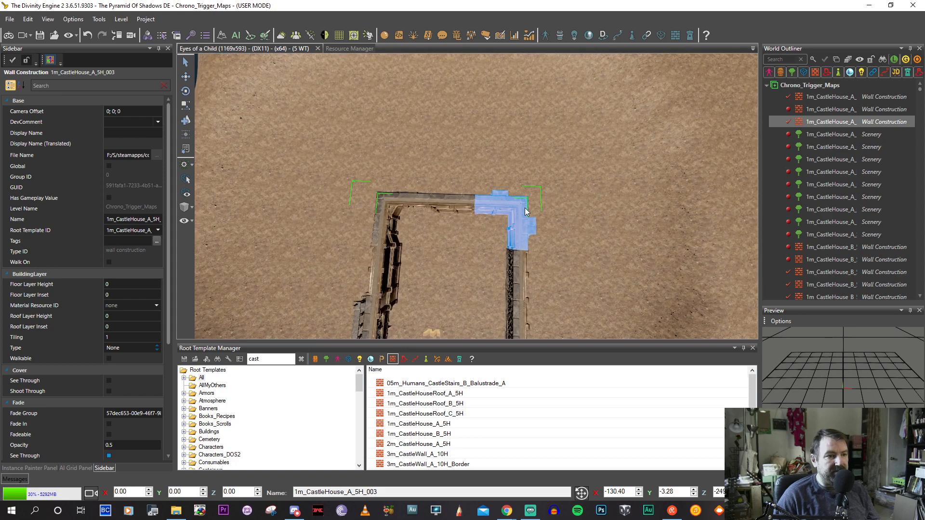
middle_drag(516, 209, 501, 212)
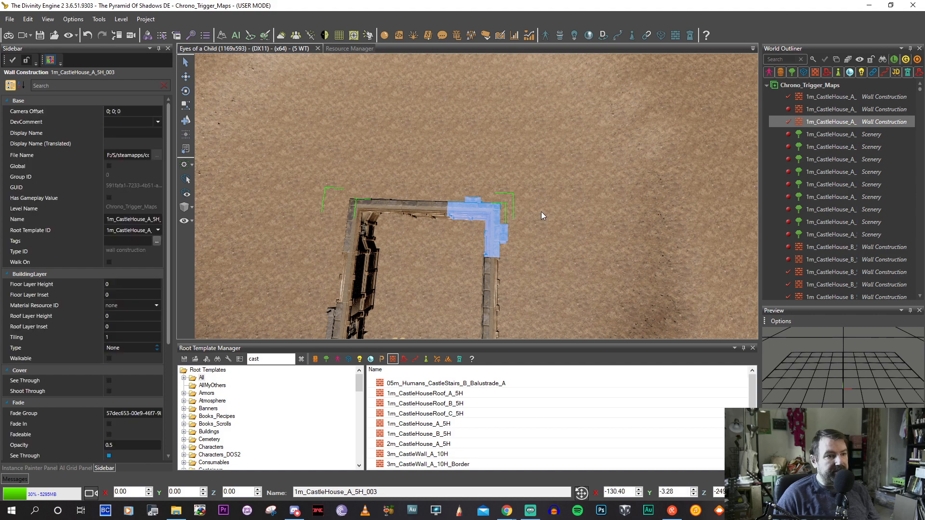
drag(541, 212, 559, 210)
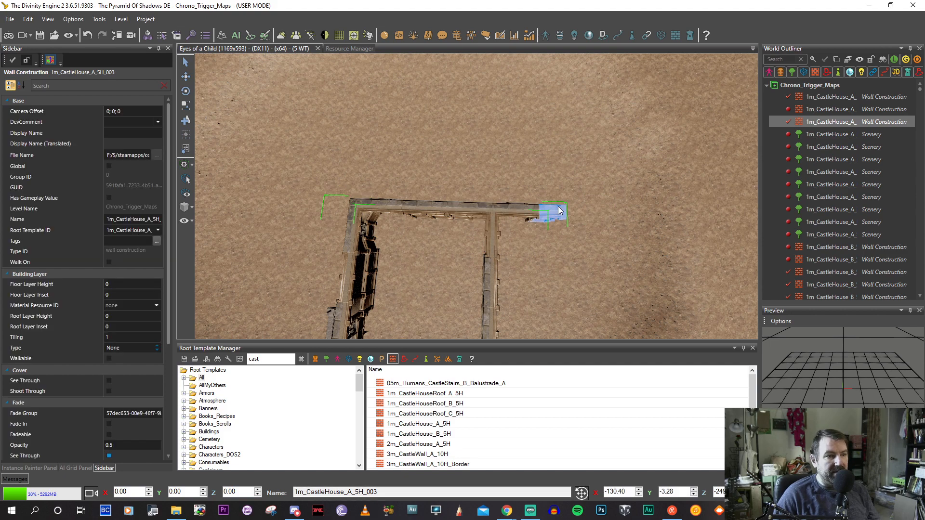
right_drag(556, 189, 518, 111)
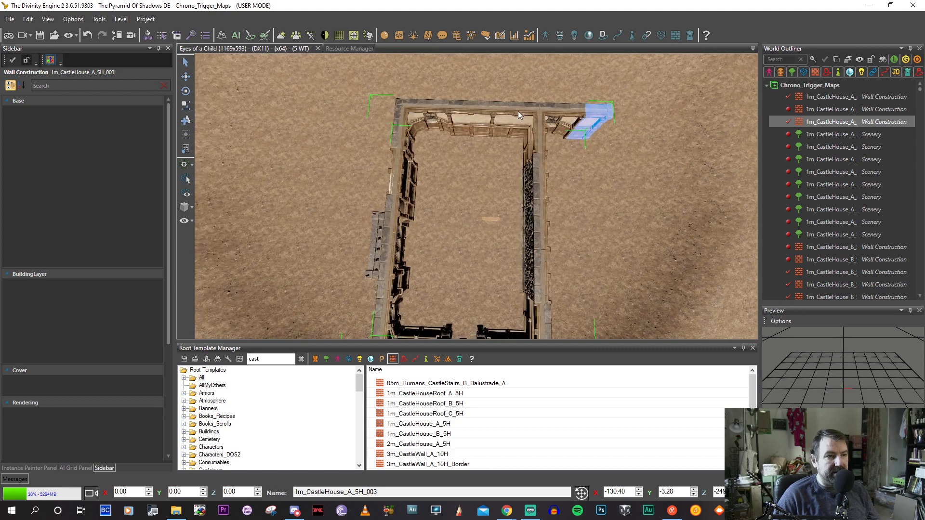
click(525, 129)
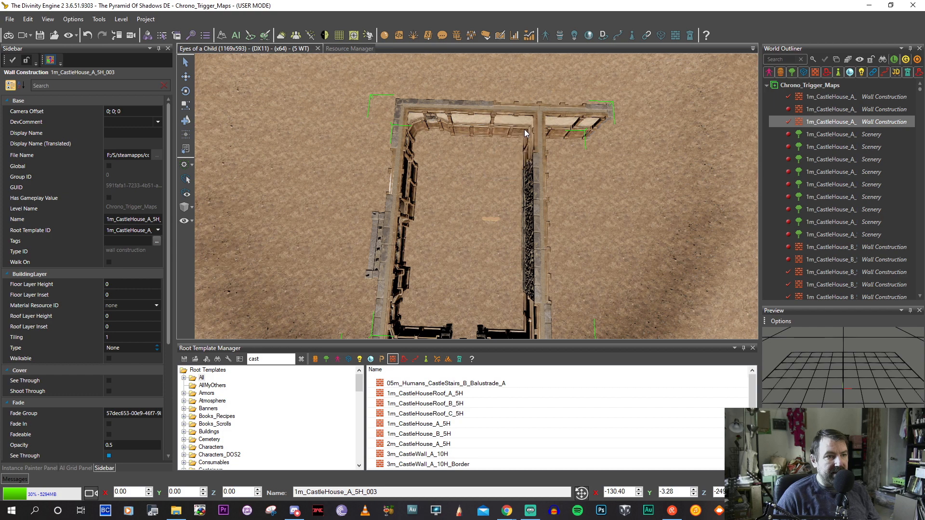
Turn the extended back wall's free end away from the building at a square corner and lengthen it as an end wall.
key(w)
key(d)
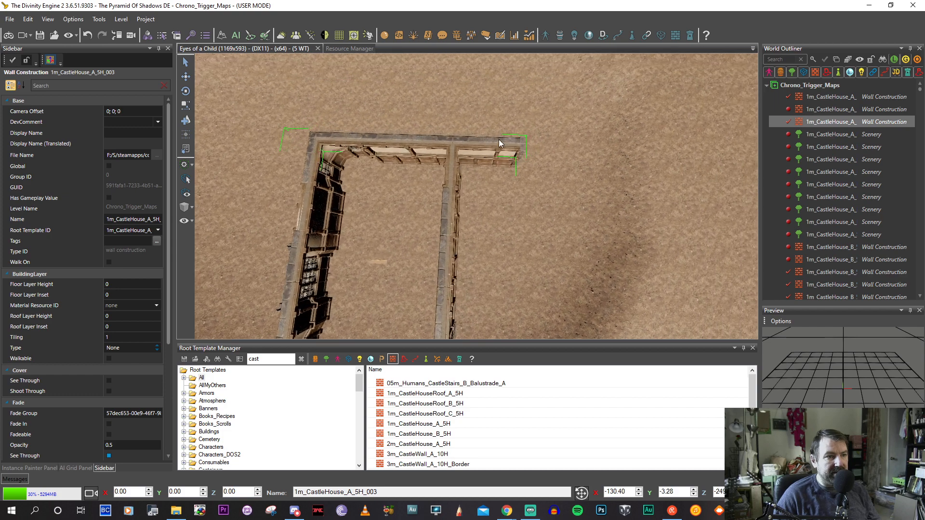
click(501, 158)
key(w)
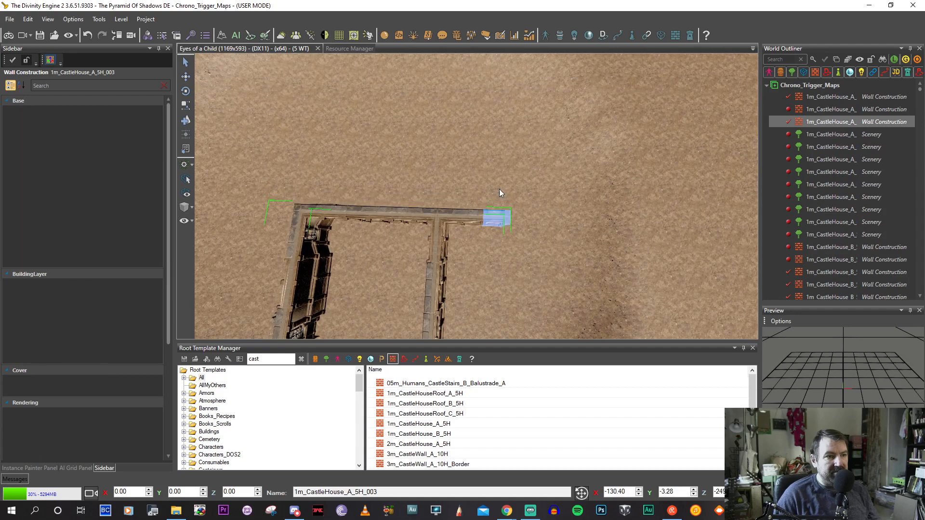
click(510, 175)
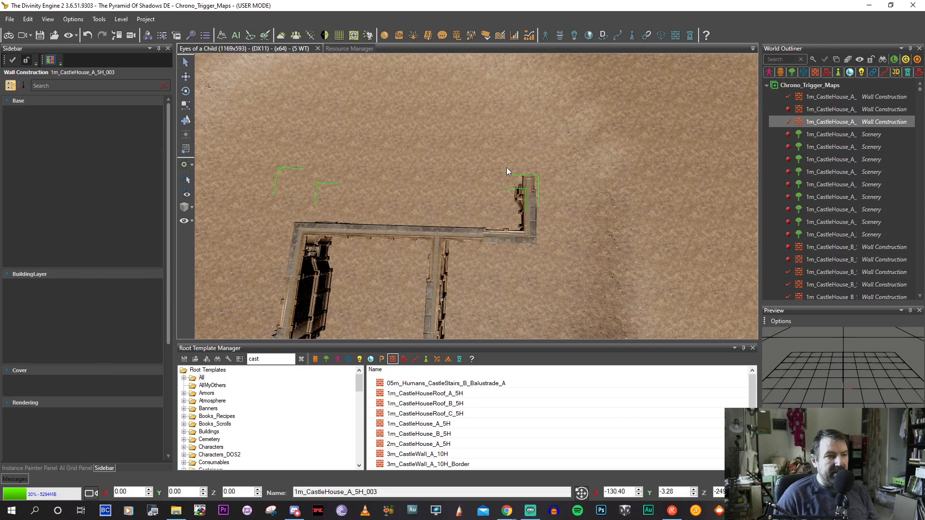
click(526, 143)
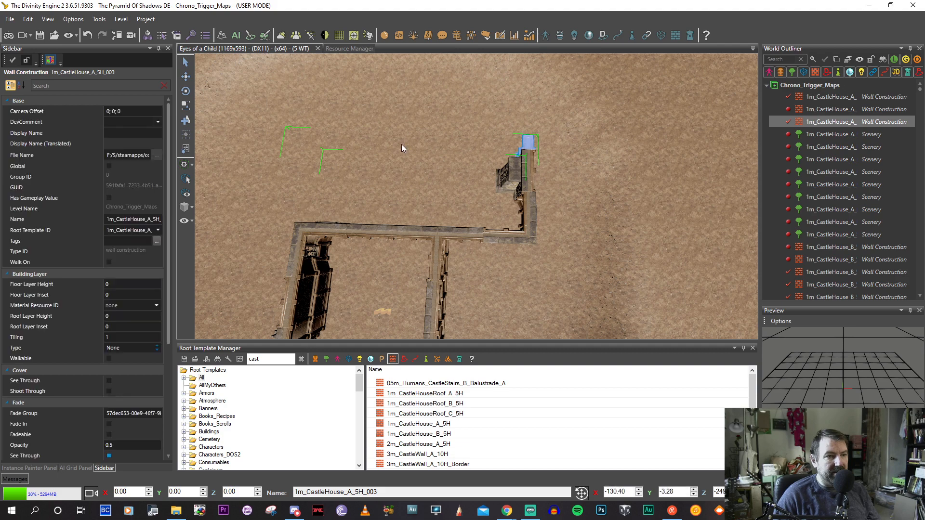
Turn the new end wall at a corner and run a long far wall parallel to the back wall, across the building's width.
drag(334, 140, 278, 142)
middle_drag(279, 142, 420, 128)
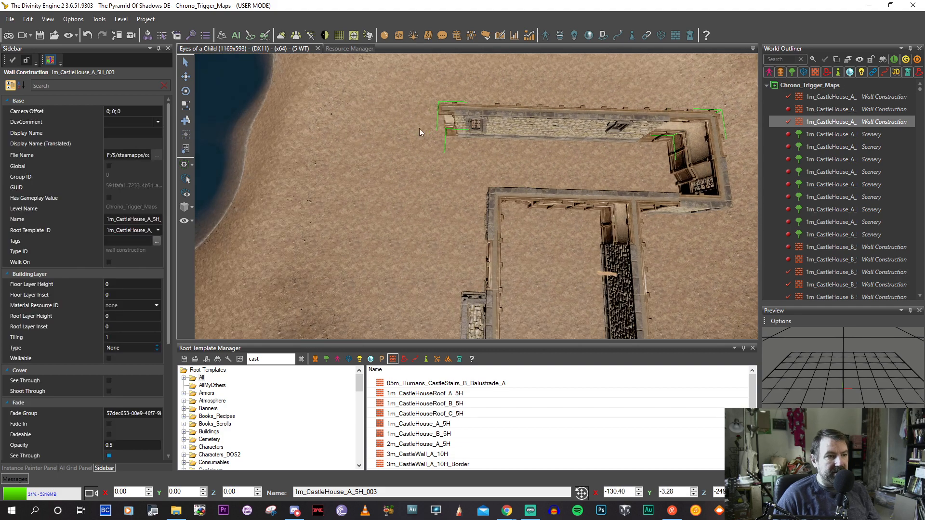
click(447, 126)
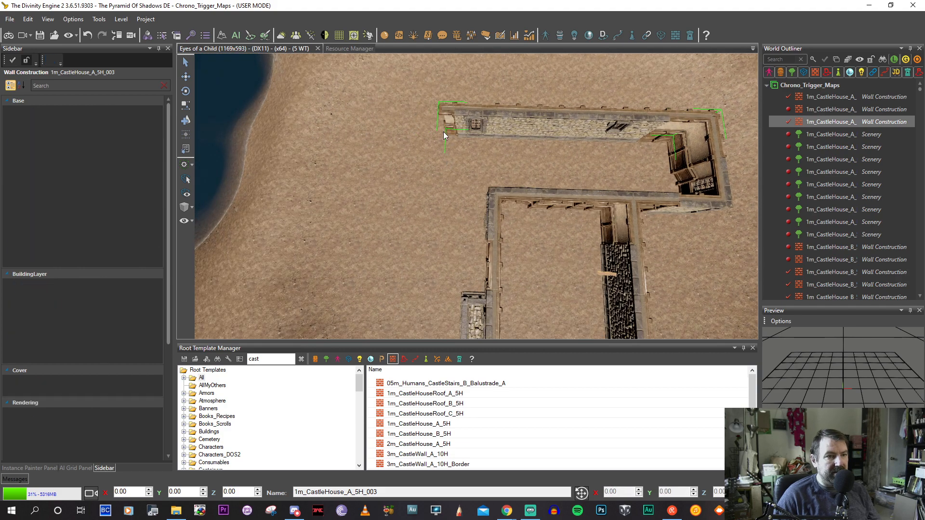
Extend the back wall's opposite corner outward past the other side wall.
click(491, 196)
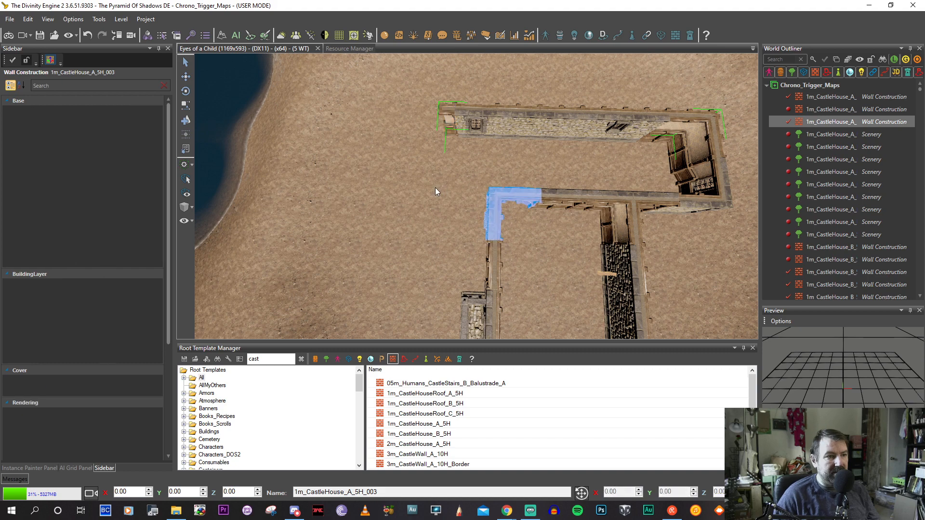
click(414, 189)
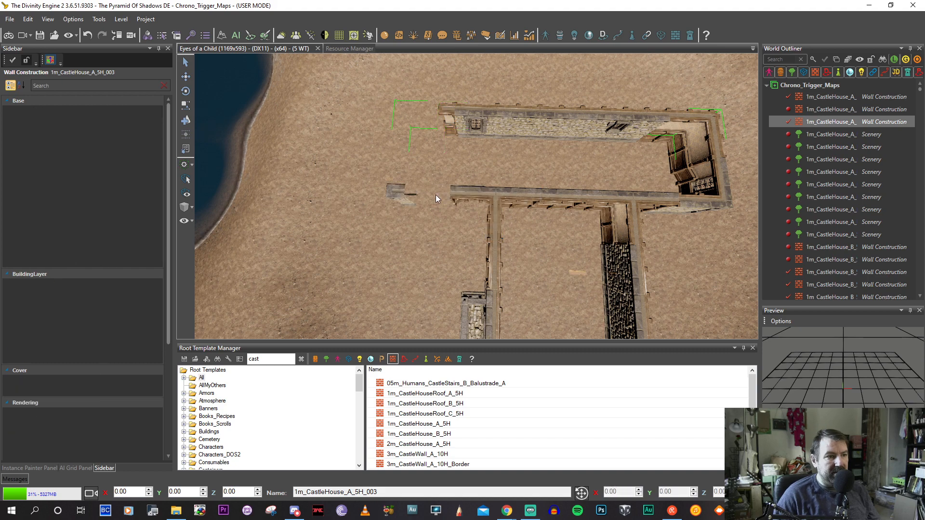
click(445, 195)
middle_drag(445, 195, 428, 157)
scroll(420, 169, down, 5)
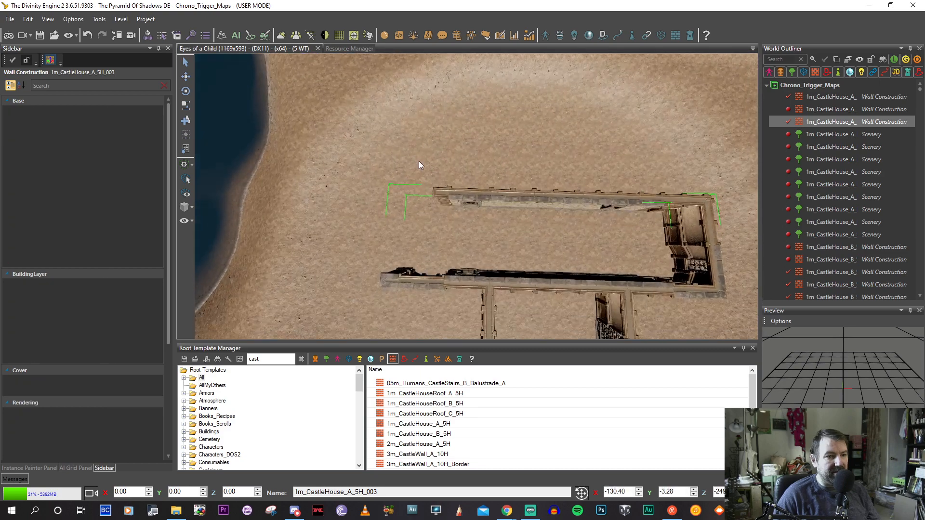
Turn the back wall's free end toward the far wall and lengthen the far wall to meet it, closing the wide rear room.
click(391, 254)
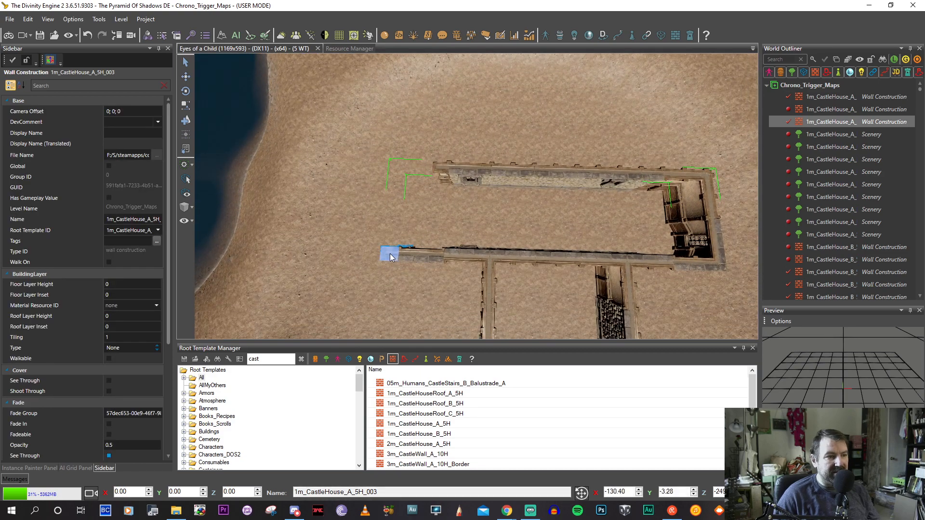
click(410, 209)
click(440, 169)
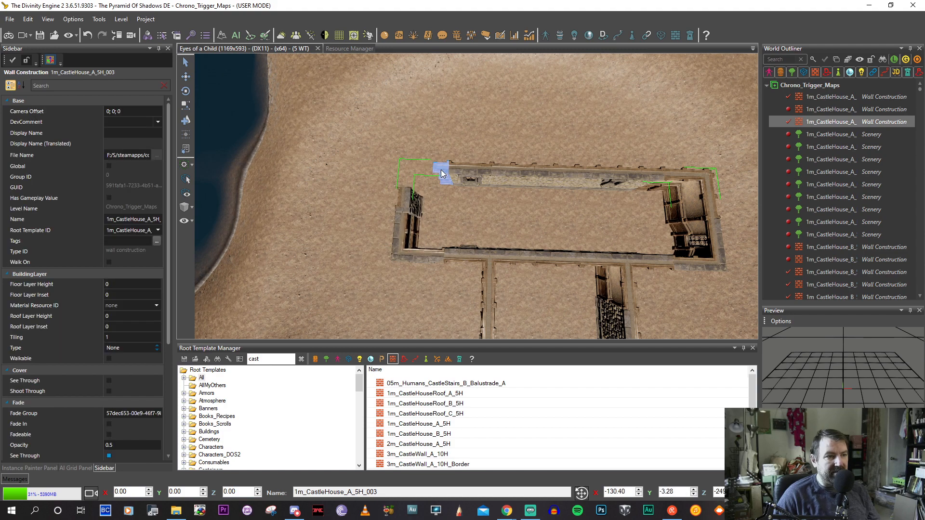
click(404, 175)
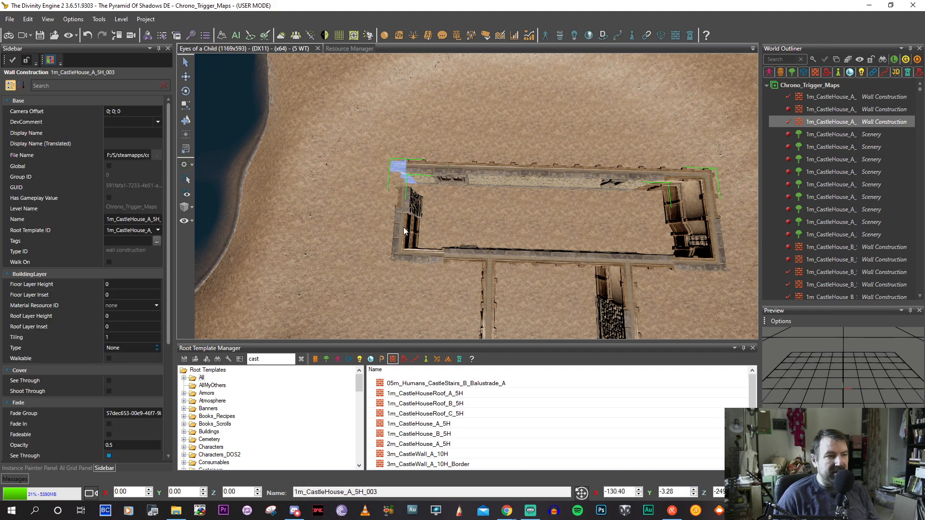
middle_drag(403, 229, 377, 202)
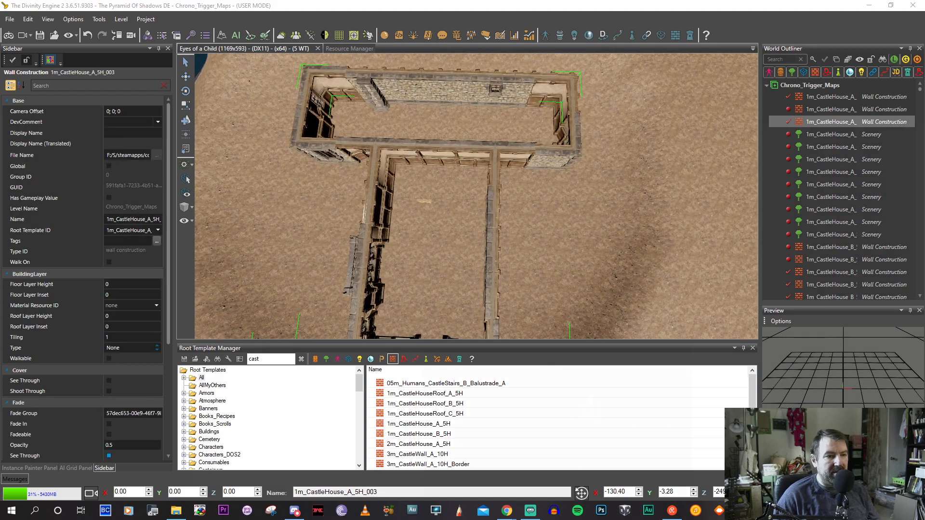
Compare the rear room with the wide hallway above the entrance hall on the cathedral map in Photos, returning to the editor.
click(790, 510)
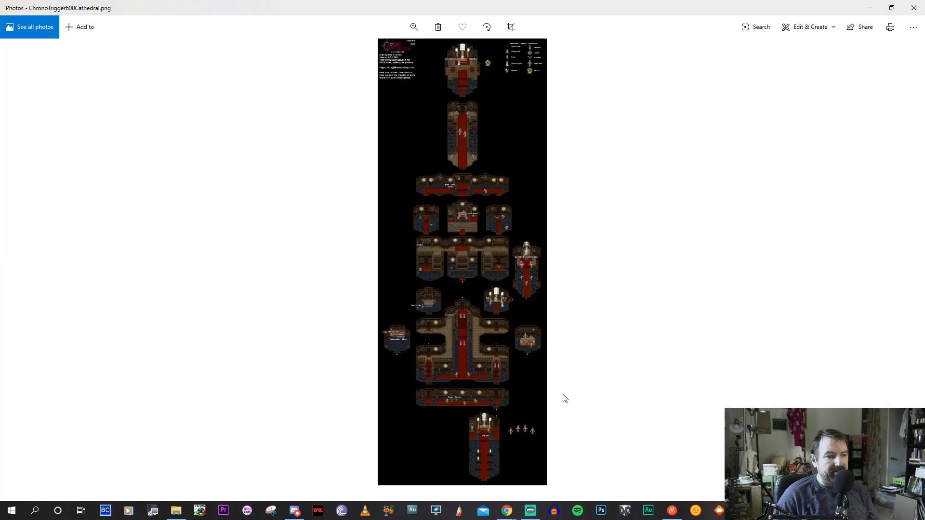
scroll(462, 403, up, 1)
scroll(461, 403, up, 2)
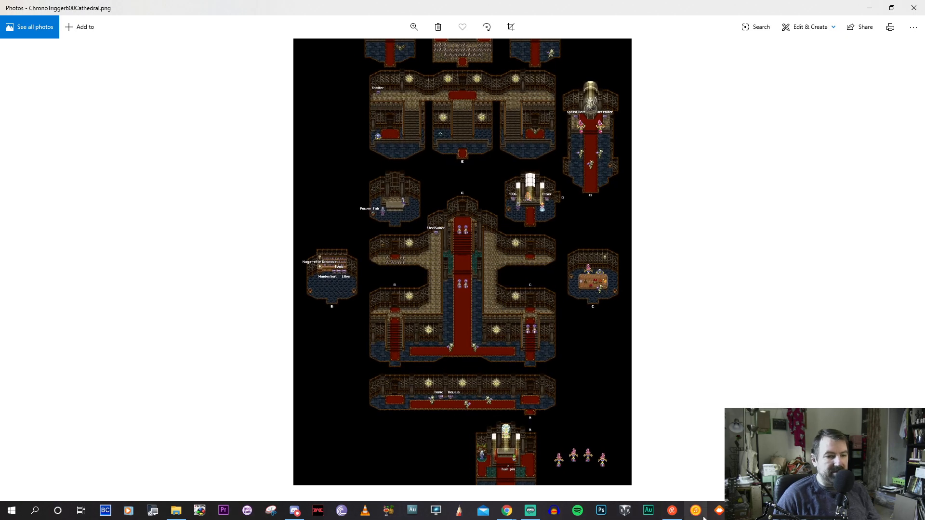
click(790, 510)
Return to the editor, split the wall piece near one end of the rear room's far wall, and create a door in the split-off piece.
click(528, 96)
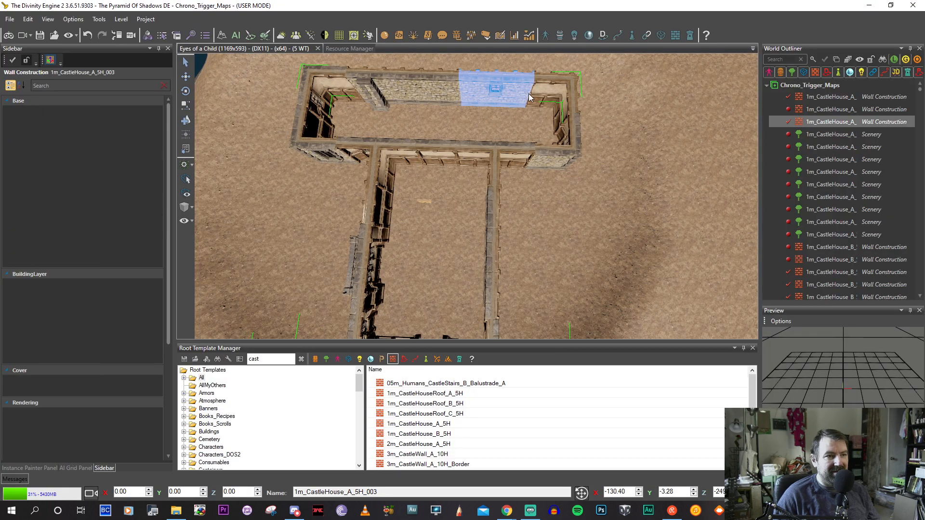
right_drag(513, 121, 516, 133)
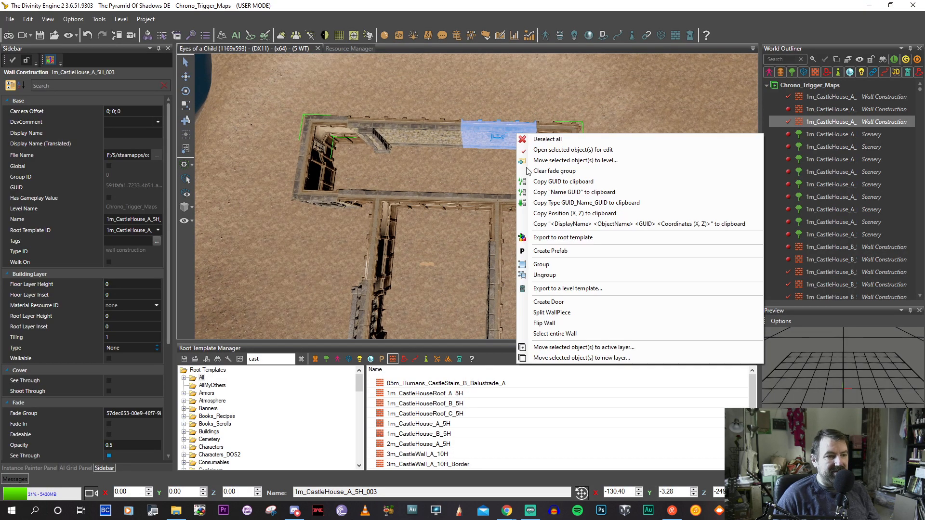
click(541, 314)
click(521, 141)
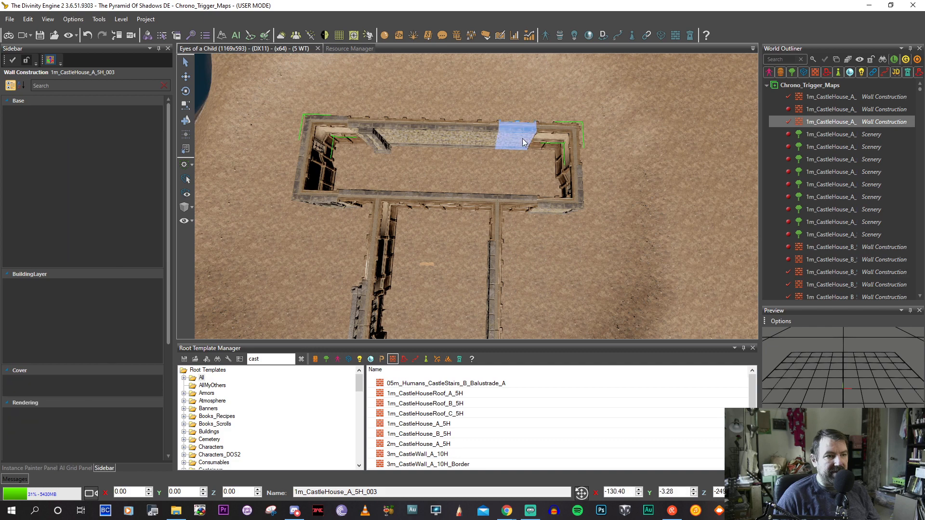
right_click(520, 139)
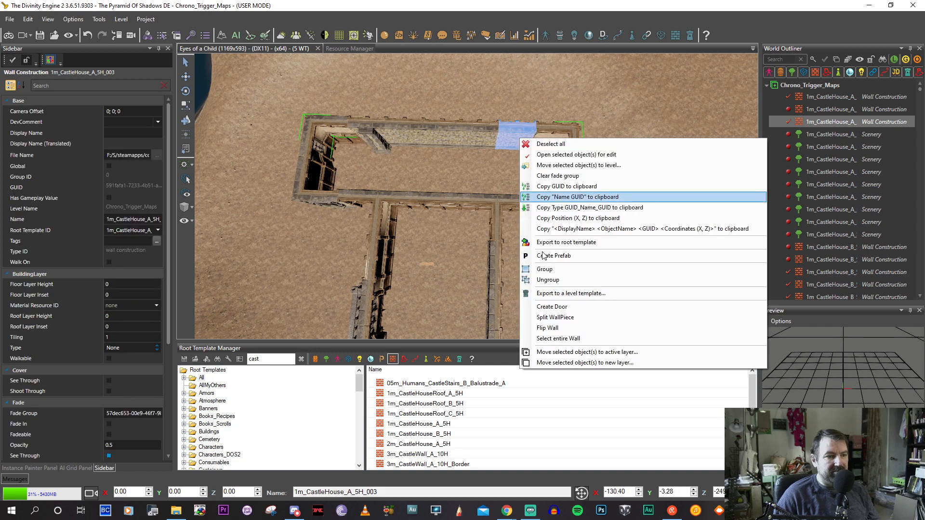
click(535, 317)
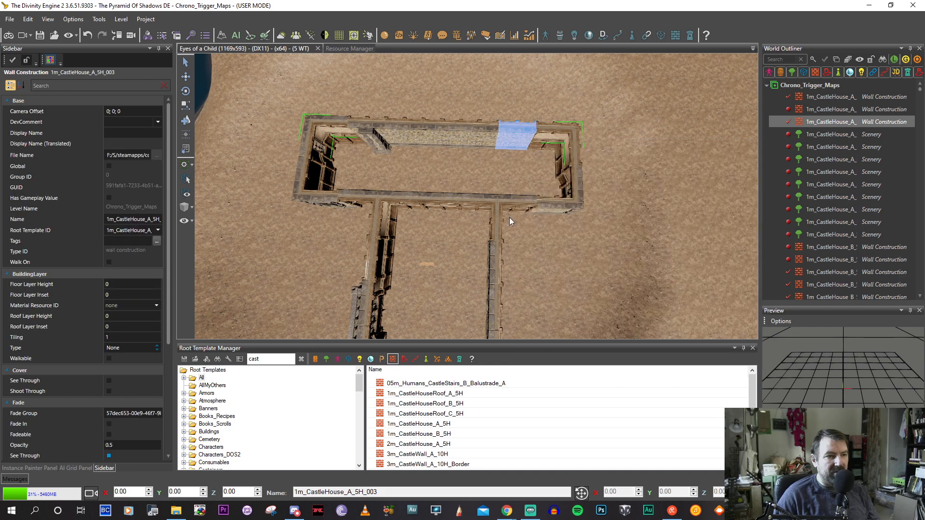
Create a matching door in the wall piece near the opposite end of the rear room's far wall.
click(363, 133)
right_click(364, 133)
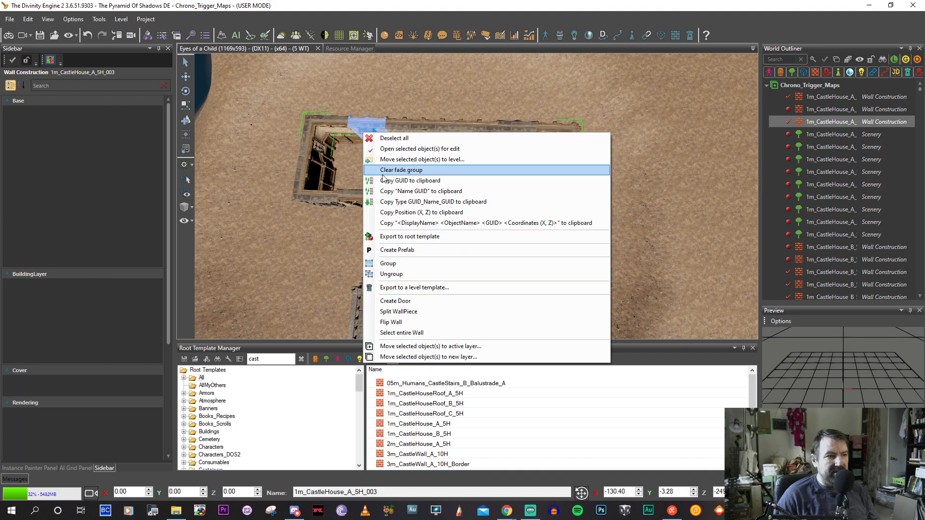
click(409, 300)
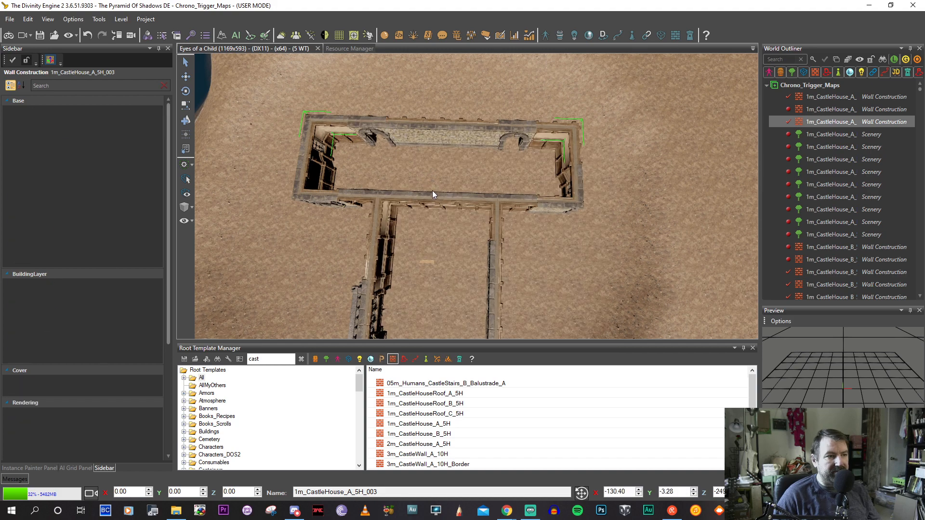
Check the cathedral map, extend the far wall's waterside corner past the rear room, and turn it into a long side wall running away from it.
mouse_move(433, 190)
middle_down()
mouse_move(430, 178)
mouse_move(447, 189)
mouse_move(443, 178)
middle_up()
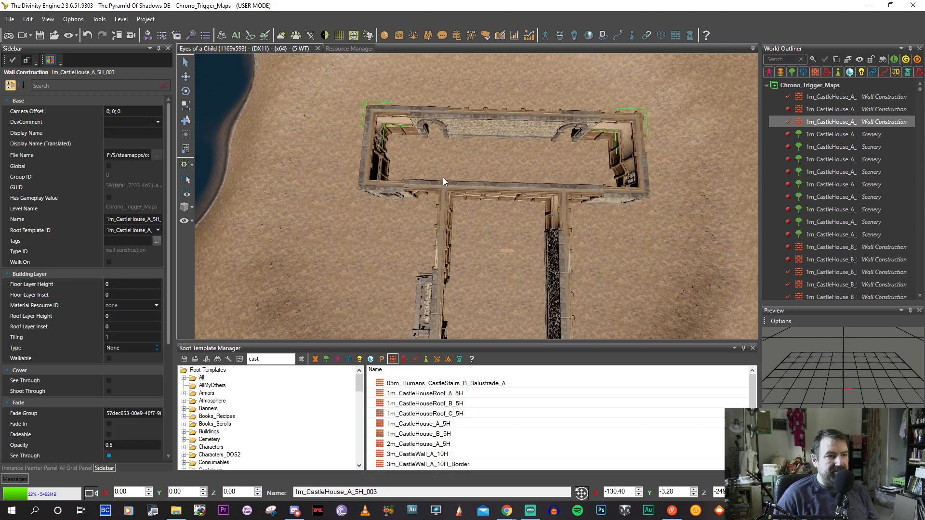
key(alt+Tab)
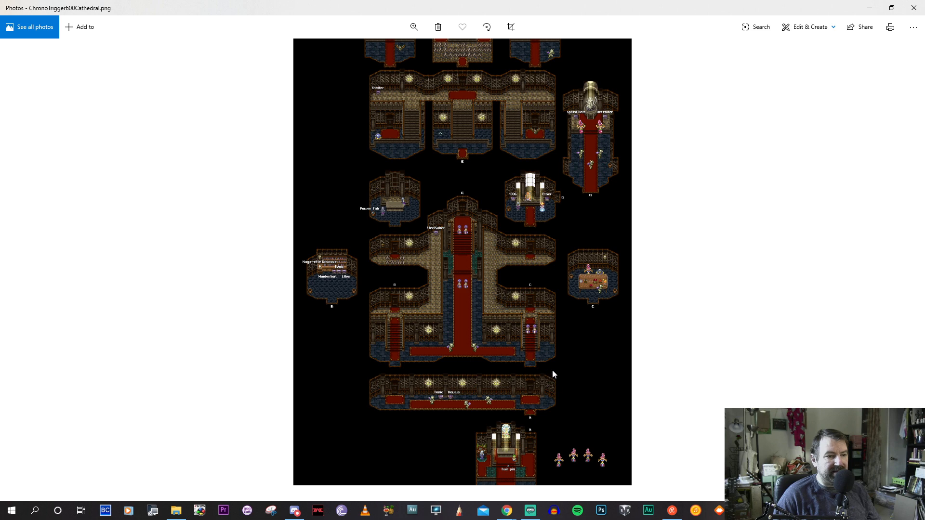
key(alt+Tab)
middle_drag(486, 263, 485, 282)
middle_drag(411, 194, 482, 252)
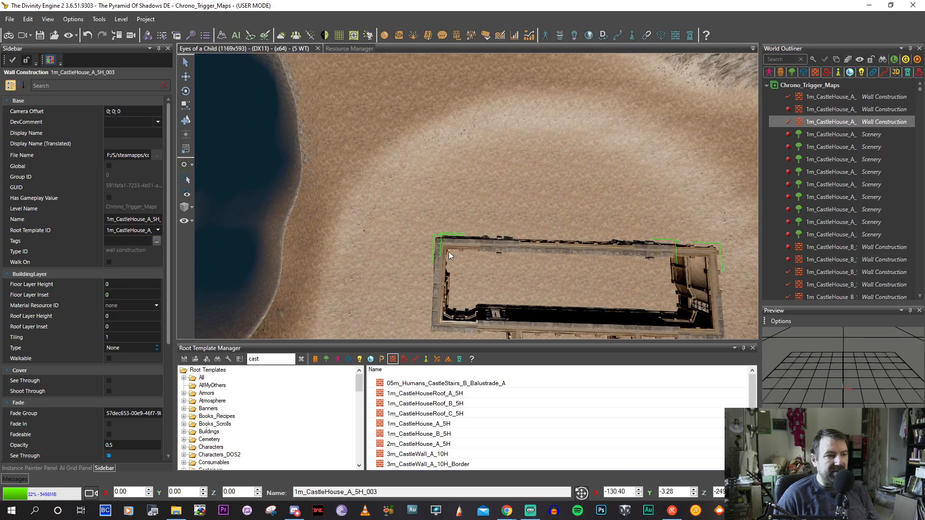
click(439, 242)
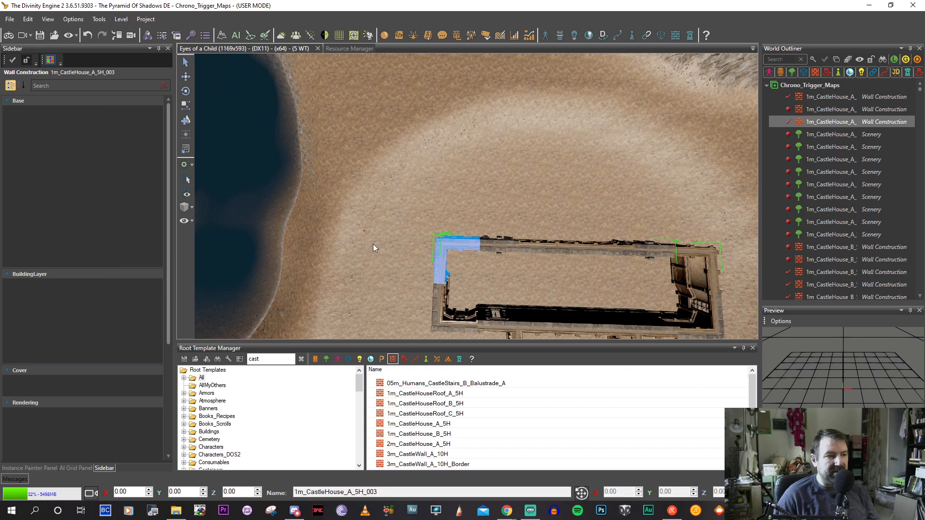
click(357, 239)
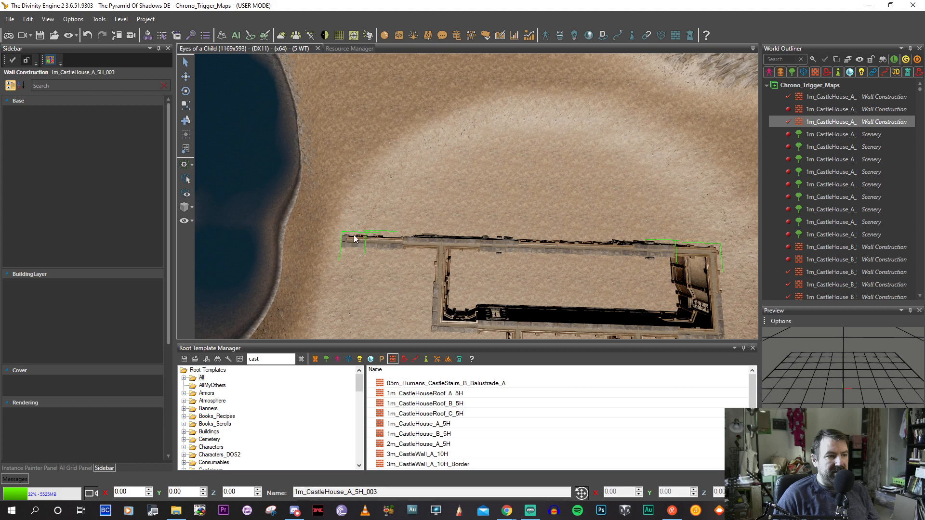
click(353, 239)
click(374, 82)
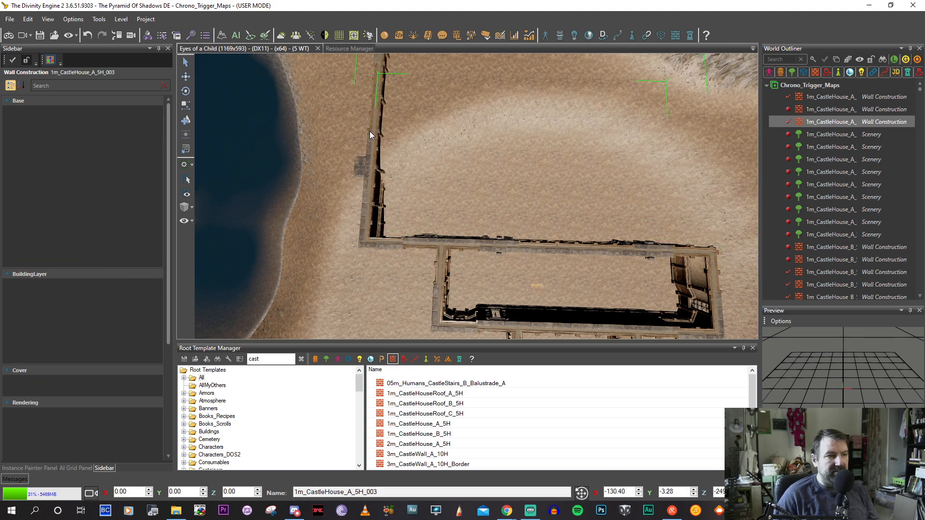
Extend the far wall's opposite corner outward past the rear room and turn it into a second side wall facing the first.
middle_drag(369, 131, 340, 117)
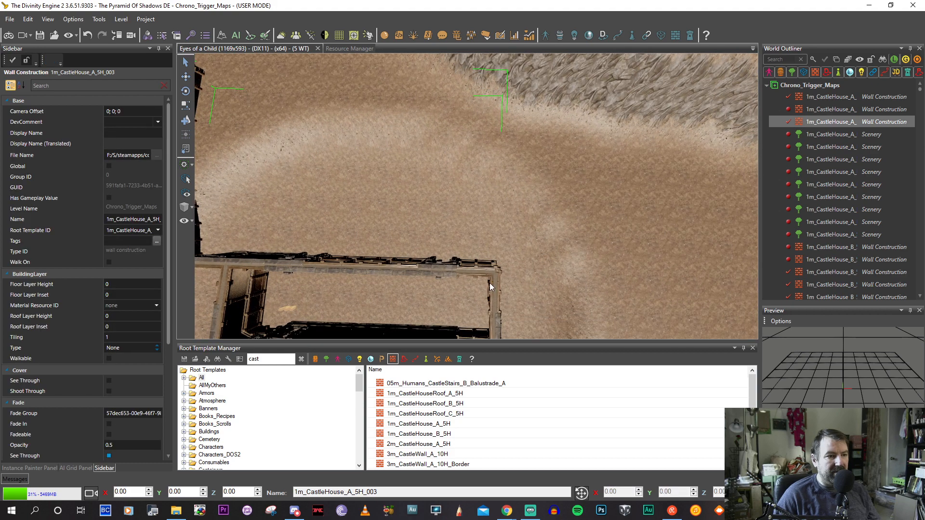
click(458, 273)
scroll(454, 272, down, 2)
middle_drag(453, 273, 456, 267)
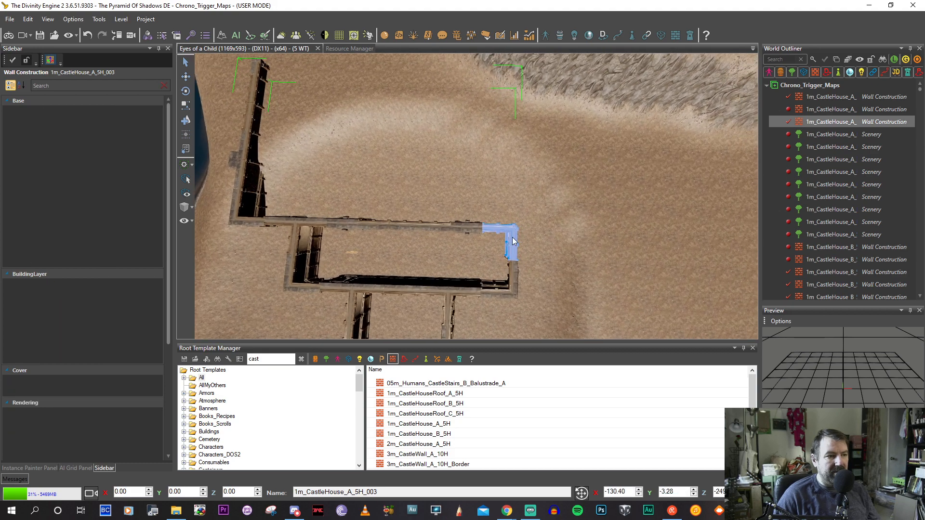
click(539, 228)
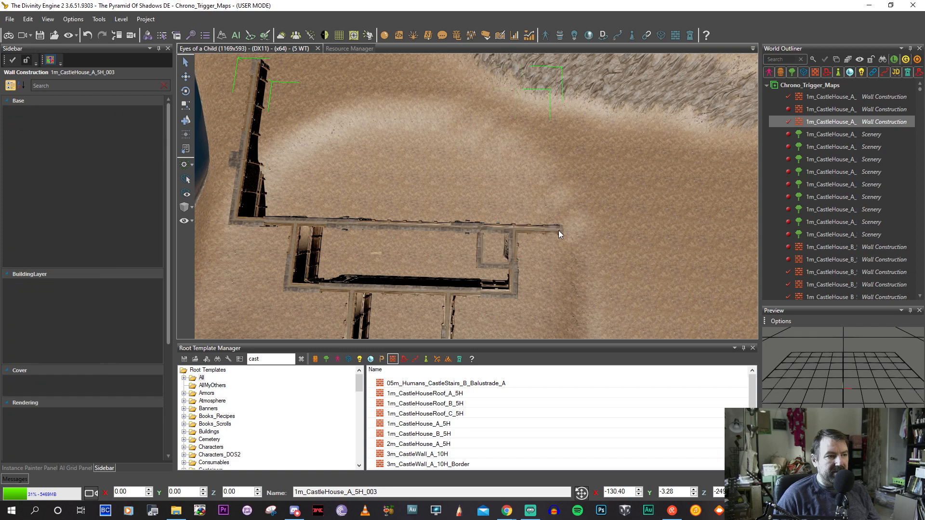
middle_drag(565, 232, 553, 230)
click(563, 228)
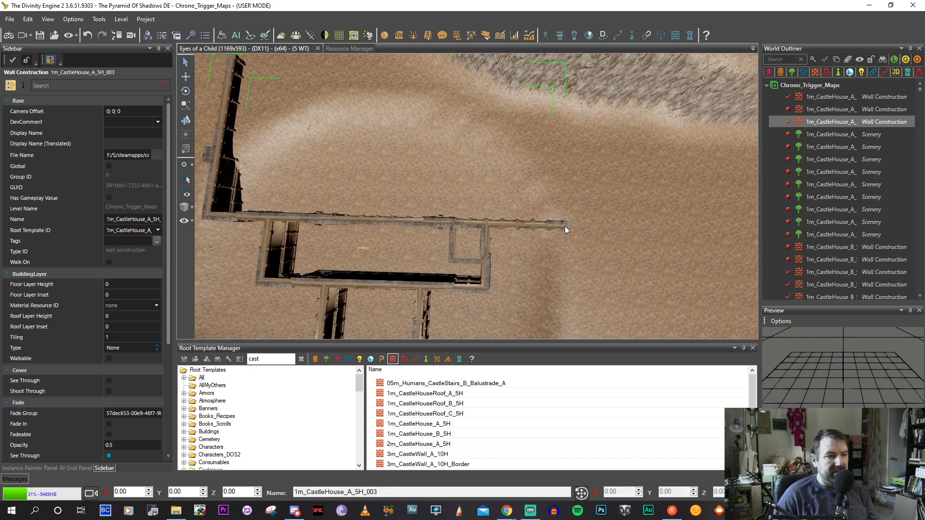
drag(564, 228, 545, 74)
click(552, 140)
Examine the large hall and the rooms above it on the cathedral map in Photos, returning to the editor.
middle_drag(482, 203, 483, 395)
scroll(515, 127, down, 3)
middle_drag(473, 289, 462, 215)
scroll(459, 179, up, 10)
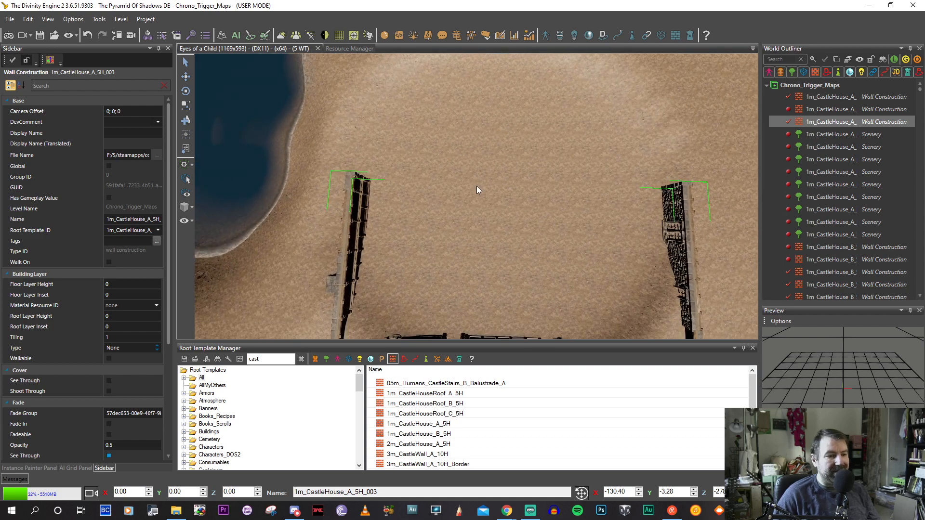
key(alt+Tab)
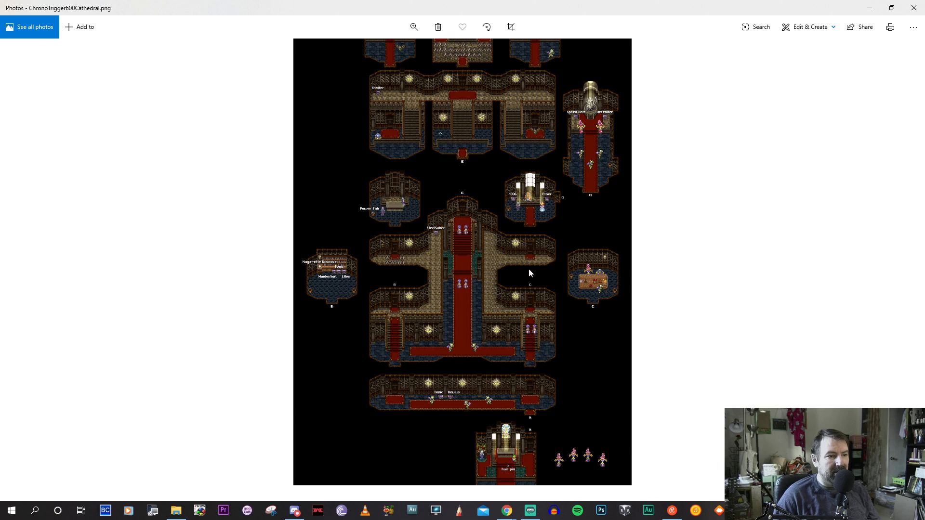
scroll(528, 267, up, 6)
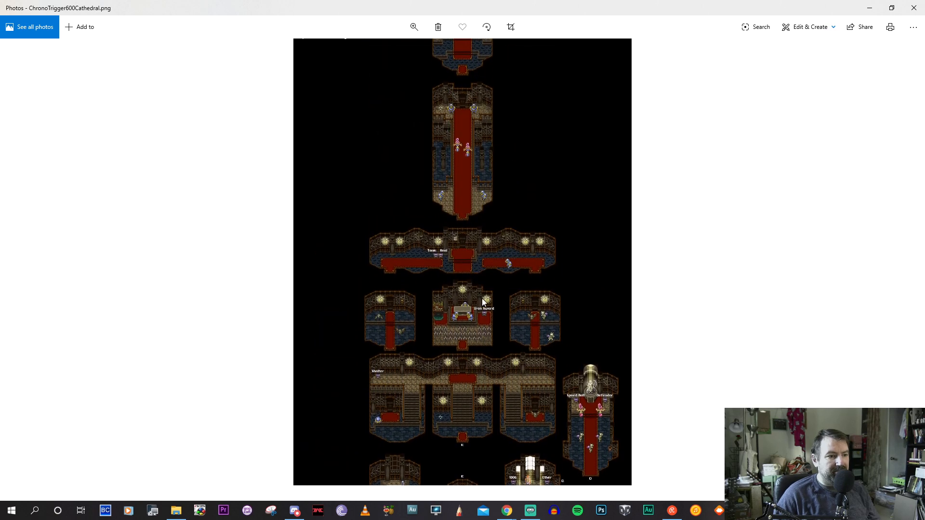
scroll(483, 302, up, 3)
scroll(484, 310, down, 3)
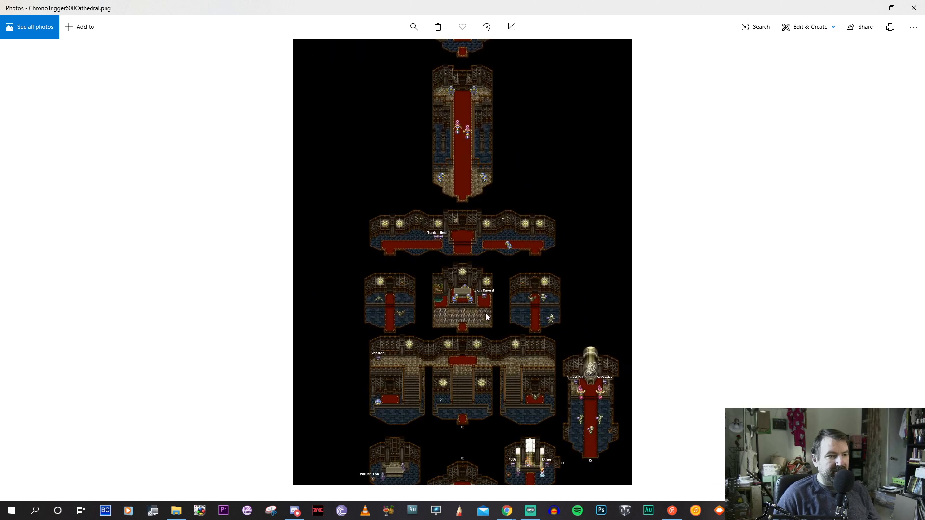
scroll(487, 316, down, 6)
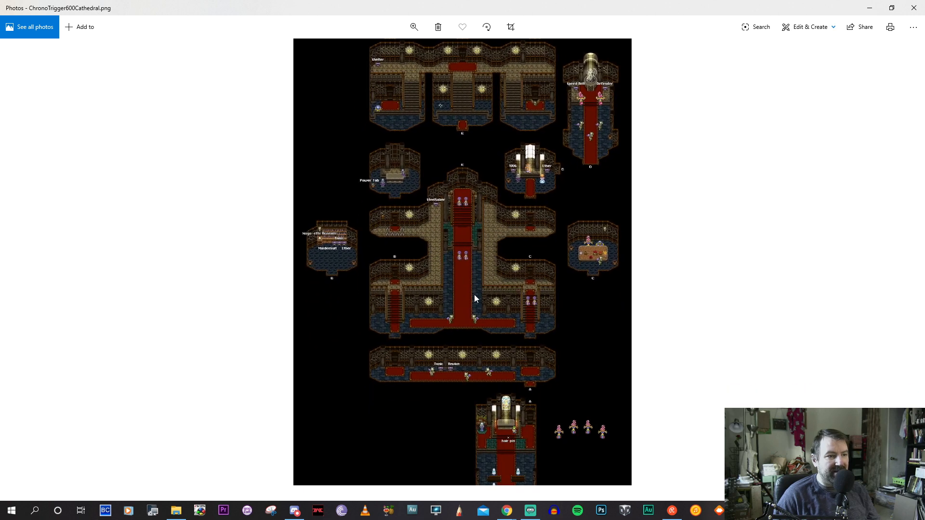
scroll(475, 289, down, 1)
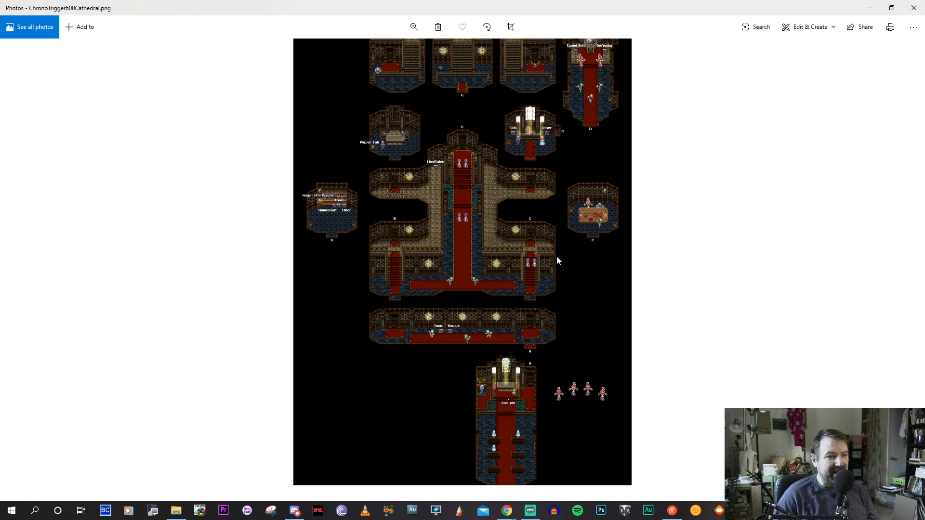
scroll(447, 220, up, 8)
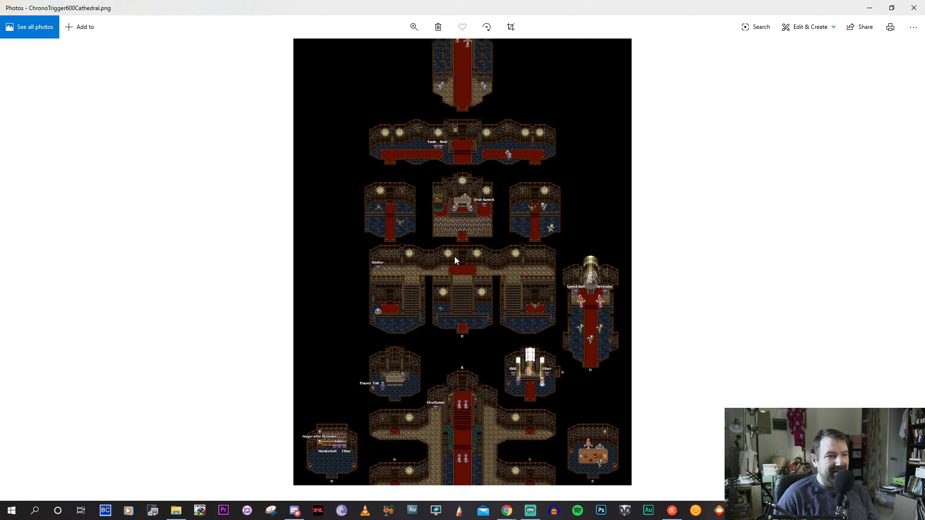
drag(463, 201, 473, 226)
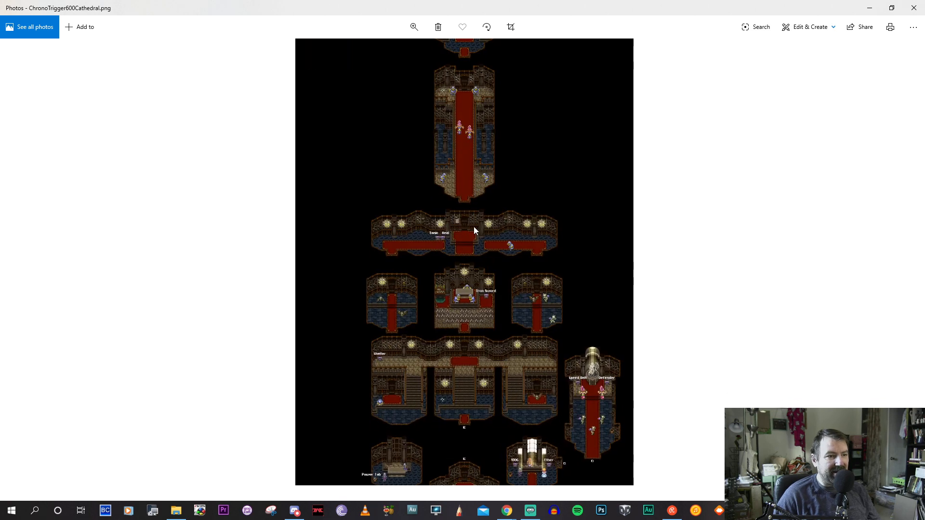
key(alt+Tab)
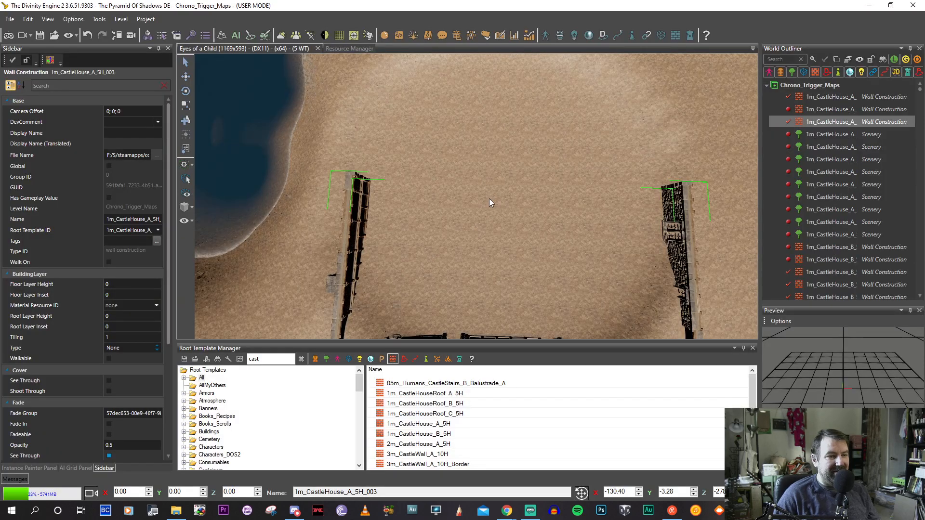
Lengthen the waterside side wall of the new large hall farther away from the rear room.
scroll(489, 199, down, 6)
scroll(486, 209, down, 3)
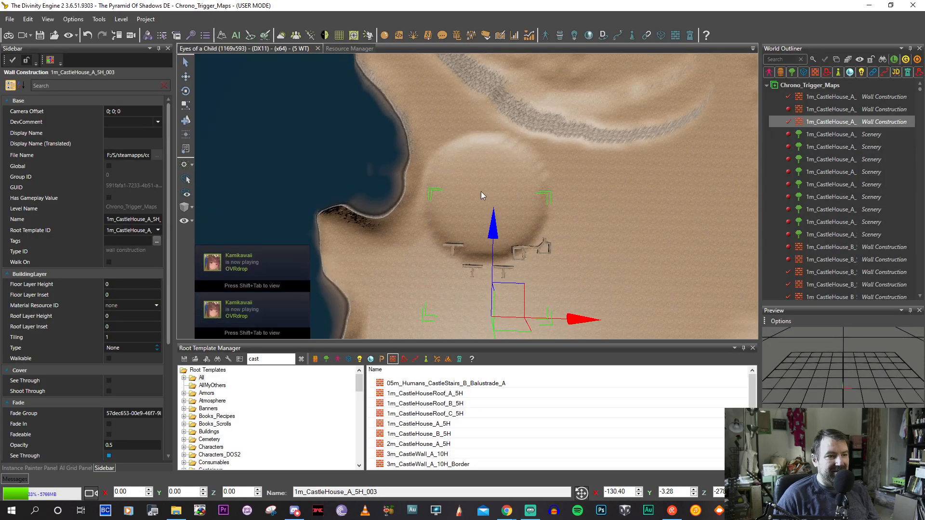
middle_drag(481, 193, 481, 200)
scroll(495, 215, up, 5)
middle_drag(508, 237, 499, 163)
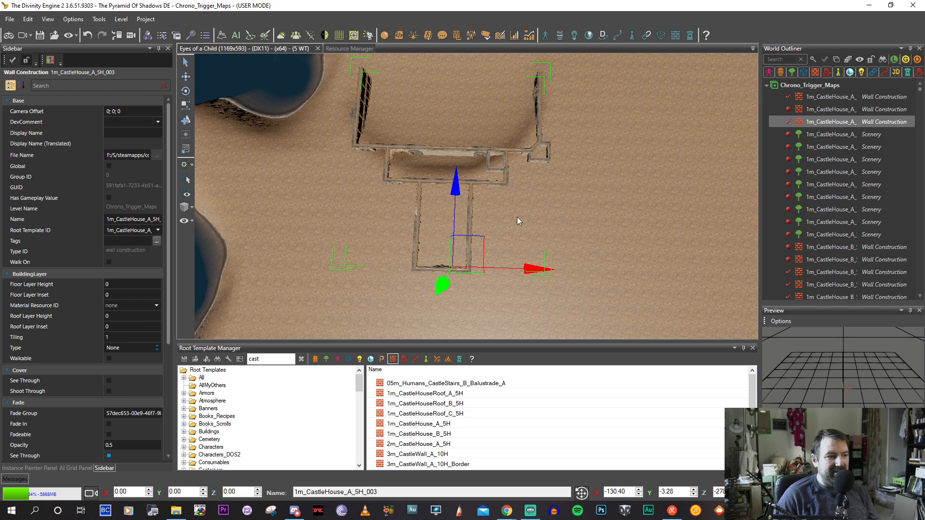
middle_drag(516, 216, 516, 216)
middle_drag(515, 175, 520, 244)
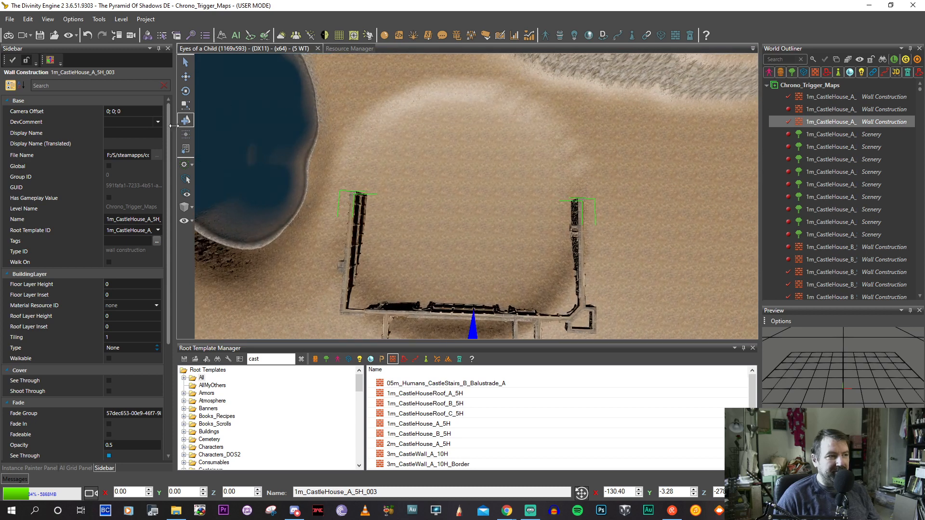
click(356, 196)
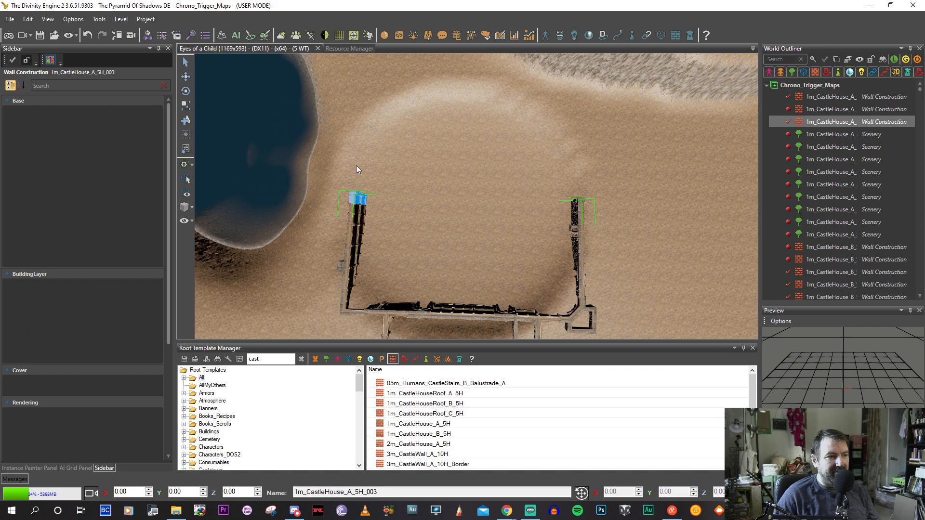
click(357, 131)
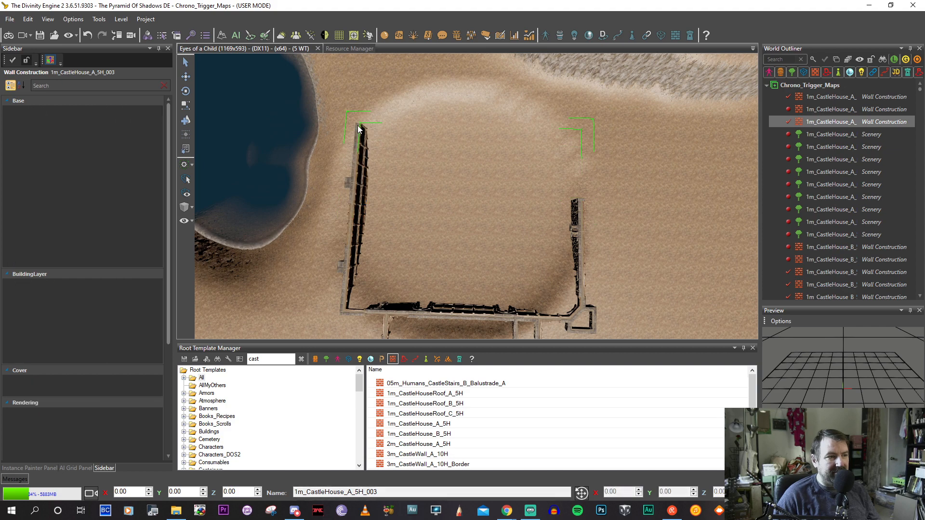
Turn the lengthened side wall's free end at a corner and run a far wall partway across toward the opposite side wall.
click(360, 129)
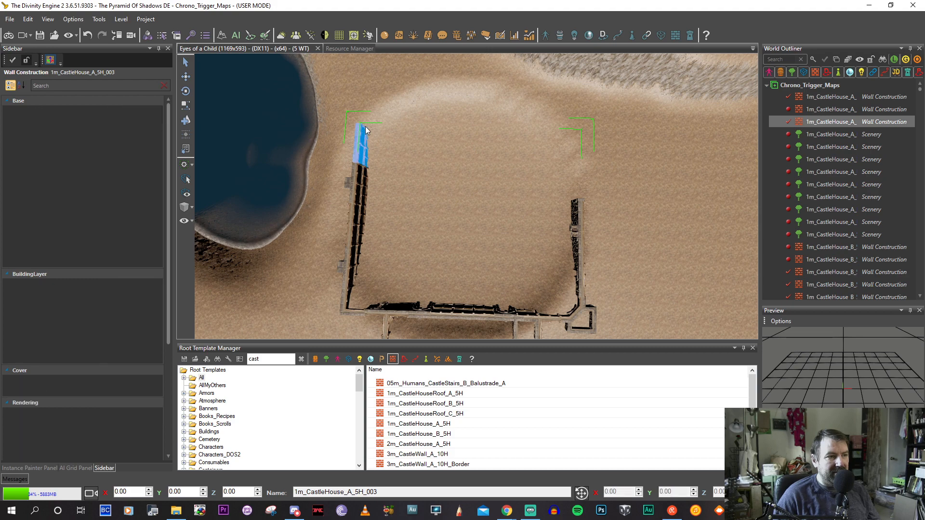
middle_drag(369, 135, 343, 103)
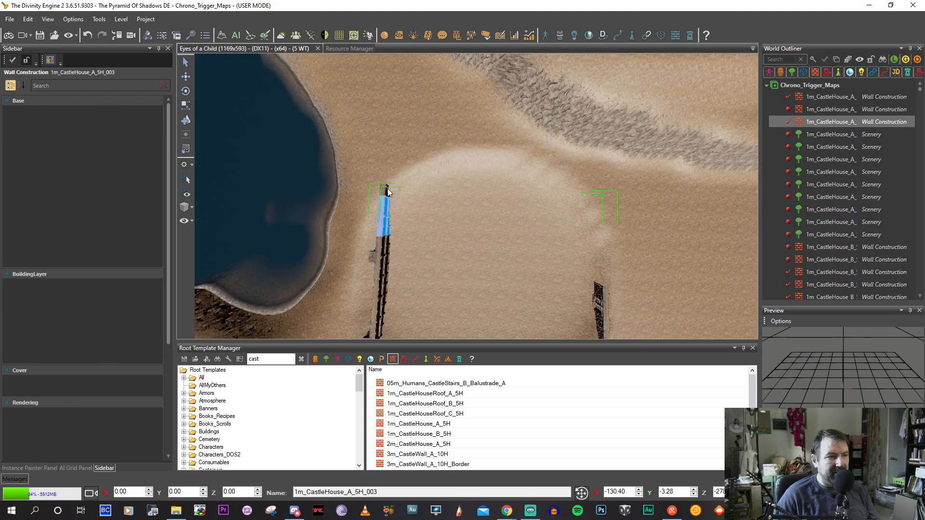
click(386, 193)
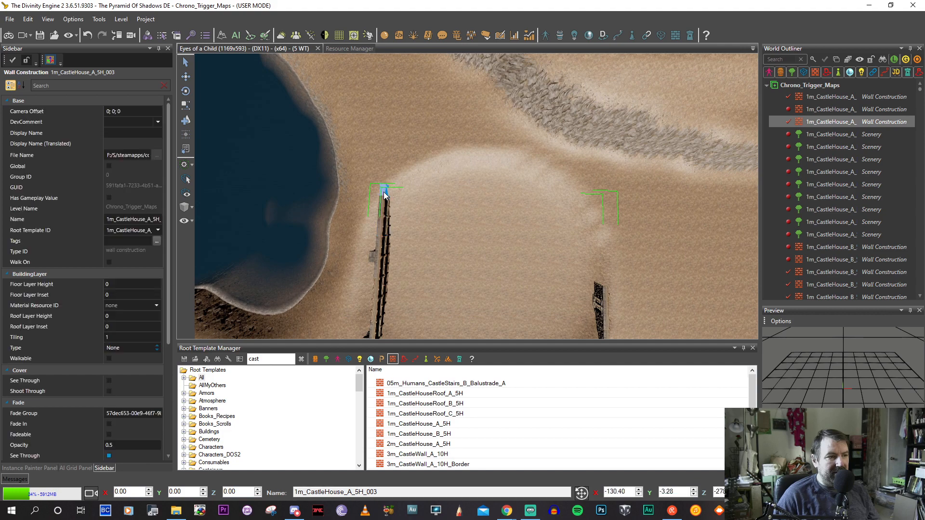
click(484, 199)
Extend the side wall opposite the water away from the rear room until its end lines up with the partial far wall.
click(602, 290)
middle_drag(604, 285, 595, 265)
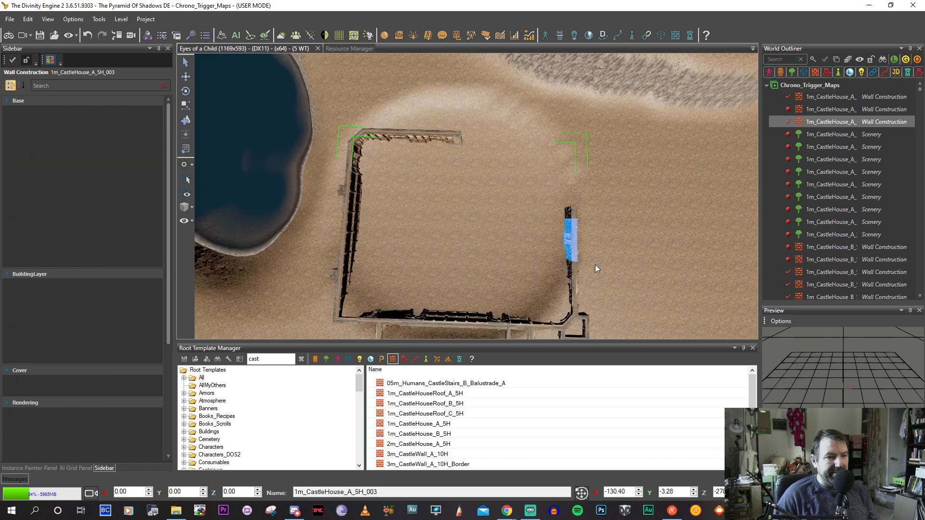
scroll(596, 268, up, 3)
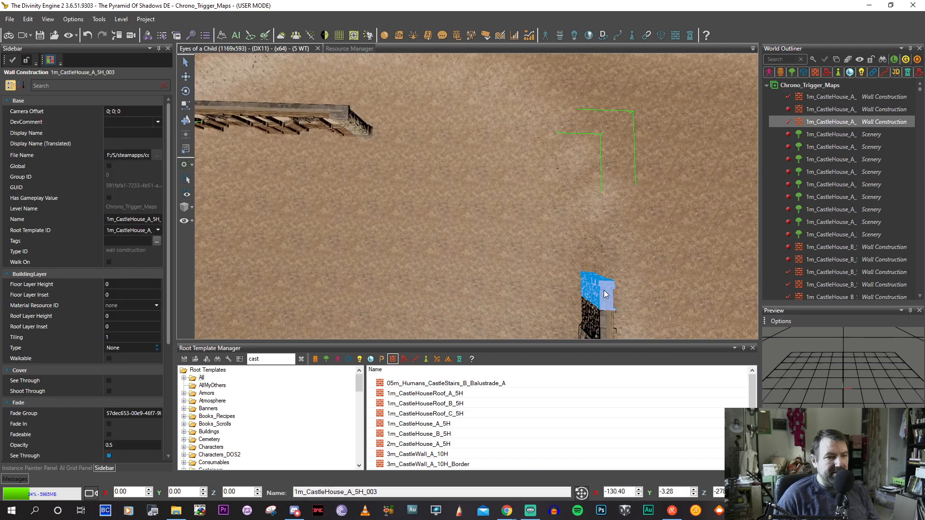
click(594, 143)
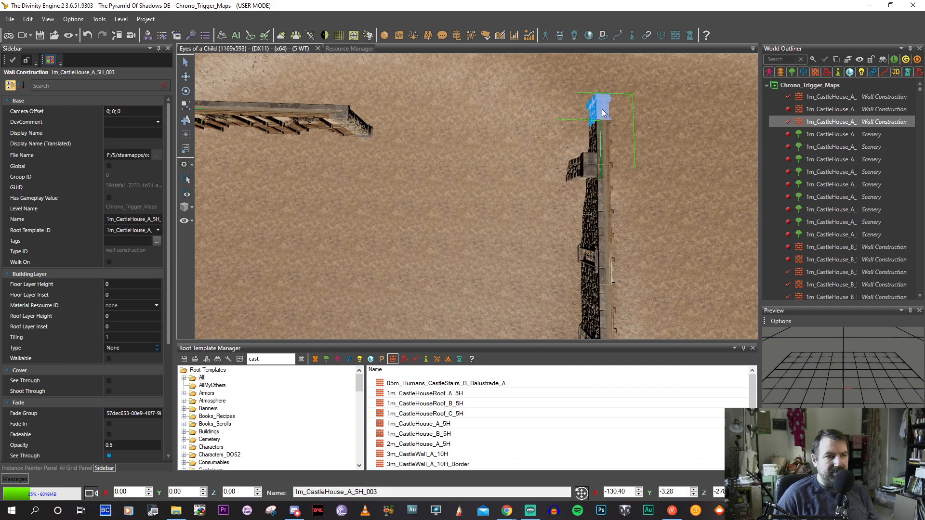
Complete the far wall across to the opposite side wall, closing the large hall with windowed stone pieces and a door near the middle.
click(318, 118)
middle_drag(319, 124, 342, 121)
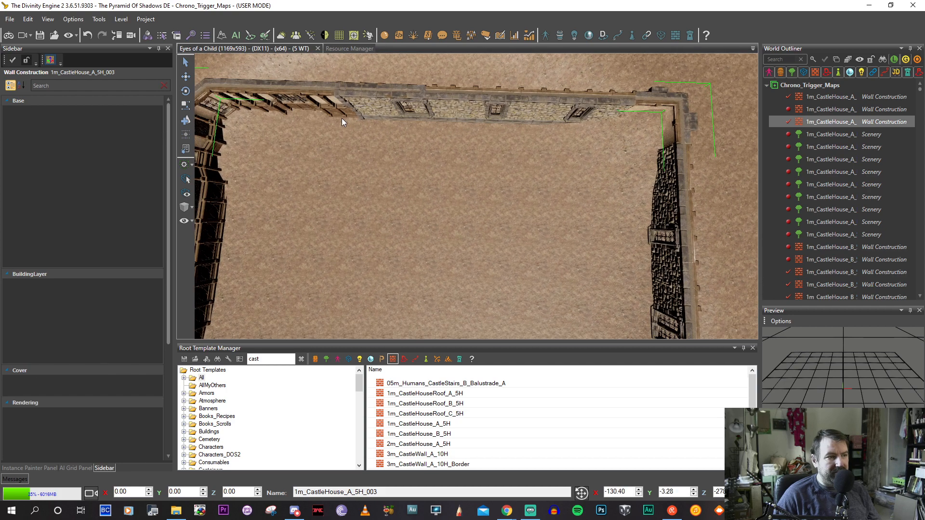
click(380, 112)
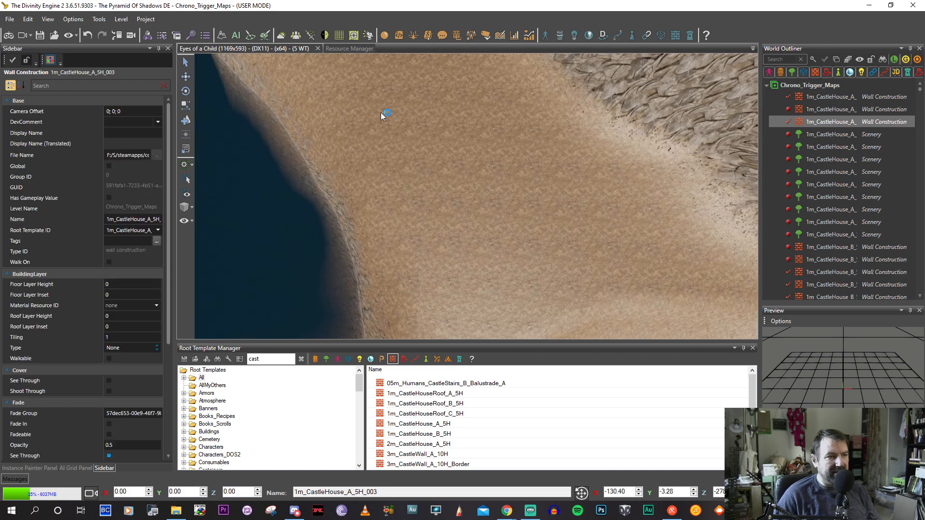
middle_drag(380, 112, 355, 95)
middle_drag(433, 214, 431, 157)
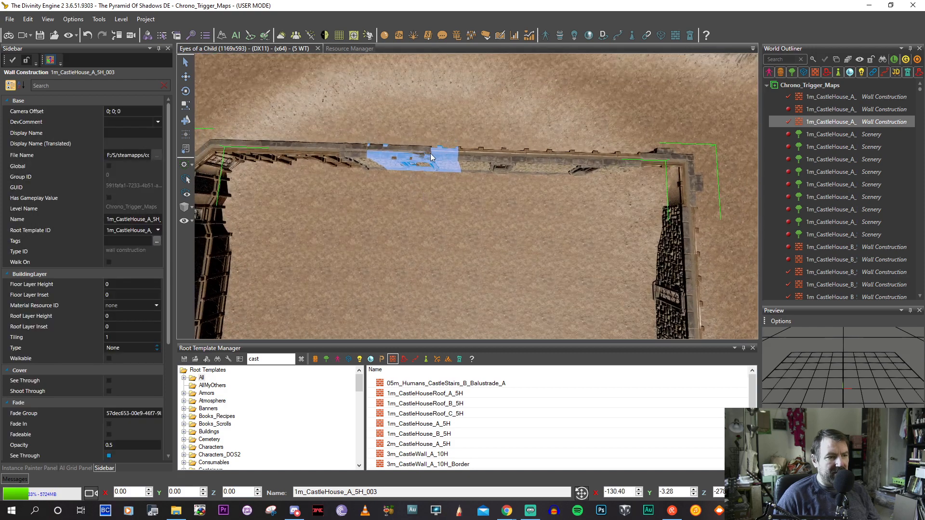
click(360, 162)
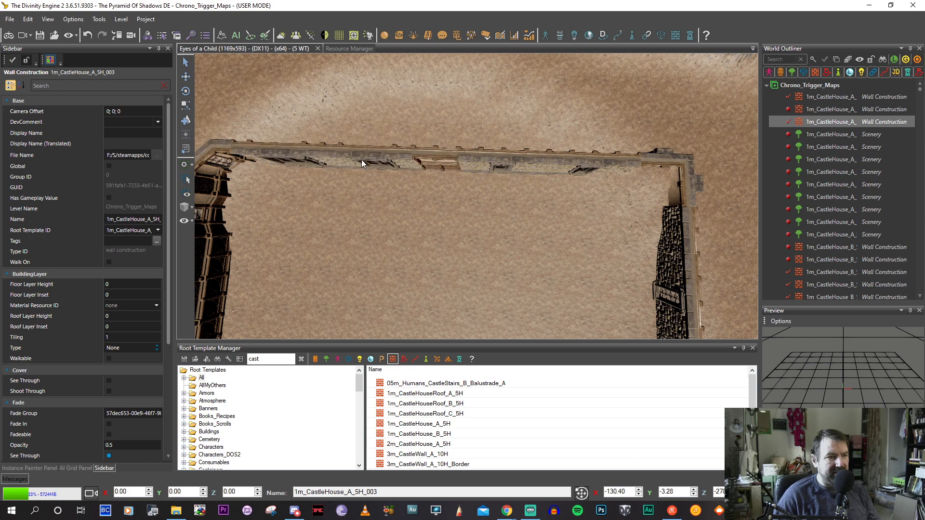
Select the far wall pieces on either side of the middle door and save the level.
scroll(406, 163, up, 3)
scroll(410, 161, down, 2)
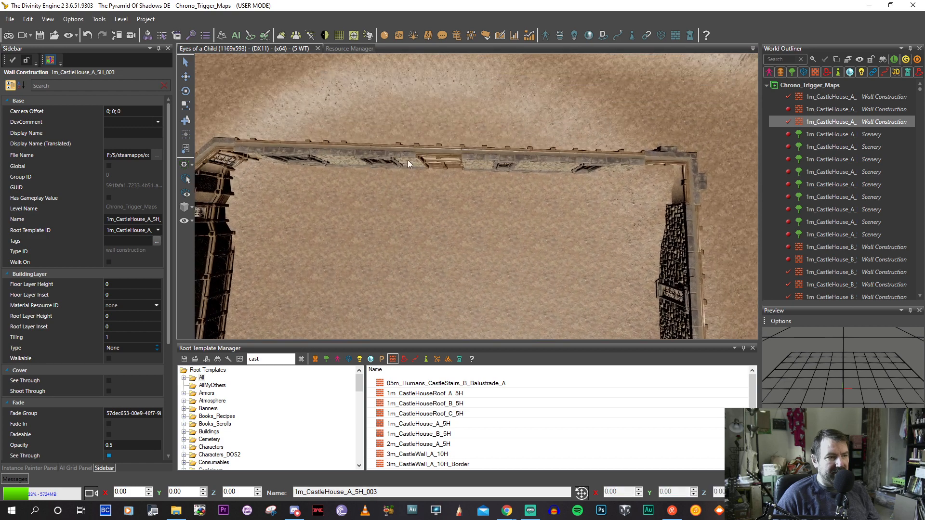
click(461, 159)
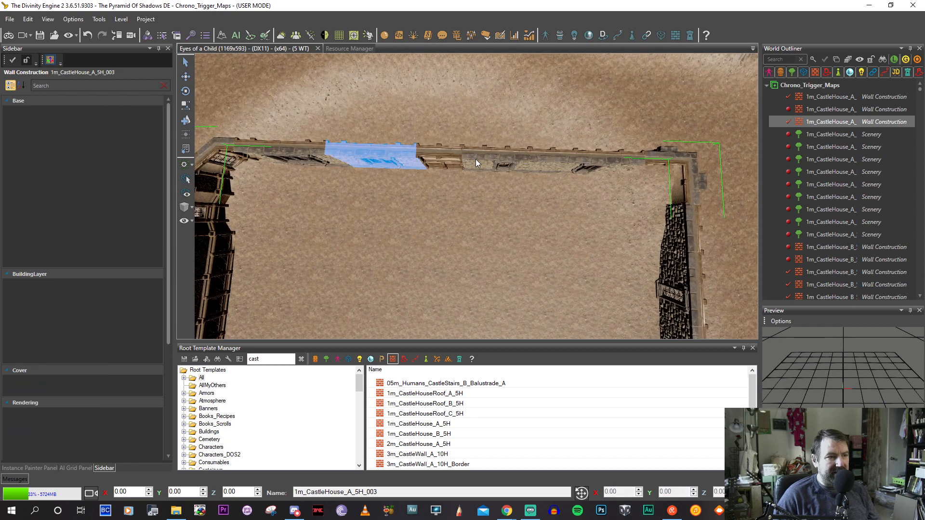
click(440, 156)
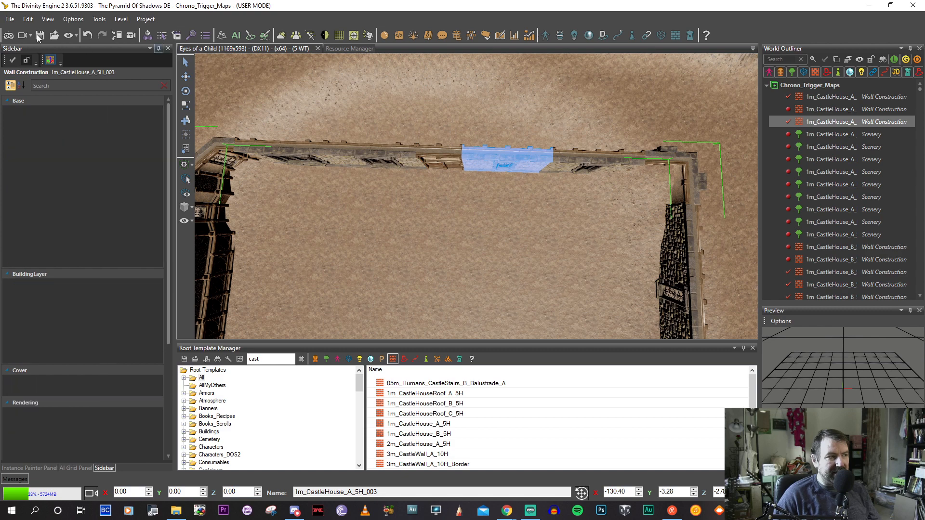
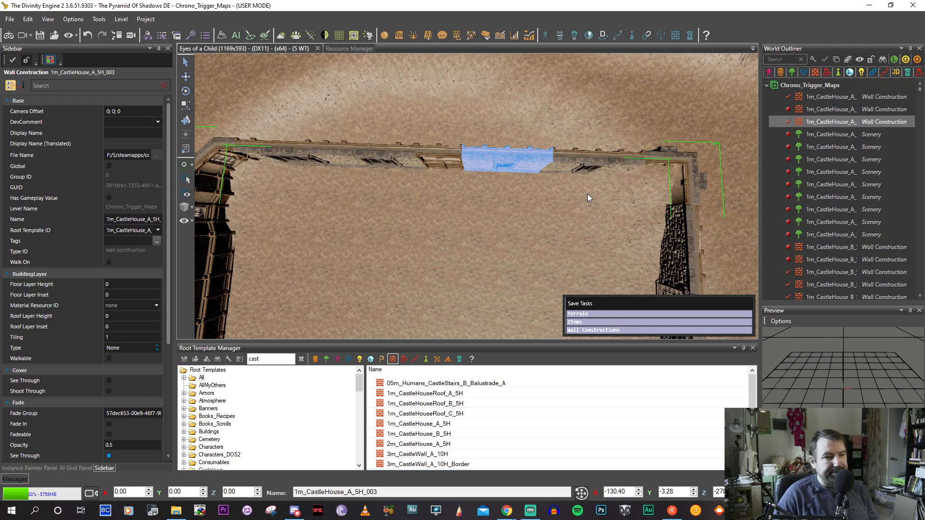
Raise the whole castle wall construction vertically to a Y position of -0.08 so its walls stand out of the terrain.
right_drag(588, 194, 471, 187)
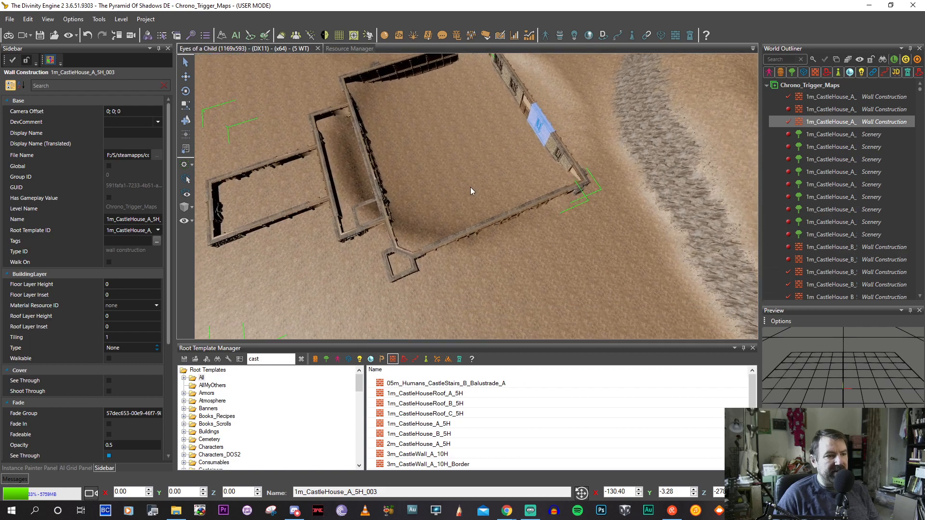
click(185, 77)
right_drag(473, 181, 501, 175)
scroll(502, 166, down, 3)
scroll(503, 164, up, 8)
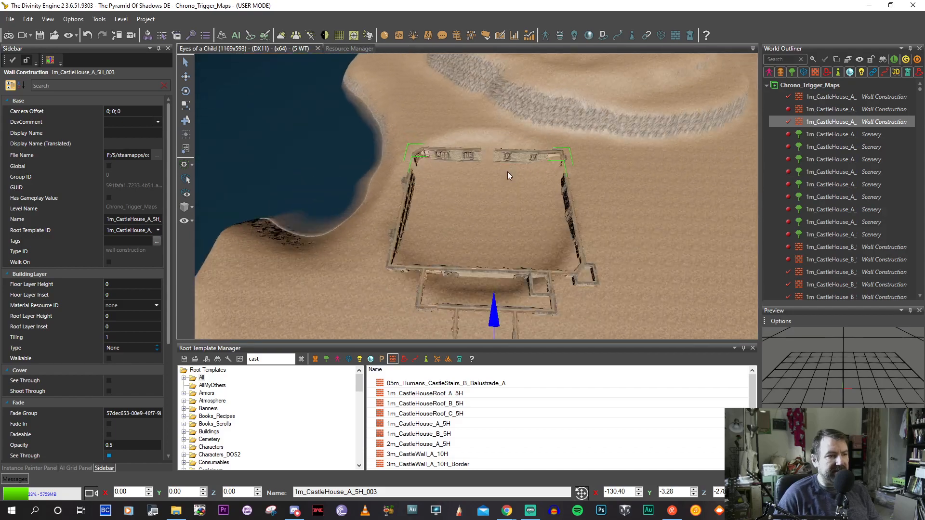
scroll(500, 157, up, 2)
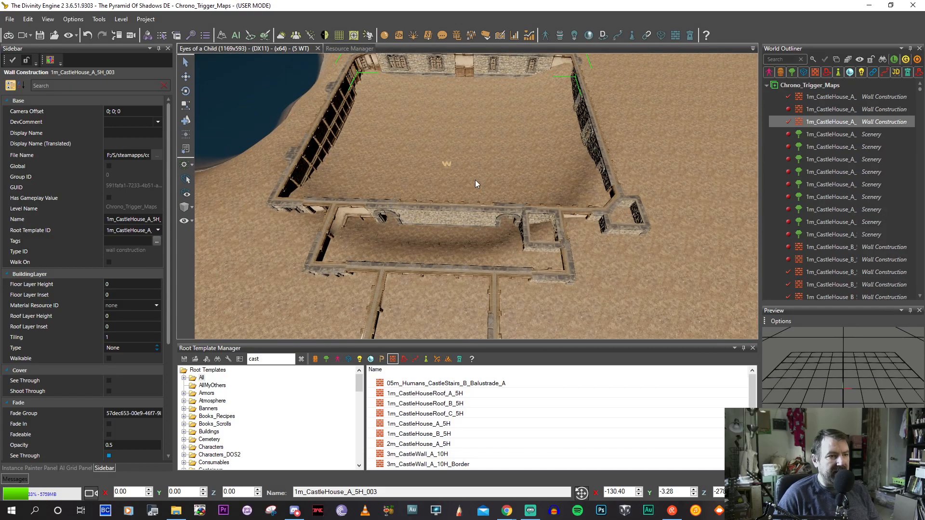
middle_drag(452, 190, 440, 272)
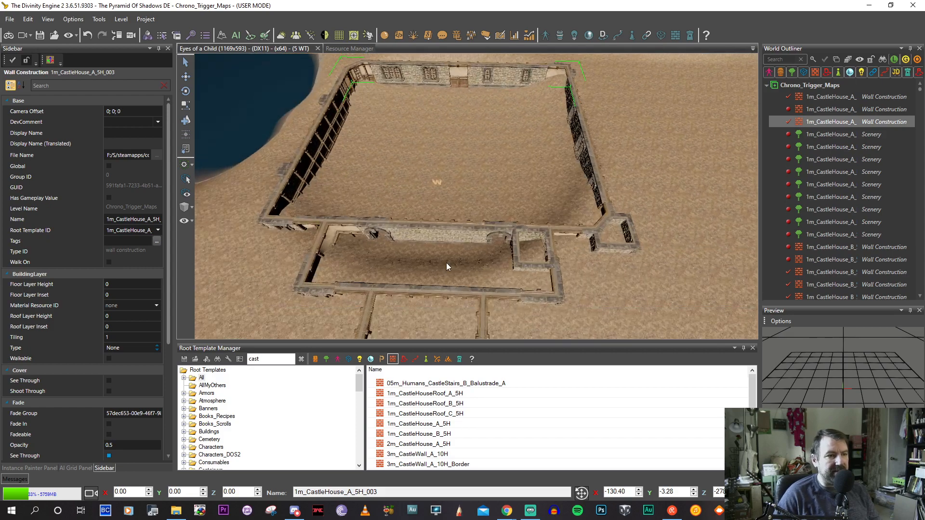
middle_drag(446, 262, 339, 291)
scroll(441, 261, down, 3)
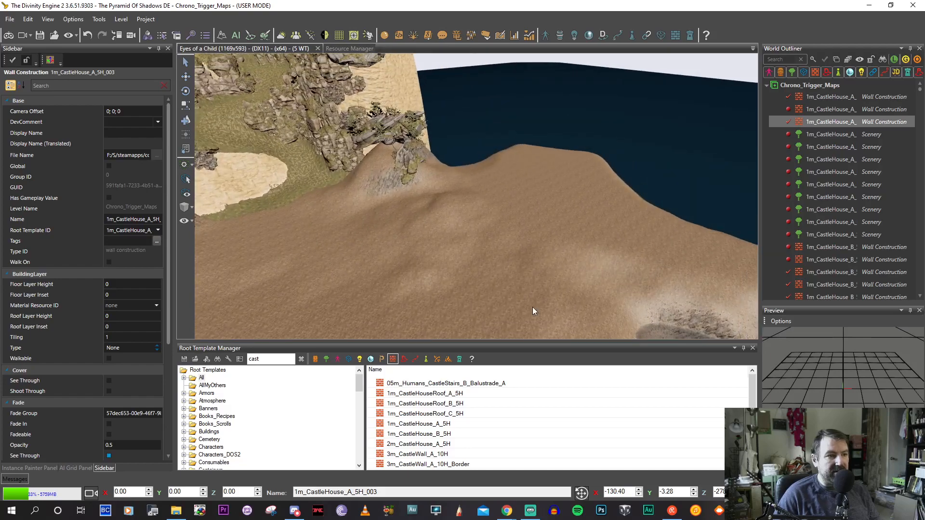
middle_drag(533, 308, 514, 234)
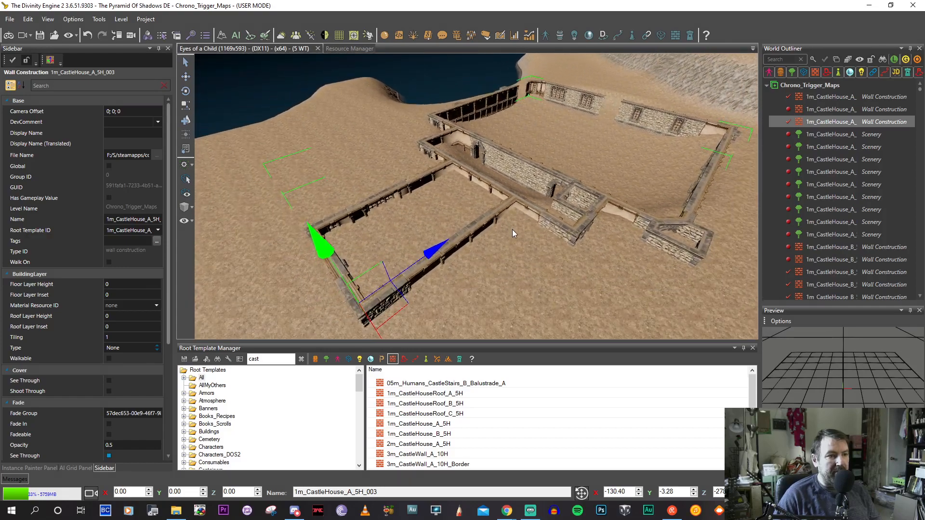
drag(313, 243, 319, 202)
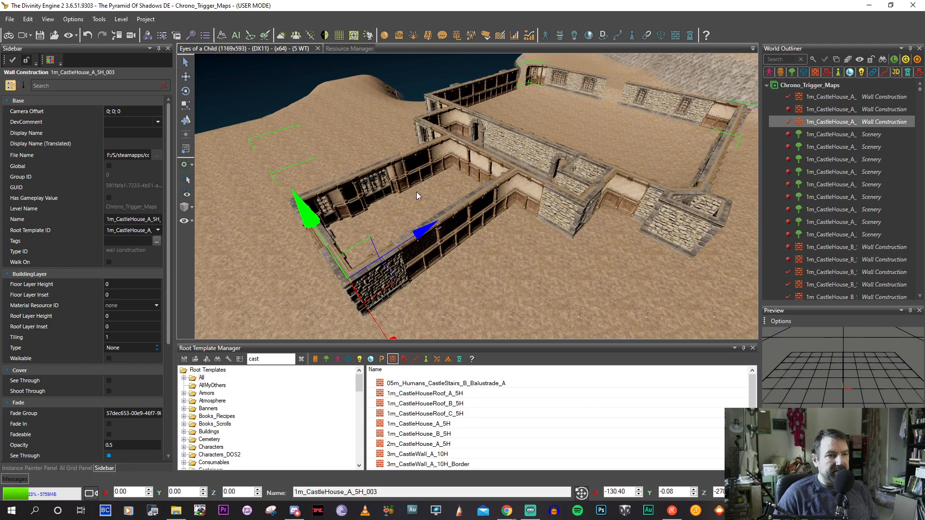
Resume wall editing and run an interior wall from the windowed piece beside the far wall's middle door into the hall.
middle_drag(415, 191, 217, 128)
middle_drag(479, 221, 525, 301)
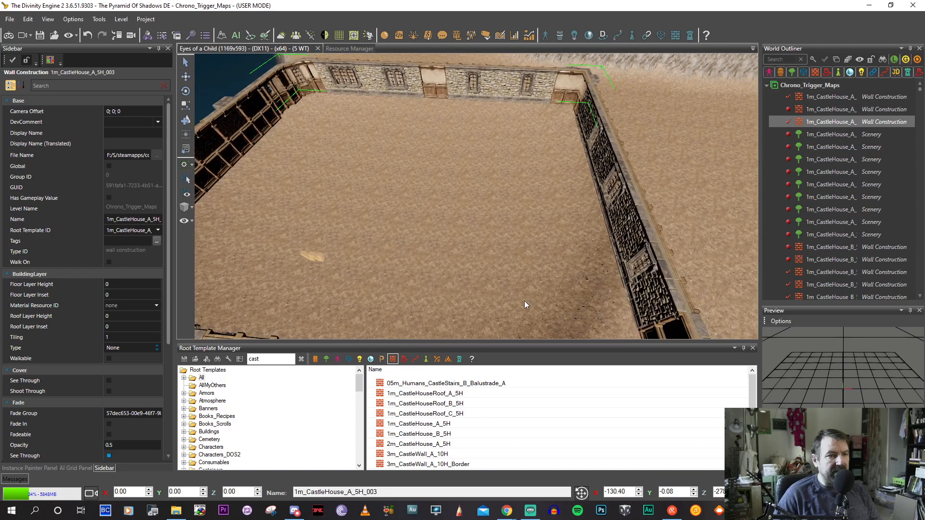
middle_drag(506, 233, 353, 199)
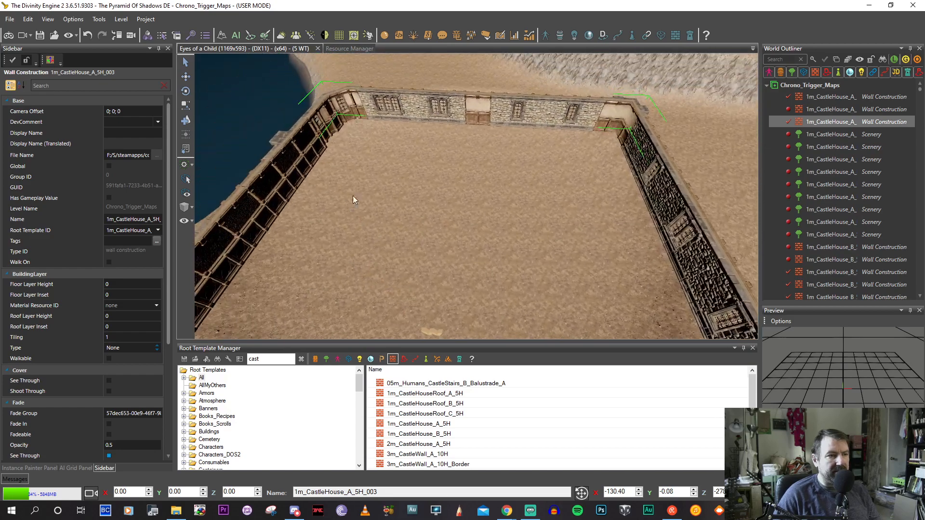
click(50, 59)
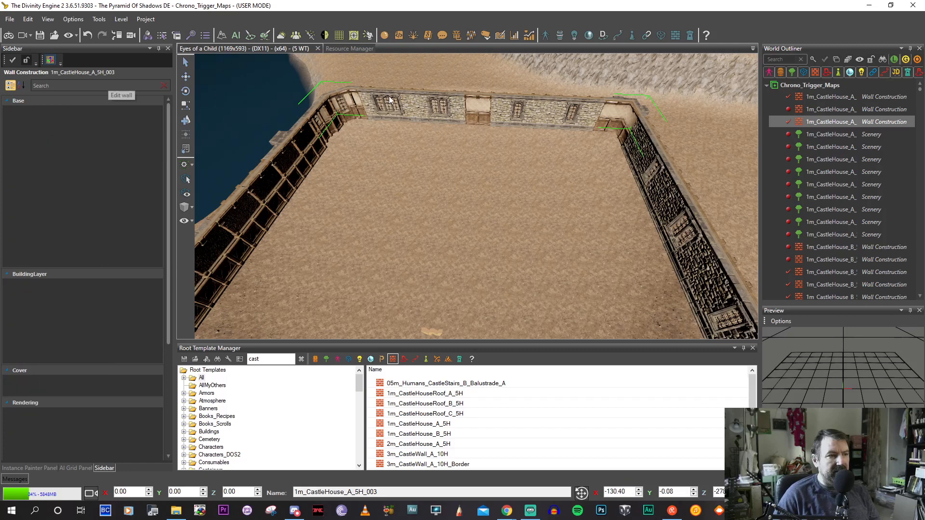
click(445, 120)
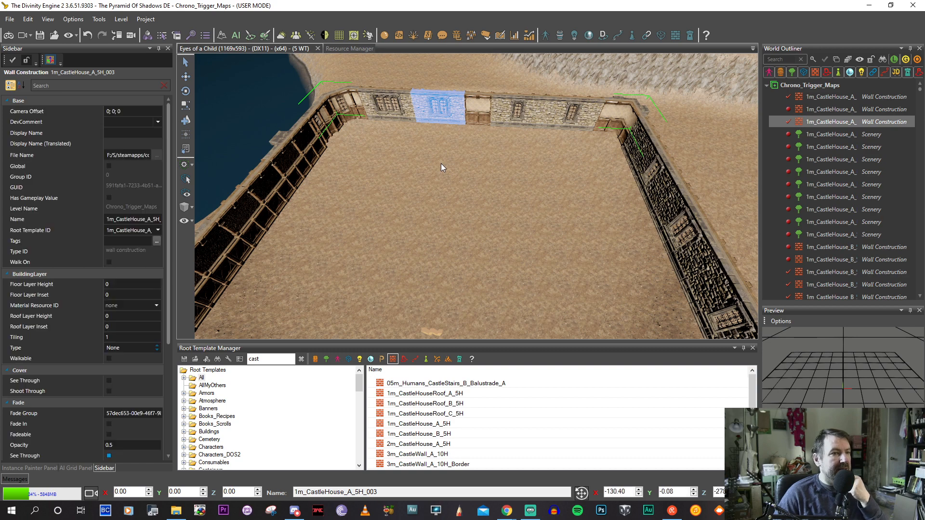
click(434, 211)
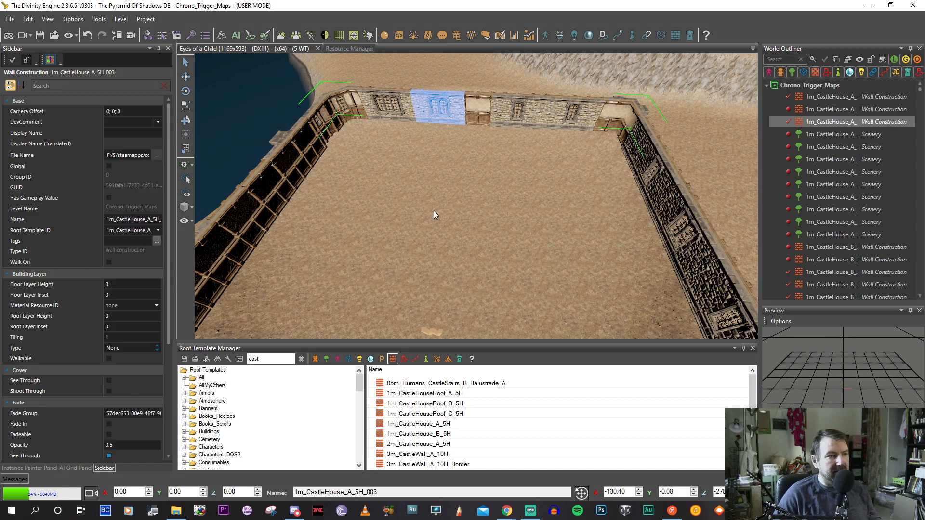
drag(434, 210, 406, 276)
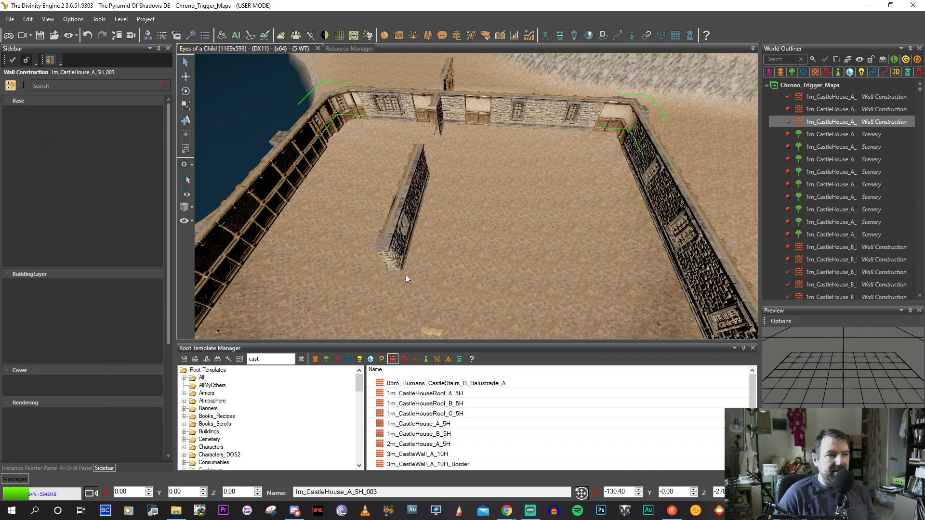
Pull the stray wall end outside the hall back toward the far wall, in line with the interior wall.
key(Up)
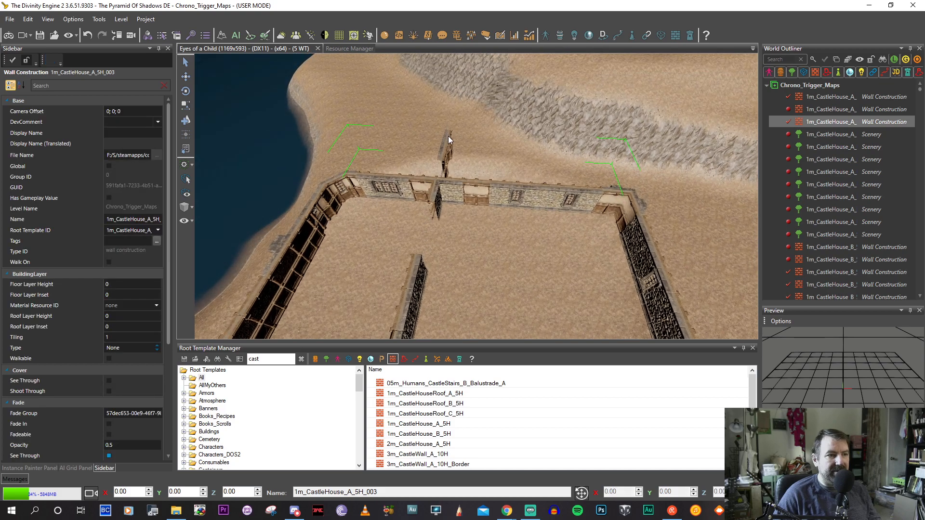
click(448, 136)
middle_drag(456, 139, 510, 194)
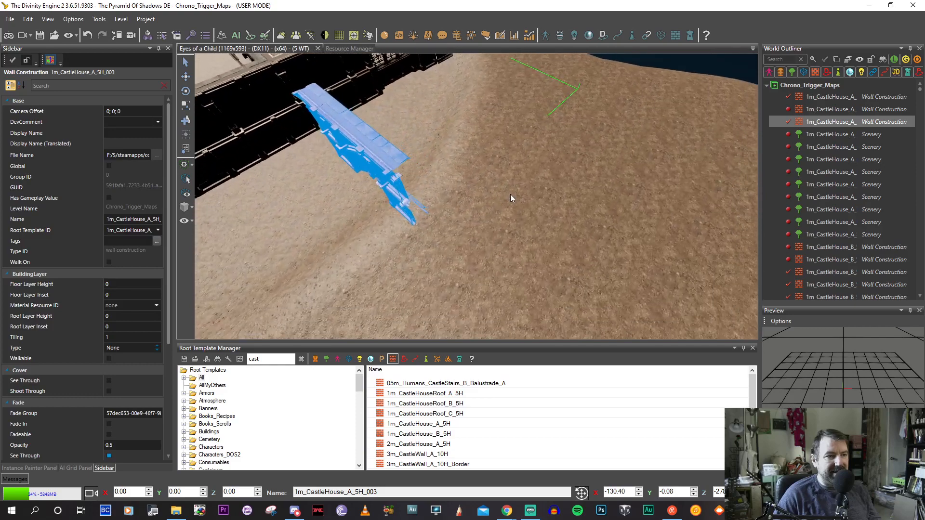
click(411, 201)
middle_drag(411, 201, 426, 215)
drag(426, 215, 452, 198)
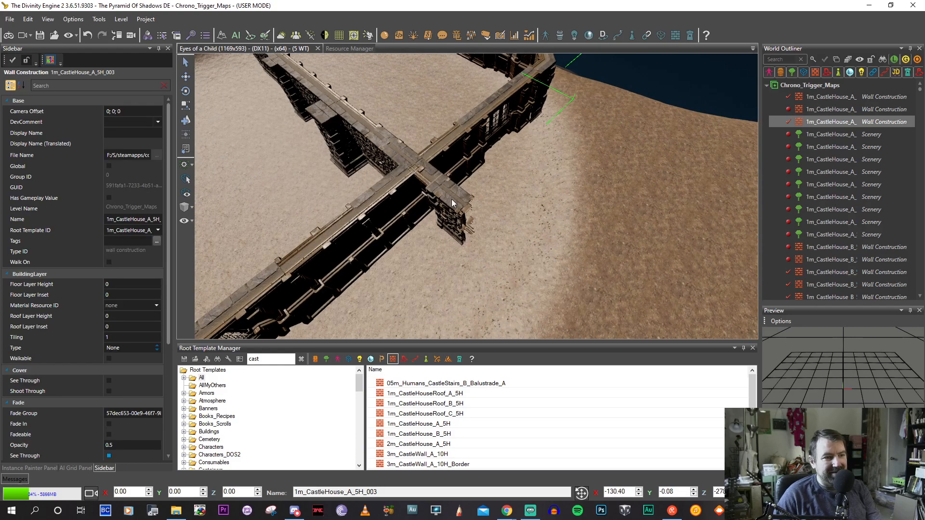
Try to delete the short wall piece protruding outside the far wall.
click(466, 218)
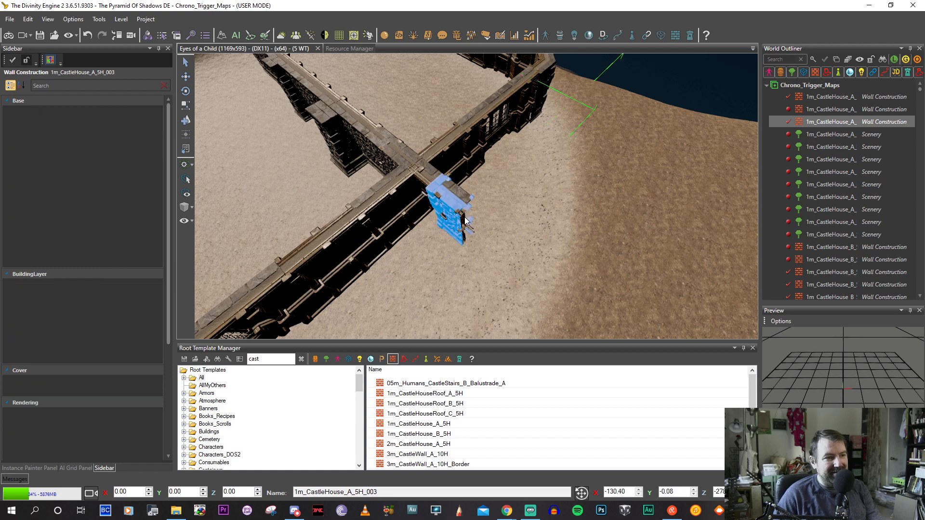
key(Delete)
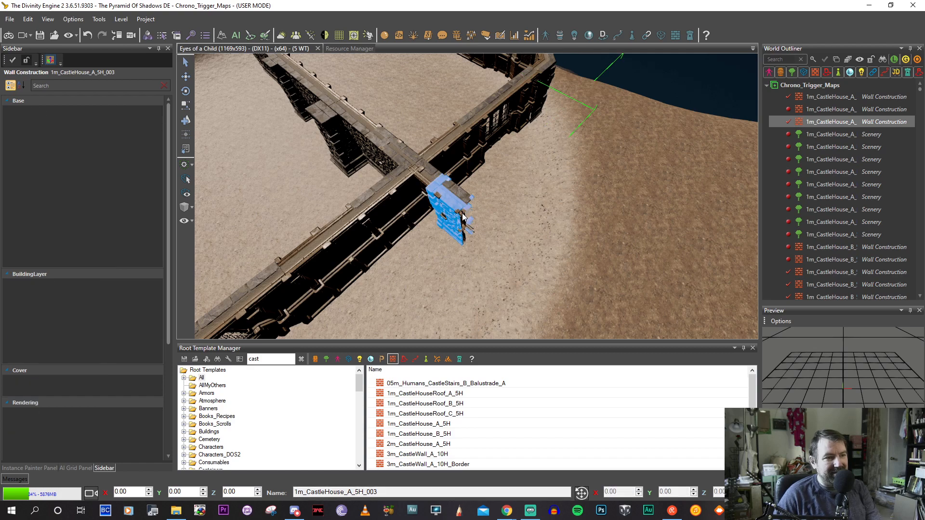
click(437, 201)
click(438, 195)
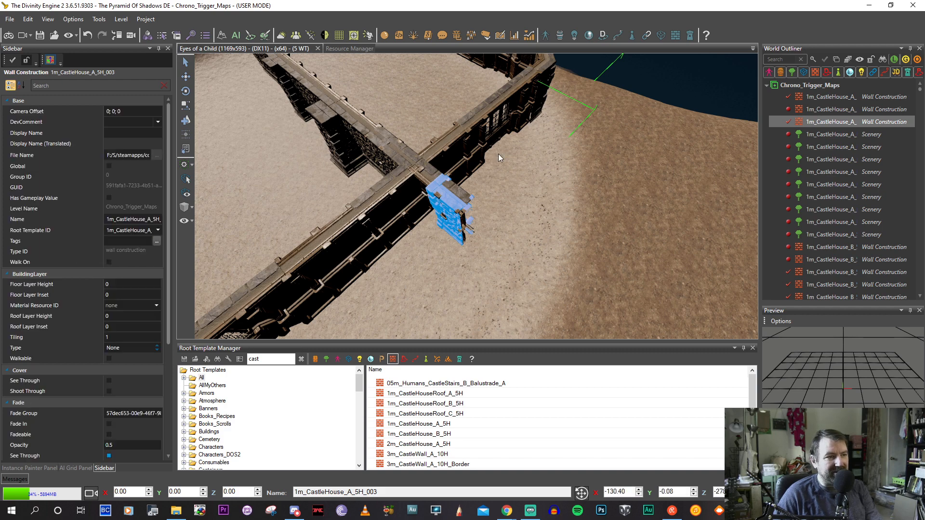
Remove the protruding stub outside the far wall, keeping the interior wall within the hall.
right_drag(540, 157, 538, 159)
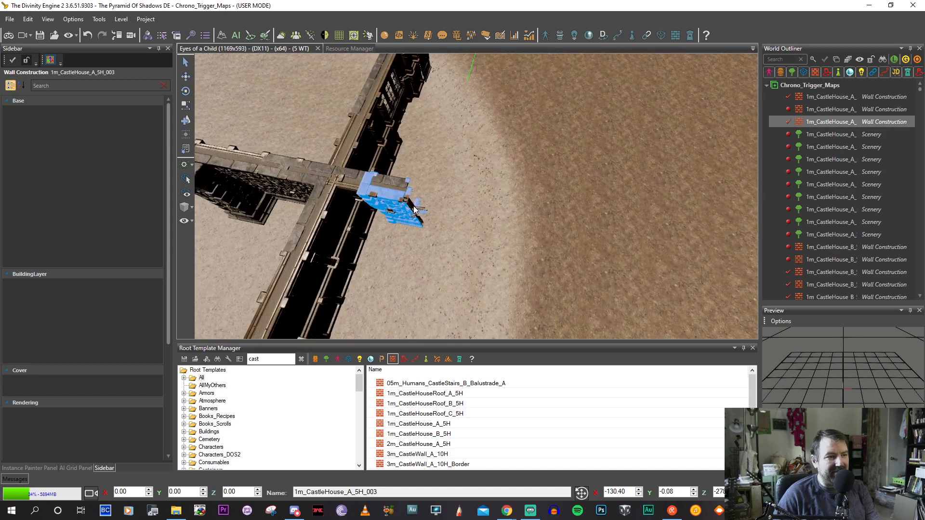
scroll(410, 200, up, 5)
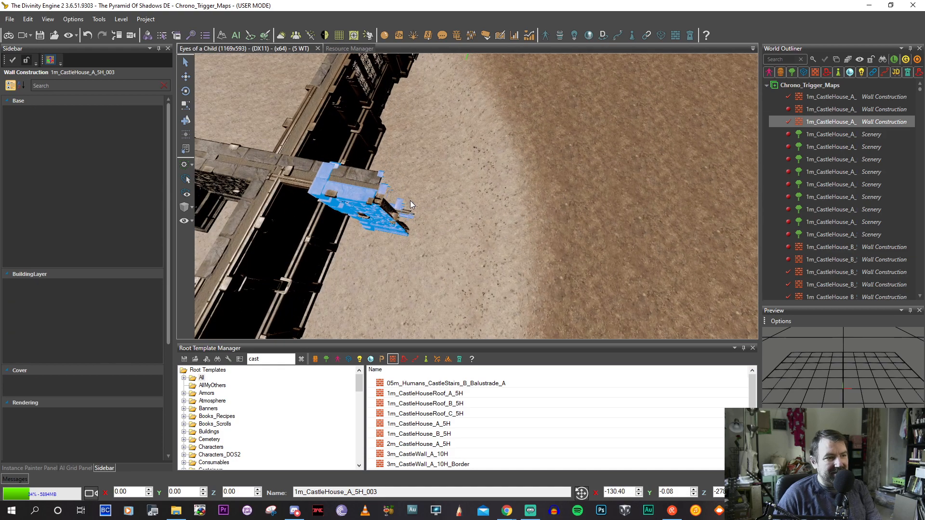
right_drag(475, 216, 472, 216)
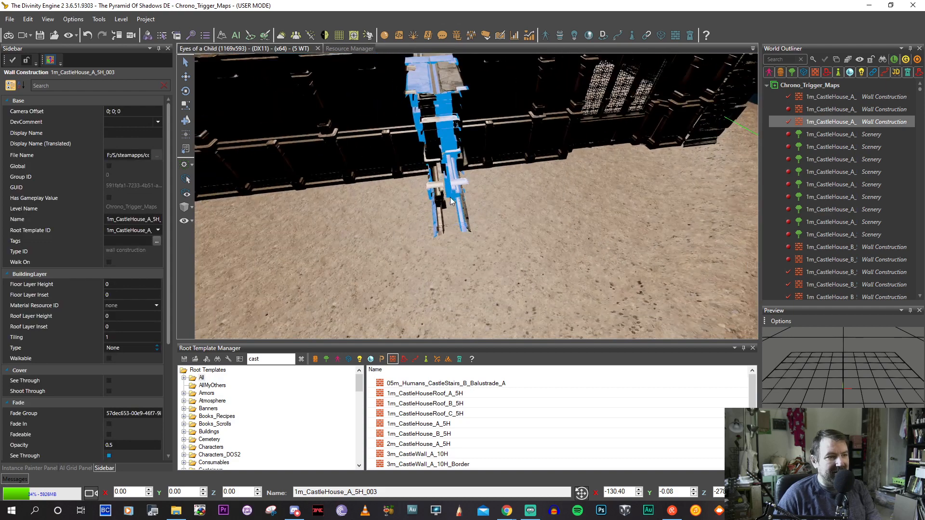
click(423, 104)
right_click(423, 104)
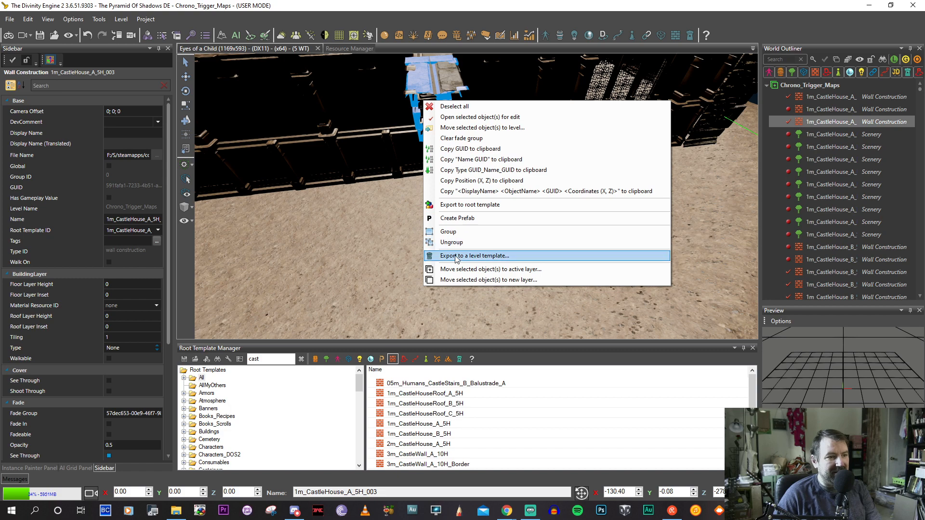
right_drag(394, 115, 456, 172)
right_drag(375, 148, 414, 163)
click(387, 139)
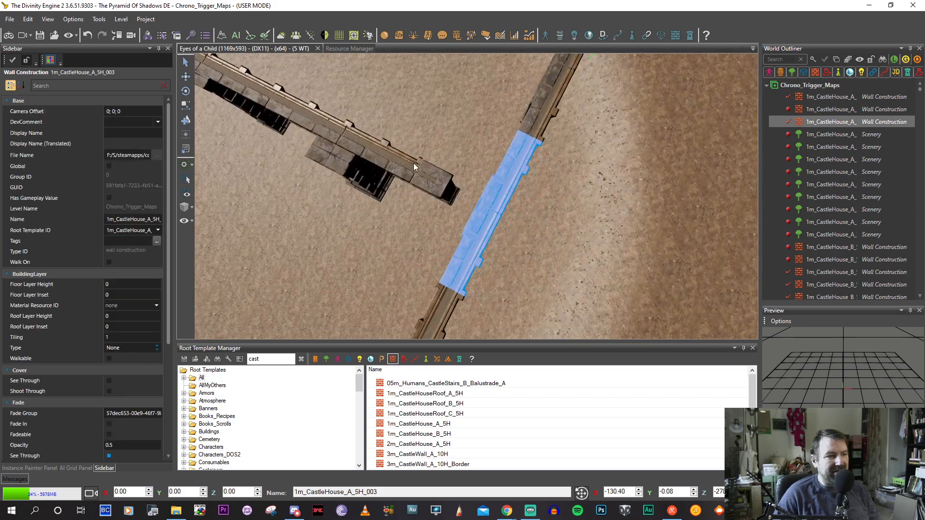
Replace the detached interior wall with one run from a junction piece in the far wall into the hall.
click(441, 183)
key(Delete)
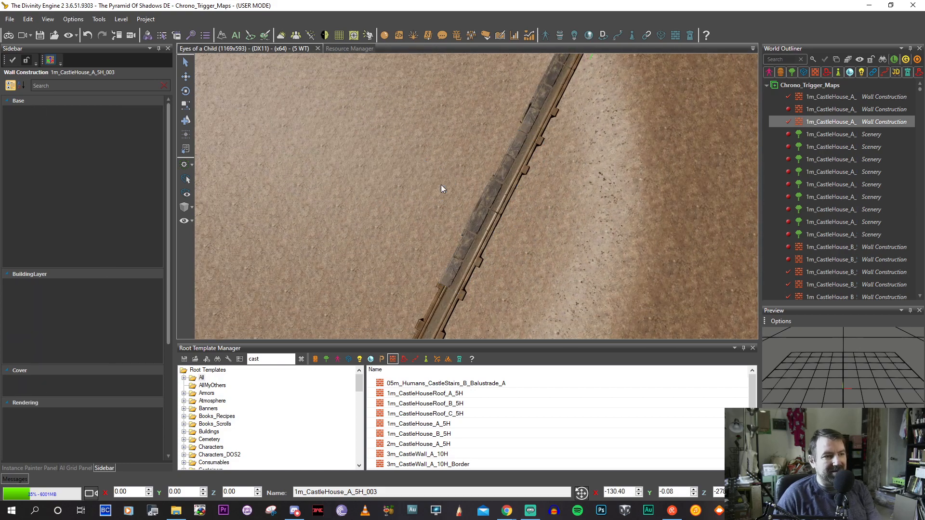
click(484, 211)
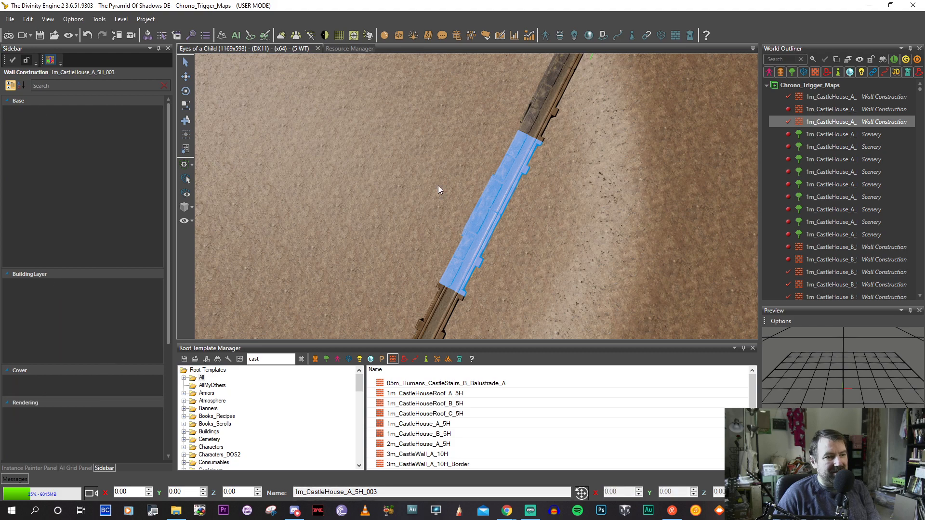
key(ctrl+z)
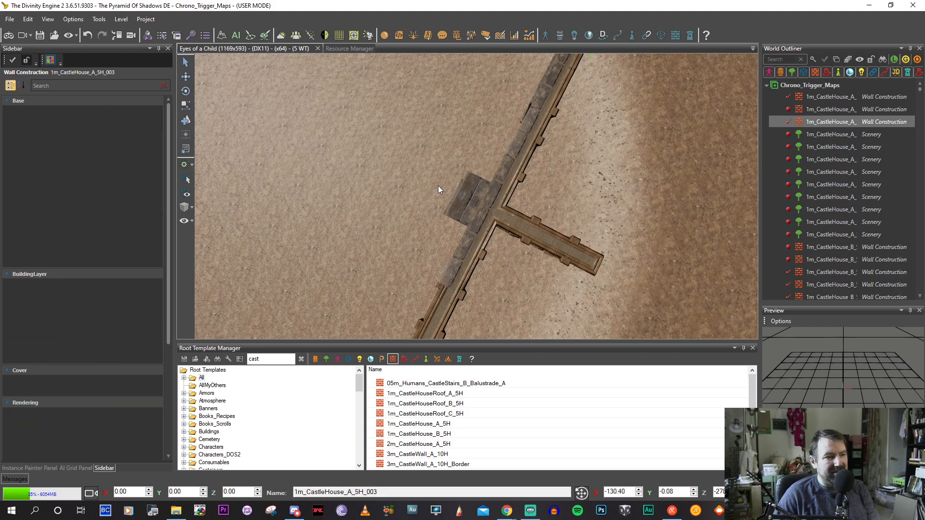
drag(438, 186, 368, 162)
scroll(381, 171, down, 3)
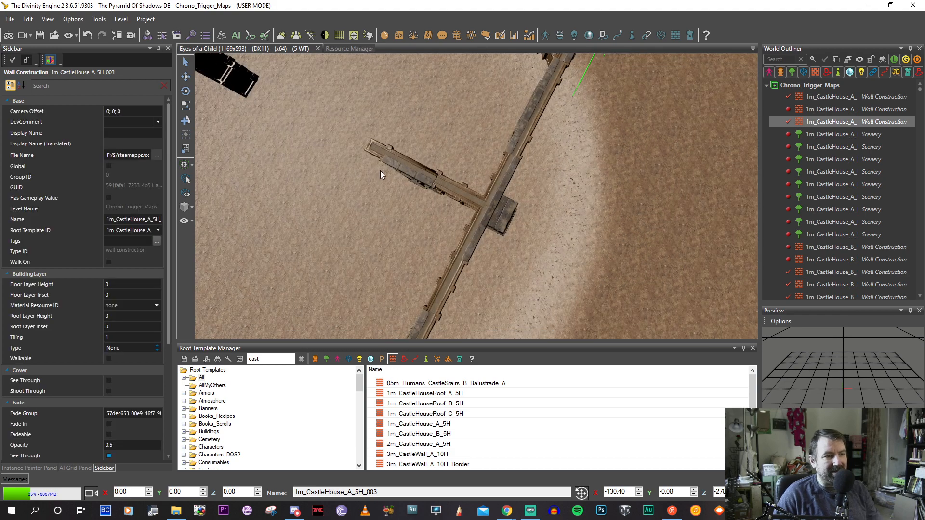
Turn another far wall piece into a junction and run a second, parallel interior wall from it into the hall.
scroll(380, 170, up, 5)
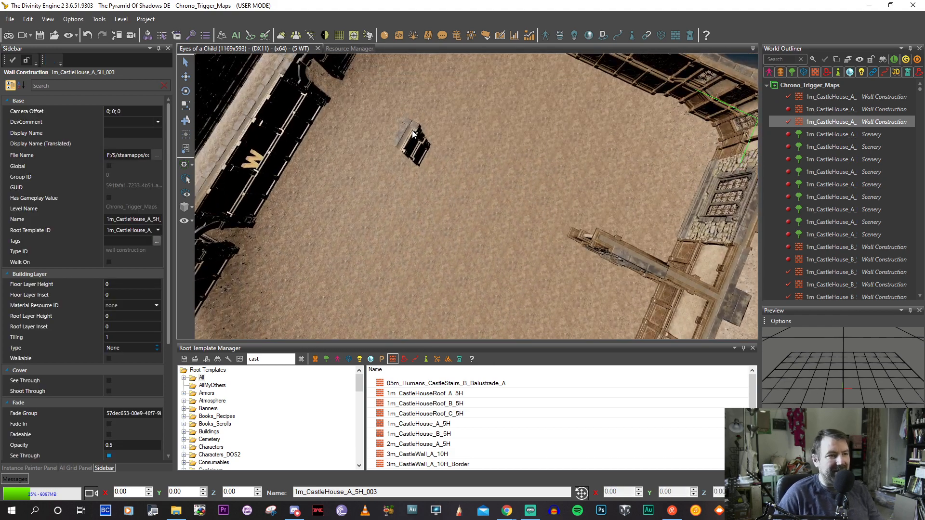
click(411, 131)
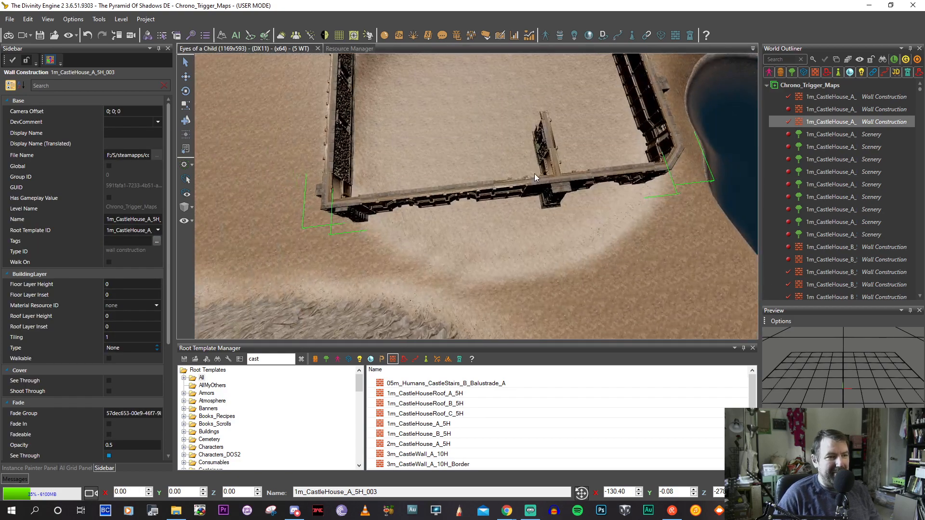
middle_drag(533, 176, 412, 166)
click(428, 159)
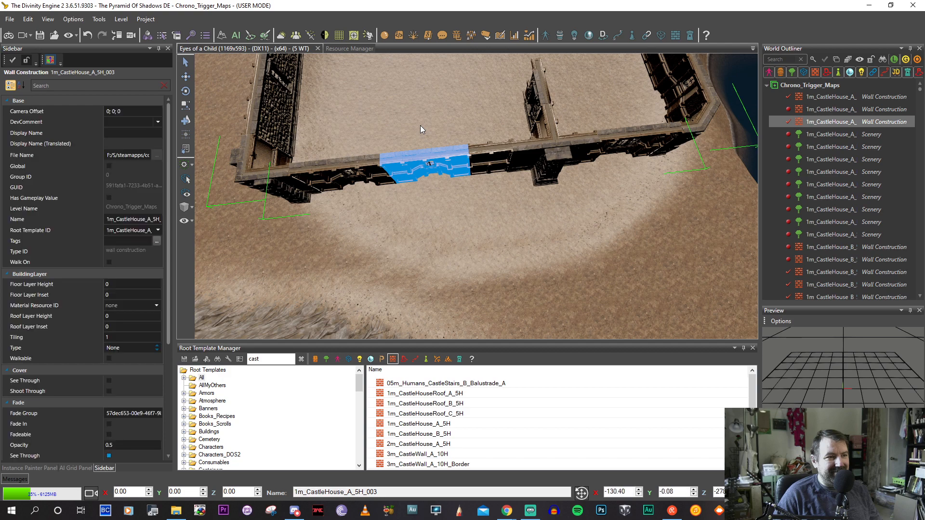
key(ctrl+z)
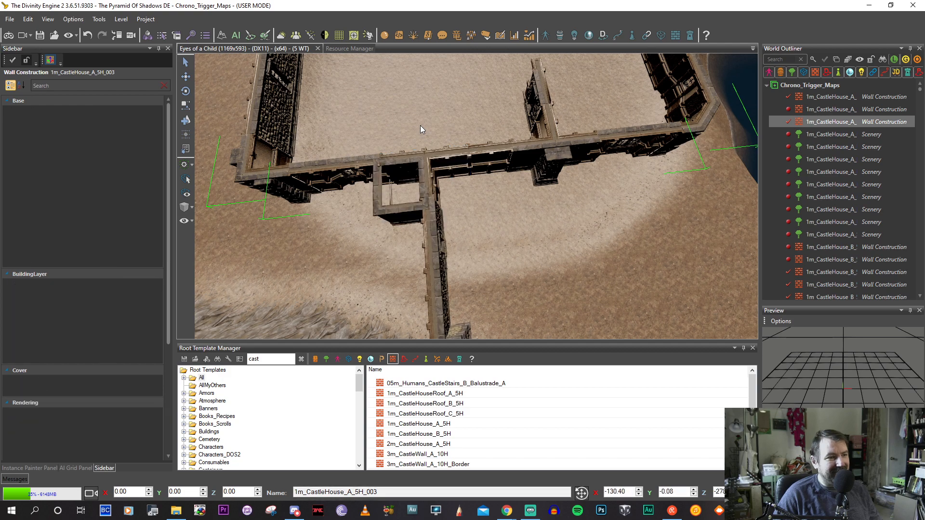
key(ctrl+z)
middle_drag(414, 92, 523, 307)
scroll(521, 307, up, 5)
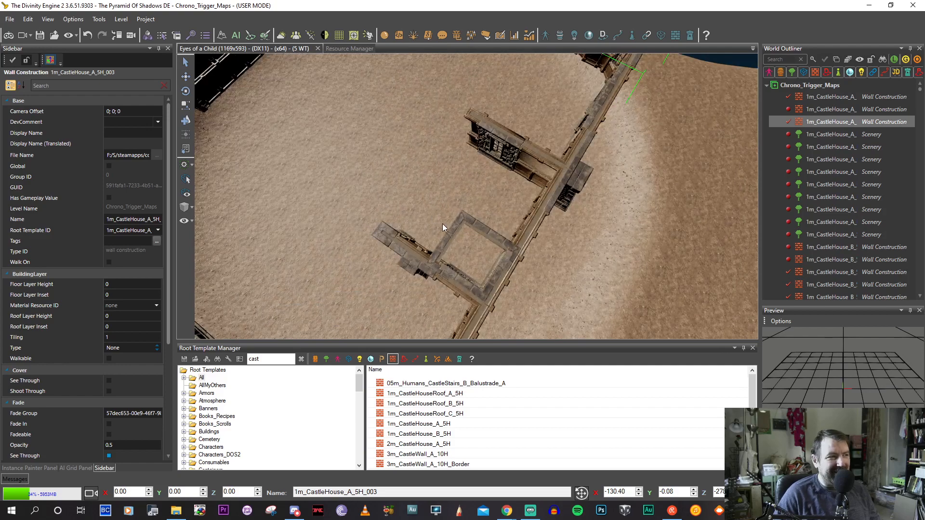
Remove the square block beside the second interior wall where it meets the far wall.
click(471, 232)
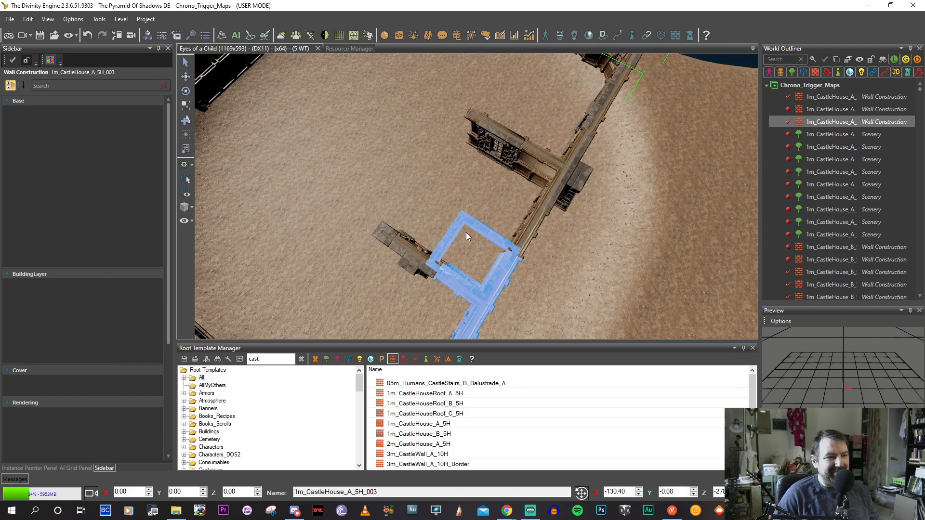
middle_drag(464, 235, 420, 180)
key(Delete)
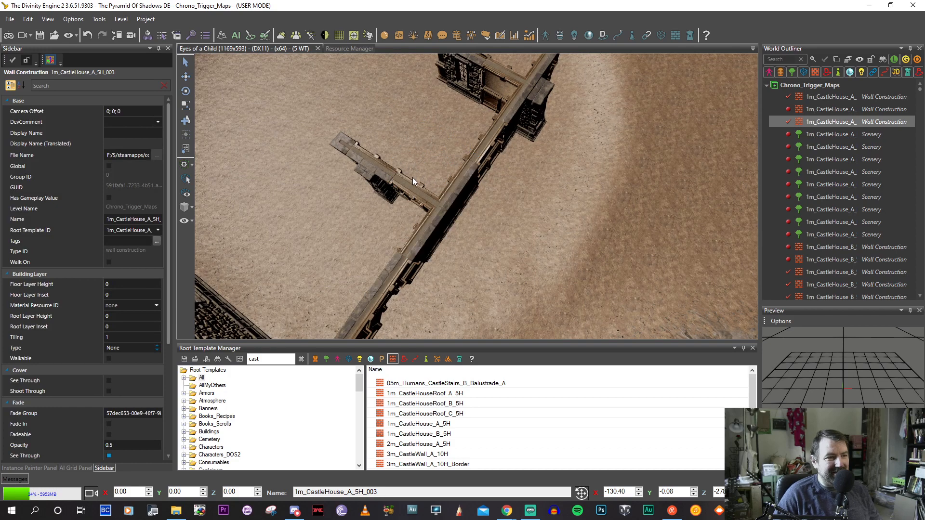
Extend the free end of the second interior wall further across the hall.
middle_drag(412, 178, 585, 236)
click(575, 241)
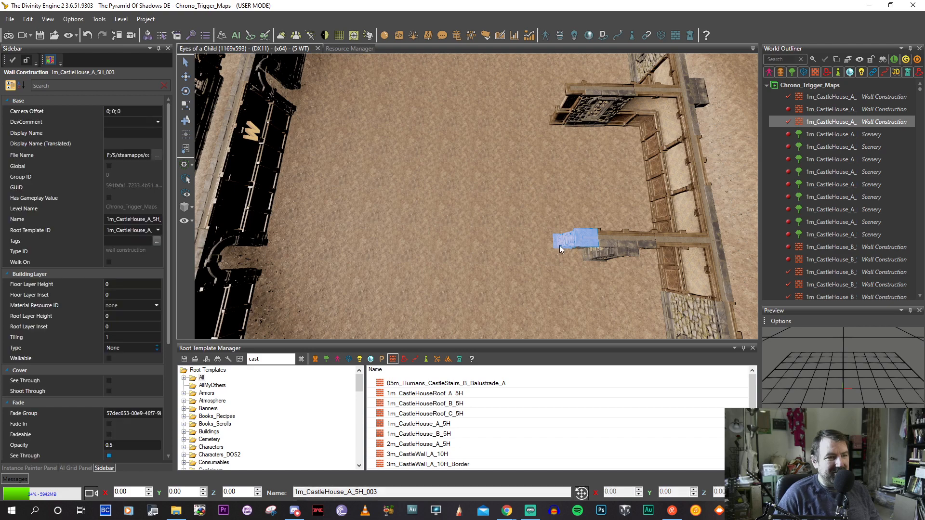
drag(498, 251, 432, 251)
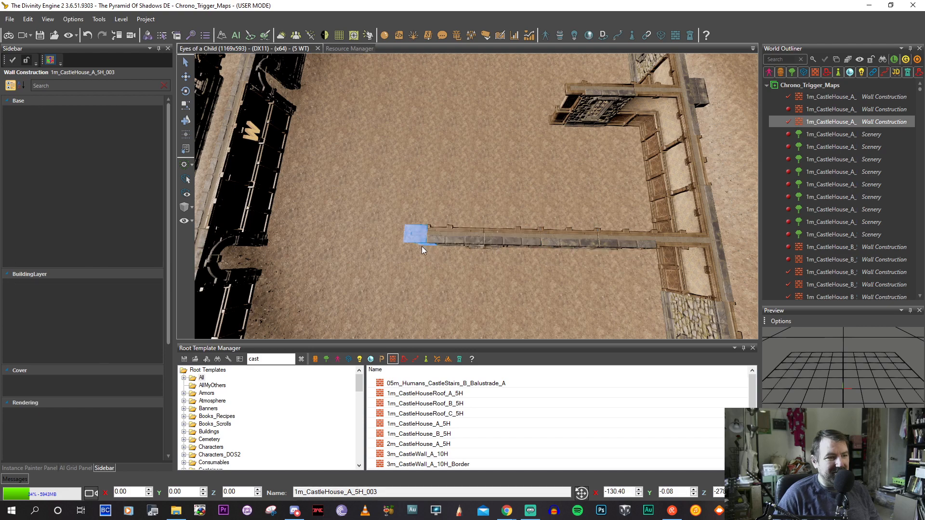
Following the cathedral reference map, lengthen the interior wall and turn it around a diagonal corner toward the hall's side wall.
key(alt+Tab)
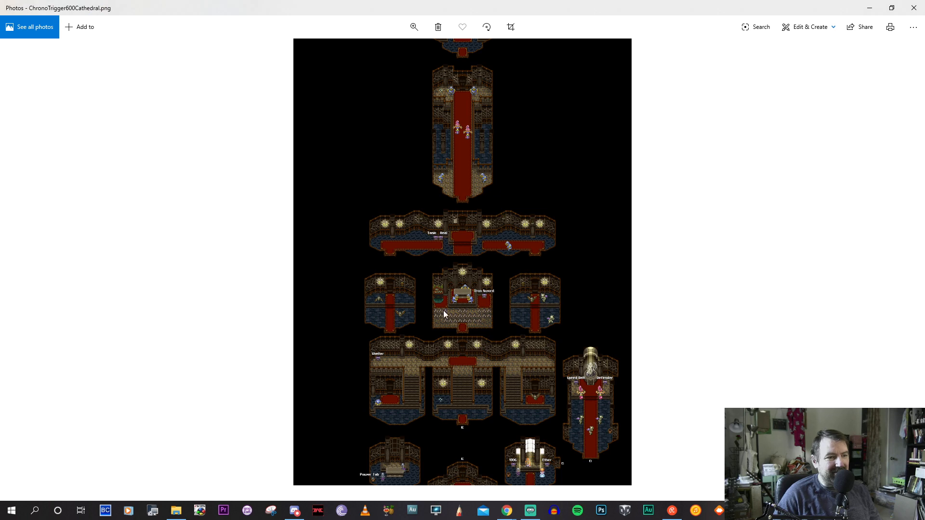
scroll(464, 409, down, 5)
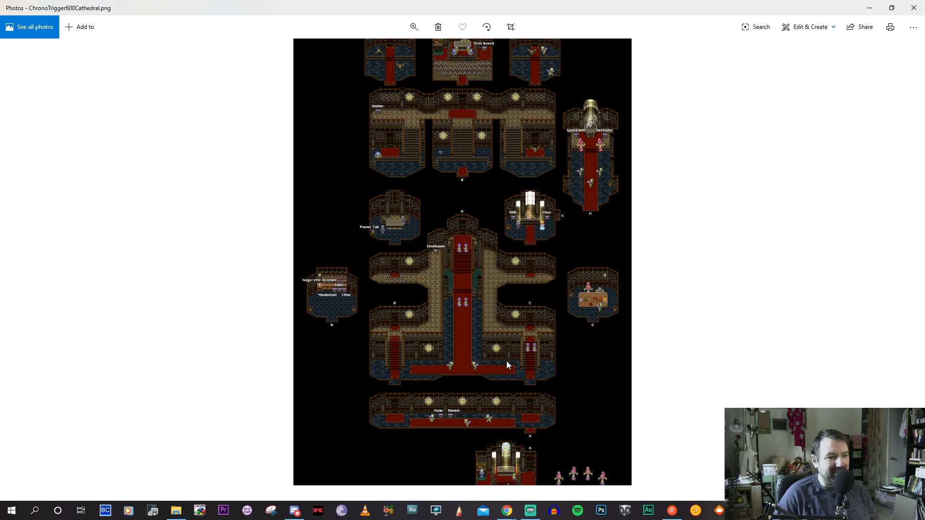
key(alt+Tab)
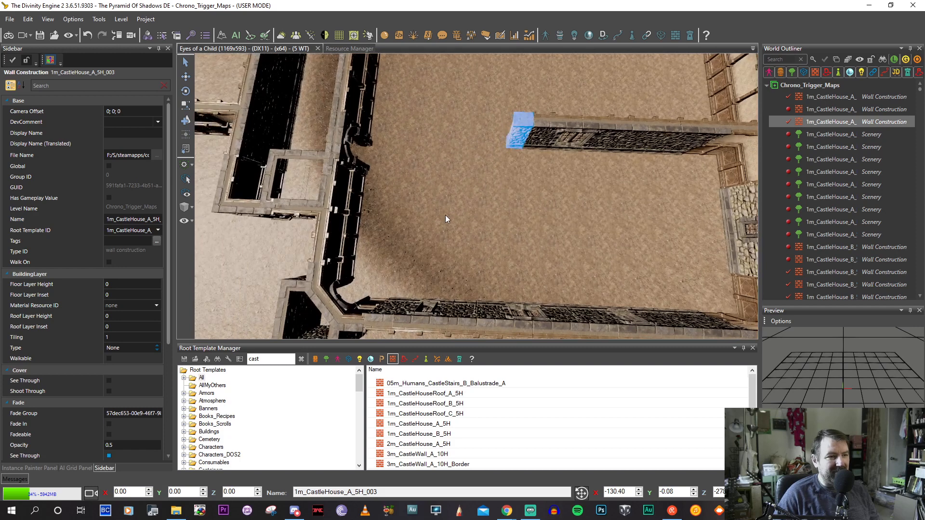
drag(471, 139, 460, 139)
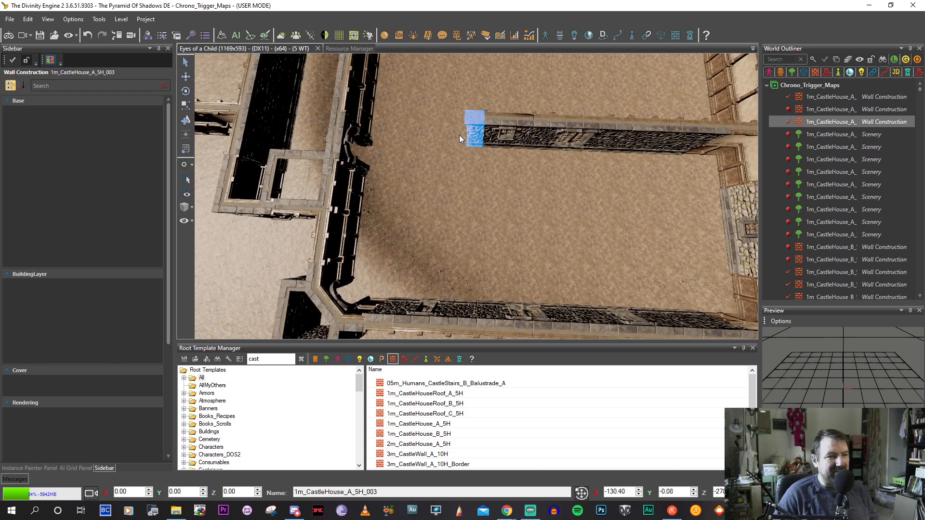
drag(474, 225, 472, 243)
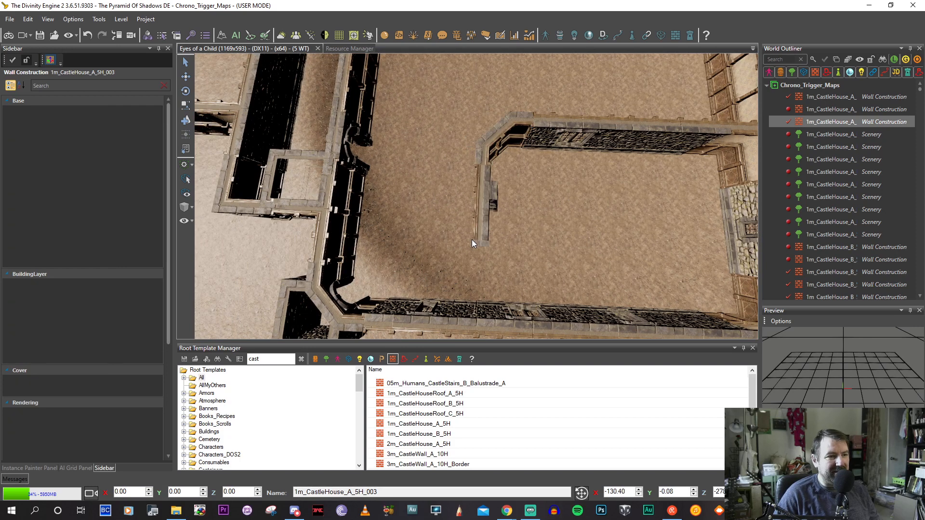
Split the two neighbouring side wall pieces that lie in line with the interior wall's free end.
click(475, 325)
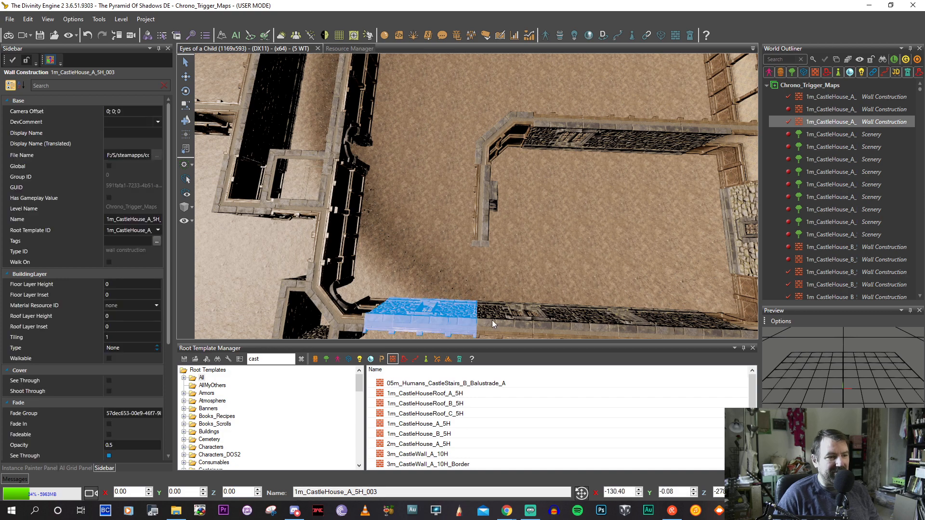
click(519, 320)
middle_drag(502, 319, 501, 312)
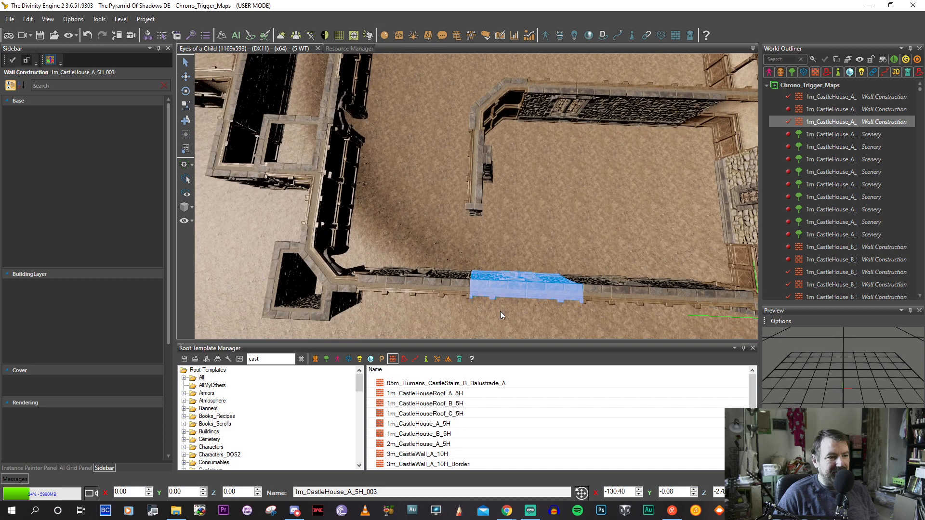
right_click(498, 287)
click(551, 450)
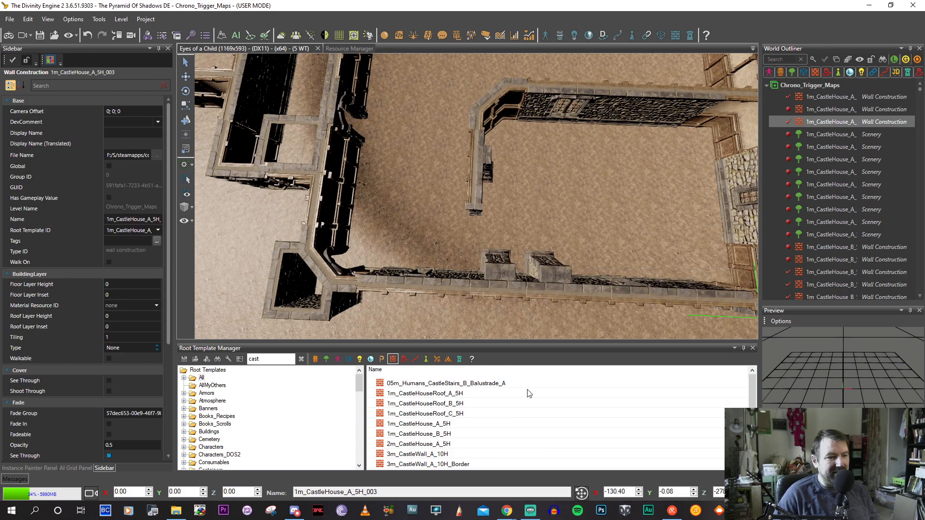
click(452, 285)
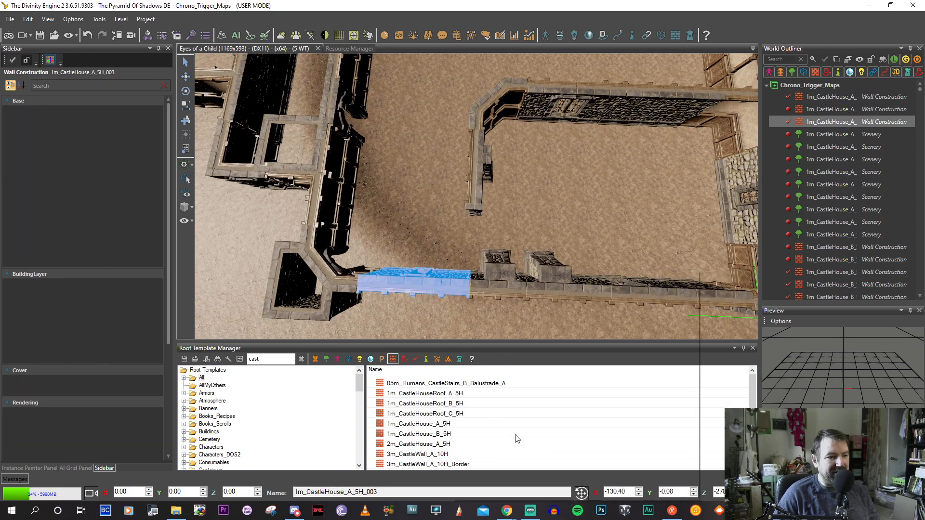
right_click(517, 451)
click(508, 452)
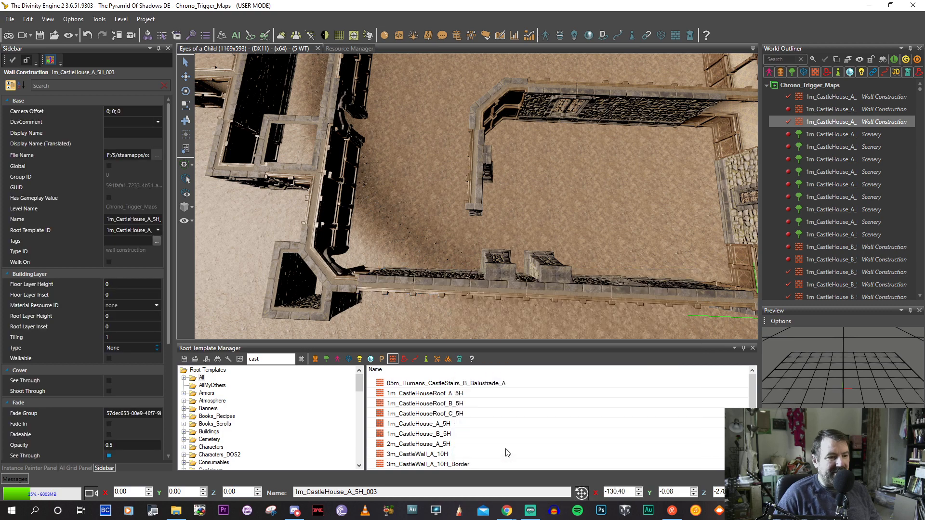
Merge the two adjoining side wall halves into a junction piece and connect the interior wall's free end to it.
click(455, 291)
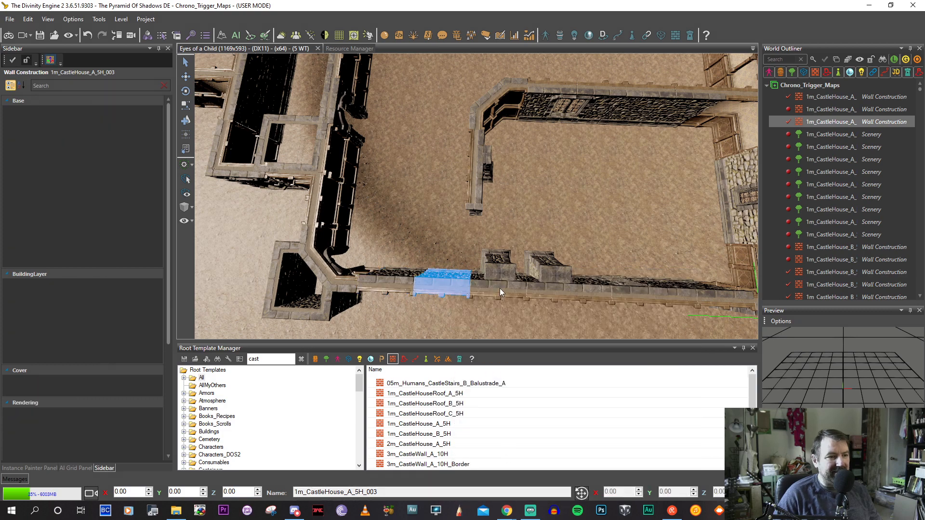
ctrl+click(486, 287)
right_click(486, 287)
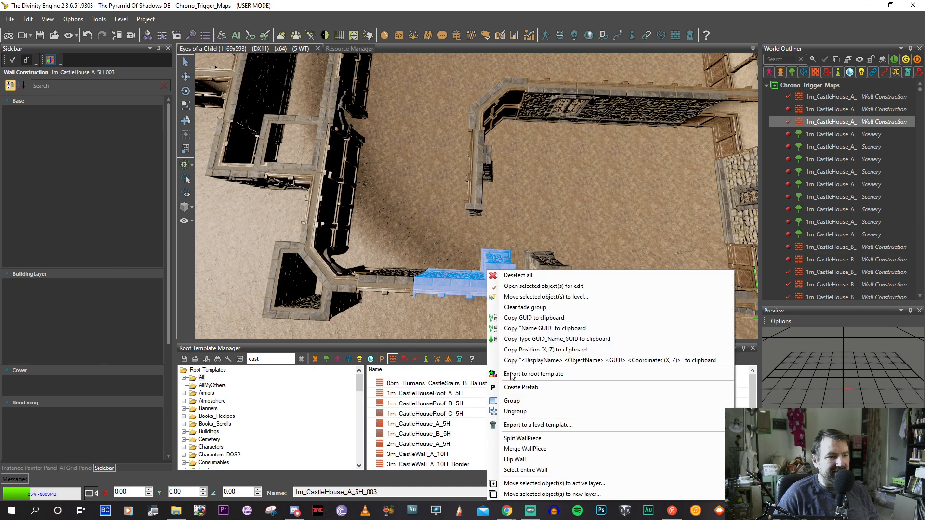
click(527, 450)
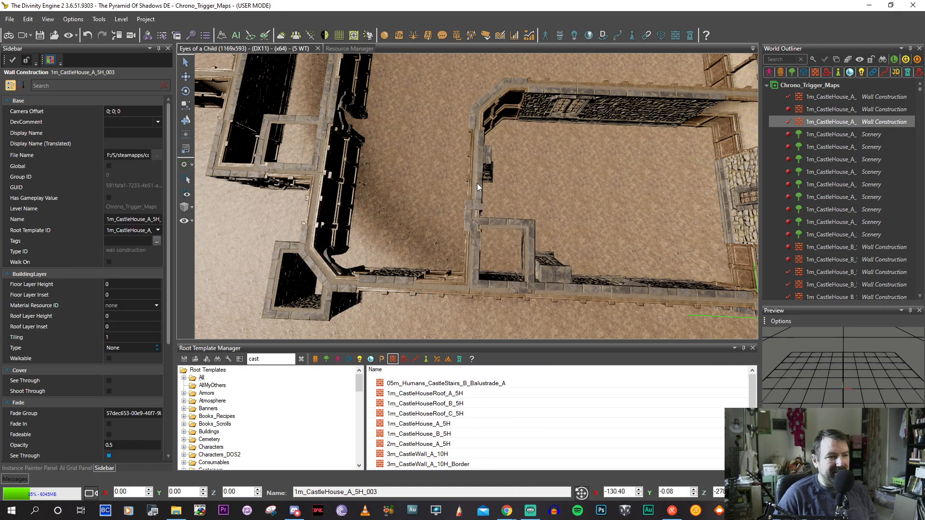
drag(478, 181, 480, 171)
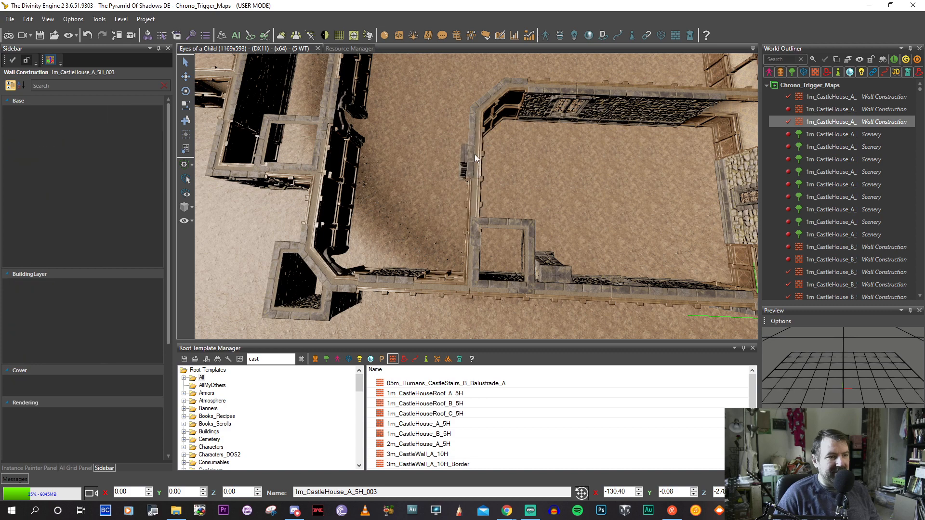
Remove the square block beside the interior wall at the side wall junction.
click(490, 223)
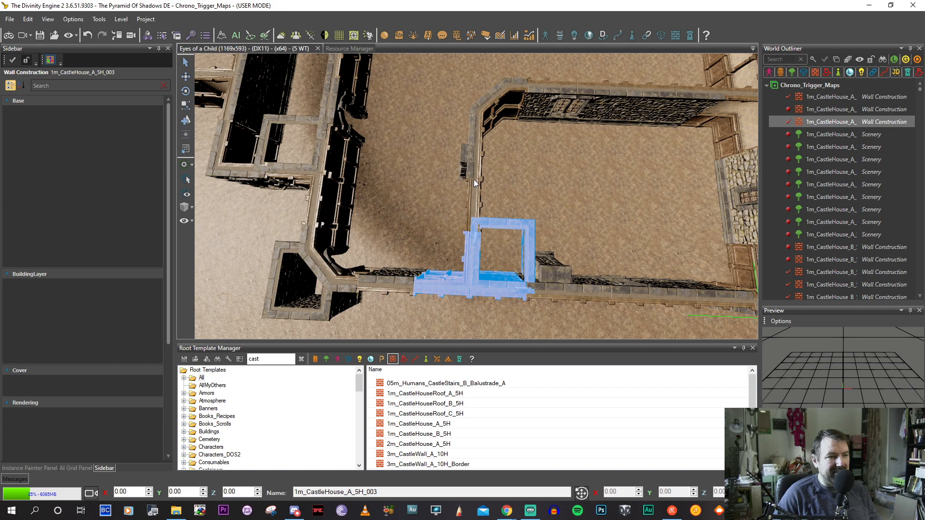
click(474, 183)
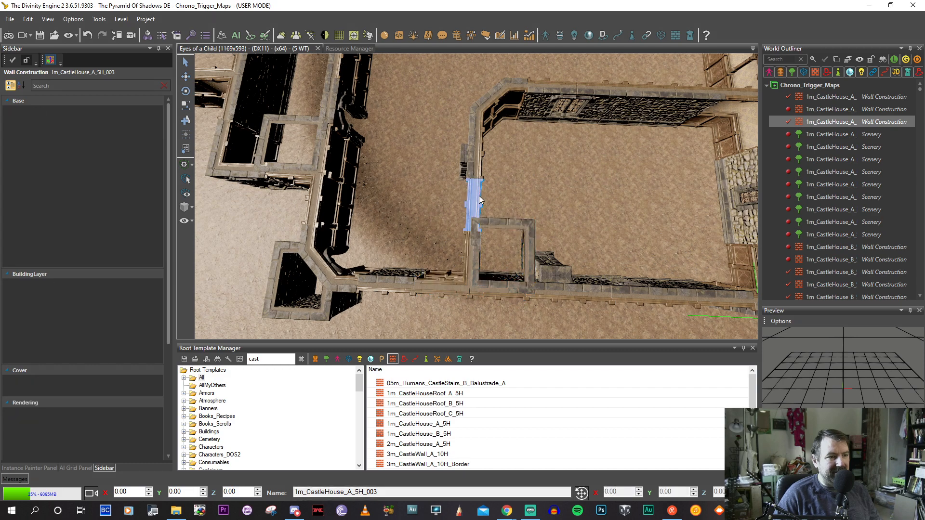
click(491, 218)
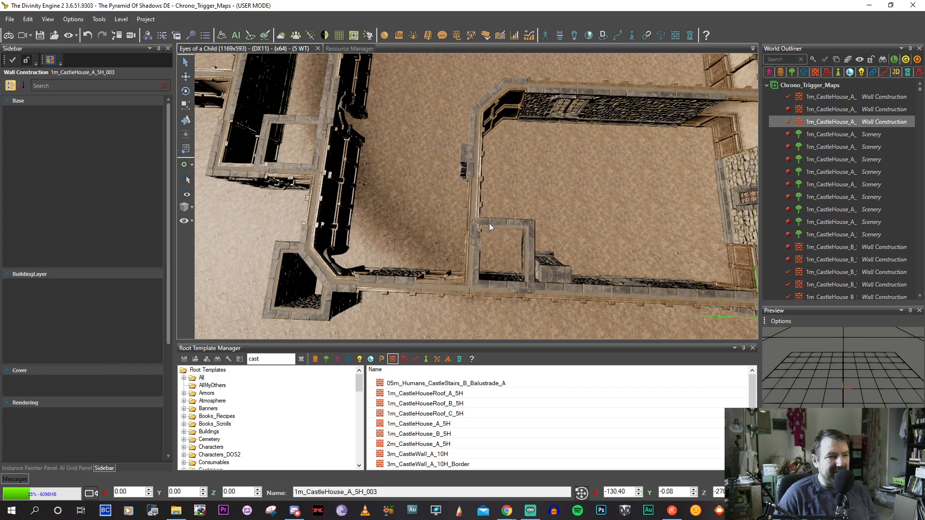
click(469, 268)
key(Delete)
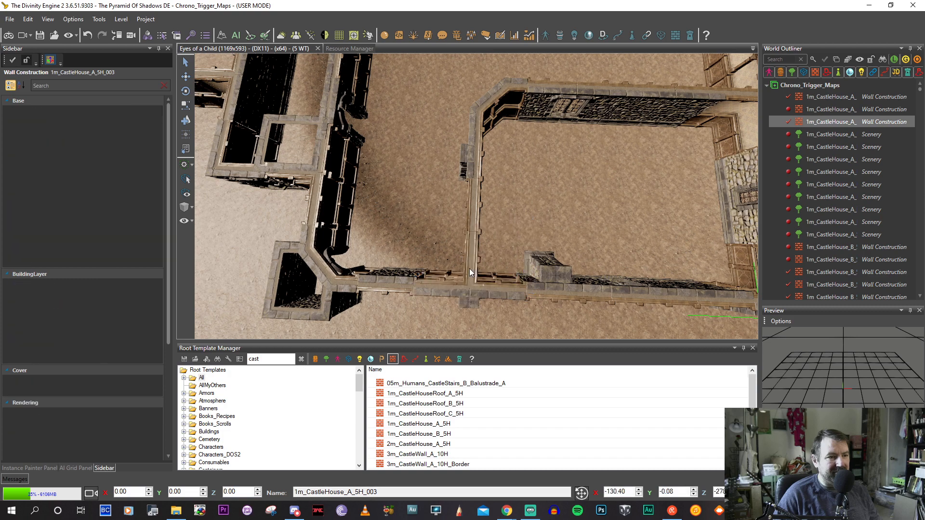
Cycle the side wall junction piece to a variant without the stub protruding outside.
key(Page_Down)
key(Page_Down)
key(Page_Down)
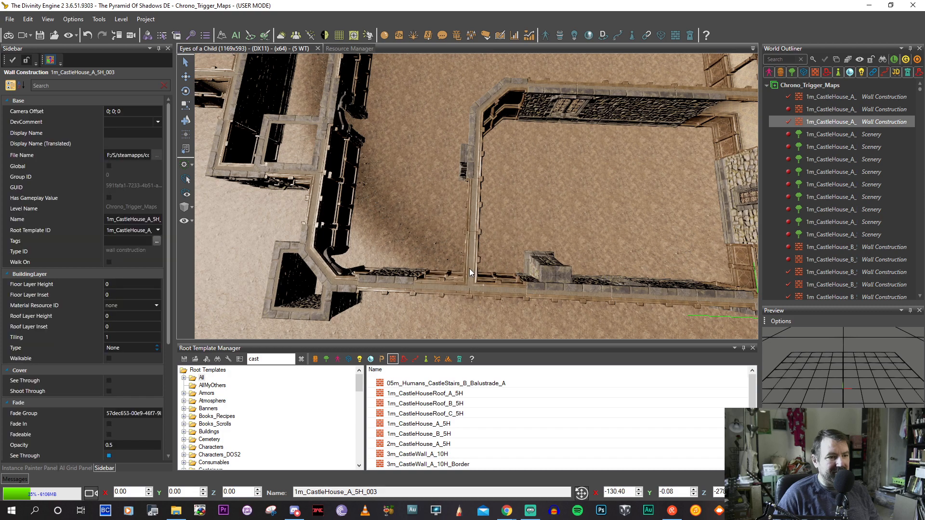
key(Page_Down)
key(Page_Down)
key(Page_Down)
Flip the opposite side wall piece near the corner so its outward-protruding pillar faces into the hall.
middle_drag(470, 268, 454, 256)
click(455, 84)
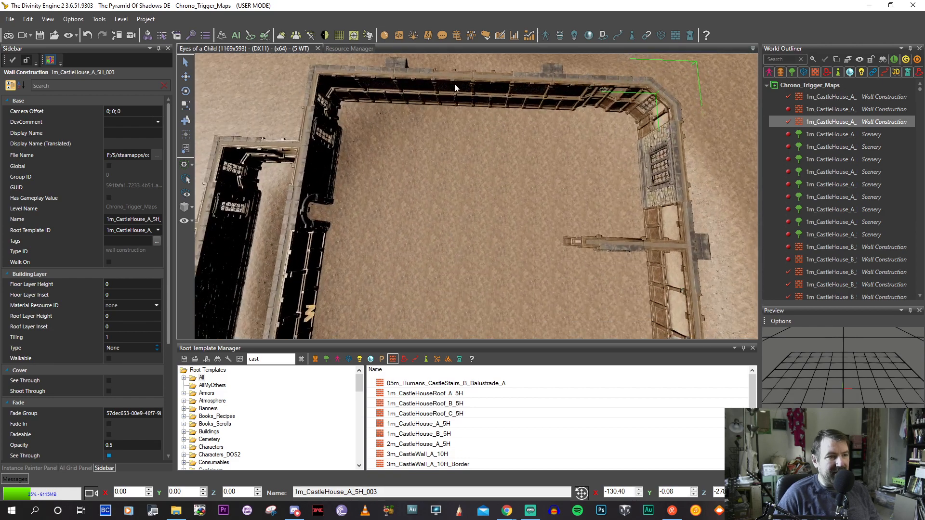
click(413, 80)
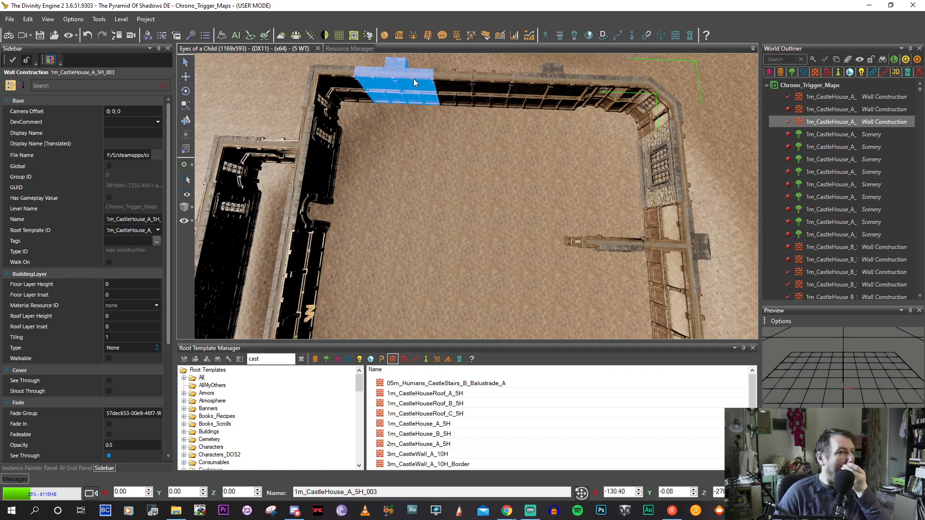
right_click(414, 79)
click(448, 266)
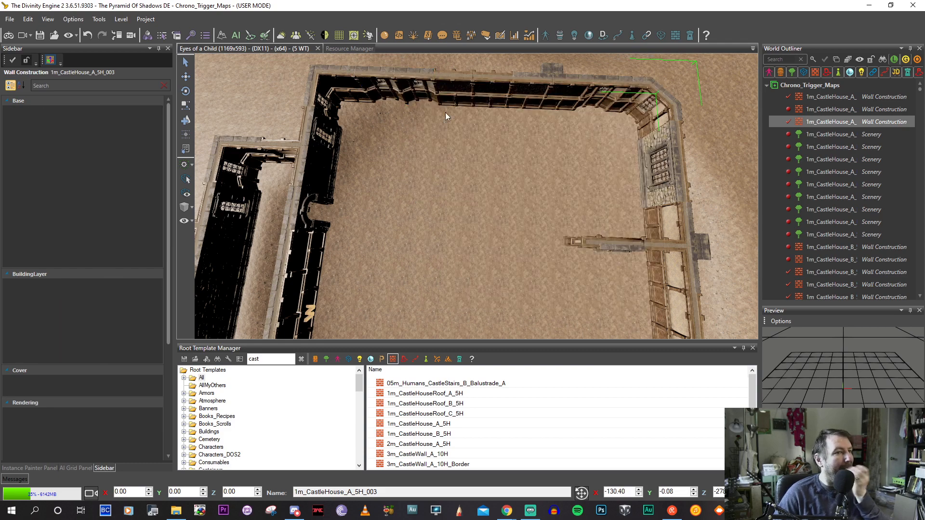
Split the end wall segment in two and merge the half nearest the corner with the adjoining wall piece.
click(455, 89)
right_click(455, 88)
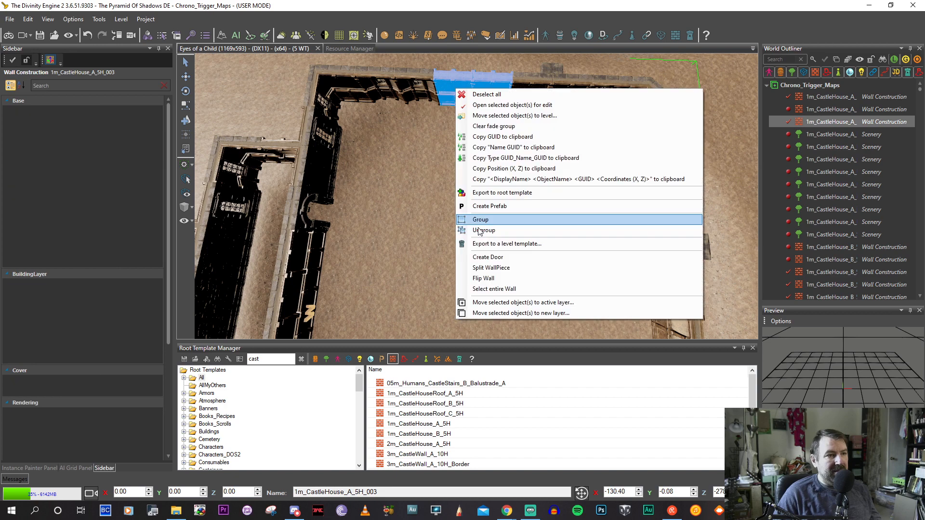
click(475, 268)
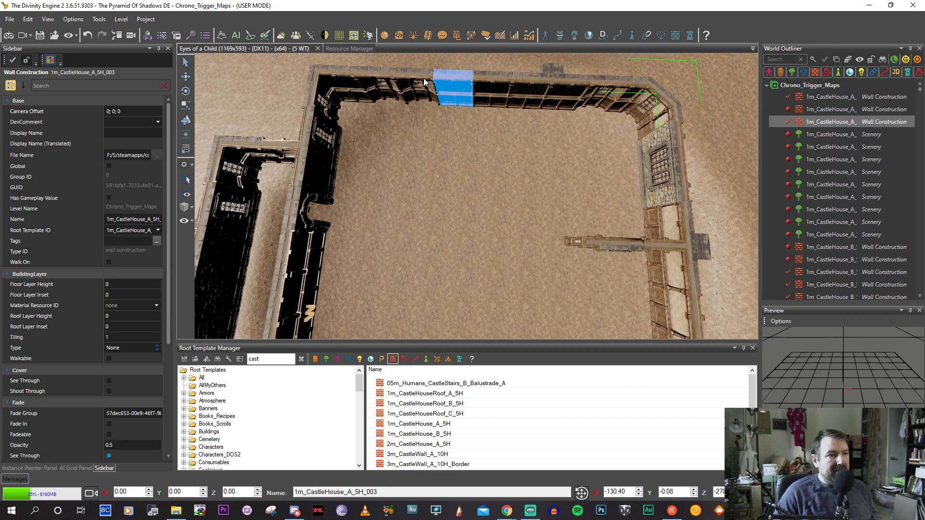
ctrl+click(424, 78)
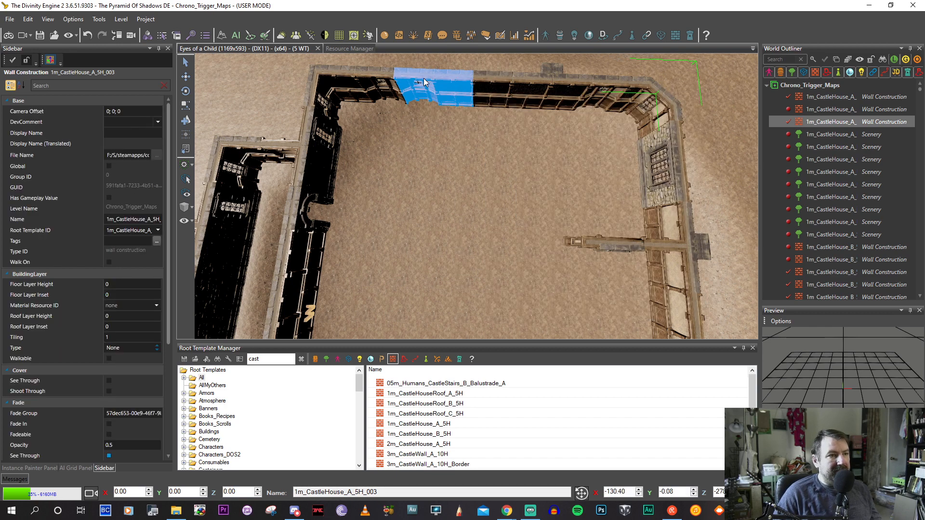
right_click(424, 78)
click(466, 259)
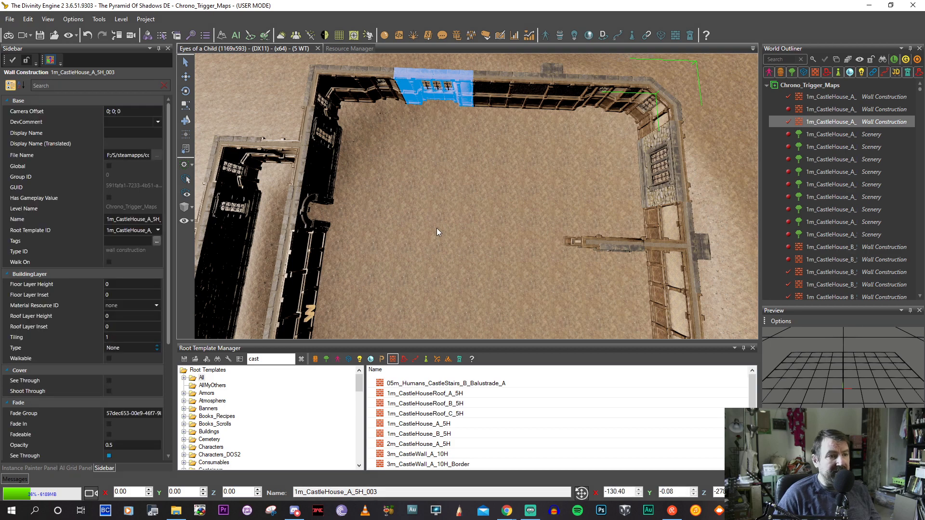
Extend an interior wall from the merged end wall piece into the hall and connect it to the side wall's interior stub.
key(ctrl+z)
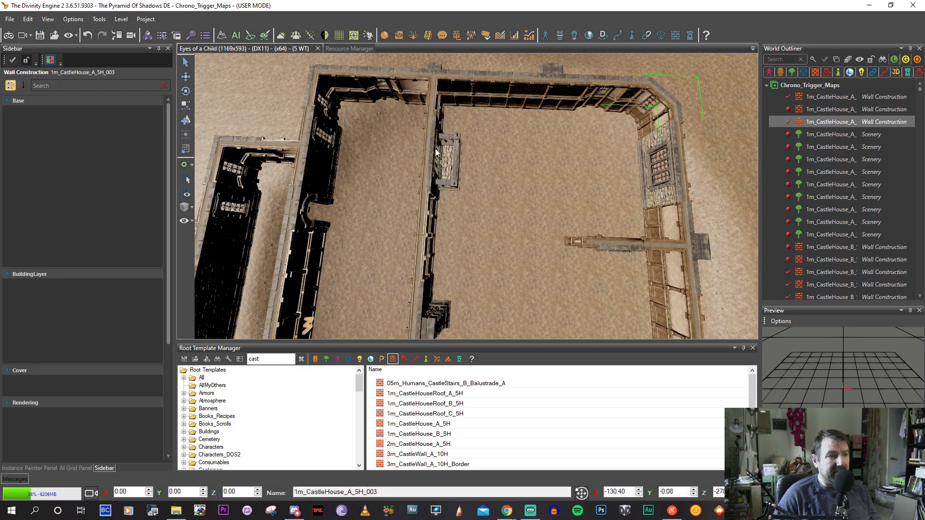
key(ctrl+z)
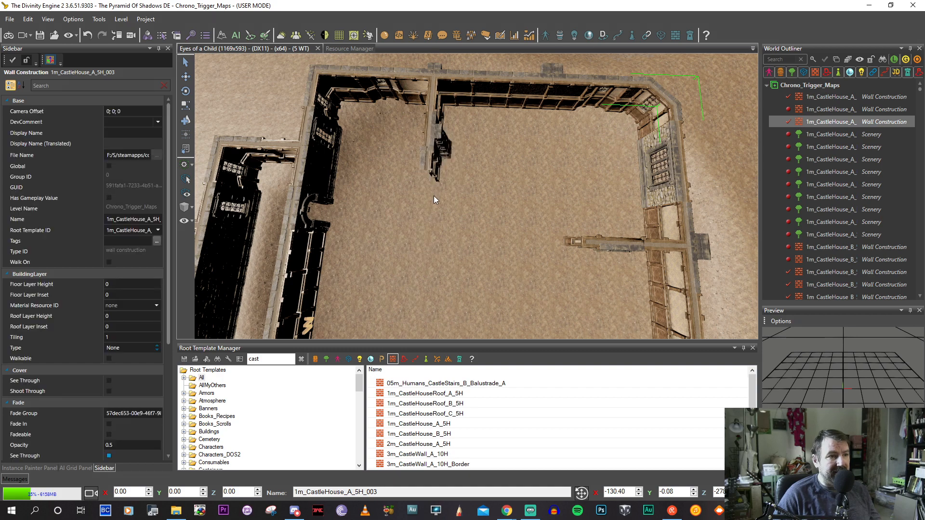
drag(434, 196, 430, 228)
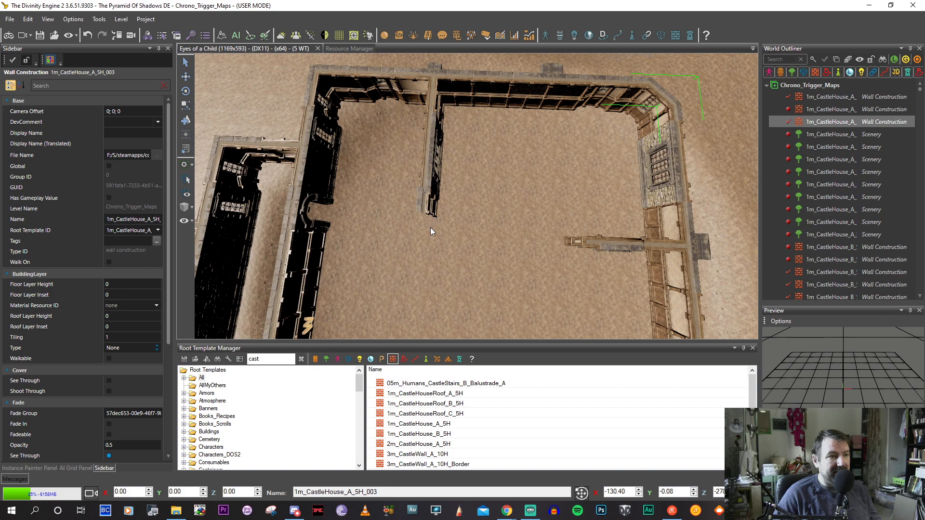
mouse_move(496, 242)
middle_down()
mouse_move(513, 219)
mouse_move(496, 226)
middle_up()
click(388, 176)
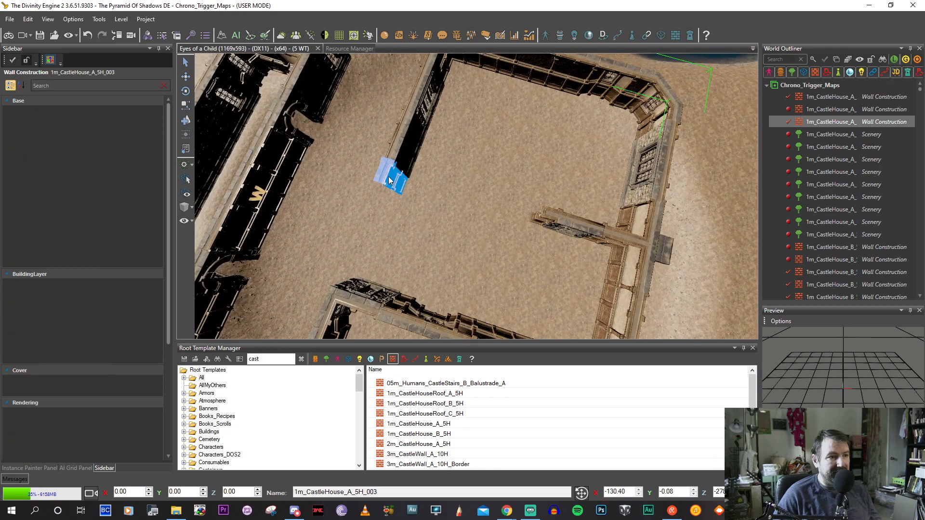
click(555, 221)
Set the wall construction's building layer material to 1m_CastleHouse_A_Floorwood_Tile_PBR.
middle_drag(563, 220, 568, 72)
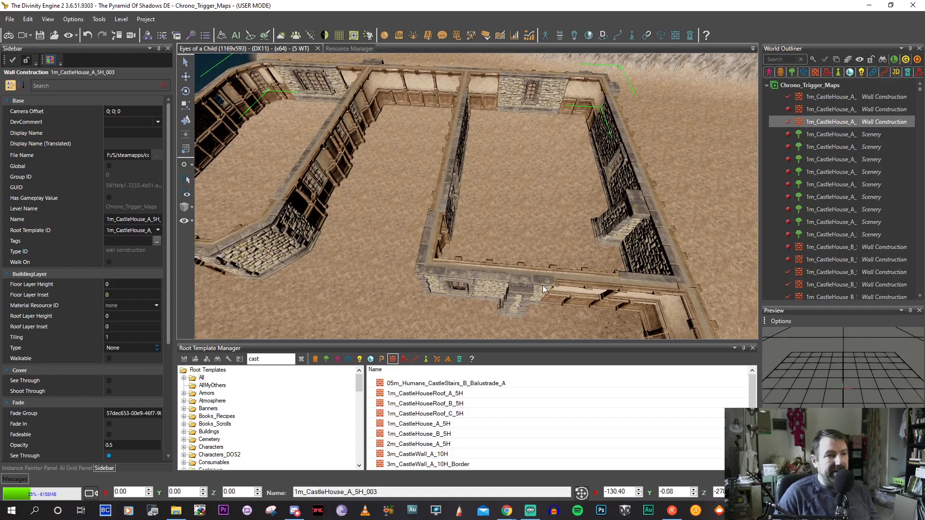
middle_drag(543, 289, 435, 158)
middle_drag(397, 244, 451, 132)
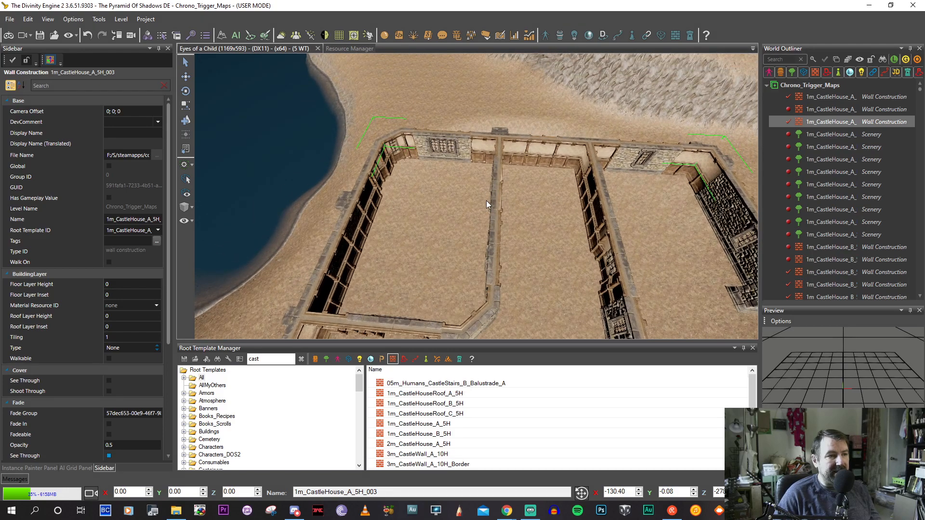
middle_drag(487, 201, 461, 198)
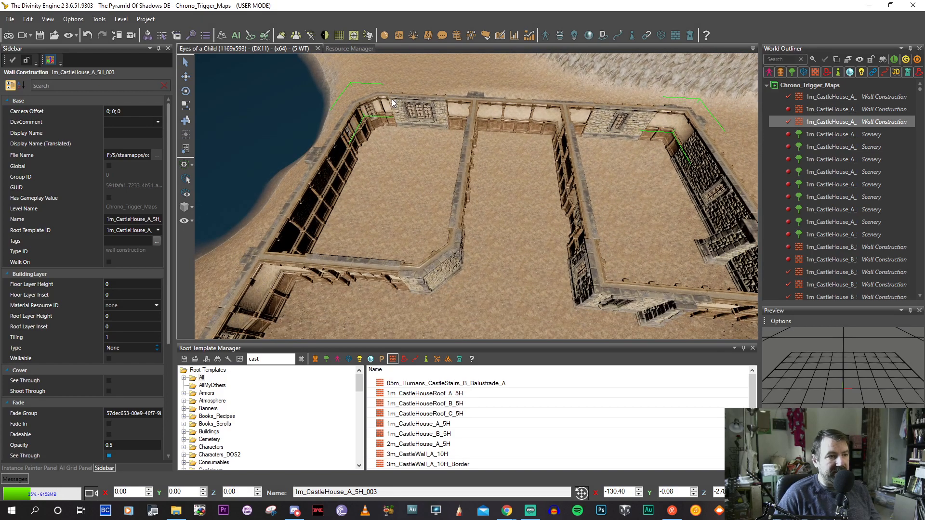
middle_drag(417, 111, 530, 90)
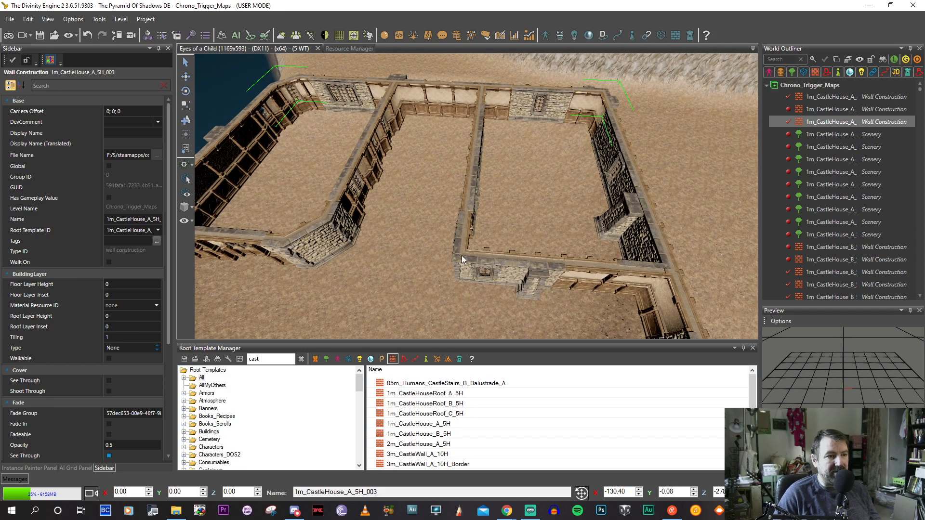
middle_drag(462, 259, 452, 206)
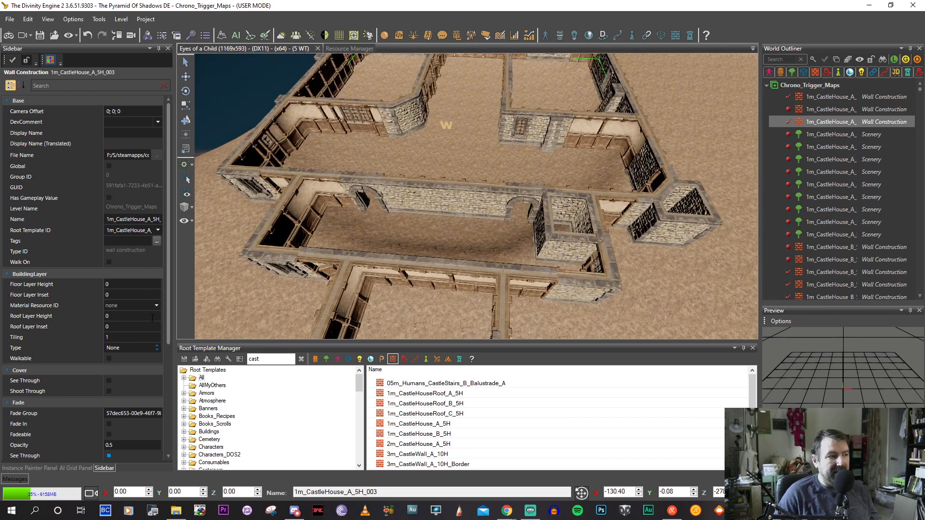
click(157, 306)
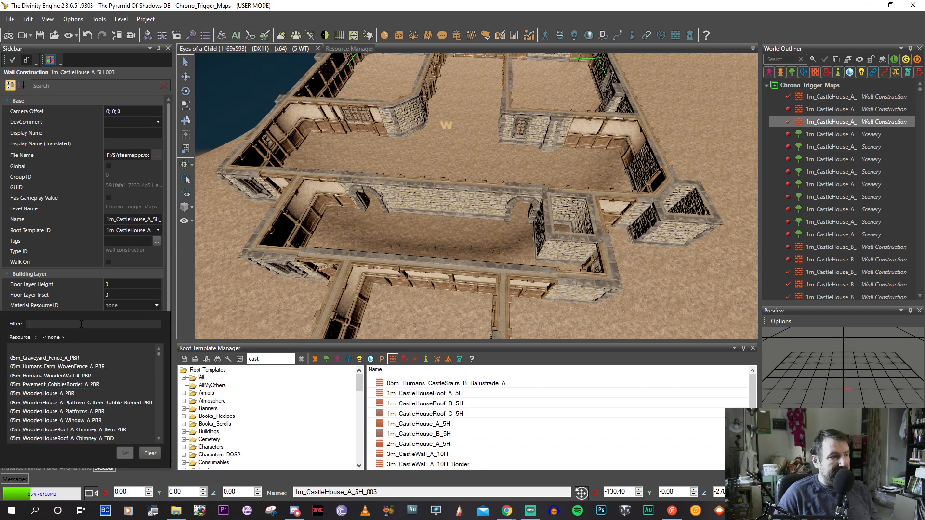
text(floo)
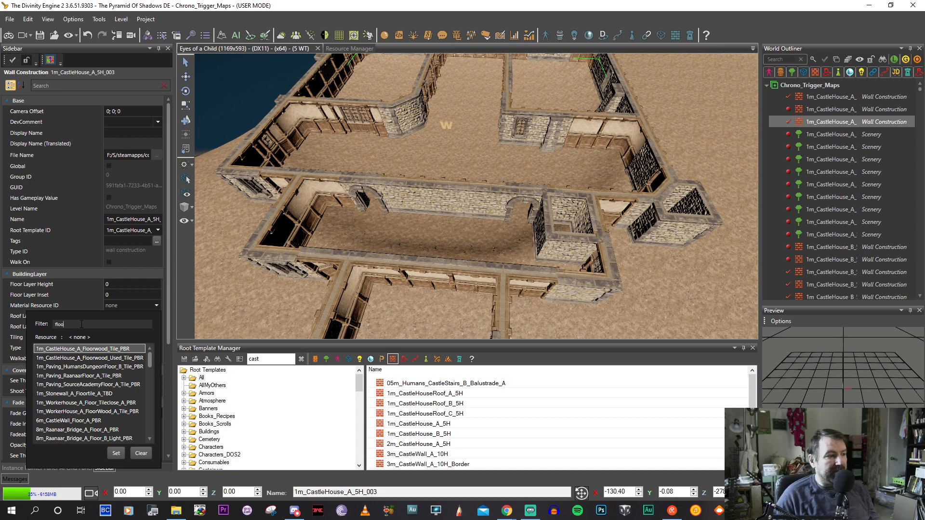
text(r)
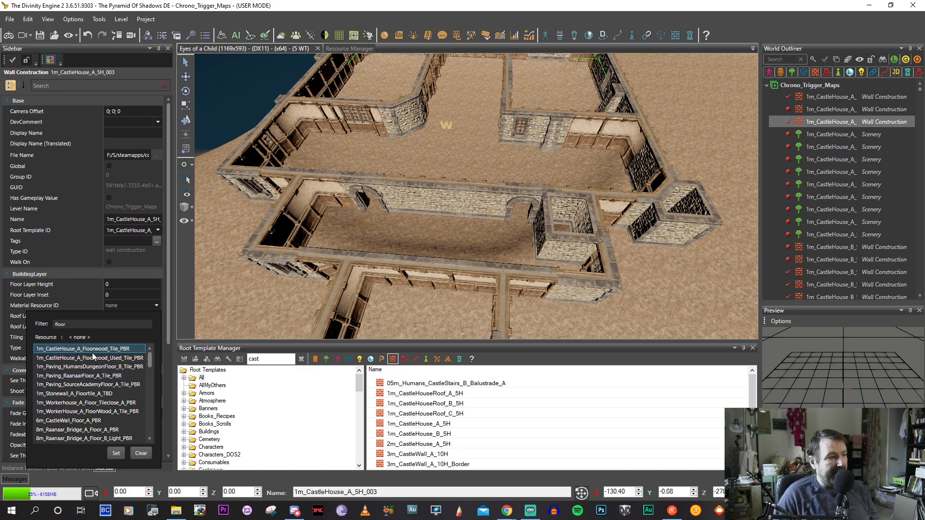
click(117, 452)
Make the building layer a walkable Floor type and set its tiling to 0.3.
click(120, 349)
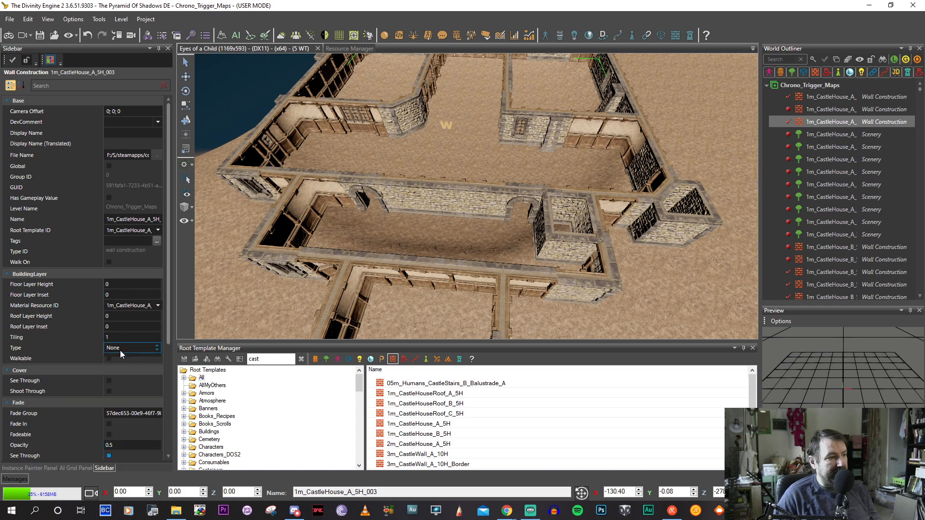
click(121, 373)
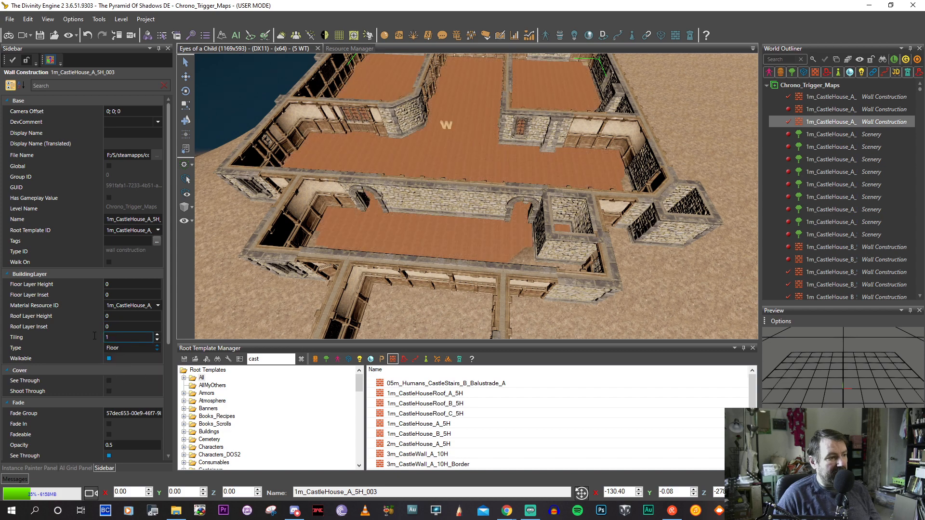
text(3)
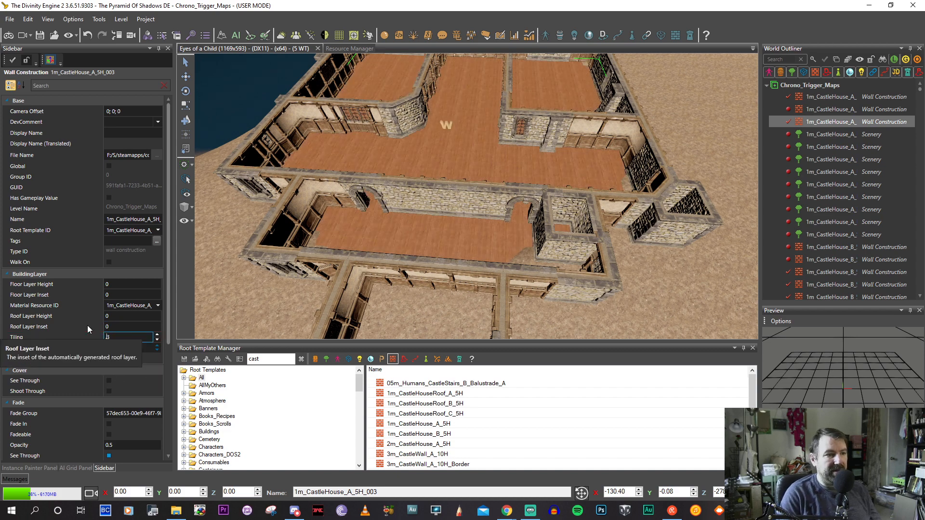
text(0.)
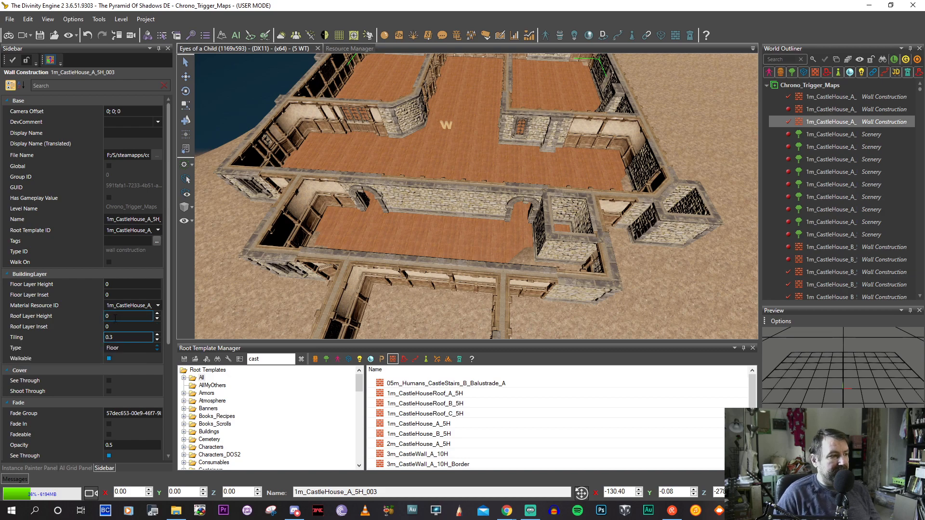
Examine the wooden floor up close around the character's feet to judge its texture scale and height against the terrain.
scroll(342, 230, up, 6)
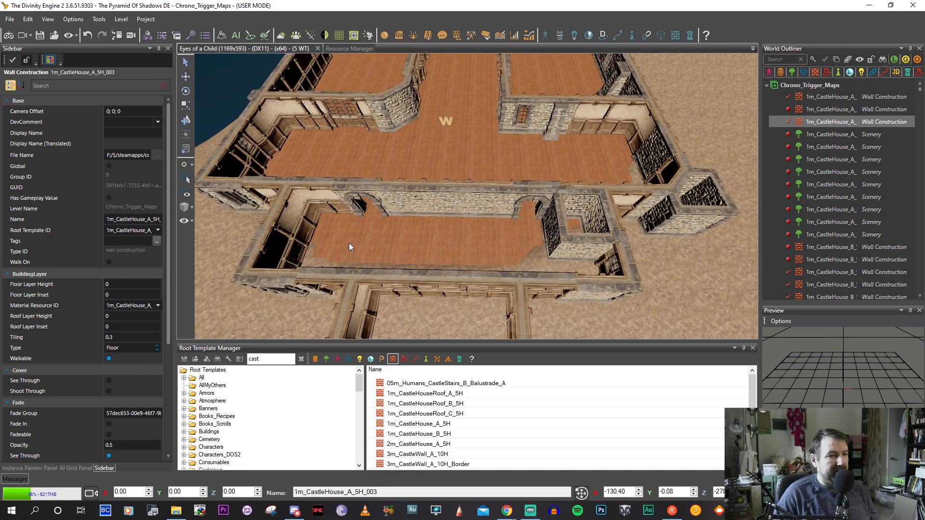
scroll(347, 264, up, 8)
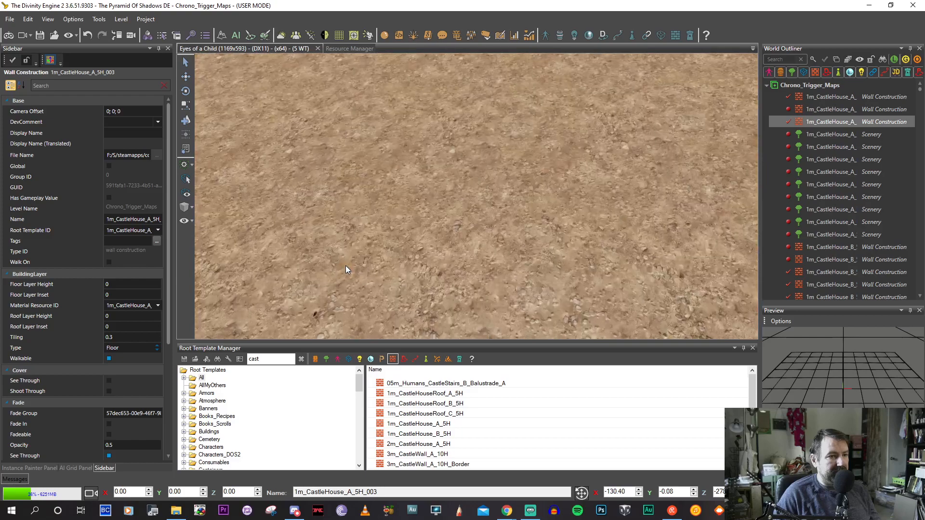
scroll(418, 209, down, 8)
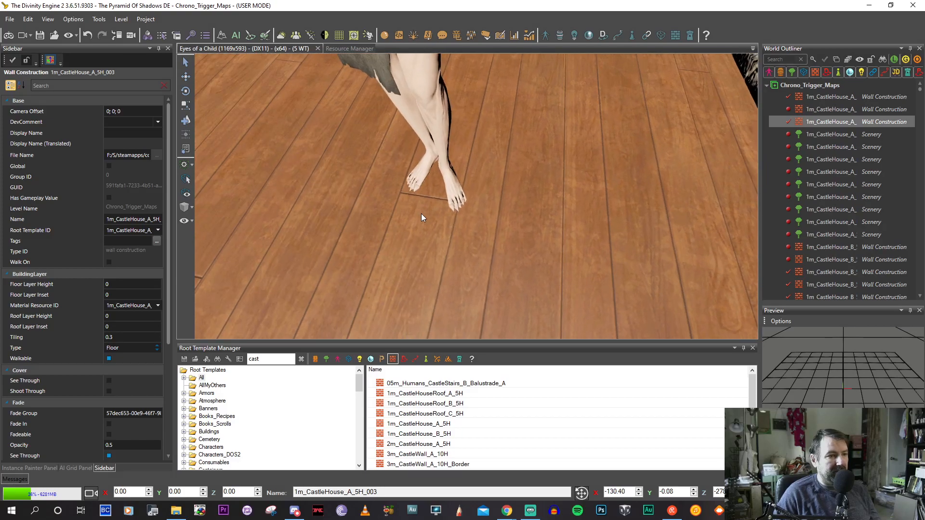
scroll(421, 214, down, 10)
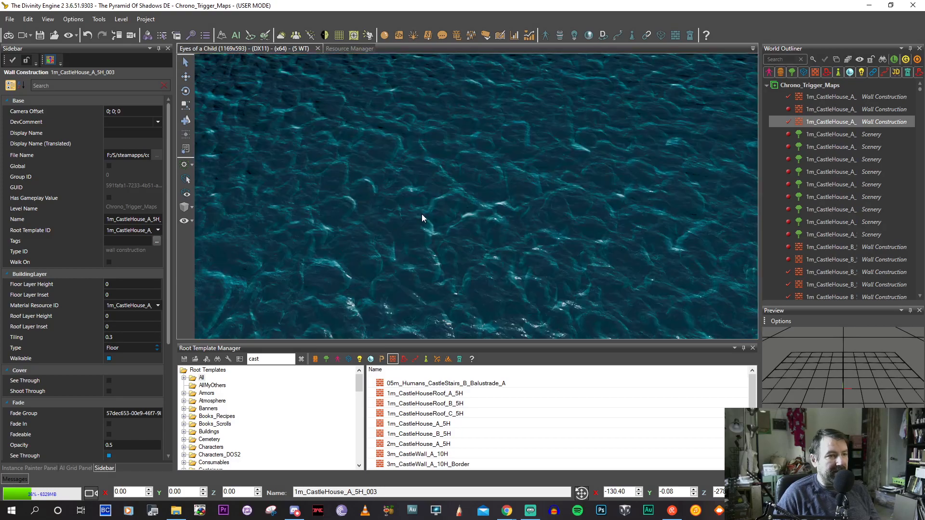
scroll(423, 215, up, 10)
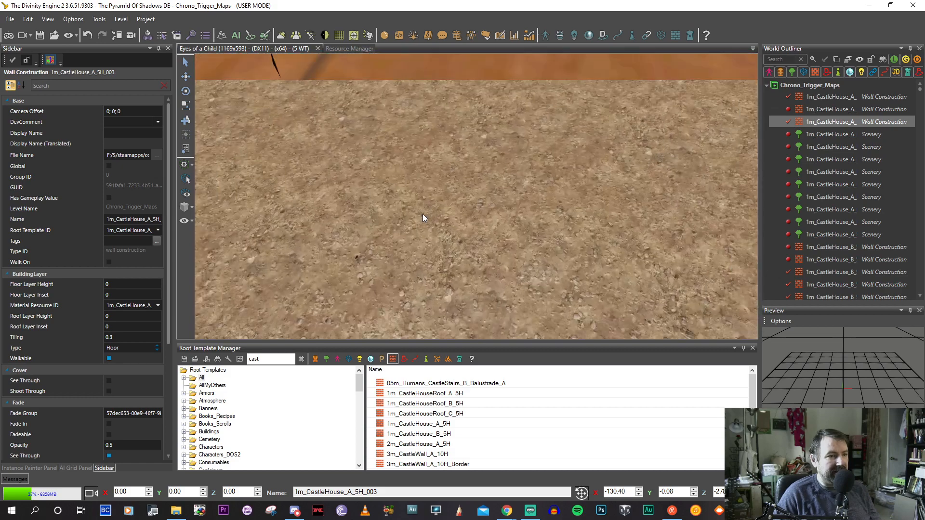
scroll(423, 215, up, 8)
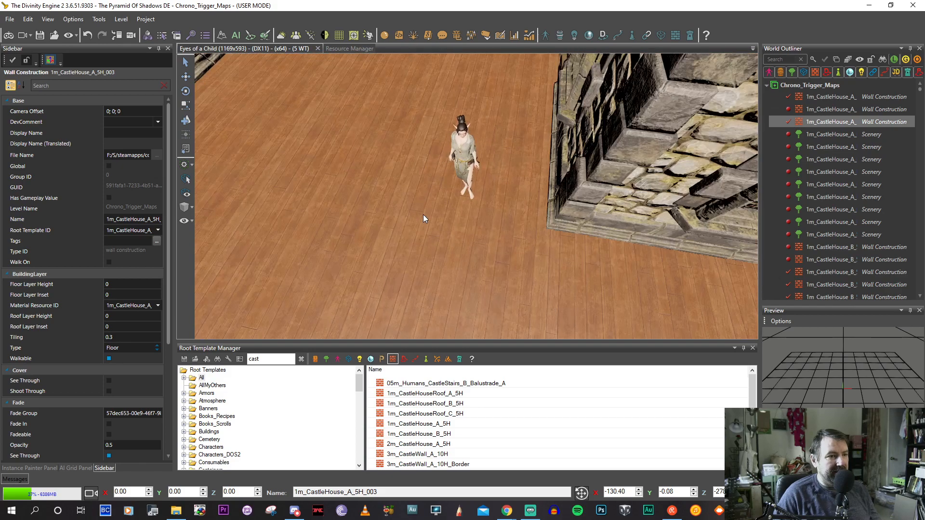
scroll(423, 215, up, 6)
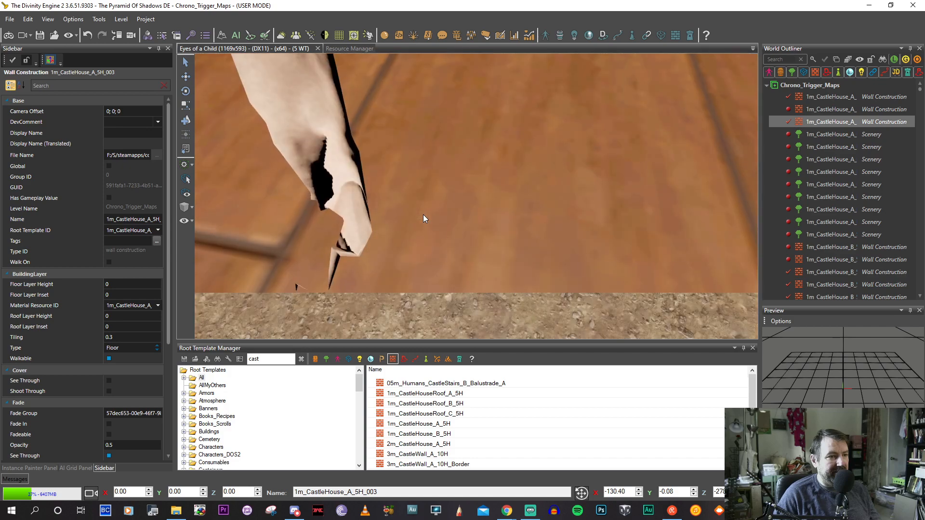
scroll(423, 215, up, 3)
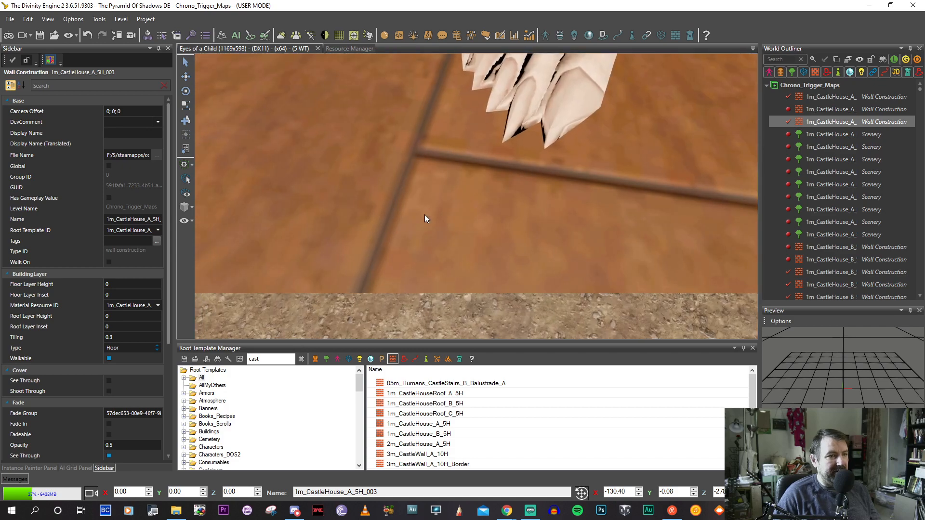
scroll(424, 215, up, 4)
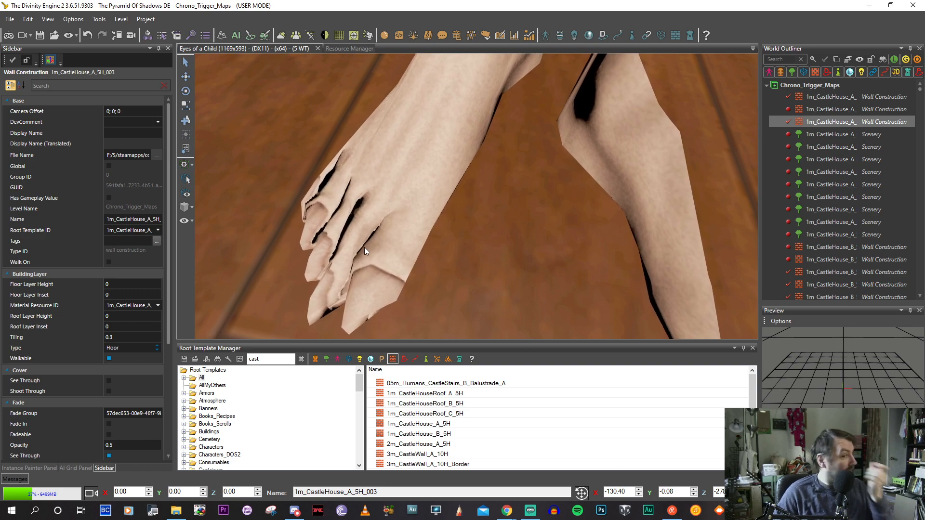
scroll(354, 250, down, 5)
scroll(433, 235, down, 6)
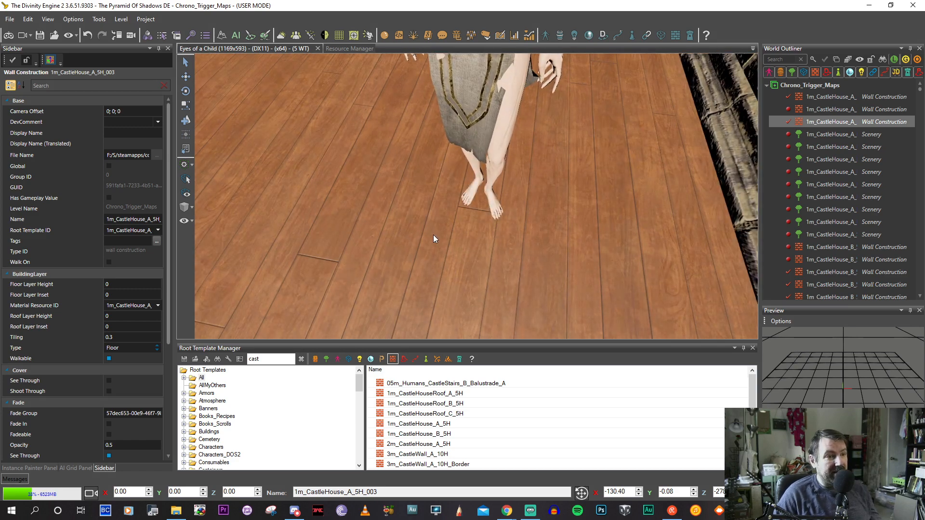
Nudge the whole wall construction slightly upward along its vertical axis.
middle_drag(425, 242, 433, 172)
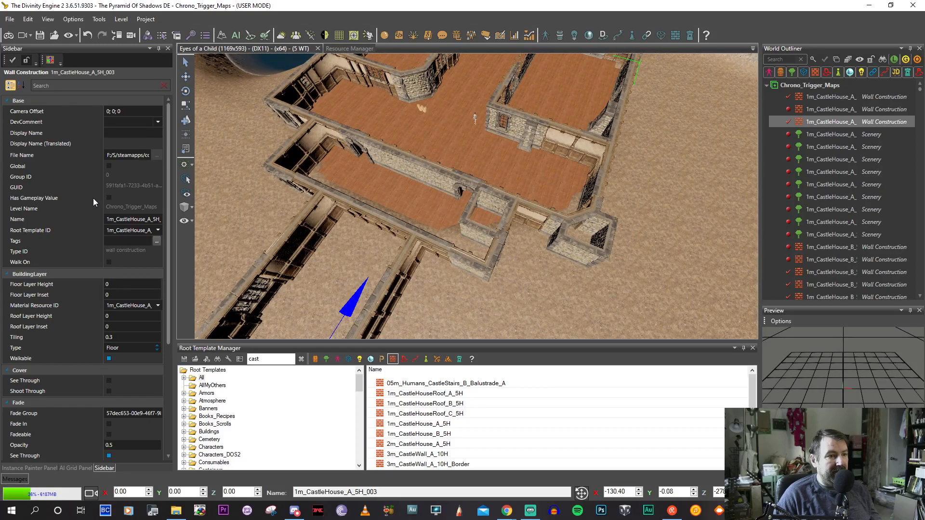
middle_drag(561, 216, 559, 216)
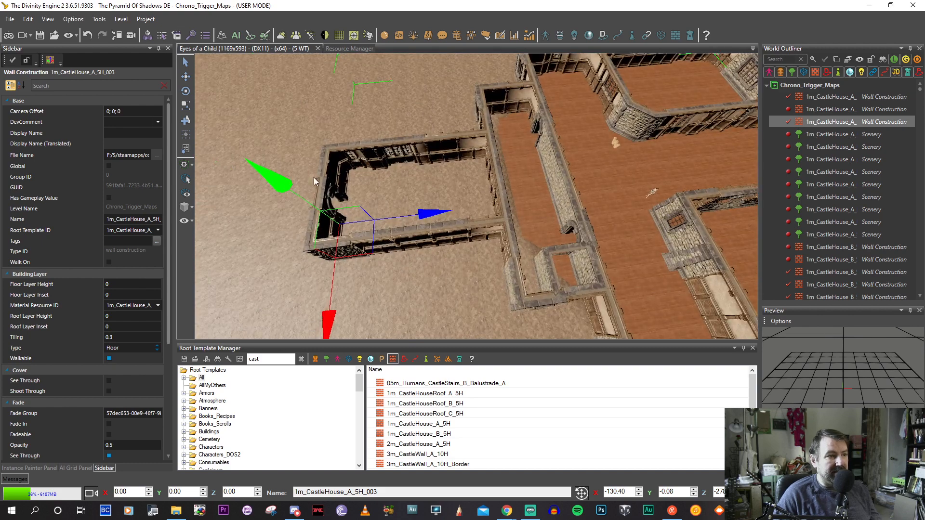
drag(281, 182, 281, 180)
Delete the stray wall pieces outside the castle buildings: the stone pillar, the small CityHouse pieces and the mossy WorkerHouseBase piece.
middle_drag(552, 227, 492, 183)
click(473, 159)
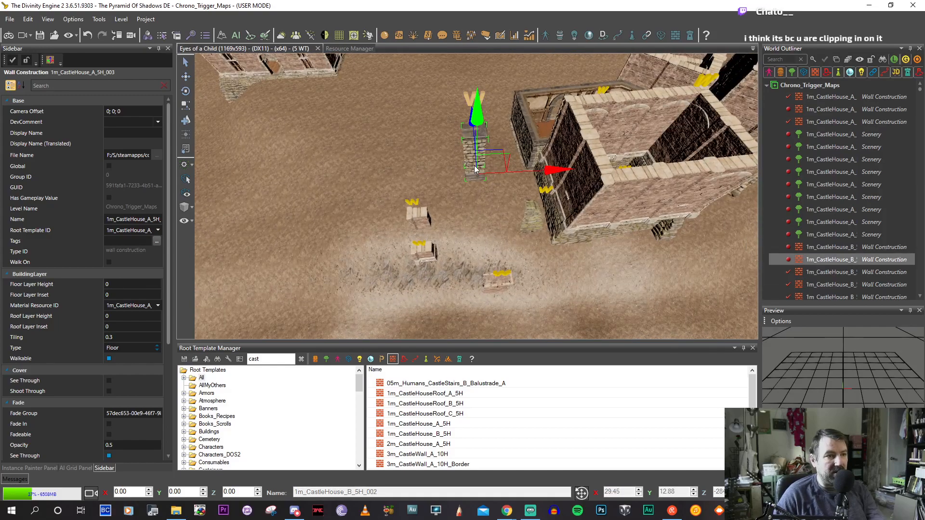
click(420, 218)
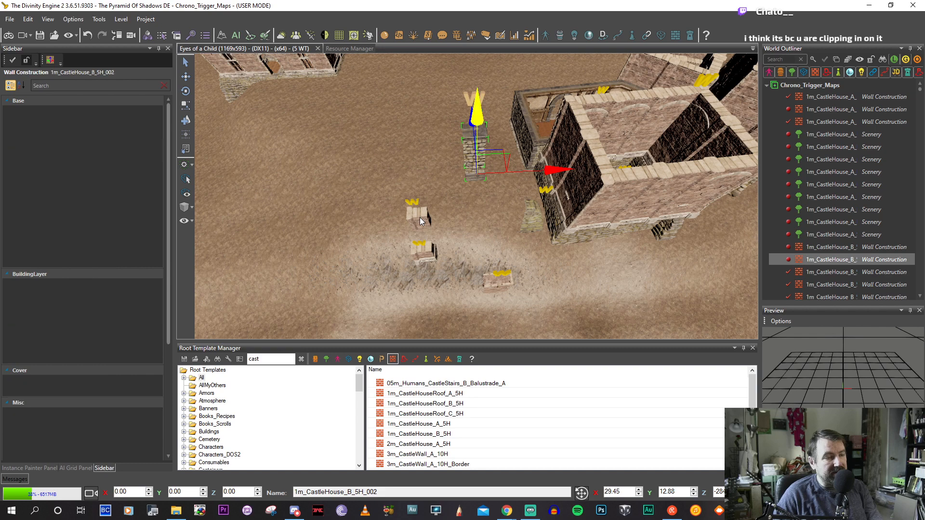
click(421, 255)
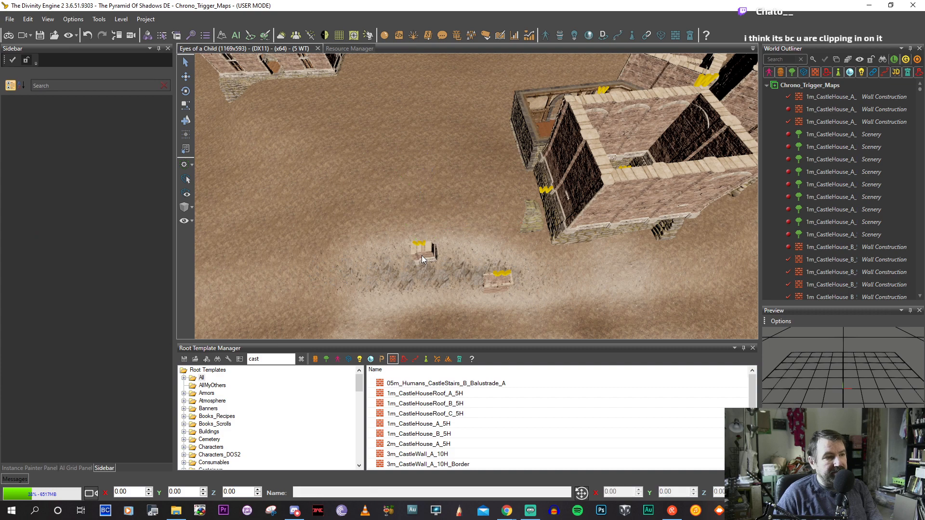
click(496, 282)
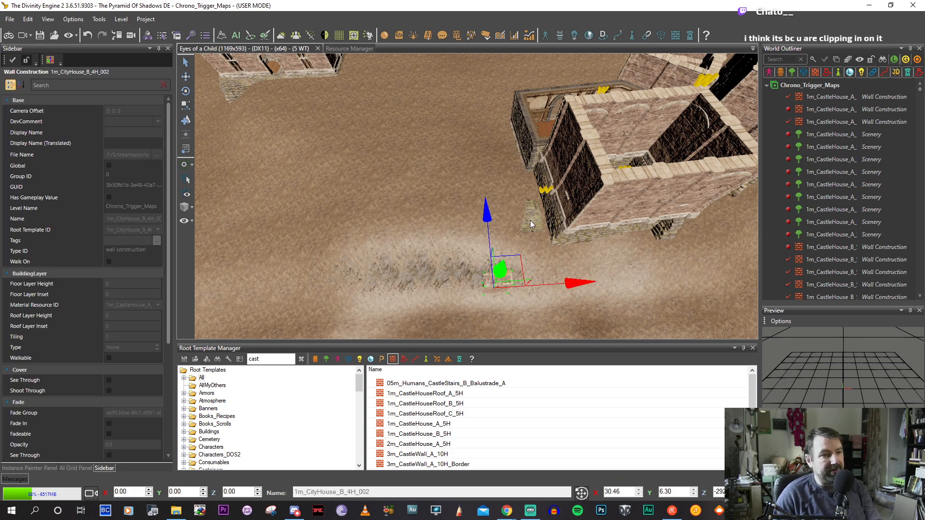
click(530, 220)
click(530, 220)
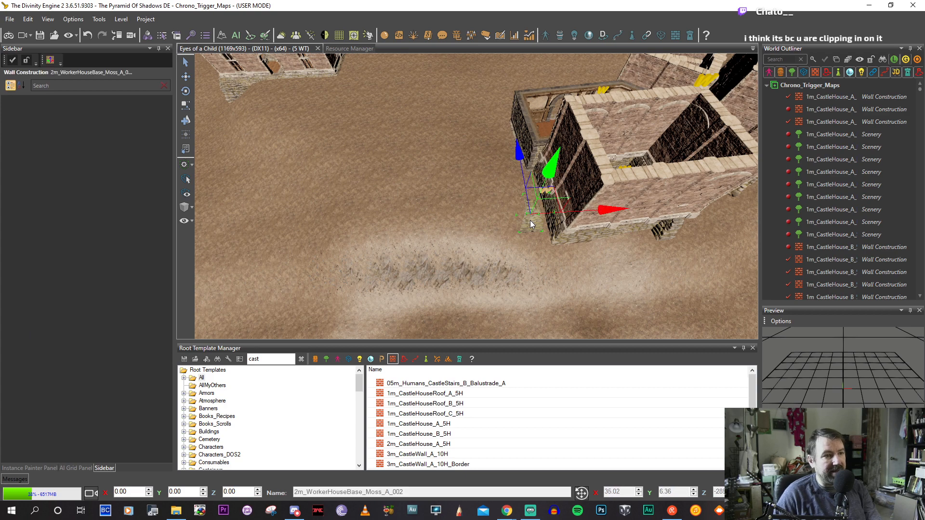
click(579, 246)
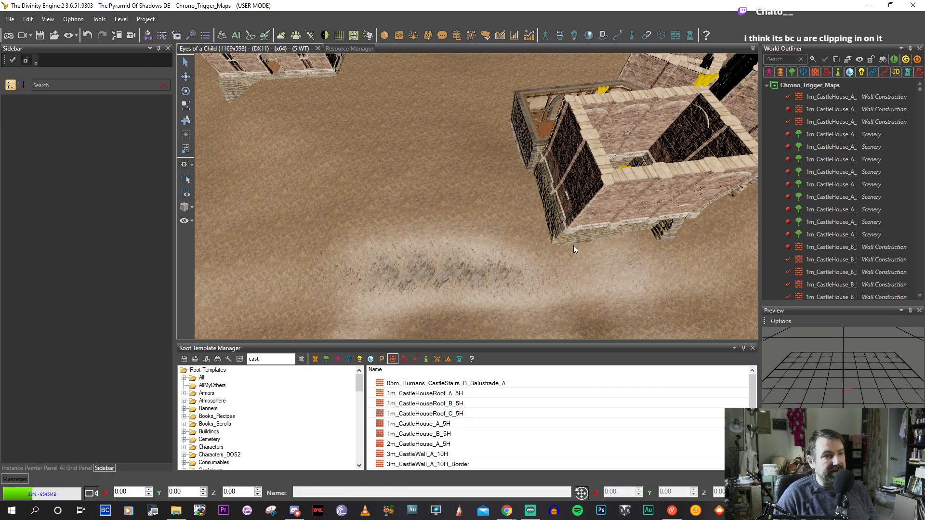
Delete the three leftover CityHouse wall pieces standing on the open ground beyond the castle walls.
right_drag(540, 141, 534, 175)
middle_drag(534, 174, 528, 286)
scroll(527, 293, up, 8)
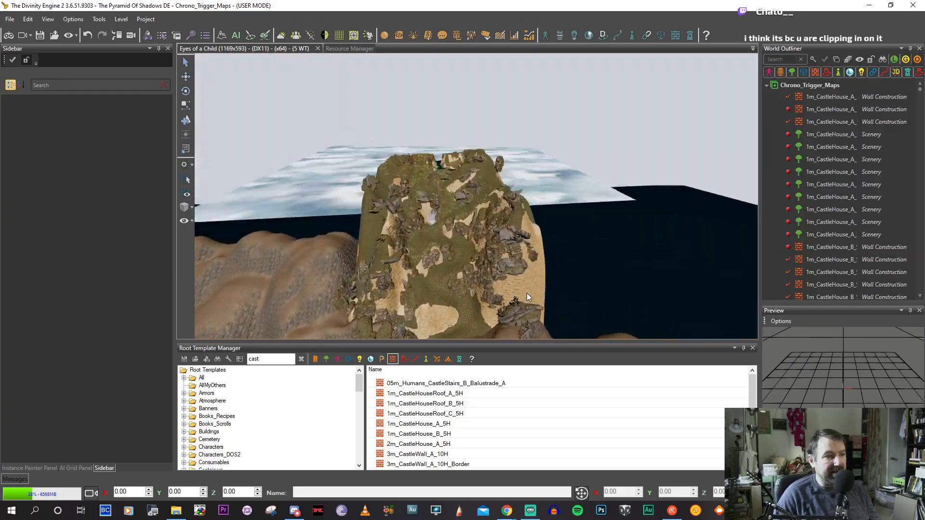
scroll(533, 292, up, 10)
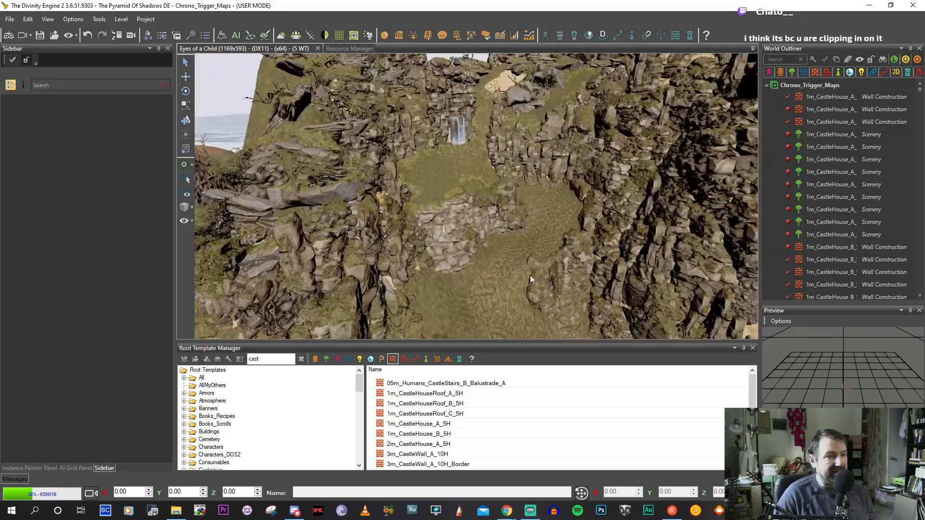
scroll(522, 276, up, 10)
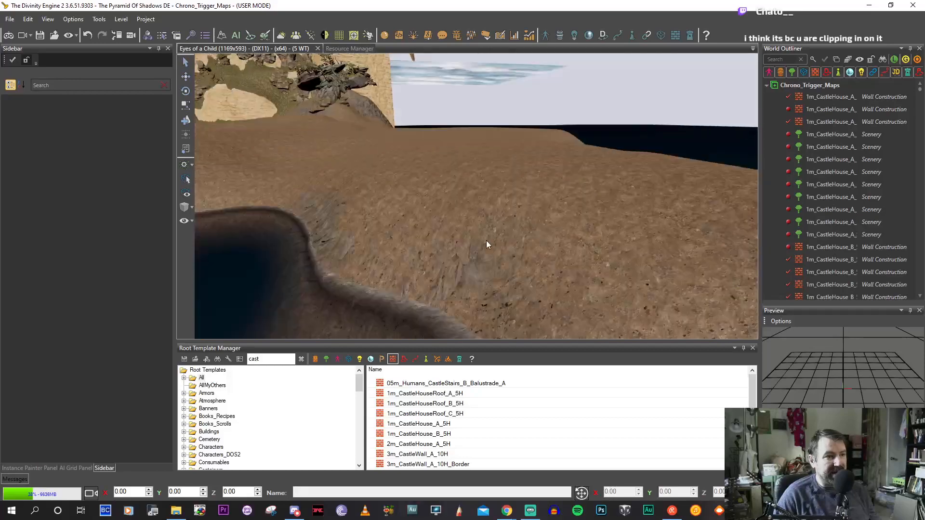
scroll(479, 241, up, 10)
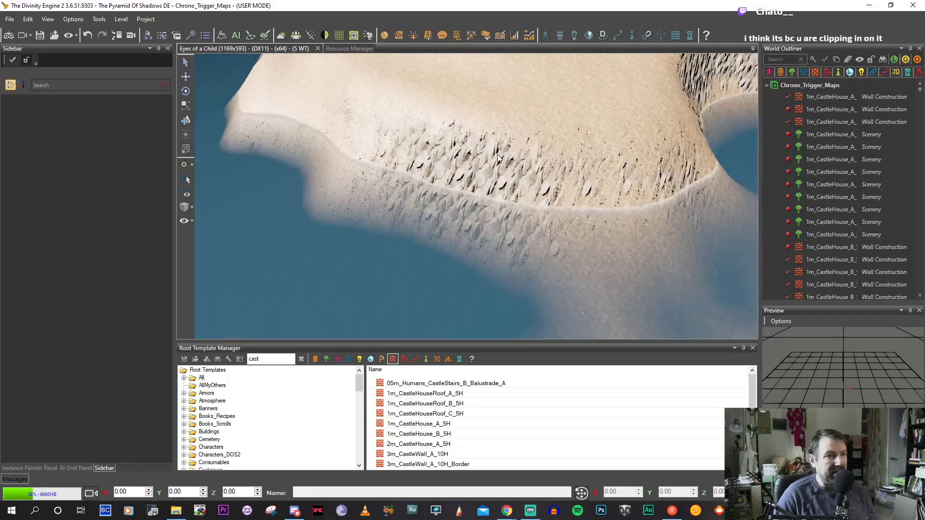
scroll(444, 210, up, 10)
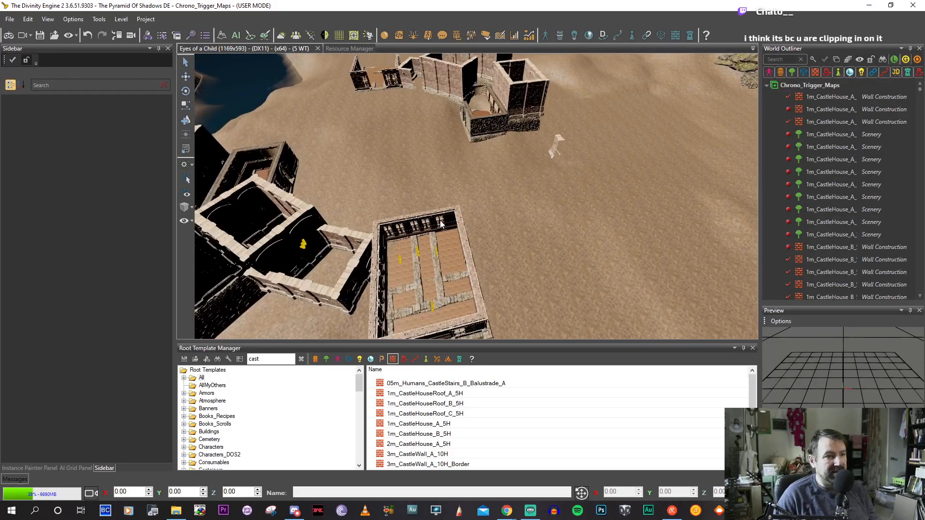
scroll(420, 243, up, 10)
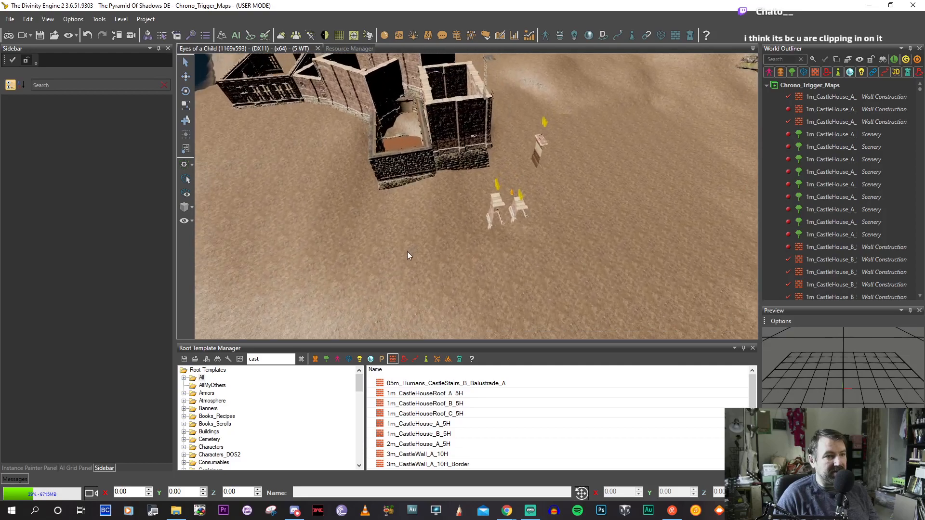
right_drag(404, 250, 426, 256)
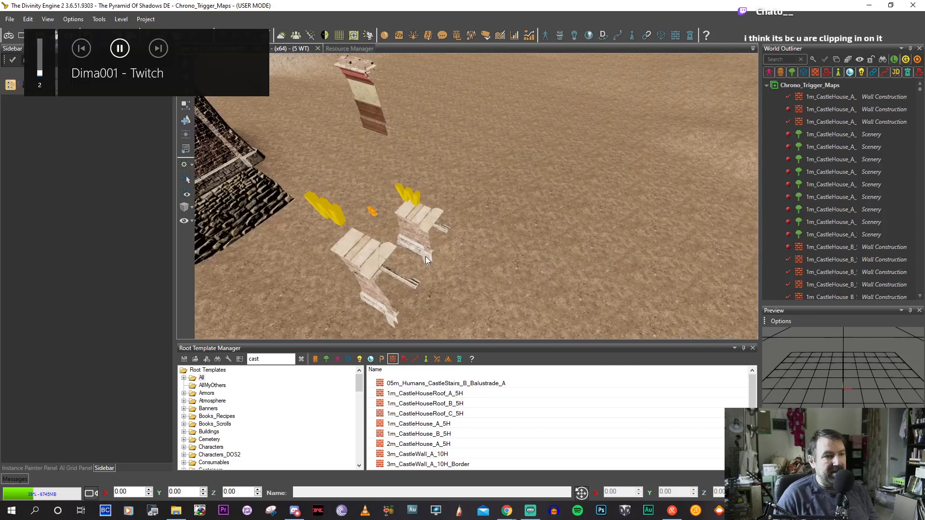
click(368, 267)
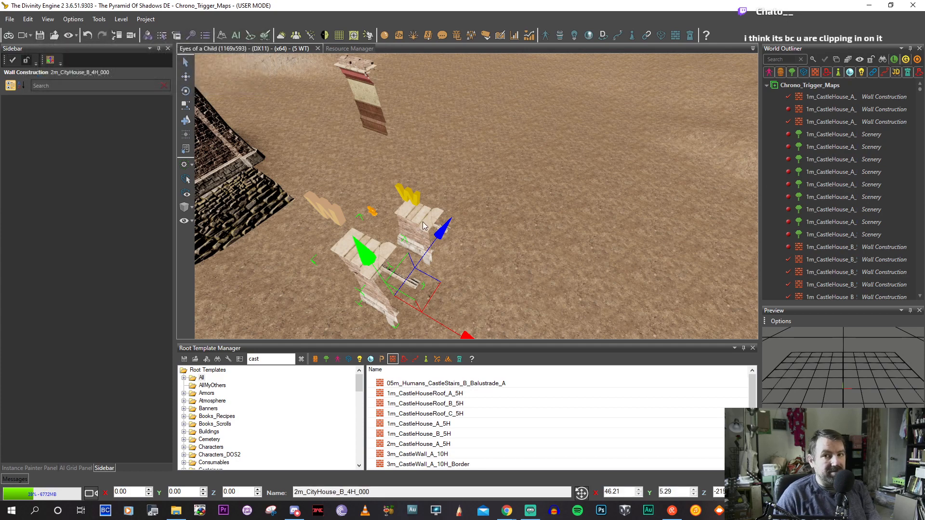
key(Delete)
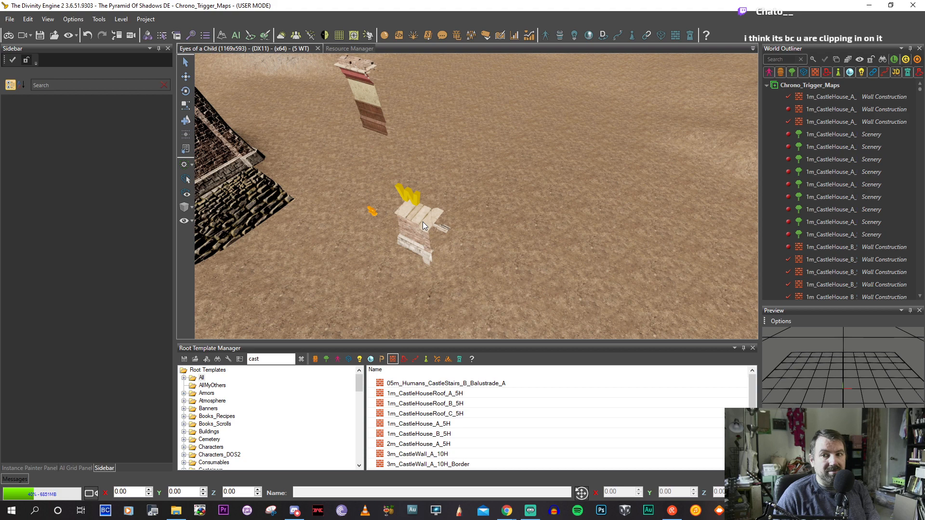
click(423, 222)
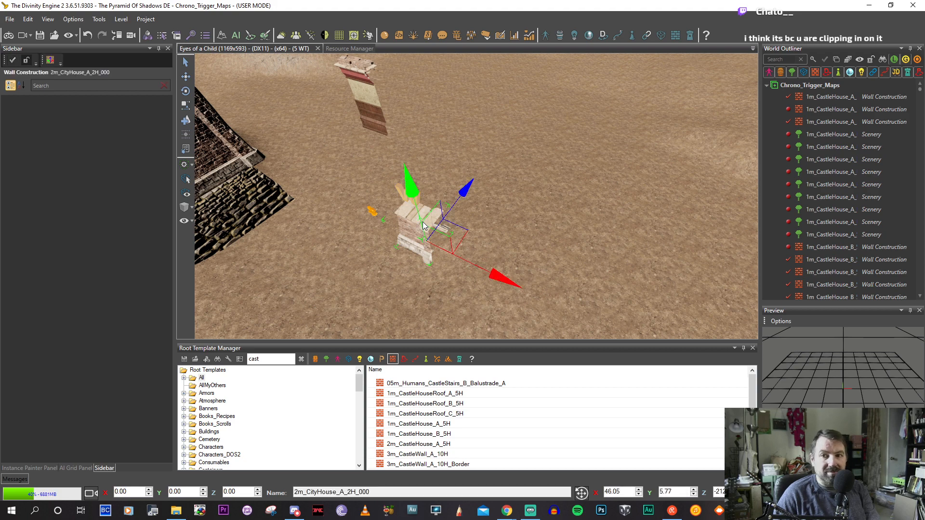
click(363, 91)
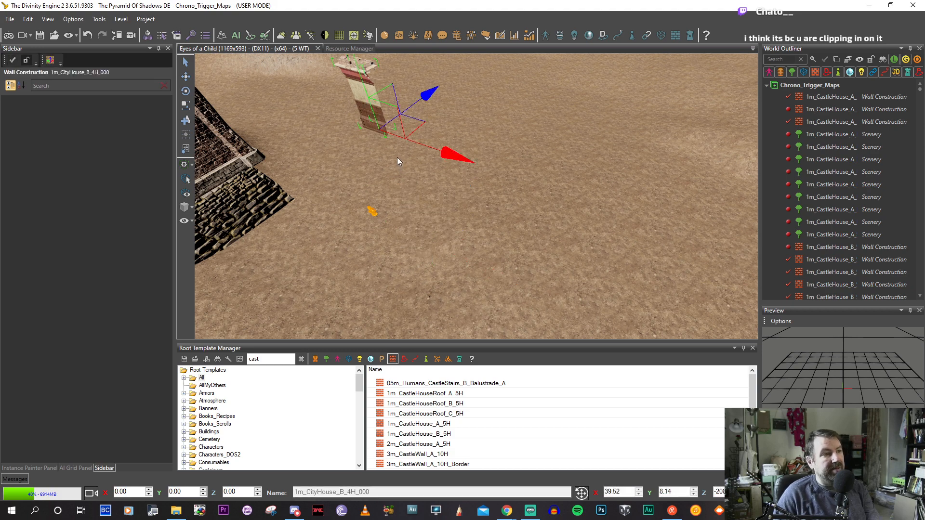
key(Delete)
Switch the stone segments of the dividing wall between the two archways to the wood-panelled interior variant.
mouse_move(412, 186)
middle_down()
mouse_move(424, 190)
mouse_move(386, 201)
mouse_move(468, 170)
mouse_move(490, 195)
mouse_move(523, 187)
mouse_move(512, 160)
mouse_move(517, 172)
mouse_move(476, 174)
mouse_move(435, 144)
mouse_move(377, 143)
mouse_move(387, 114)
mouse_move(468, 95)
mouse_move(580, 140)
mouse_move(468, 200)
mouse_move(542, 243)
mouse_move(629, 241)
mouse_move(635, 221)
mouse_move(632, 247)
mouse_move(649, 198)
mouse_move(640, 219)
middle_up()
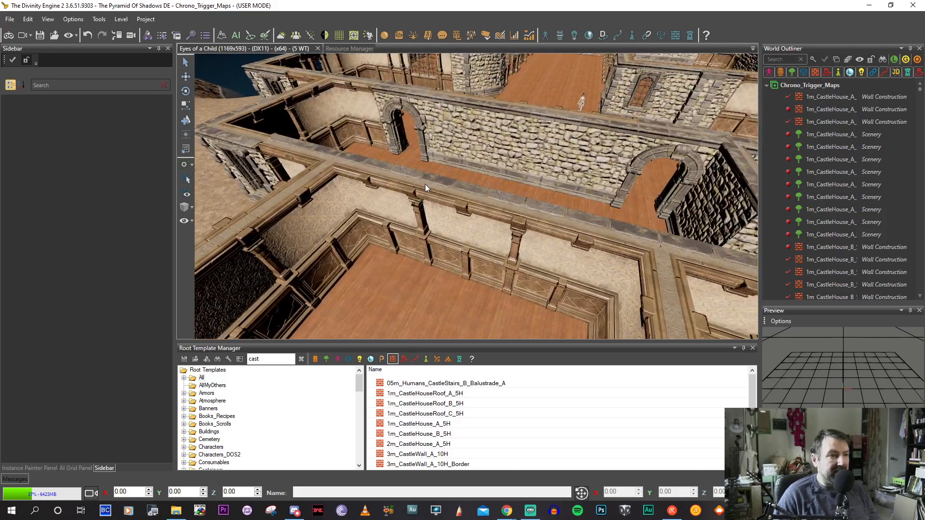
middle_drag(425, 184, 379, 215)
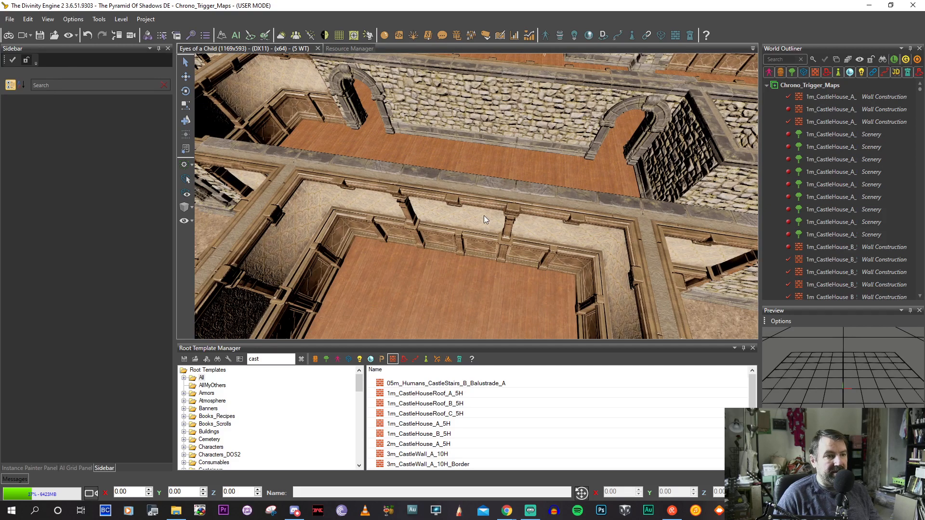
mouse_move(447, 215)
middle_down()
mouse_move(444, 230)
mouse_move(419, 221)
mouse_move(419, 233)
mouse_move(410, 221)
mouse_move(439, 222)
middle_up()
click(510, 240)
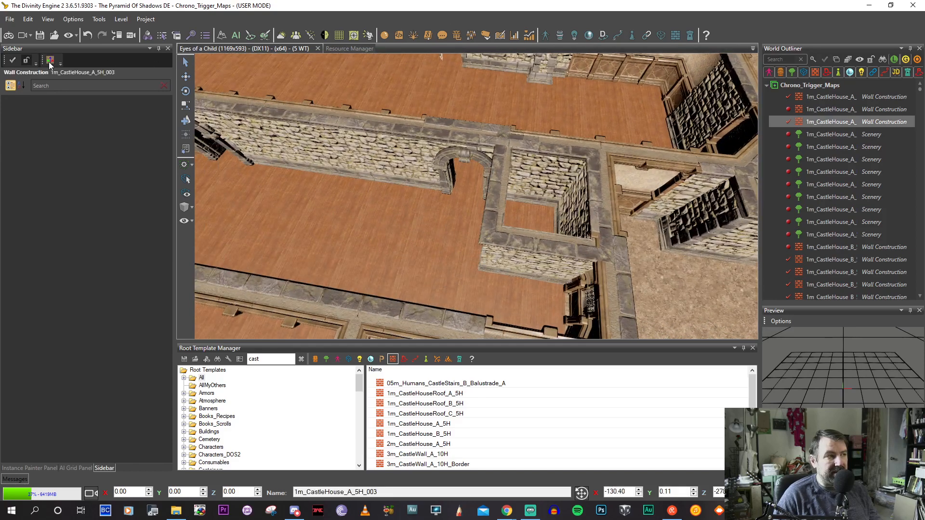
drag(592, 158, 588, 167)
middle_drag(552, 166, 525, 181)
click(571, 170)
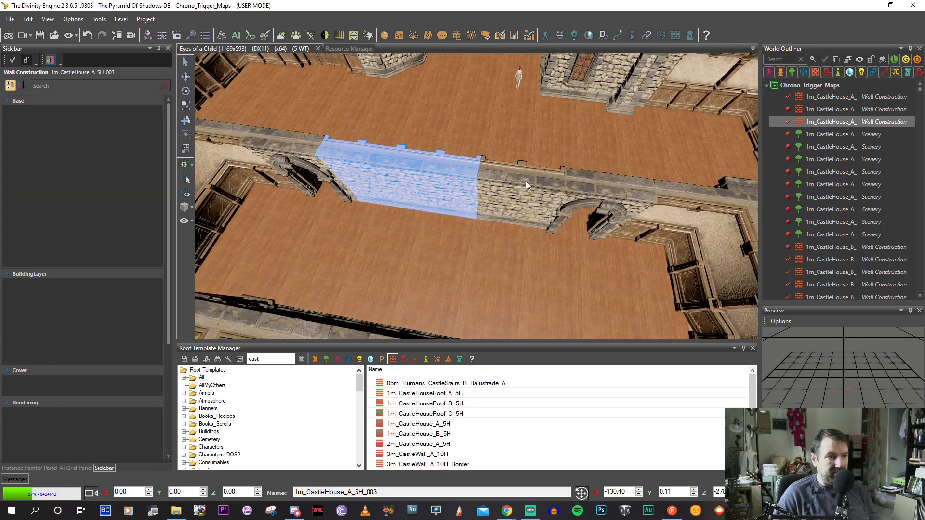
click(474, 186)
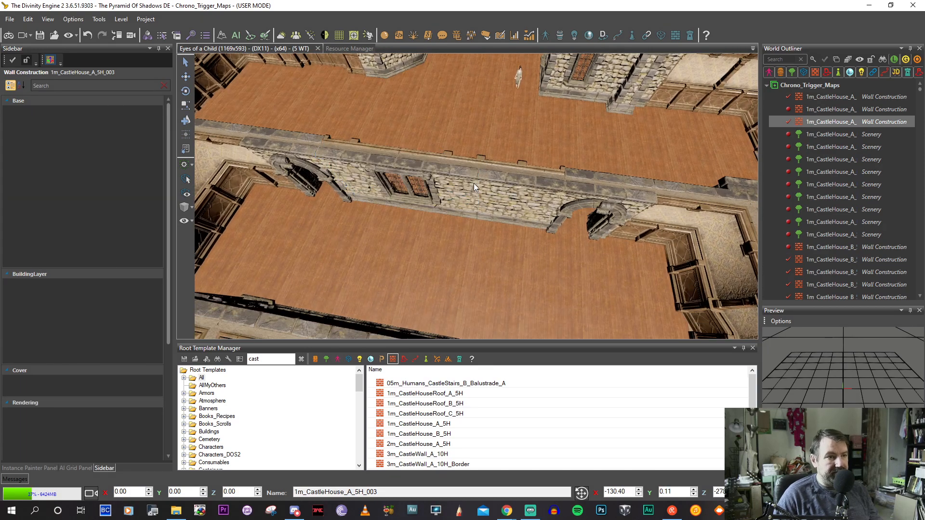
click(508, 192)
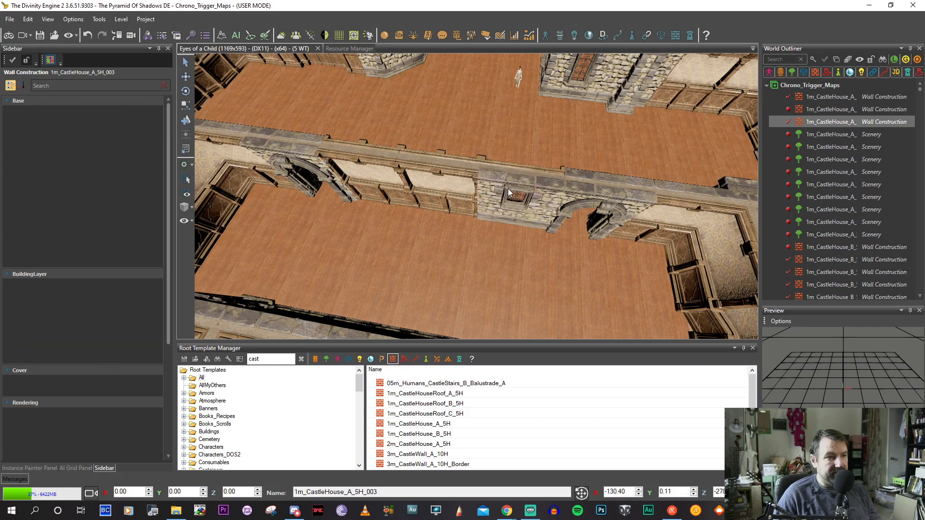
click(574, 186)
key(a)
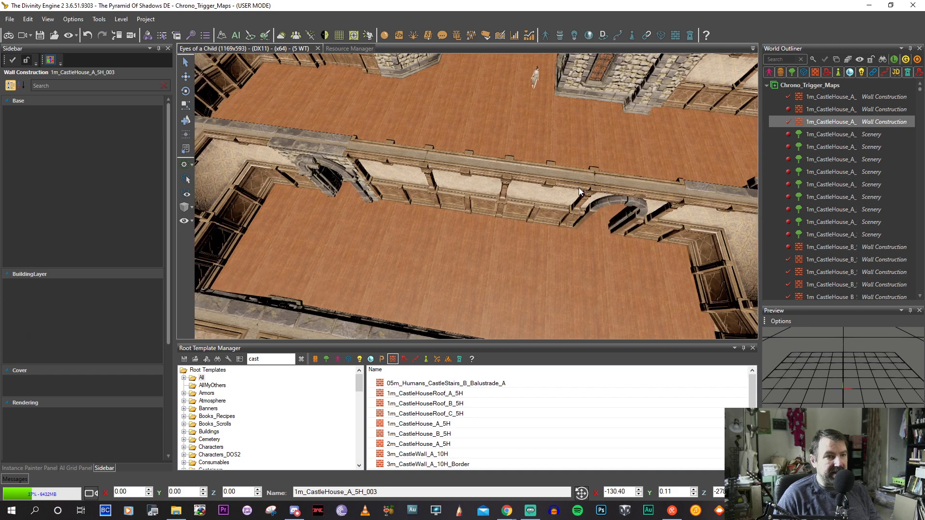
Change the far archway segment and adjoining wall junction to panelling inside the rooms, keeping stone on the exterior side.
click(360, 147)
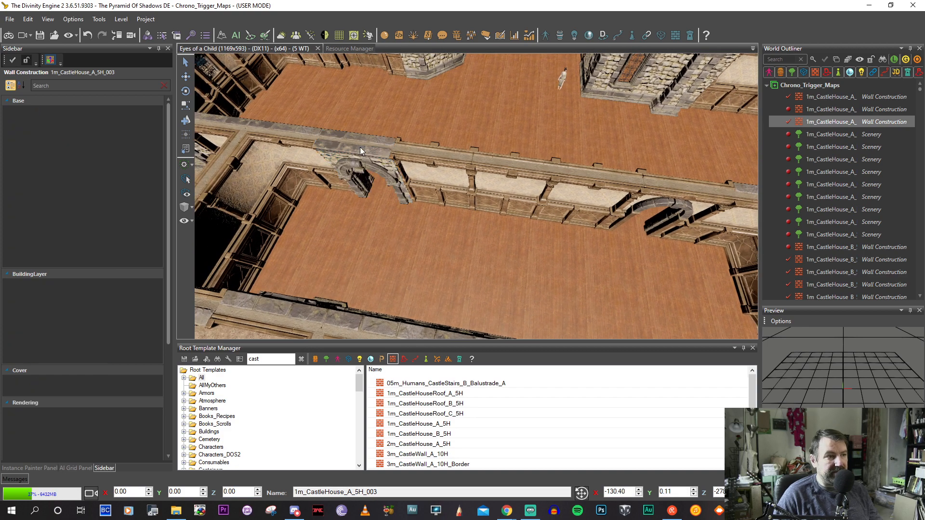
key(w)
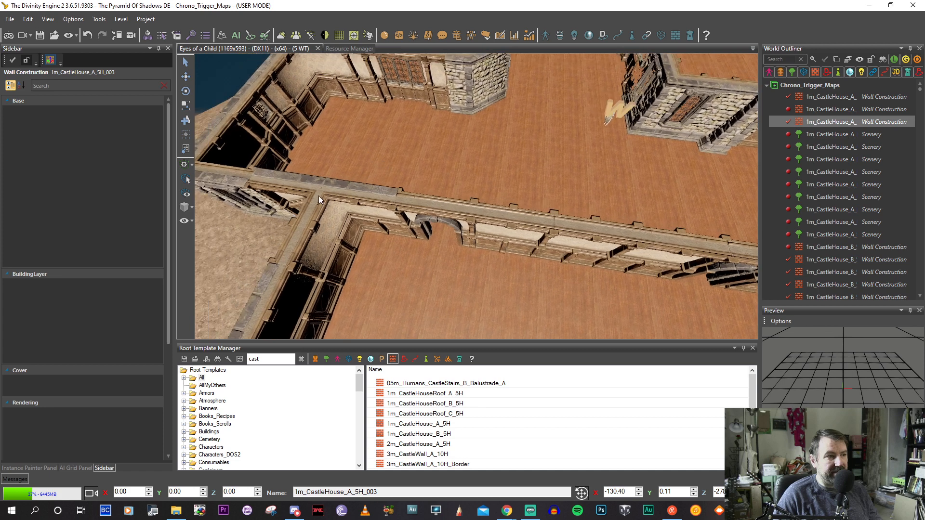
click(328, 189)
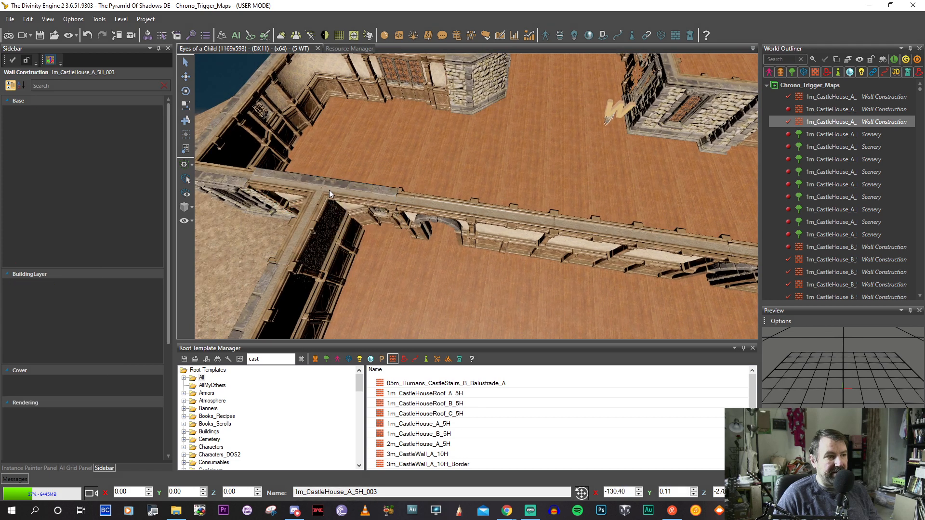
click(328, 190)
click(329, 191)
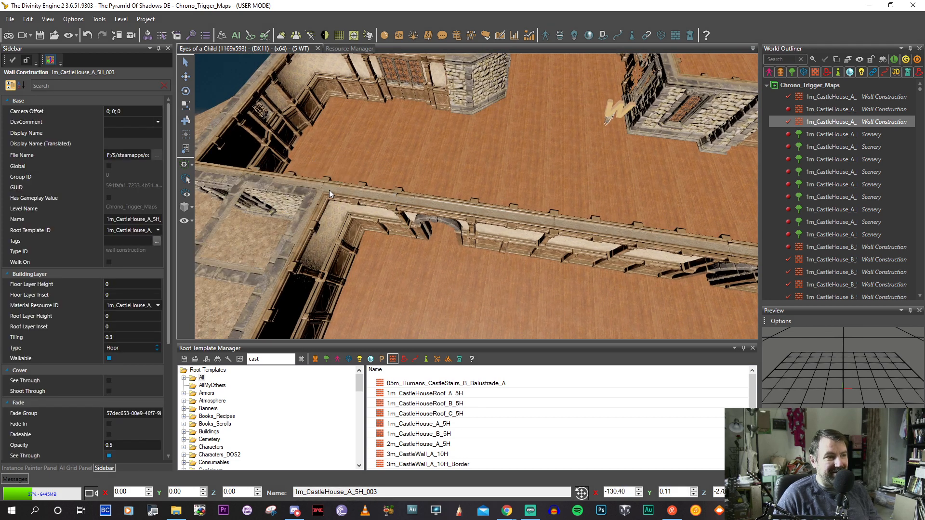
click(328, 190)
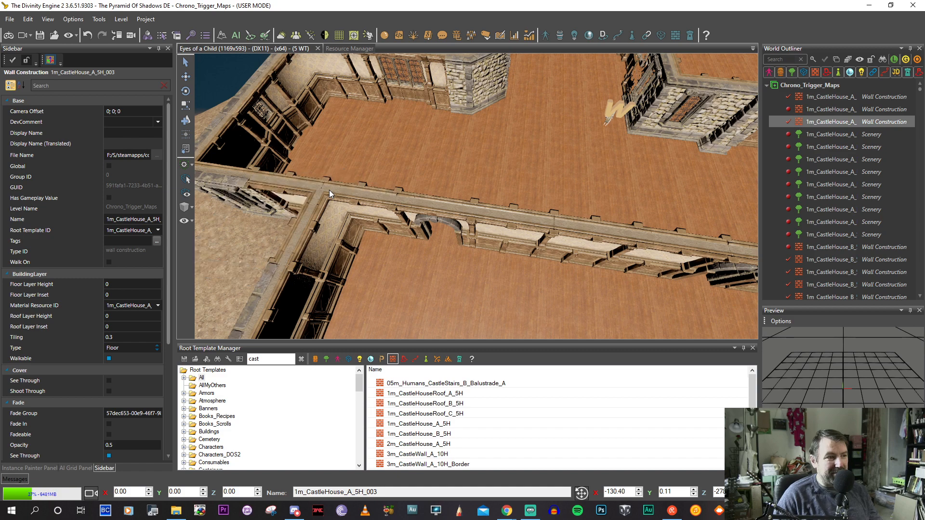
click(328, 190)
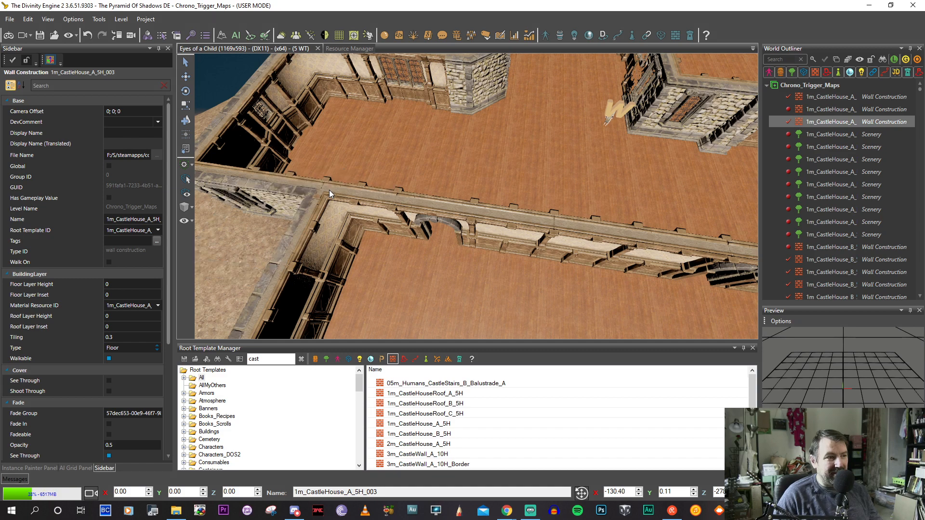
Change the wall junction at the dividing wall's other end to panelling inside the hall and stone on the exterior.
right_drag(329, 191, 422, 218)
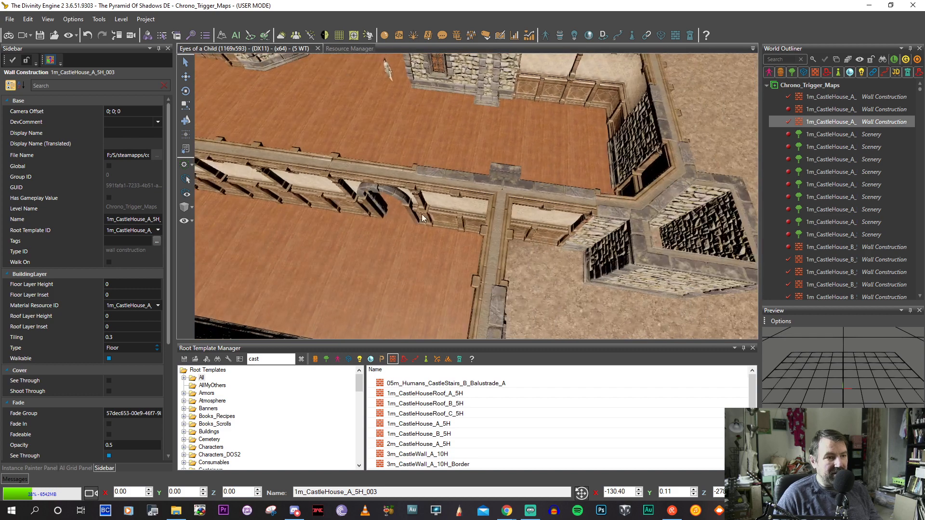
click(499, 193)
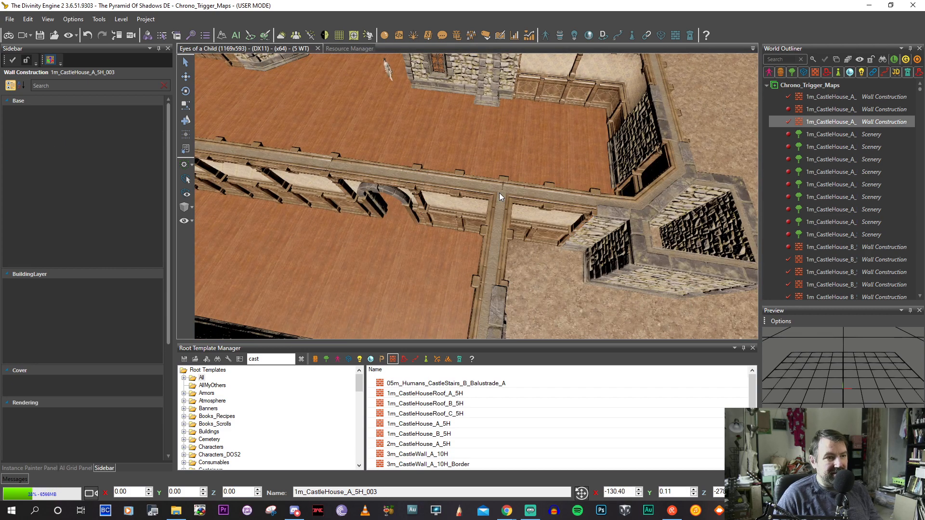
click(500, 193)
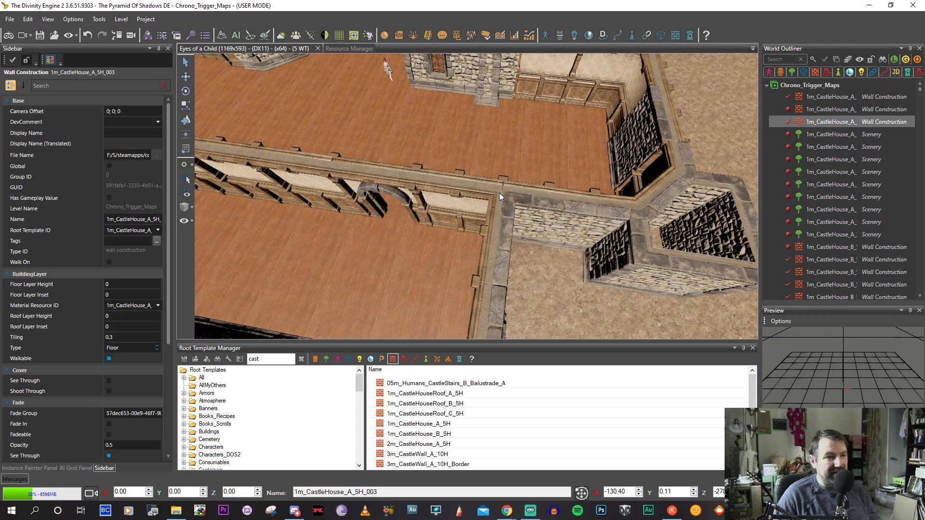
Flip the stone segment of the room's exterior side wall so its panelling faces inside and the stone faces outside.
right_drag(499, 193, 559, 197)
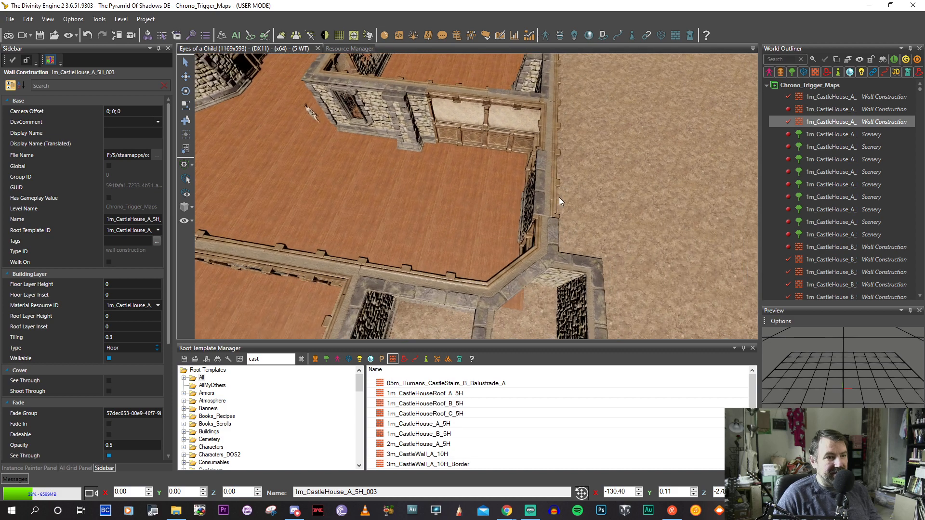
click(540, 196)
right_click(540, 196)
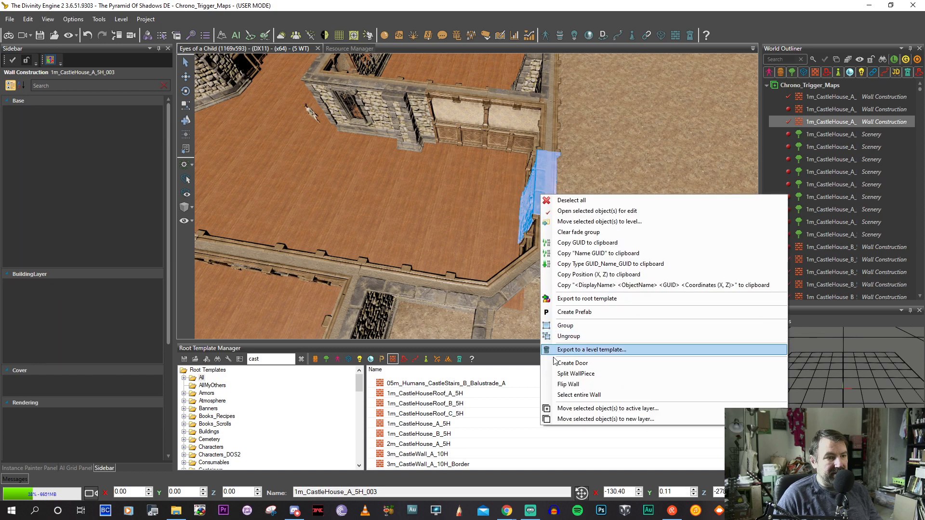
click(568, 384)
Replace the small tower-shaped corner with a plain square corner that has panelling inside and stone outside.
key(s)
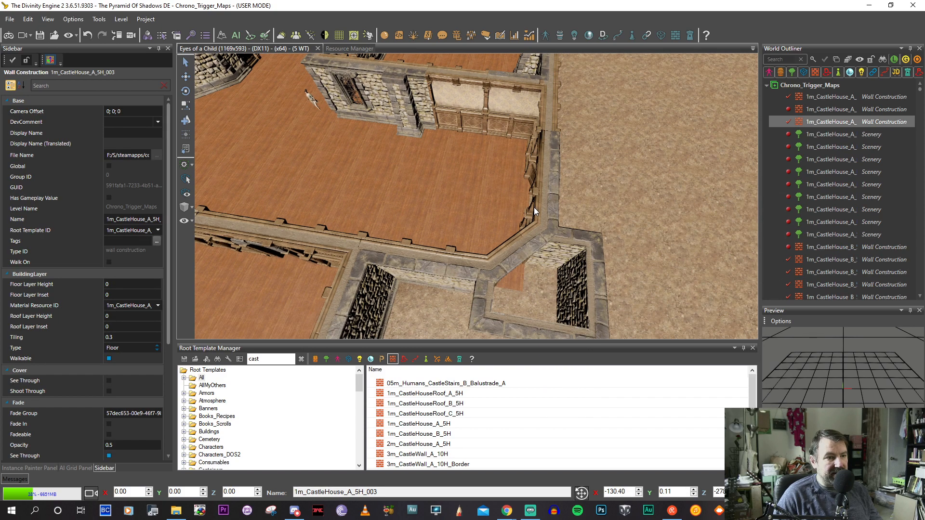
click(472, 194)
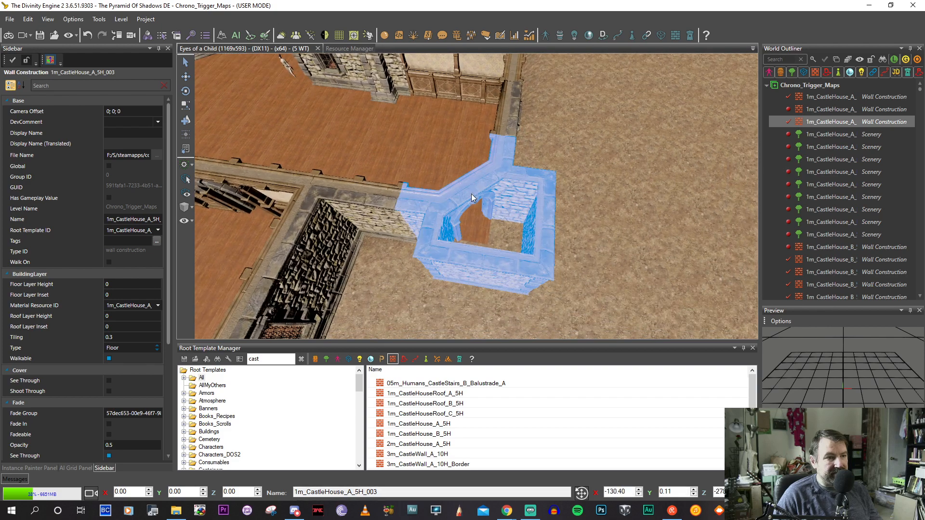
key(w)
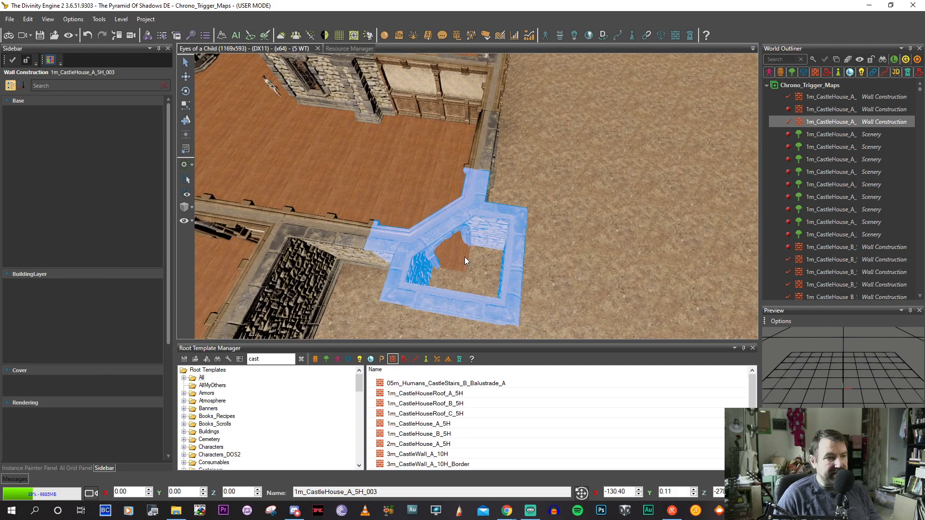
key(w)
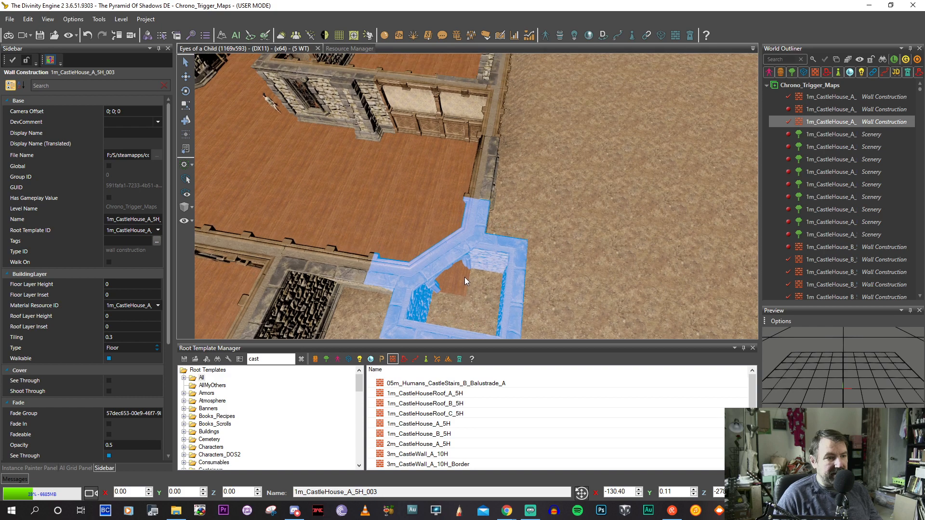
key(s)
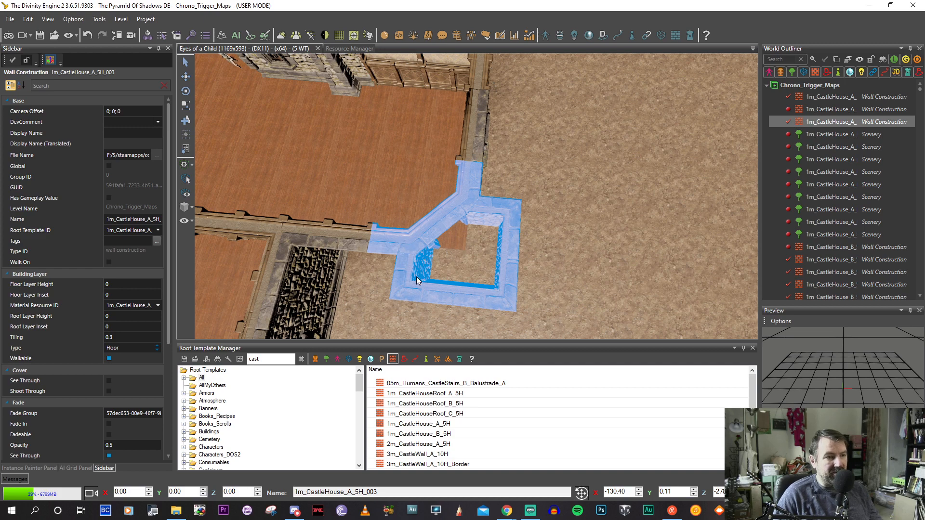
key(Delete)
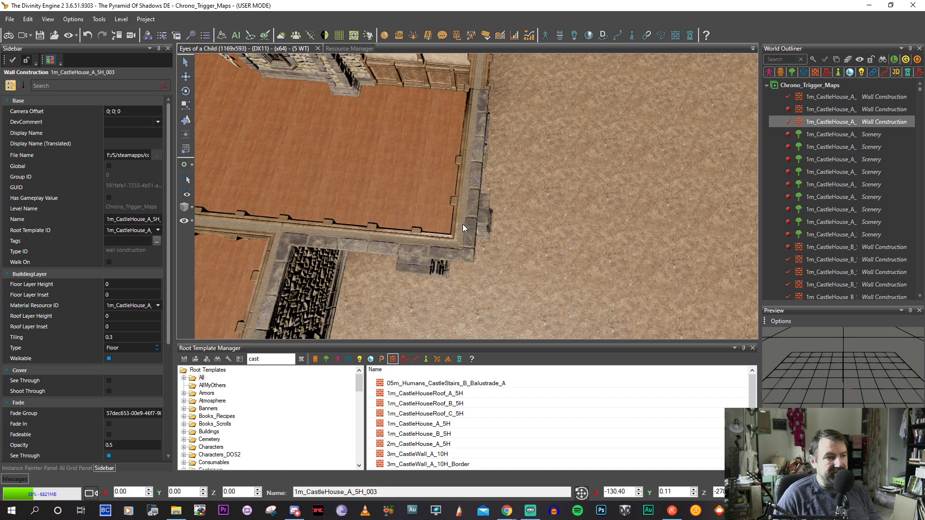
Change the free-standing corner of the neighbouring room's wall to a square variant with panelling on the hall side.
mouse_move(463, 224)
middle_down()
mouse_move(473, 232)
mouse_move(458, 242)
middle_up()
click(549, 207)
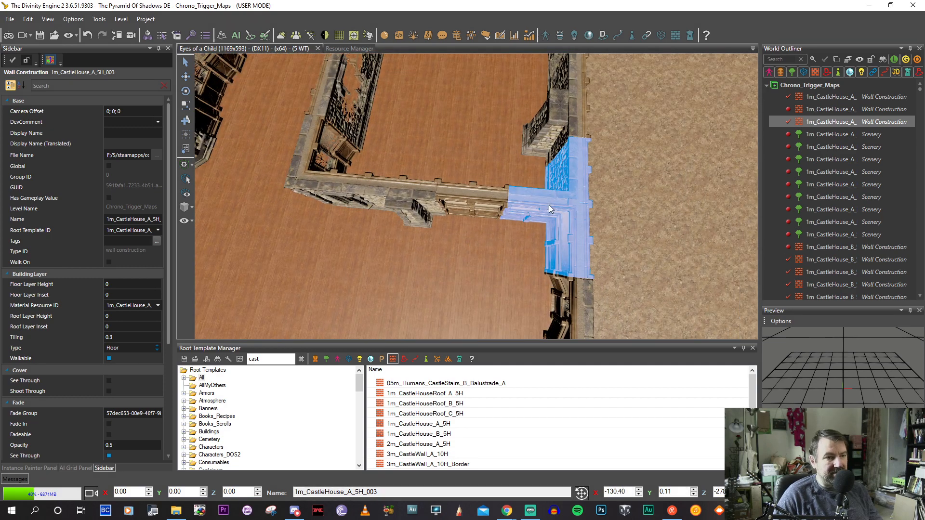
middle_drag(548, 204, 557, 204)
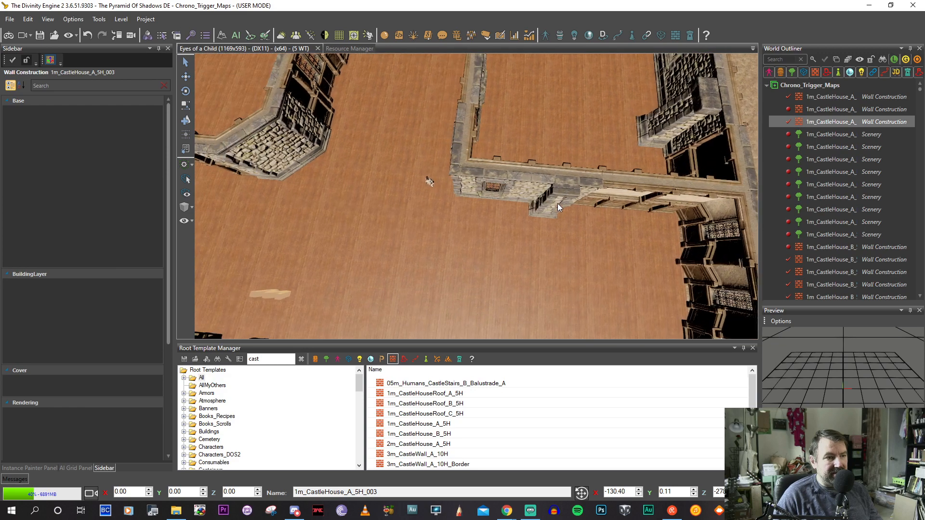
click(527, 182)
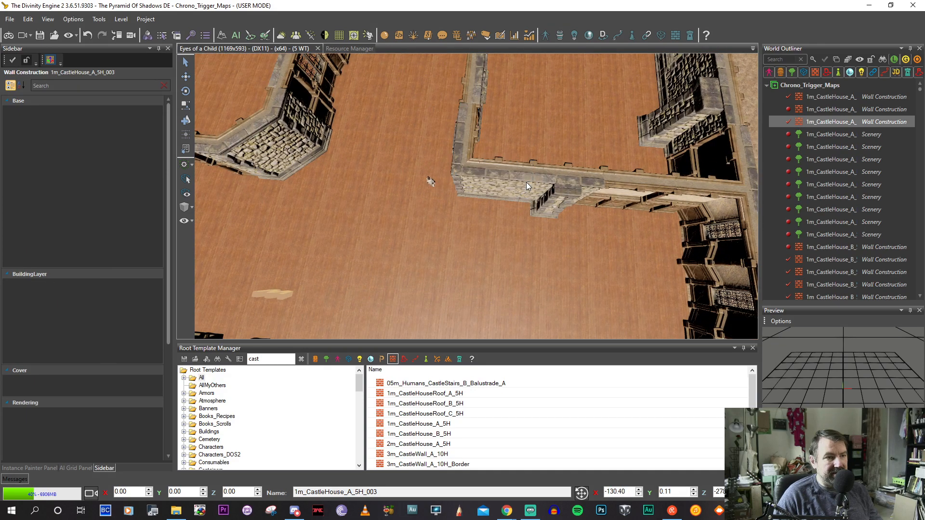
click(526, 182)
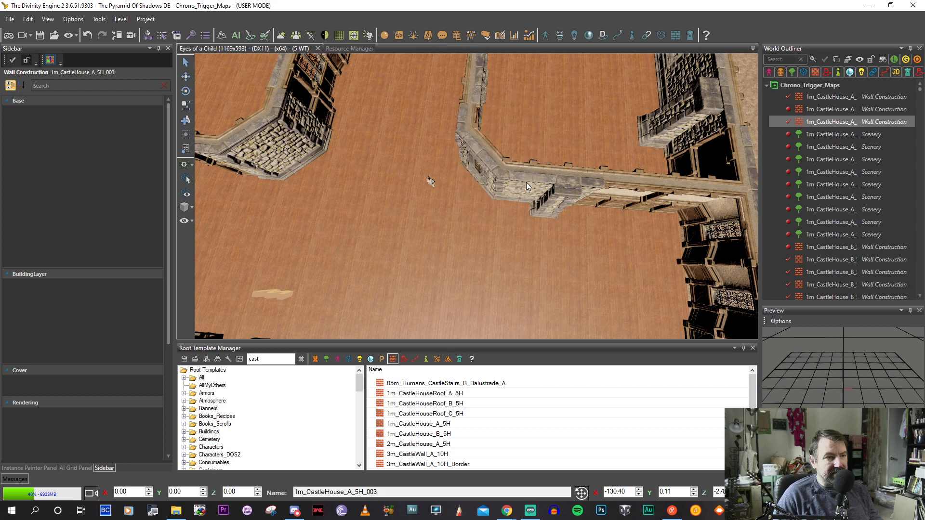
click(526, 182)
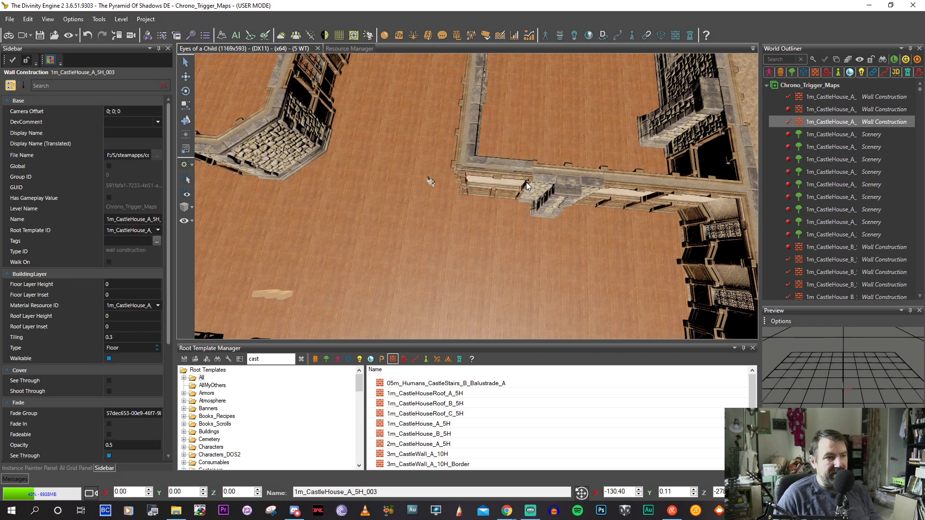
Change the projecting stone segment to flat panelling and give the adjoining square corner panelling on both sides.
middle_drag(527, 182, 521, 184)
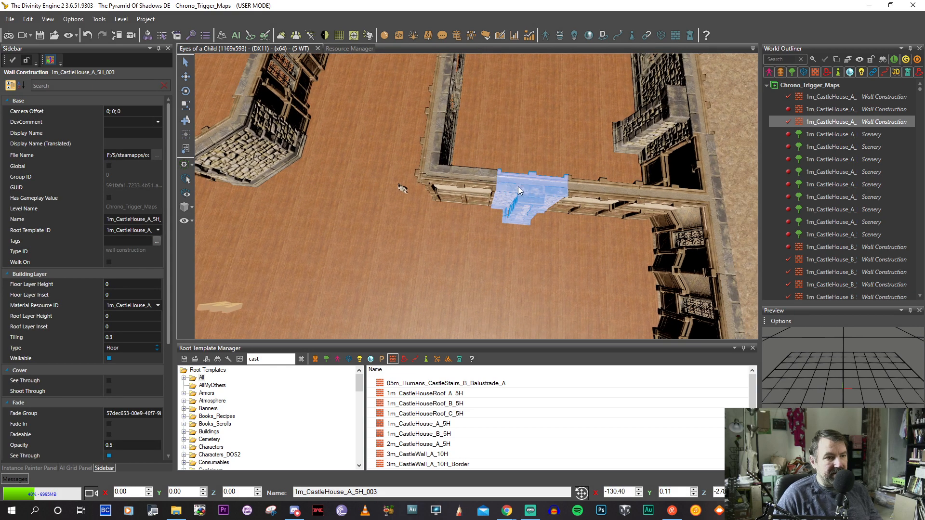
click(519, 187)
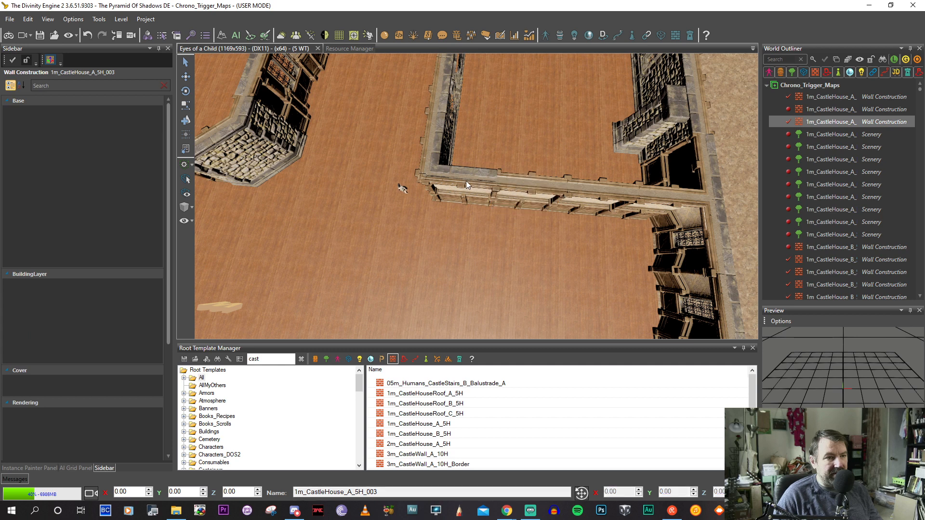
click(448, 173)
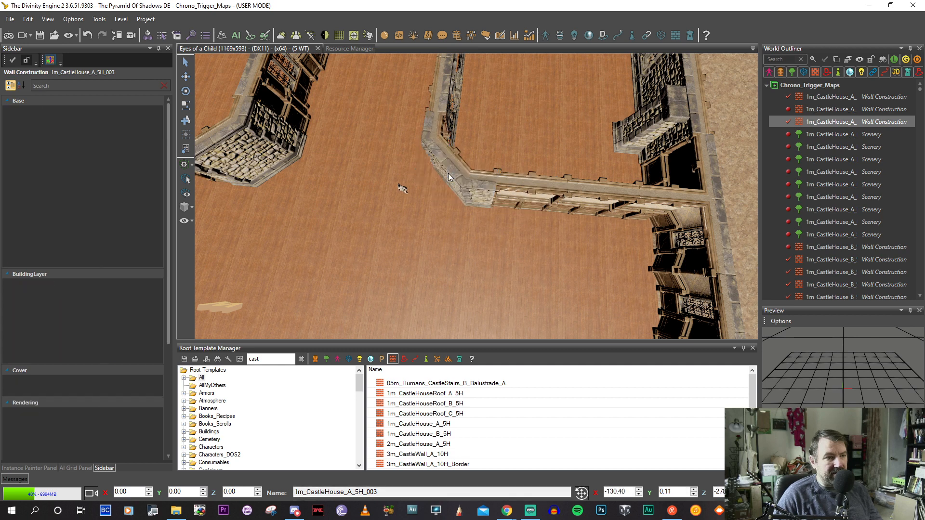
scroll(448, 179, up, 2)
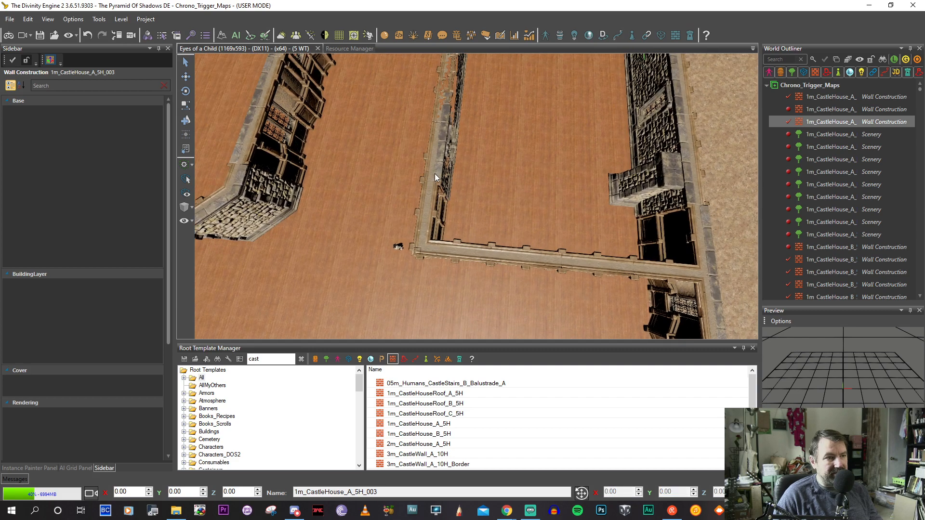
Switch the remaining stone segments of the long dividing wall between the room and the central hall to panelling on both sides.
click(434, 168)
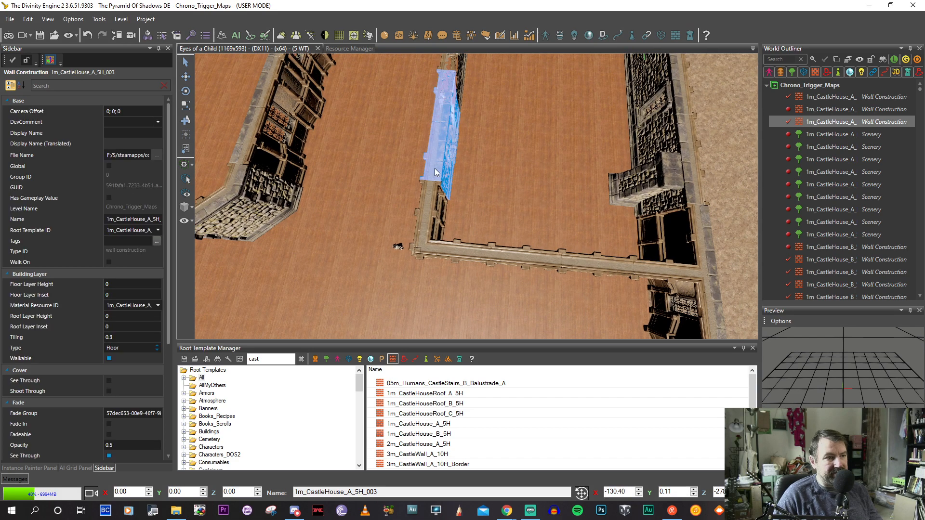
key(d)
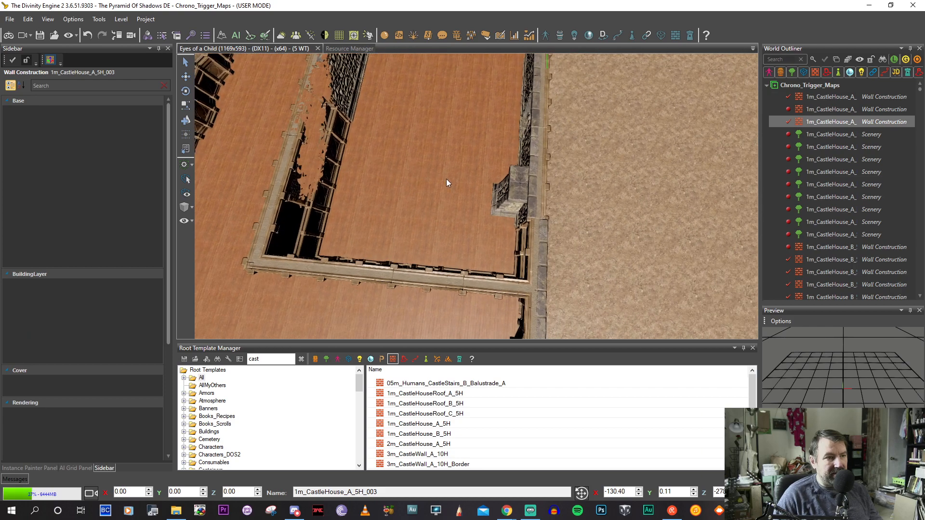
scroll(501, 205, down, 5)
key(w)
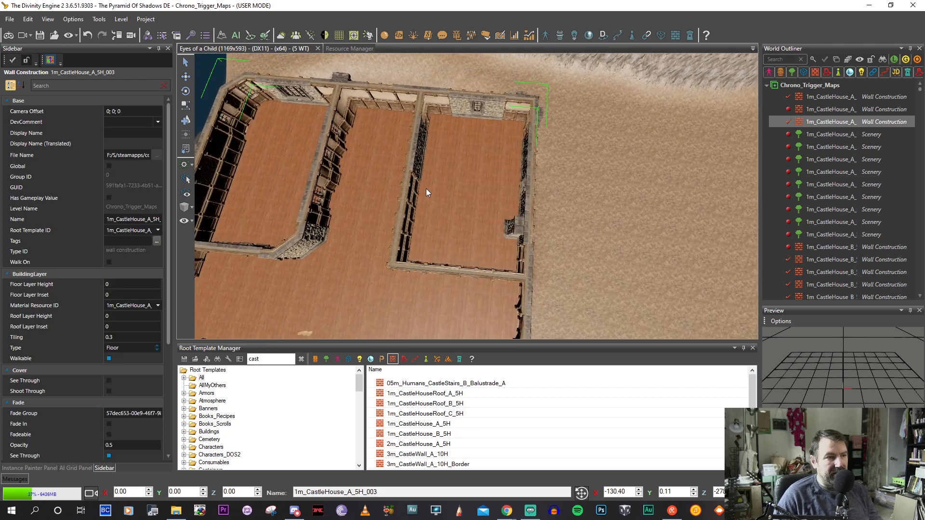
scroll(429, 192, up, 3)
key(w)
scroll(432, 209, up, 2)
click(380, 198)
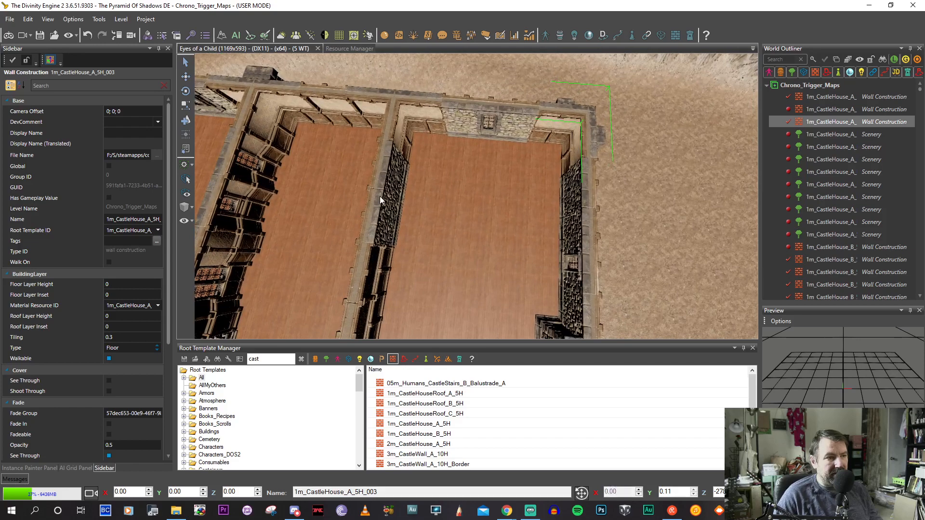
click(380, 198)
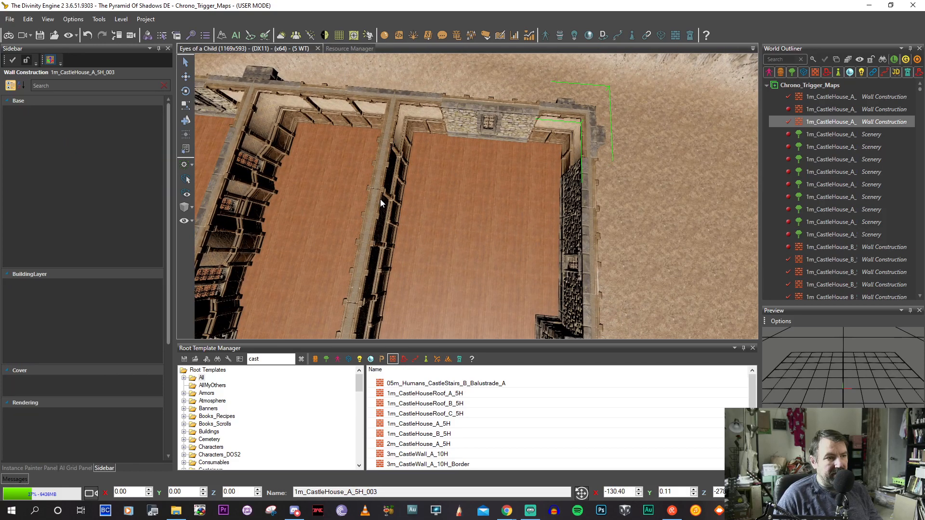
Flip the exterior side wall segment with the projecting stone pillar so the pillar faces outside and panelling lines the room.
scroll(392, 195, up, 4)
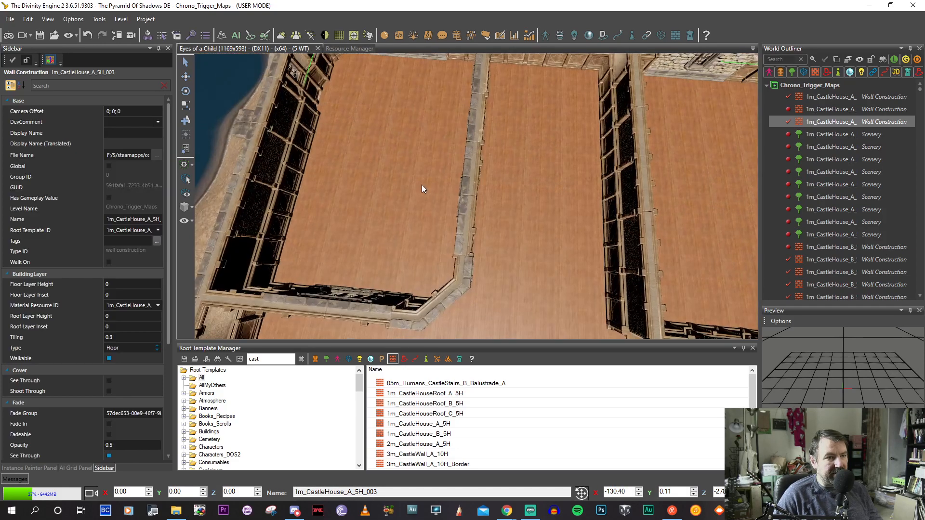
scroll(415, 180, down, 2)
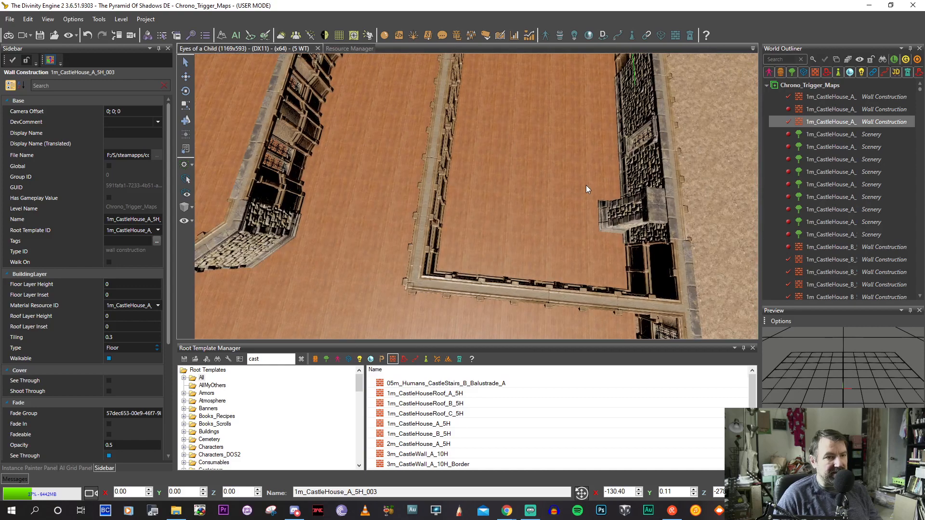
key(d)
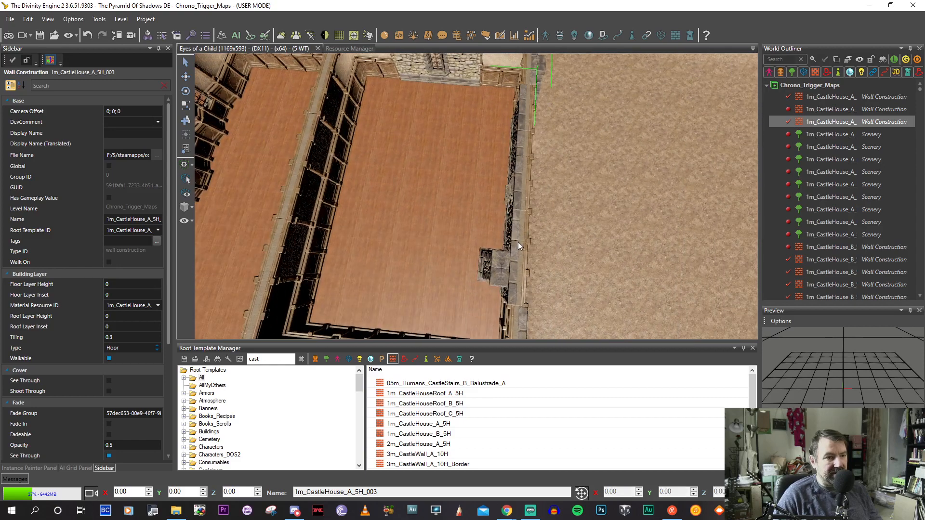
click(519, 245)
right_click(519, 244)
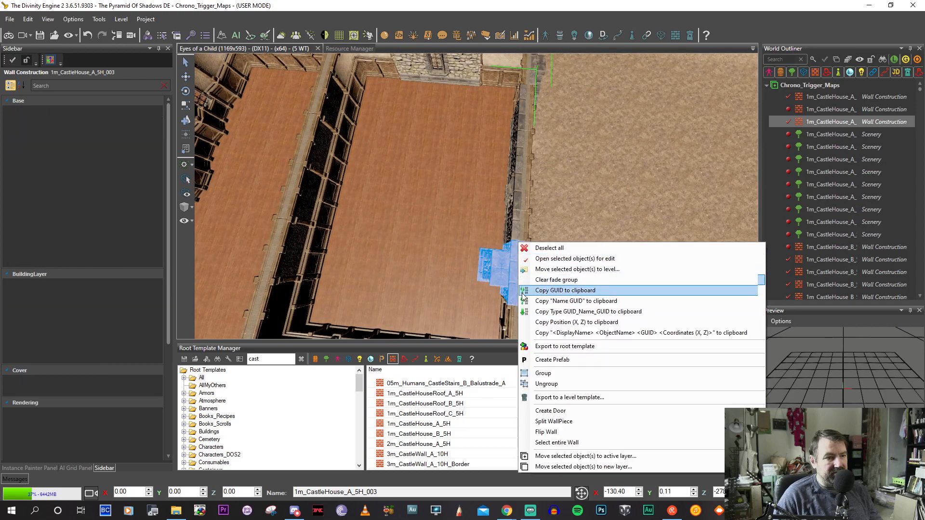
click(549, 432)
Flip the windowed stone segments in the far walls of the two outer rooms to turn their stone faces outward.
key(d)
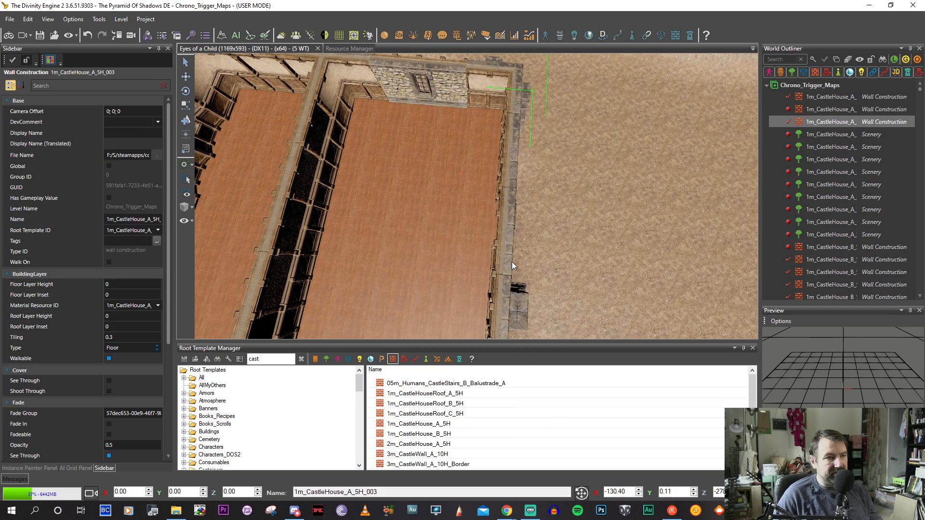
key(a)
key(w)
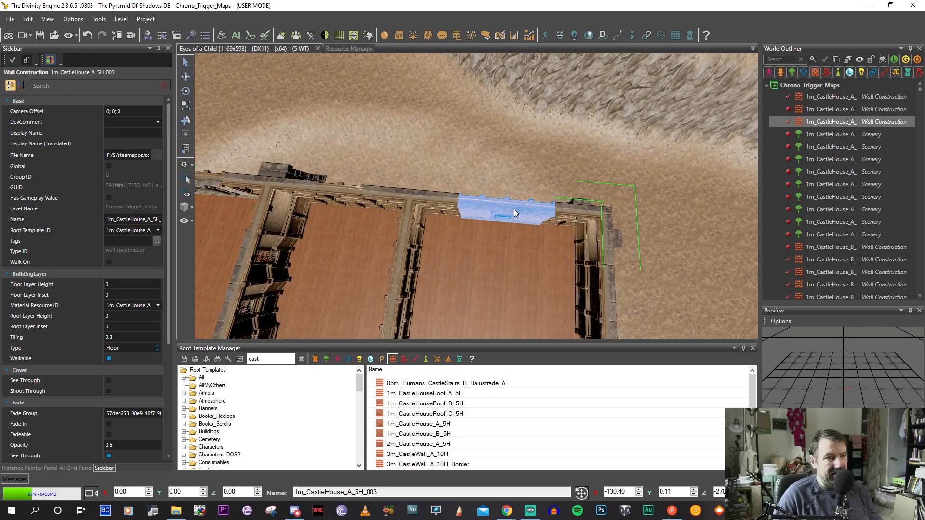
right_click(513, 213)
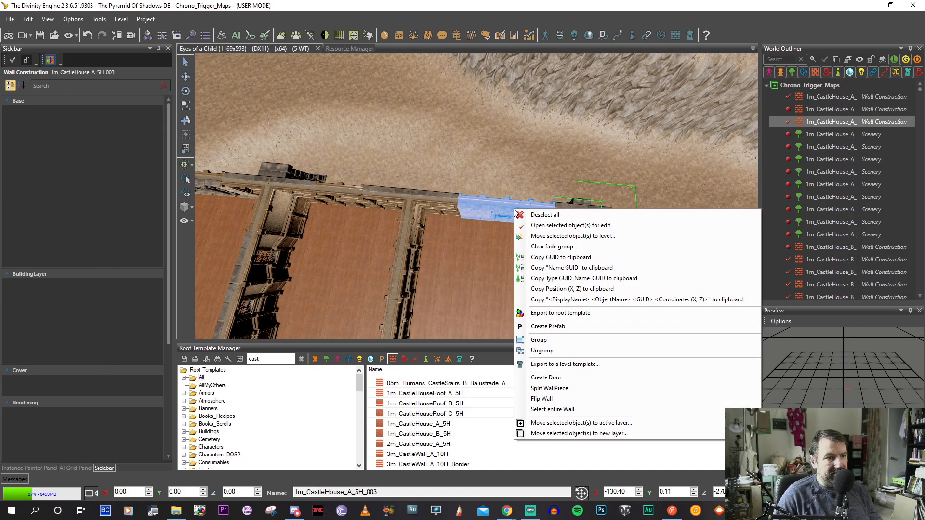
click(551, 400)
key(a)
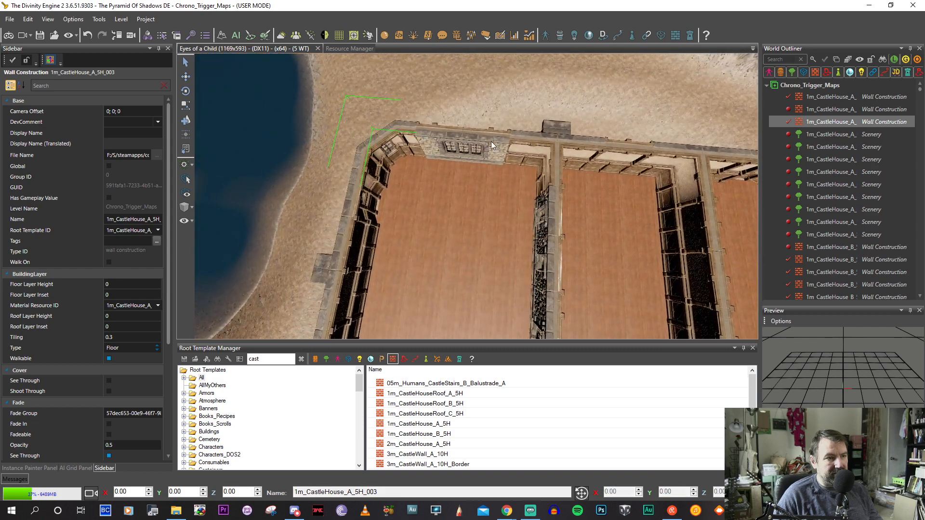
right_click(490, 141)
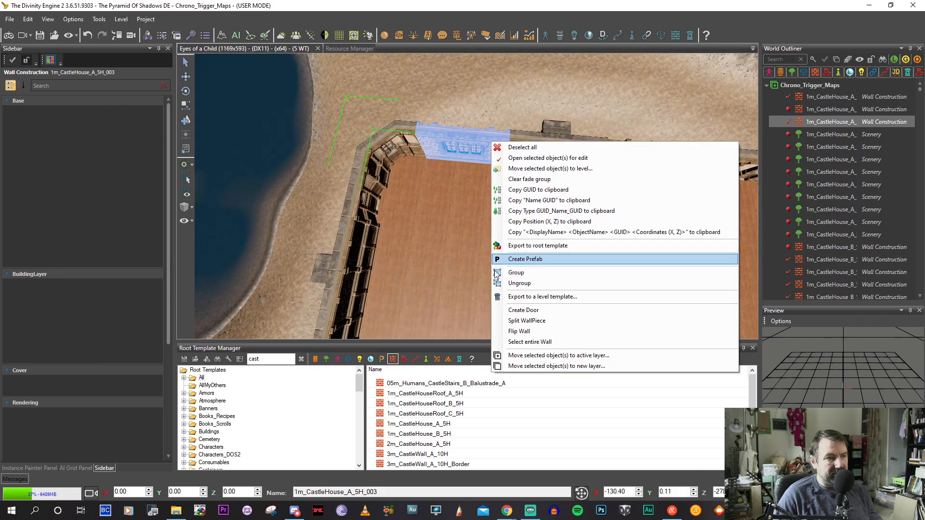
click(519, 331)
Select the angled stone-faced corner piece where the other room's walls meet the central hall.
key(a)
middle_drag(481, 180, 445, 182)
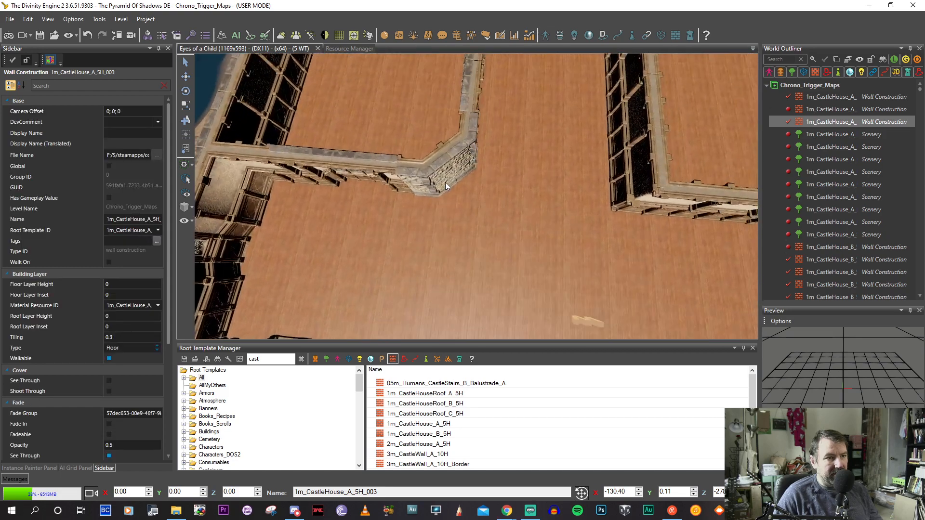
click(447, 164)
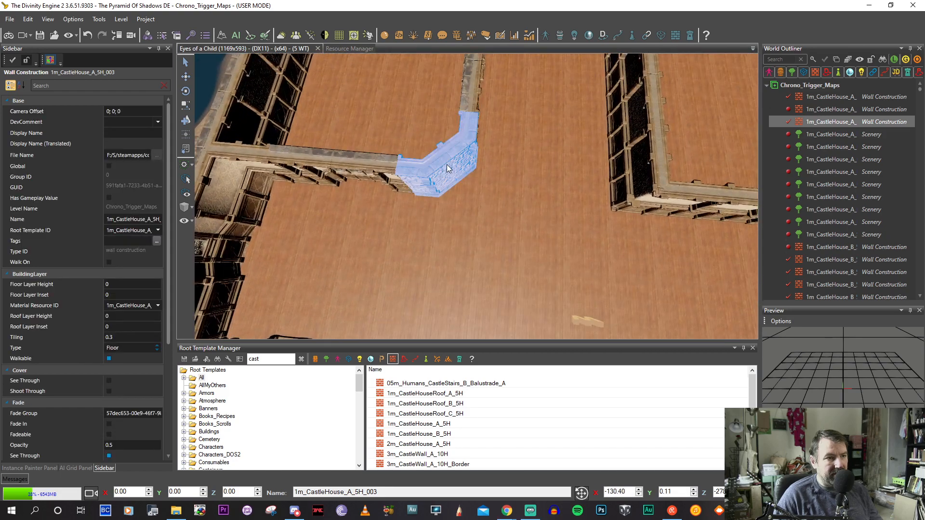
Change the T-junction piece joining the long entrance hall to the crossing room so stone covers its outer corner and panelling faces the rooms.
middle_drag(445, 169, 465, 197)
middle_drag(403, 222, 407, 215)
middle_drag(381, 116, 375, 193)
middle_drag(410, 235, 439, 178)
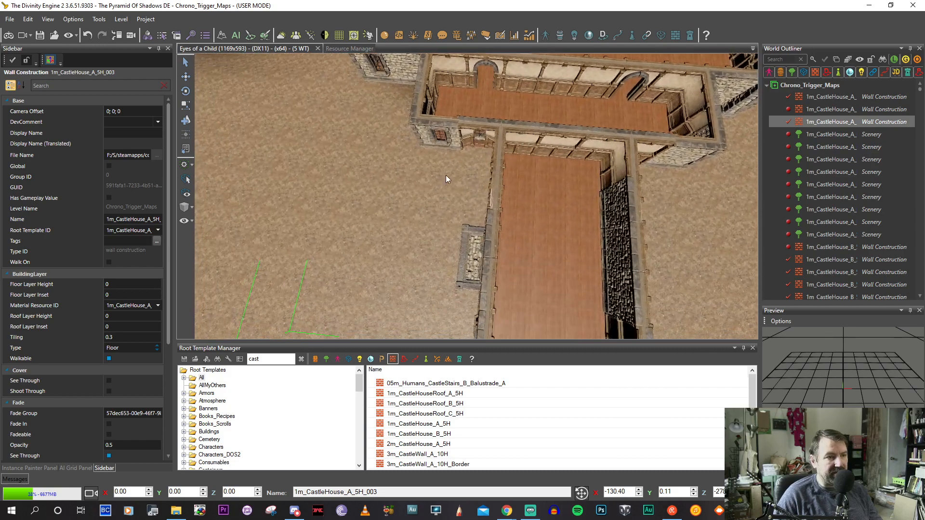
click(468, 129)
scroll(470, 148, up, 5)
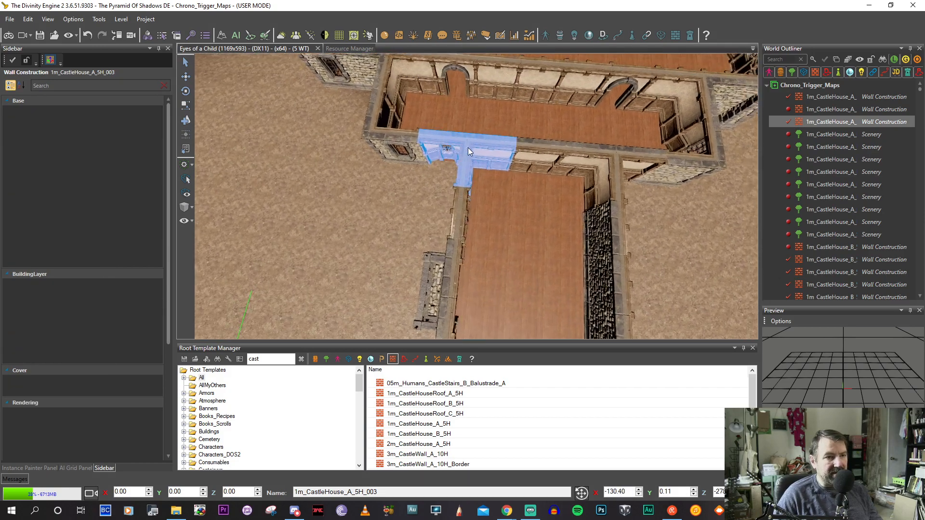
key(a)
key(s)
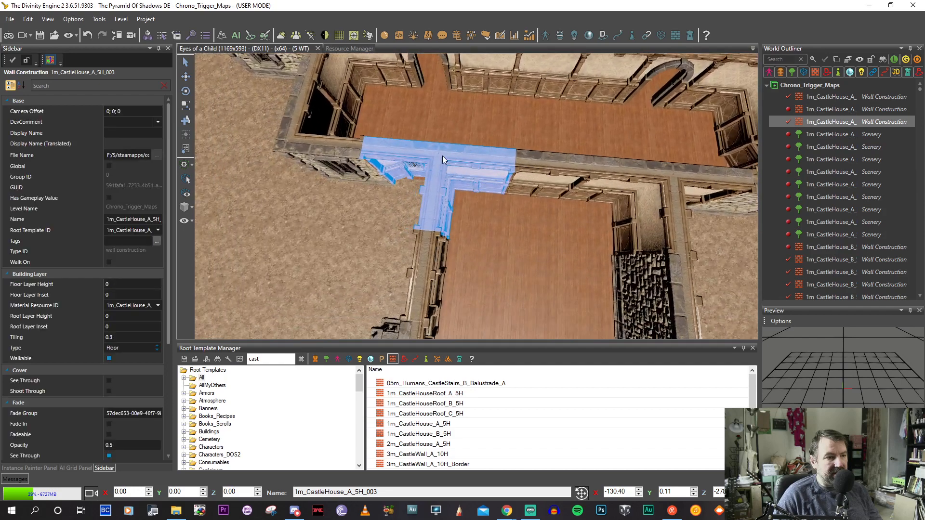
click(414, 158)
click(414, 158)
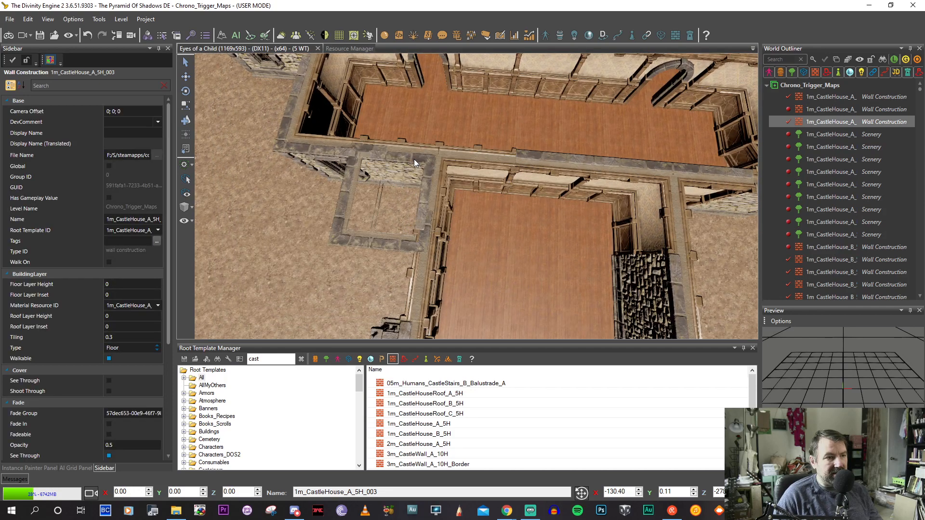
click(413, 162)
click(413, 162)
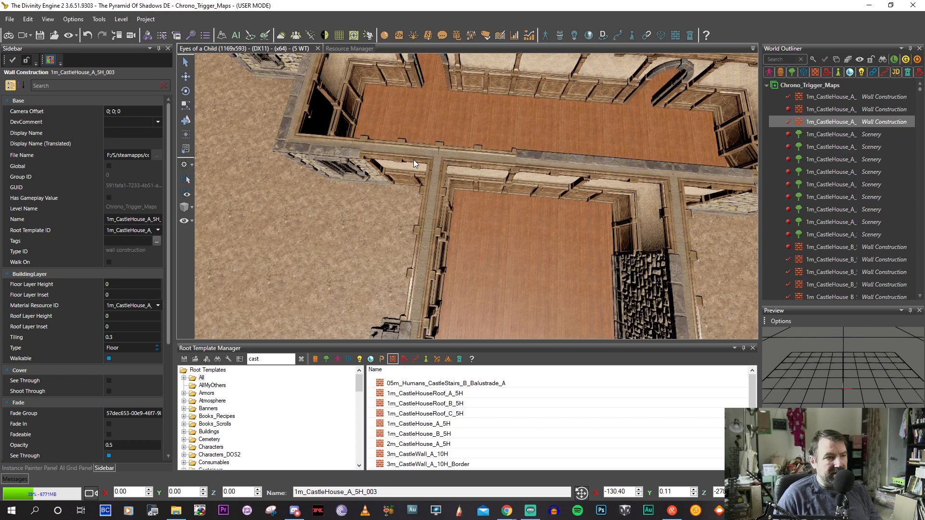
click(414, 160)
click(414, 160)
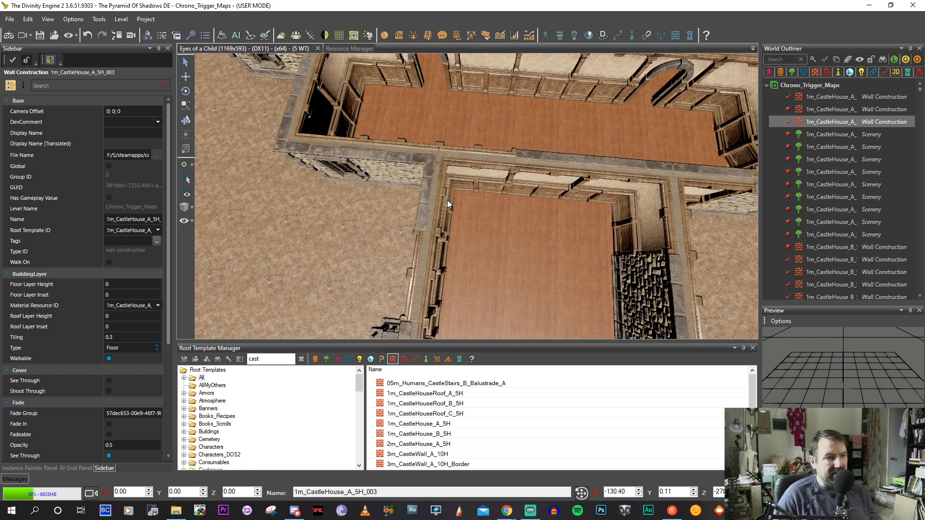
Flip the entrance hall's side wall segment beside that junction so its stone face points outside.
key(s)
key(a)
click(482, 227)
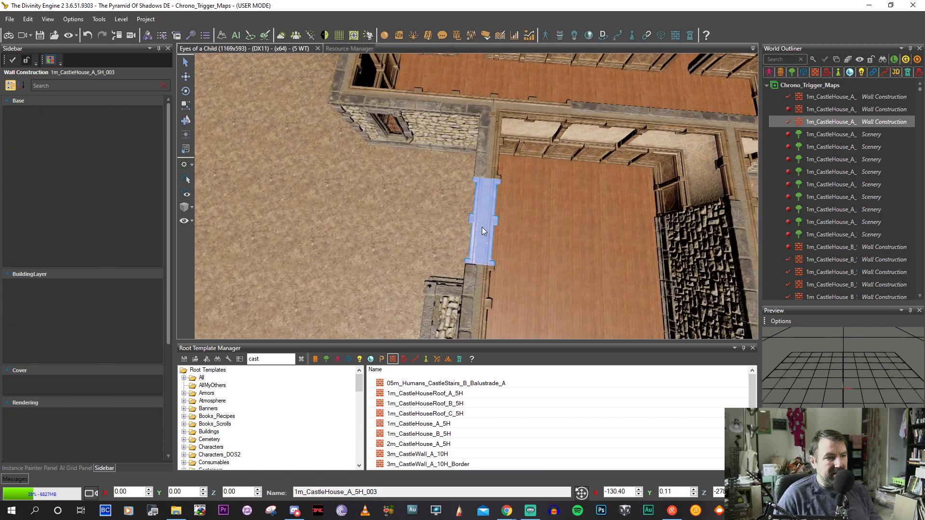
click(482, 227)
Change the opposite T-junction piece between the entrance hall and the crossing room so its outer corner shows stone.
key(d)
key(w)
key(a)
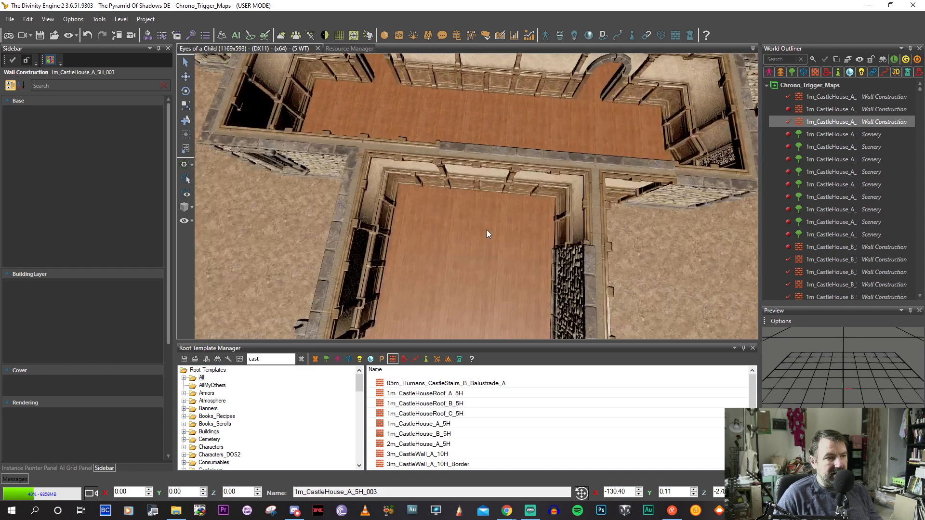
click(518, 167)
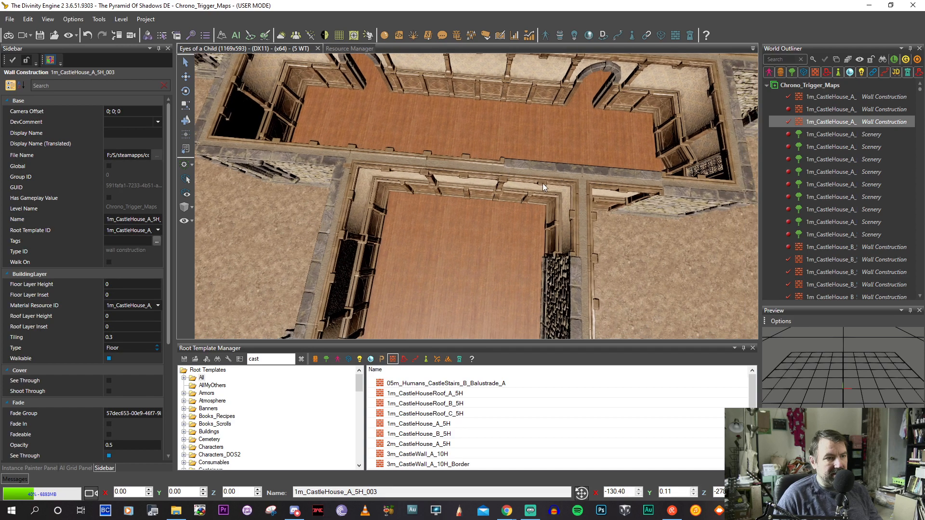
click(553, 180)
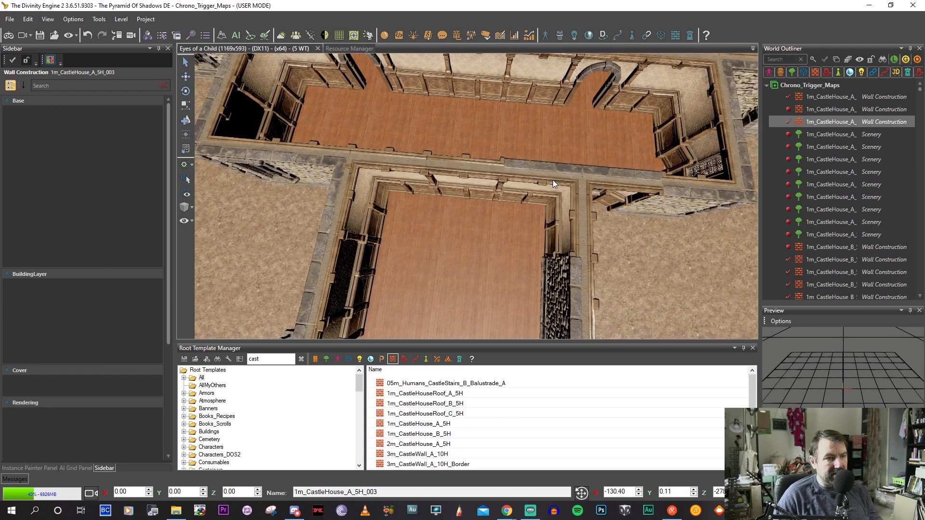
middle_drag(553, 181, 553, 171)
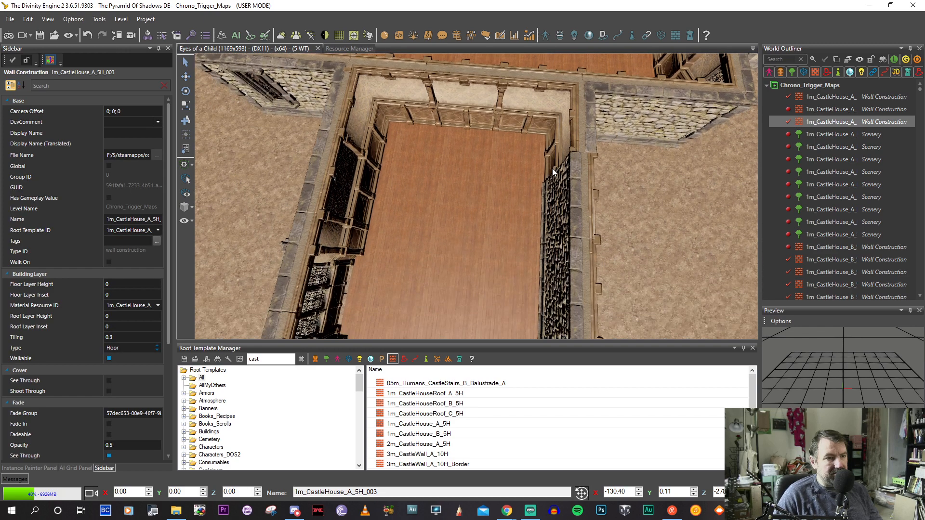
Flip the stone-faced segments of the entrance hall's opposite side wall so panelling lines the interior, and save the level.
click(567, 210)
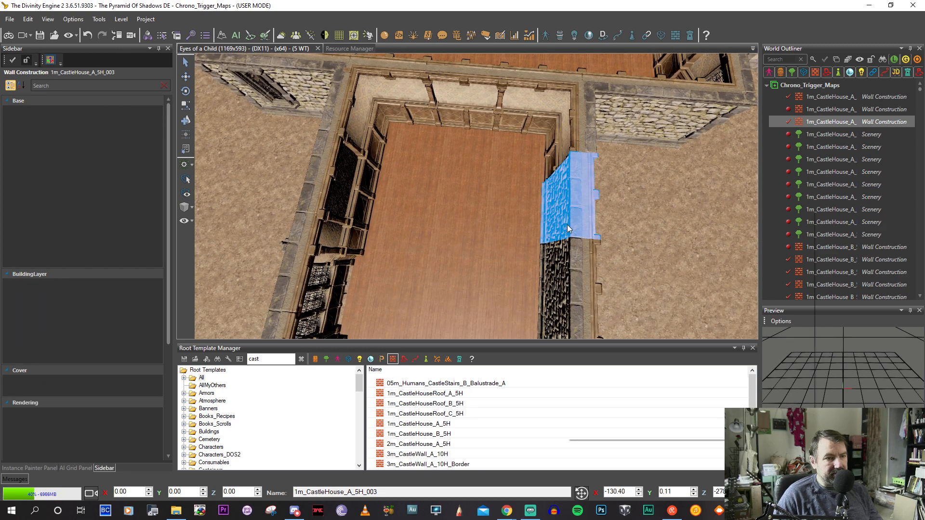
right_click(562, 206)
click(598, 402)
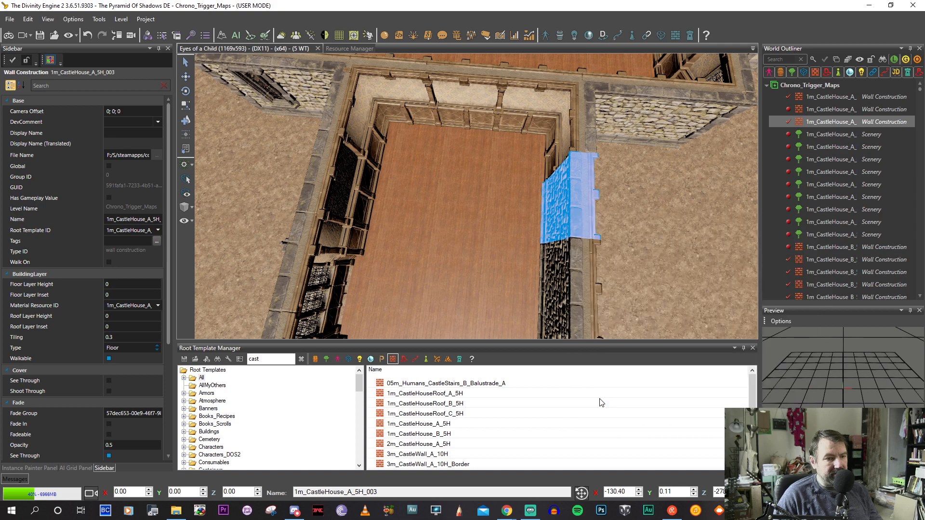
scroll(540, 248, down, 3)
middle_drag(522, 268, 533, 246)
middle_drag(482, 166, 524, 195)
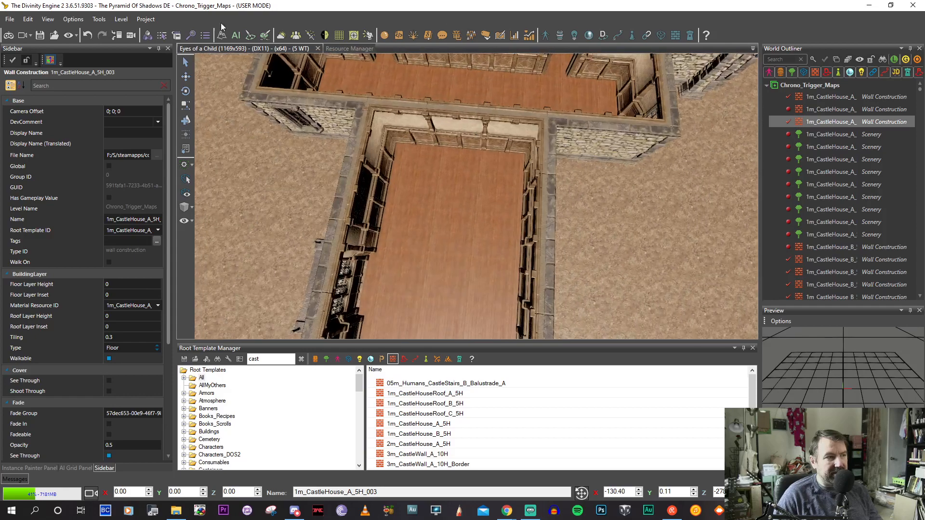
click(40, 36)
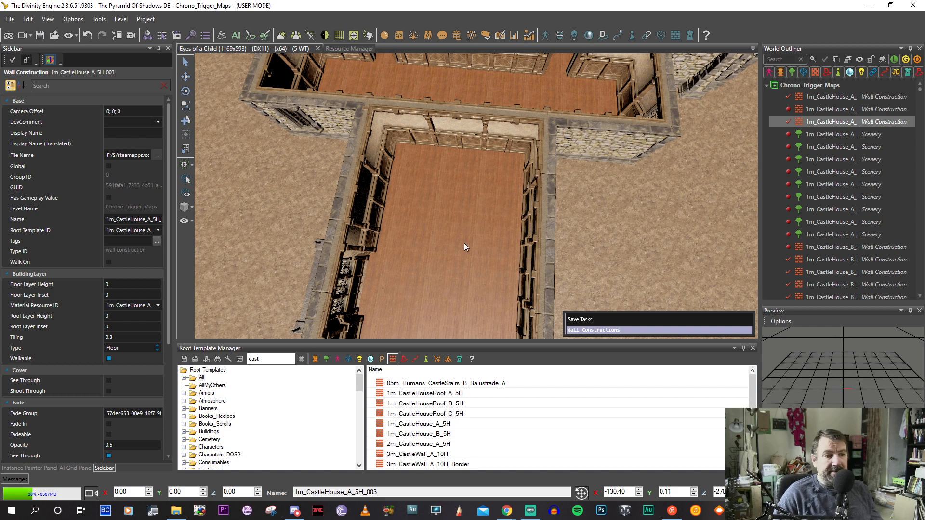
Switch the arched doorway piece in the entrance hall's front wall to a version with stone facing outside.
scroll(479, 226, down, 8)
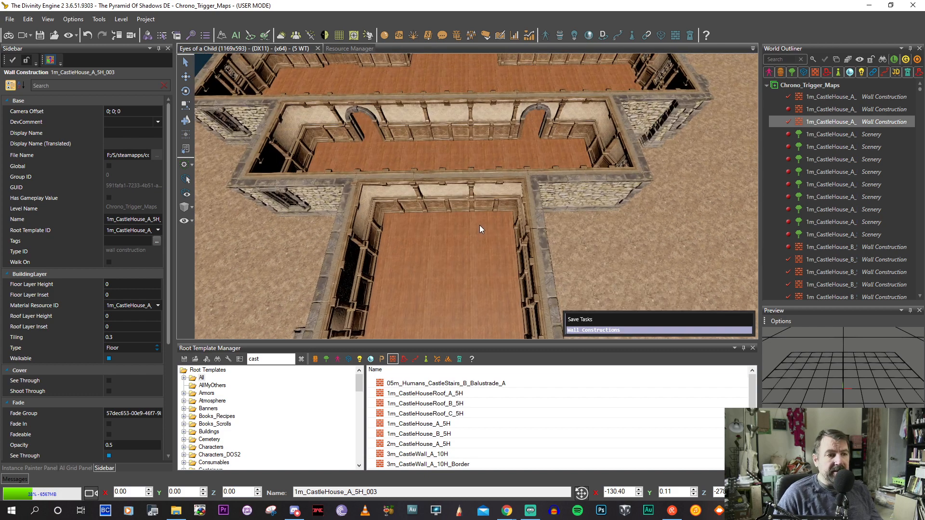
mouse_move(479, 238)
middle_down()
mouse_move(495, 236)
mouse_move(484, 220)
middle_up()
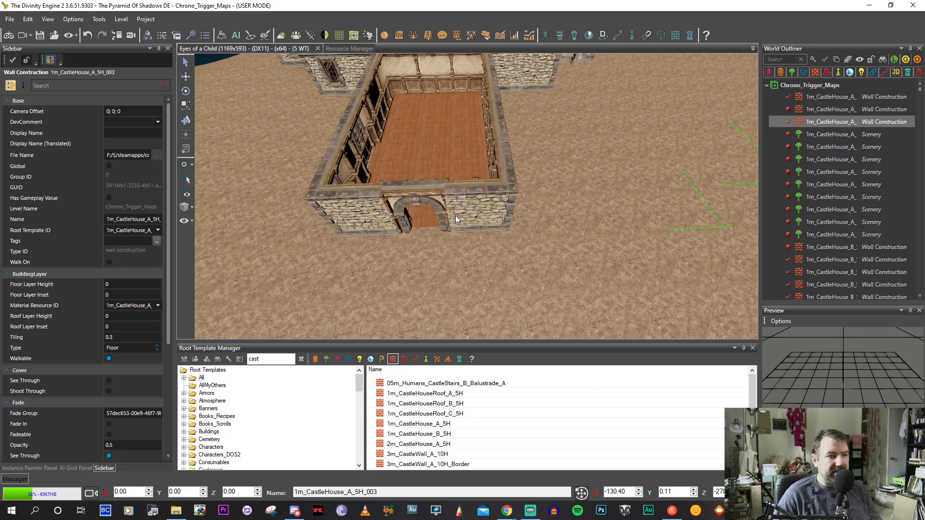
click(428, 195)
right_click(428, 198)
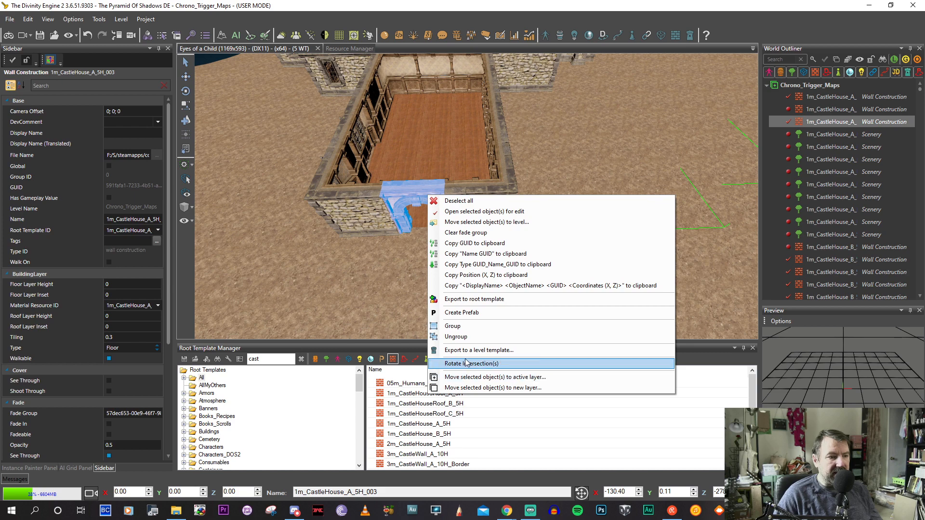
click(402, 195)
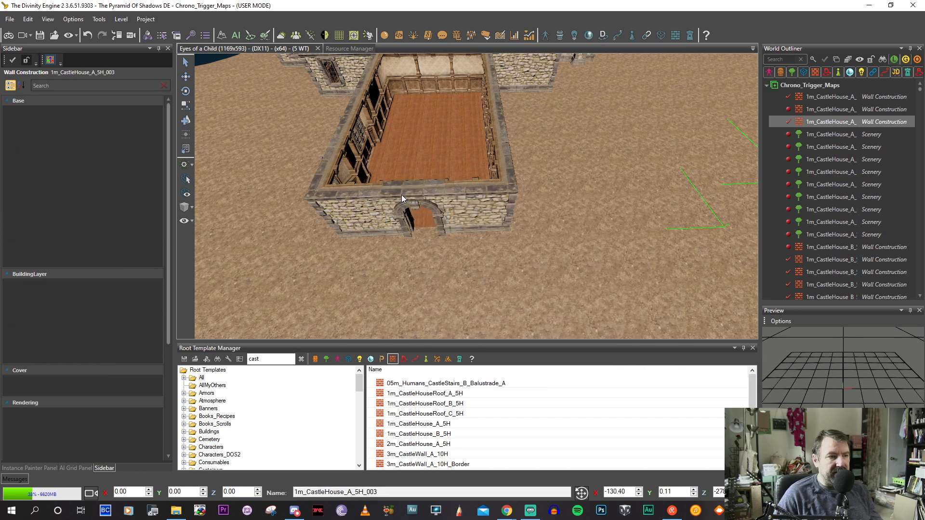
middle_drag(401, 194, 501, 192)
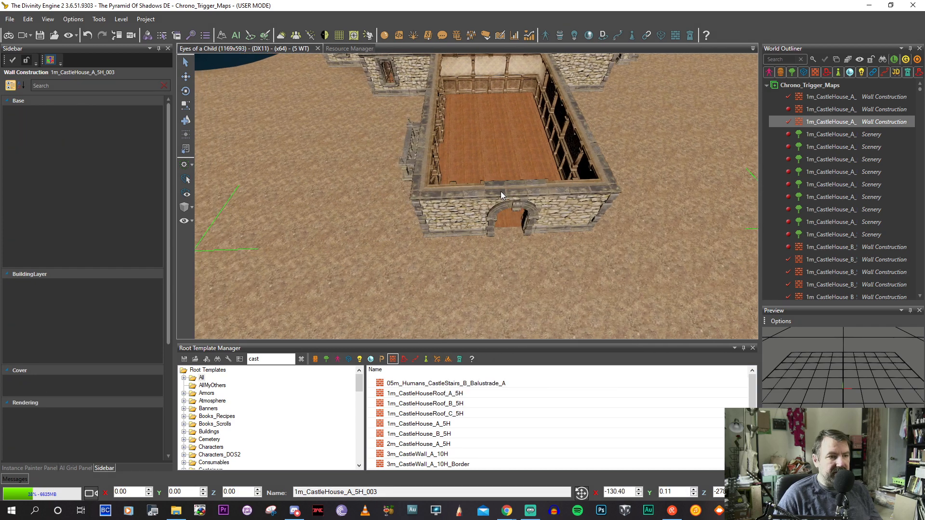
Cycle through the arched doorway's variants and settle on one with a stone exterior matching the front wall.
key(Right)
key(Right)
key(Right)
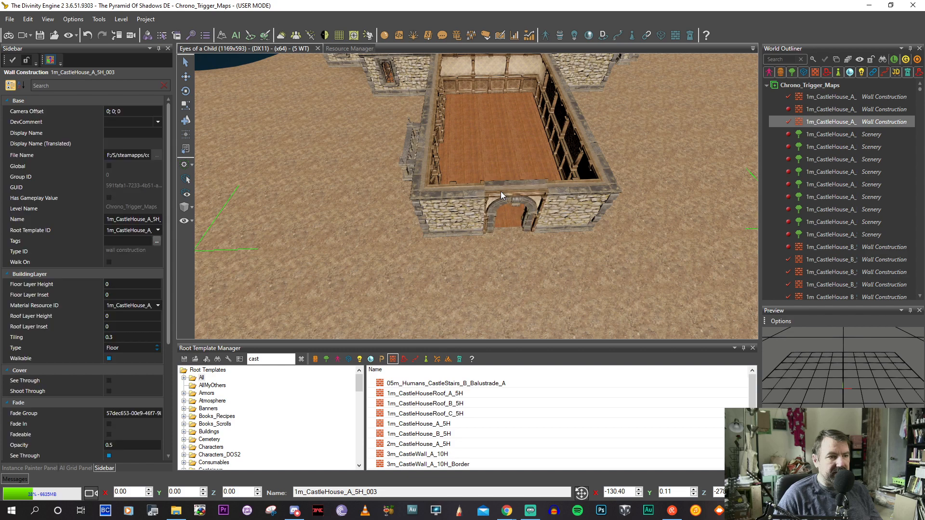
key(Right)
key(Left)
key(Right)
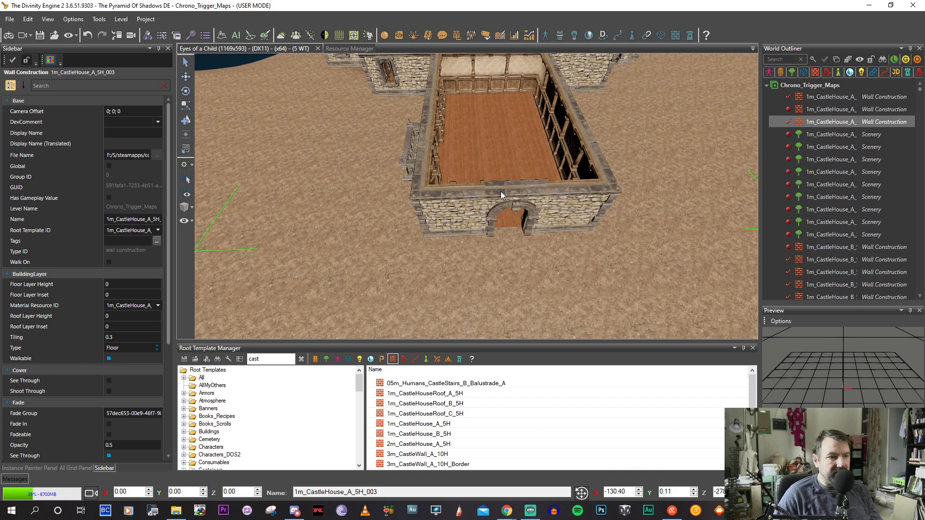
key(Right)
key(Right)
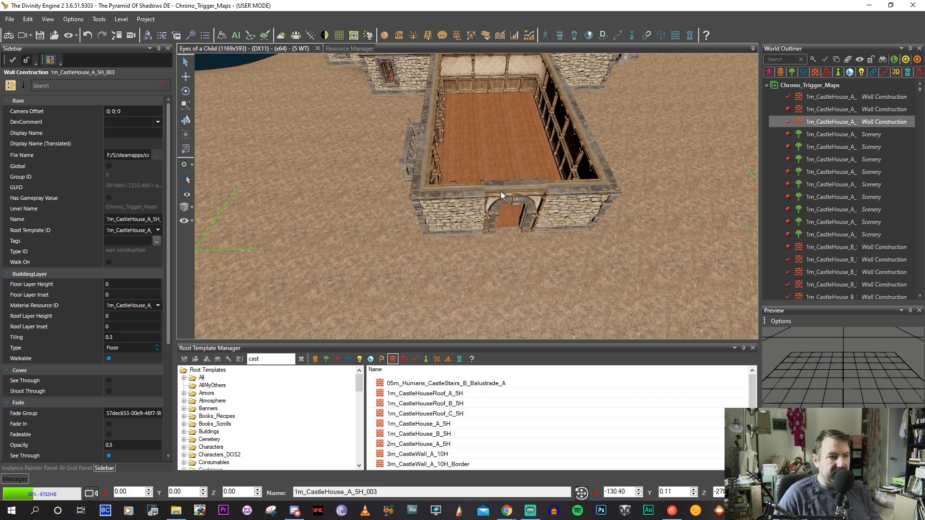
key(Right)
key(Right)
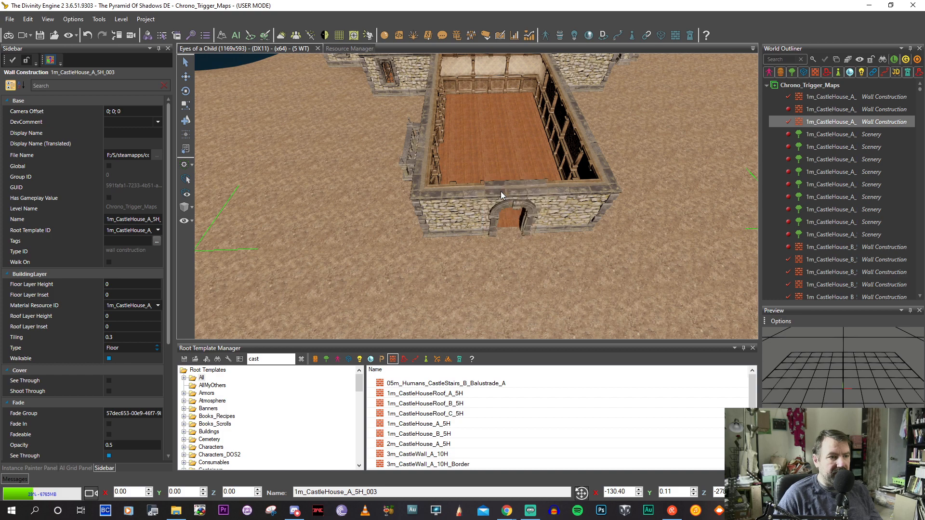
Deselect the arched doorway piece and save the level.
click(502, 192)
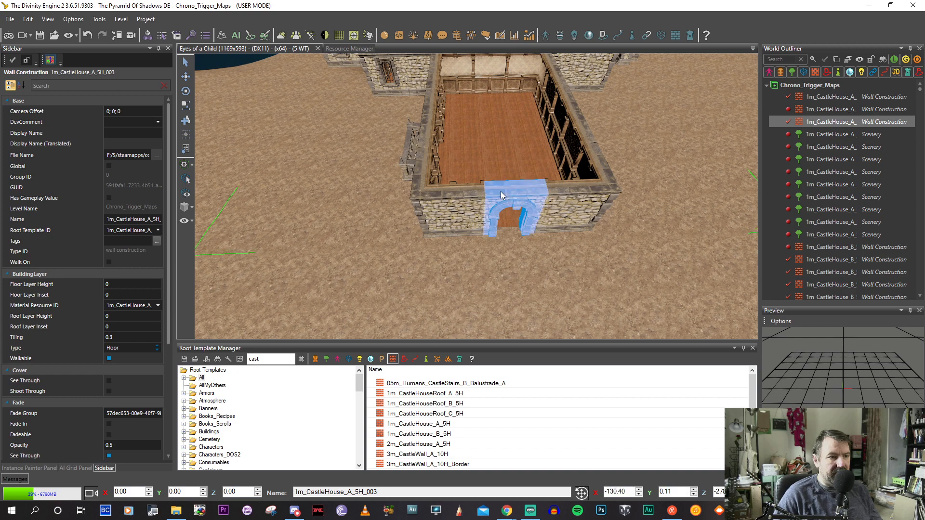
right_click(501, 191)
right_drag(501, 194, 426, 180)
right_click(504, 199)
click(519, 207)
click(42, 37)
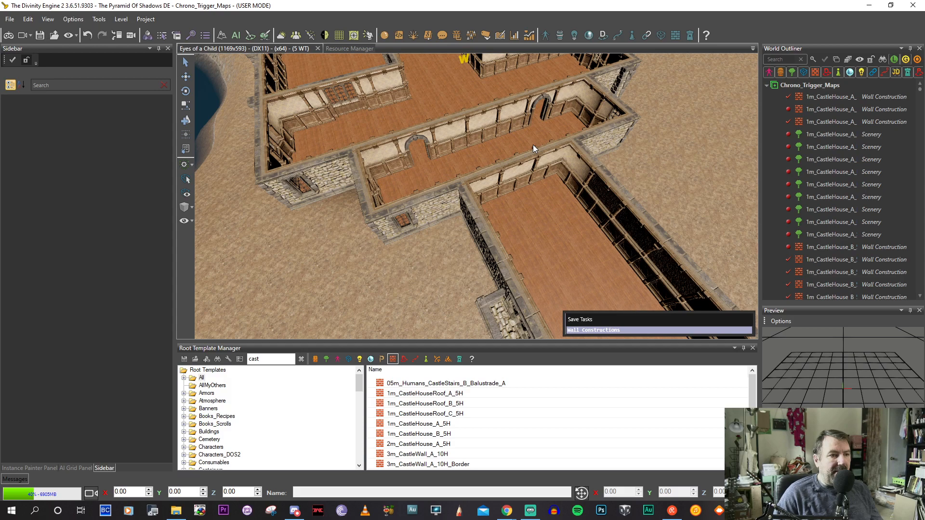
Examine the surrounding terrain, coastline and other building sites across the map from above.
right_drag(571, 190, 633, 215)
right_drag(589, 174, 420, 224)
right_drag(502, 230, 510, 258)
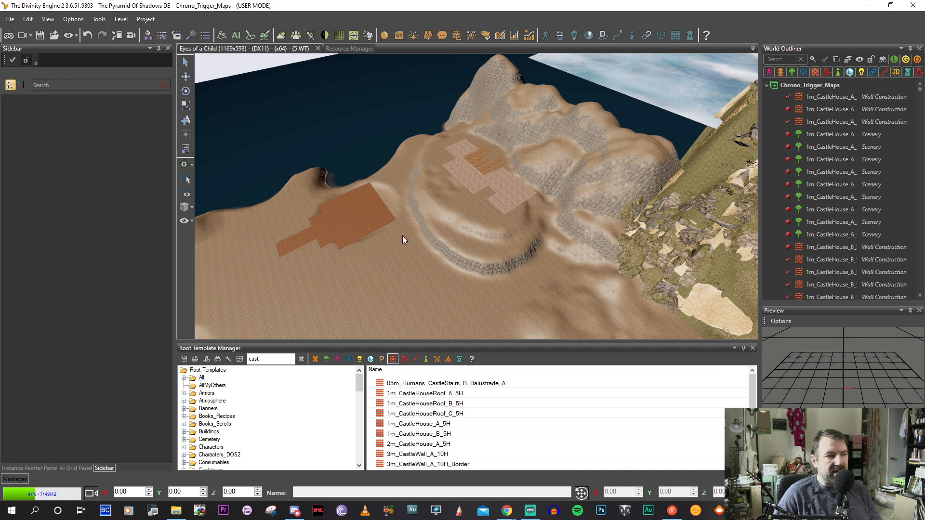
right_drag(403, 236, 416, 215)
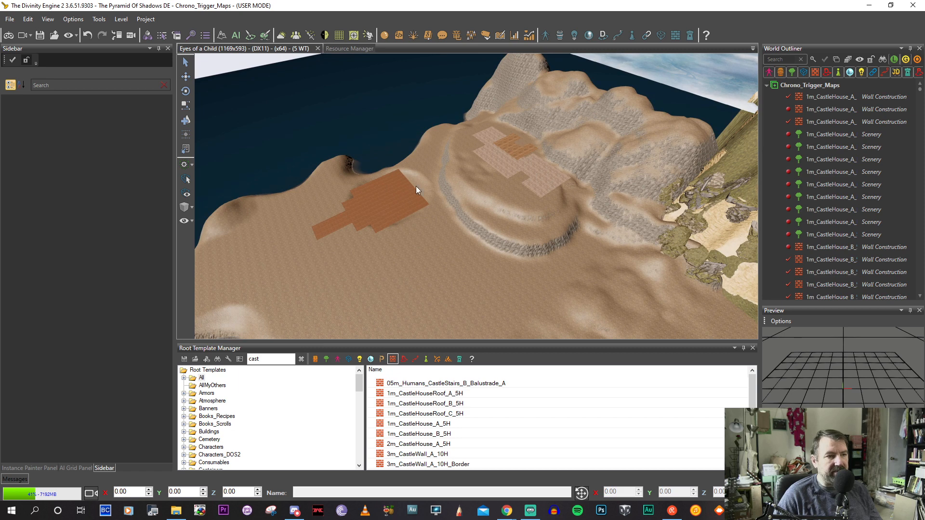
right_drag(411, 197, 411, 173)
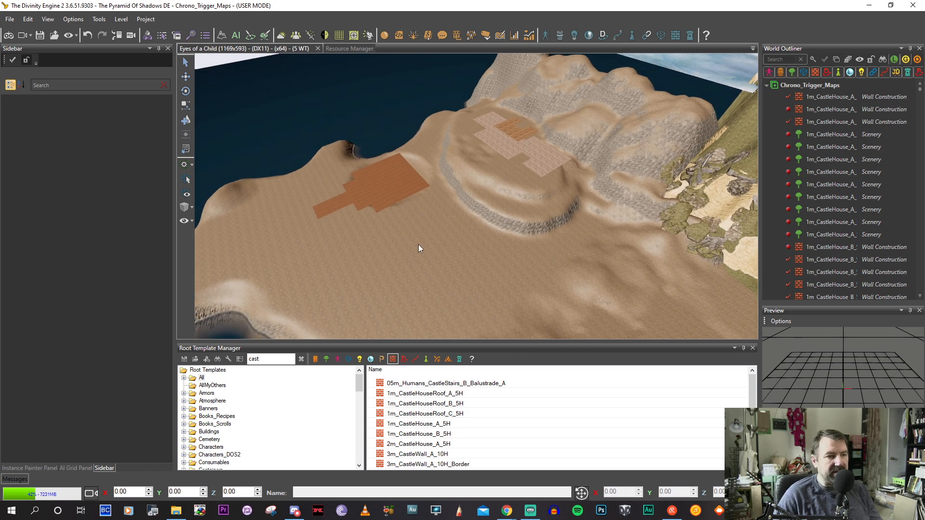
right_drag(419, 248, 337, 220)
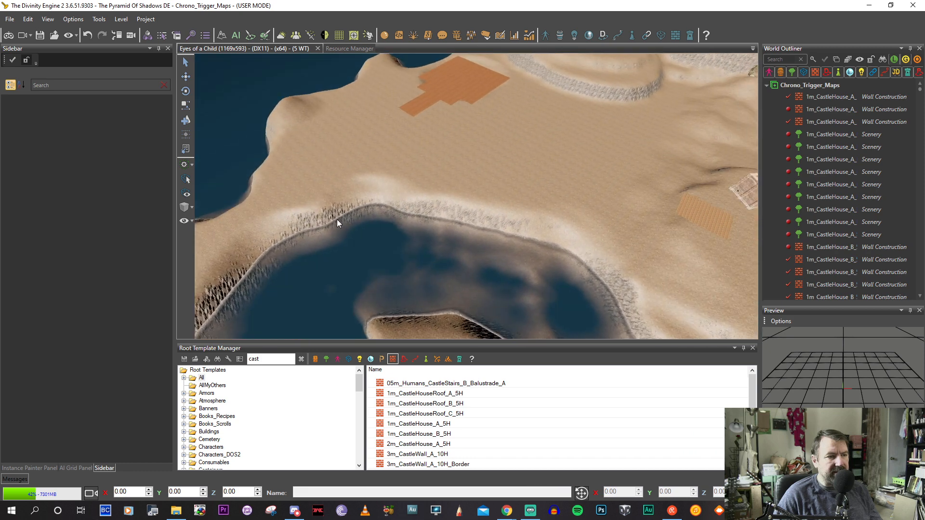
right_drag(406, 212, 494, 241)
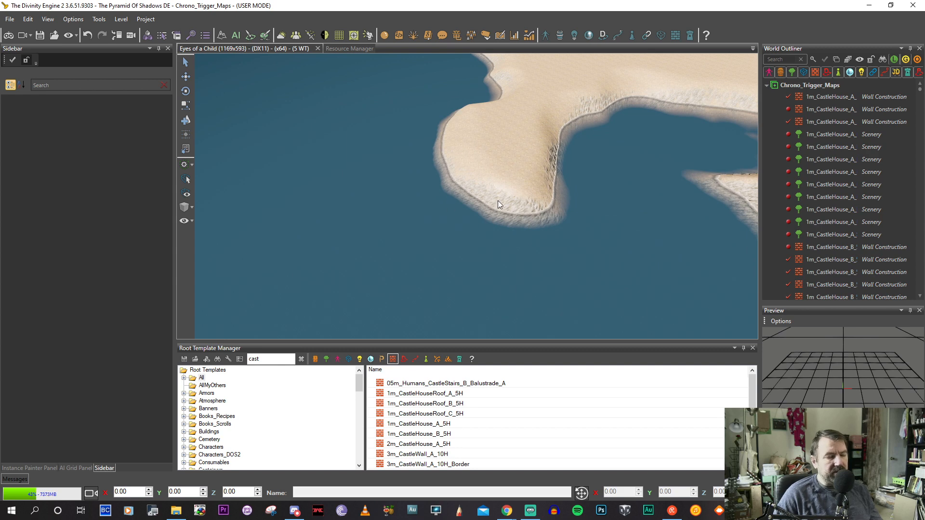
right_drag(498, 200, 502, 137)
right_drag(250, 189, 444, 227)
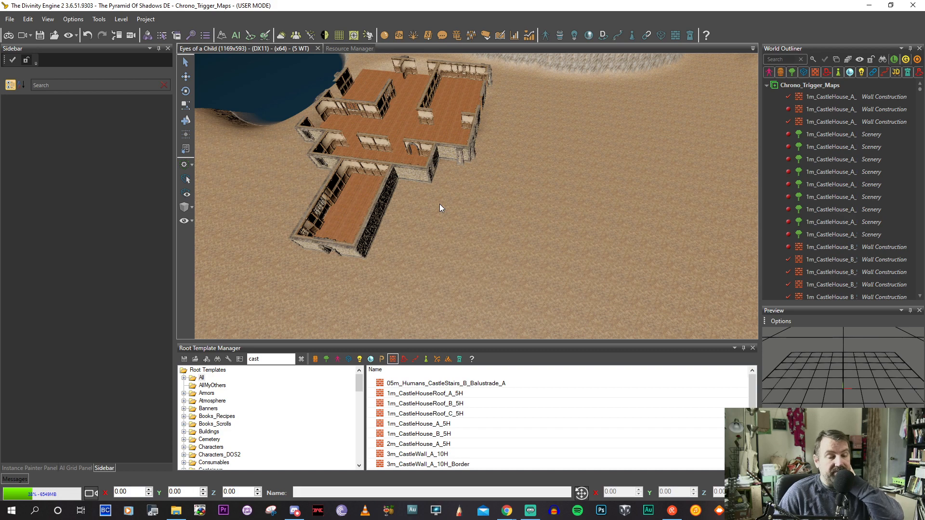
right_drag(488, 261, 345, 256)
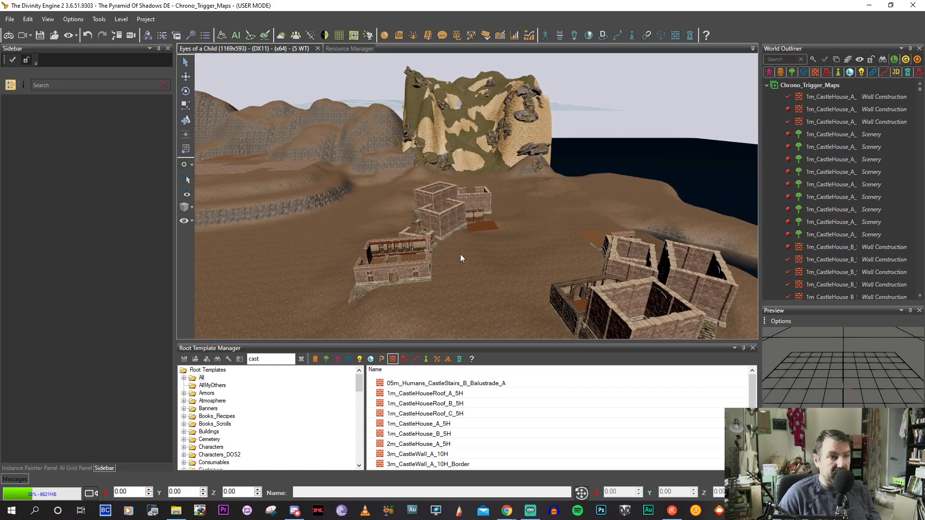
right_drag(460, 254, 460, 249)
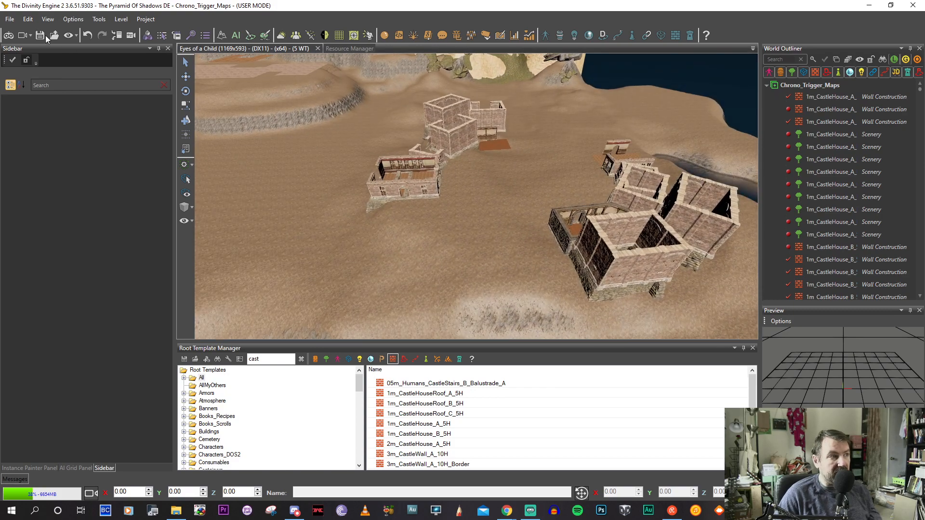